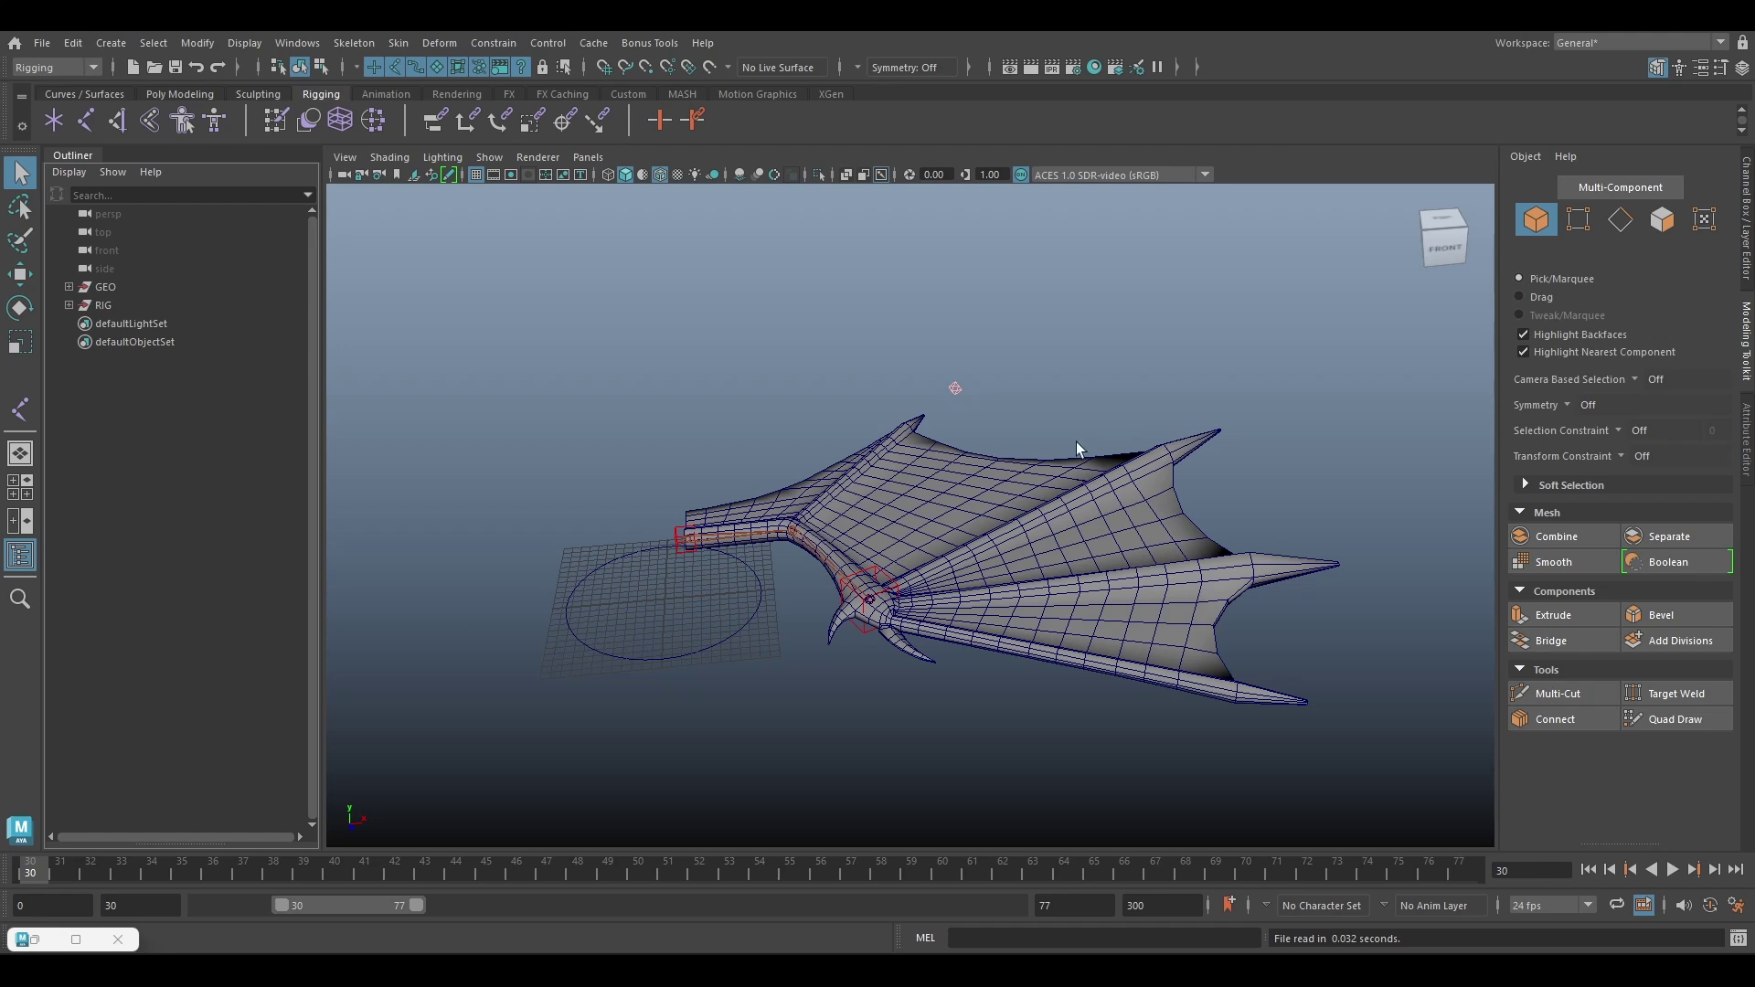
Examine the lowest finger of the wing mesh up close in the perspective view
{"action": "left_click_drag", "start_coordinate": [1078, 442], "coordinate": [952, 537], "text": "alt"}
{"action": "middle_click_drag", "start_coordinate": [952, 537], "coordinate": [924, 352], "text": "alt"}
{"action": "right_click_drag", "start_coordinate": [924, 352], "coordinate": [1051, 476], "text": "alt"}
{"action": "left_click_drag", "start_coordinate": [918, 523], "coordinate": [1006, 521], "text": "alt"}
{"action": "middle_click_drag", "start_coordinate": [1006, 521], "coordinate": [935, 468], "text": "alt"}
{"action": "right_click_drag", "start_coordinate": [934, 468], "coordinate": [951, 471], "text": "alt"}
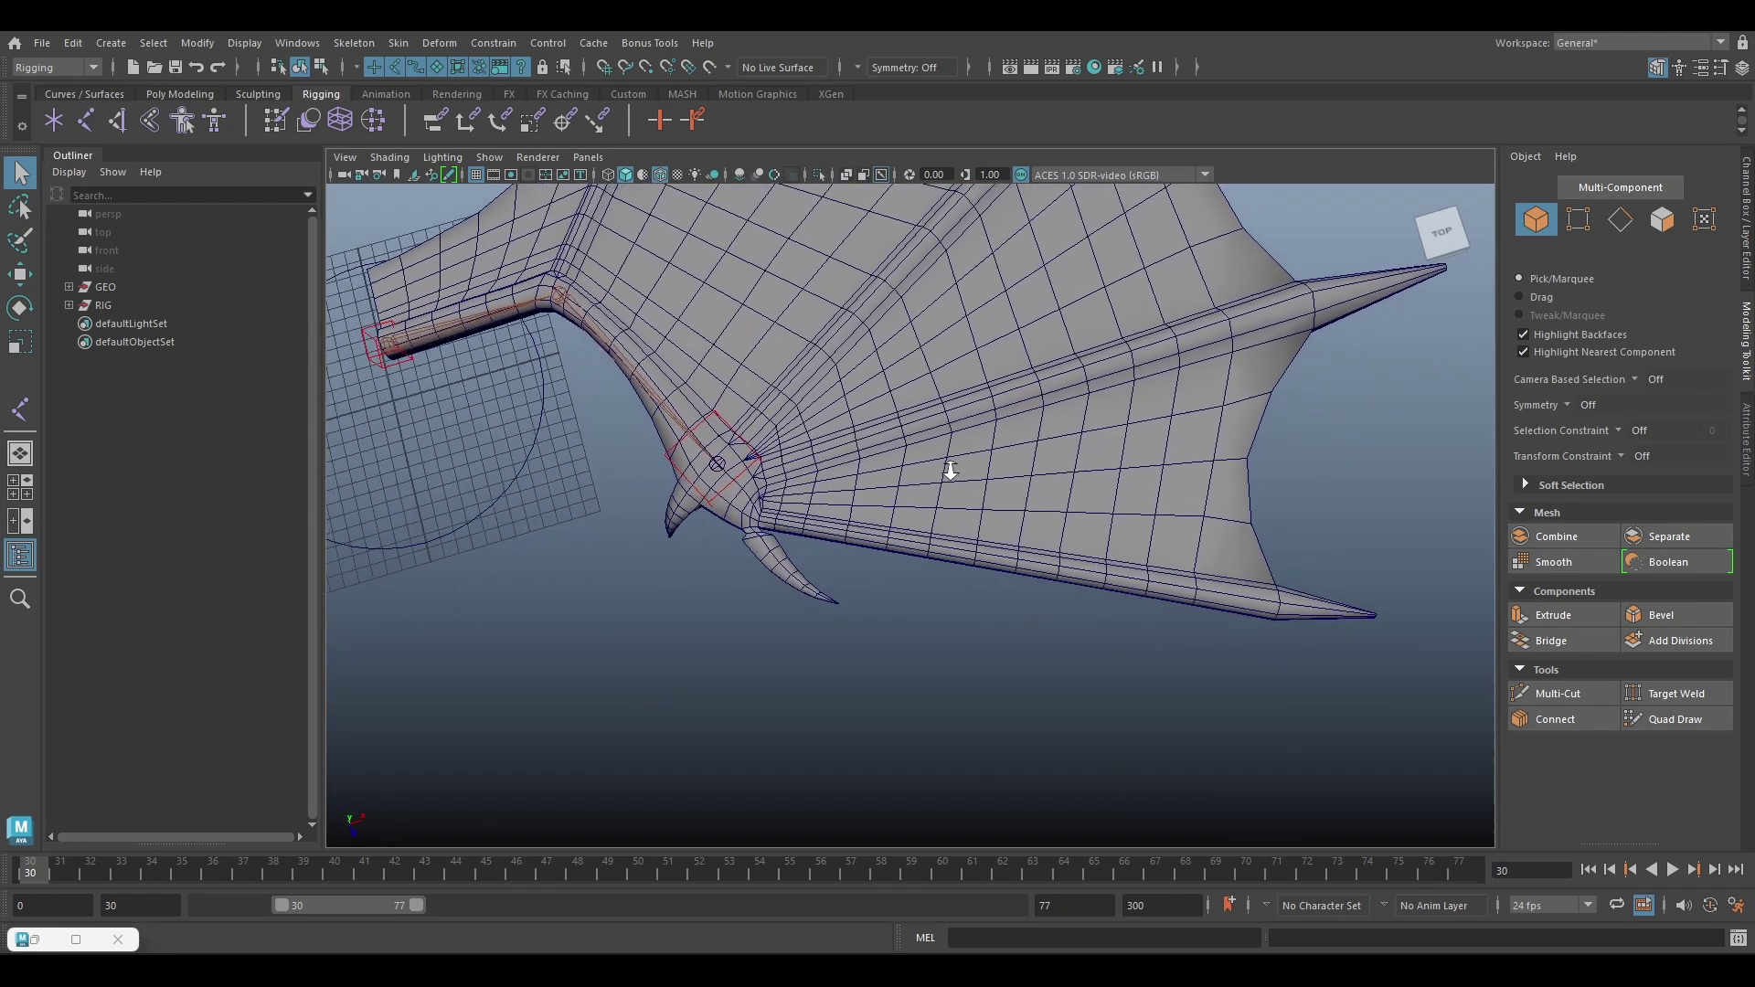
{"action": "scroll", "coordinate": [951, 470], "scroll_direction": "up", "scroll_amount": 1}
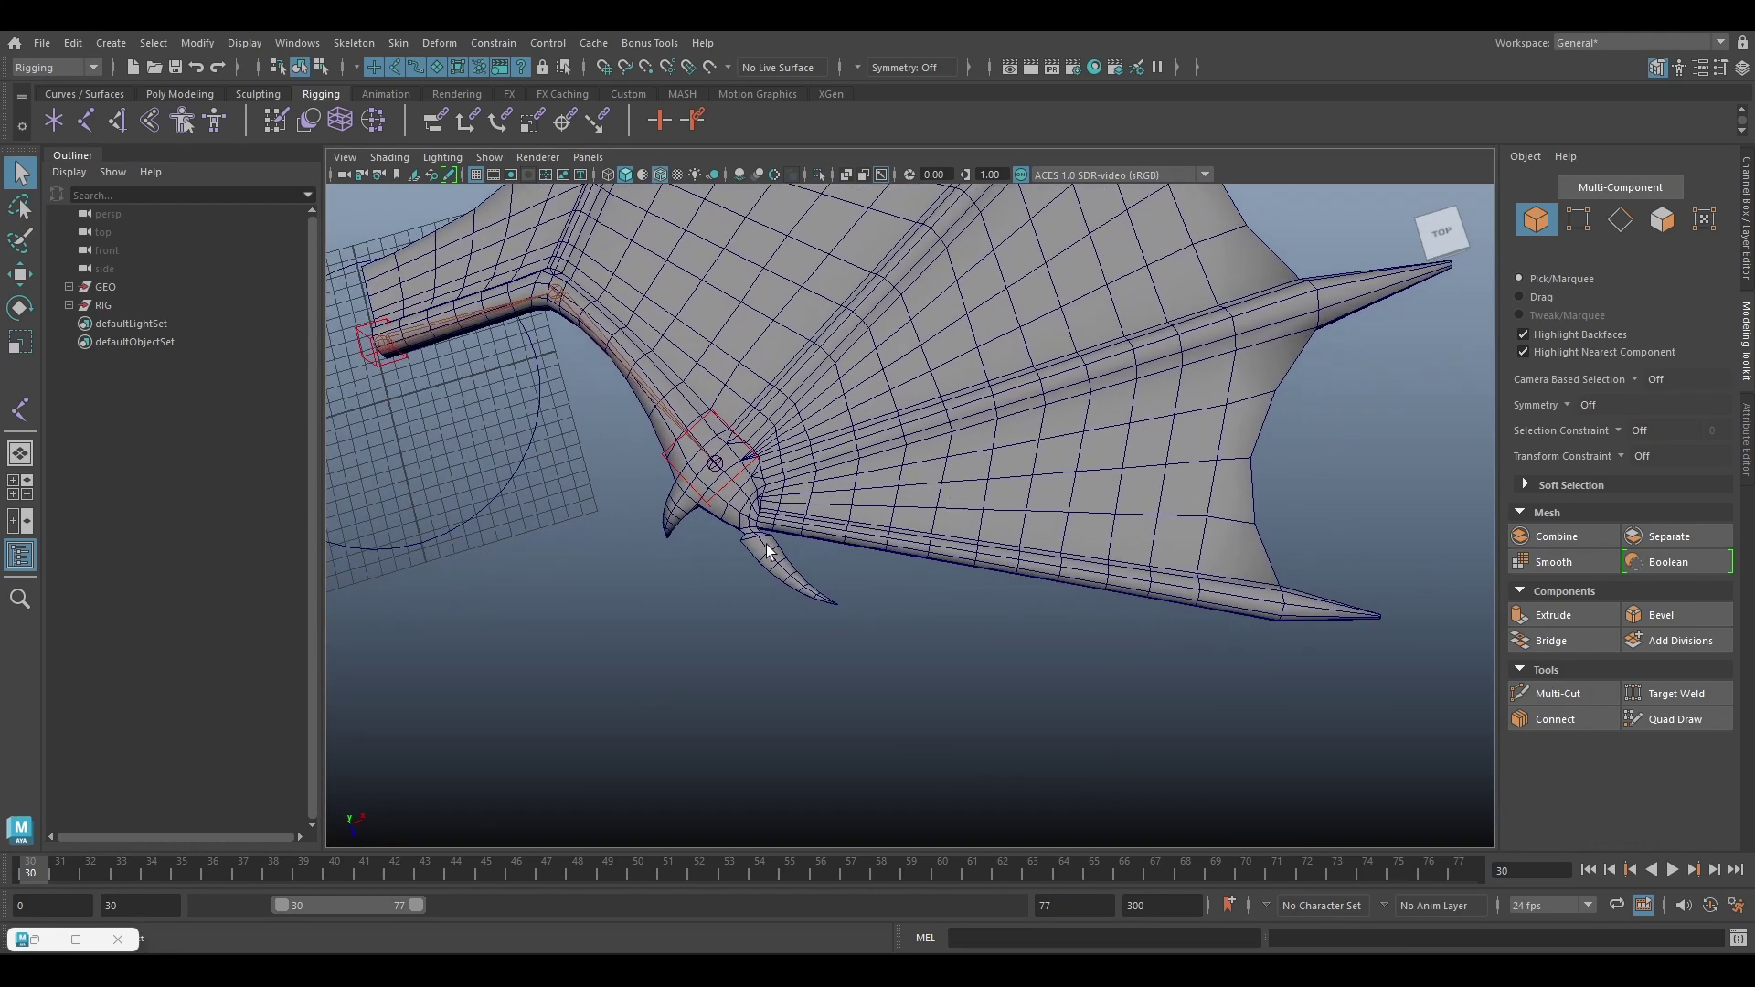
In the top view, create a cluster from two wing mesh vertices at the base of the lowest finger
{"action": "key", "text": "space"}
{"action": "key", "text": "space"}
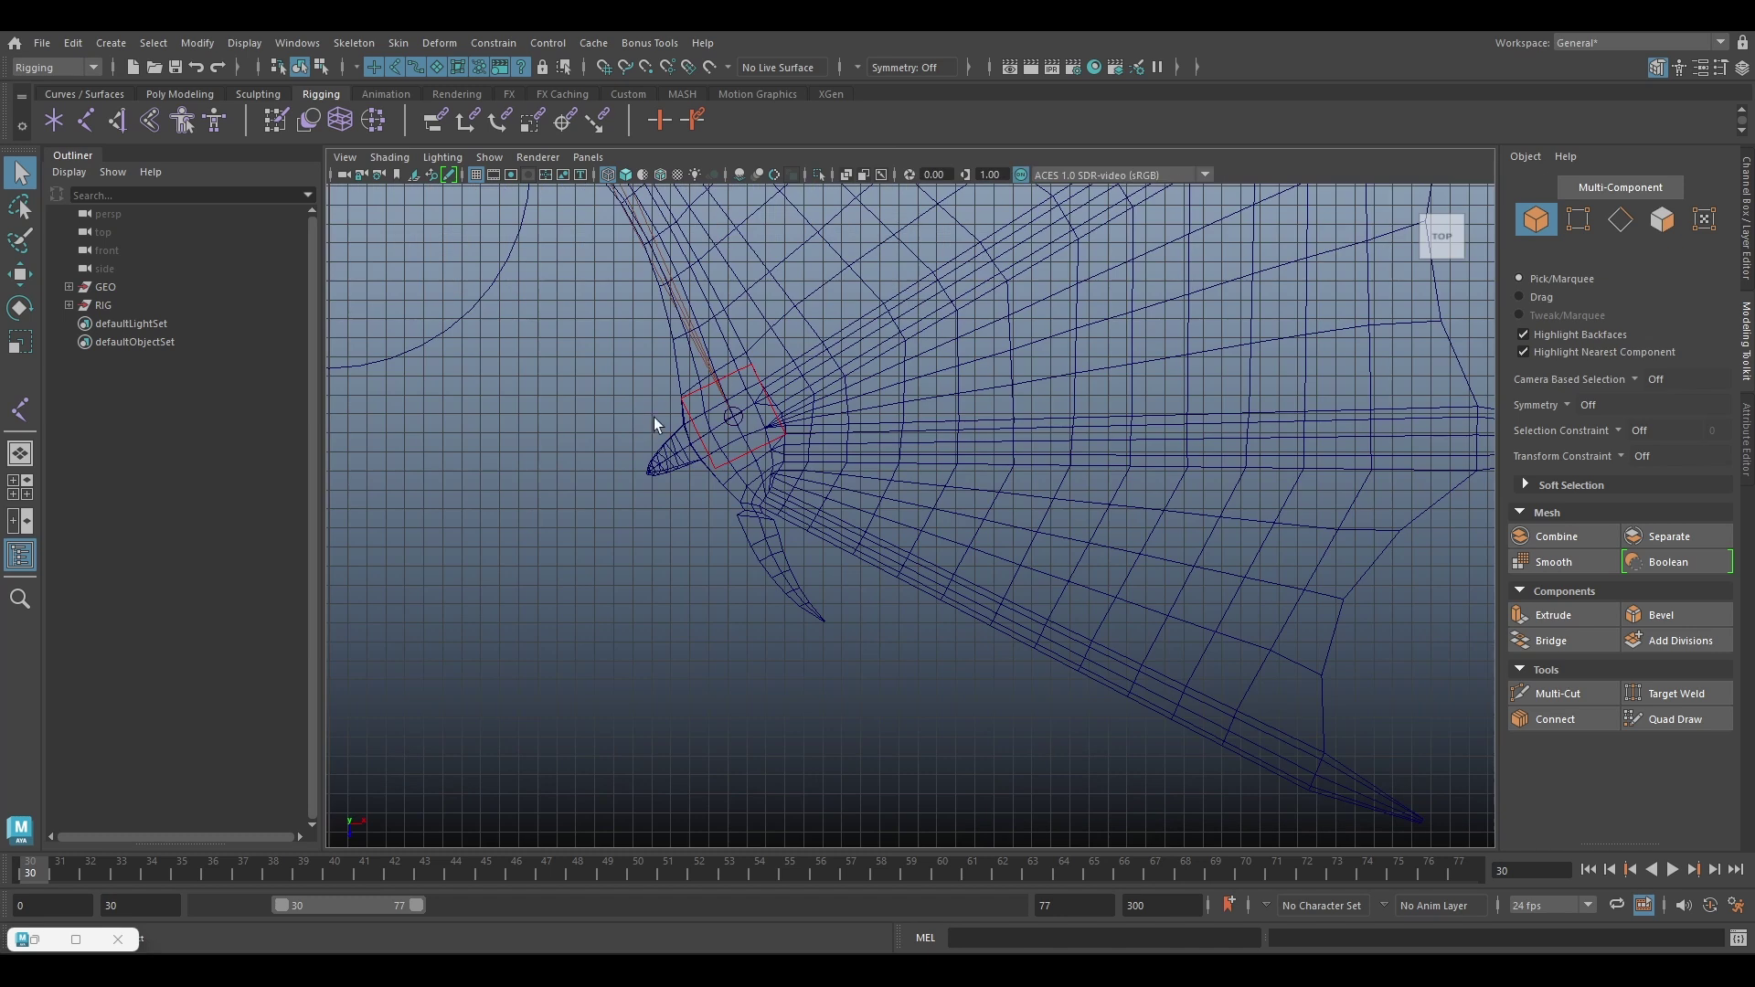
{"action": "left_click", "coordinate": [809, 523]}
{"action": "key", "text": "F9"}
{"action": "scroll", "coordinate": [809, 562], "scroll_direction": "up", "scroll_amount": 5}
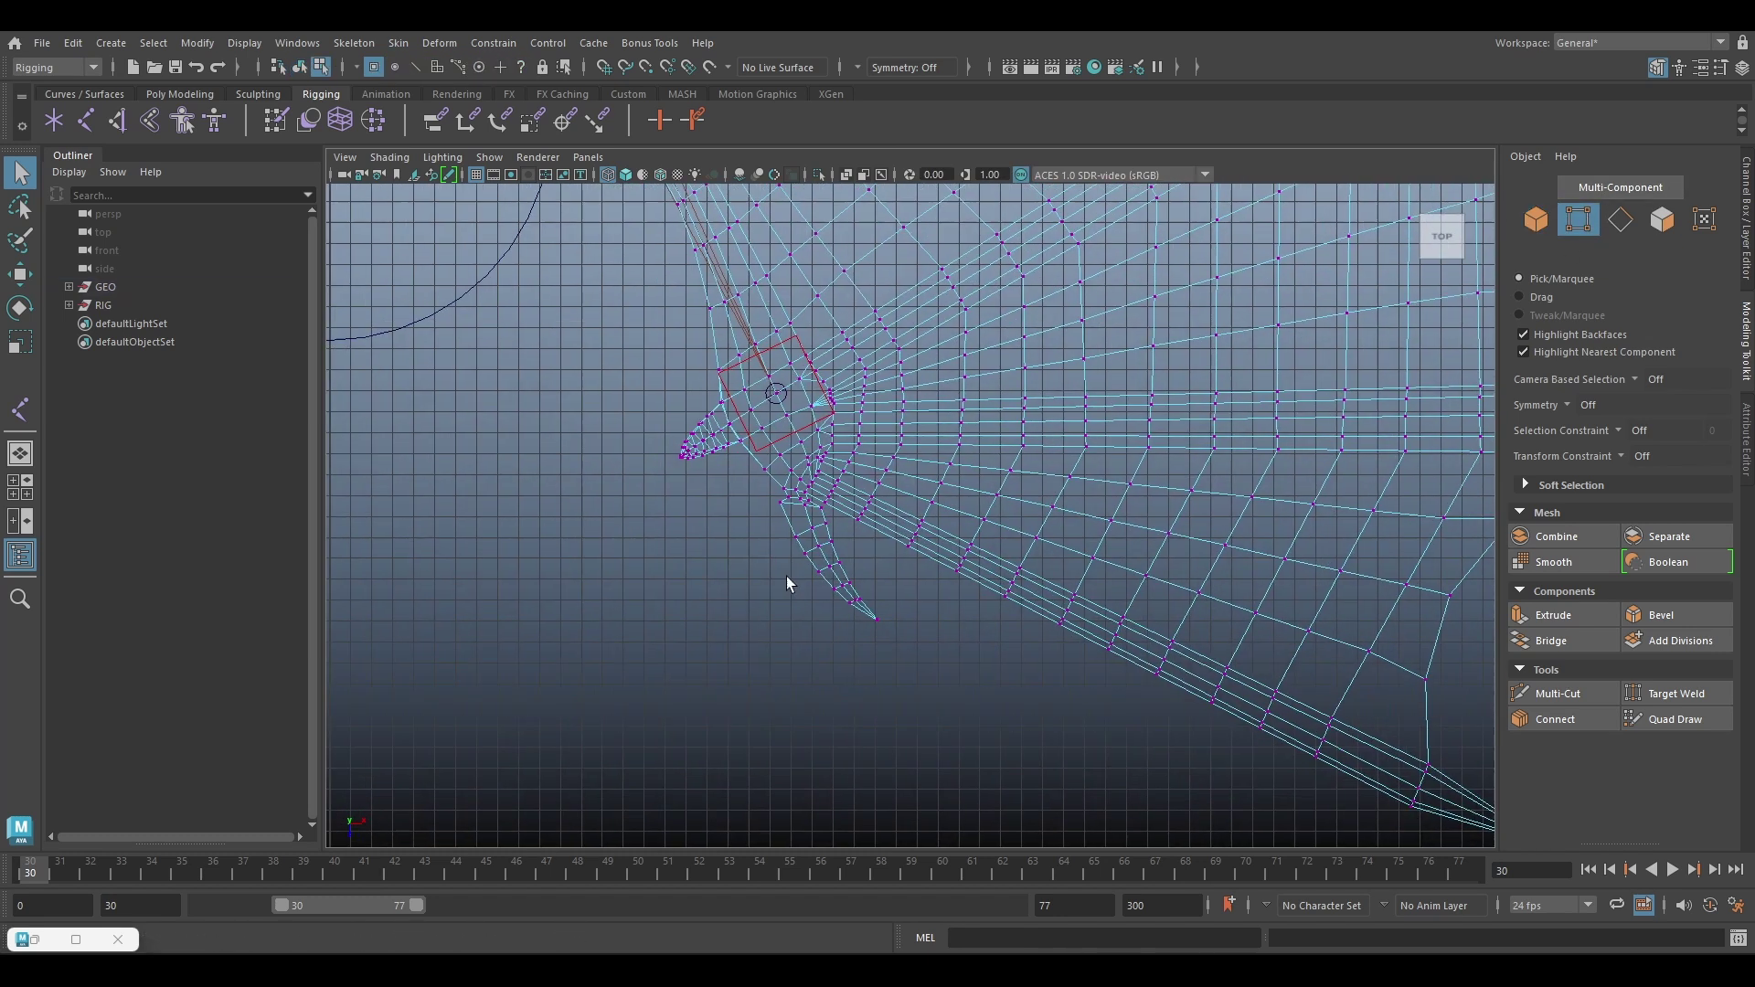
{"action": "middle_click_drag", "start_coordinate": [678, 492], "coordinate": [768, 549], "text": "alt"}
{"action": "scroll", "coordinate": [768, 549], "scroll_direction": "up", "scroll_amount": 3}
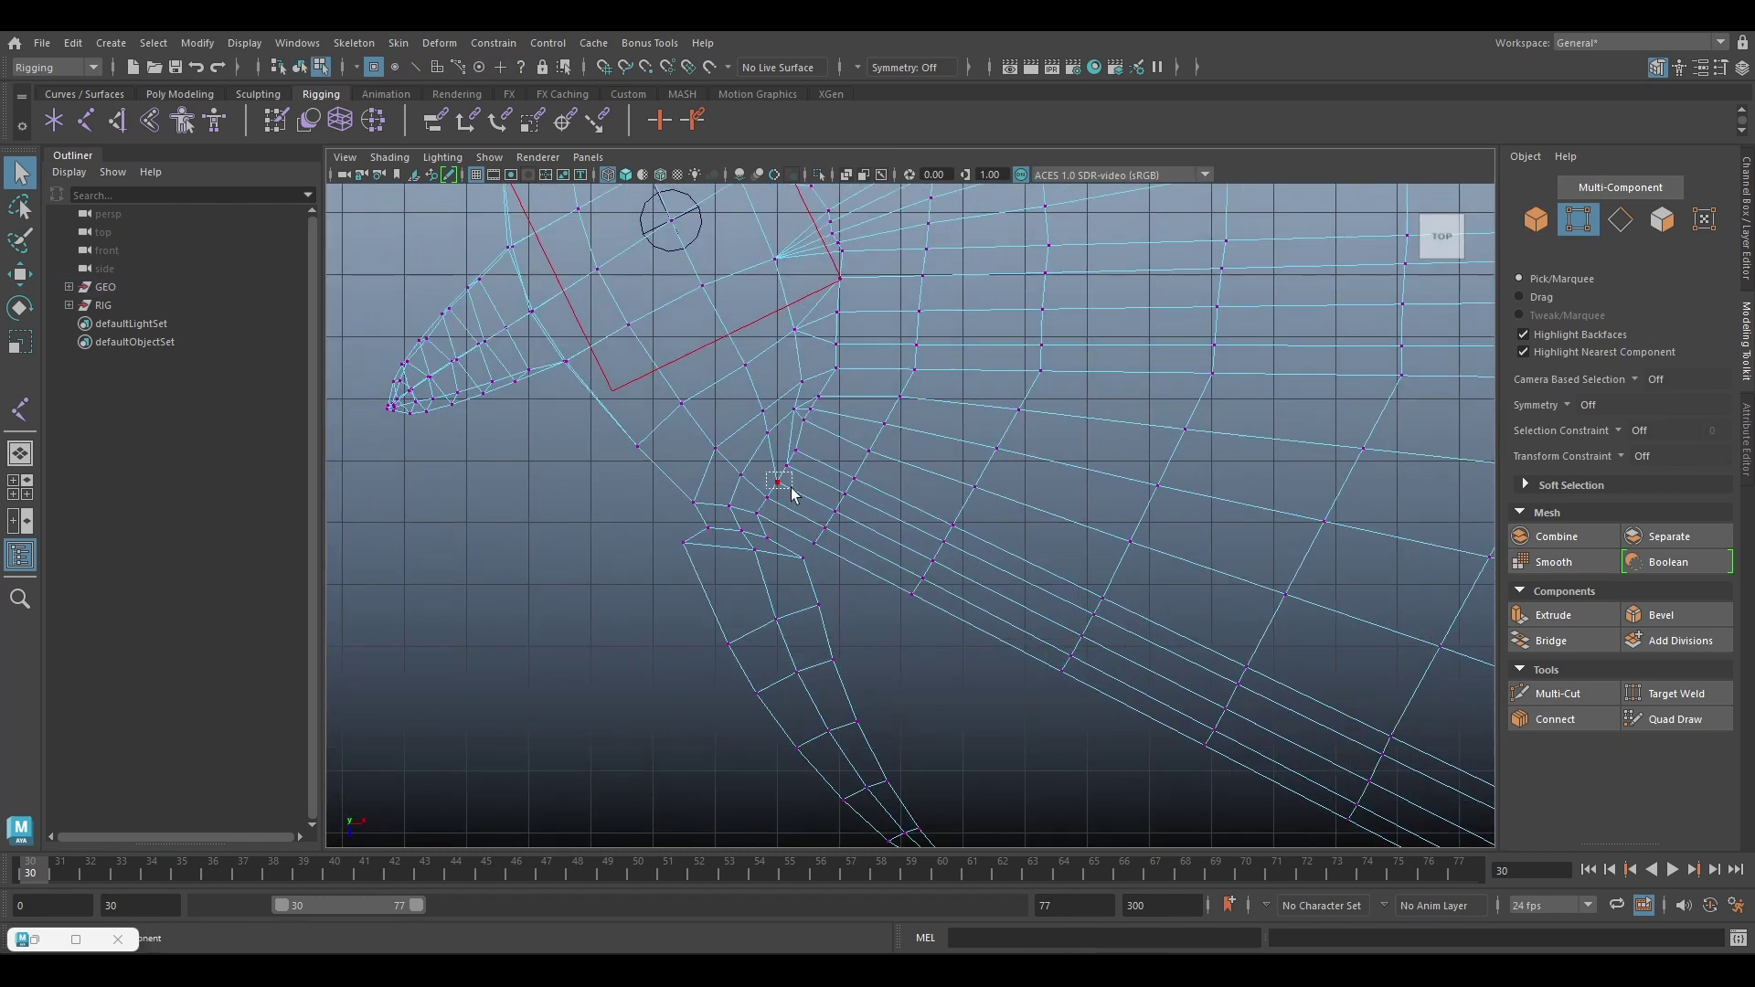
{"action": "left_click_drag", "start_coordinate": [792, 494], "coordinate": [796, 523]}
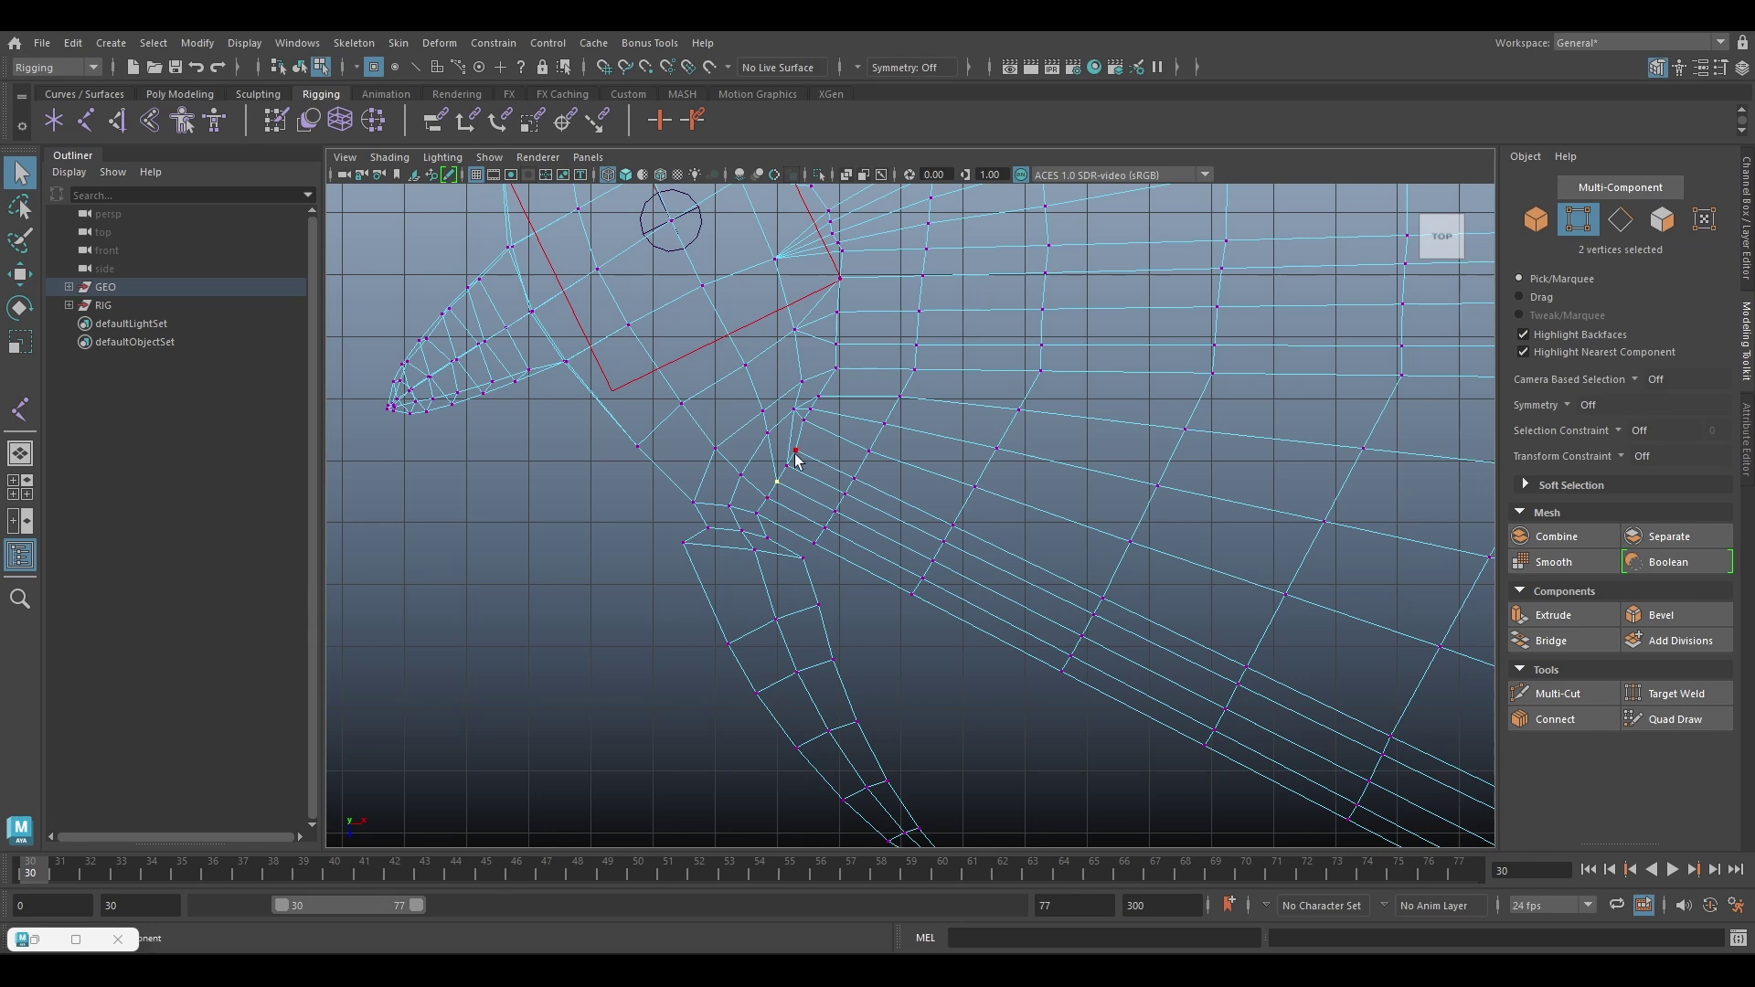
{"action": "left_click", "coordinate": [382, 125]}
Create two more clusters from vertex pairs along the lowest finger, one midway and one closer to its tip
{"action": "scroll", "coordinate": [1197, 470], "scroll_direction": "down", "scroll_amount": 4}
{"action": "middle_click_drag", "start_coordinate": [1197, 470], "coordinate": [799, 298], "text": "alt"}
{"action": "scroll", "coordinate": [981, 545], "scroll_direction": "down", "scroll_amount": 1}
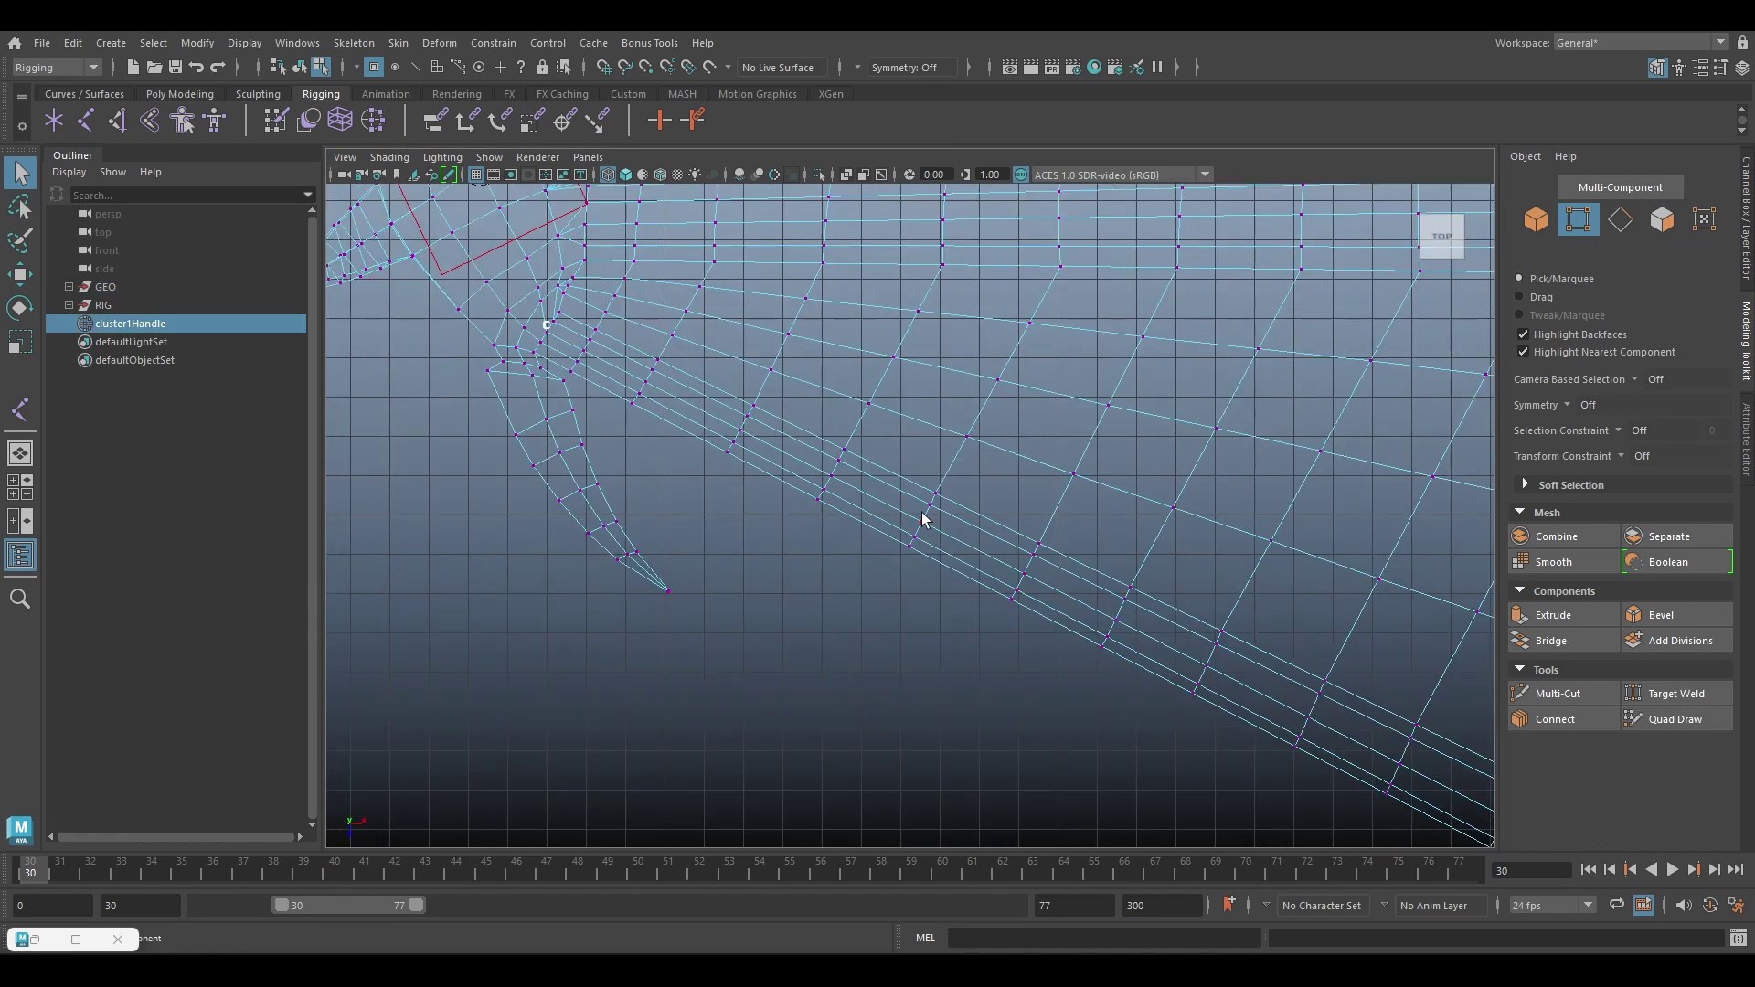
{"action": "left_click_drag", "start_coordinate": [931, 530], "coordinate": [925, 529]}
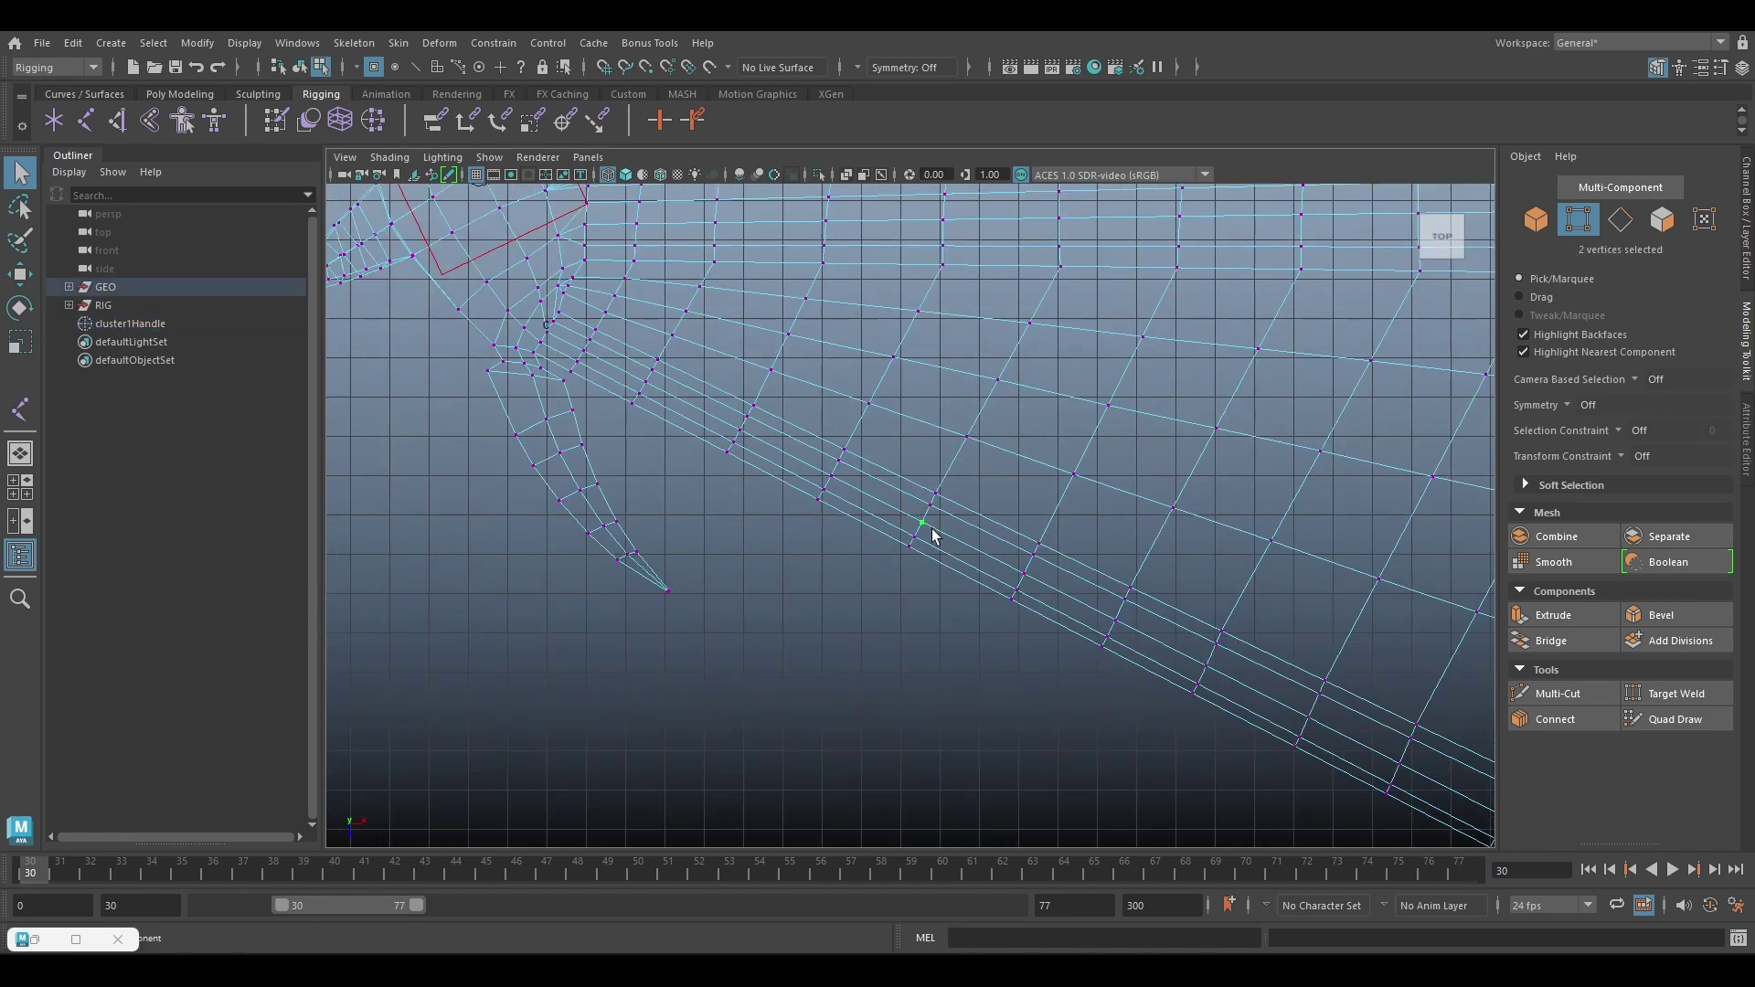
{"action": "left_click", "coordinate": [380, 122]}
{"action": "middle_click_drag", "start_coordinate": [1288, 622], "coordinate": [1050, 496], "text": "alt"}
{"action": "left_click_drag", "start_coordinate": [995, 509], "coordinate": [1046, 575]}
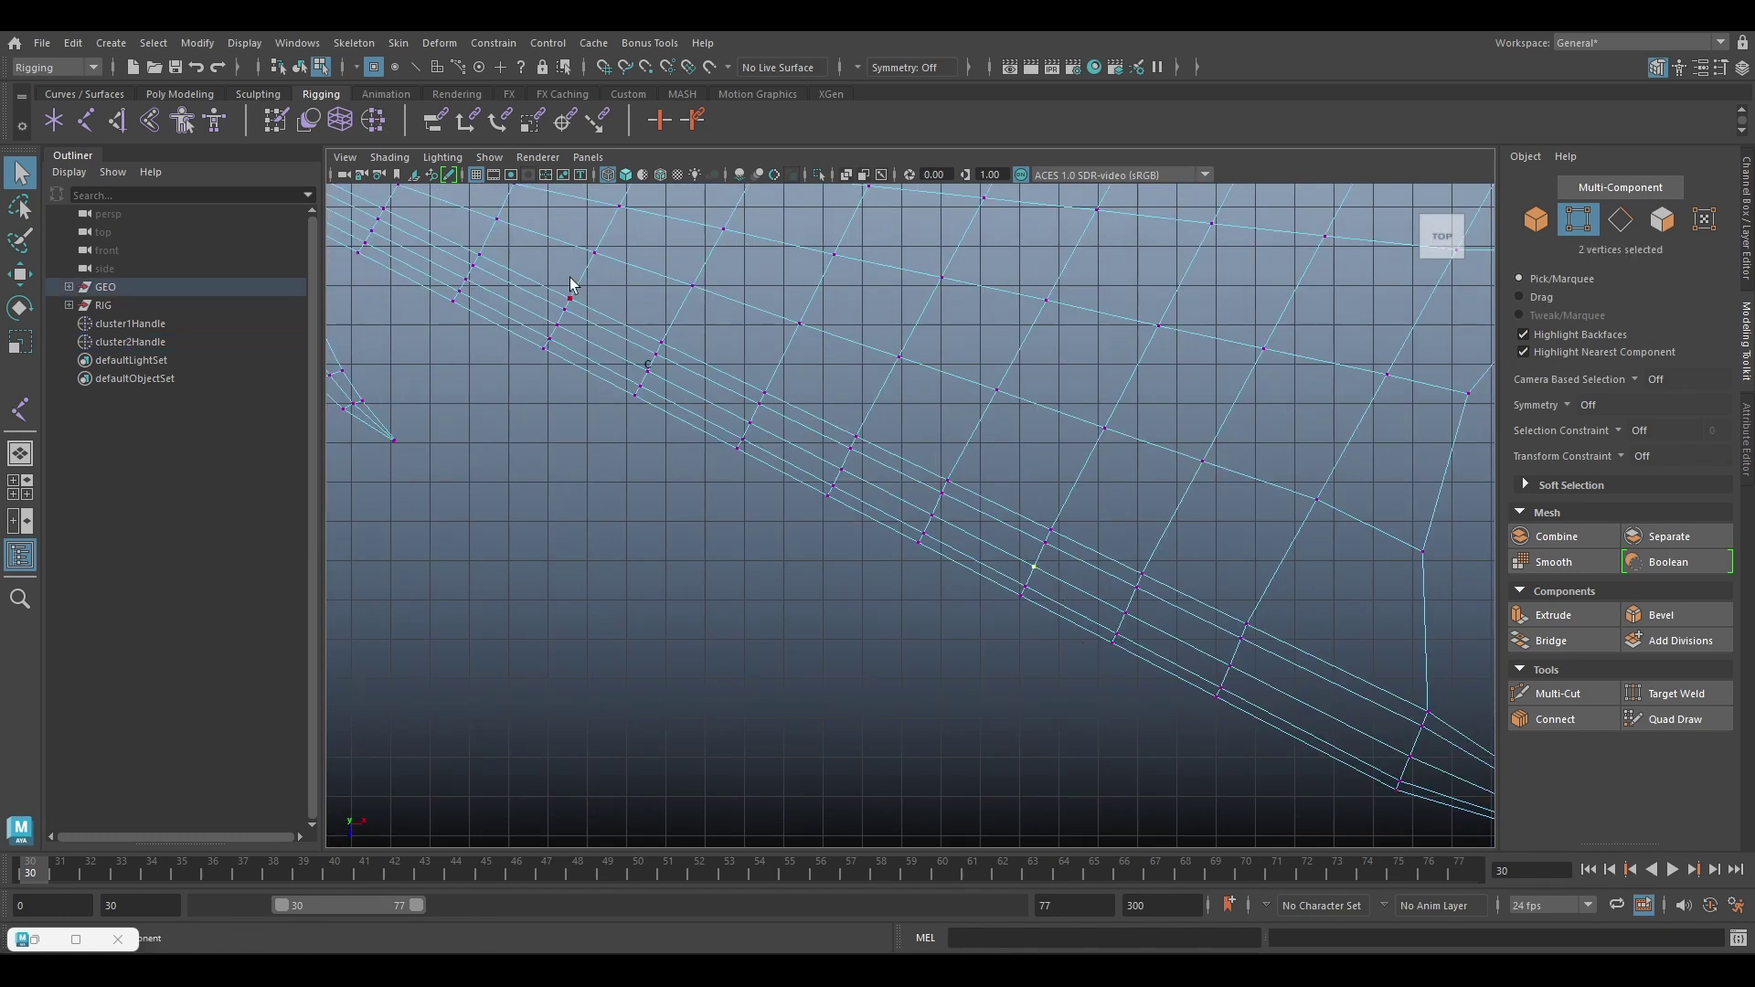
{"action": "left_click", "coordinate": [374, 121]}
Return to object selection and isolate the three cluster handles in the top view
{"action": "left_click", "coordinate": [1539, 219]}
{"action": "middle_click_drag", "start_coordinate": [1034, 438], "coordinate": [1136, 476], "text": "alt"}
{"action": "left_click_drag", "start_coordinate": [173, 321], "coordinate": [174, 360]}
{"action": "key", "text": "ctrl+1"}
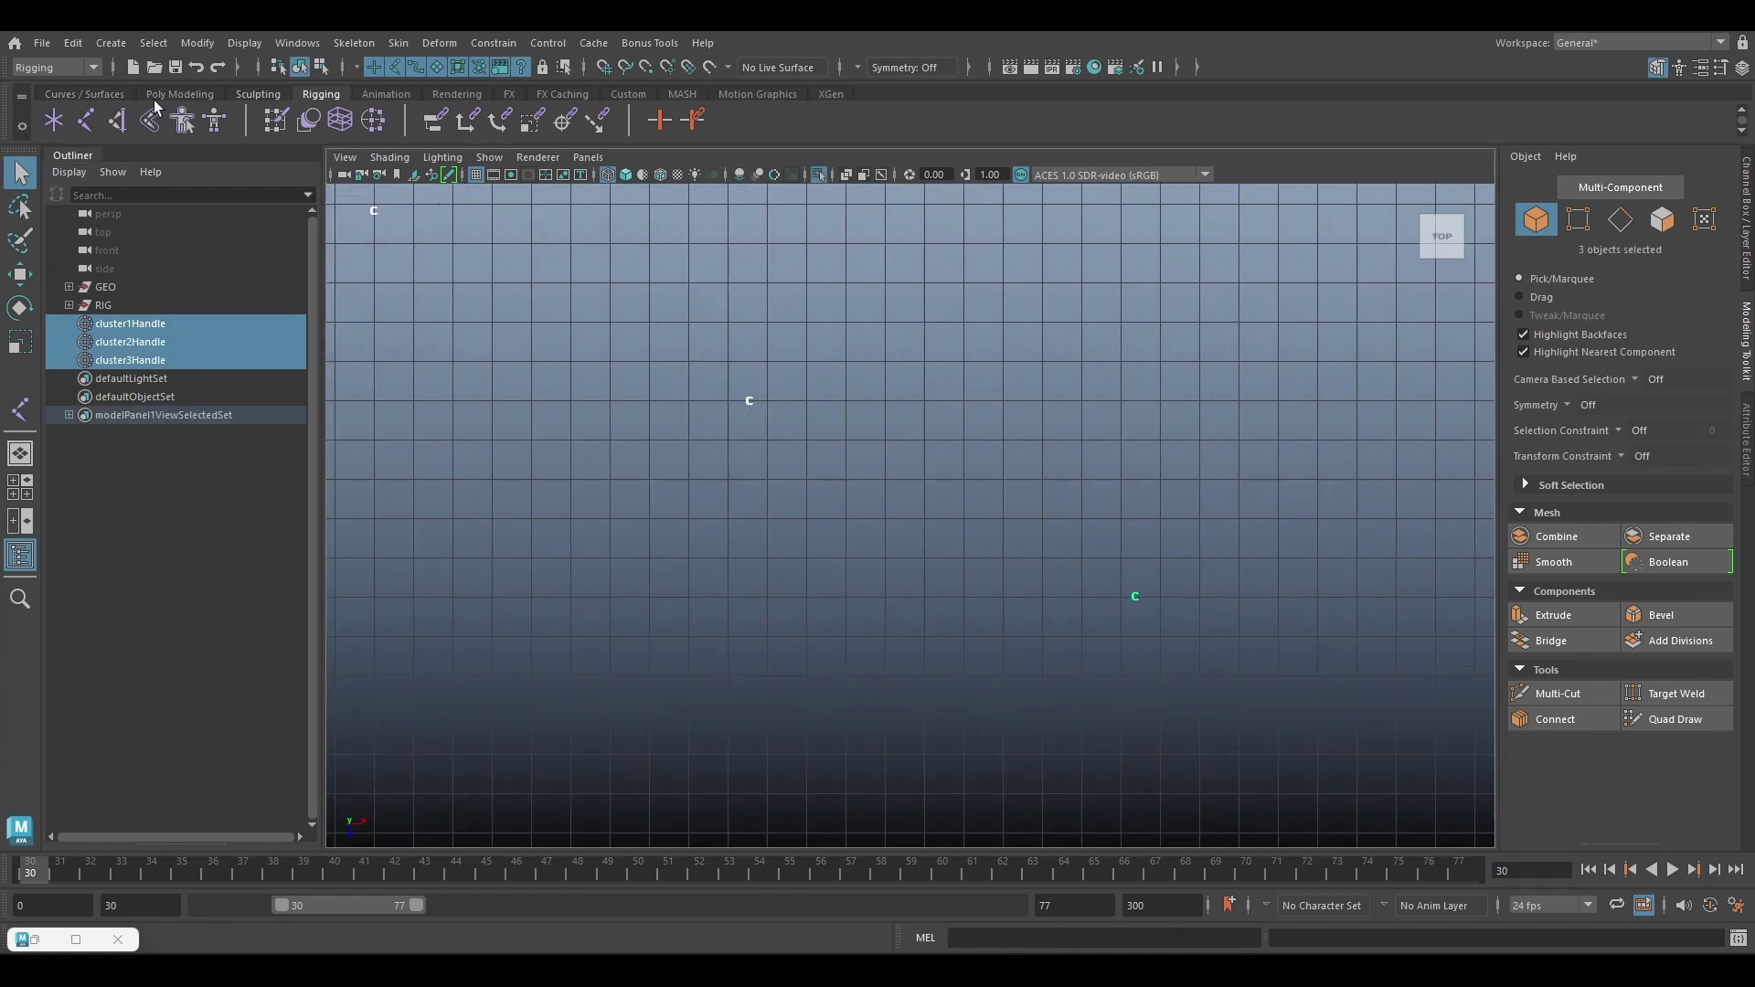
Create a three-joint chain with one joint on each cluster, running from the finger's base toward its tip
{"action": "left_click", "coordinate": [85, 121]}
{"action": "middle_click_drag", "start_coordinate": [486, 310], "coordinate": [503, 313], "text": "alt"}
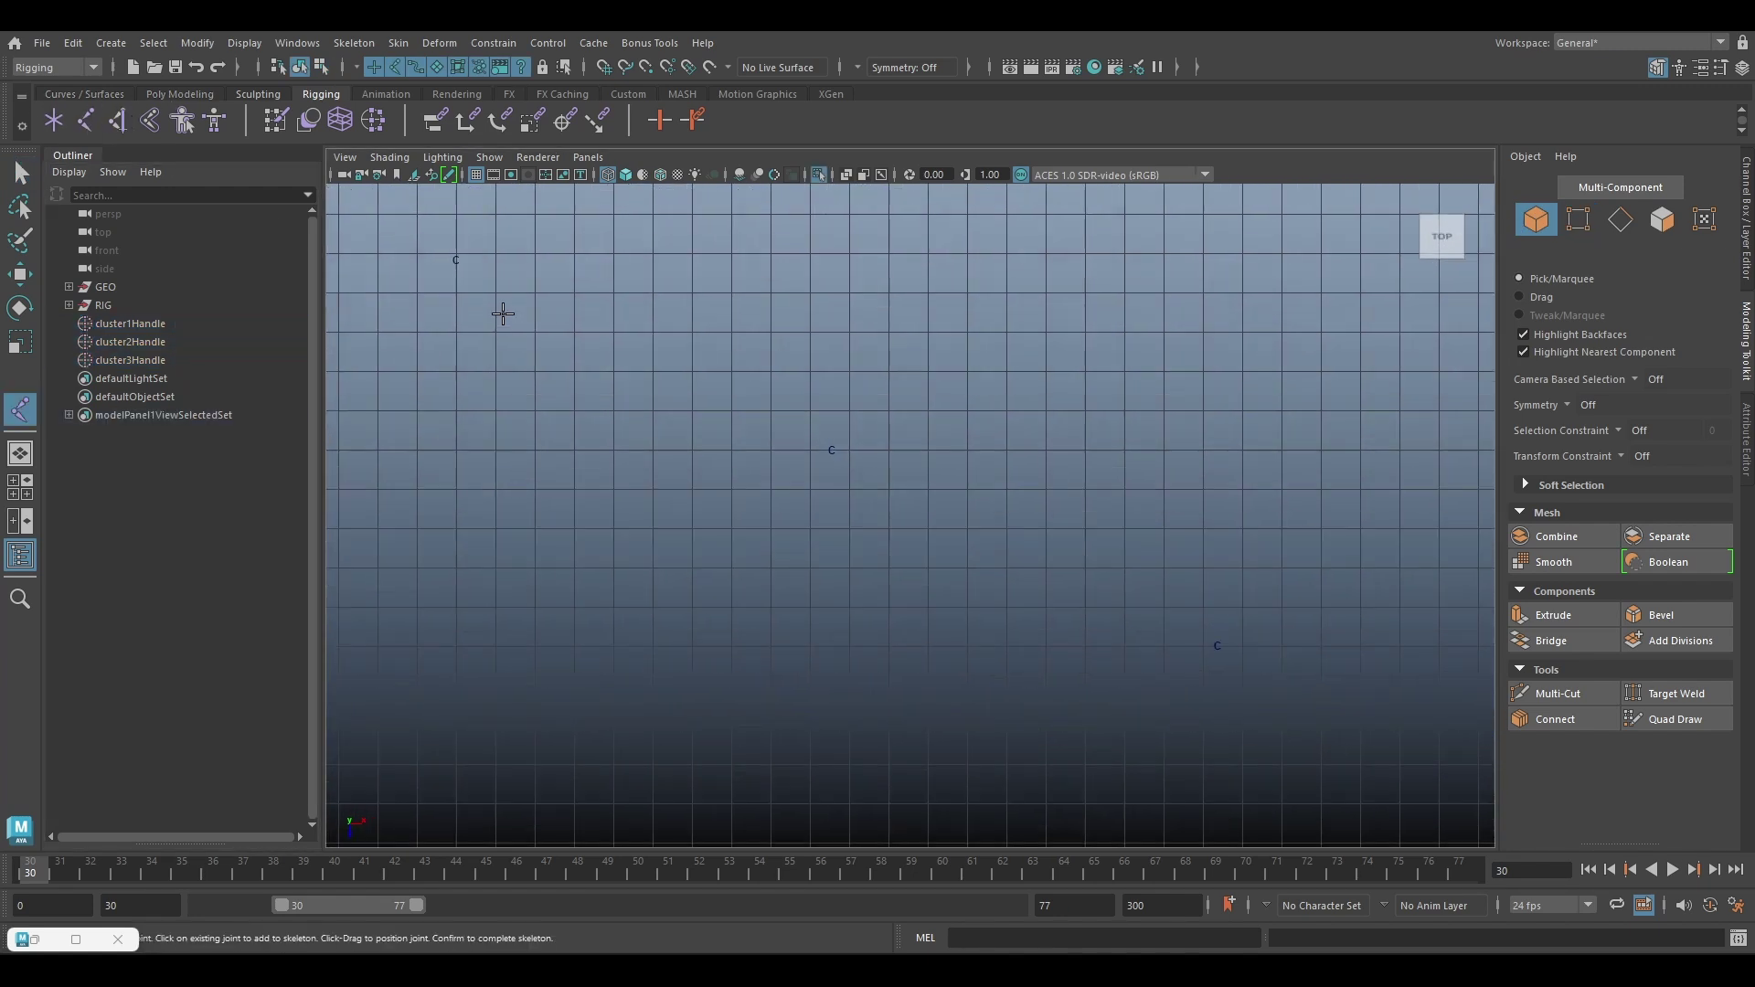
{"action": "left_click", "coordinate": [456, 265]}
{"action": "left_click", "coordinate": [831, 454]}
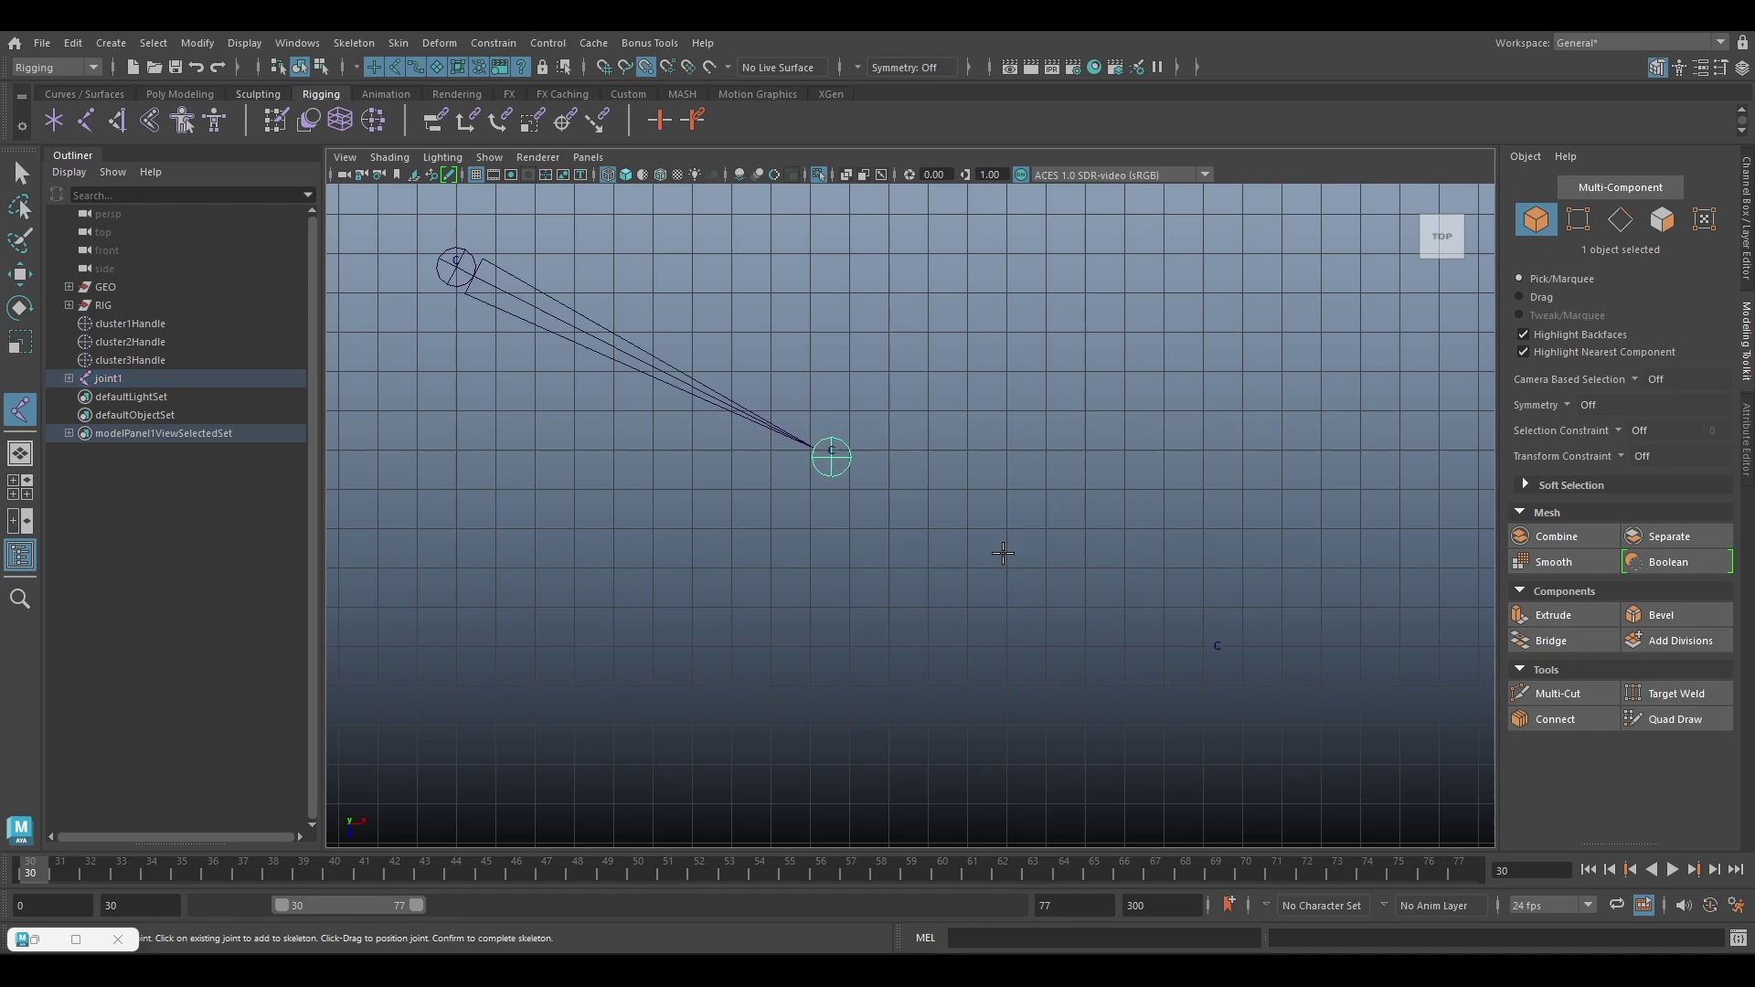
{"action": "left_click", "coordinate": [1211, 643]}
{"action": "key", "text": "Return"}
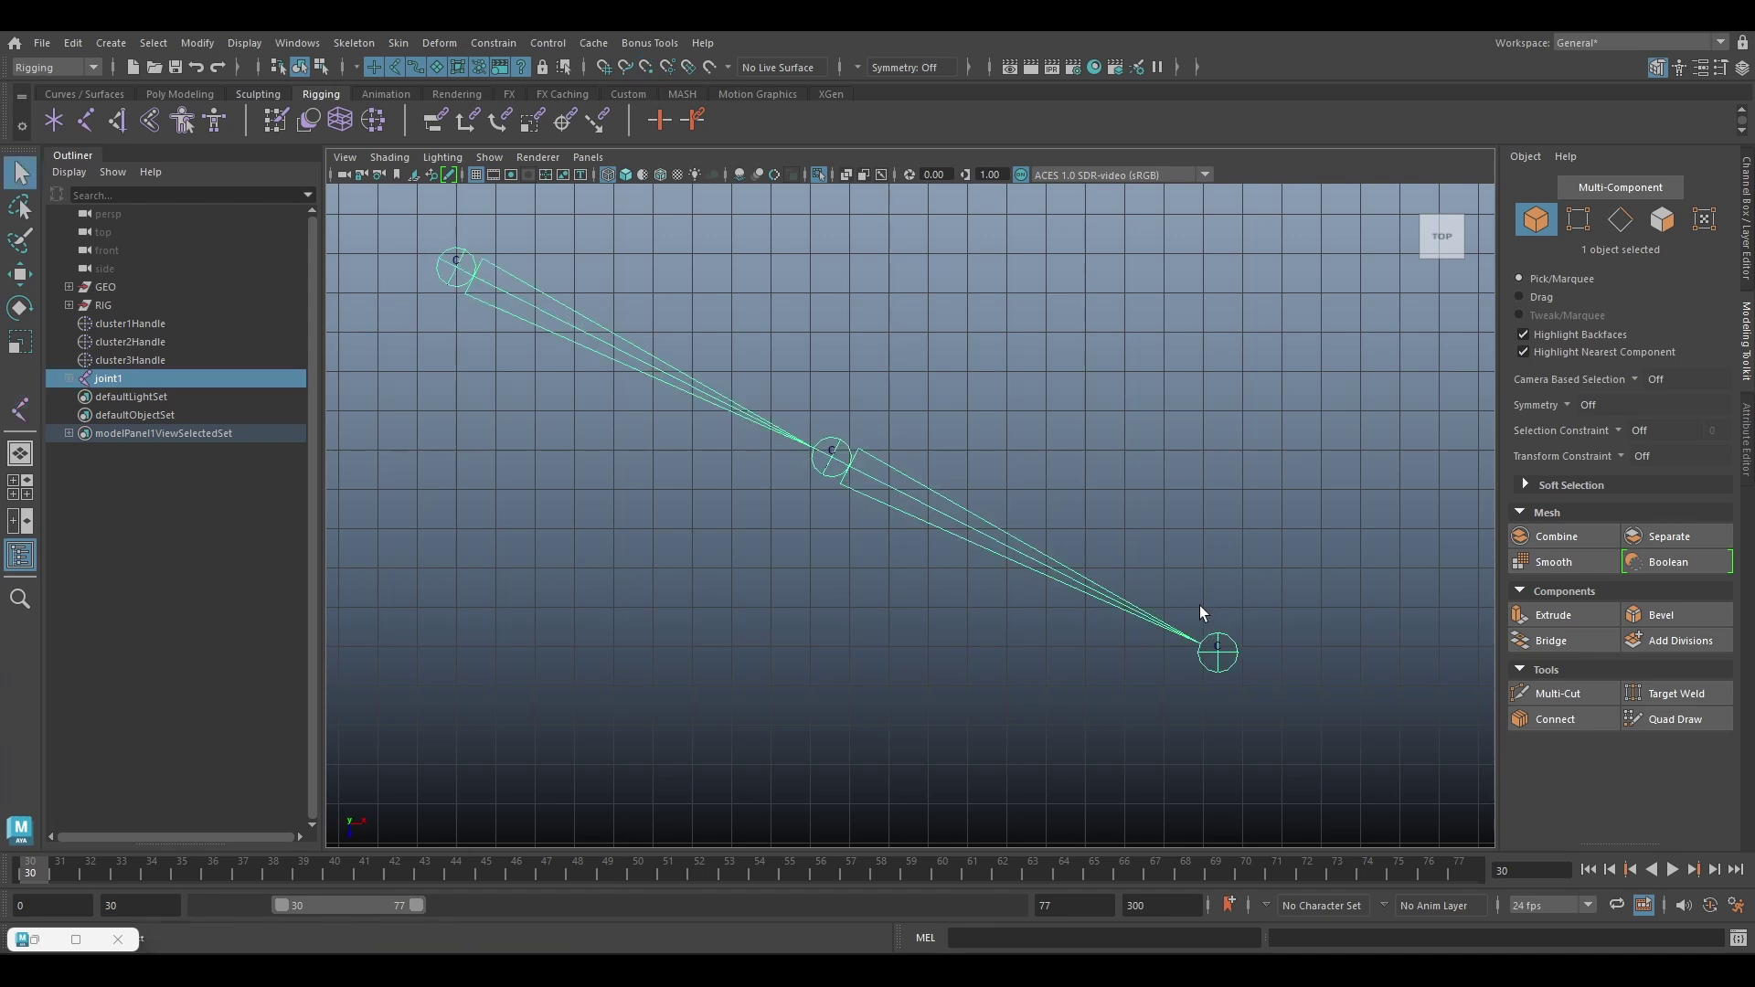
Delete the three cluster handles
{"action": "right_click_drag", "start_coordinate": [1200, 605], "coordinate": [986, 590], "text": "alt"}
{"action": "left_click", "coordinate": [183, 323]}
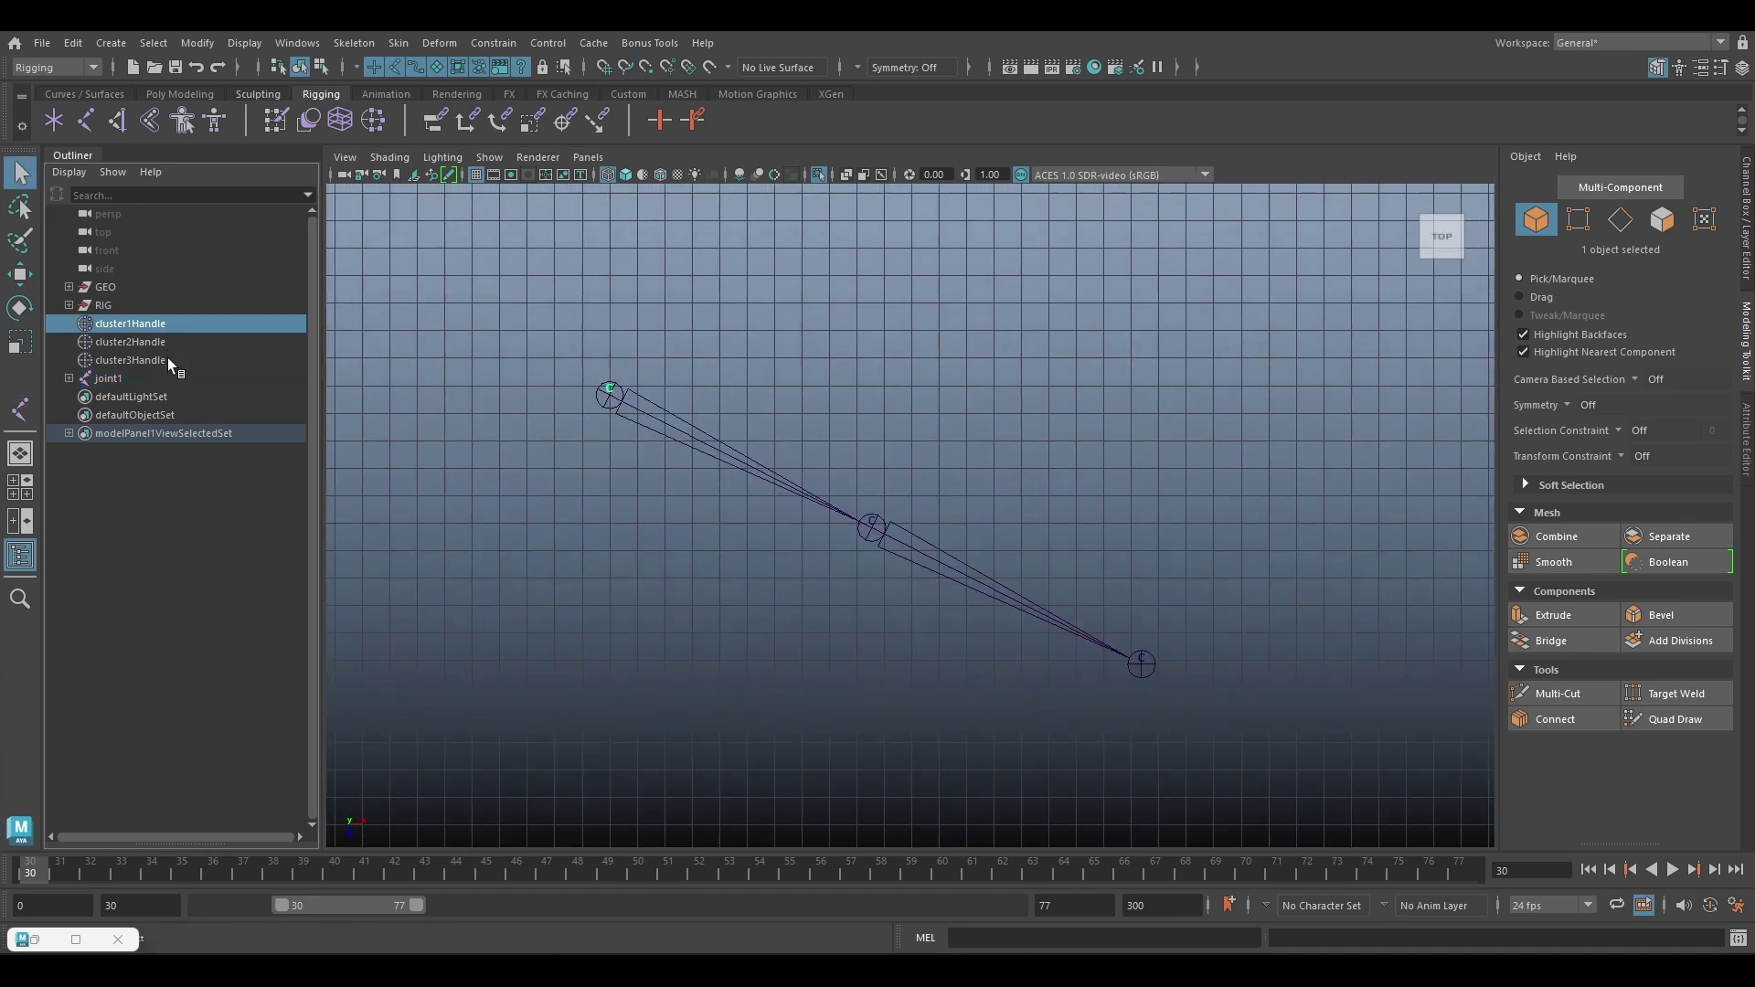
{"action": "left_click", "coordinate": [167, 358], "text": "shift"}
{"action": "key", "text": "Delete"}
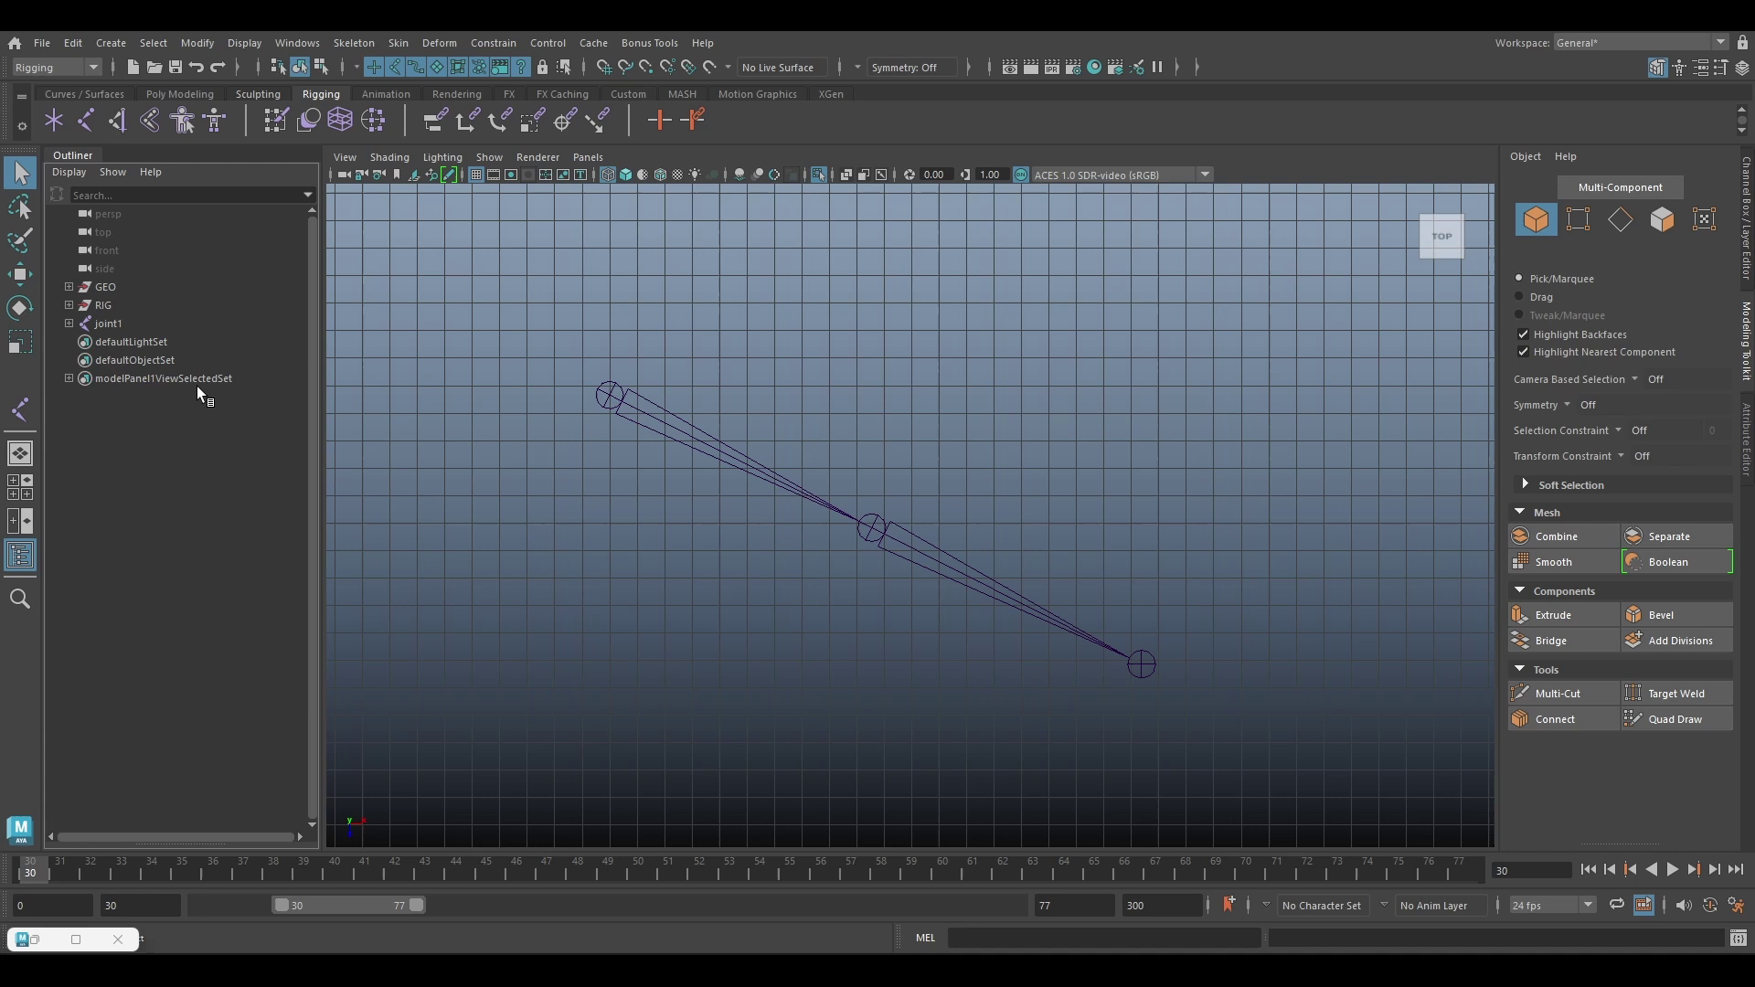
Rename the joints of the new chain, from root to end, as JT_FingerA_01, JT_FingerA_02 and JT_FingerA_03
{"action": "left_click", "coordinate": [69, 324]}
{"action": "double_click", "coordinate": [128, 325]}
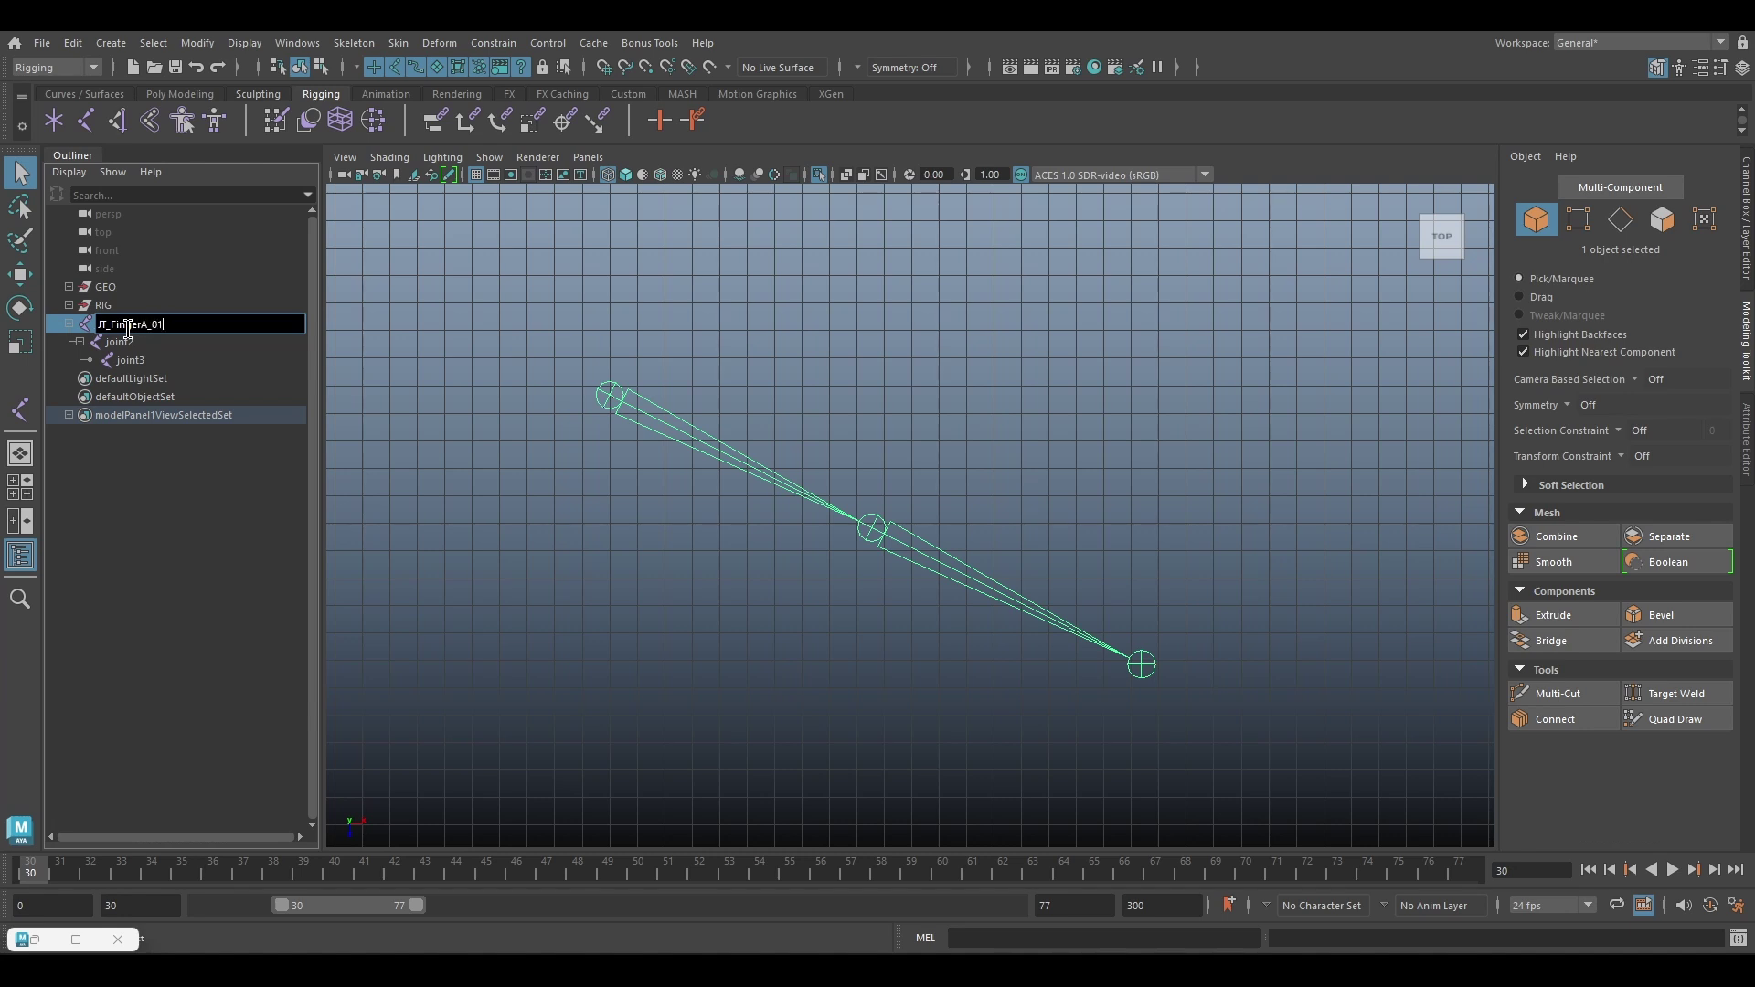
{"action": "key", "text": "Return"}
{"action": "double_click", "coordinate": [123, 343]}
{"action": "type", "text": "JT_FingerA_01"}
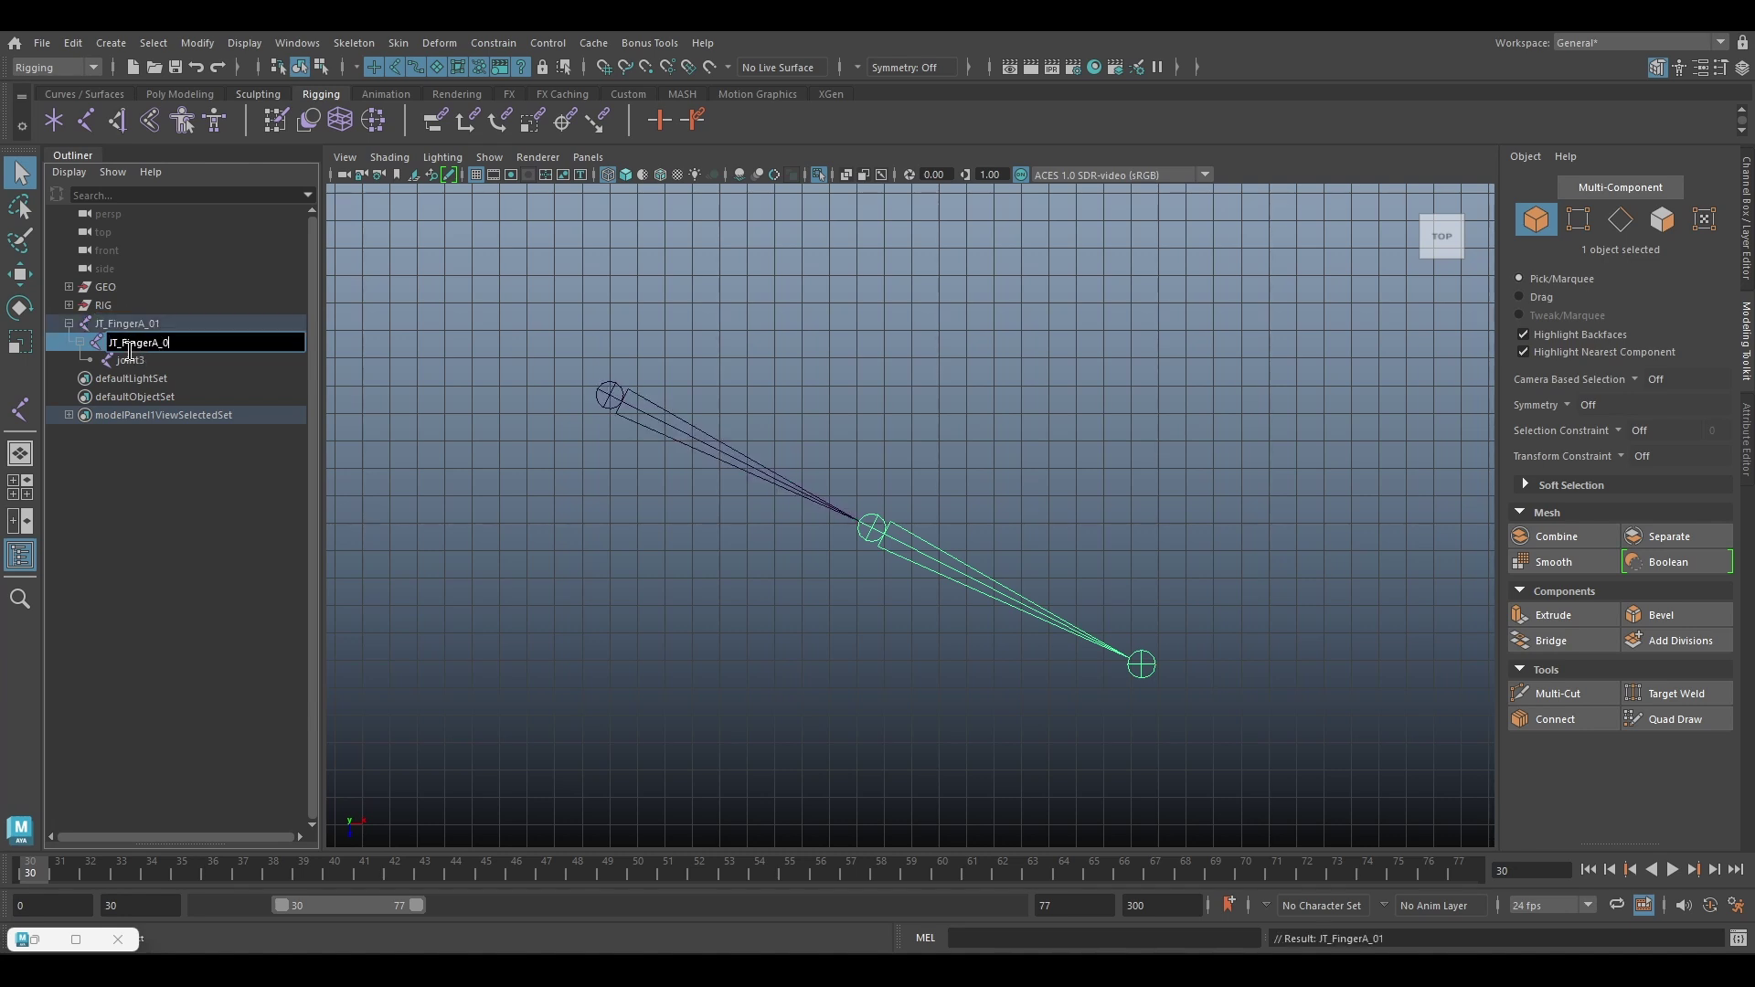
{"action": "key", "text": "Return"}
{"action": "double_click", "coordinate": [156, 364]}
{"action": "type", "text": "JT_FingerA_01"}
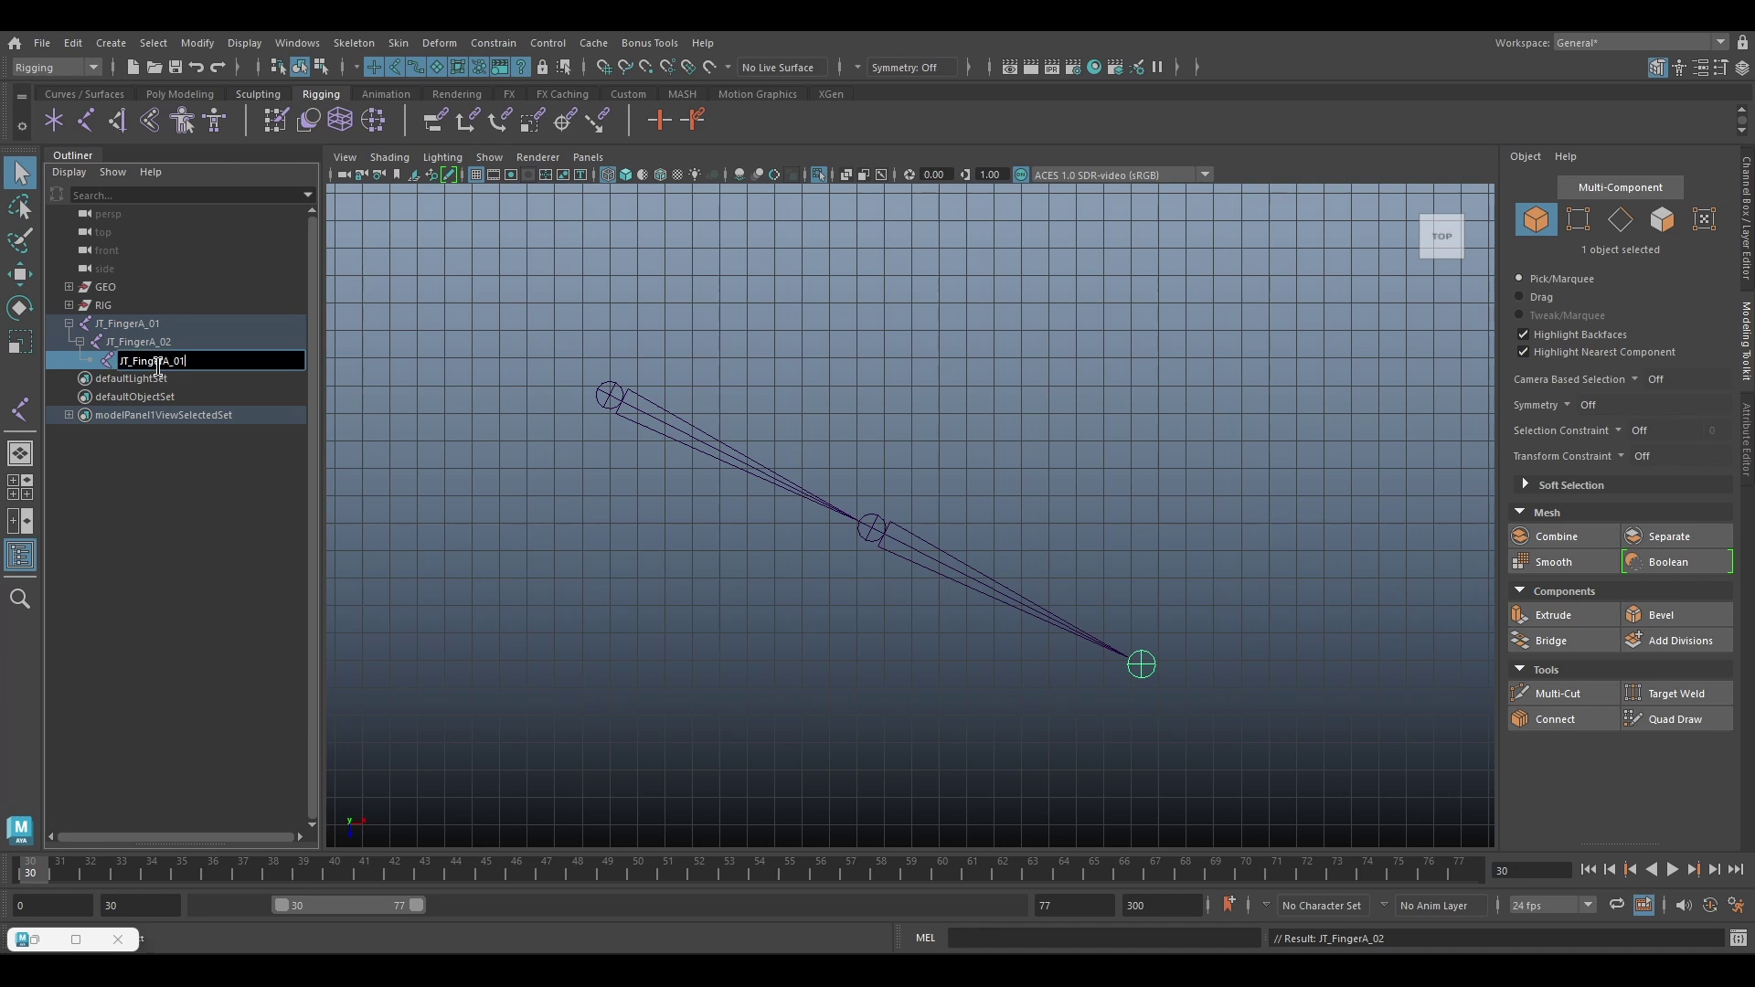
{"action": "key", "text": "BackSpace"}
{"action": "type", "text": "3"}
{"action": "key", "text": "Return"}
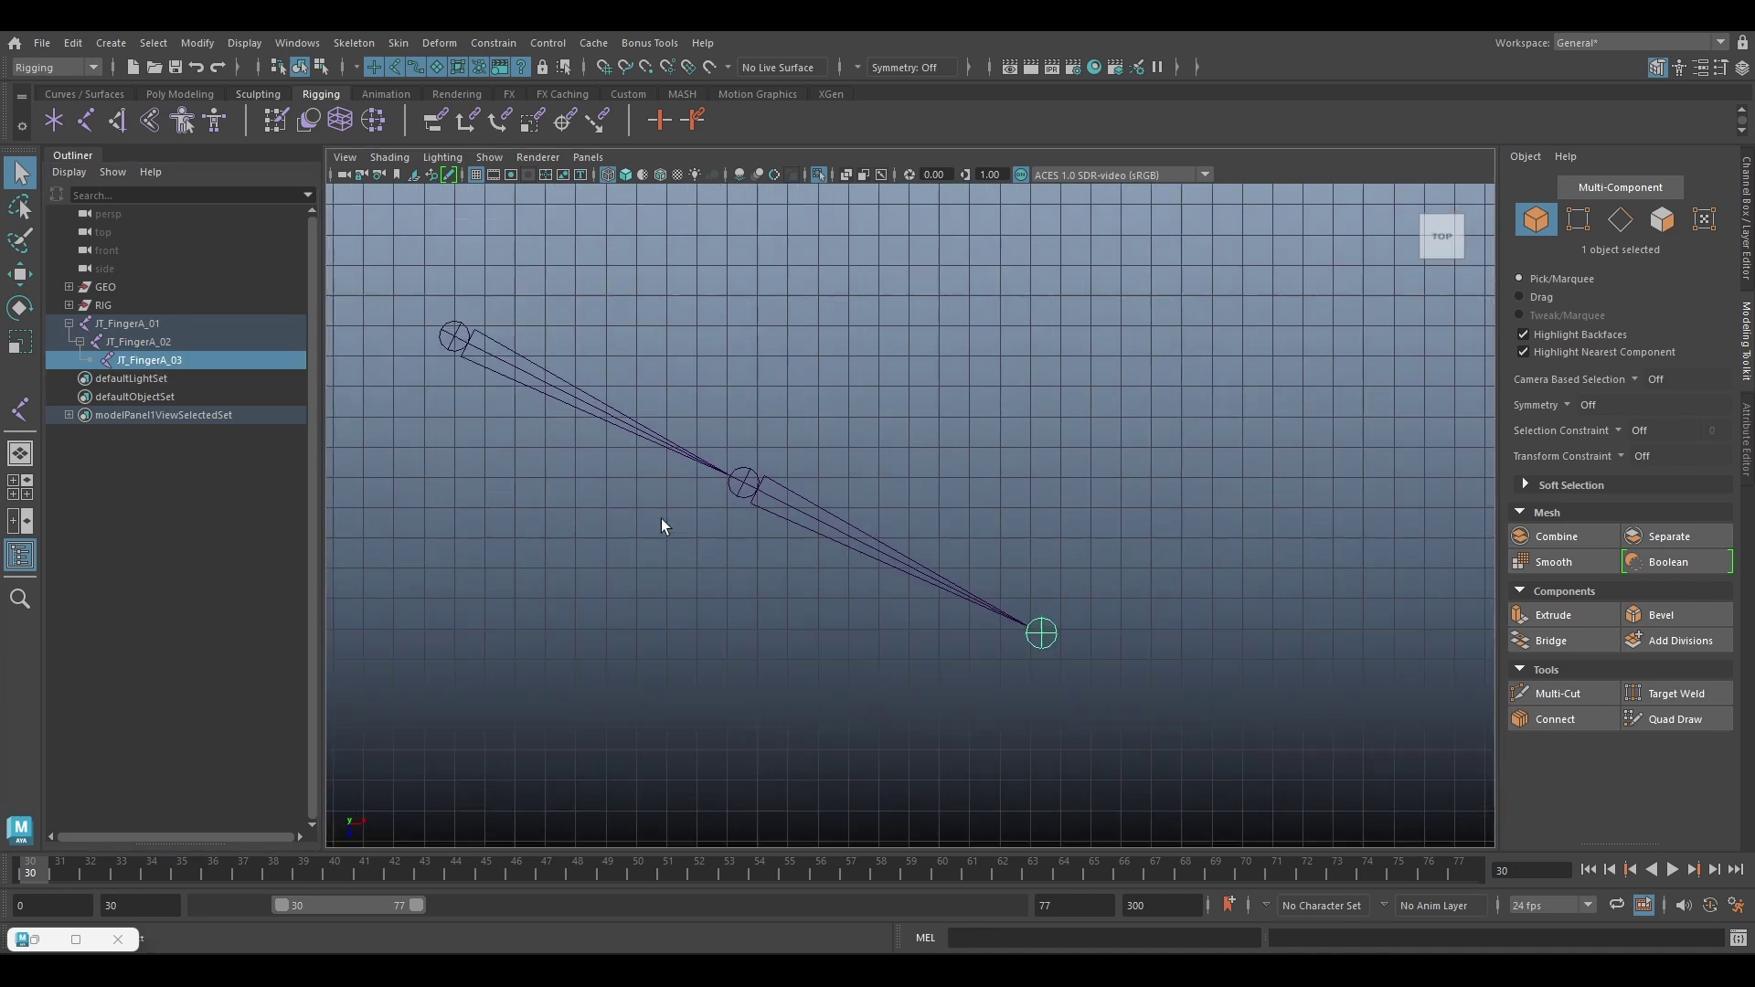
Check the transform values and axis orientation of each finger joint using the Move tool
{"action": "left_click", "coordinate": [1747, 264]}
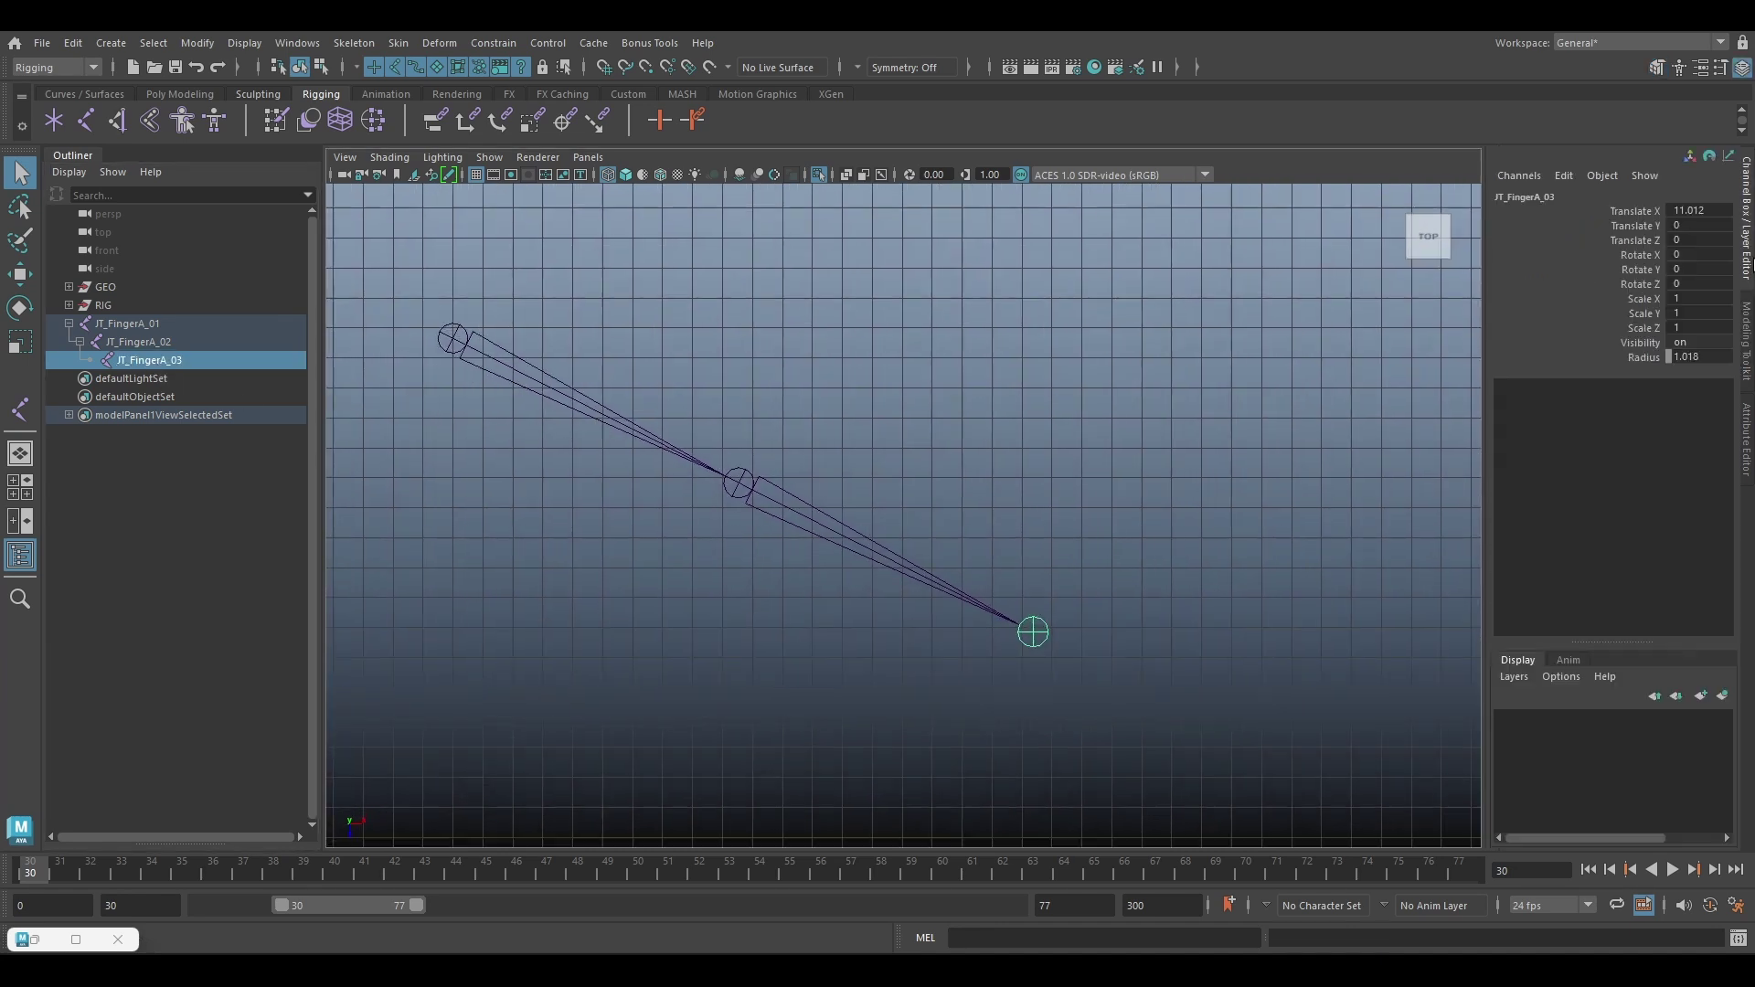
{"action": "left_click", "coordinate": [485, 370]}
{"action": "key", "text": "w"}
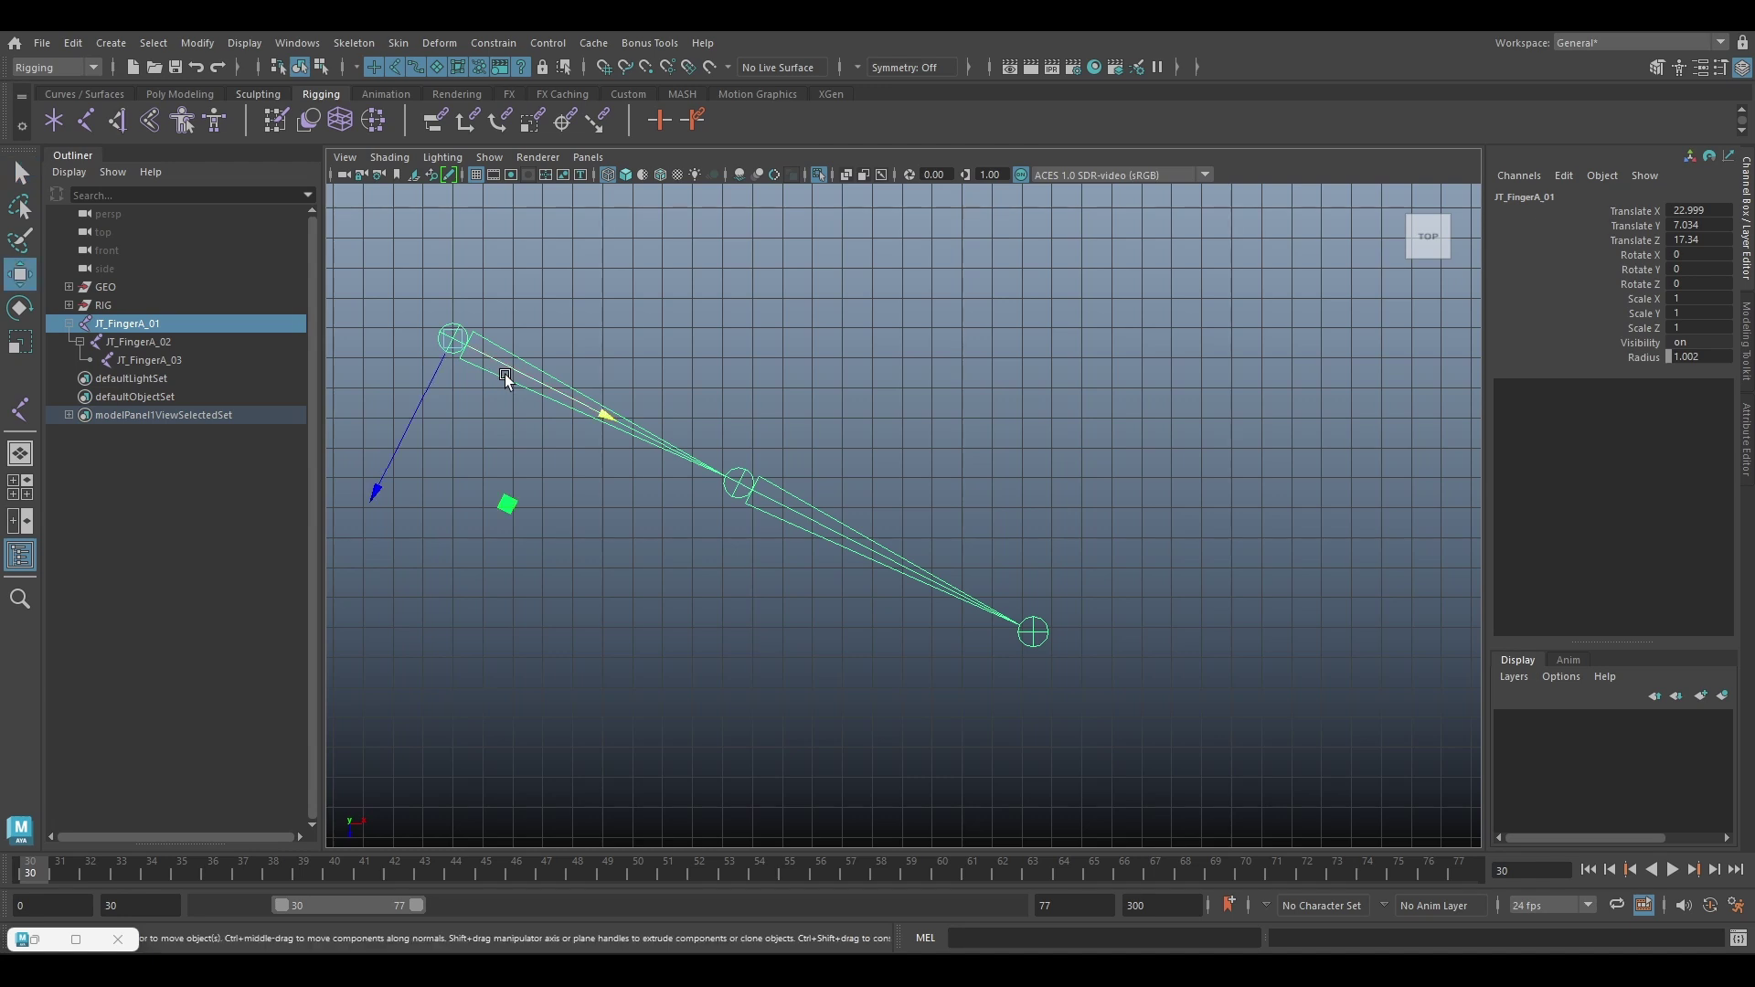
{"action": "left_click", "coordinate": [797, 538]}
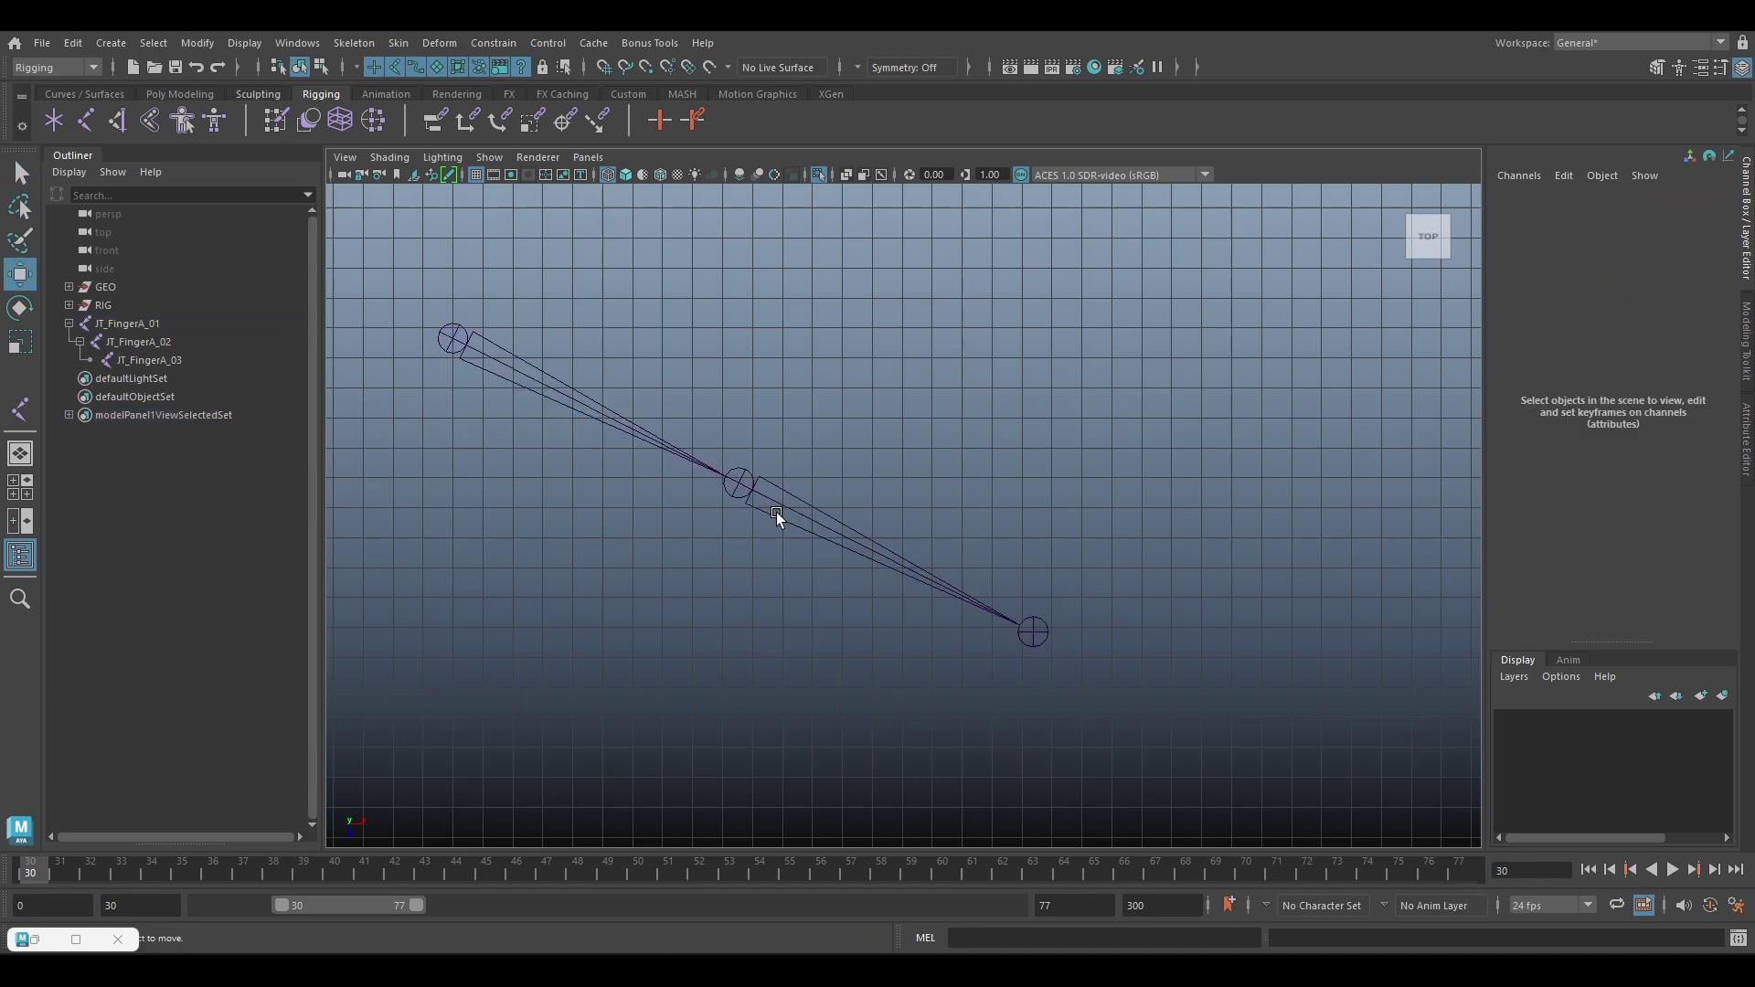
{"action": "left_click", "coordinate": [741, 481]}
{"action": "left_click", "coordinate": [1032, 633]}
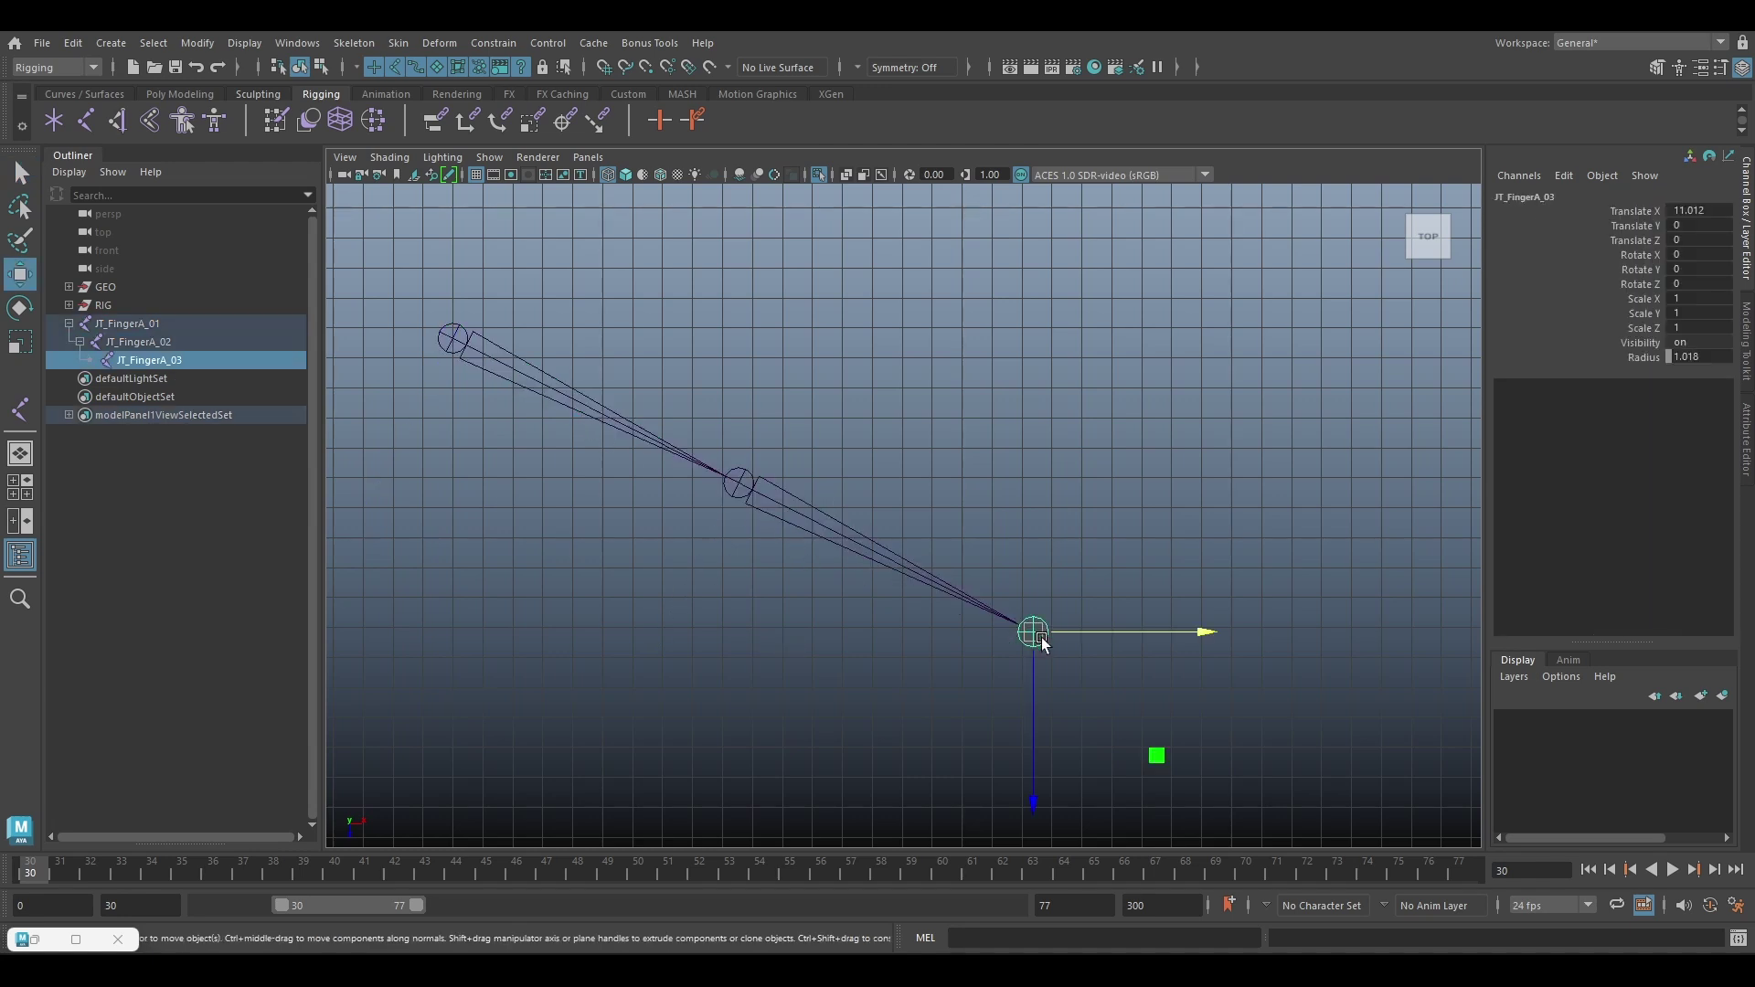
Orient the end joint JT_FingerA_03 using Orient Joint to World and check its axes against the parent joint
{"action": "left_click", "coordinate": [353, 41]}
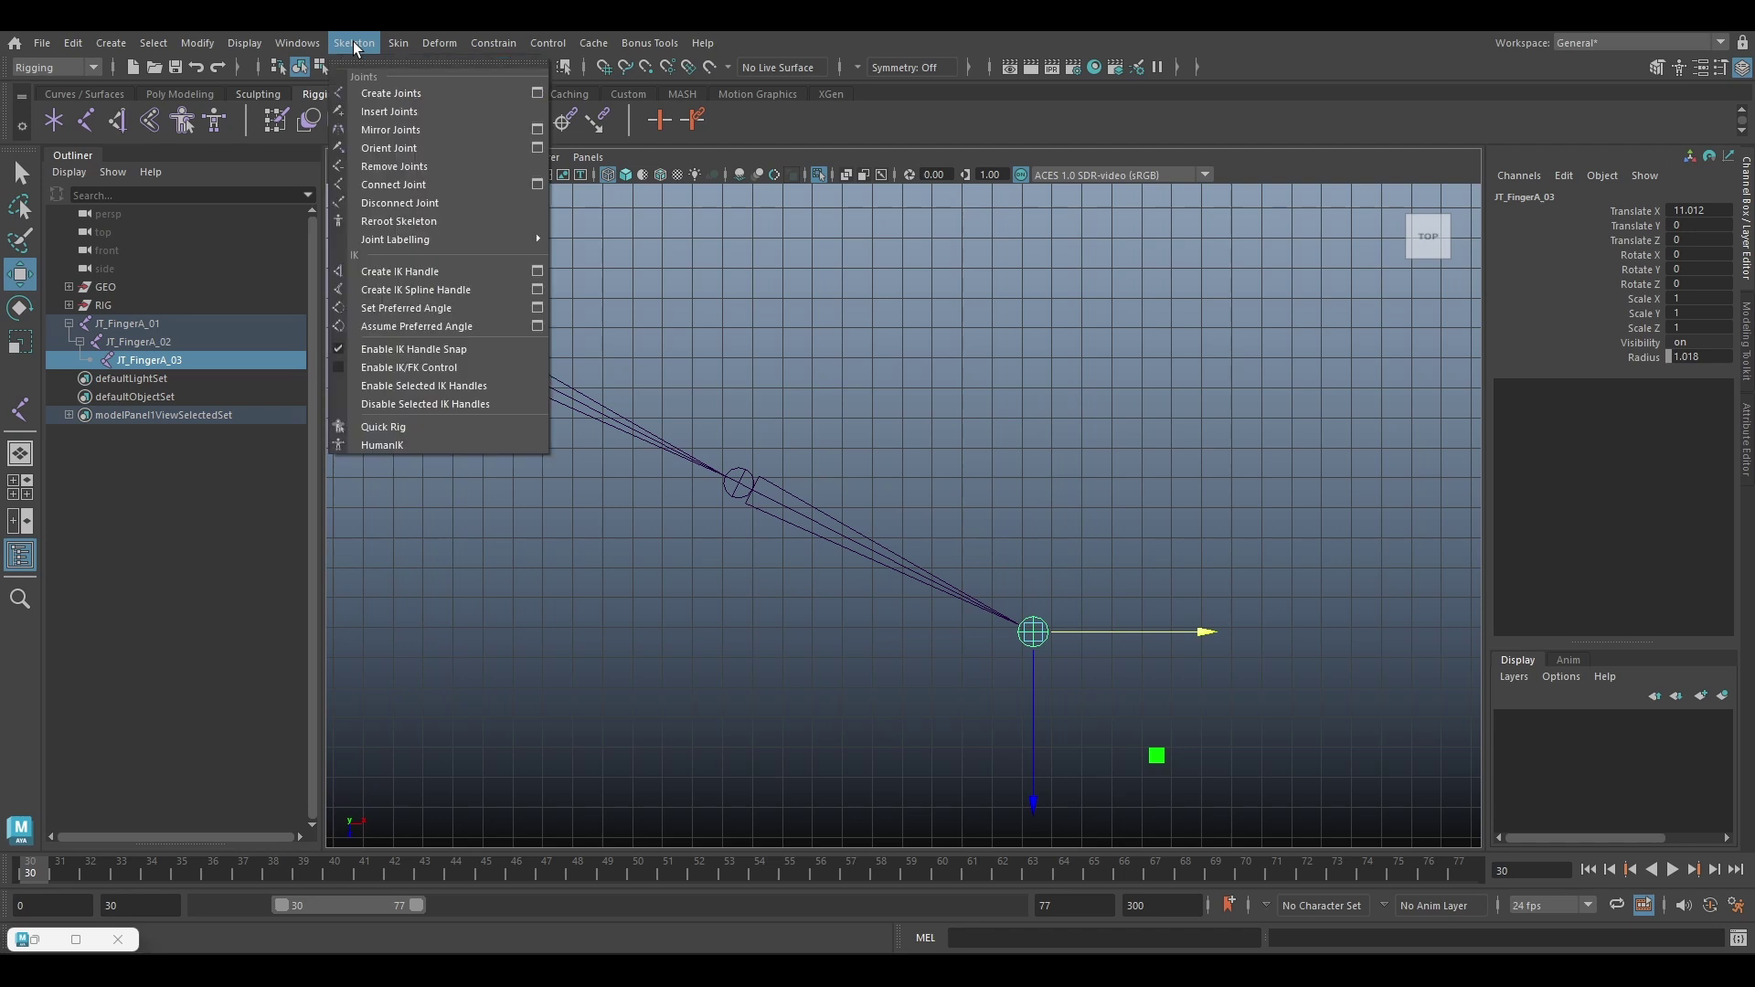
{"action": "left_click", "coordinate": [537, 148]}
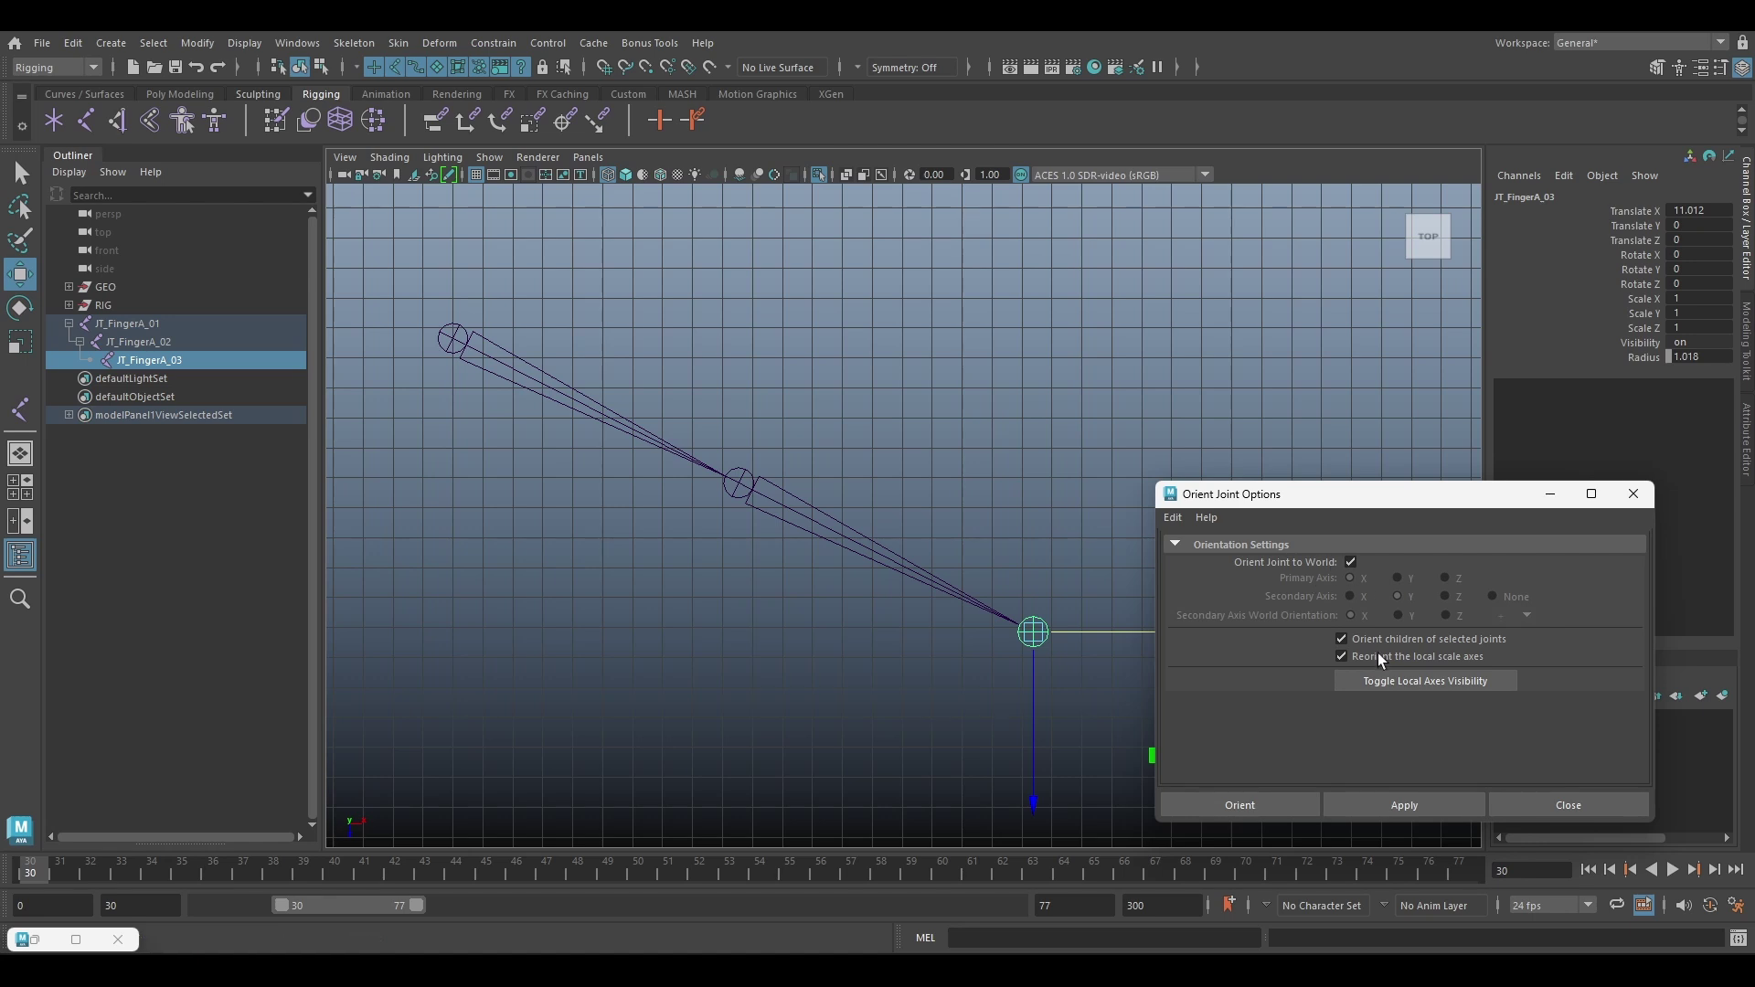
{"action": "left_click", "coordinate": [1418, 803]}
{"action": "middle_click_drag", "start_coordinate": [990, 596], "coordinate": [851, 494], "text": "alt"}
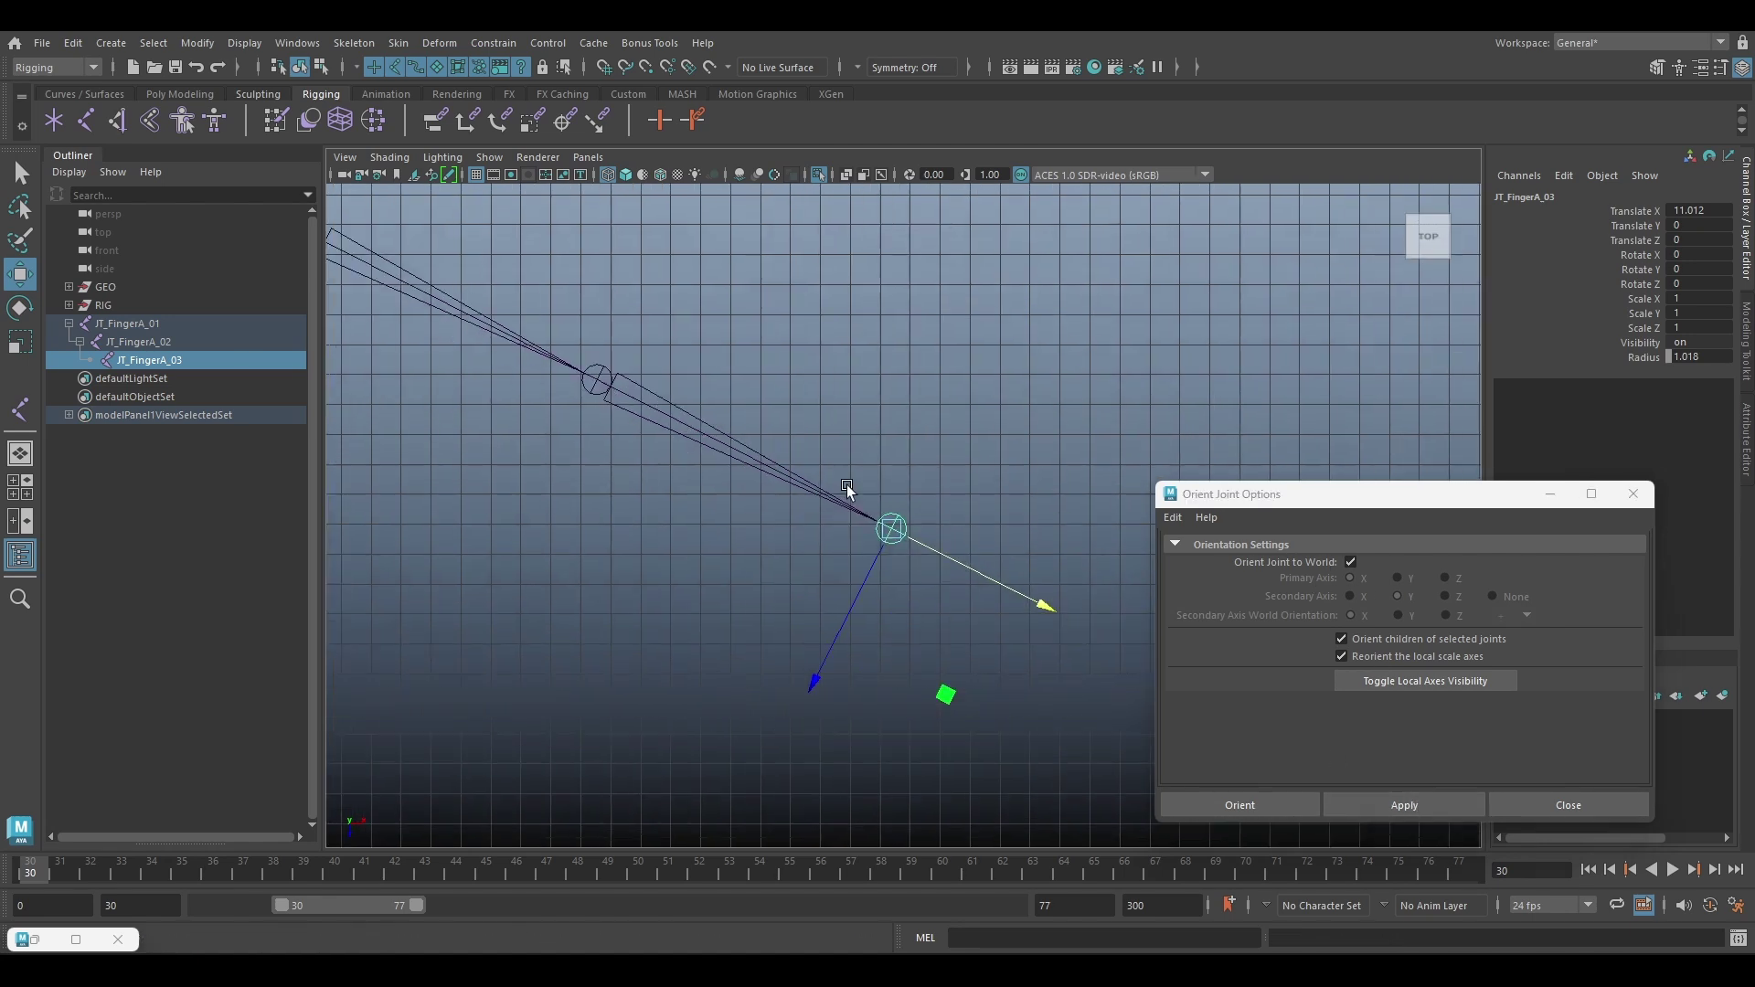
{"action": "scroll", "coordinate": [855, 514], "scroll_direction": "down", "scroll_amount": 1}
{"action": "left_click", "coordinate": [703, 424]}
{"action": "left_click", "coordinate": [891, 523]}
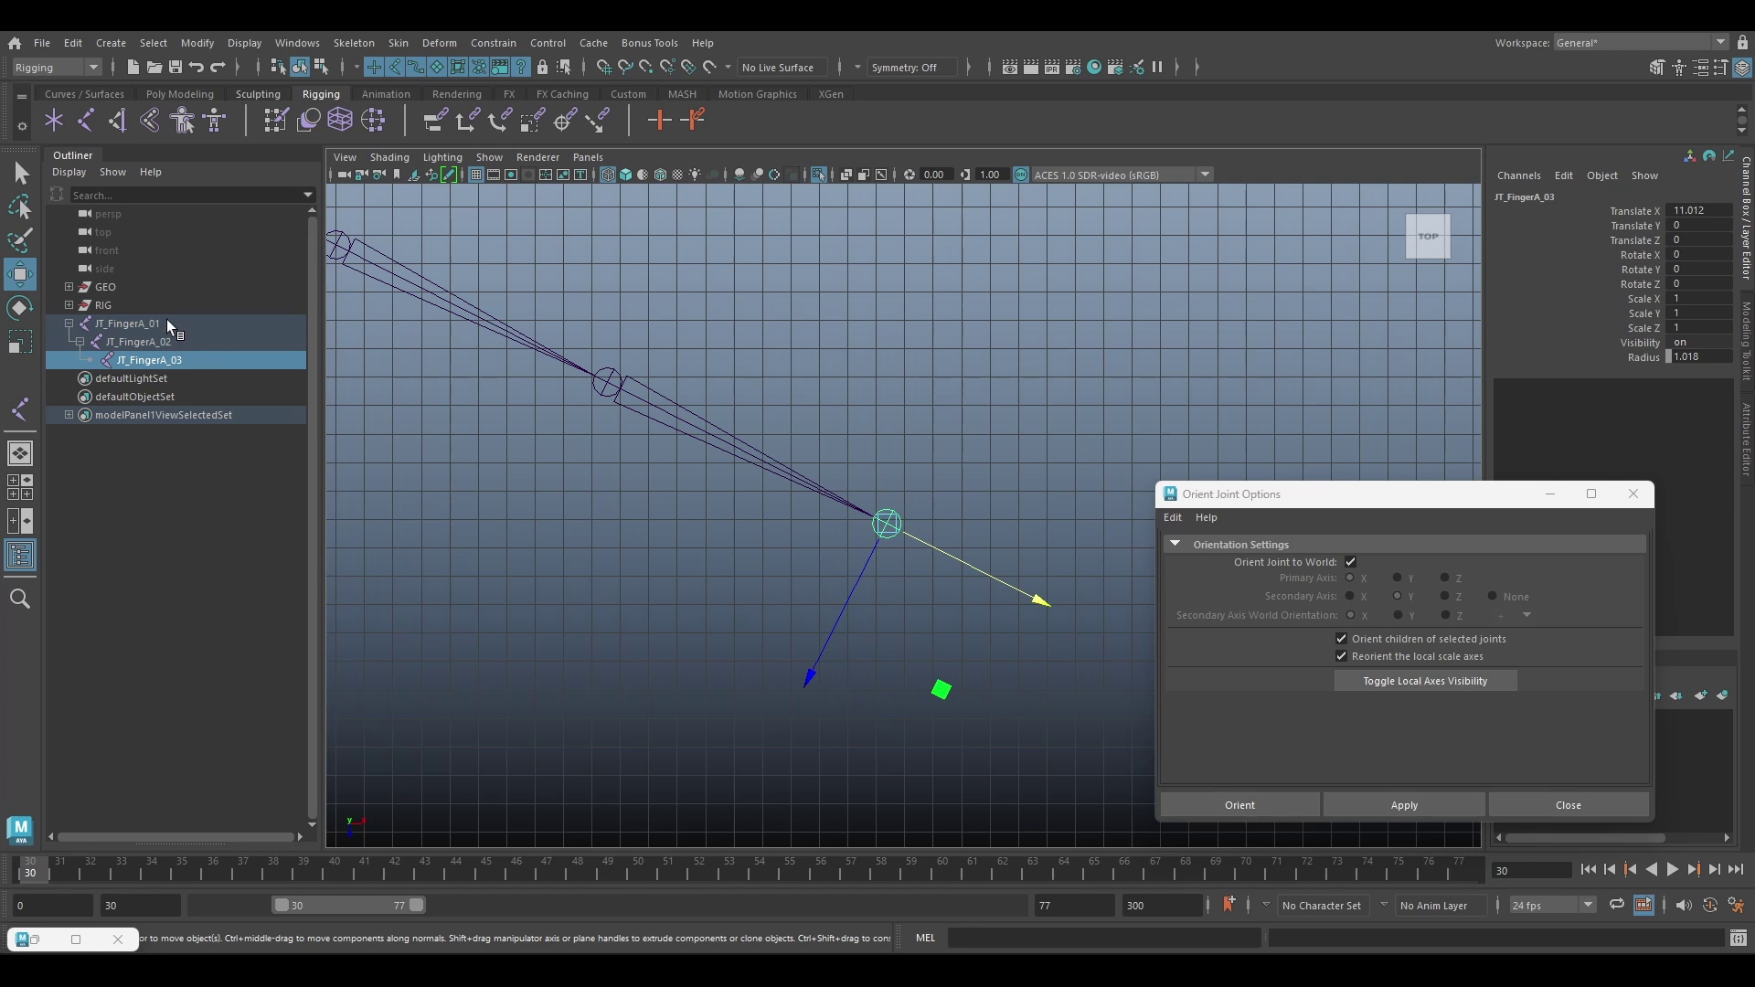
Create circle controls with the CT prefix for all three JT_FingerA joints using the Rig Tool
{"action": "left_click_drag", "start_coordinate": [166, 320], "coordinate": [196, 355]}
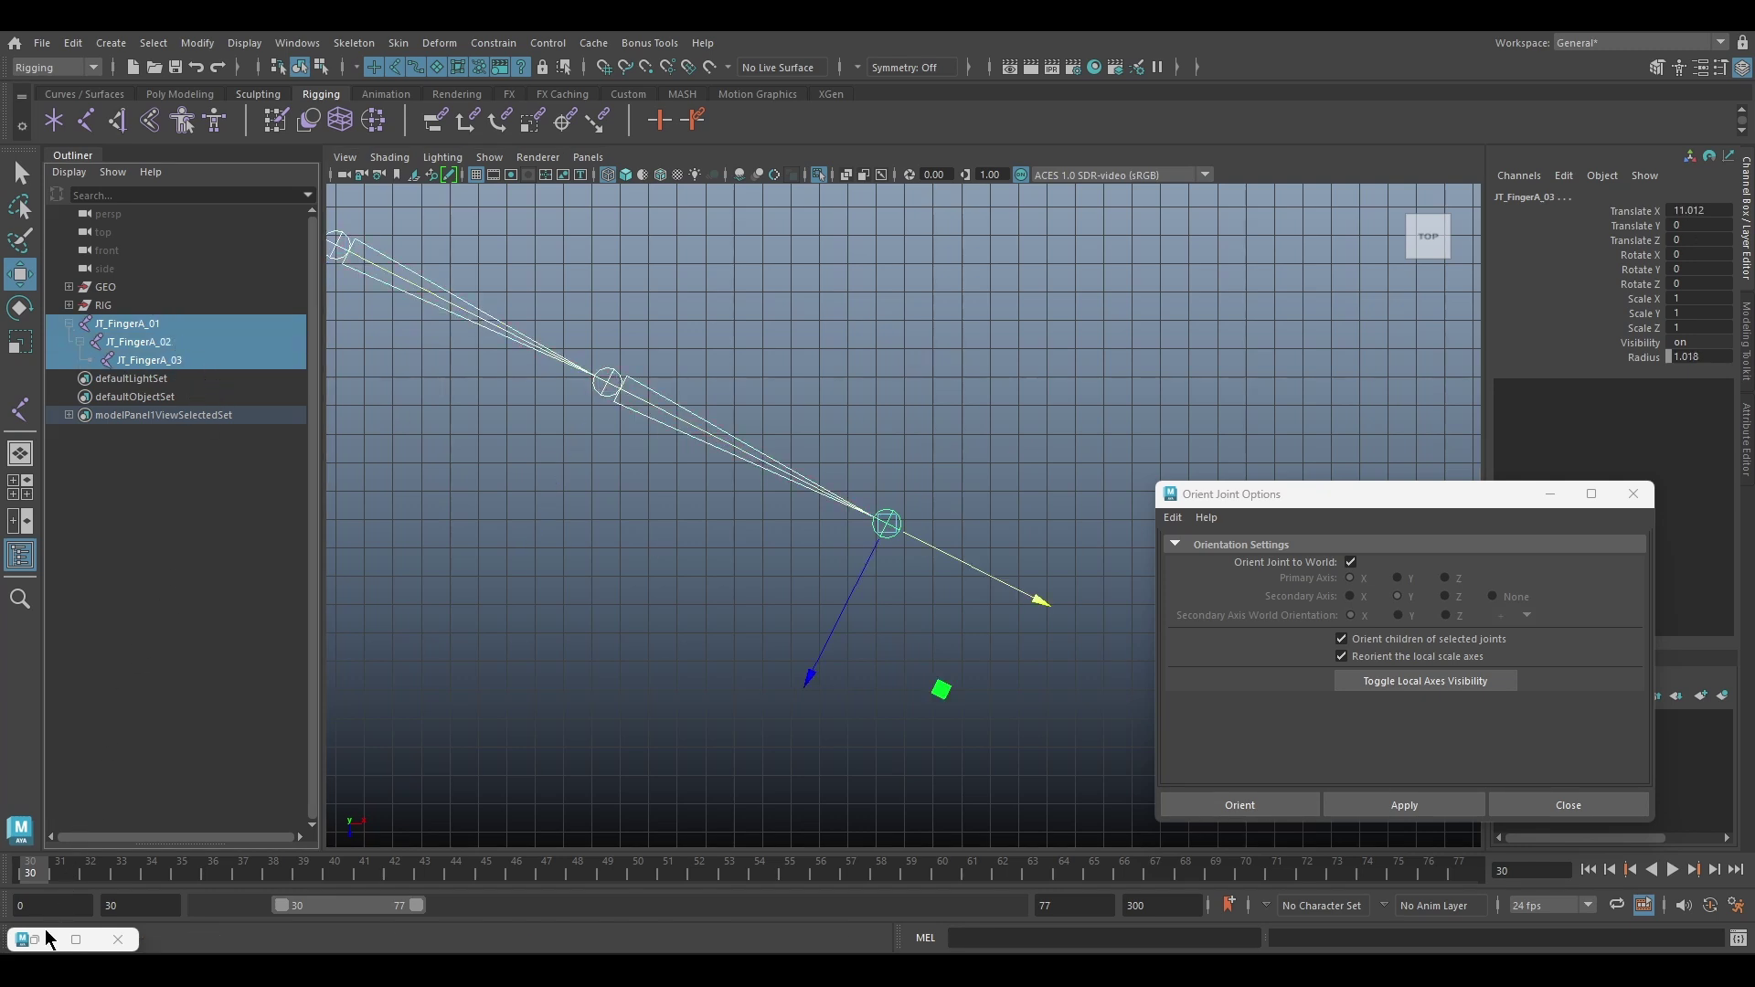
{"action": "left_click", "coordinate": [75, 939]}
{"action": "left_click", "coordinate": [604, 598]}
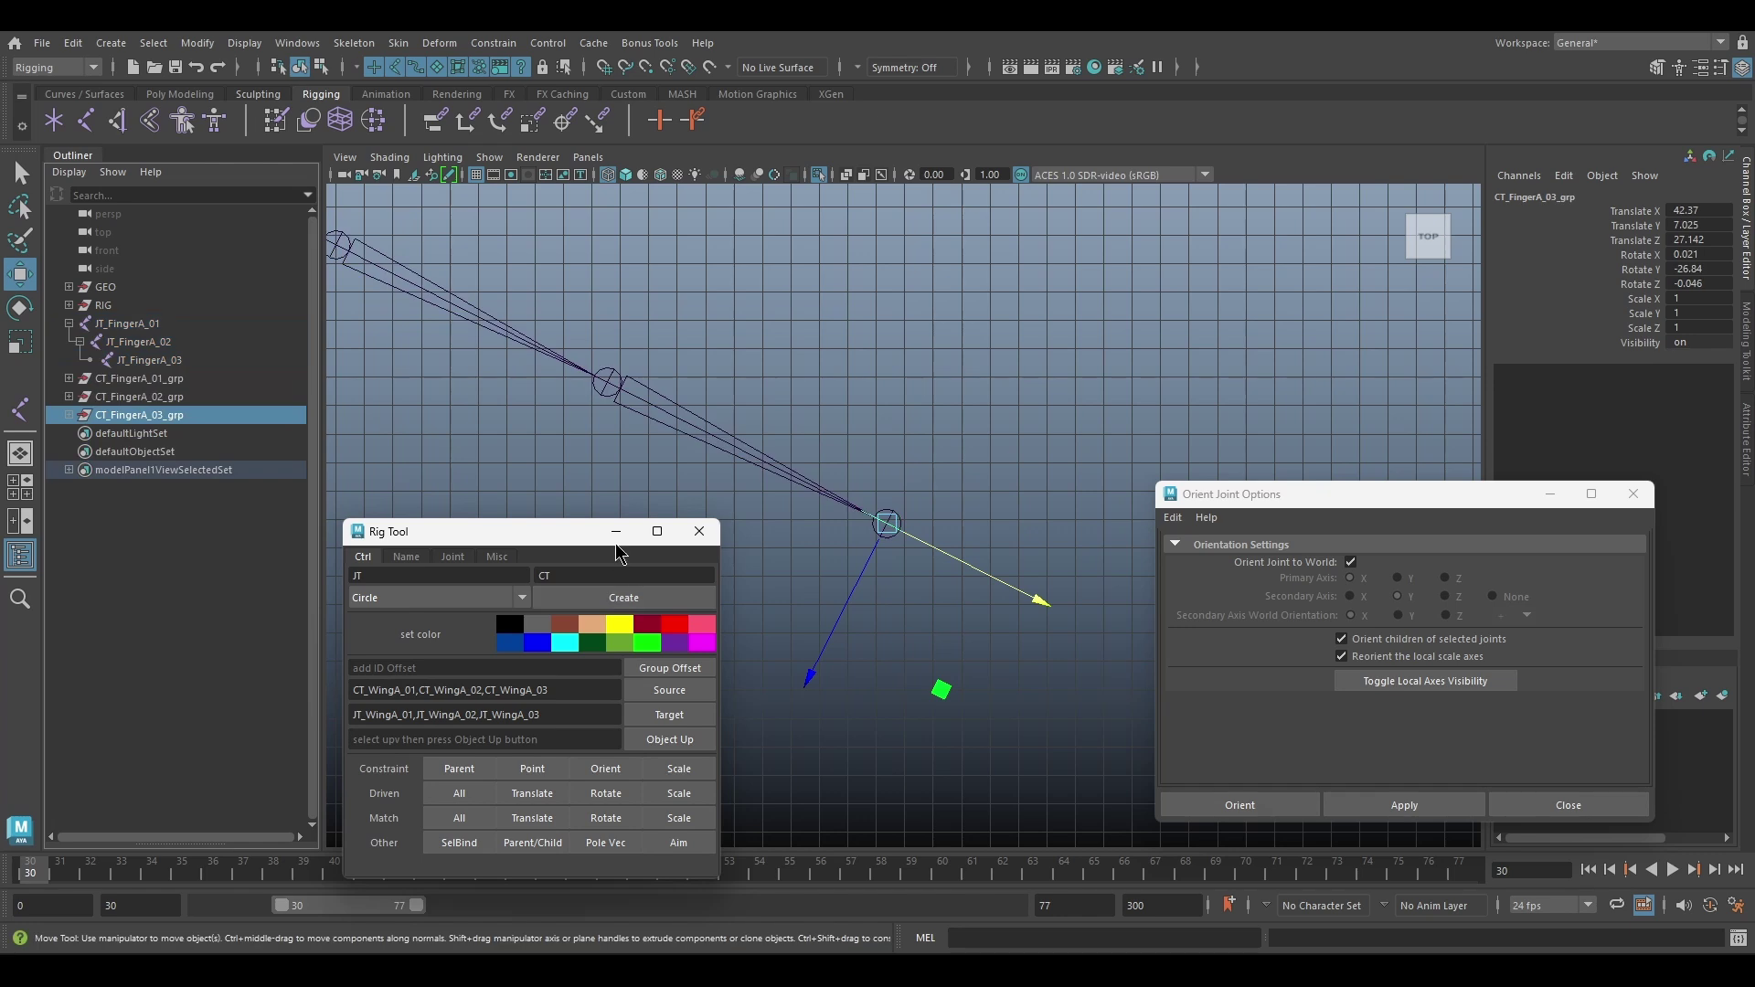
{"action": "left_click", "coordinate": [616, 531]}
Parent CT_FingerA_03_grp under CT_FingerA_02, and CT_FingerA_02_grp under CT_FingerA_01
{"action": "left_click", "coordinate": [137, 415]}
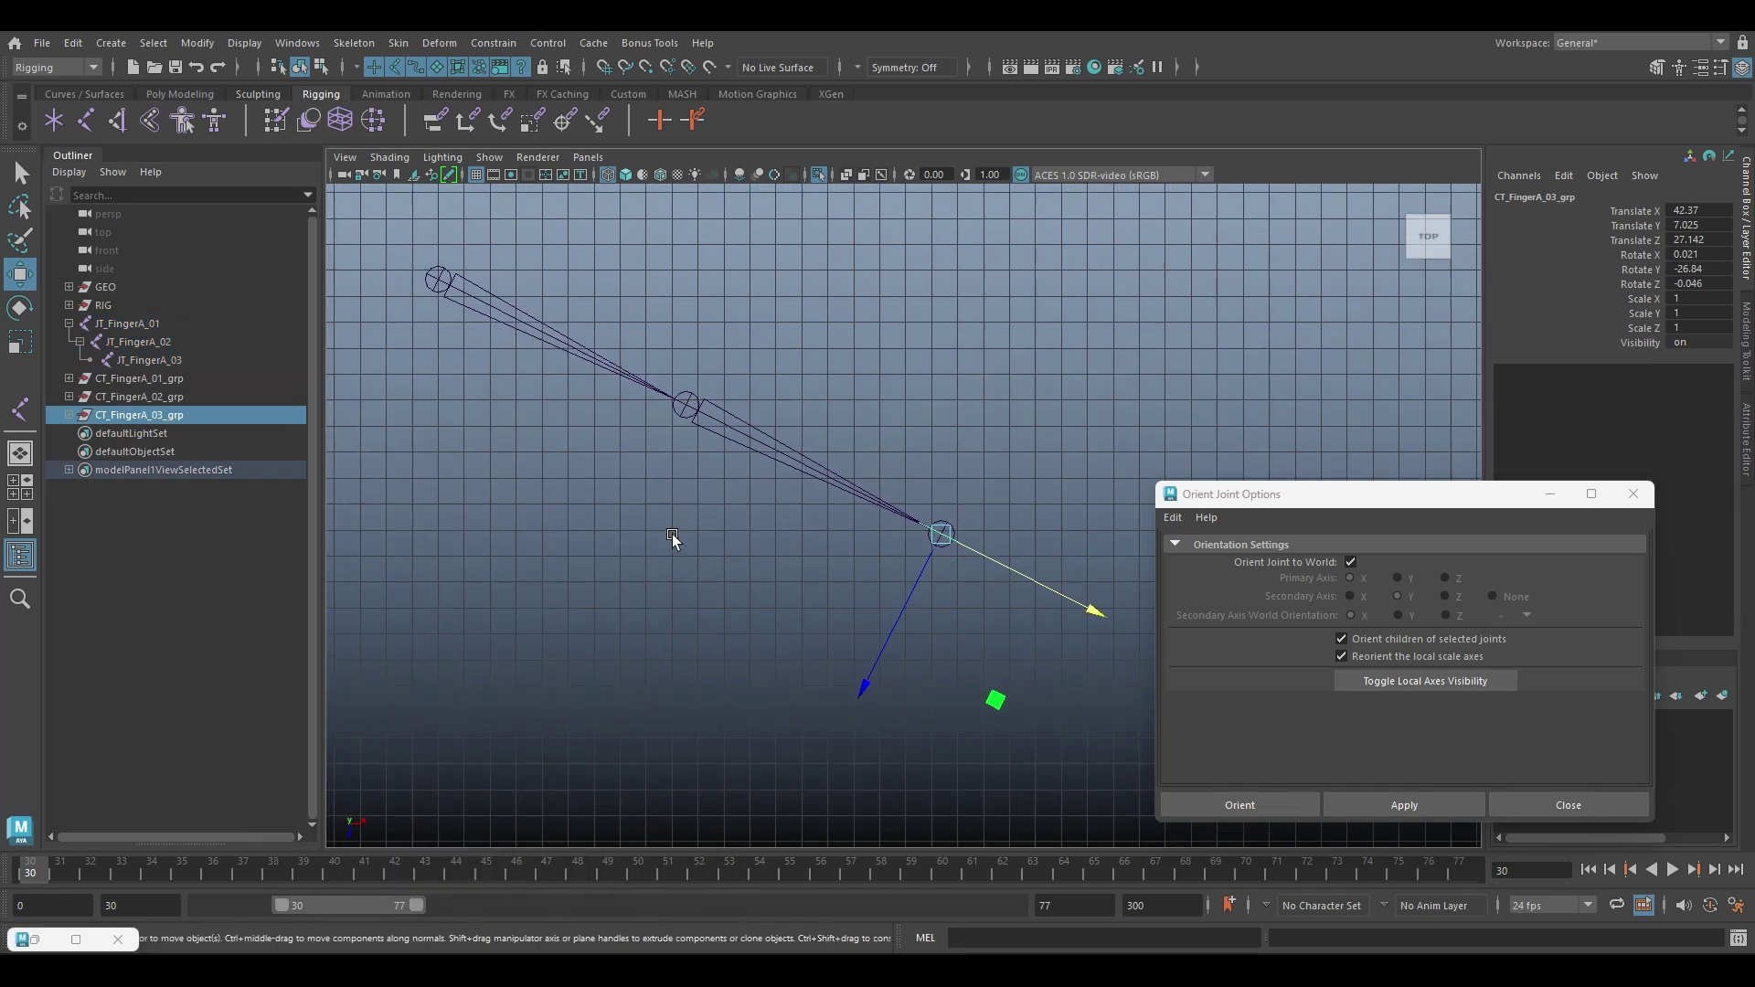
{"action": "left_click", "coordinate": [69, 378]}
{"action": "left_click", "coordinate": [68, 414]}
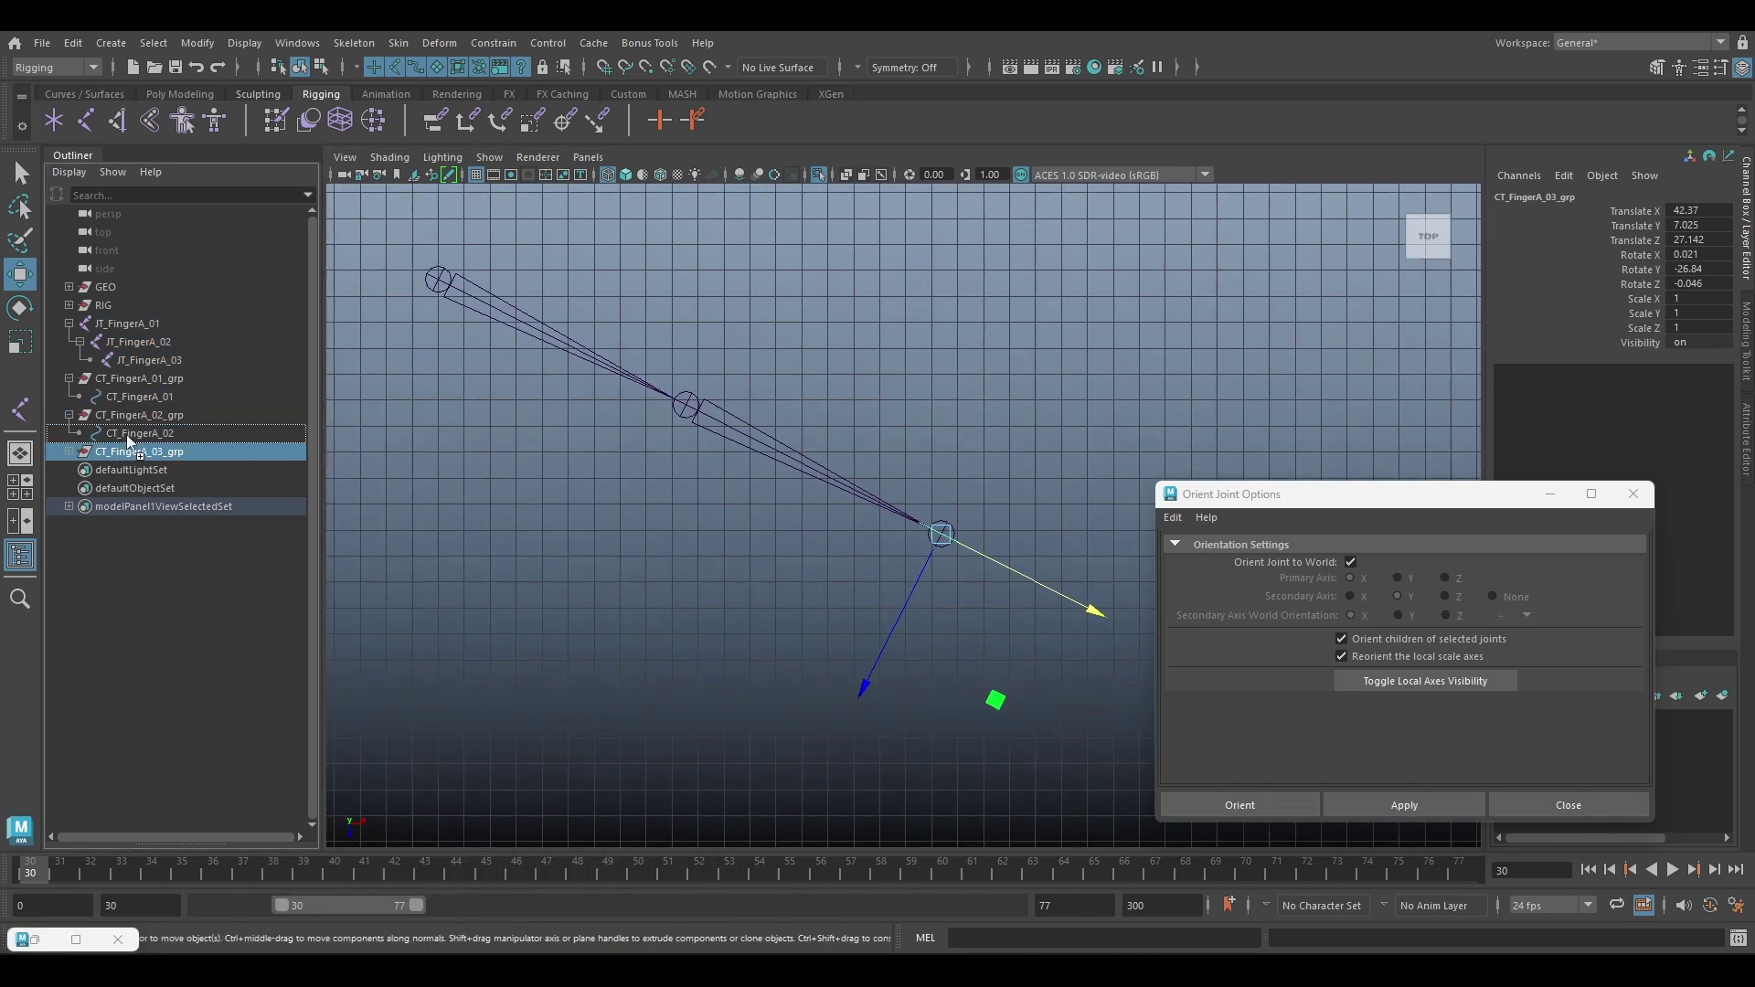
{"action": "left_click_drag", "start_coordinate": [129, 441], "coordinate": [112, 397]}
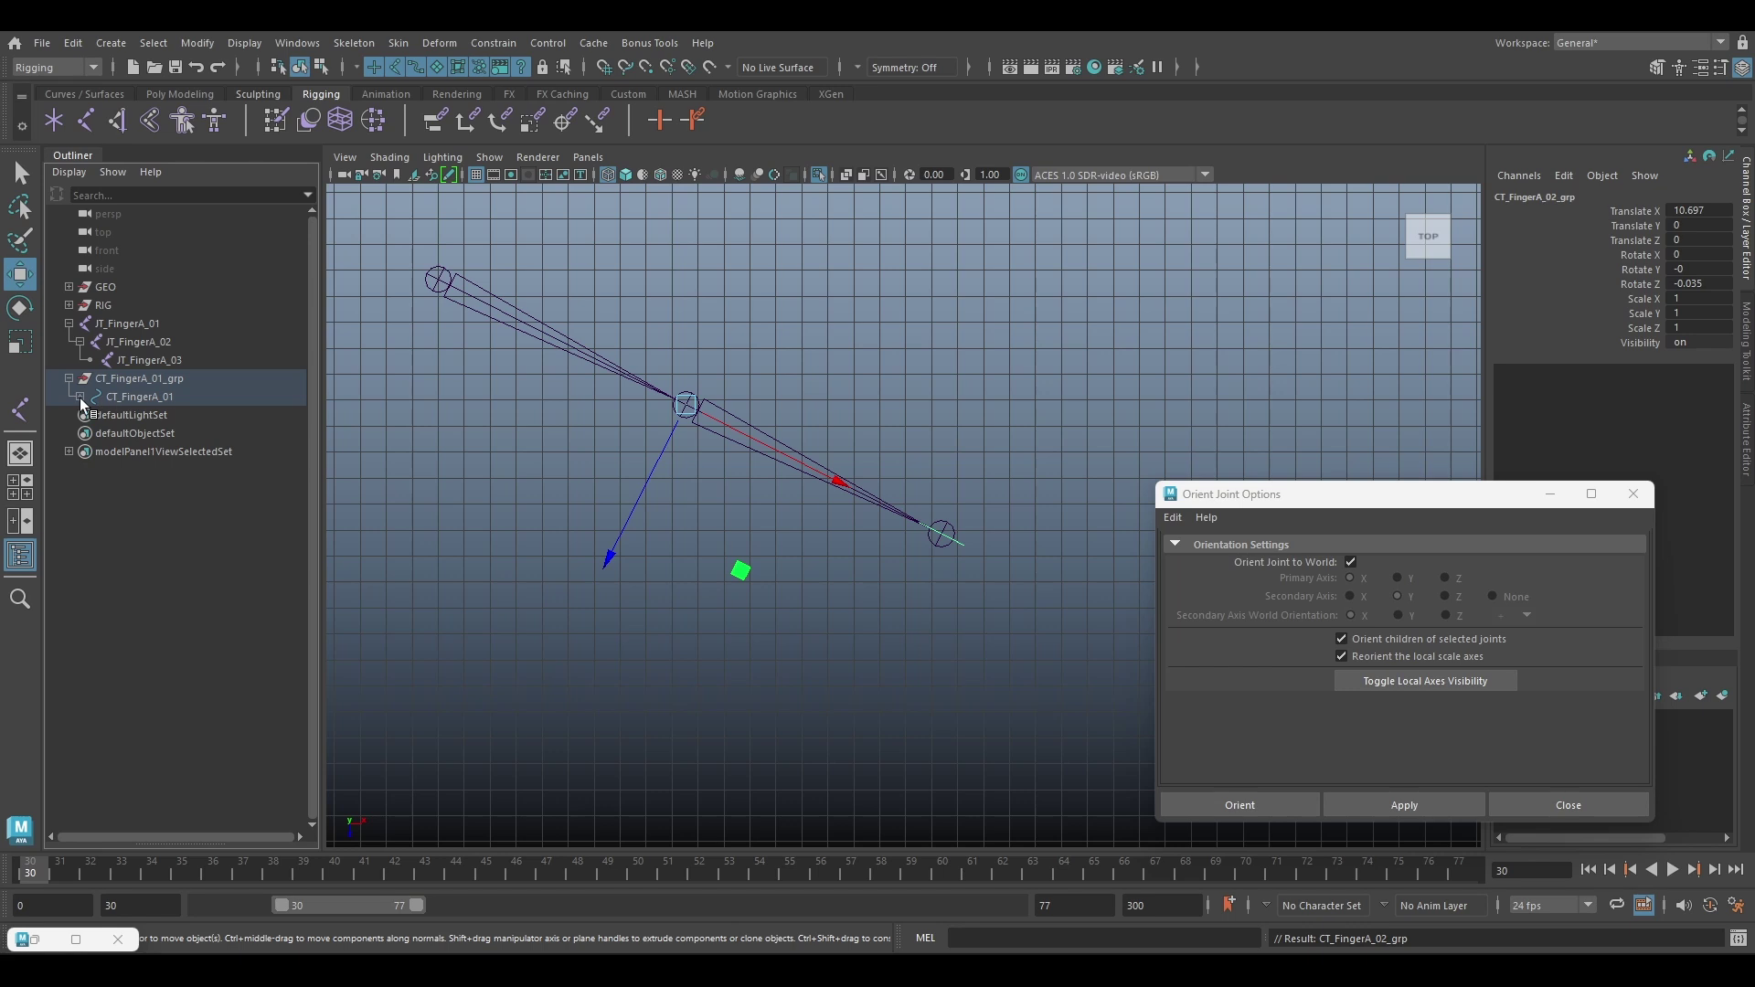
Select the controls CT_FingerA_01, CT_FingerA_02 and CT_FingerA_03 and turn off isolation to show the wing again
{"action": "left_click", "coordinate": [79, 395]}
{"action": "left_click", "coordinate": [139, 396]}
{"action": "left_click", "coordinate": [162, 432], "text": "ctrl"}
{"action": "left_click", "coordinate": [183, 469], "text": "ctrl"}
{"action": "key", "text": "ctrl+1"}
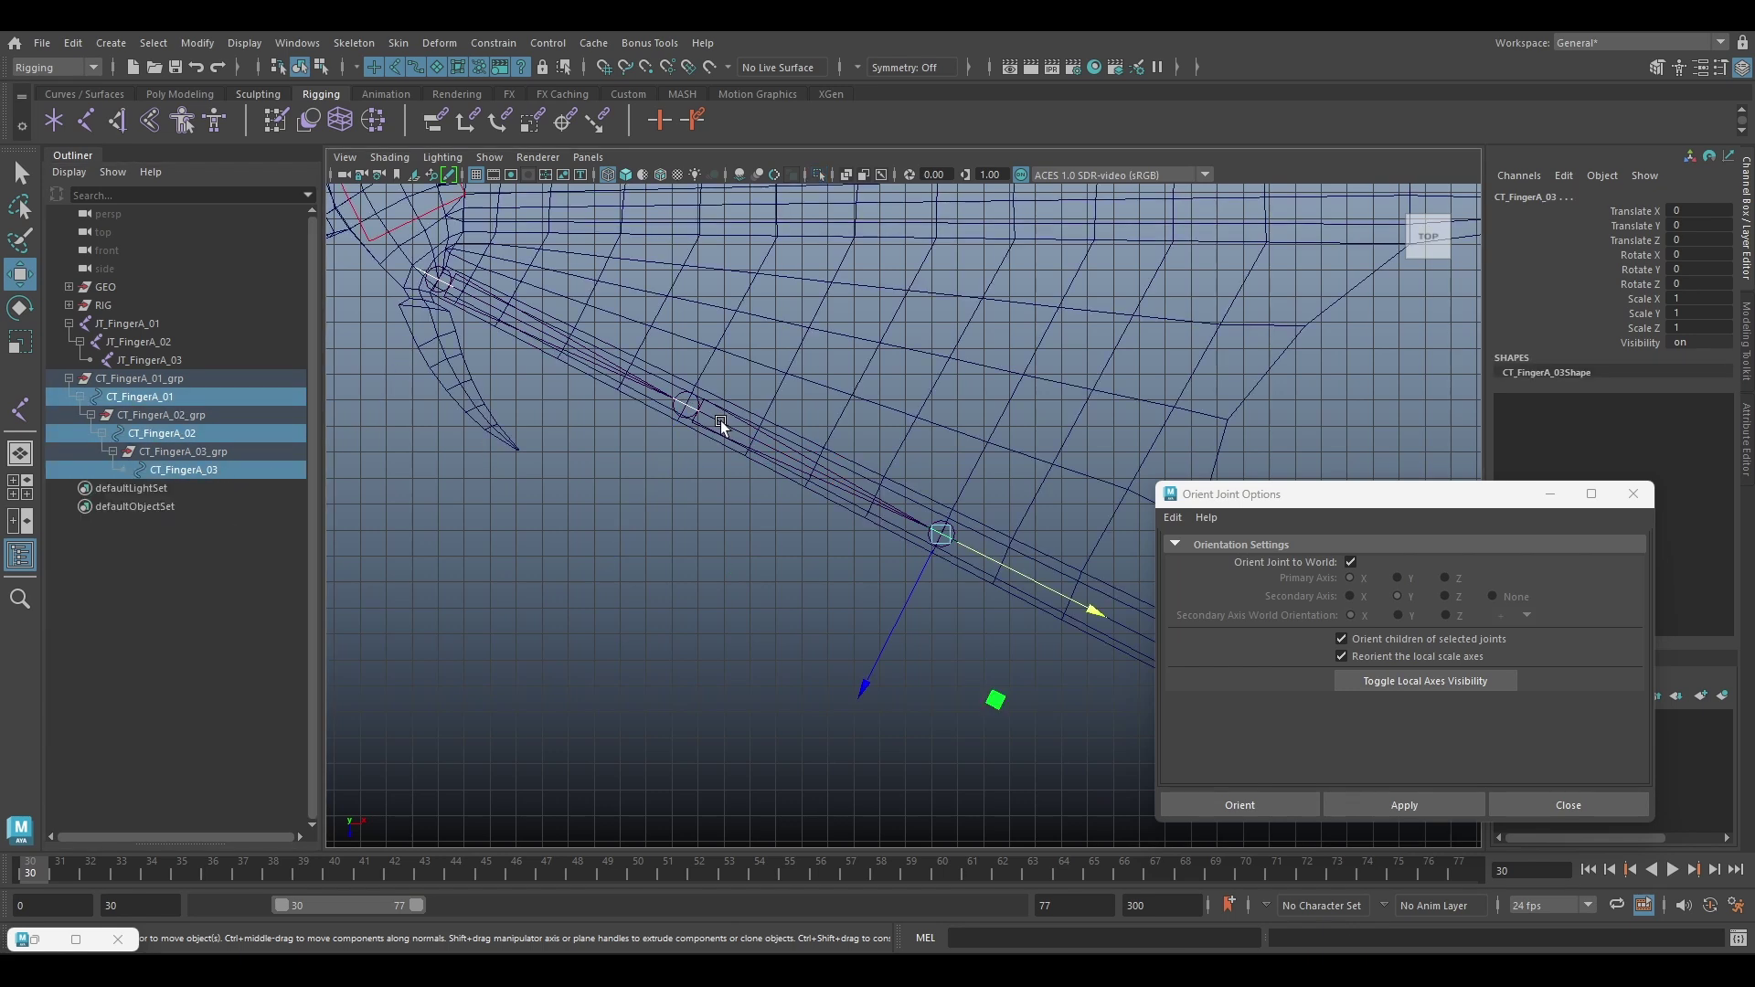
Scale up the control vertices of the three CT_FingerA circles together so the controls encircle the finger
{"action": "key", "text": "space"}
{"action": "key", "text": "space"}
{"action": "left_click_drag", "start_coordinate": [931, 437], "coordinate": [886, 403], "text": "alt"}
{"action": "middle_click_drag", "start_coordinate": [885, 403], "coordinate": [756, 369], "text": "alt"}
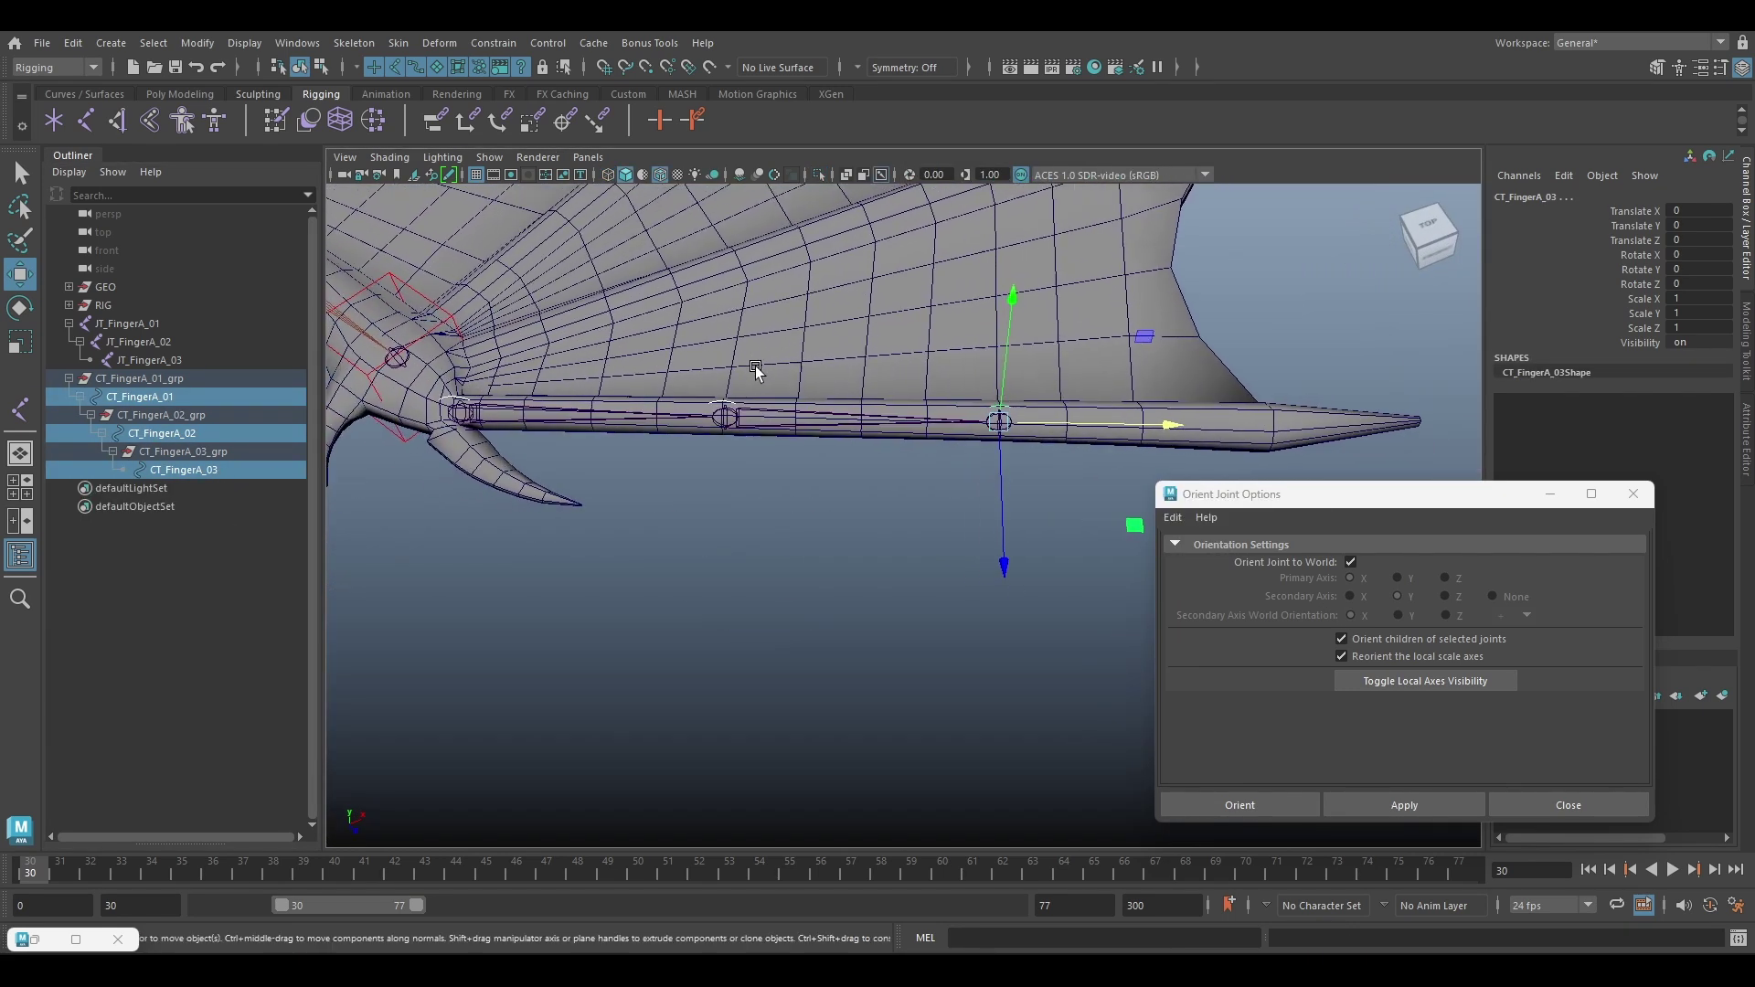
{"action": "left_click", "coordinate": [1746, 340]}
{"action": "left_click", "coordinate": [1576, 220]}
{"action": "scroll", "coordinate": [566, 318], "scroll_direction": "down", "scroll_amount": 4}
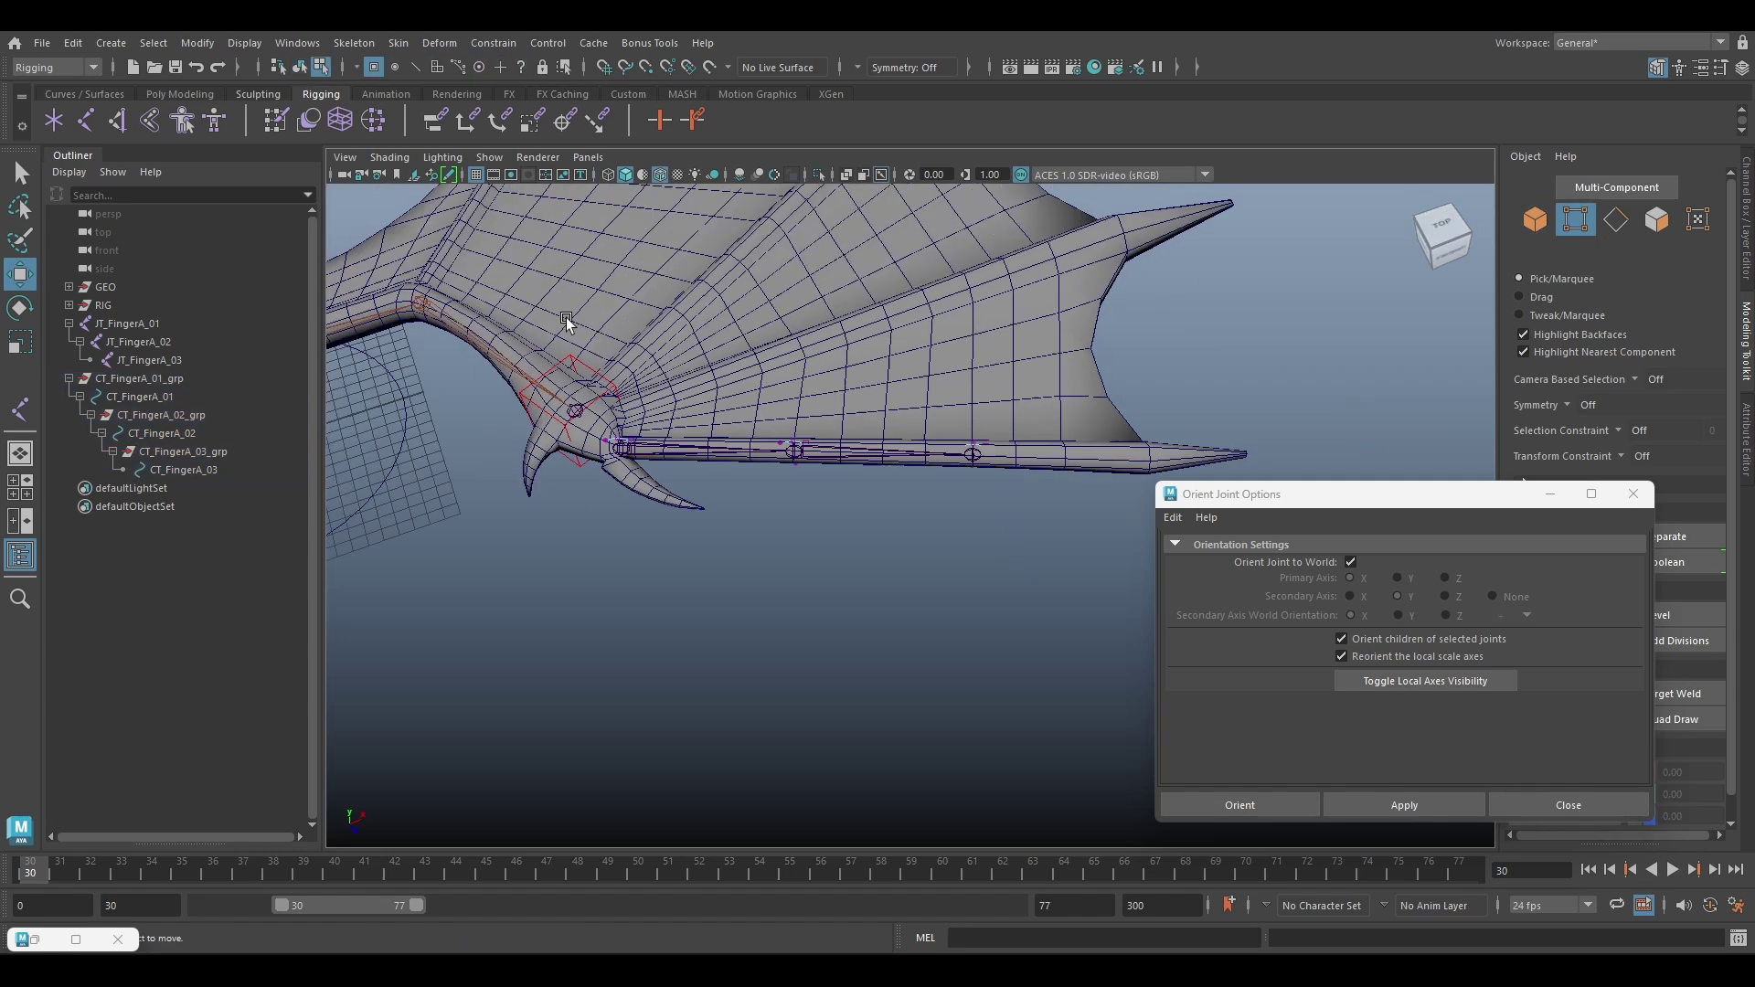
{"action": "left_click_drag", "start_coordinate": [493, 313], "coordinate": [1270, 638]}
{"action": "key", "text": "e"}
{"action": "scroll", "coordinate": [893, 513], "scroll_direction": "up", "scroll_amount": 3}
{"action": "key", "text": "r"}
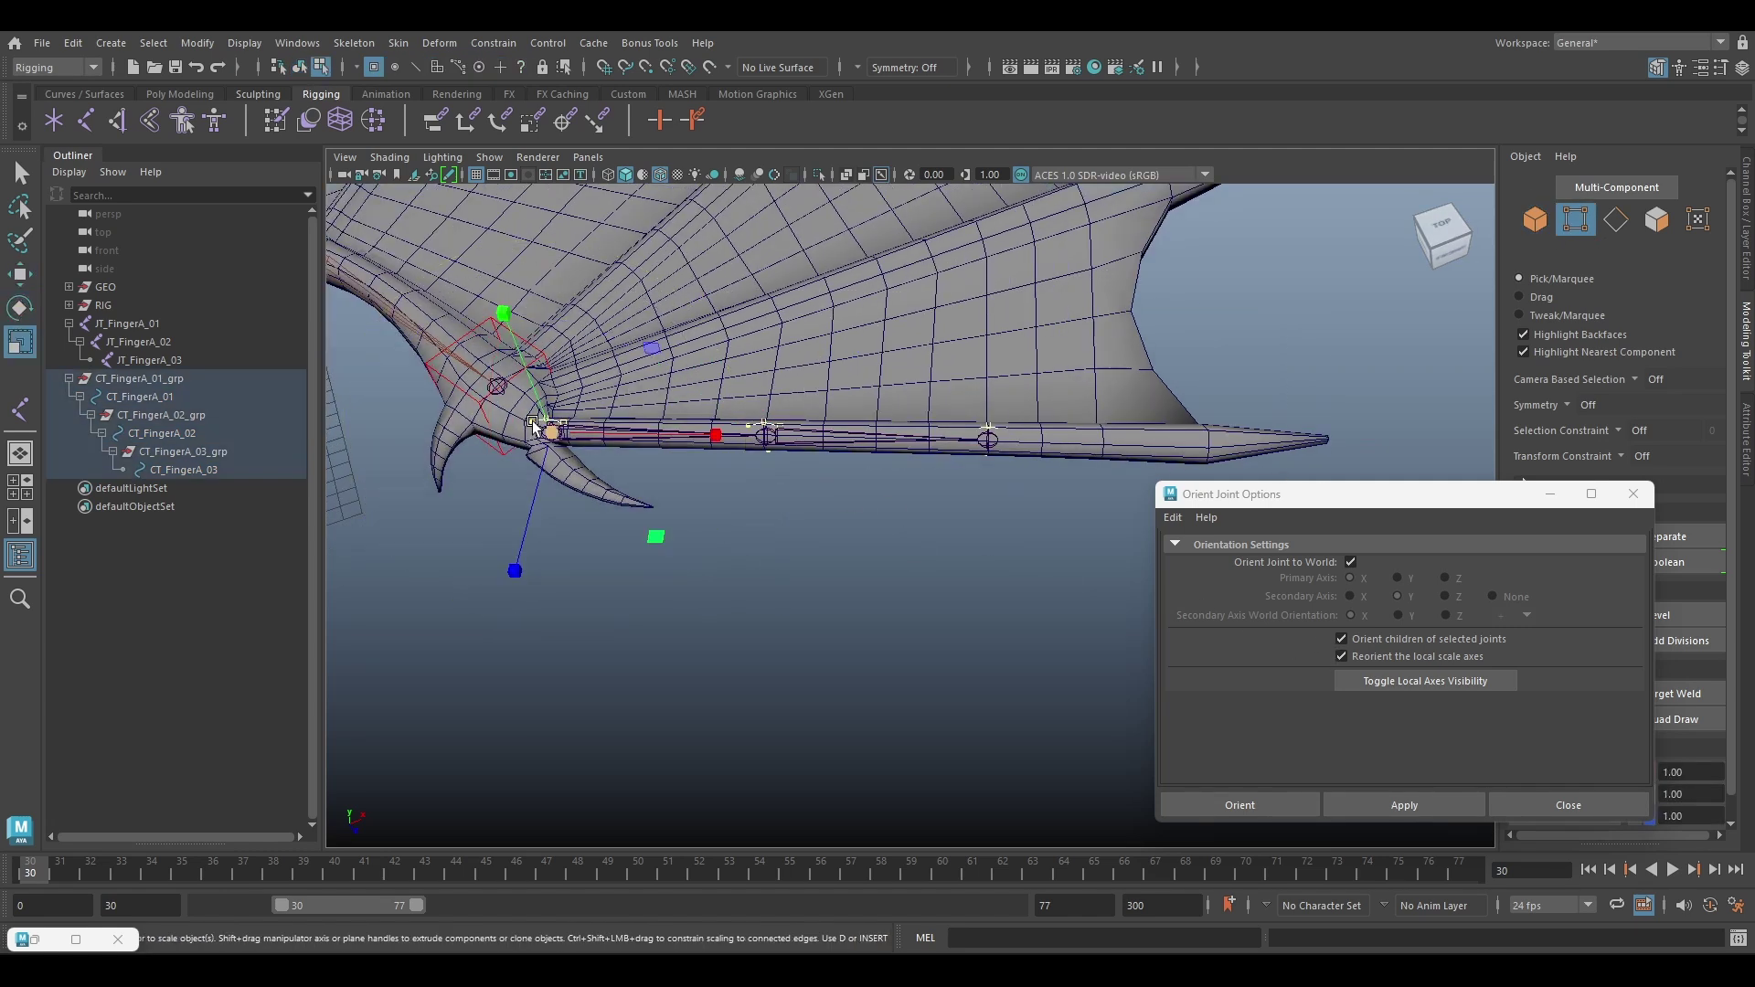
{"action": "left_click_drag", "start_coordinate": [555, 428], "coordinate": [832, 469]}
Rotate the selected control vertices so the finger circles stand perpendicular to the finger, and return to object selection
{"action": "key", "text": "e"}
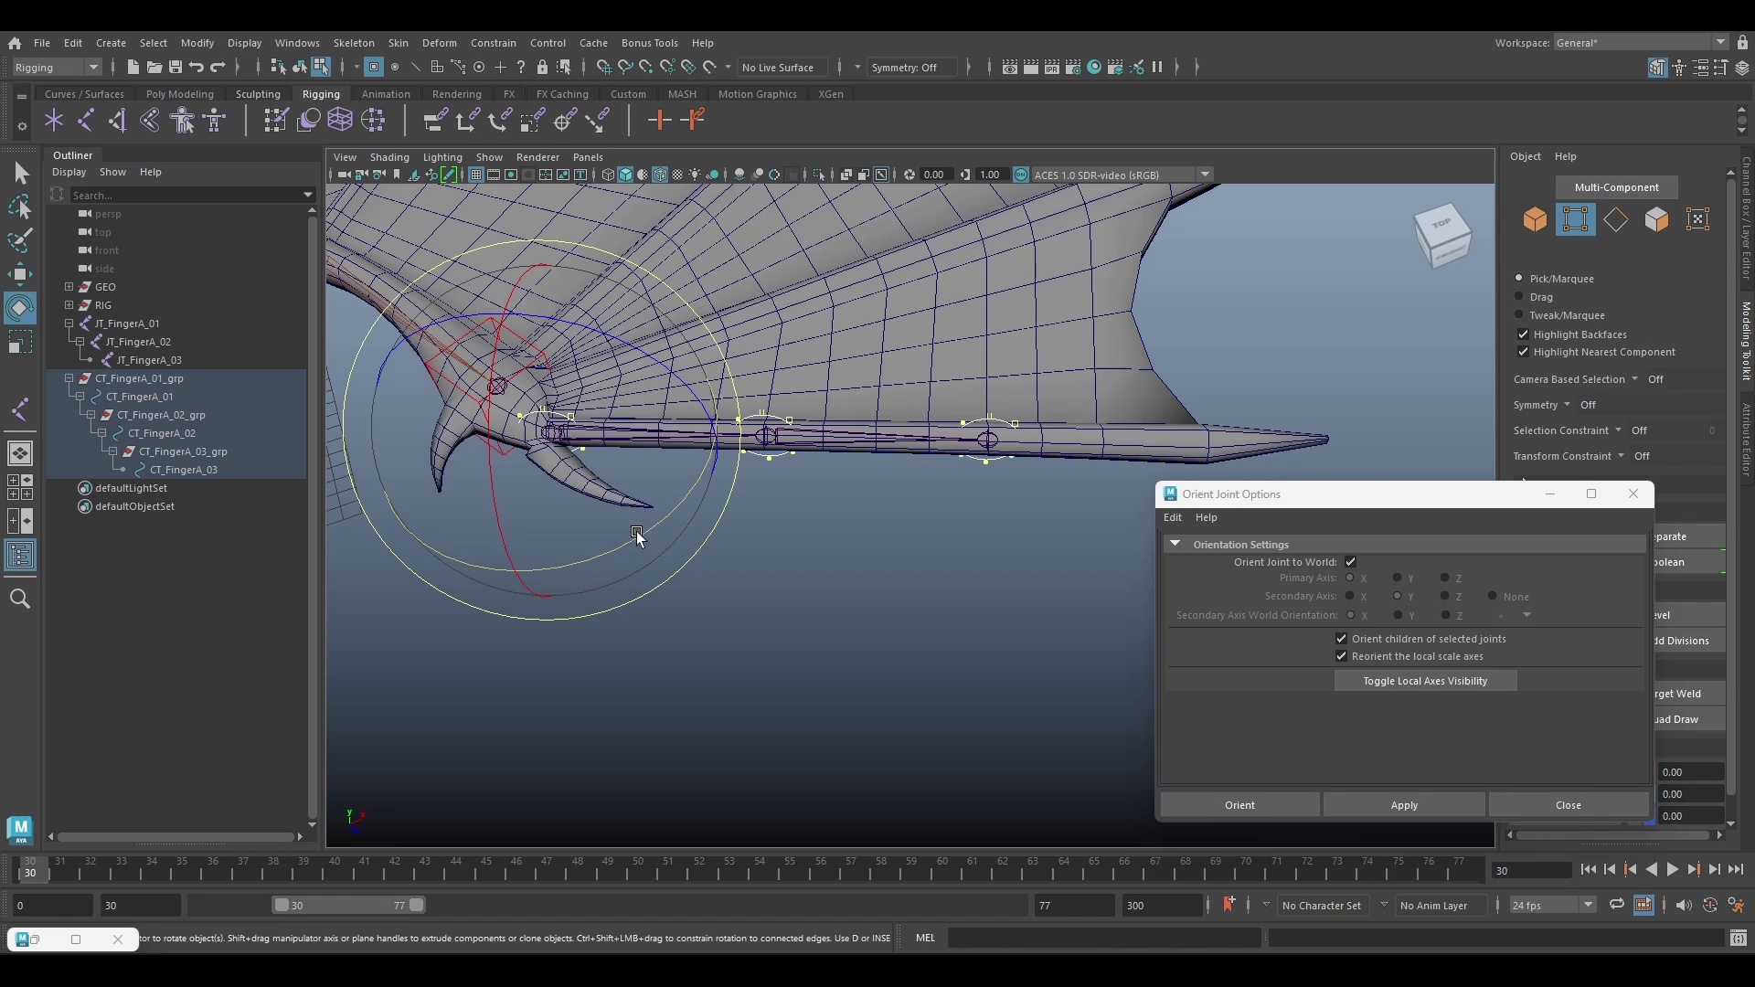
{"action": "left_click_drag", "start_coordinate": [637, 537], "coordinate": [645, 461]}
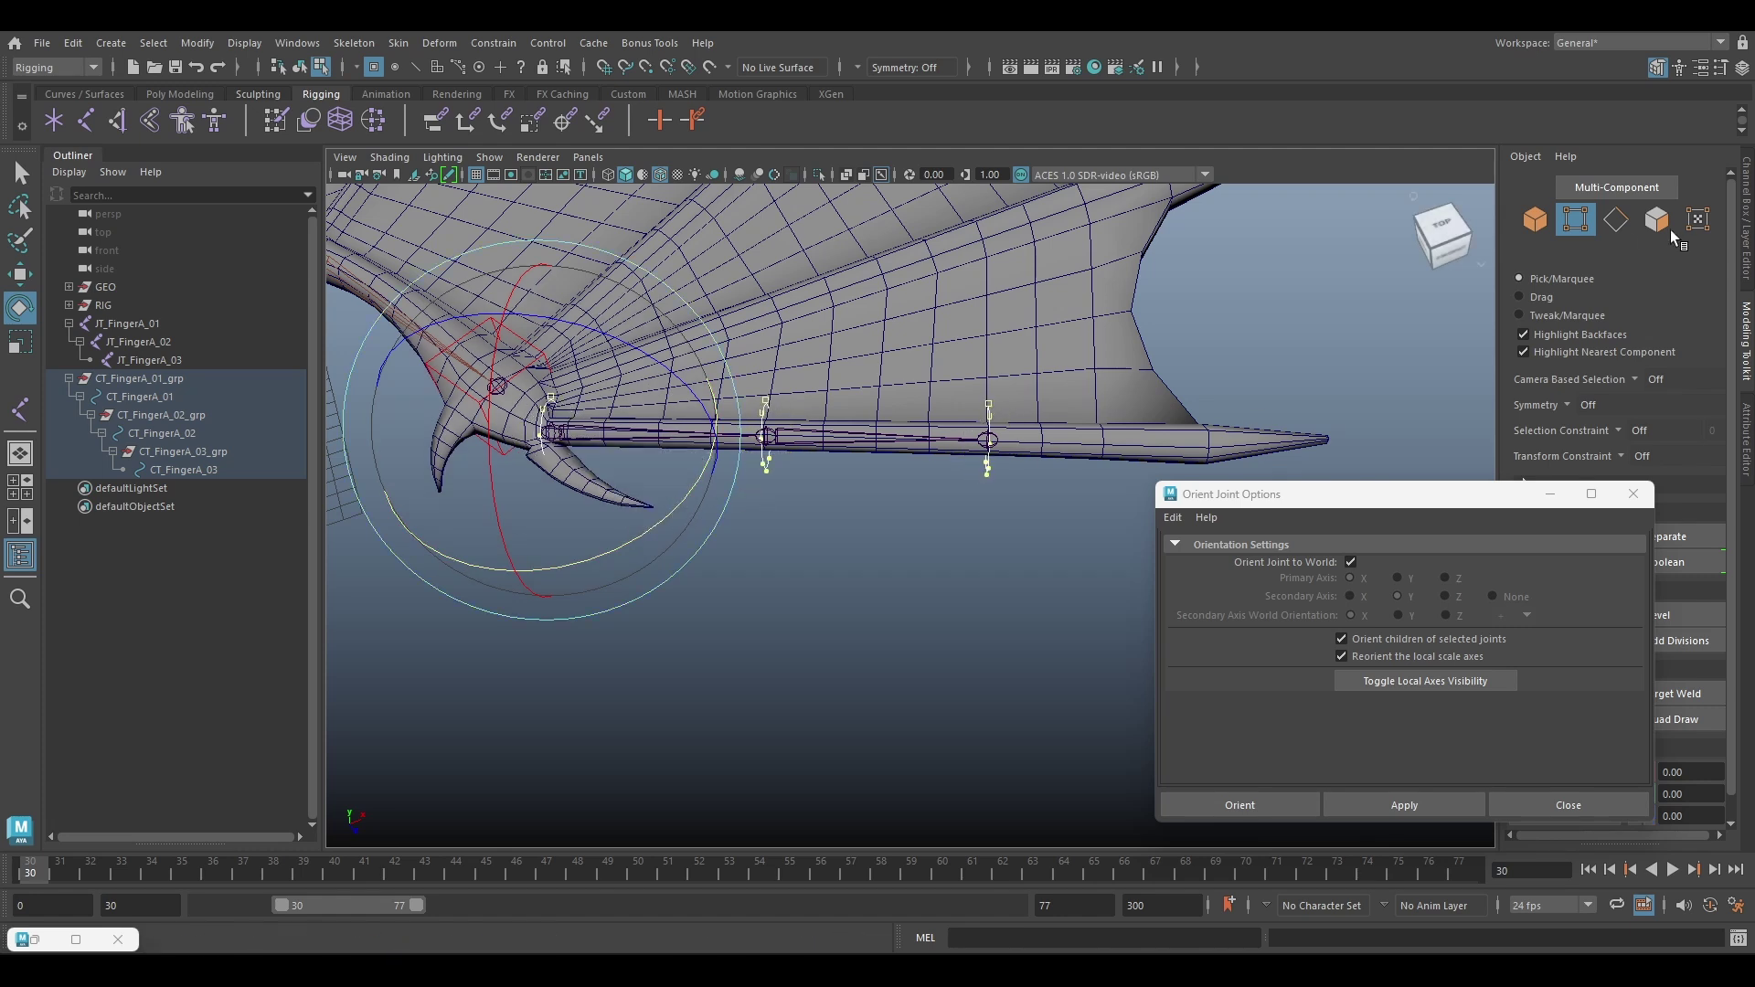
{"action": "left_click", "coordinate": [1536, 221]}
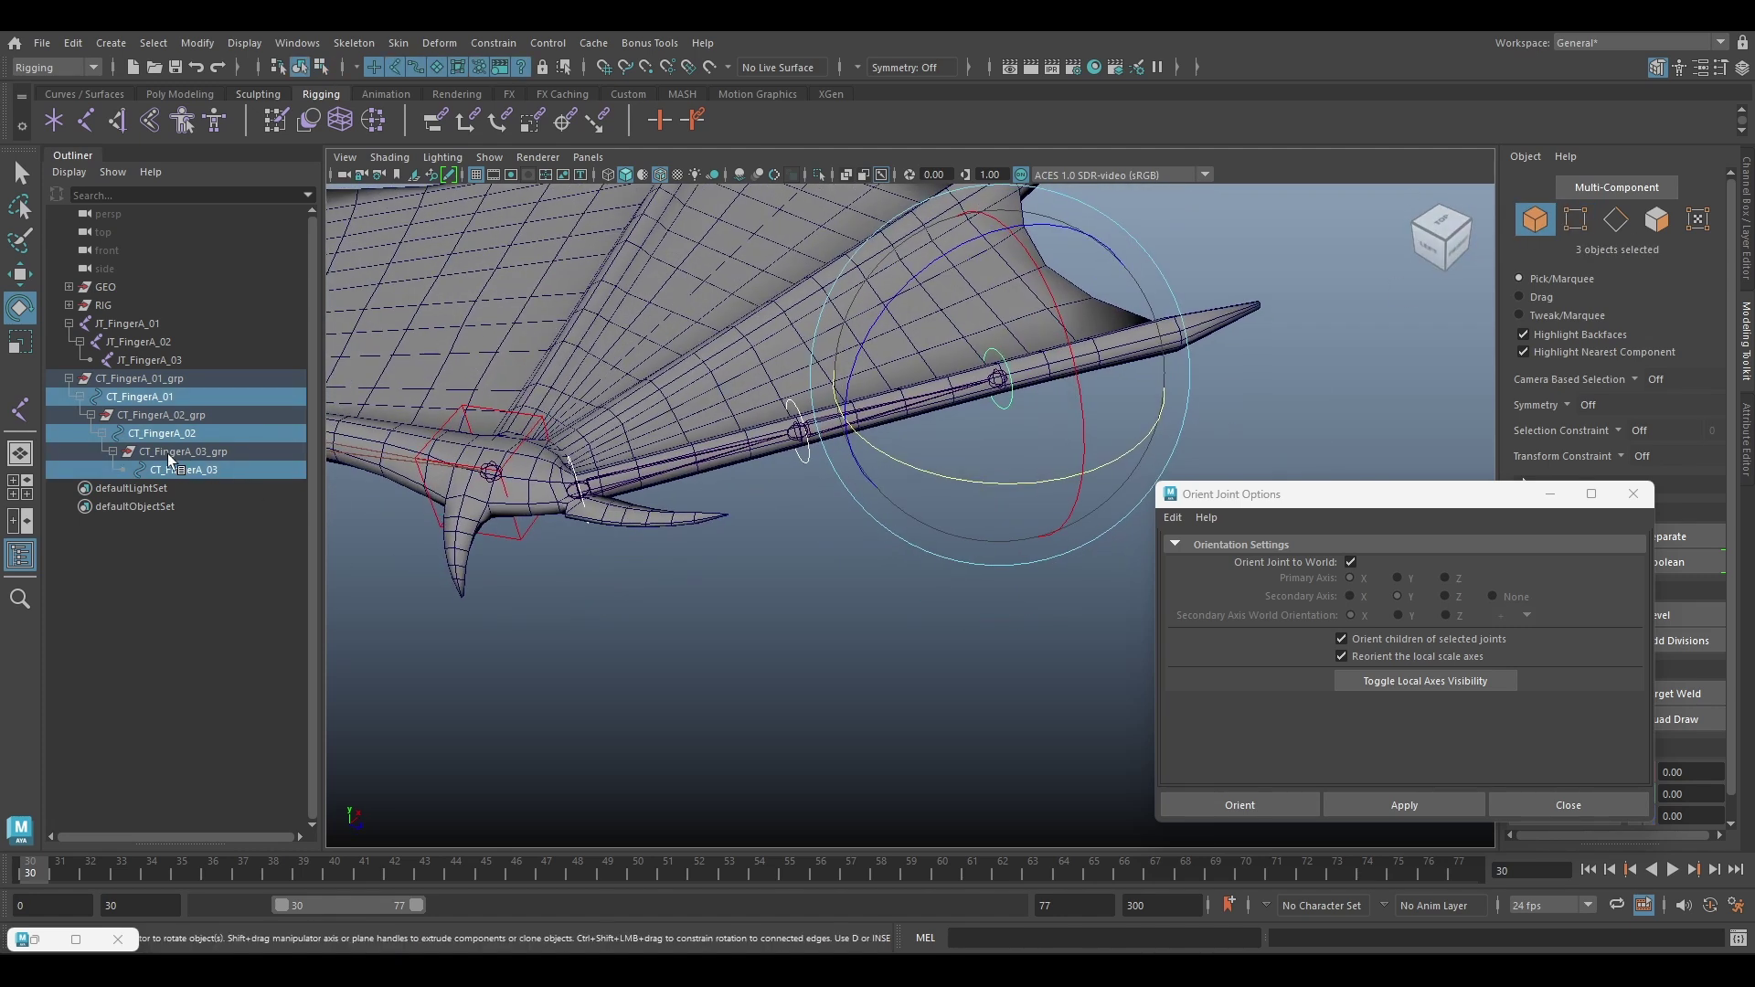
Parent-constrain JT_FingerA_01, JT_FingerA_02 and JT_FingerA_03 to their matching CT_FingerA controls with the Rig Tool
{"action": "left_click_drag", "start_coordinate": [128, 324], "coordinate": [177, 360]}
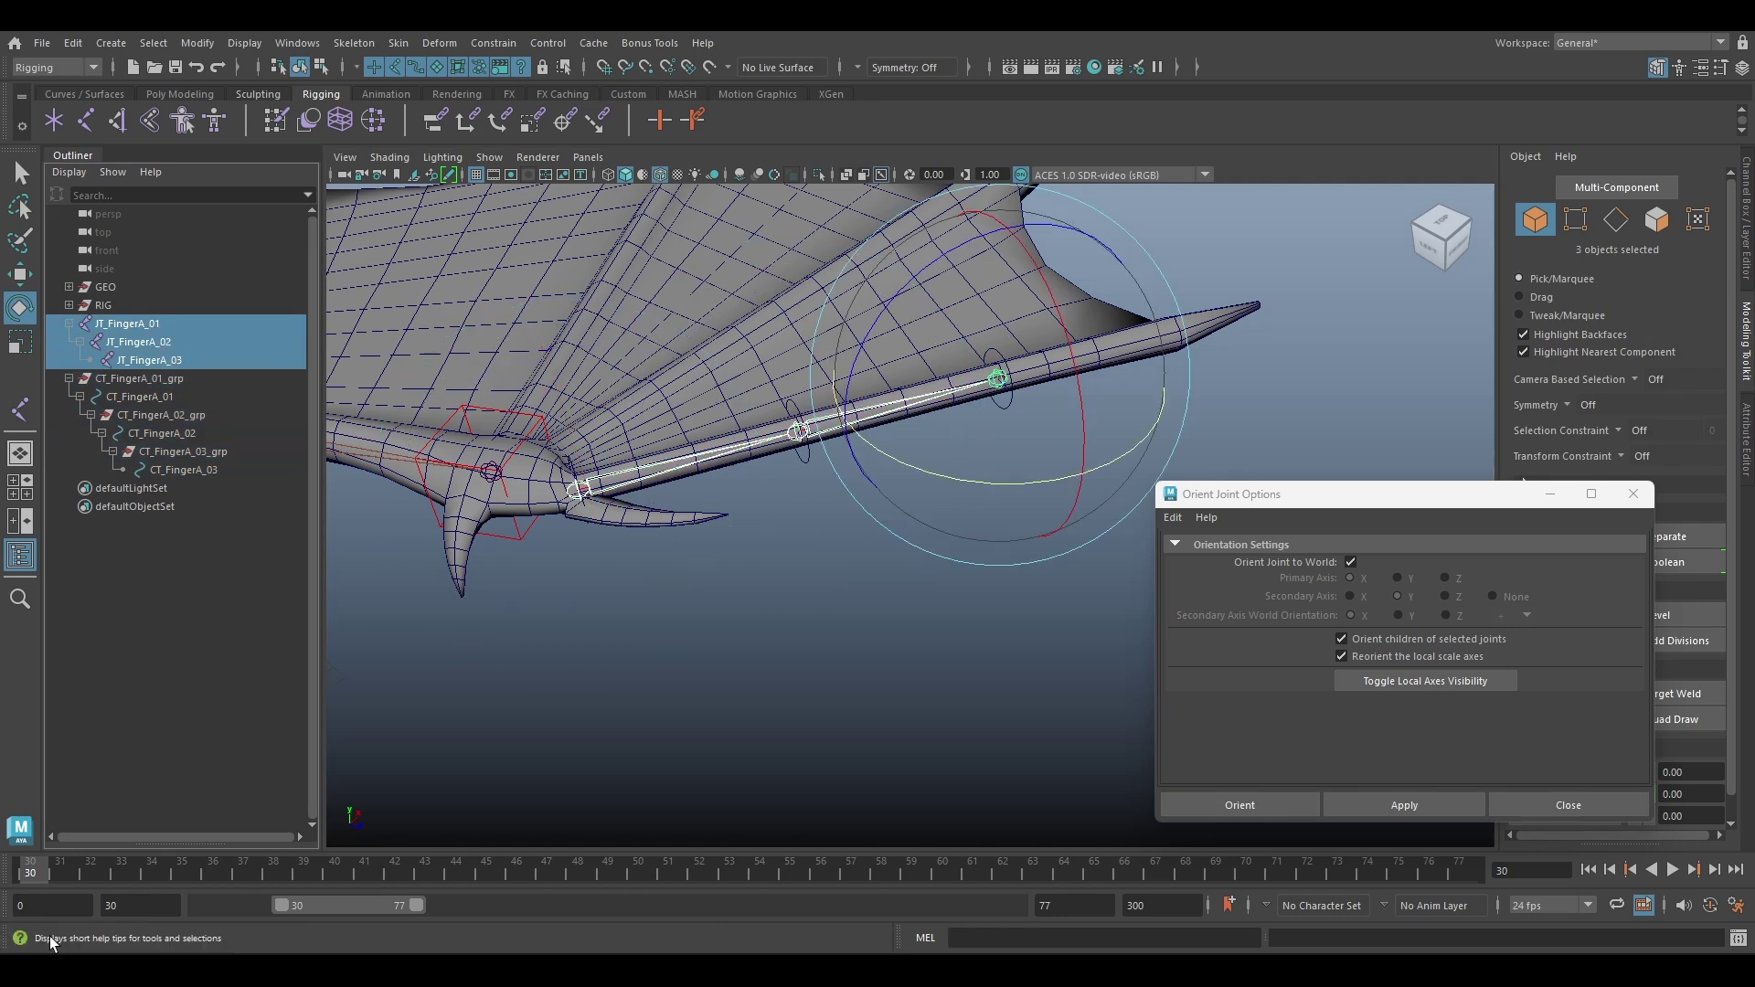
{"action": "left_click", "coordinate": [76, 939]}
{"action": "left_click", "coordinate": [638, 714]}
{"action": "left_click", "coordinate": [128, 396]}
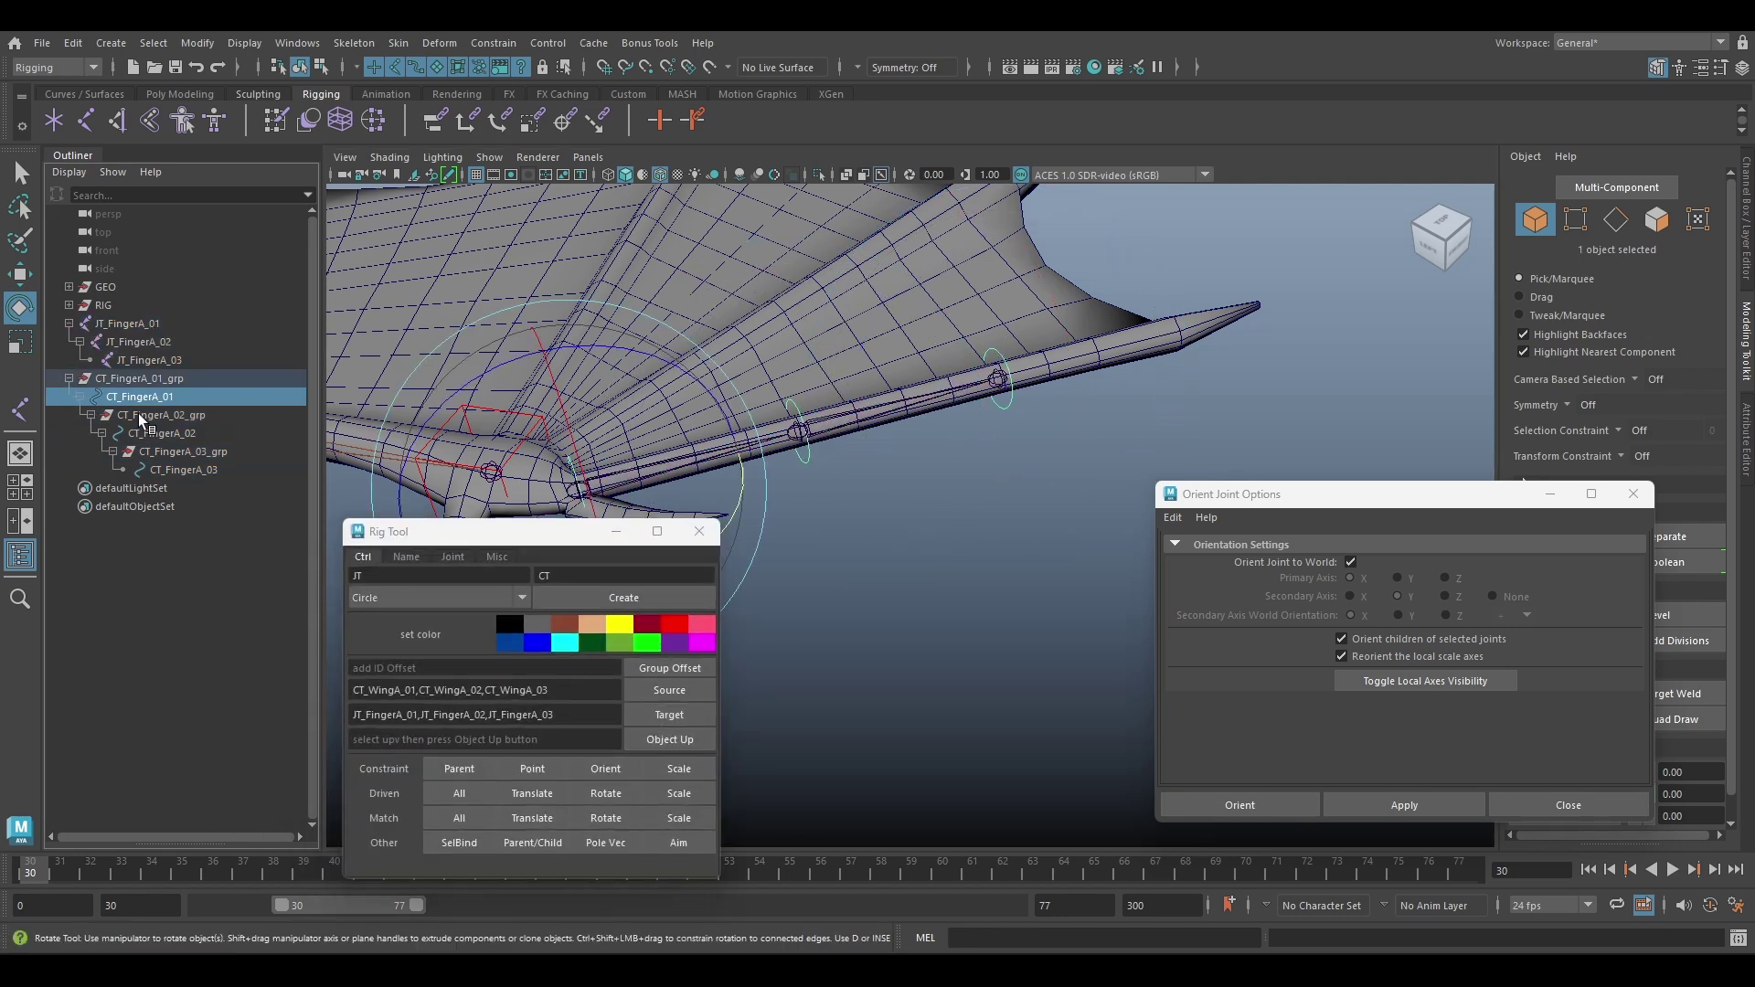
{"action": "left_click", "coordinate": [160, 433], "text": "ctrl"}
{"action": "left_click", "coordinate": [183, 468], "text": "ctrl"}
{"action": "left_click", "coordinate": [669, 690]}
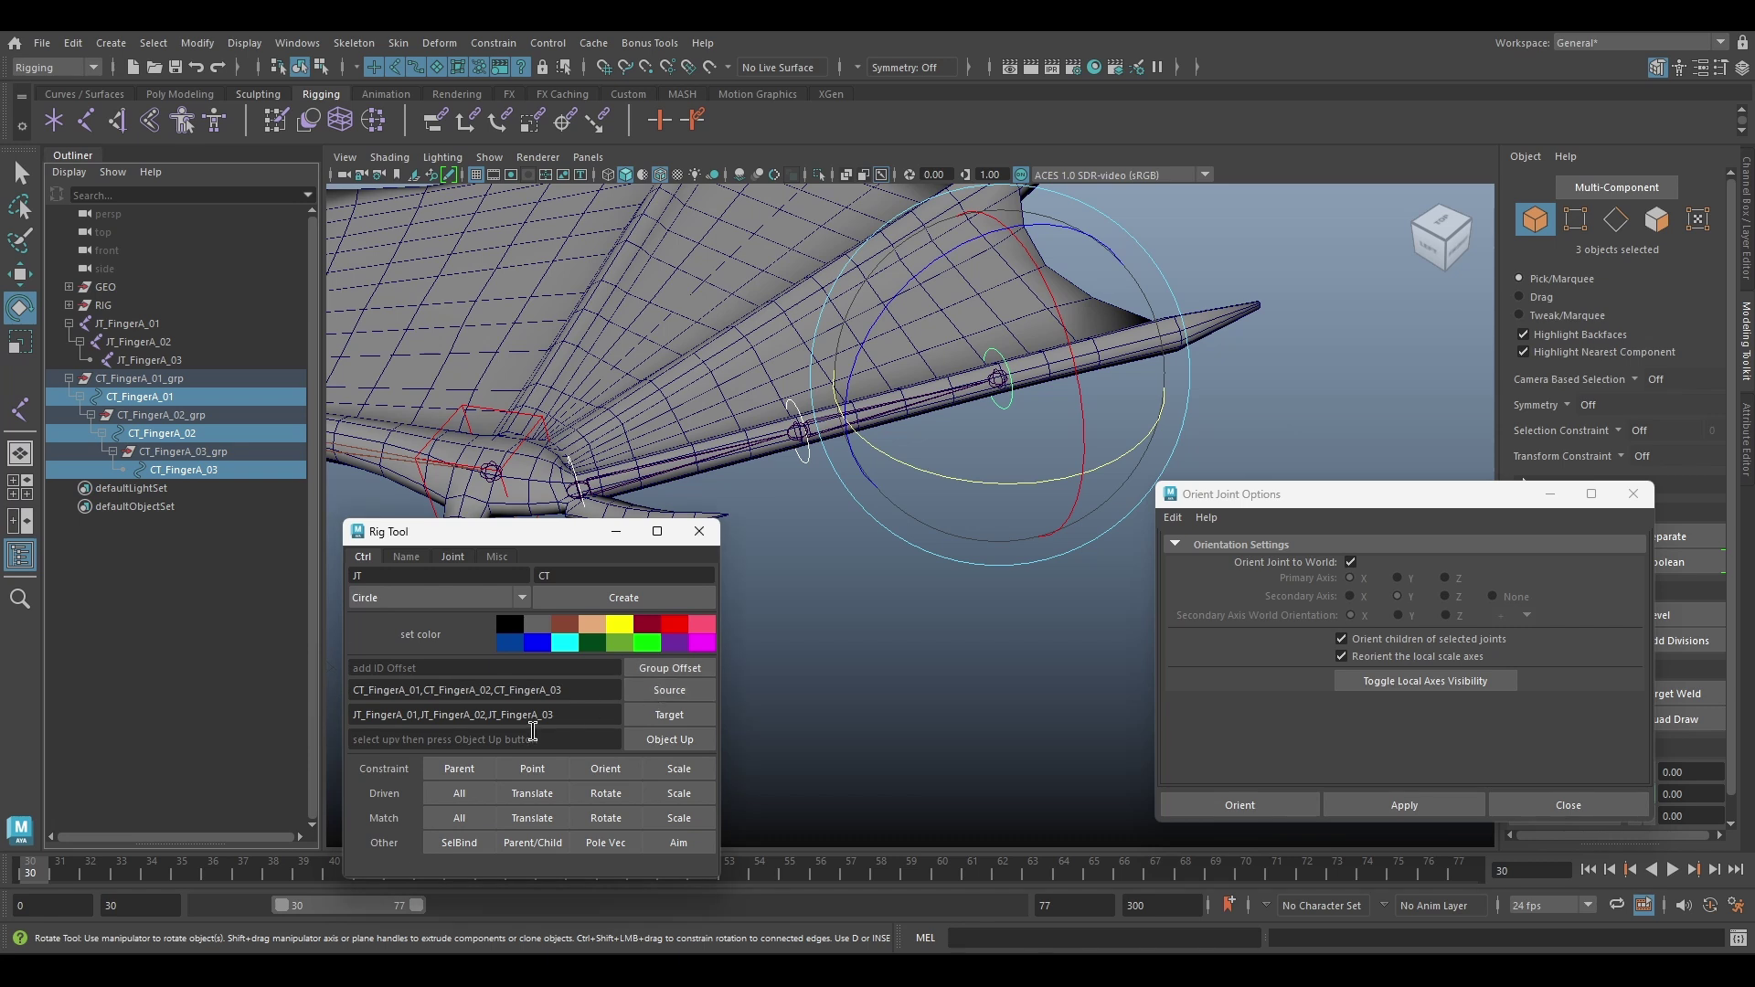
{"action": "left_click", "coordinate": [459, 769]}
{"action": "left_click", "coordinate": [616, 534]}
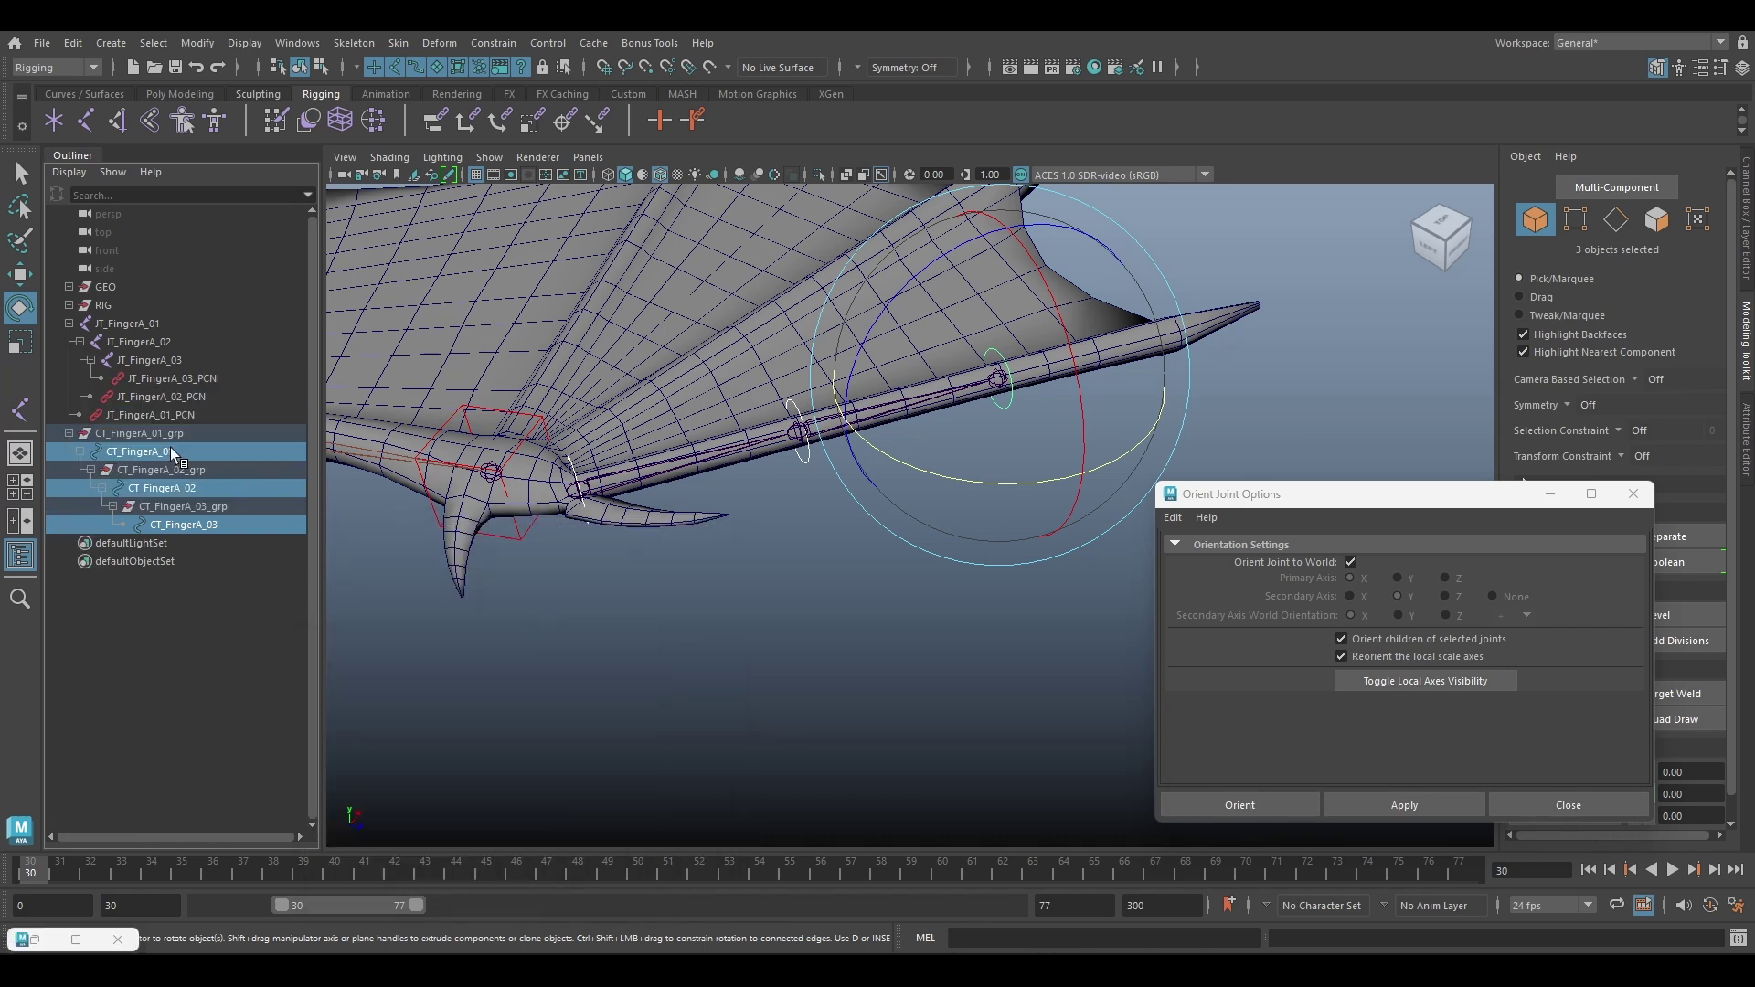
Rotate CT_FingerA_01, CT_FingerA_02 and CT_FingerA_03 together to test the finger's bending, and undo the rotation
{"action": "left_click", "coordinate": [189, 464]}
{"action": "left_click", "coordinate": [187, 452]}
{"action": "left_click", "coordinate": [190, 488], "text": "ctrl"}
{"action": "left_click", "coordinate": [206, 525], "text": "ctrl"}
{"action": "left_click_drag", "start_coordinate": [928, 388], "coordinate": [921, 501]}
{"action": "key", "text": "ctrl+z"}
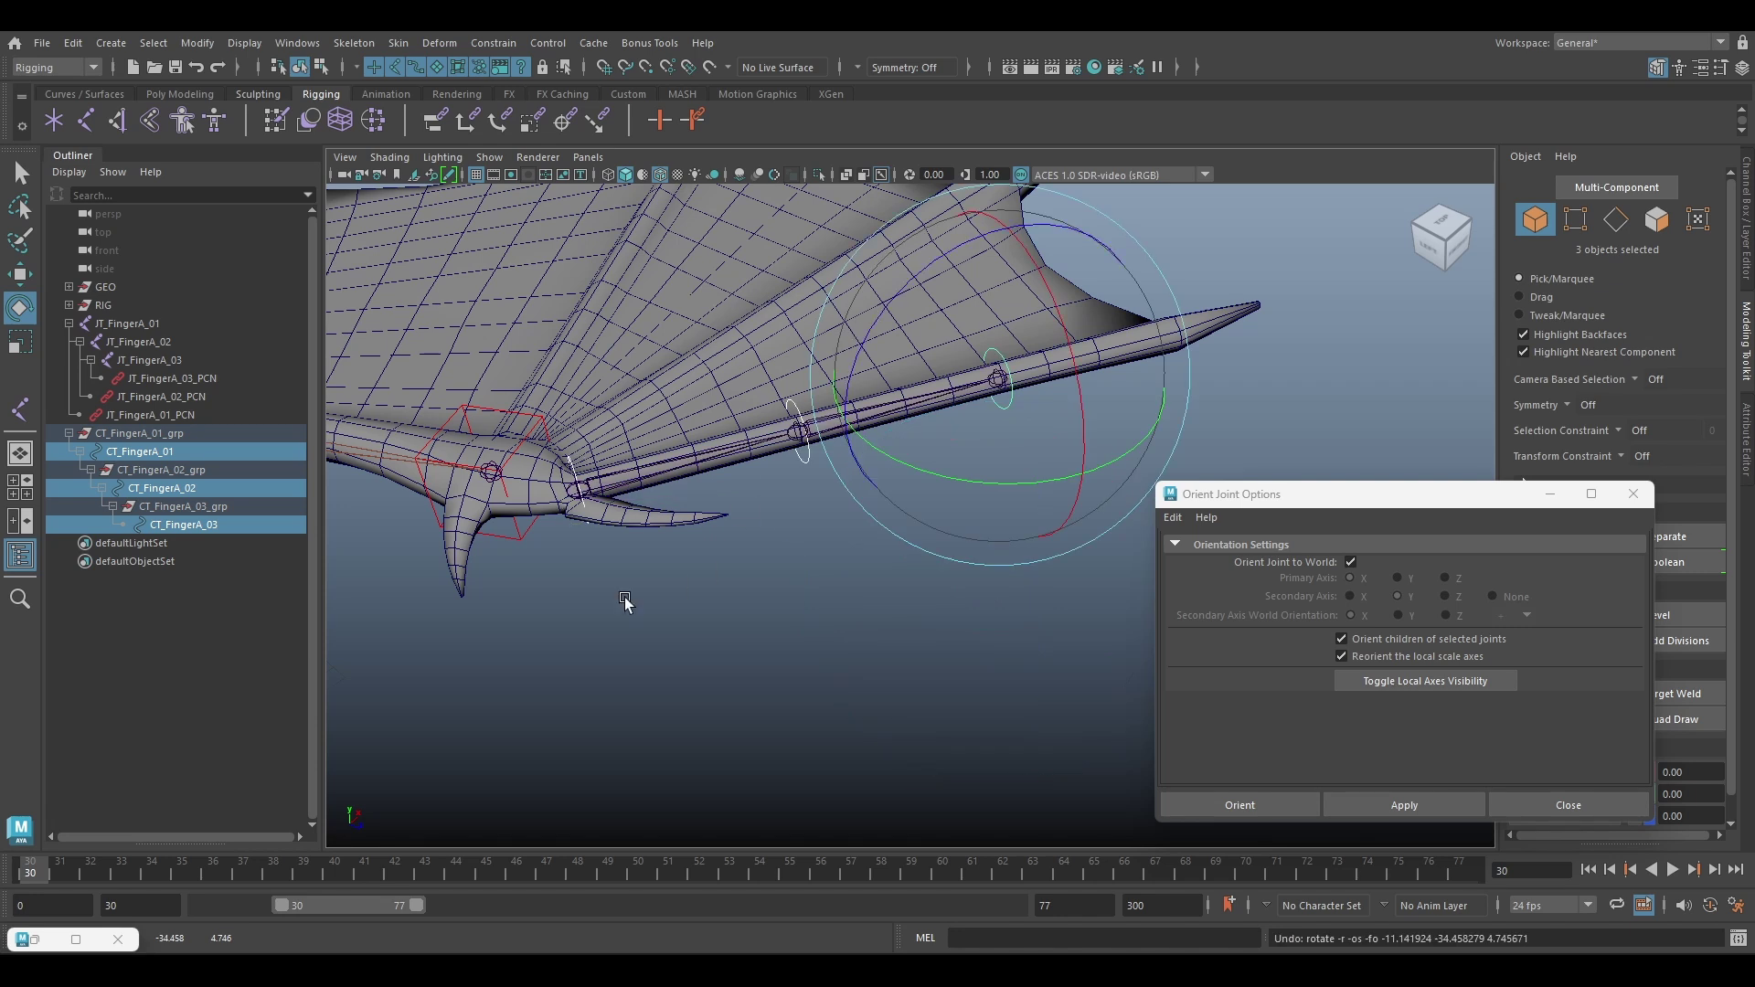
Collapse the finger hierarchies and parent JT_FingerA_01 under the wrist joint JT_Wrist
{"action": "left_click", "coordinate": [69, 324]}
{"action": "left_click", "coordinate": [69, 342]}
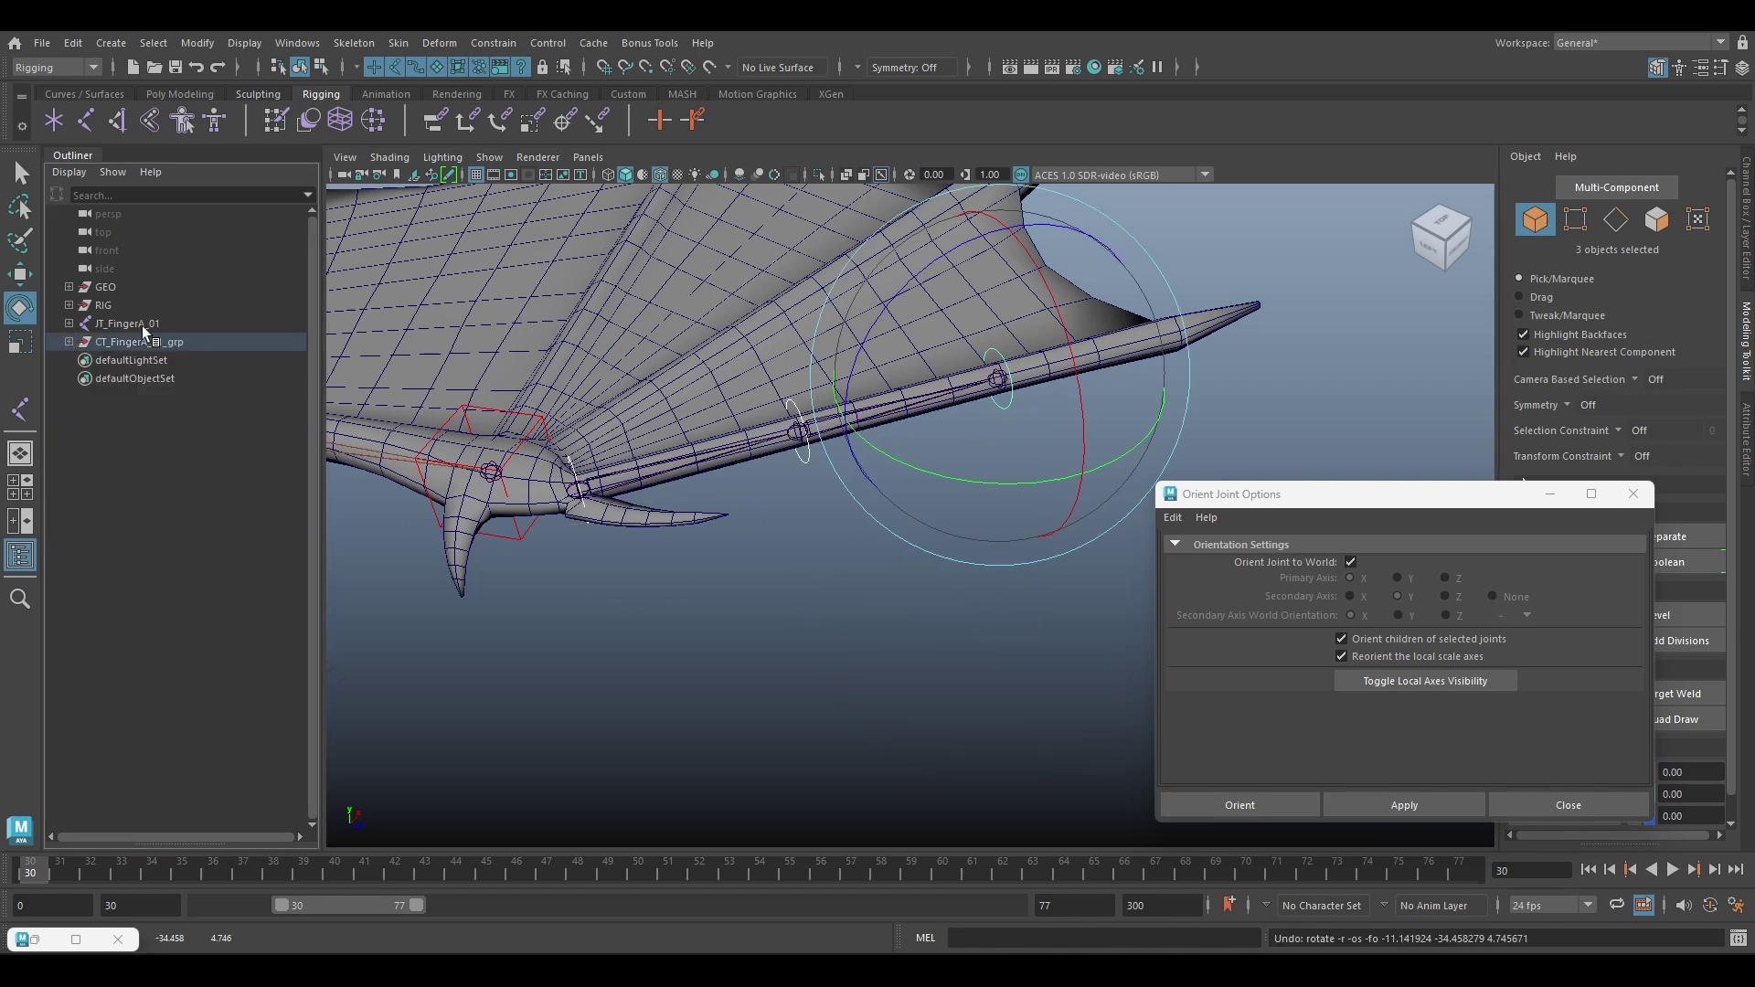
{"action": "left_click", "coordinate": [127, 323]}
{"action": "key", "text": "f"}
{"action": "key", "text": "q"}
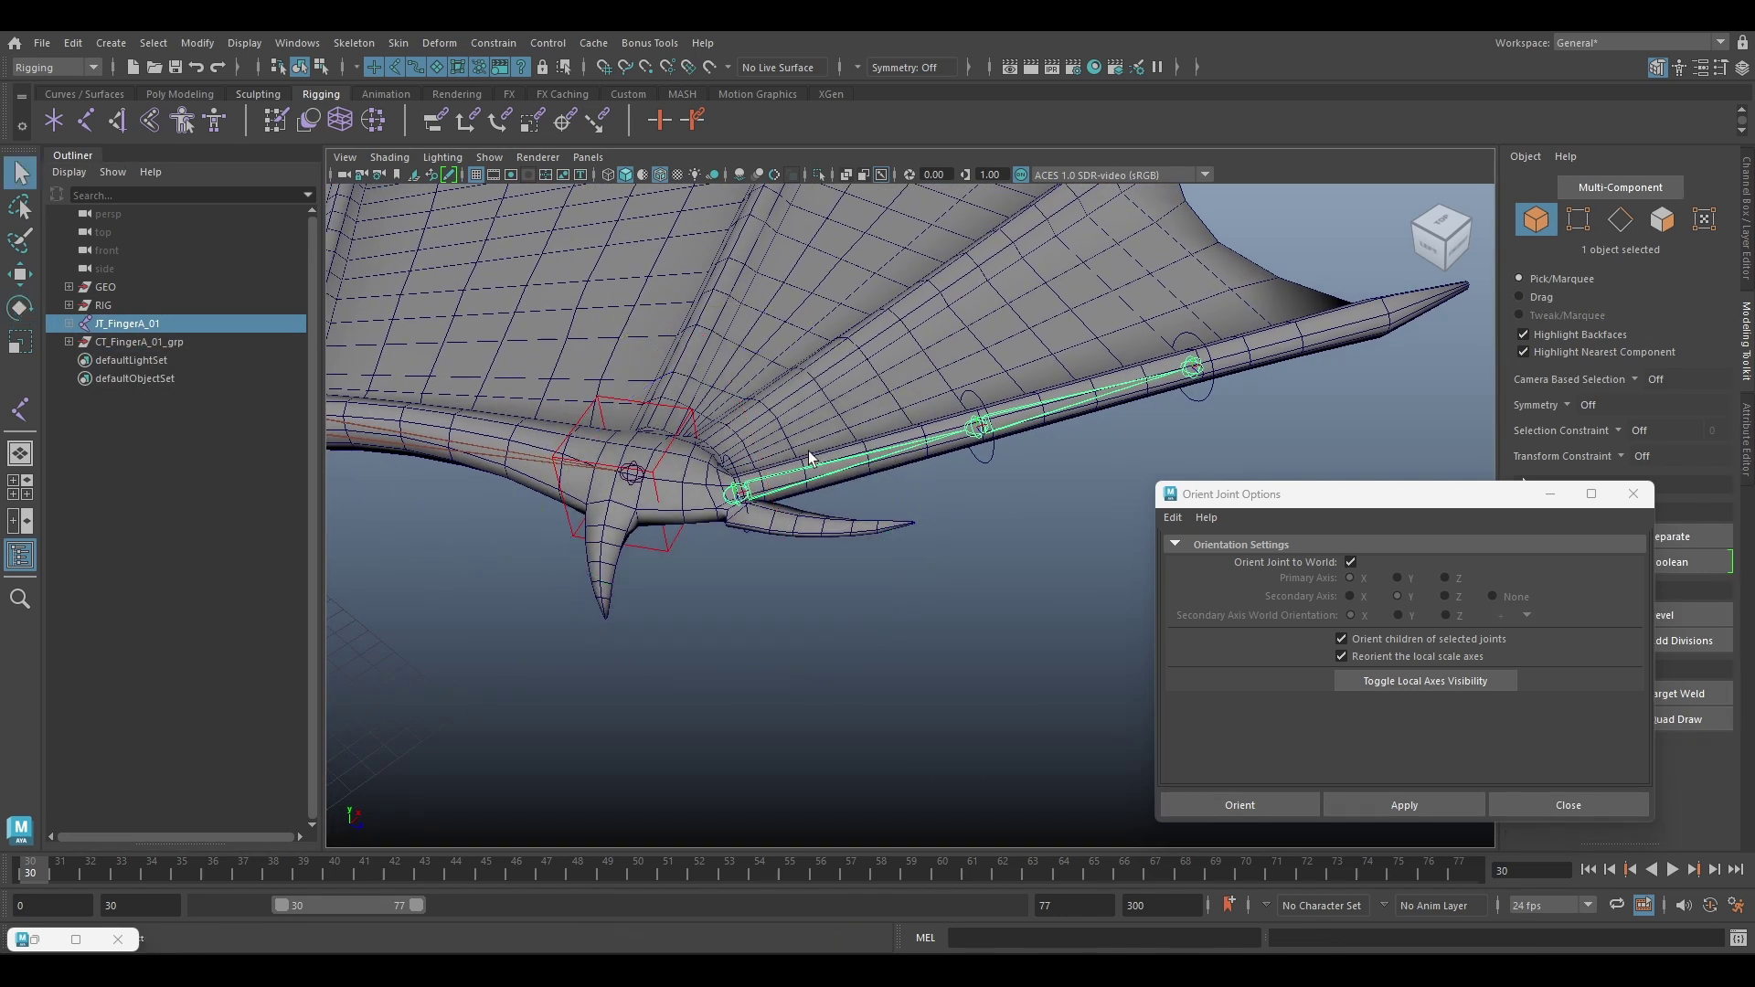
{"action": "left_click_drag", "start_coordinate": [613, 592], "coordinate": [588, 600], "text": "alt"}
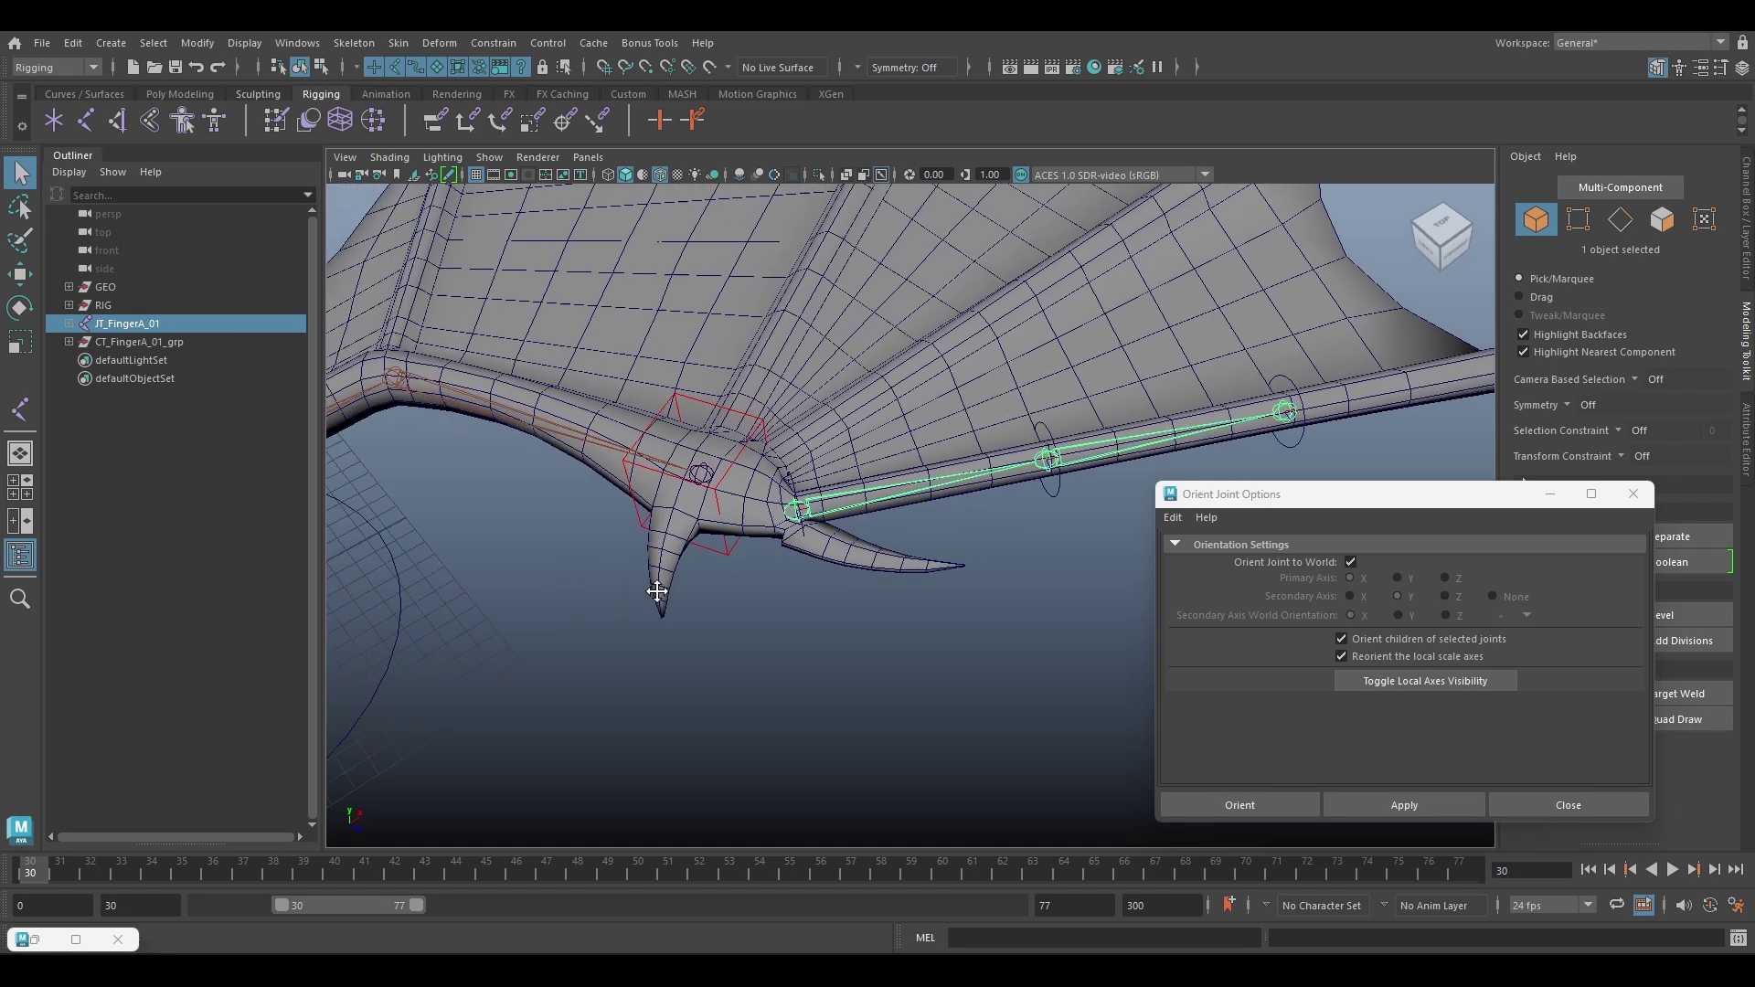
{"action": "right_click_drag", "start_coordinate": [655, 588], "coordinate": [692, 556], "text": "alt"}
{"action": "left_click", "coordinate": [670, 466], "text": "shift"}
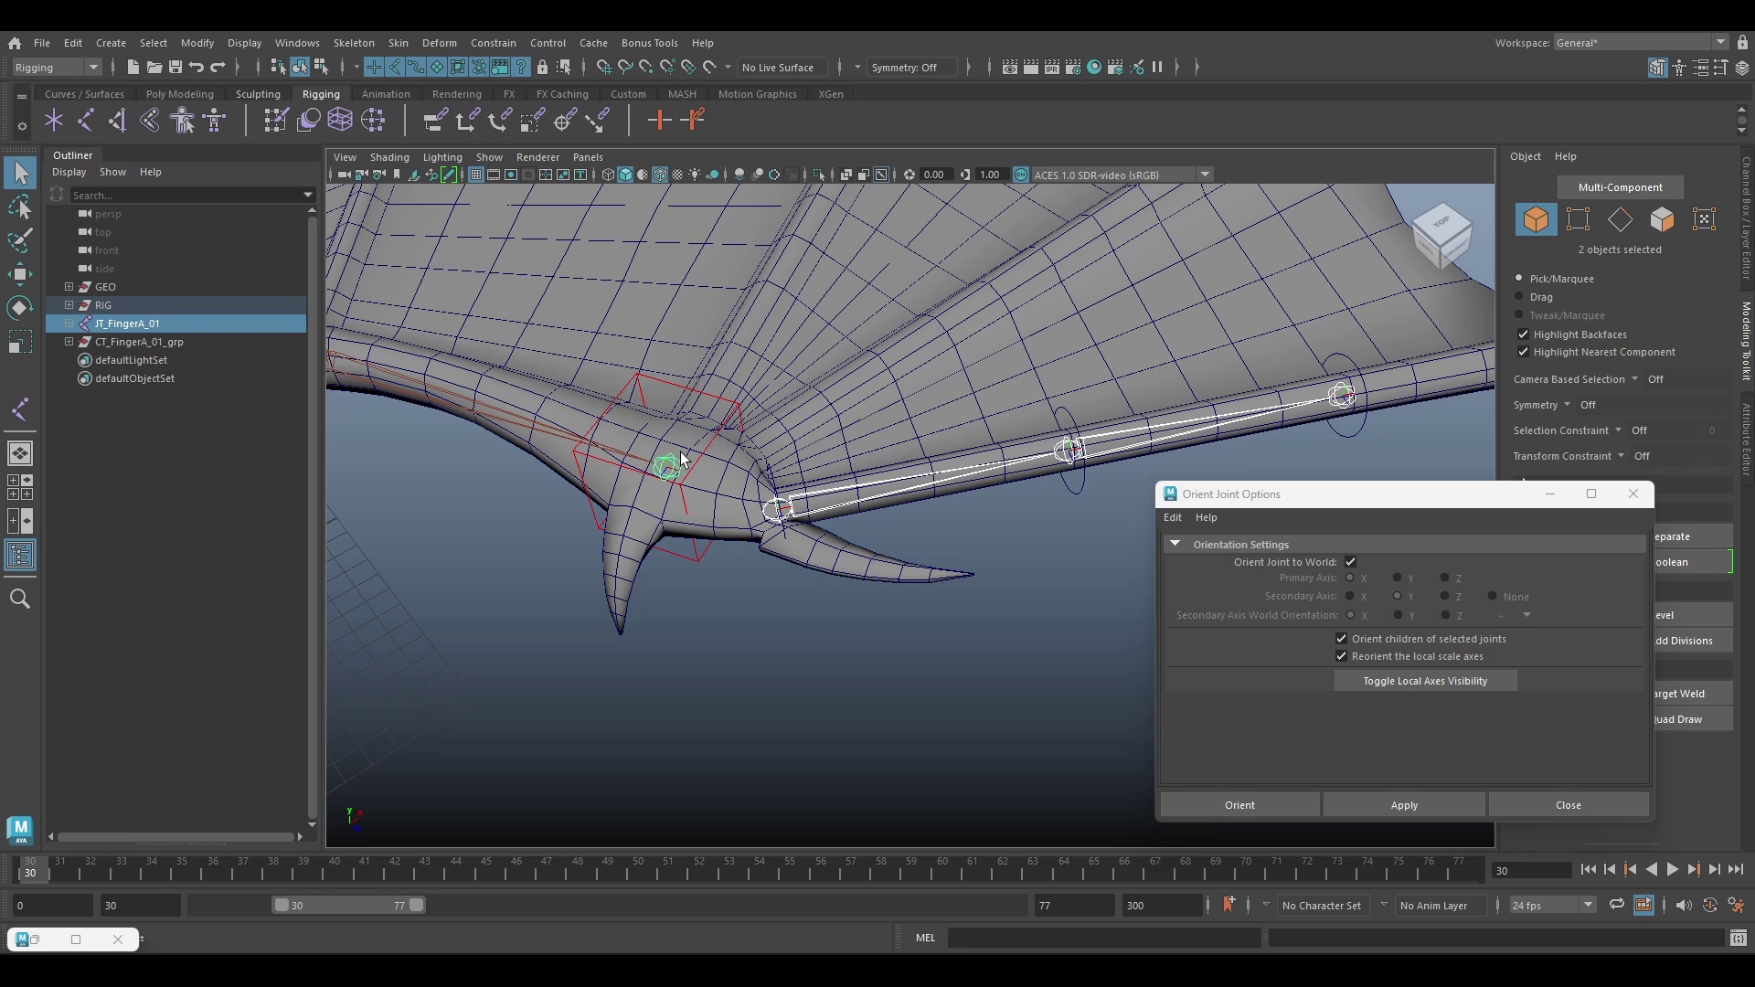
{"action": "key", "text": "p"}
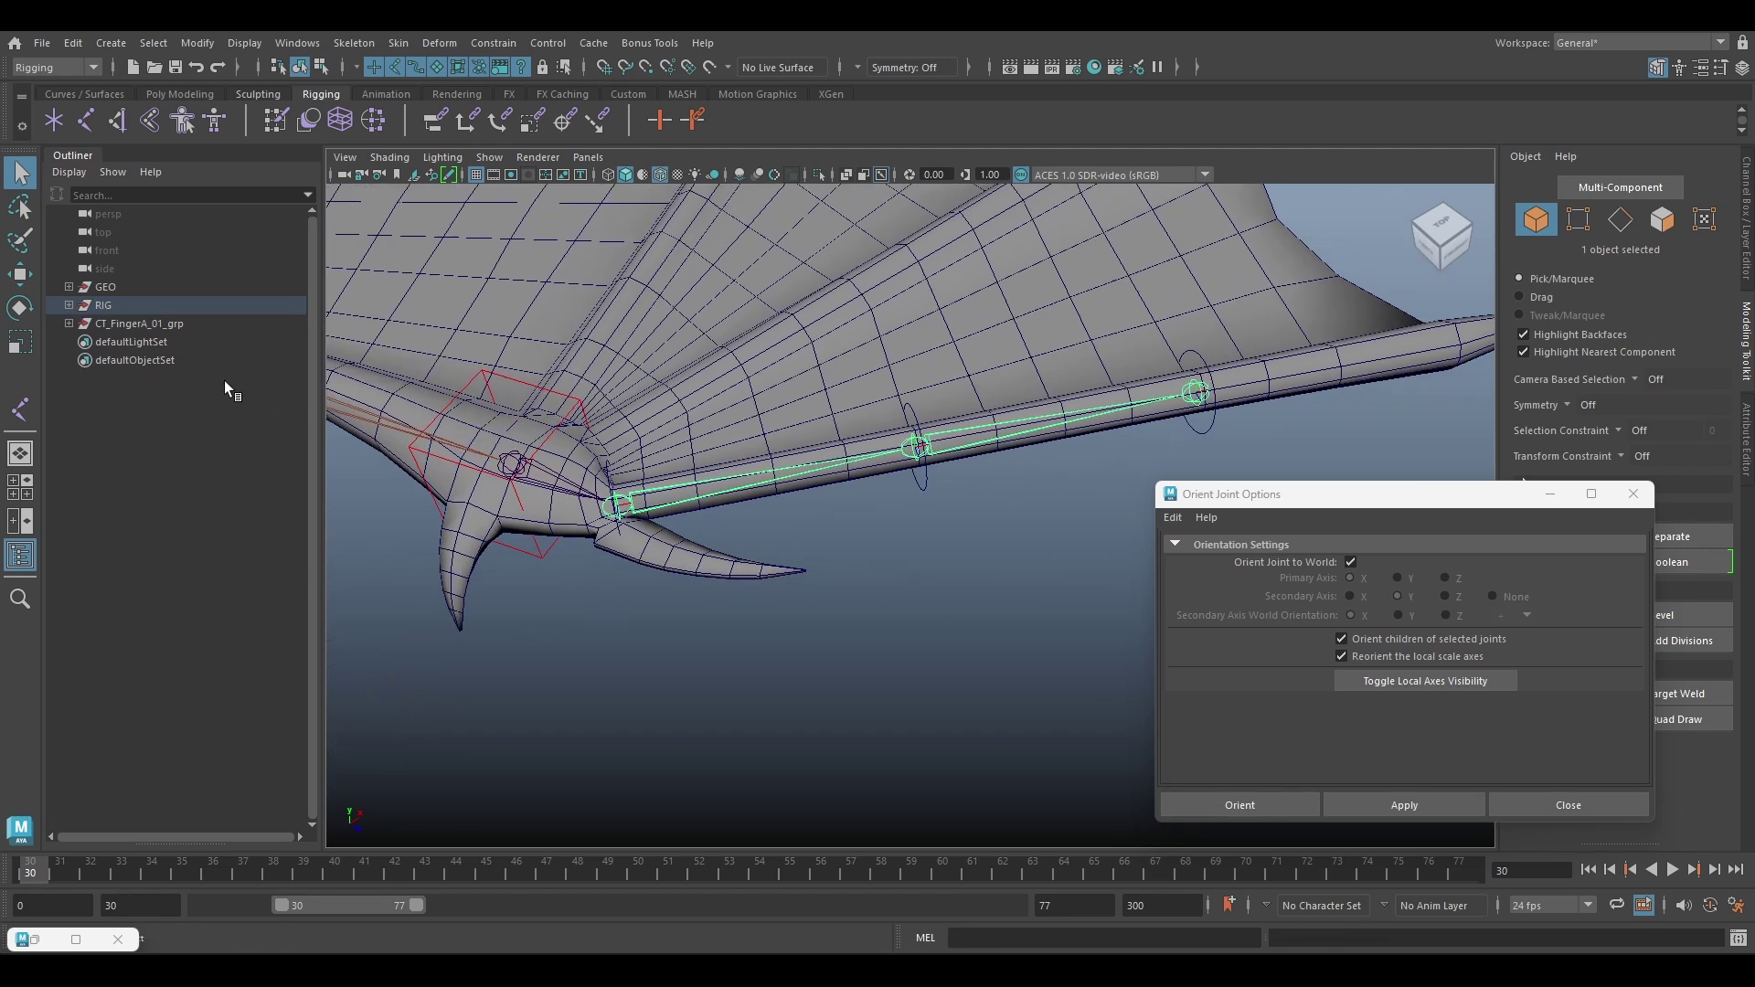
Group CT_FingerA_01_grp under a new parent group and rename that group CT_Finger_grp
{"action": "left_click", "coordinate": [167, 324]}
{"action": "left_click_drag", "start_coordinate": [731, 437], "coordinate": [790, 437], "text": "alt"}
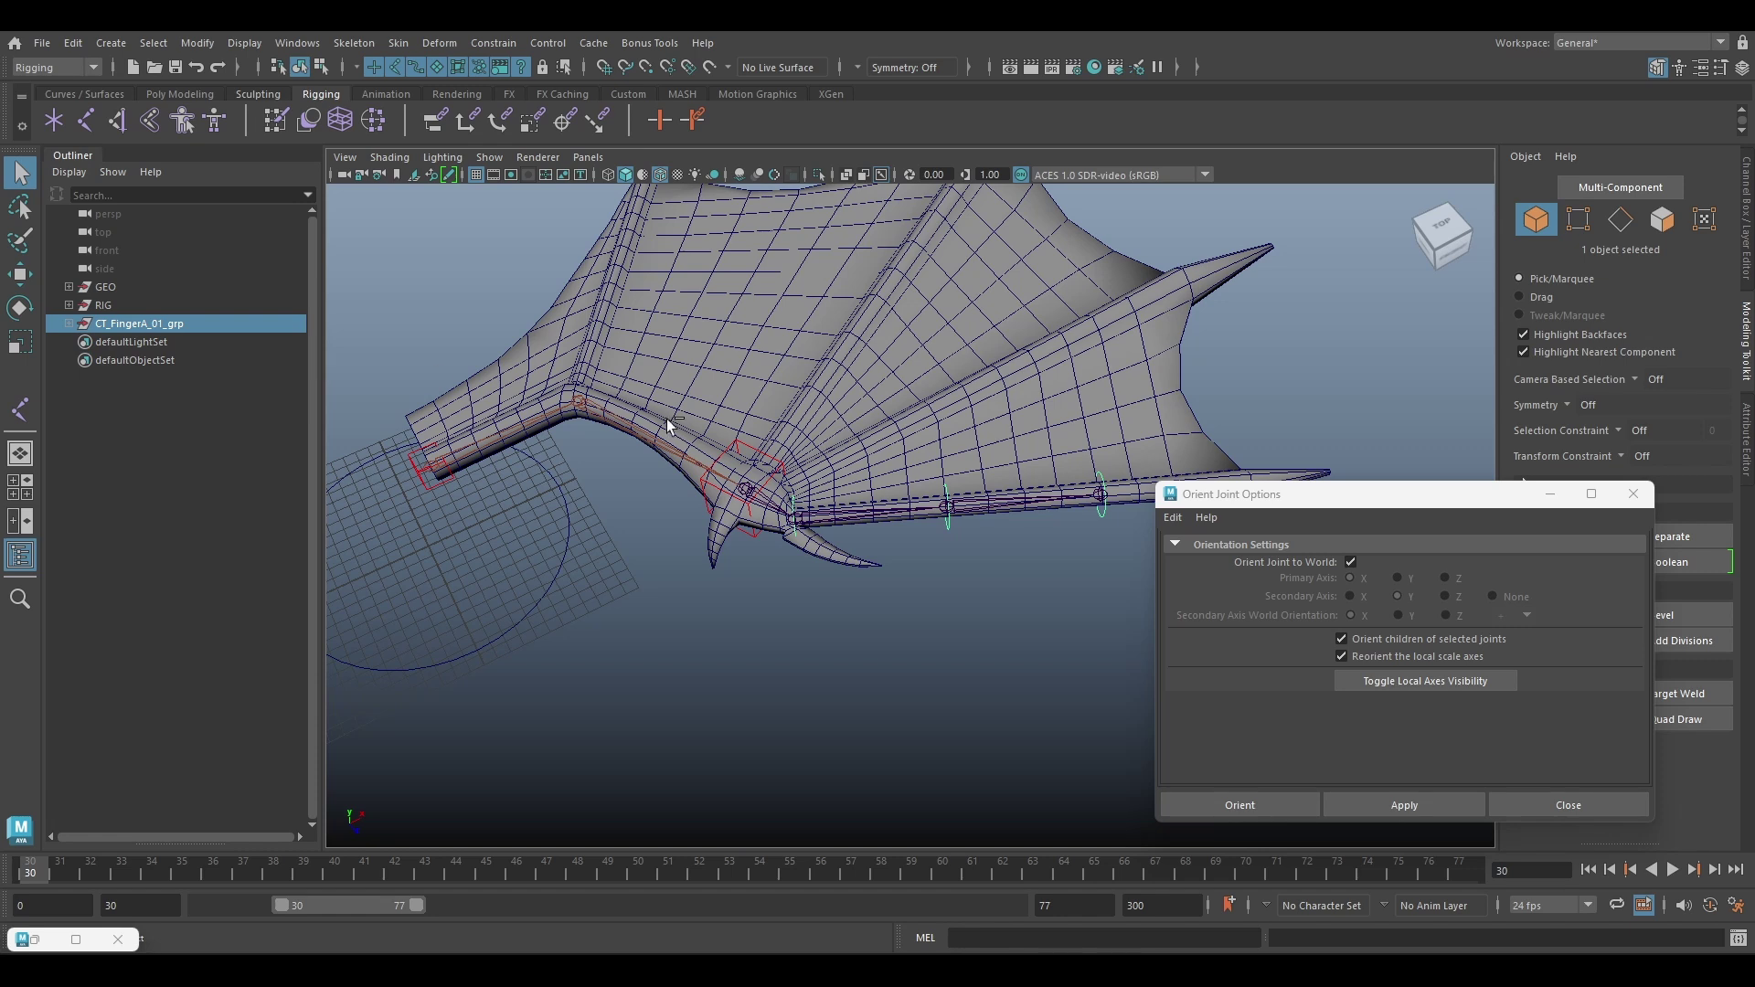
{"action": "key", "text": "ctrl+g"}
{"action": "double_click", "coordinate": [87, 340]}
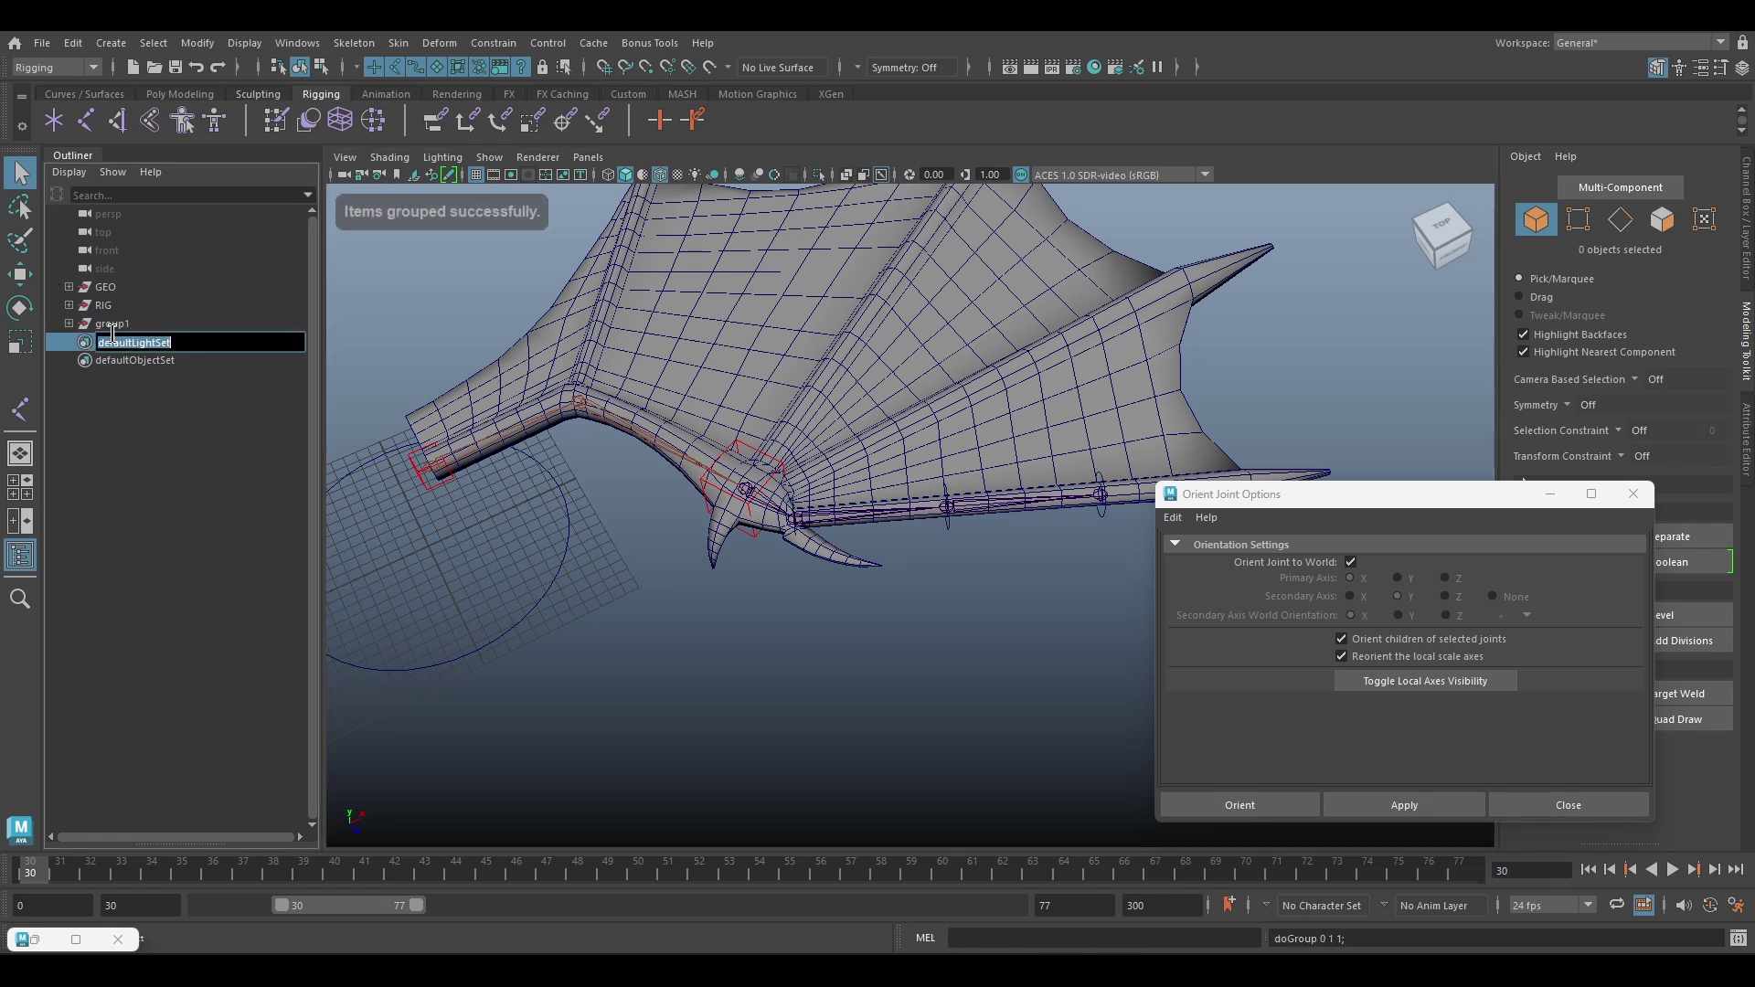
{"action": "left_click", "coordinate": [68, 324]}
{"action": "double_click", "coordinate": [108, 324]}
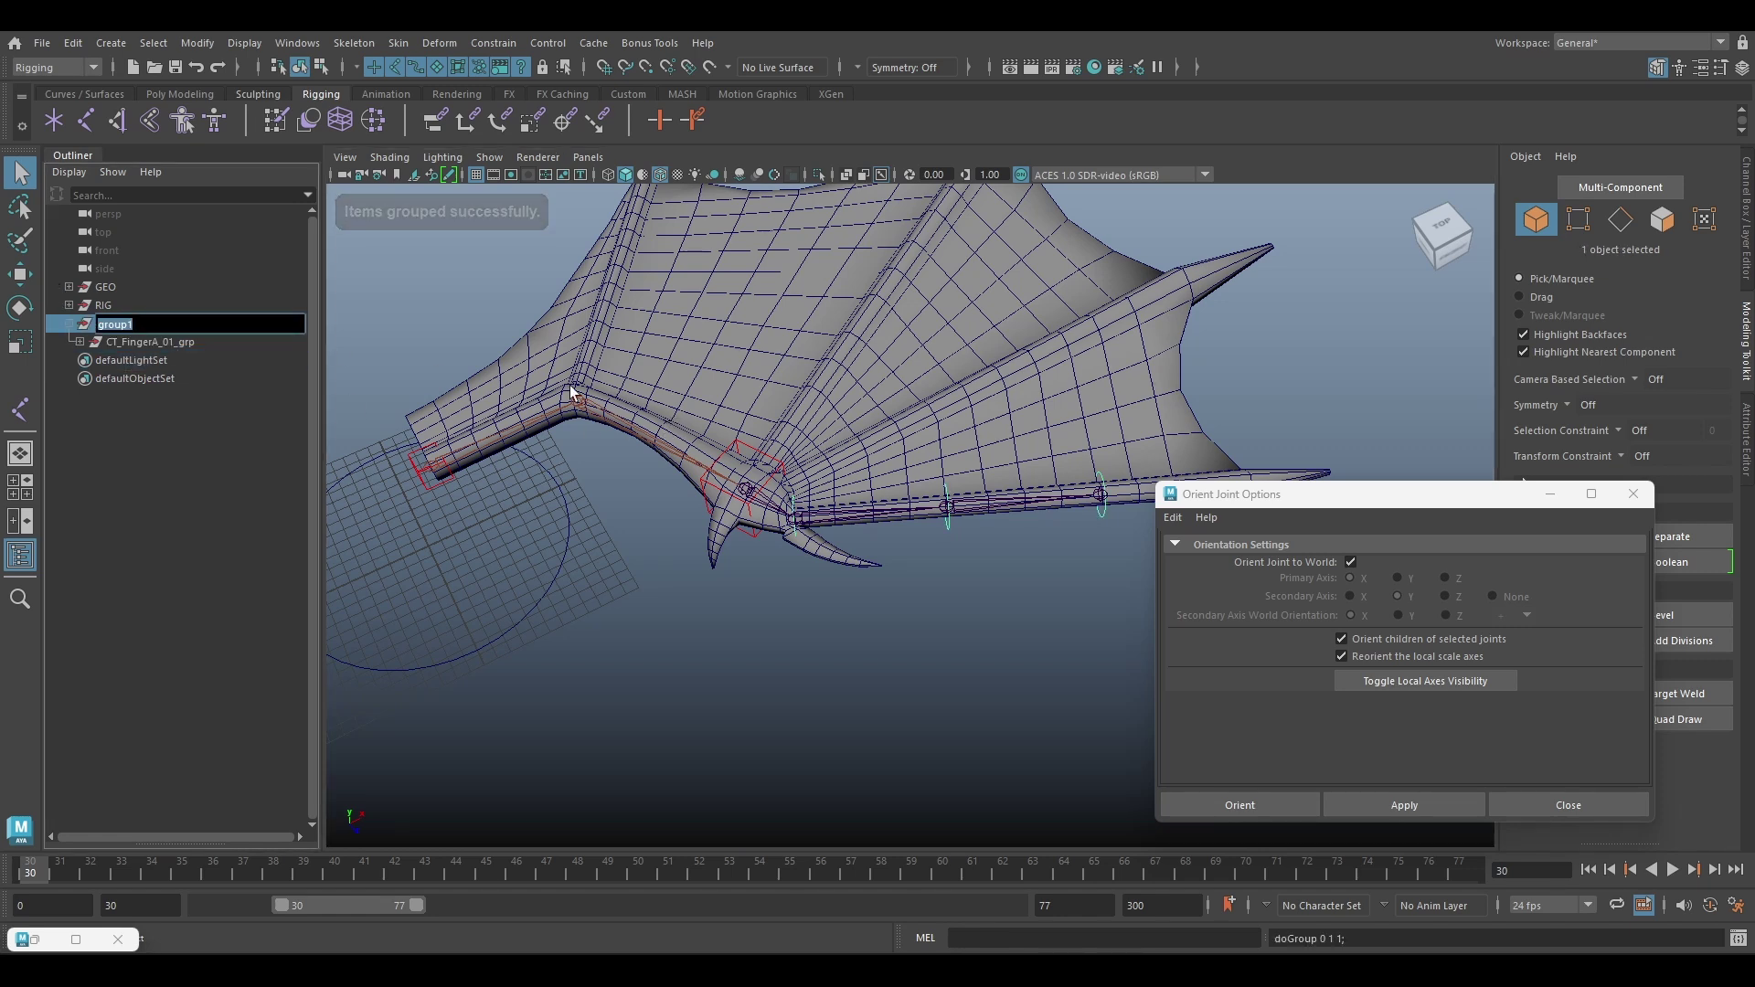
{"action": "type", "text": "CT_Finger_"}
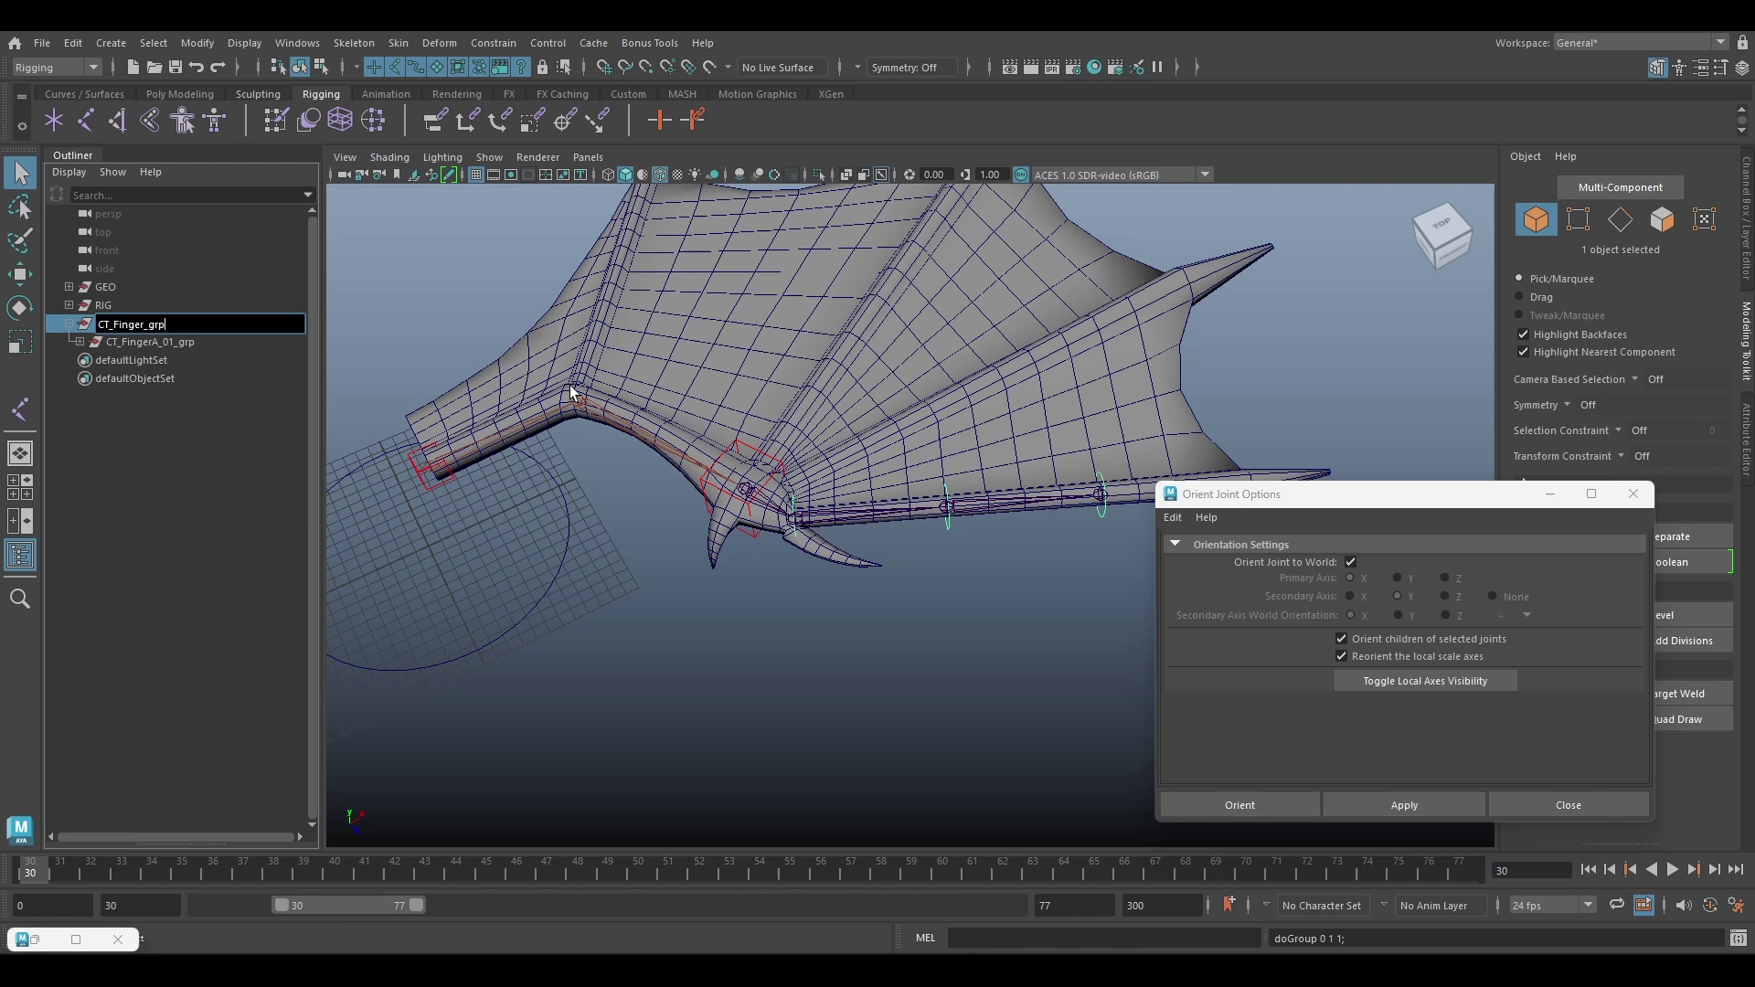
{"action": "key", "text": "Return"}
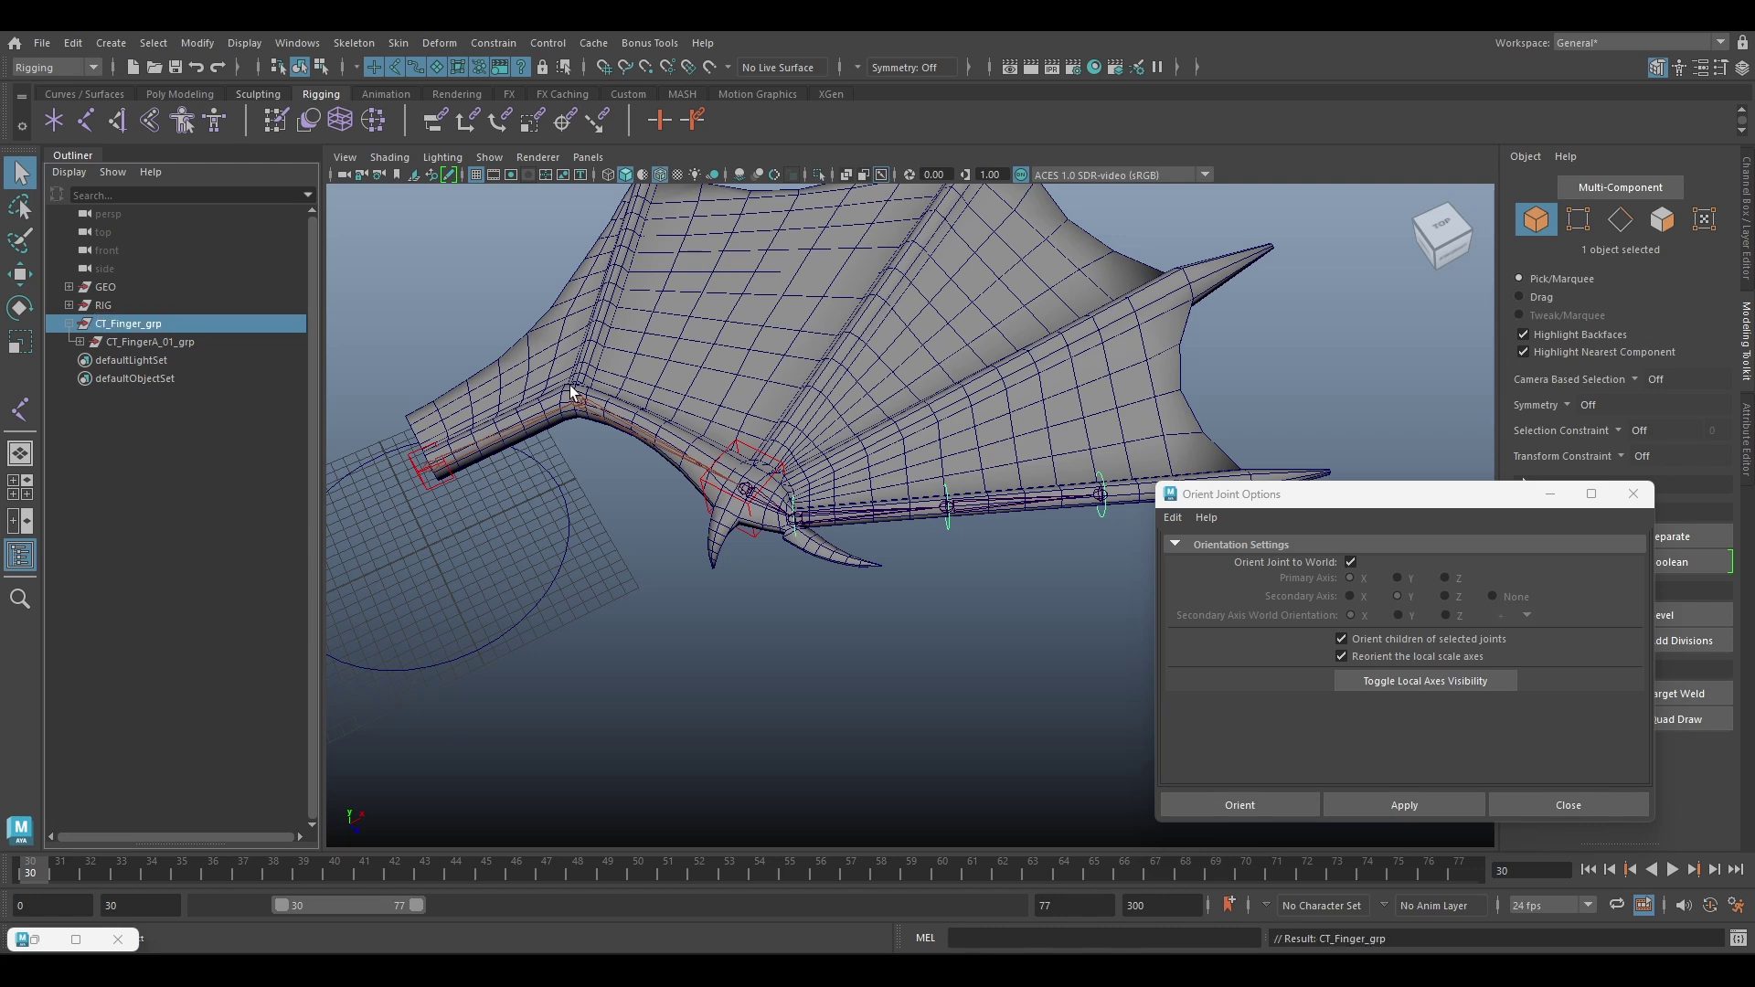
Parent-constrain CT_Finger_grp to JT_Wrist using the Rig Tool, with the joint as source and the group as target
{"action": "middle_click_drag", "start_coordinate": [832, 469], "coordinate": [686, 465], "text": "alt"}
{"action": "right_click_drag", "start_coordinate": [686, 465], "coordinate": [759, 468], "text": "alt"}
{"action": "key", "text": "w"}
{"action": "middle_click_drag", "start_coordinate": [873, 462], "coordinate": [926, 444], "text": "alt"}
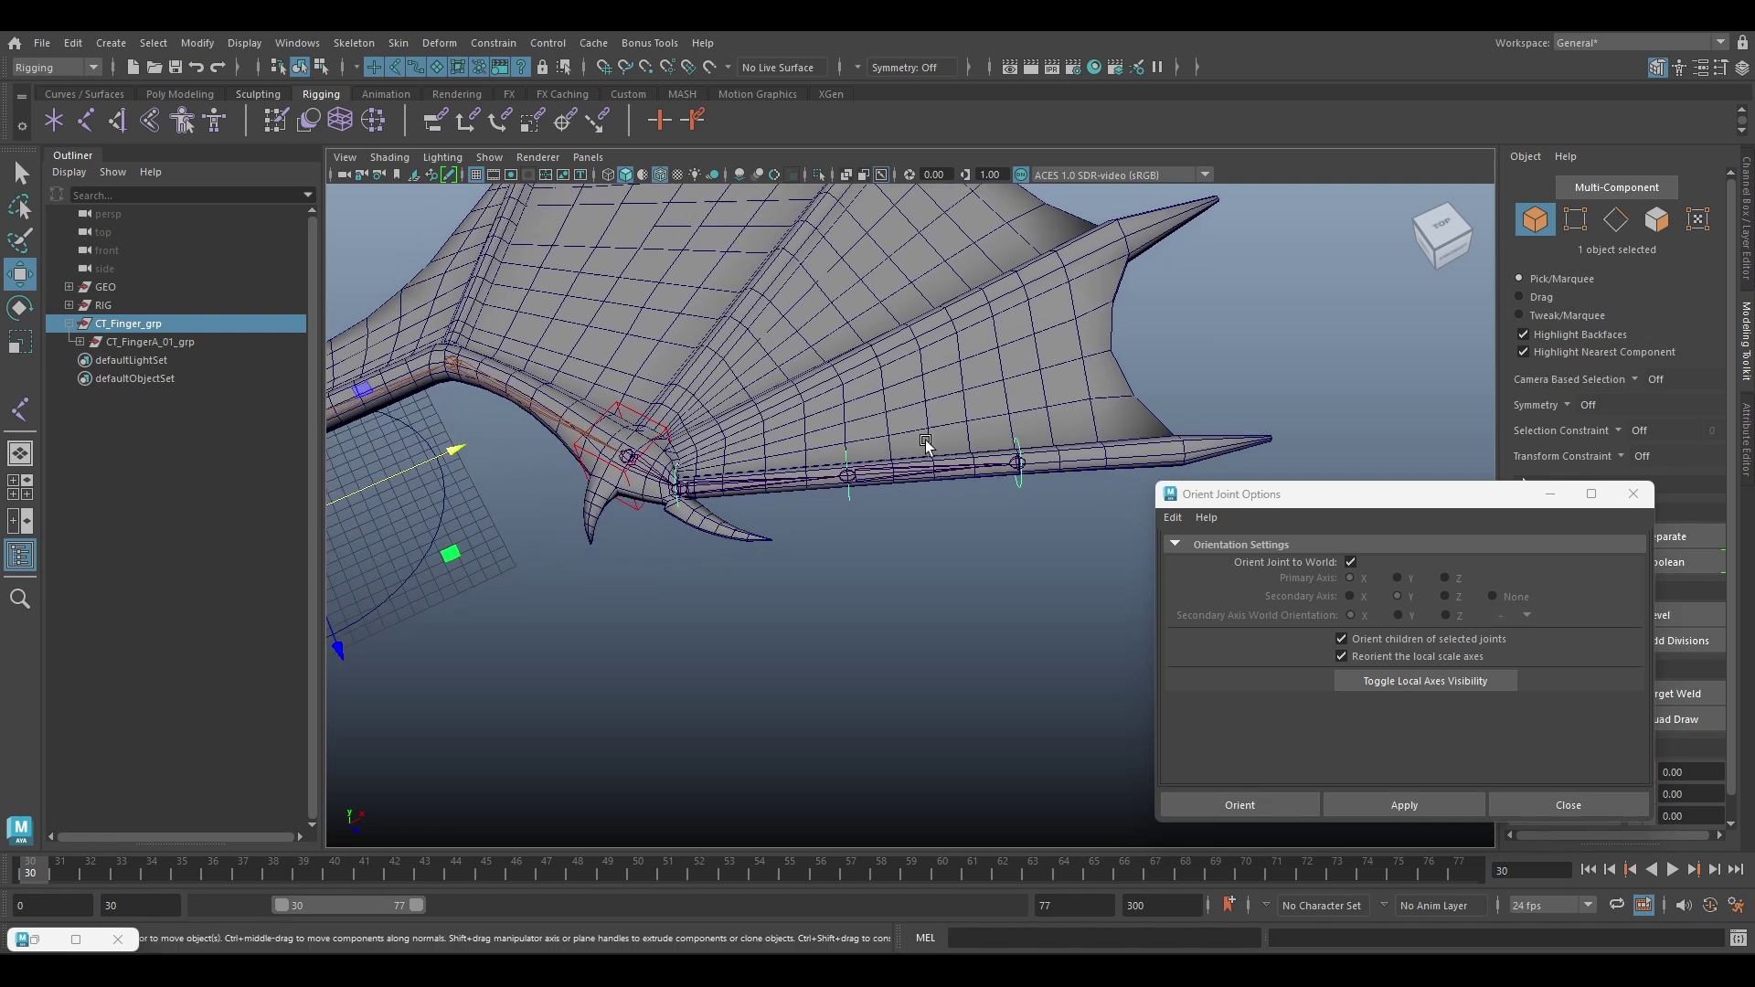
{"action": "middle_click_drag", "start_coordinate": [497, 440], "coordinate": [686, 460], "text": "alt"}
{"action": "scroll", "coordinate": [686, 465], "scroll_direction": "up", "scroll_amount": 2}
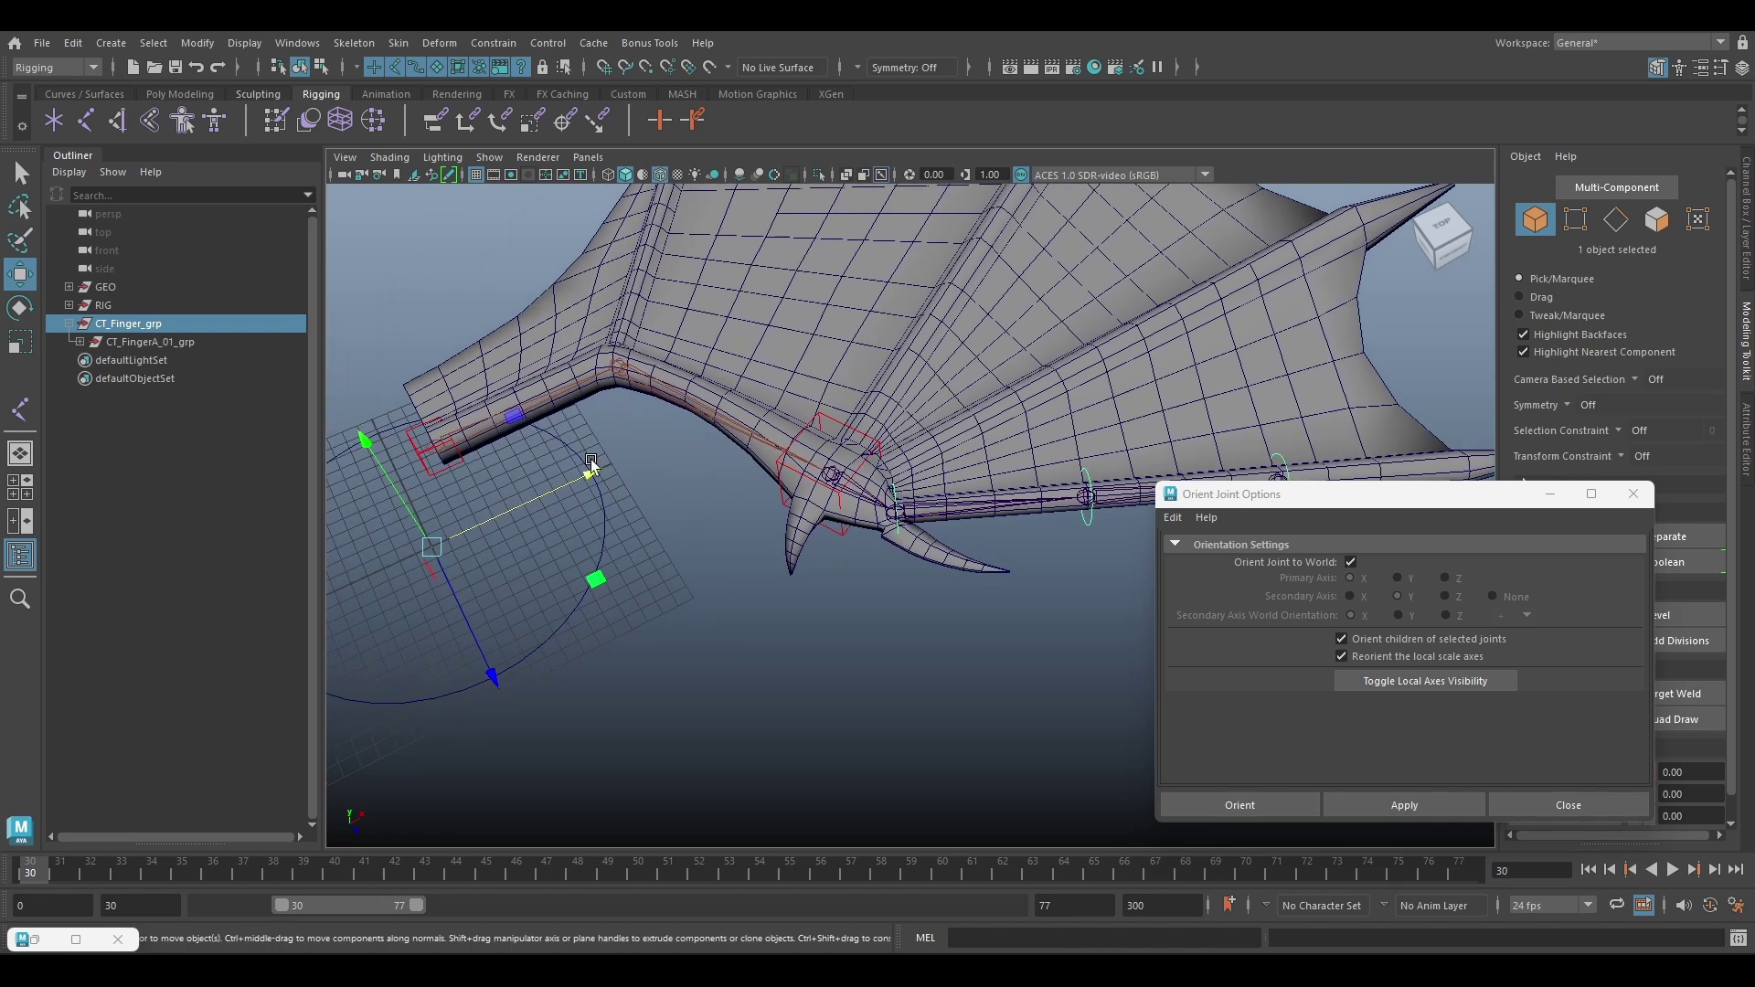
{"action": "left_click", "coordinate": [833, 475]}
{"action": "double_click", "coordinate": [46, 939]}
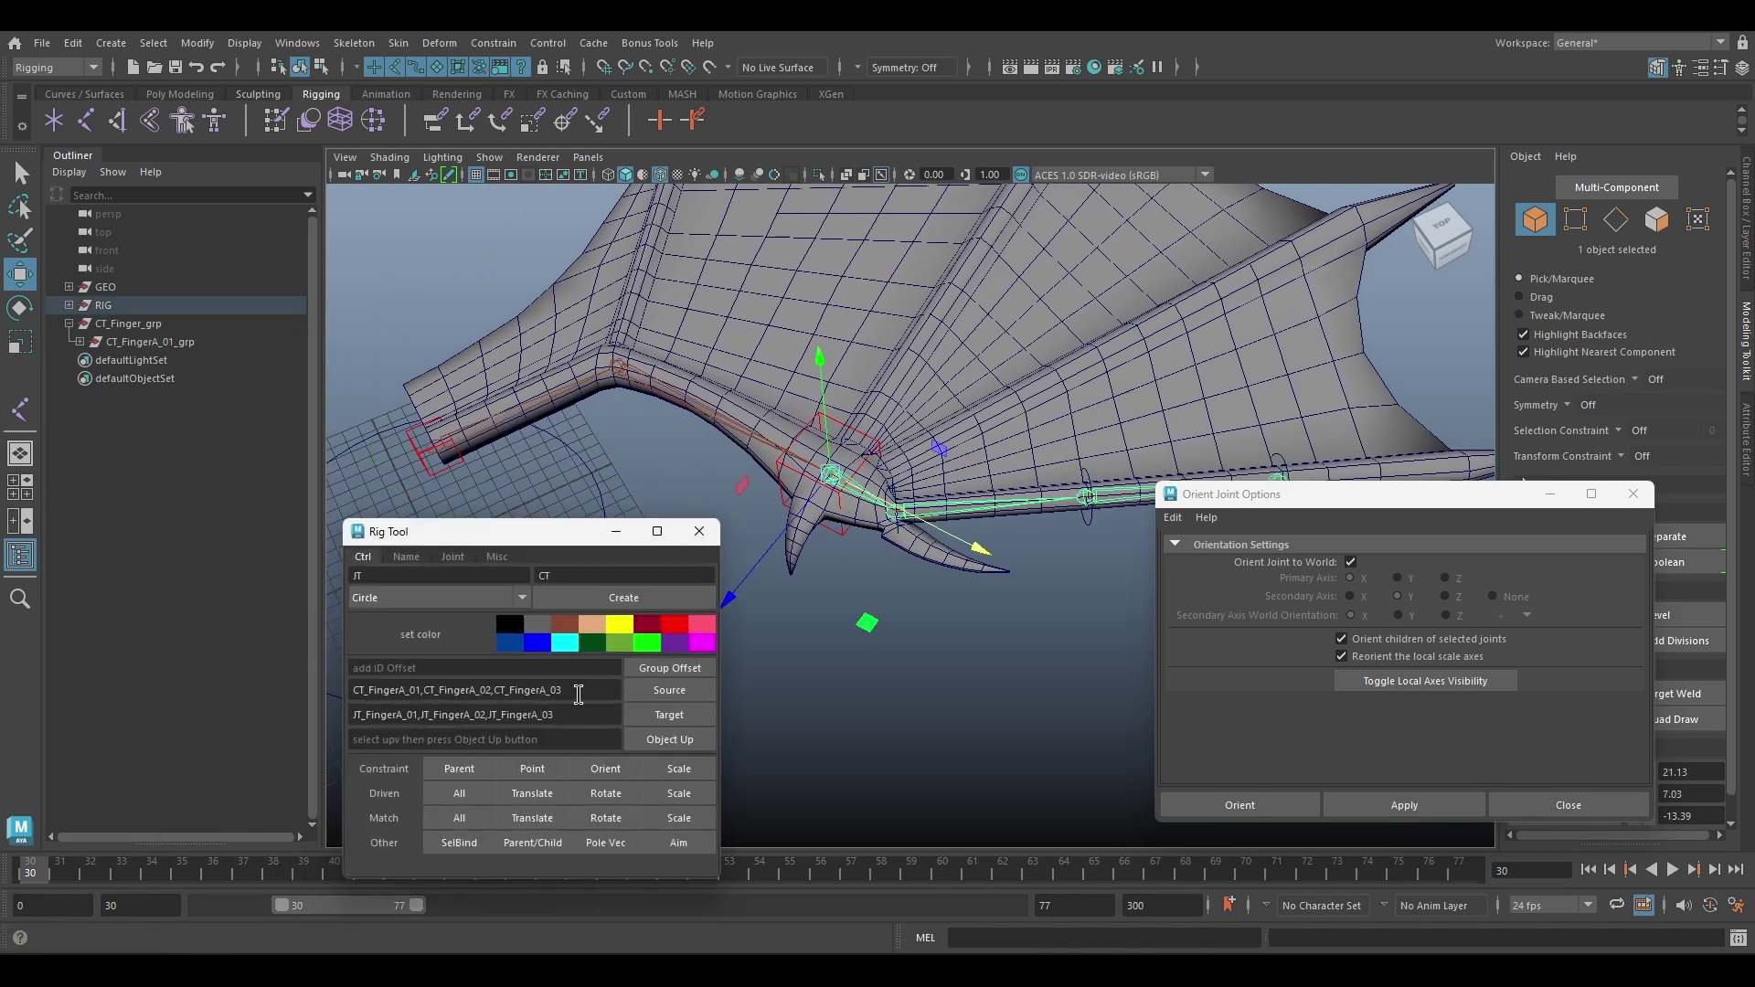
{"action": "left_click", "coordinate": [688, 692]}
{"action": "double_click", "coordinate": [396, 691]}
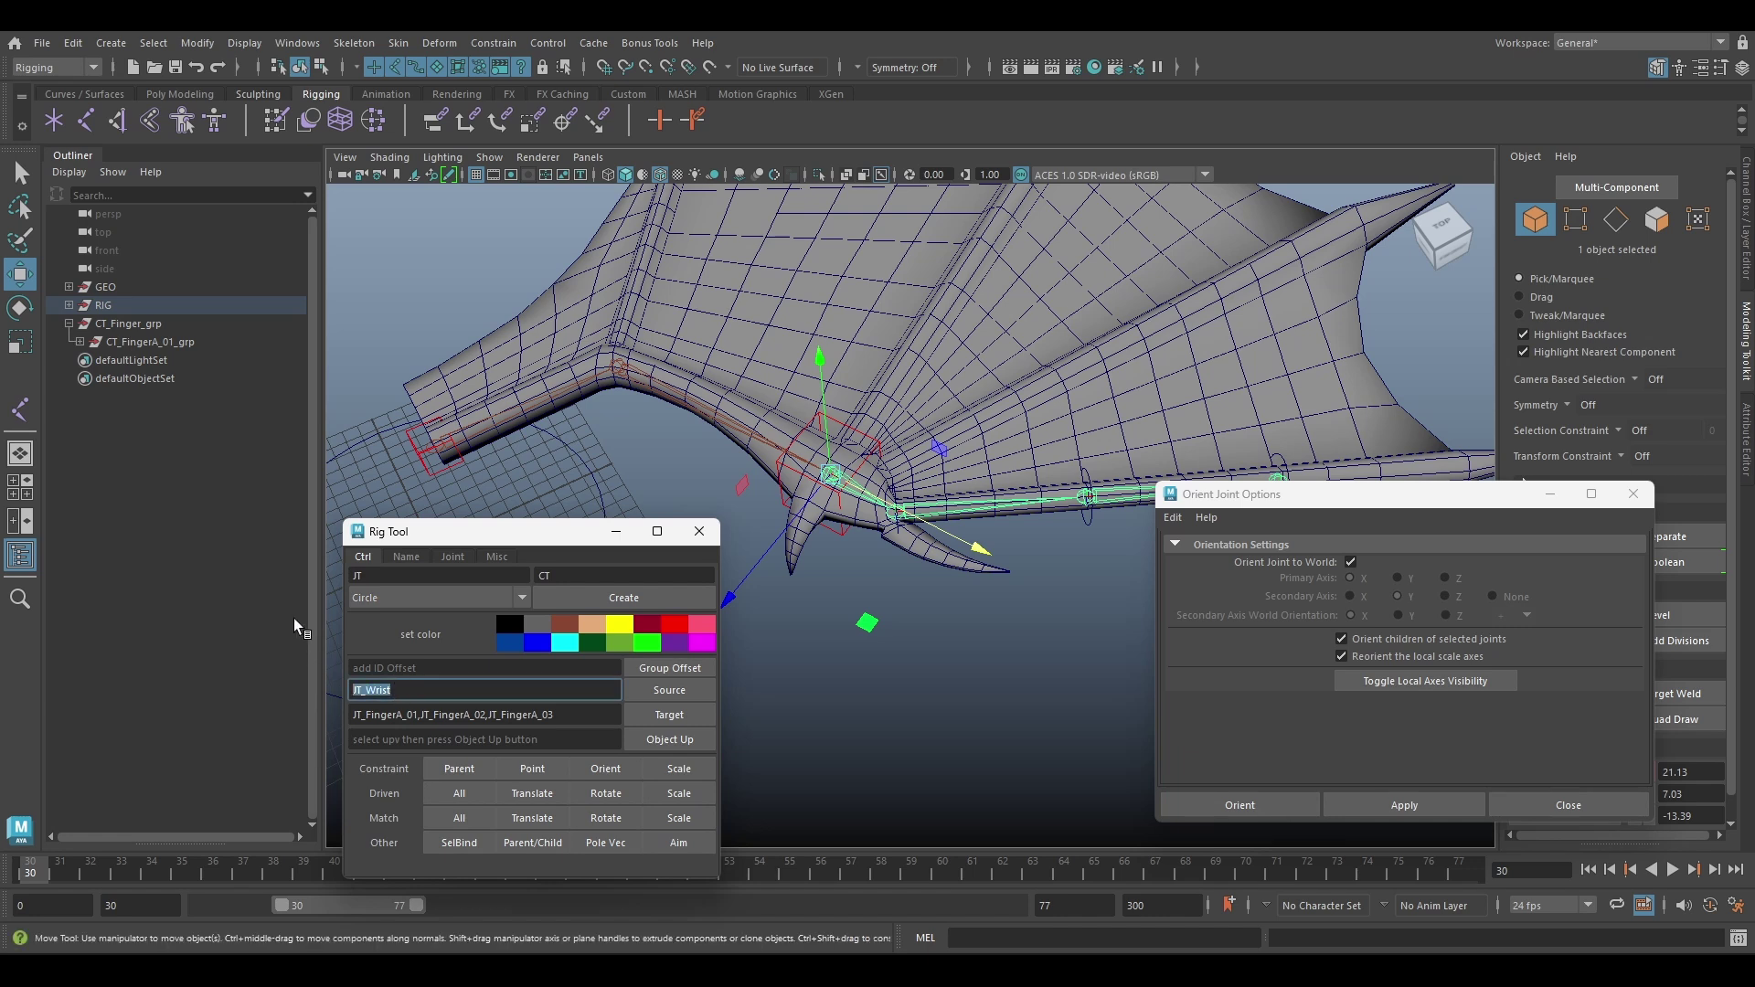
{"action": "left_click", "coordinate": [168, 325]}
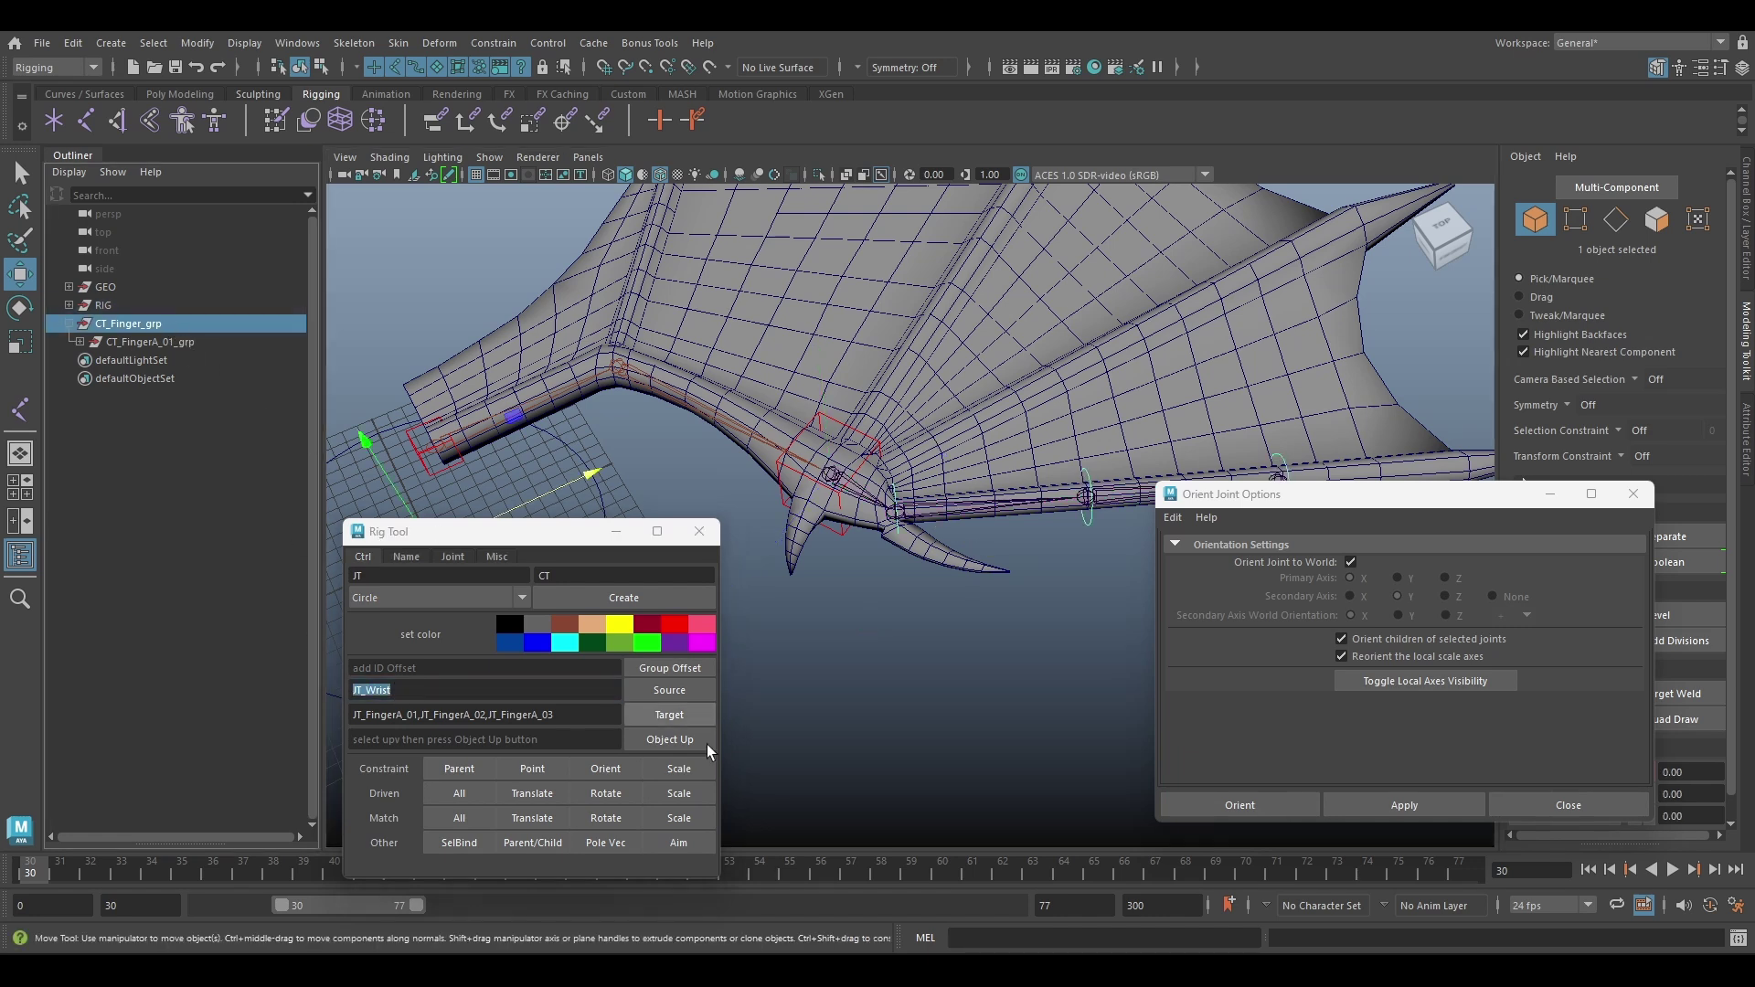
{"action": "left_click", "coordinate": [669, 715]}
{"action": "left_click", "coordinate": [459, 769]}
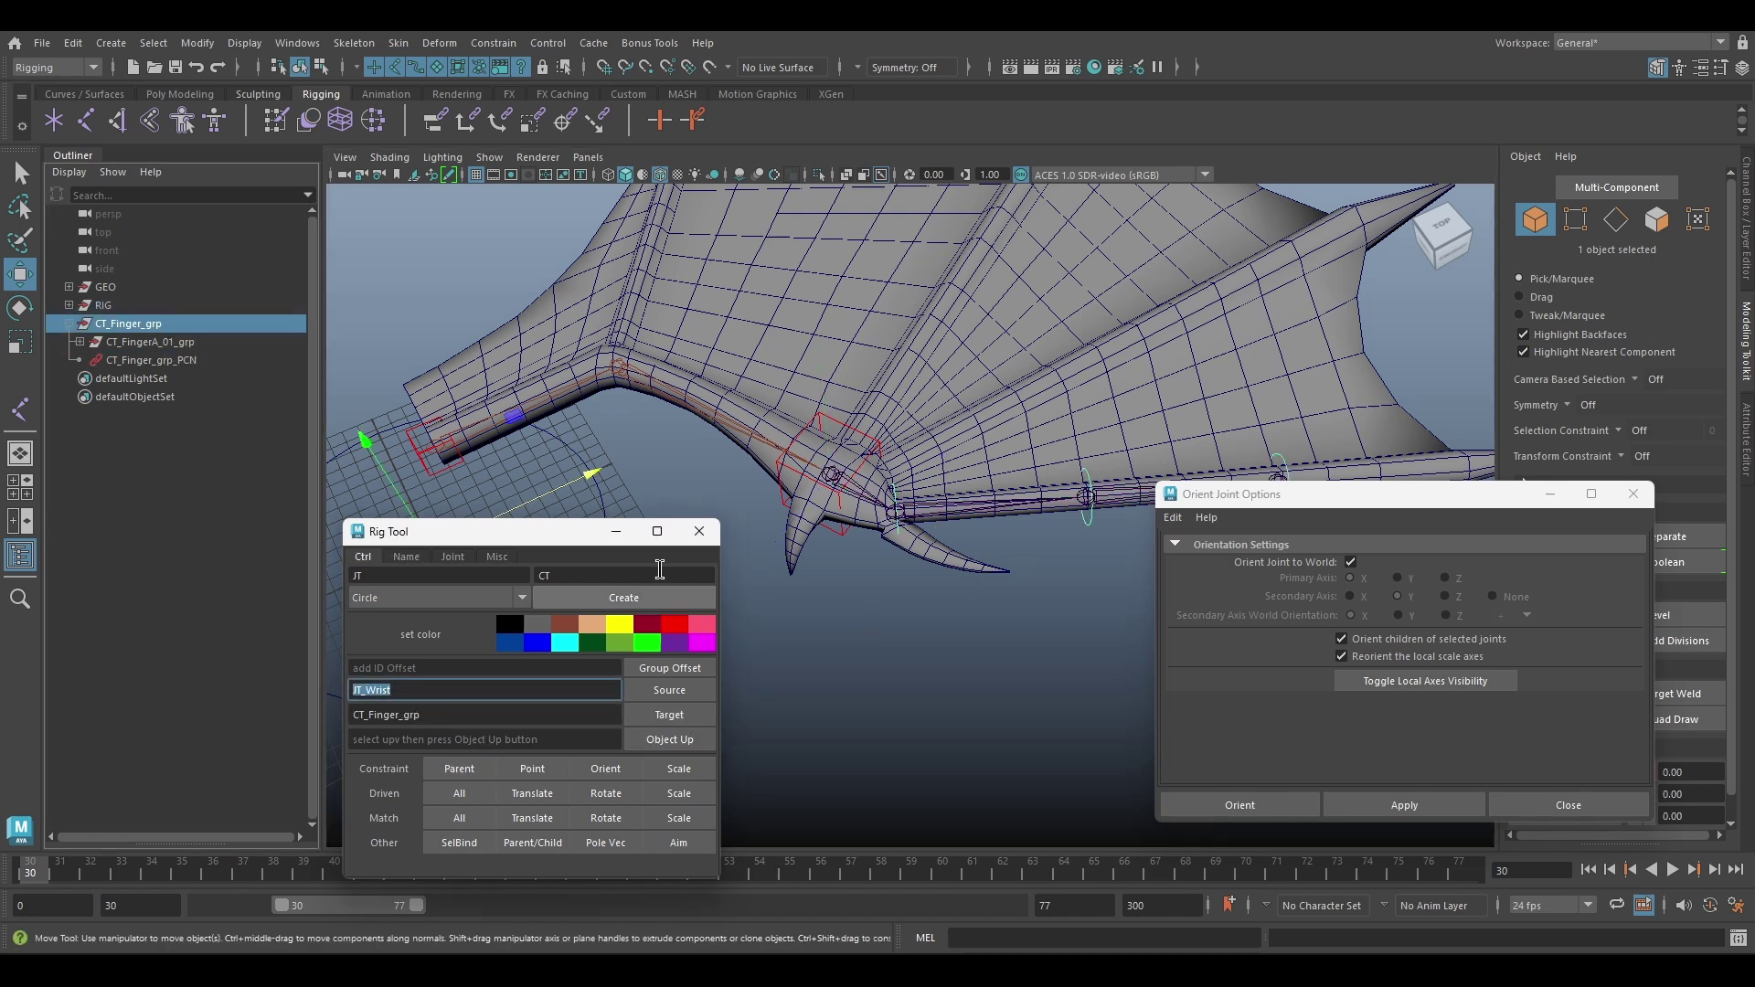
{"action": "left_click", "coordinate": [617, 531]}
Move the wrist control to test whether the finger rig follows, and undo the move
{"action": "left_click", "coordinate": [786, 491]}
{"action": "scroll", "coordinate": [805, 489], "scroll_direction": "down", "scroll_amount": 2}
{"action": "left_click_drag", "start_coordinate": [832, 478], "coordinate": [751, 333]}
{"action": "key", "text": "ctrl+z"}
{"action": "middle_click_drag", "start_coordinate": [962, 457], "coordinate": [909, 467], "text": "alt"}
{"action": "right_click_drag", "start_coordinate": [908, 466], "coordinate": [948, 485], "text": "alt"}
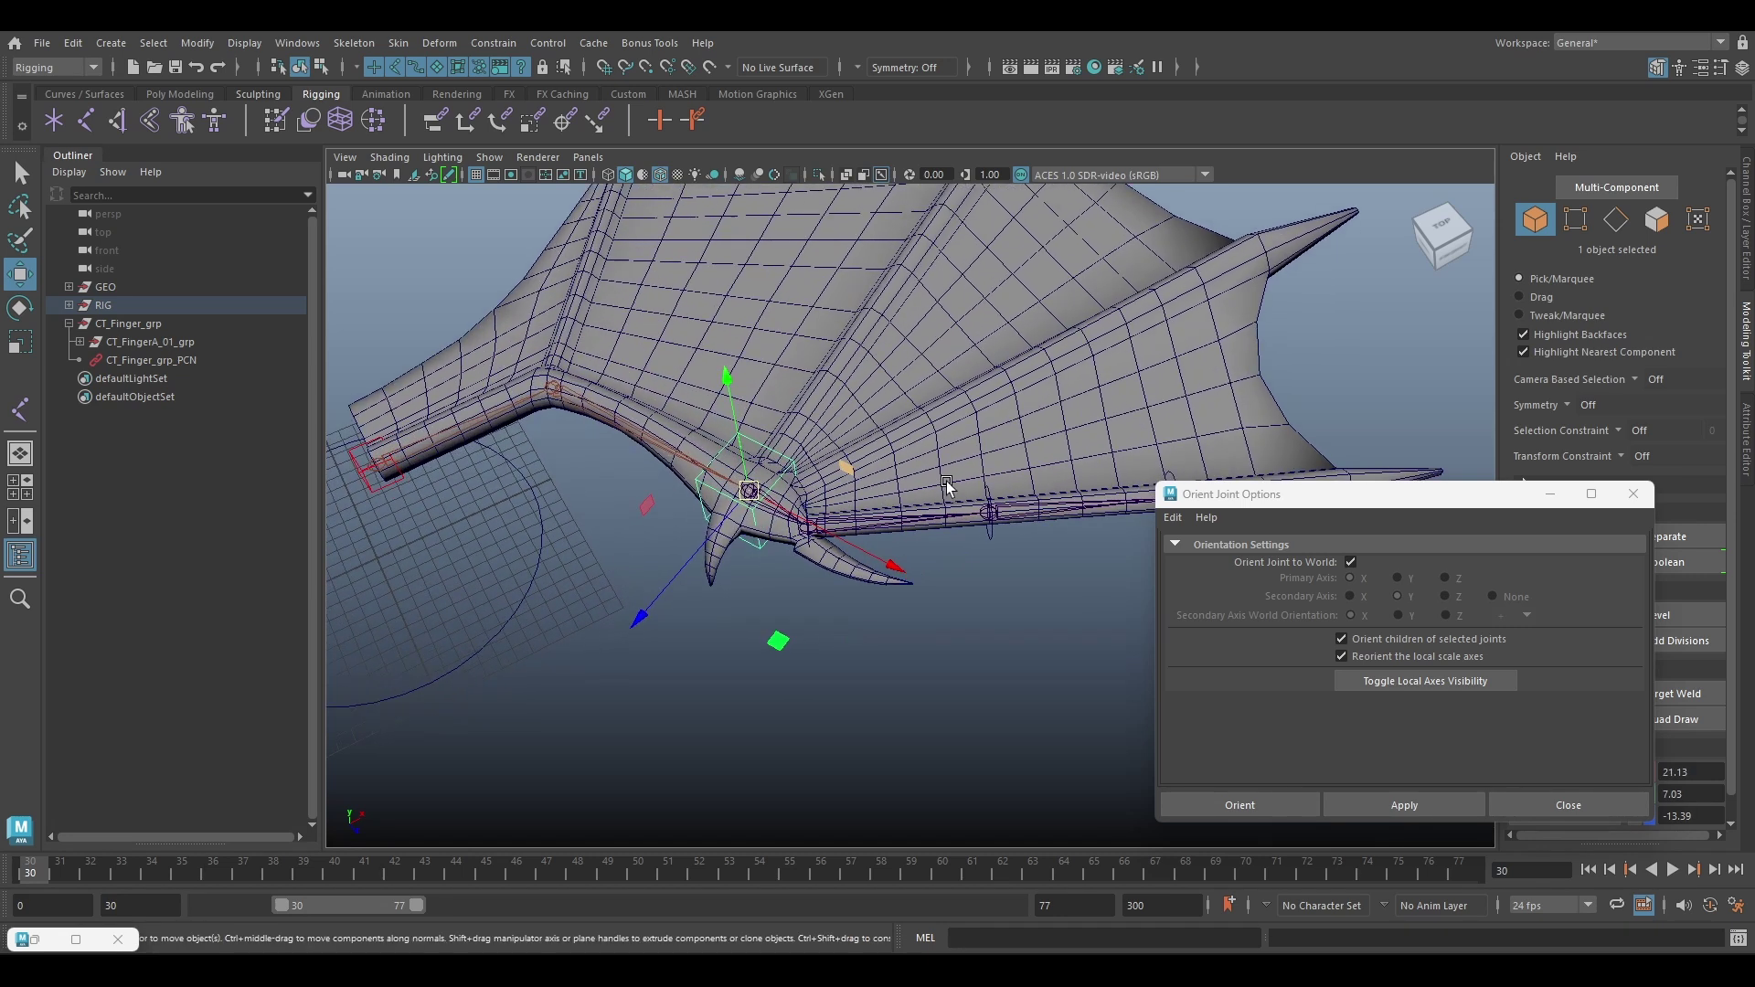
Open the Aim Constraint options and reset them to their default settings
{"action": "middle_click_drag", "start_coordinate": [948, 486], "coordinate": [617, 375], "text": "alt"}
{"action": "middle_click_drag", "start_coordinate": [782, 463], "coordinate": [846, 457], "text": "alt"}
{"action": "left_click_drag", "start_coordinate": [846, 460], "coordinate": [905, 462], "text": "alt"}
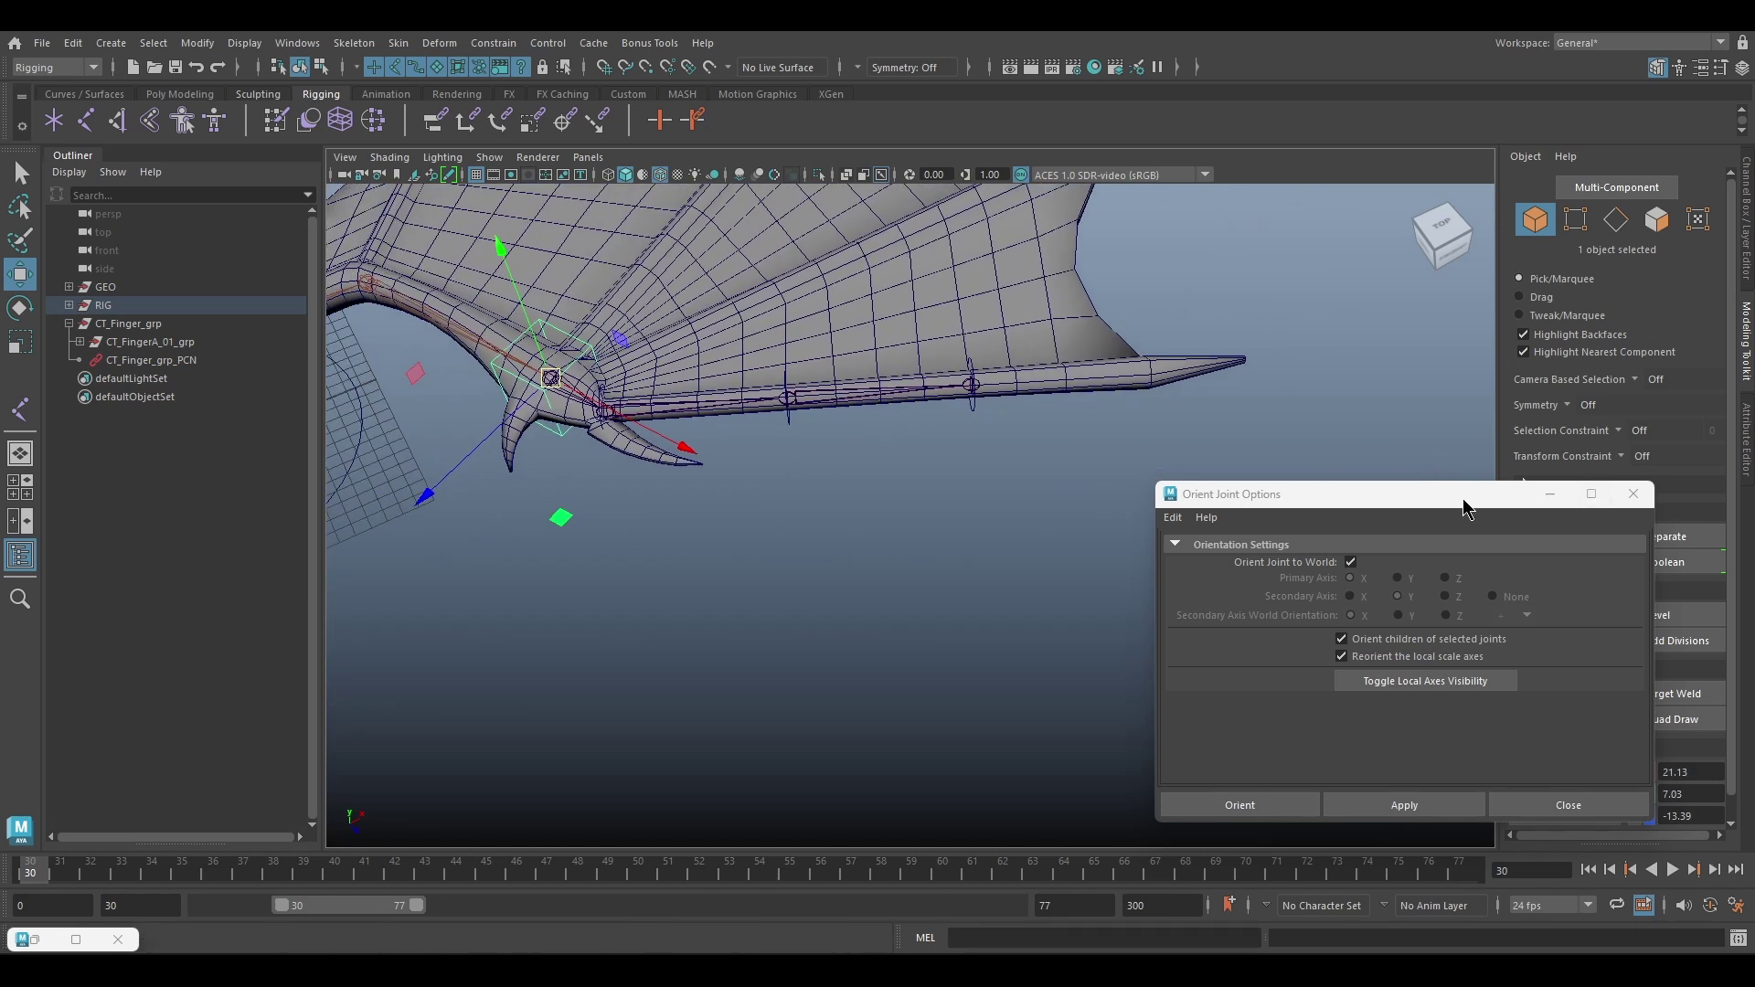
{"action": "left_click_drag", "start_coordinate": [1396, 506], "coordinate": [1408, 626]}
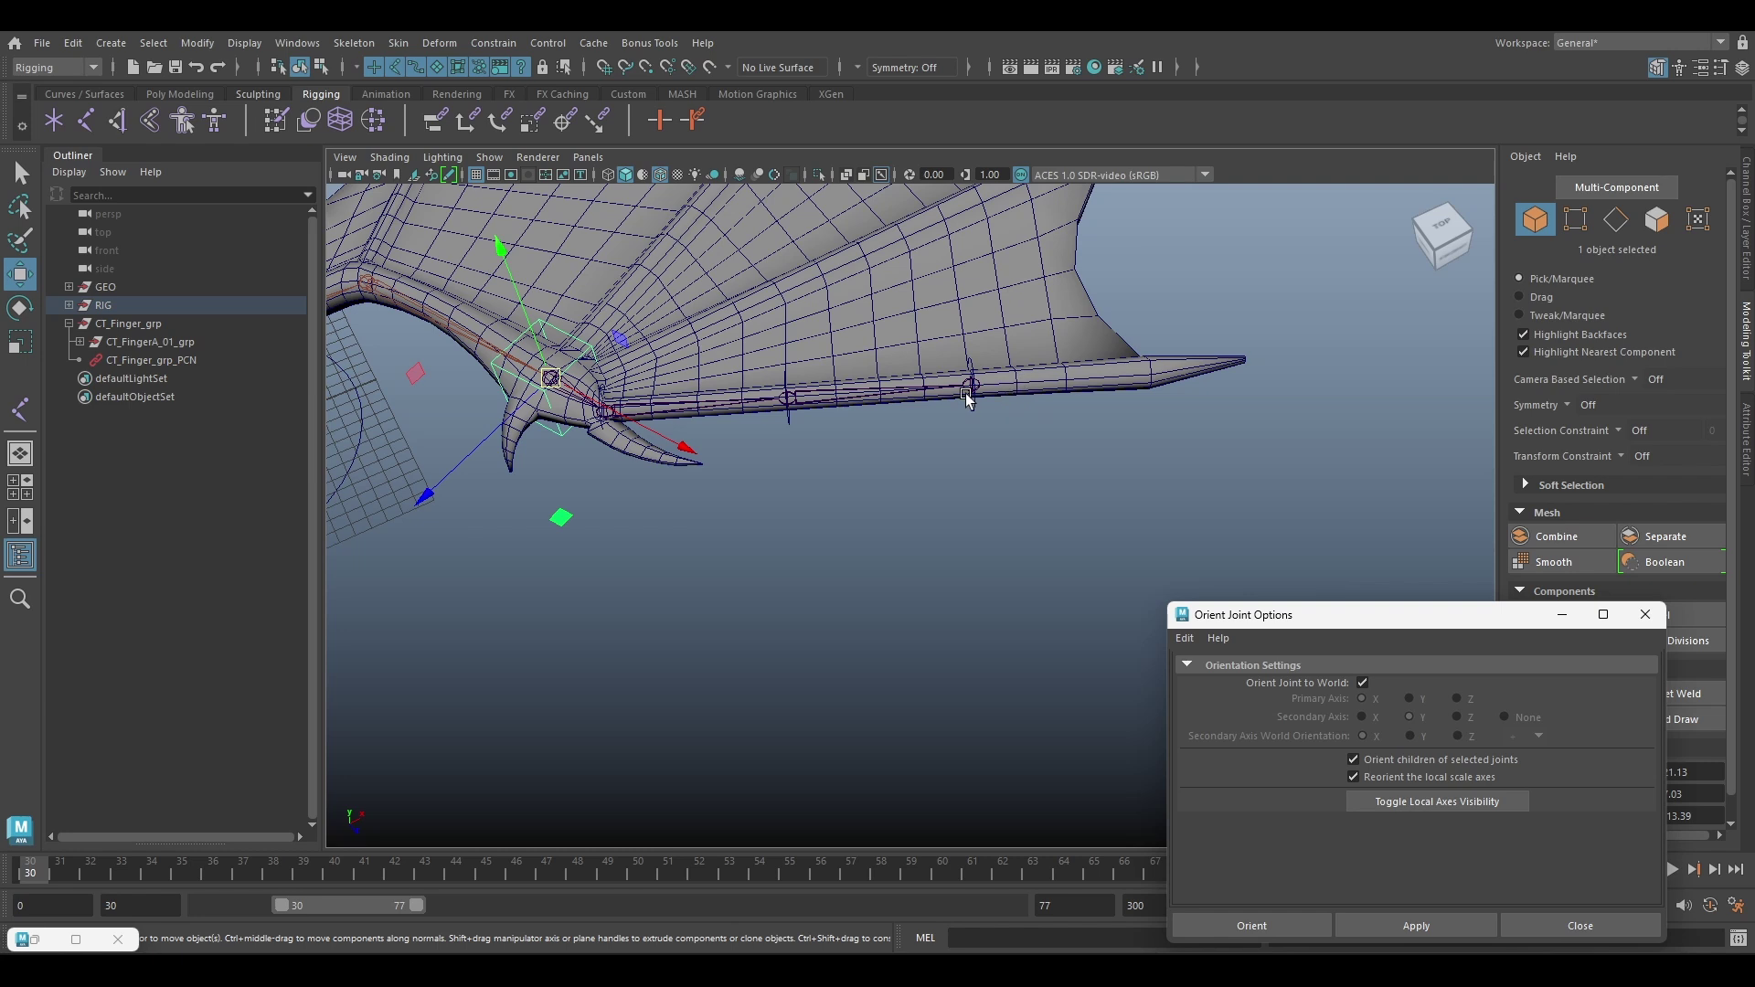
{"action": "left_click", "coordinate": [503, 44]}
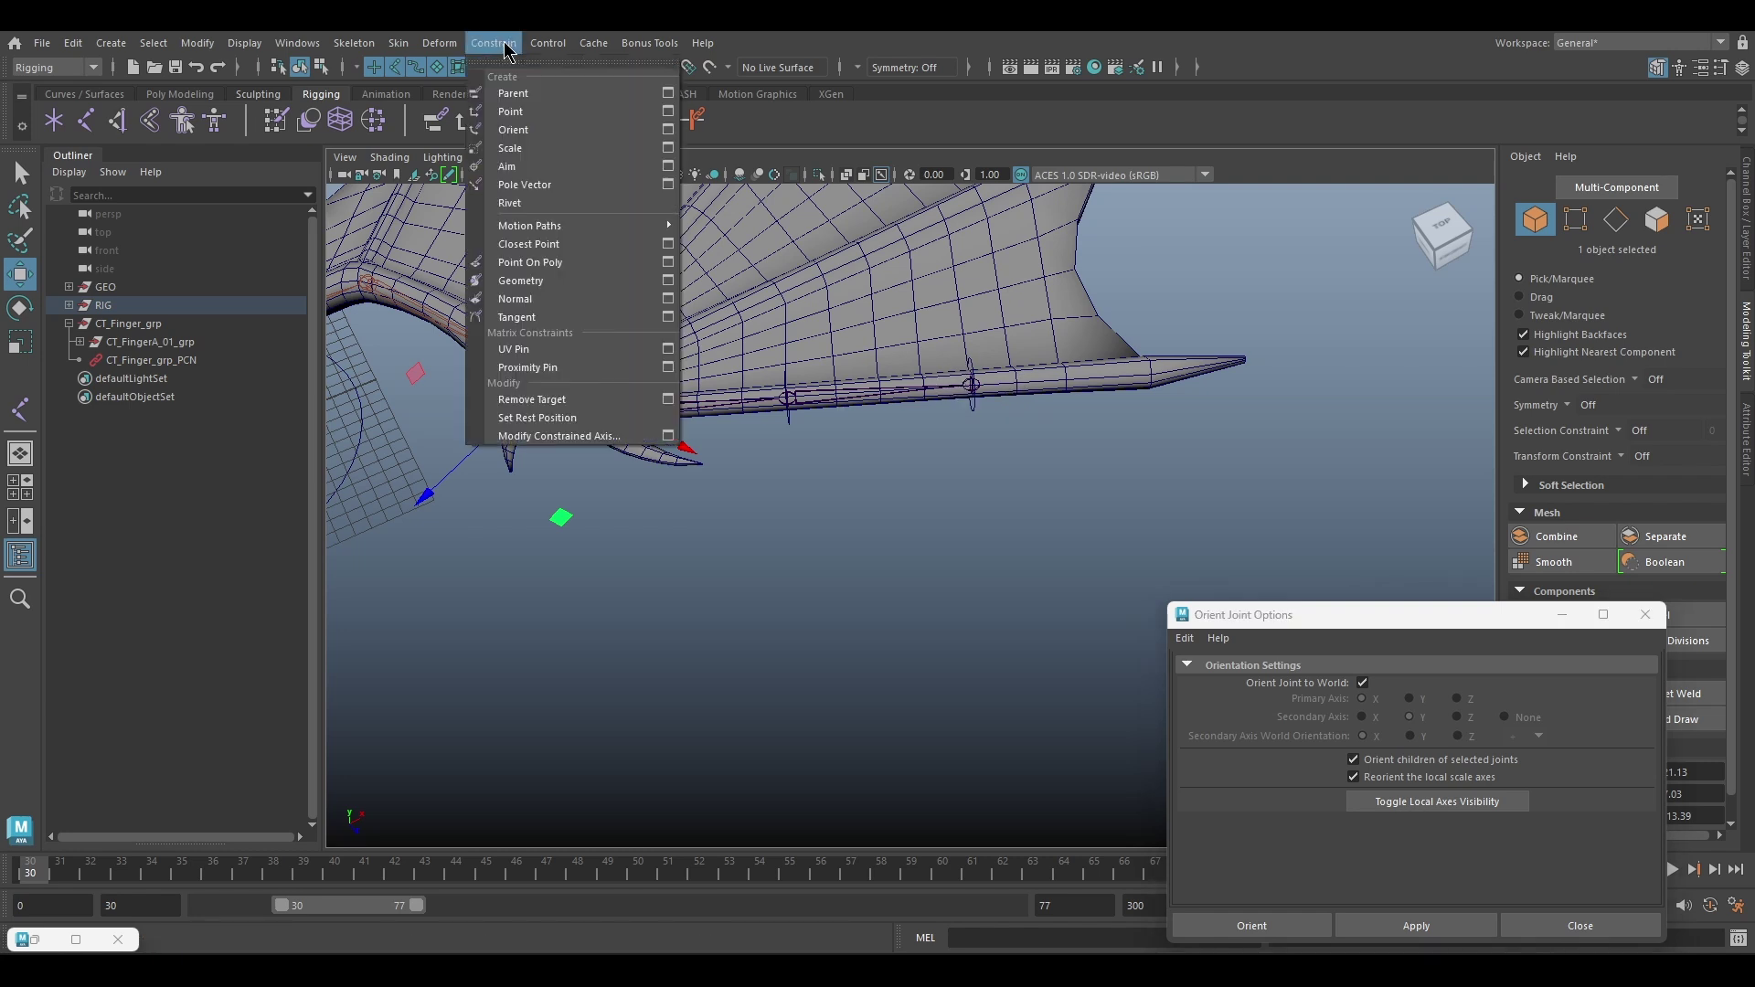
{"action": "left_click", "coordinate": [668, 167]}
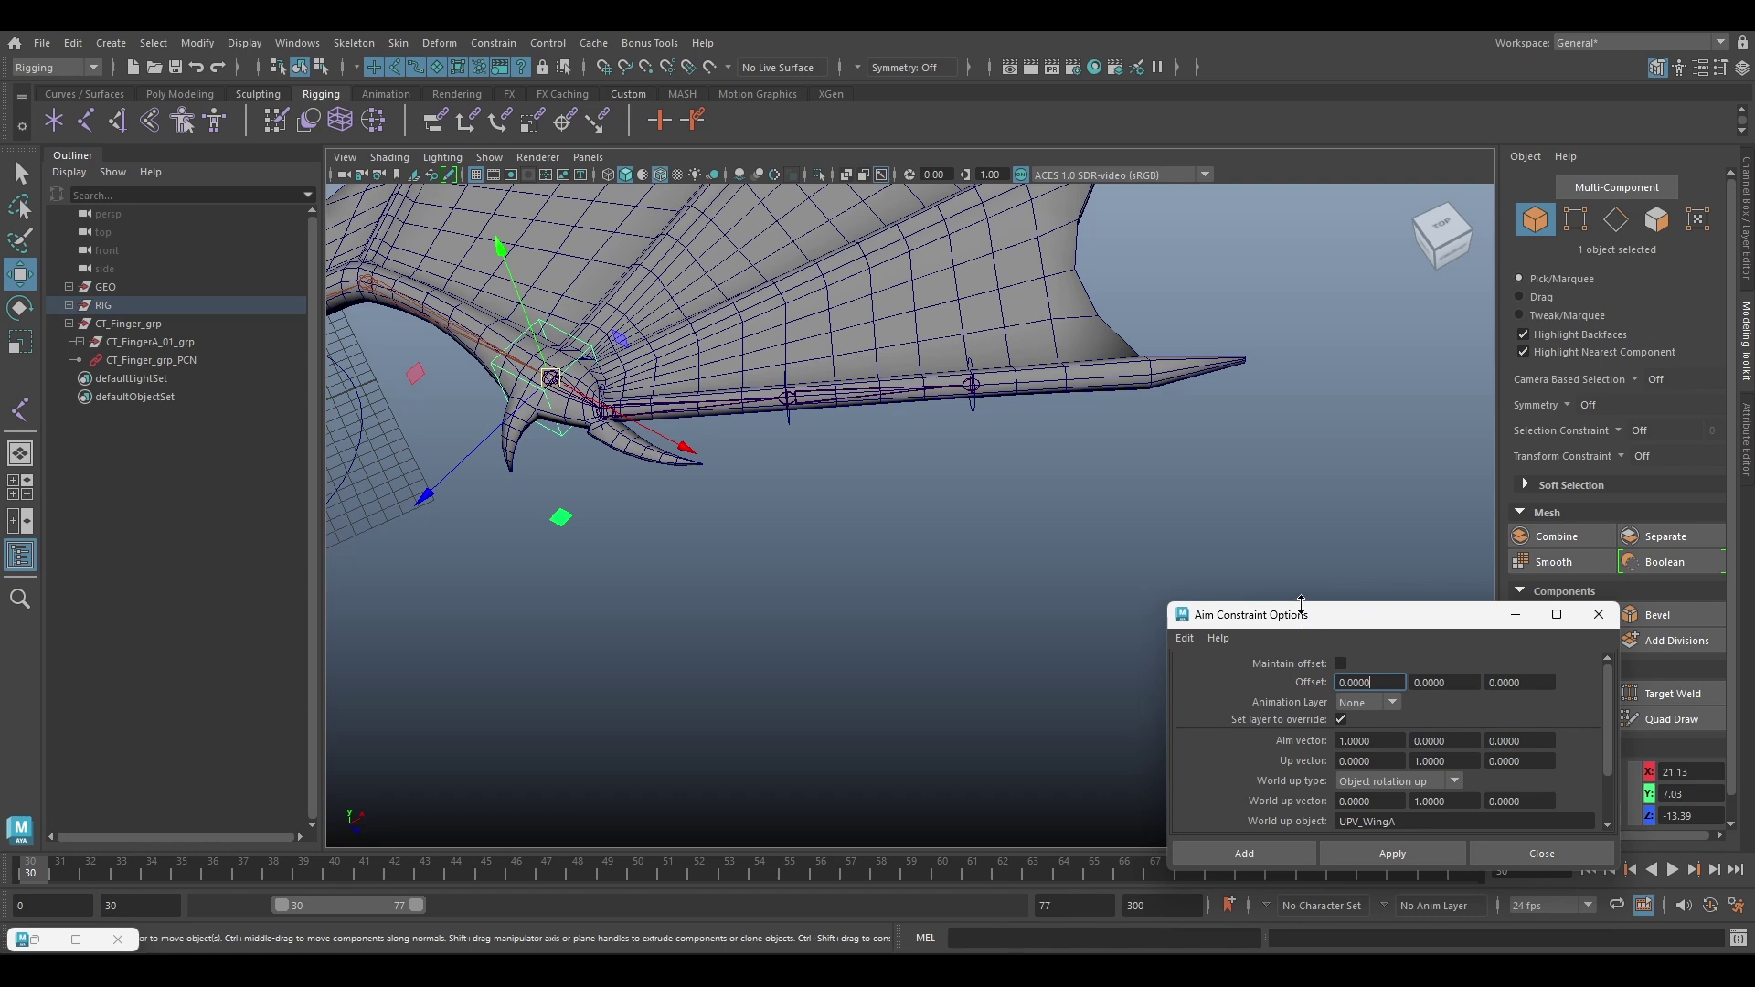
{"action": "left_click_drag", "start_coordinate": [1301, 603], "coordinate": [1301, 490]}
{"action": "left_click", "coordinate": [1185, 524]}
{"action": "left_click", "coordinate": [1194, 546]}
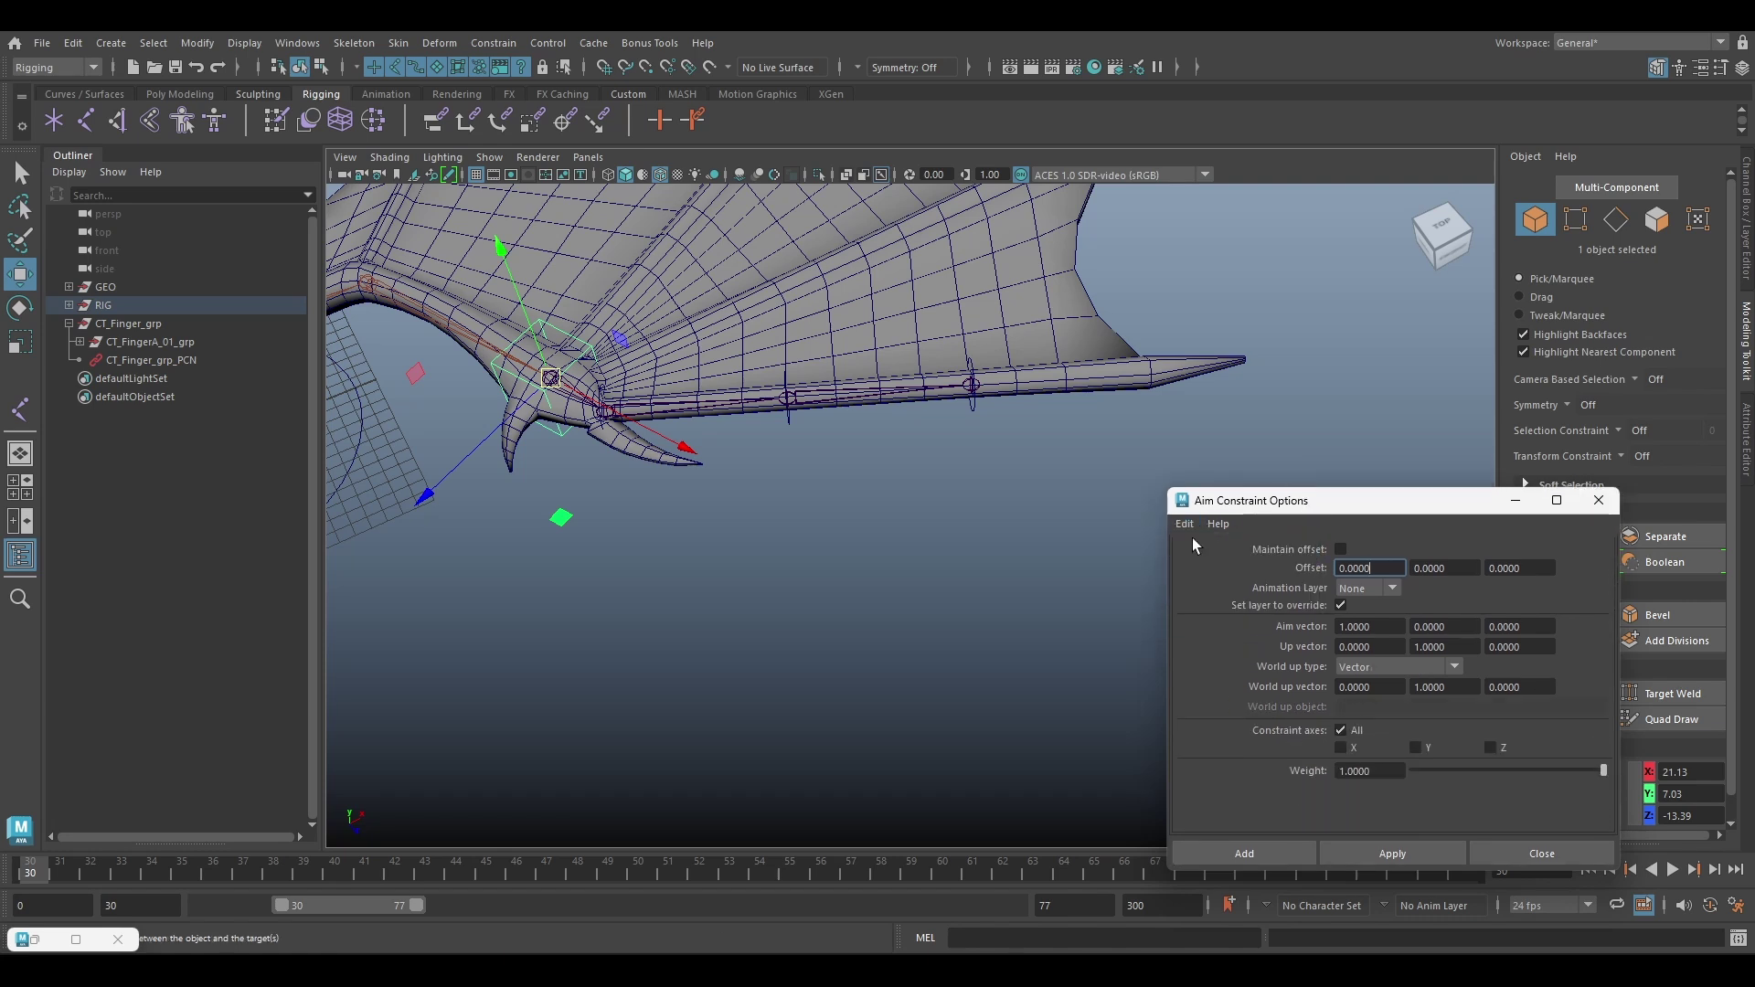
Set the aim constraint's world up type to Object rotation up
{"action": "left_click_drag", "start_coordinate": [1161, 489], "coordinate": [1098, 445]}
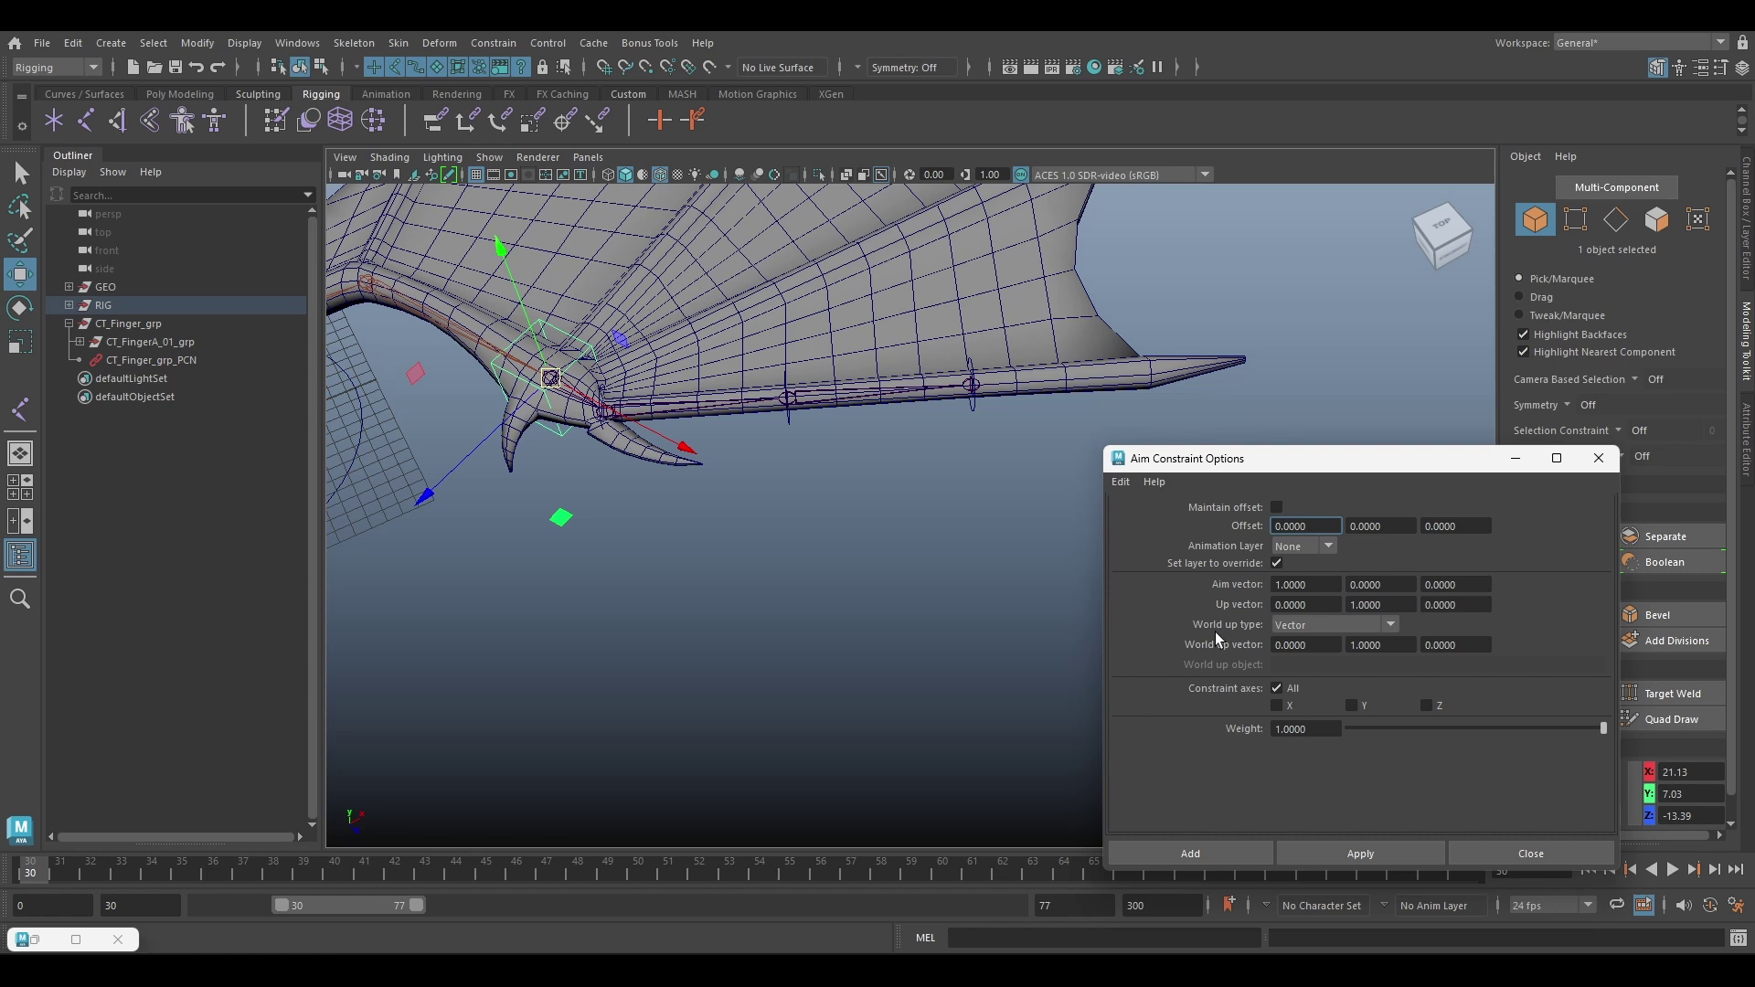
{"action": "left_click", "coordinate": [1280, 626]}
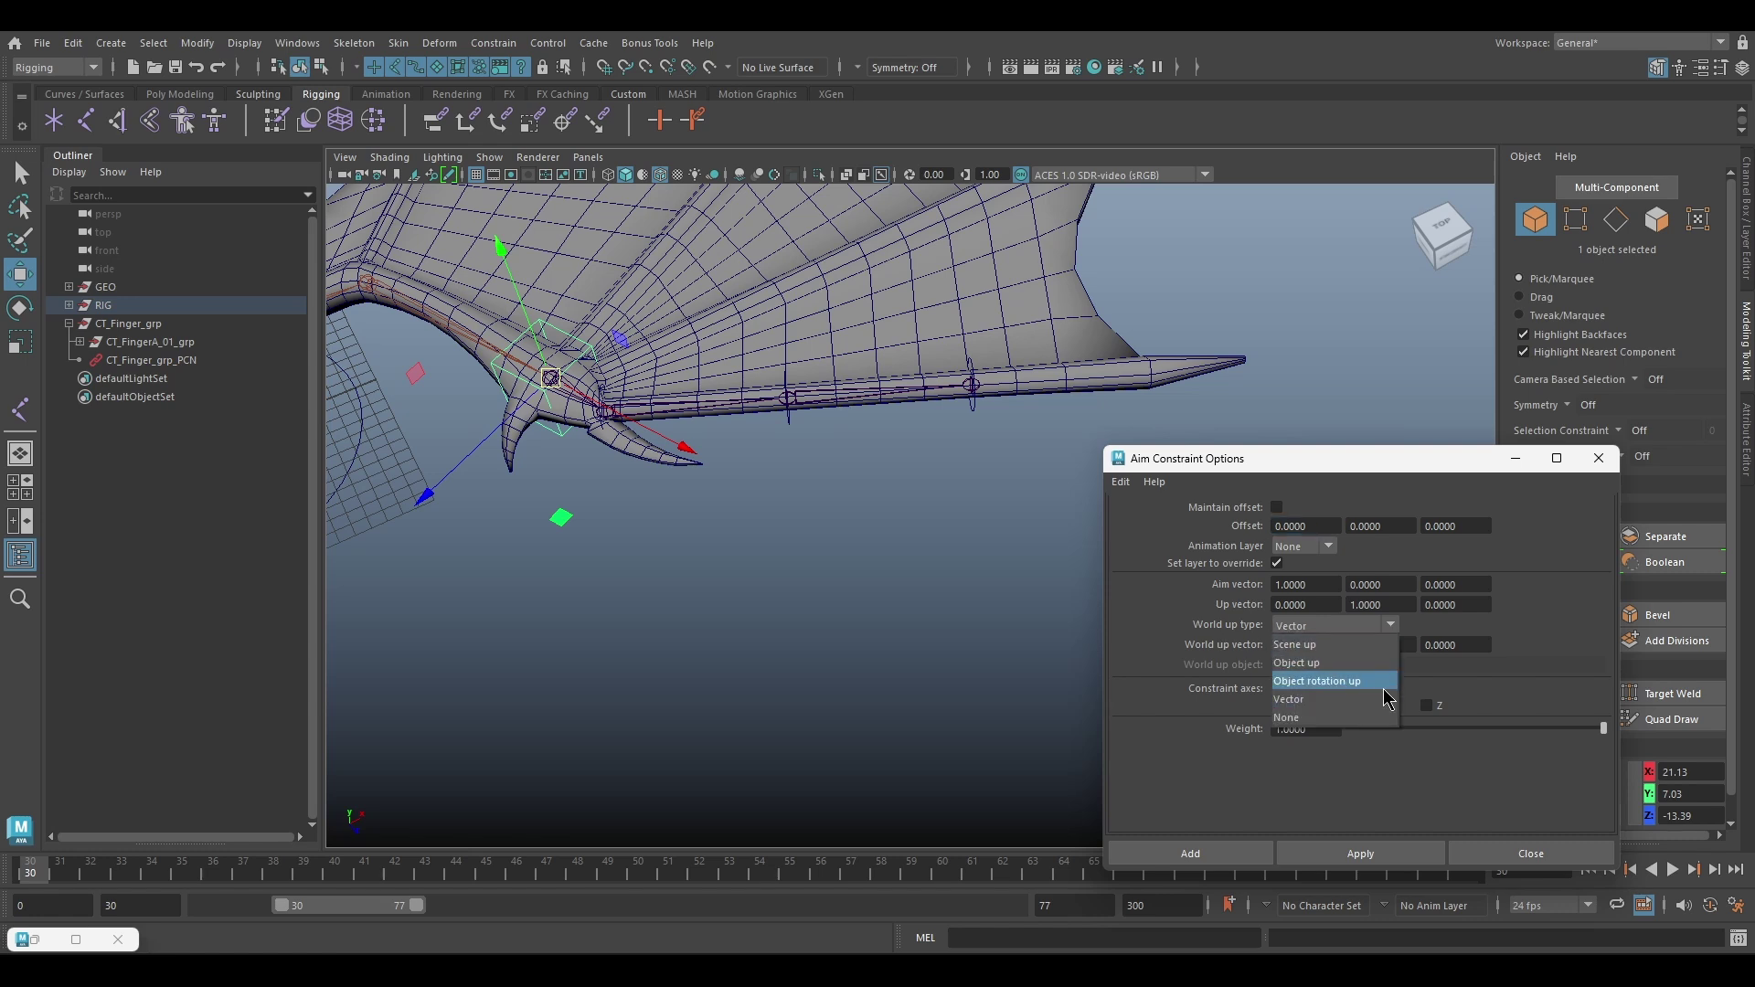
{"action": "left_click", "coordinate": [1383, 687]}
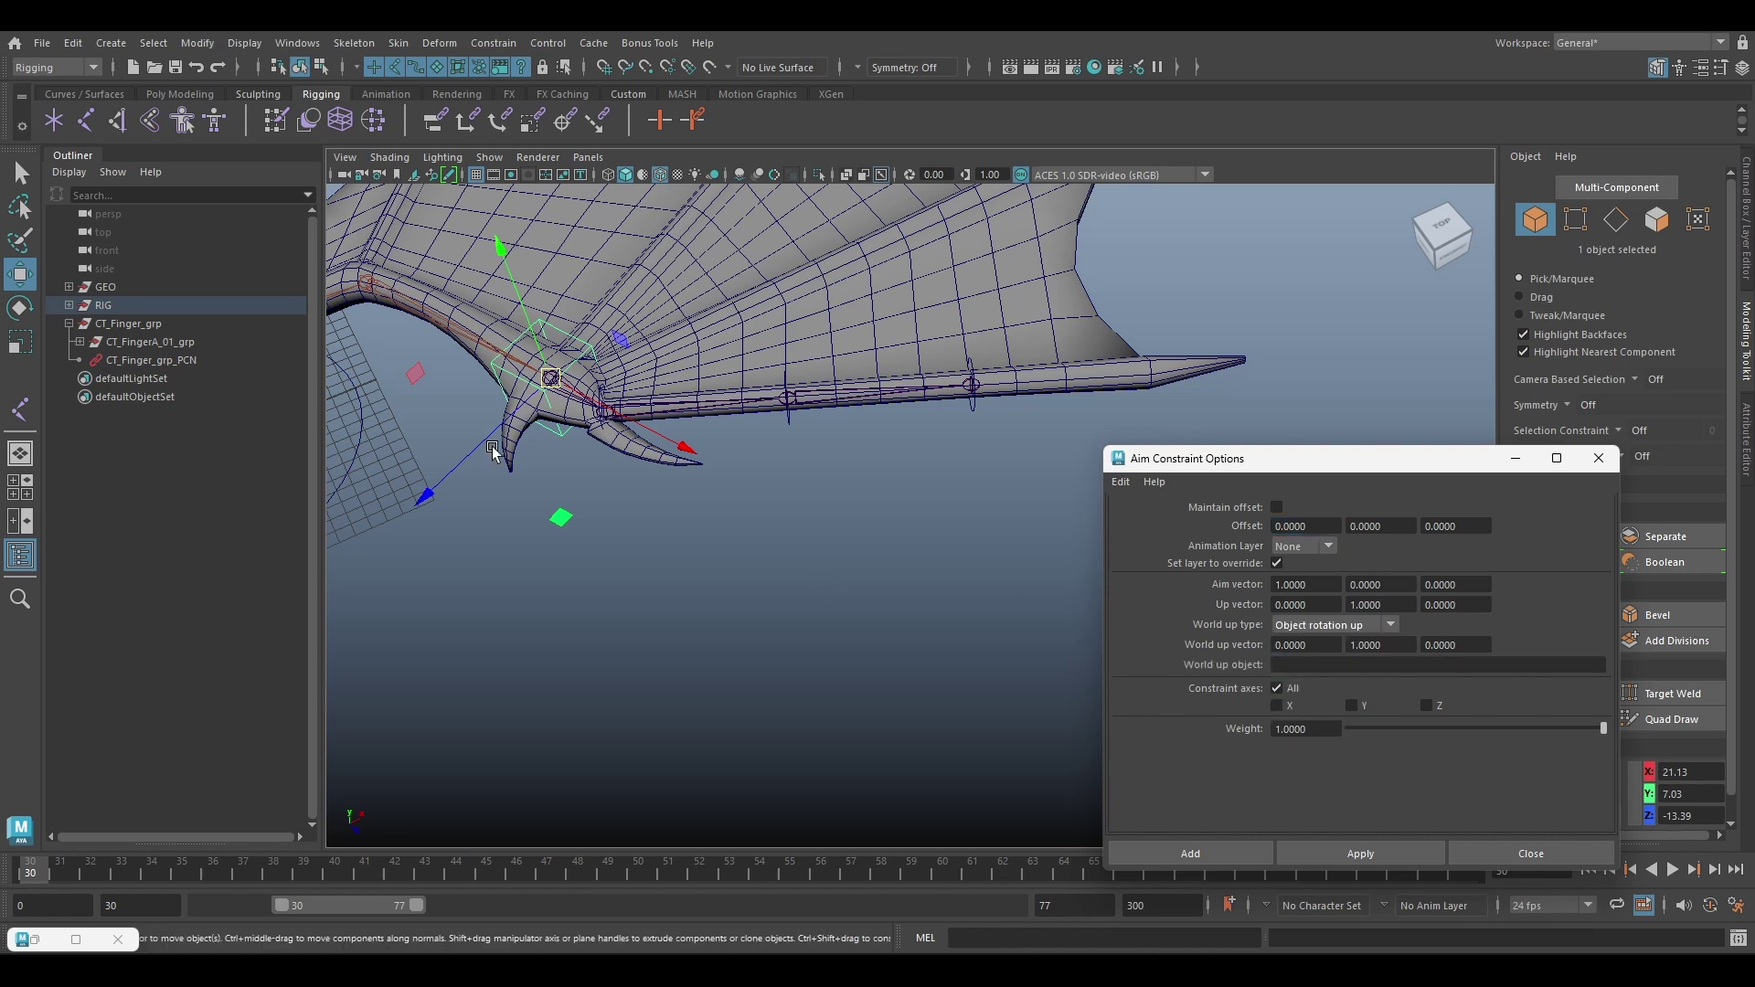
Create a locator and rename it UPV_WingA
{"action": "middle_click_drag", "start_coordinate": [667, 548], "coordinate": [792, 581], "text": "alt"}
{"action": "left_click_drag", "start_coordinate": [792, 578], "coordinate": [658, 549], "text": "alt"}
{"action": "middle_click_drag", "start_coordinate": [658, 548], "coordinate": [779, 583], "text": "alt"}
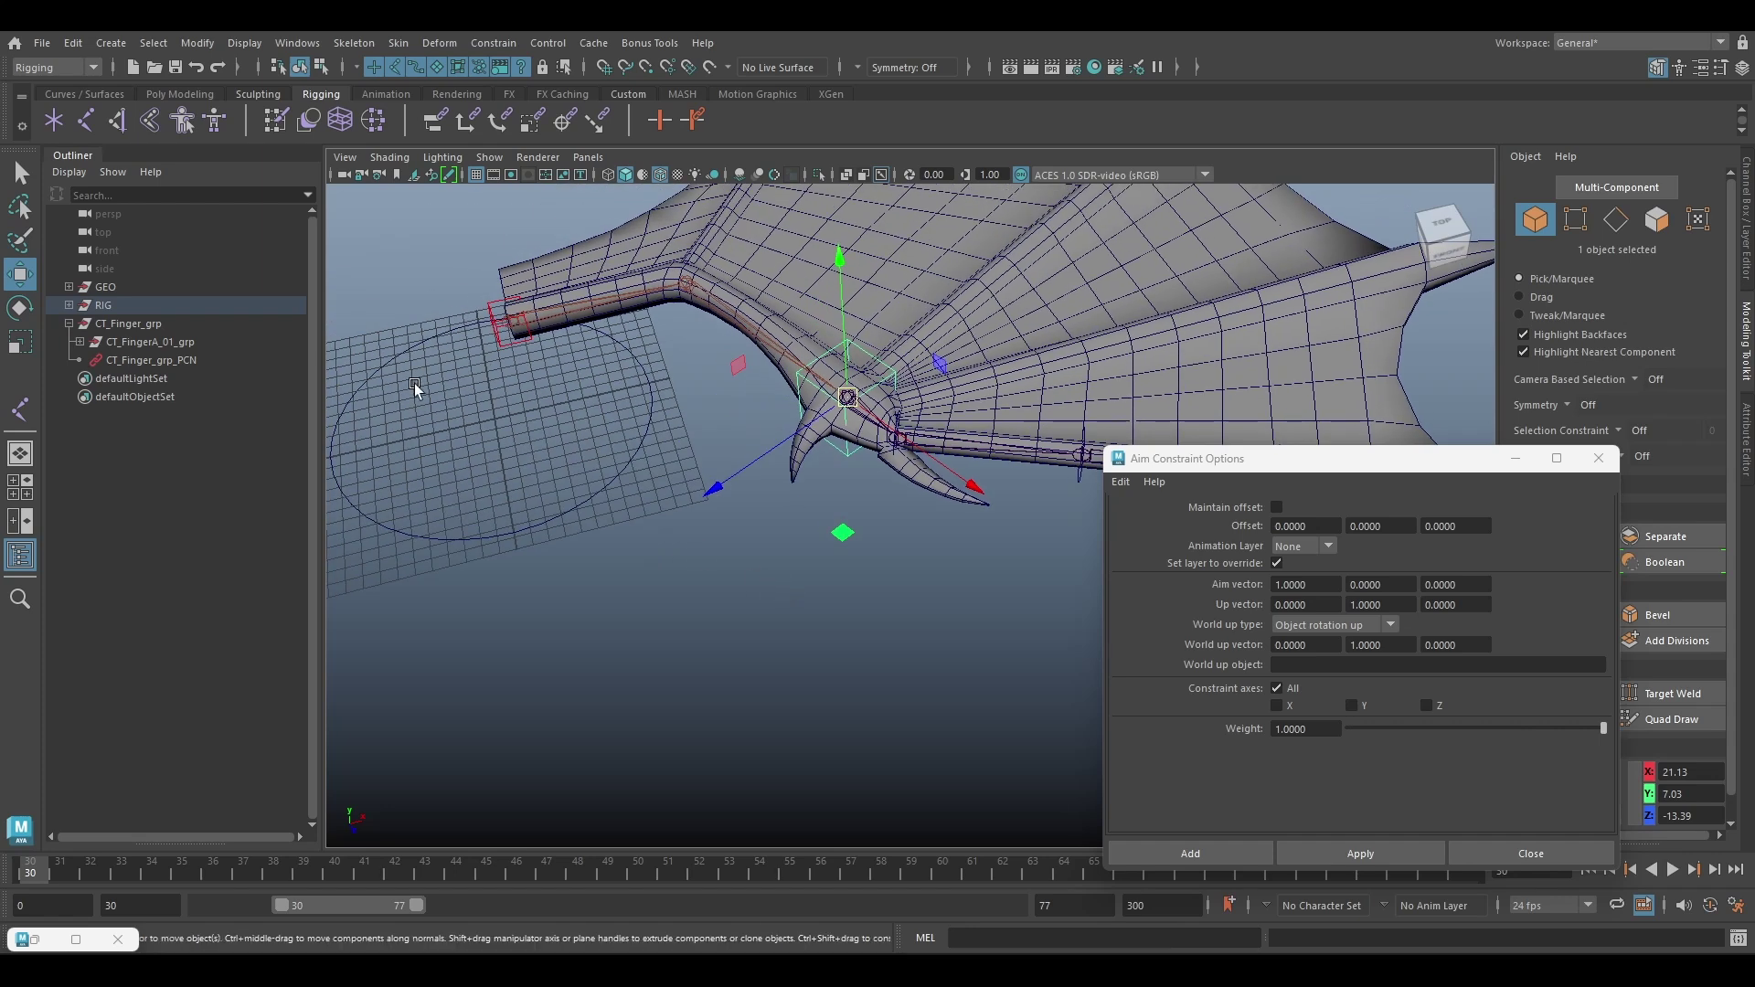
{"action": "left_click", "coordinate": [53, 119]}
{"action": "double_click", "coordinate": [121, 377]}
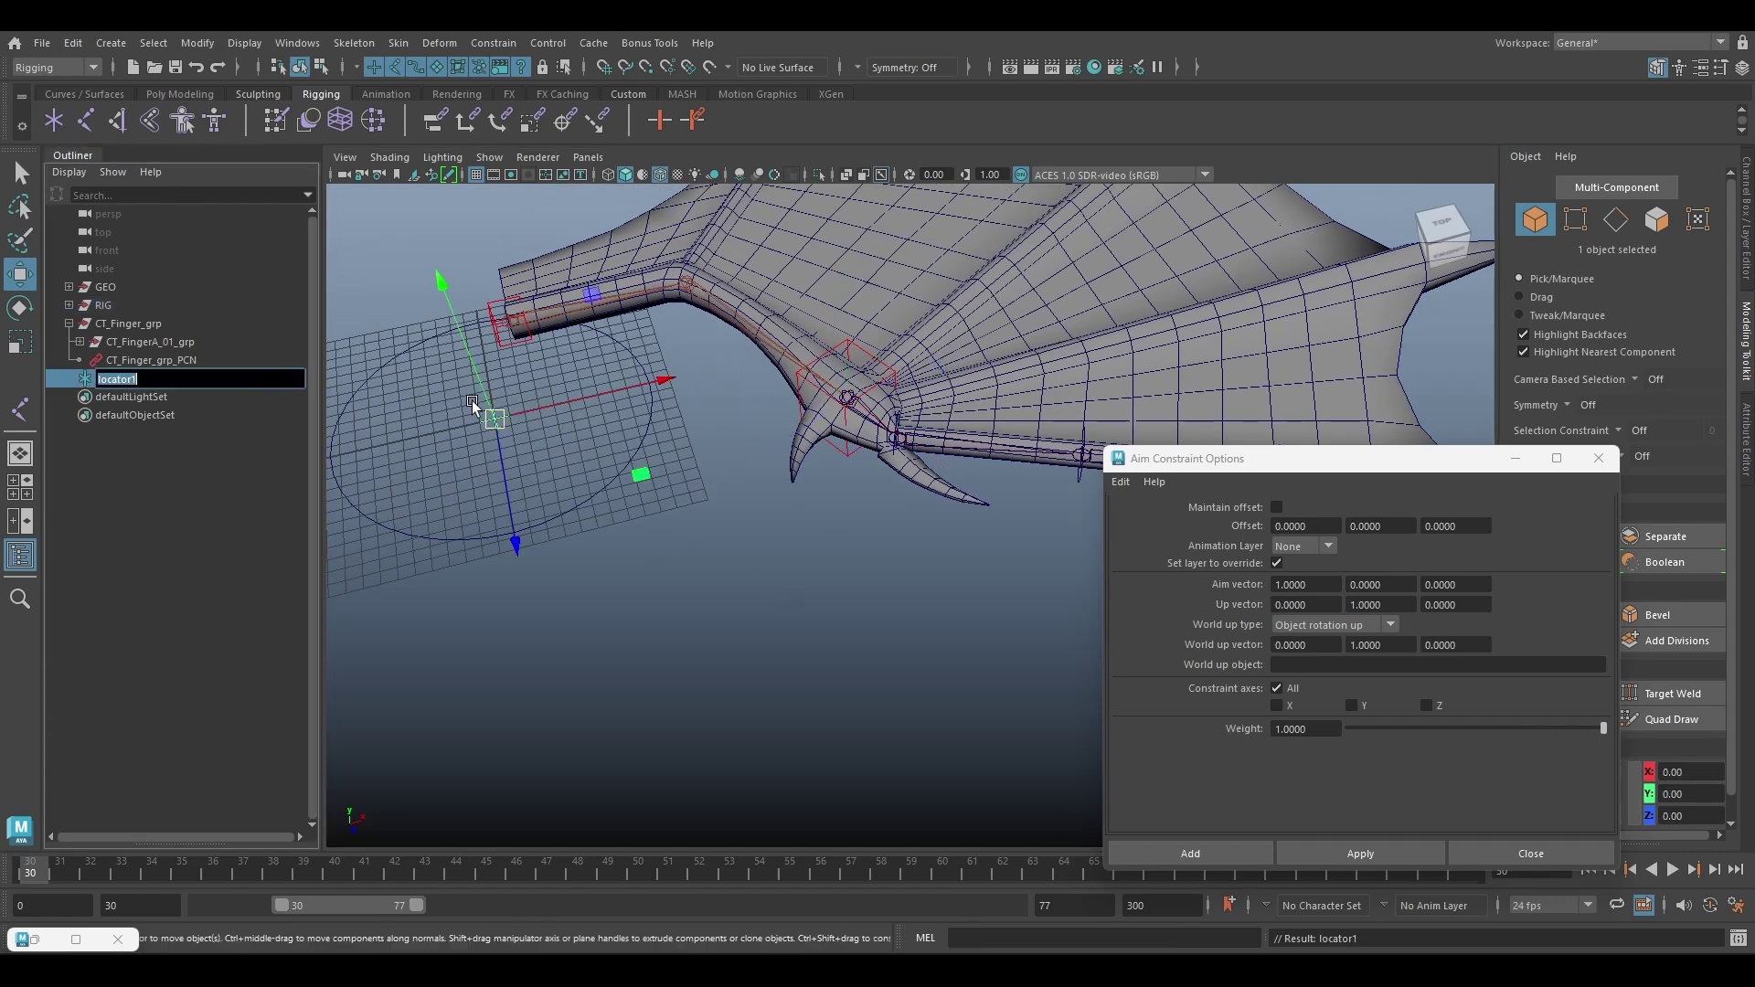
{"action": "type", "text": "uPV_WingA"}
{"action": "key", "text": "Return"}
Snap the UPV_WingA locator to the wrist joint and raise it above the wing to about Y 17.7
{"action": "left_click_drag", "start_coordinate": [520, 431], "coordinate": [572, 416], "text": "alt"}
{"action": "middle_click_drag", "start_coordinate": [572, 416], "coordinate": [655, 405], "text": "alt"}
{"action": "key", "text": "v"}
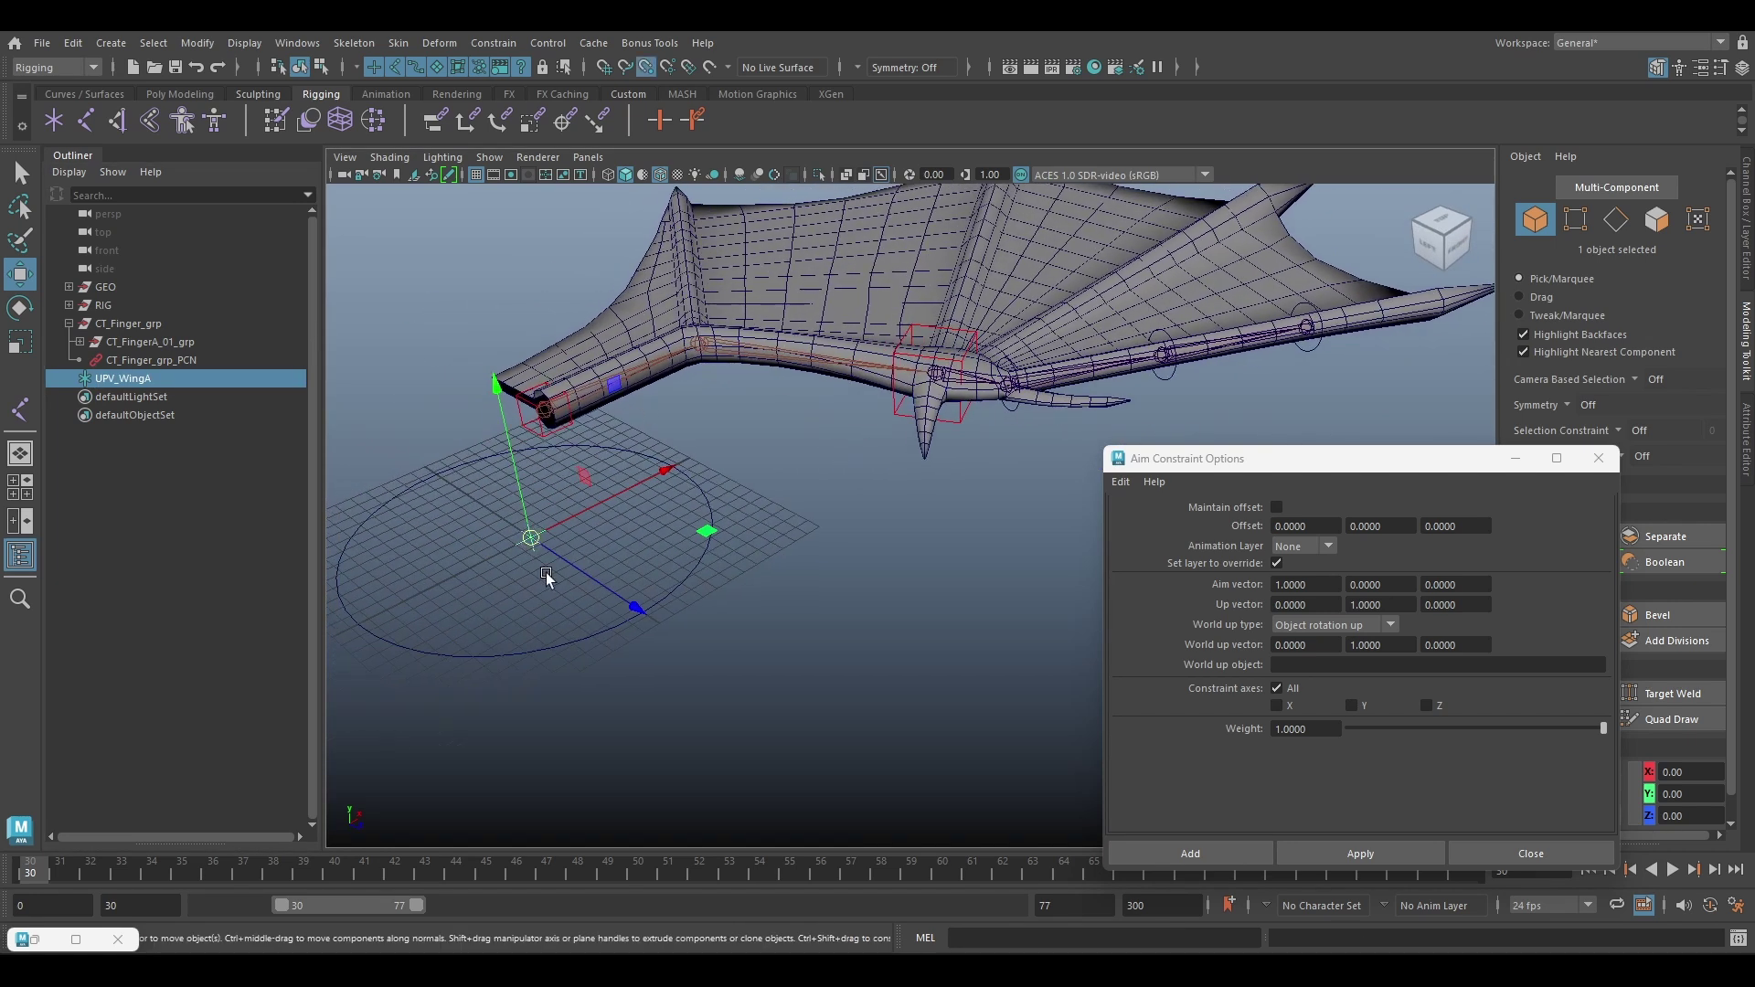
{"action": "left_click_drag", "start_coordinate": [531, 542], "coordinate": [941, 375]}
{"action": "left_click_drag", "start_coordinate": [941, 375], "coordinate": [936, 141], "text": "alt"}
{"action": "middle_click_drag", "start_coordinate": [883, 276], "coordinate": [897, 327], "text": "alt"}
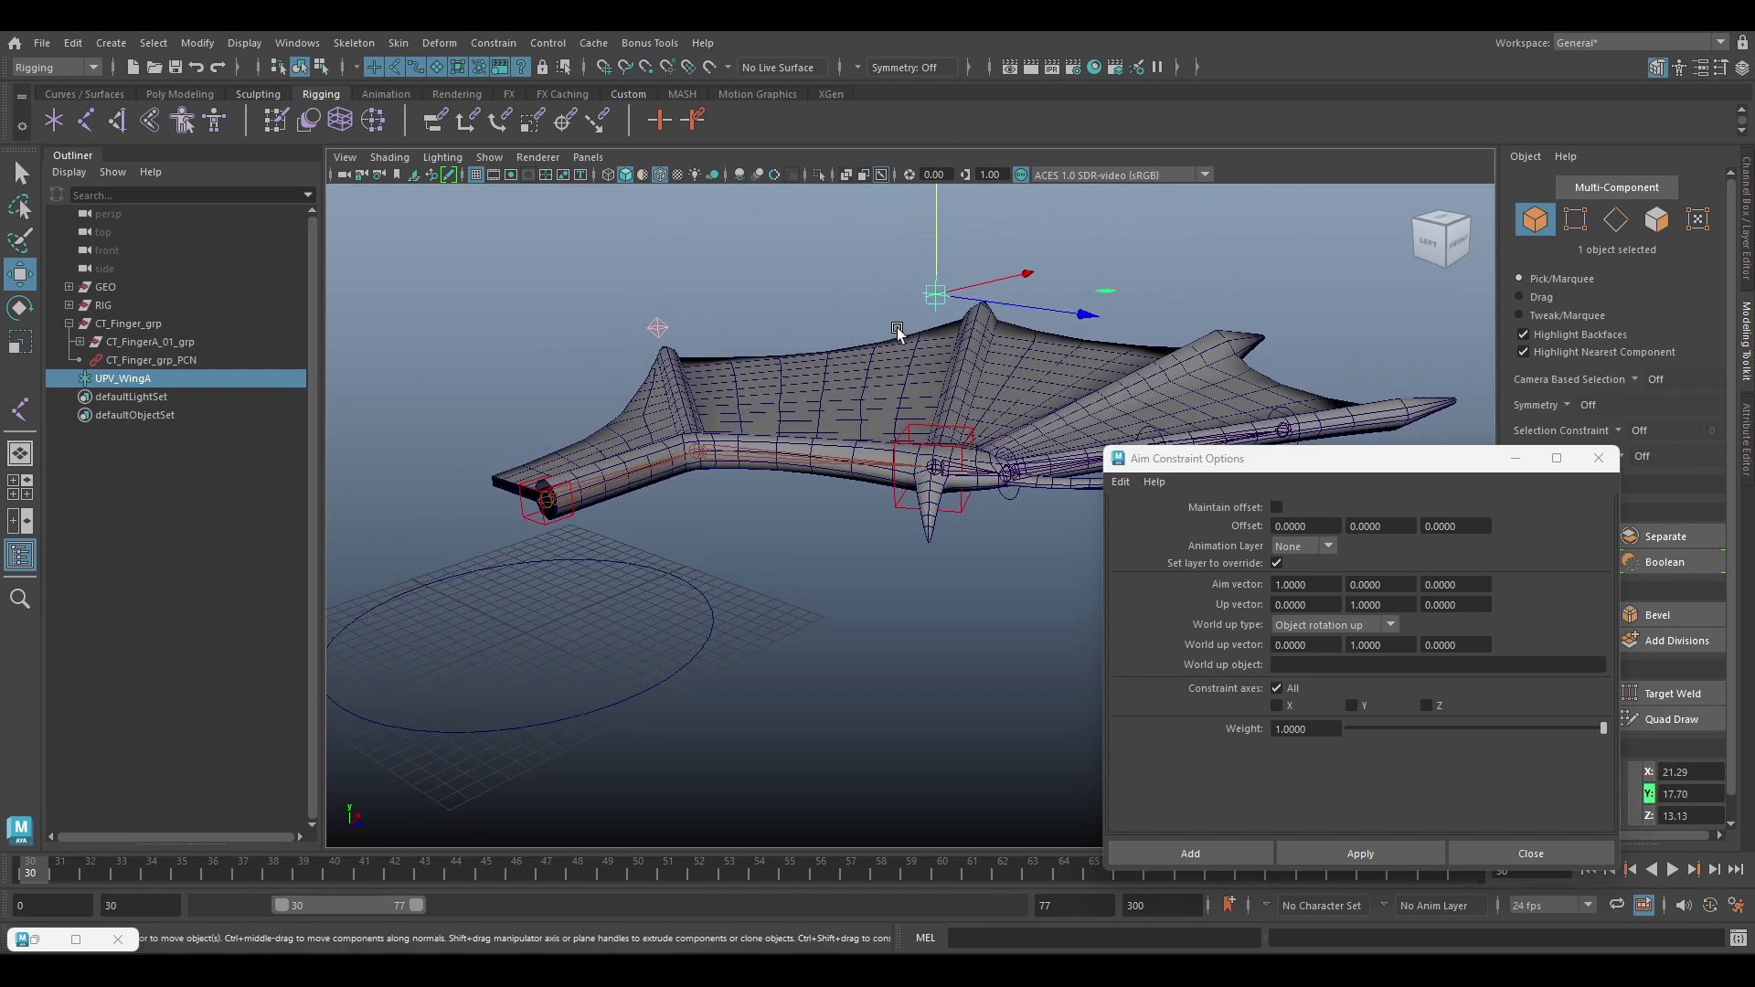
Enter UPV_WingA as the aim constraint's world up object
{"action": "double_click", "coordinate": [153, 378]}
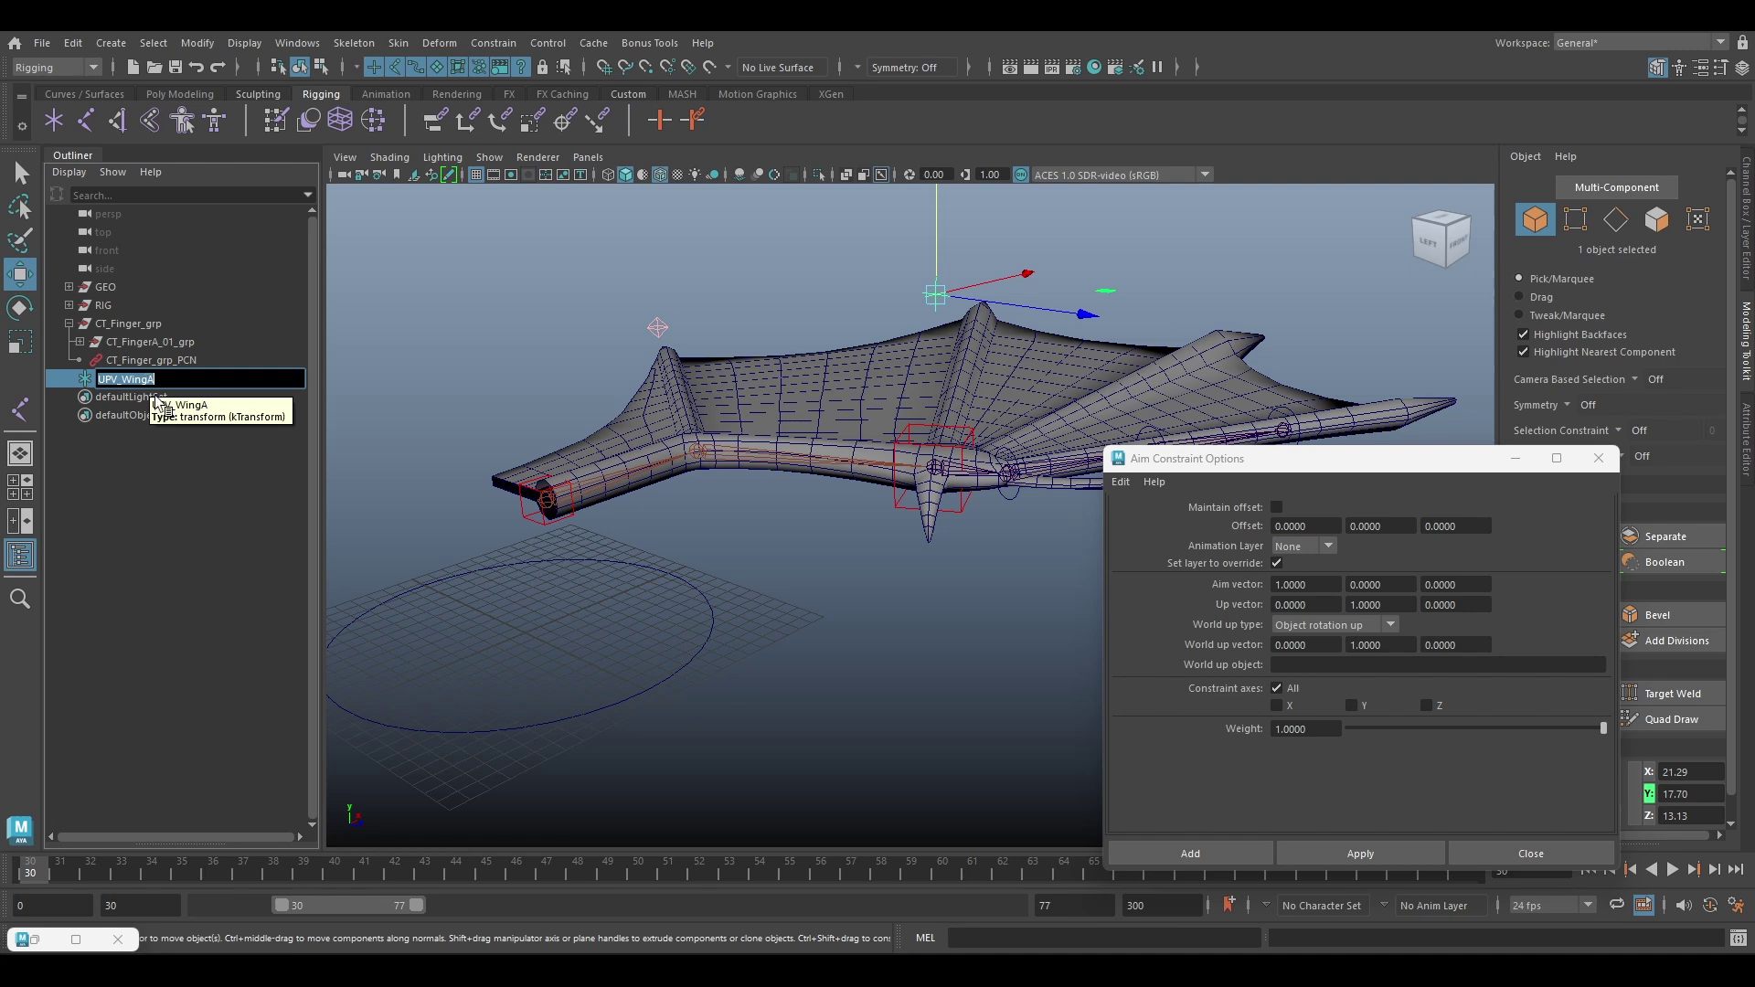
{"action": "left_click", "coordinate": [913, 658]}
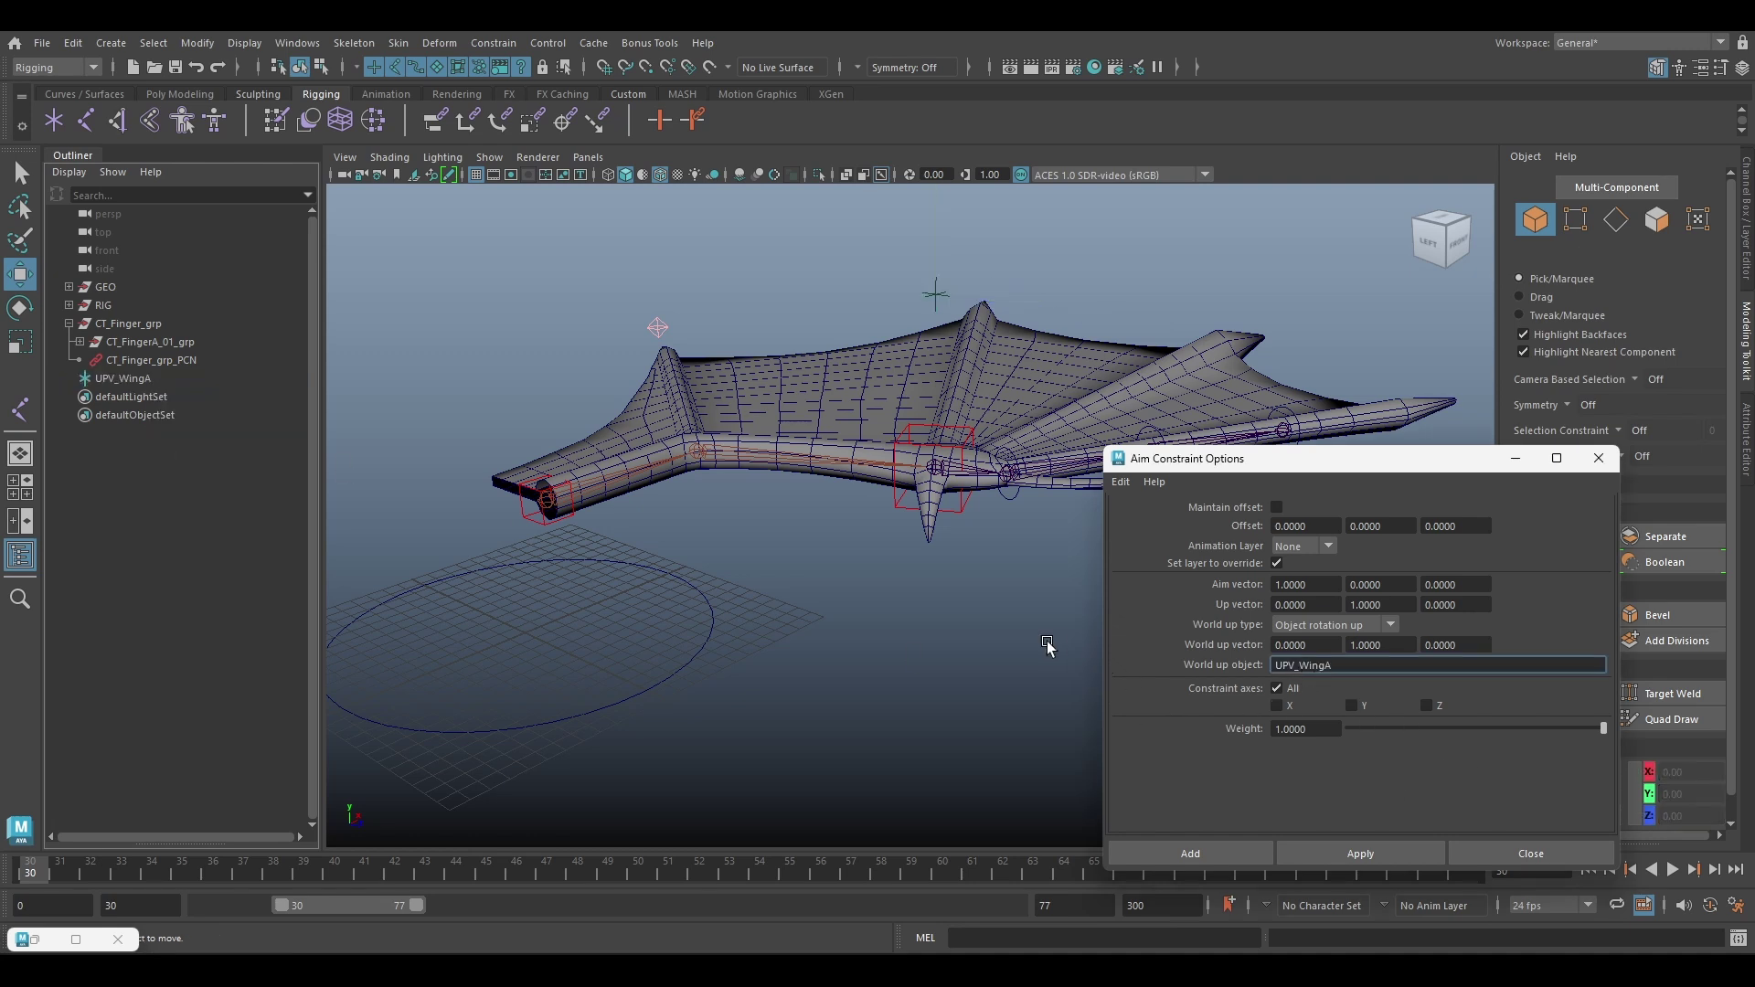
Duplicate CT_FingerA_03_grp, unparent the copy to the top level of the scene, and rename it CT_FingerA_Aim_grp
{"action": "left_click_drag", "start_coordinate": [870, 596], "coordinate": [910, 443], "text": "alt"}
{"action": "left_click", "coordinate": [900, 437]}
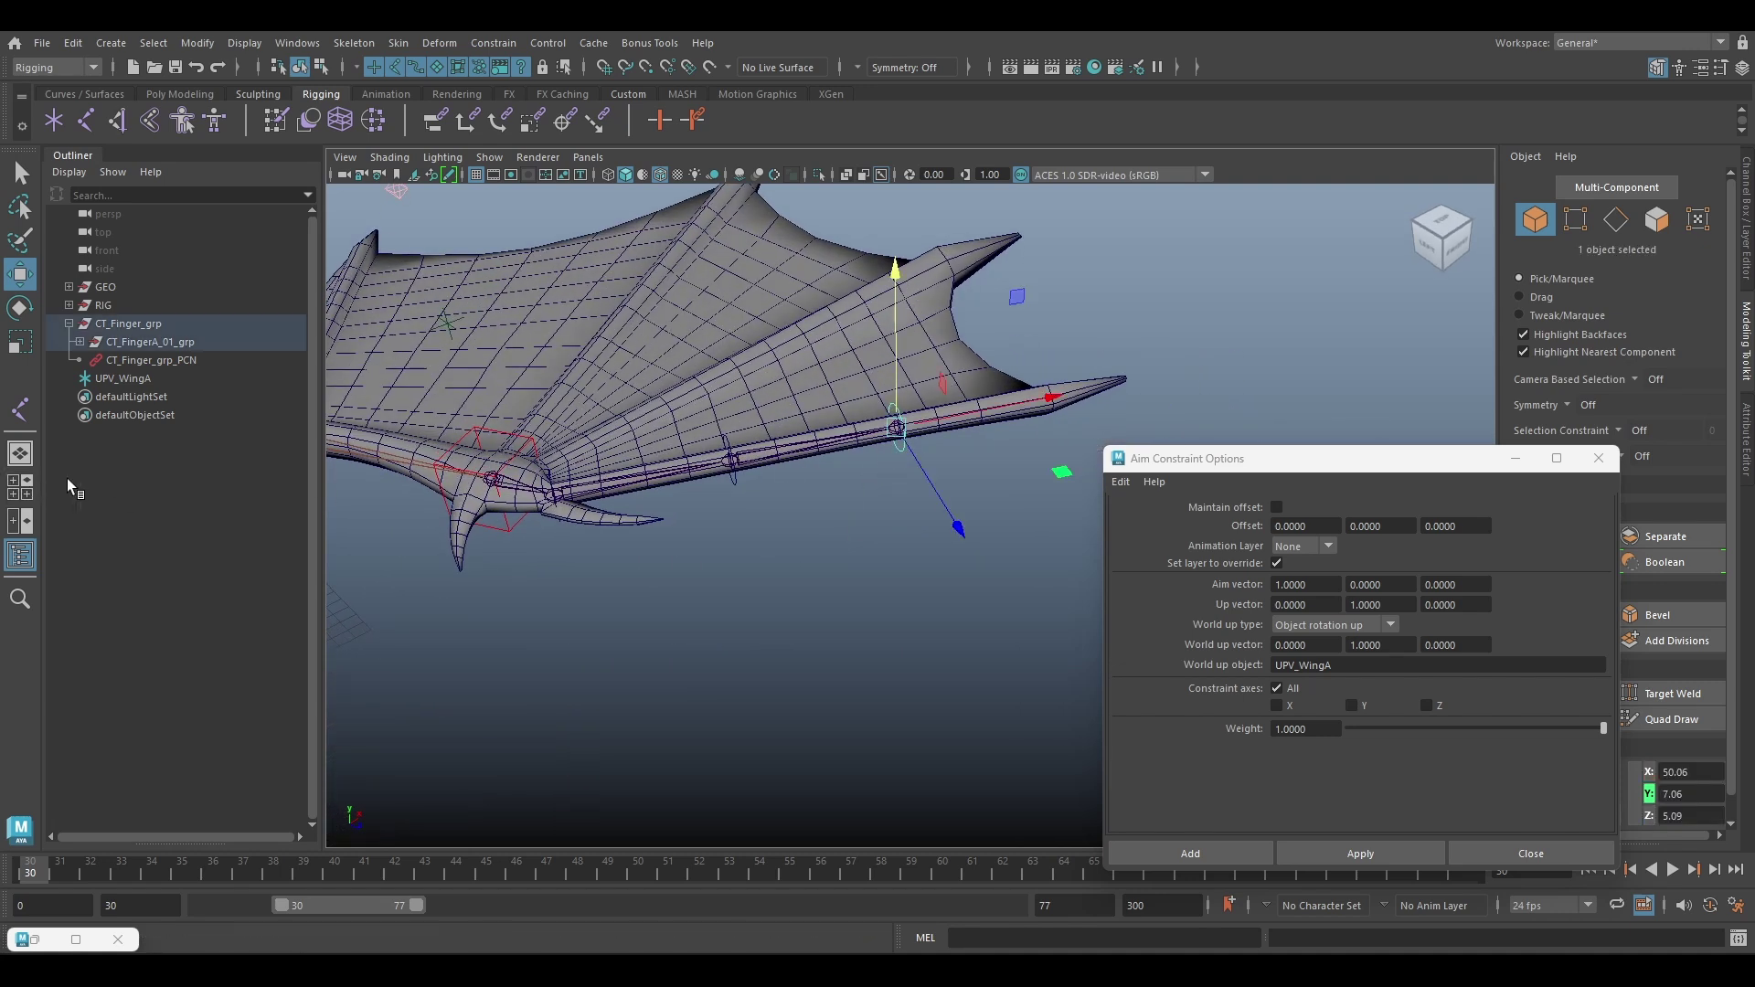
{"action": "key", "text": "f"}
{"action": "left_click", "coordinate": [191, 418]}
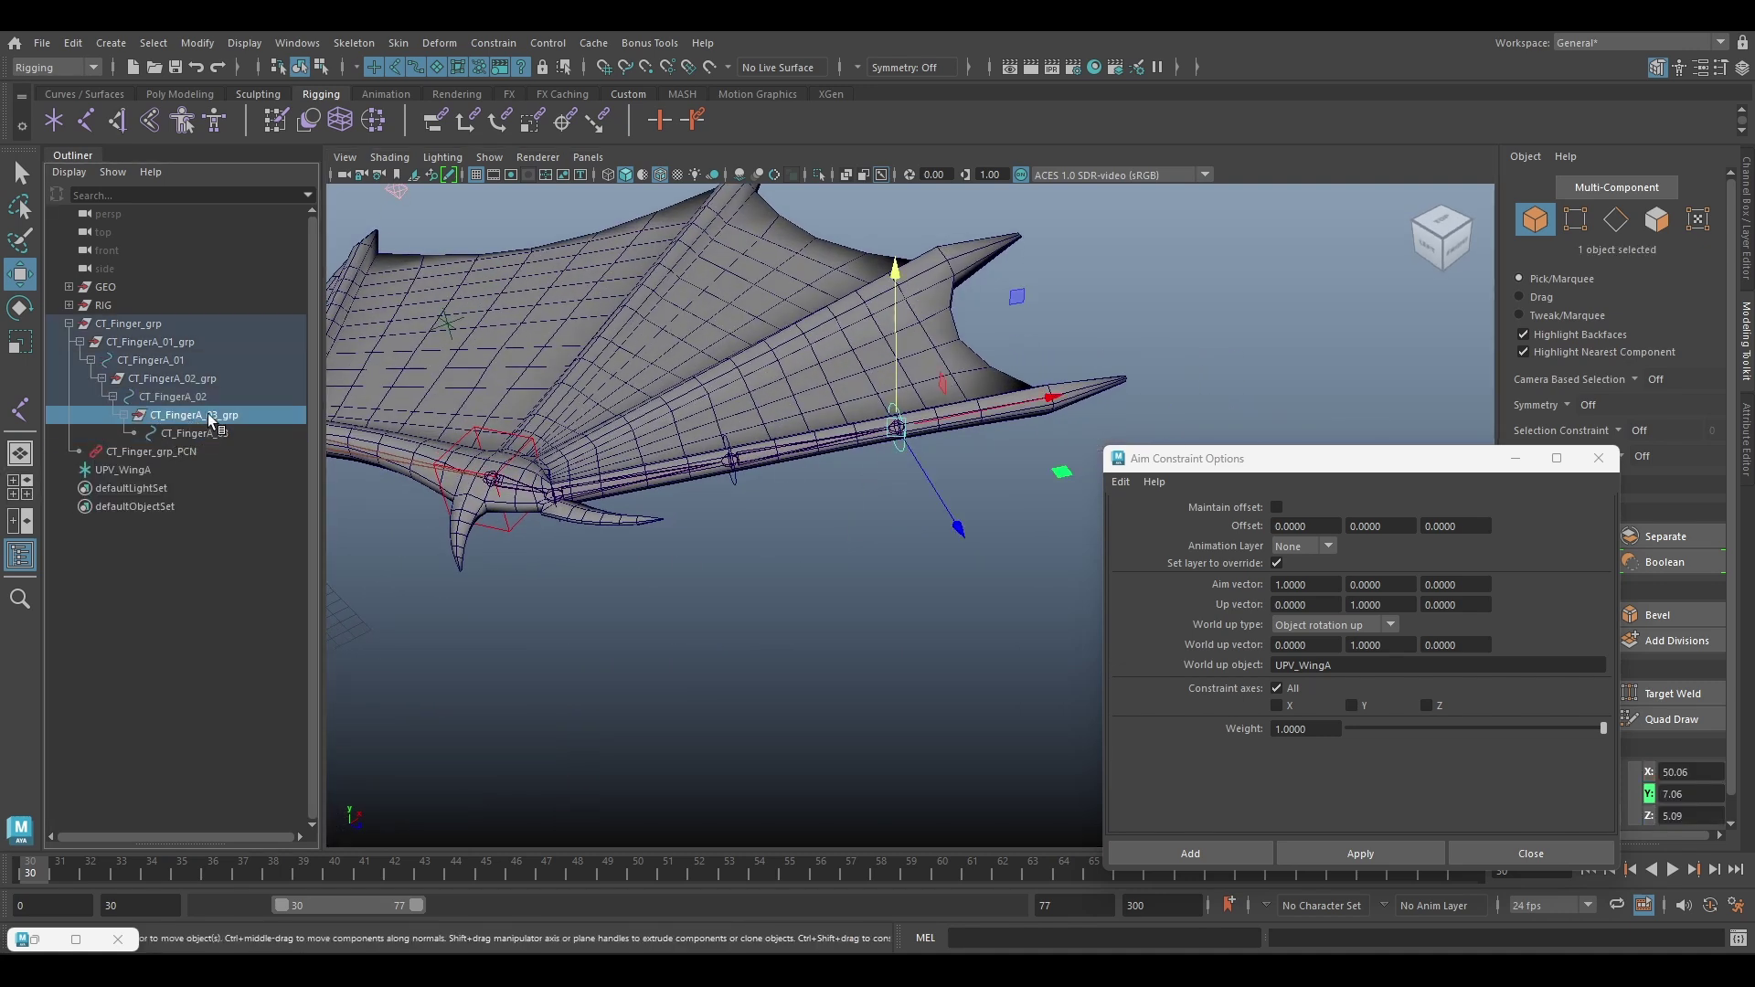
{"action": "key", "text": "ctrl+d"}
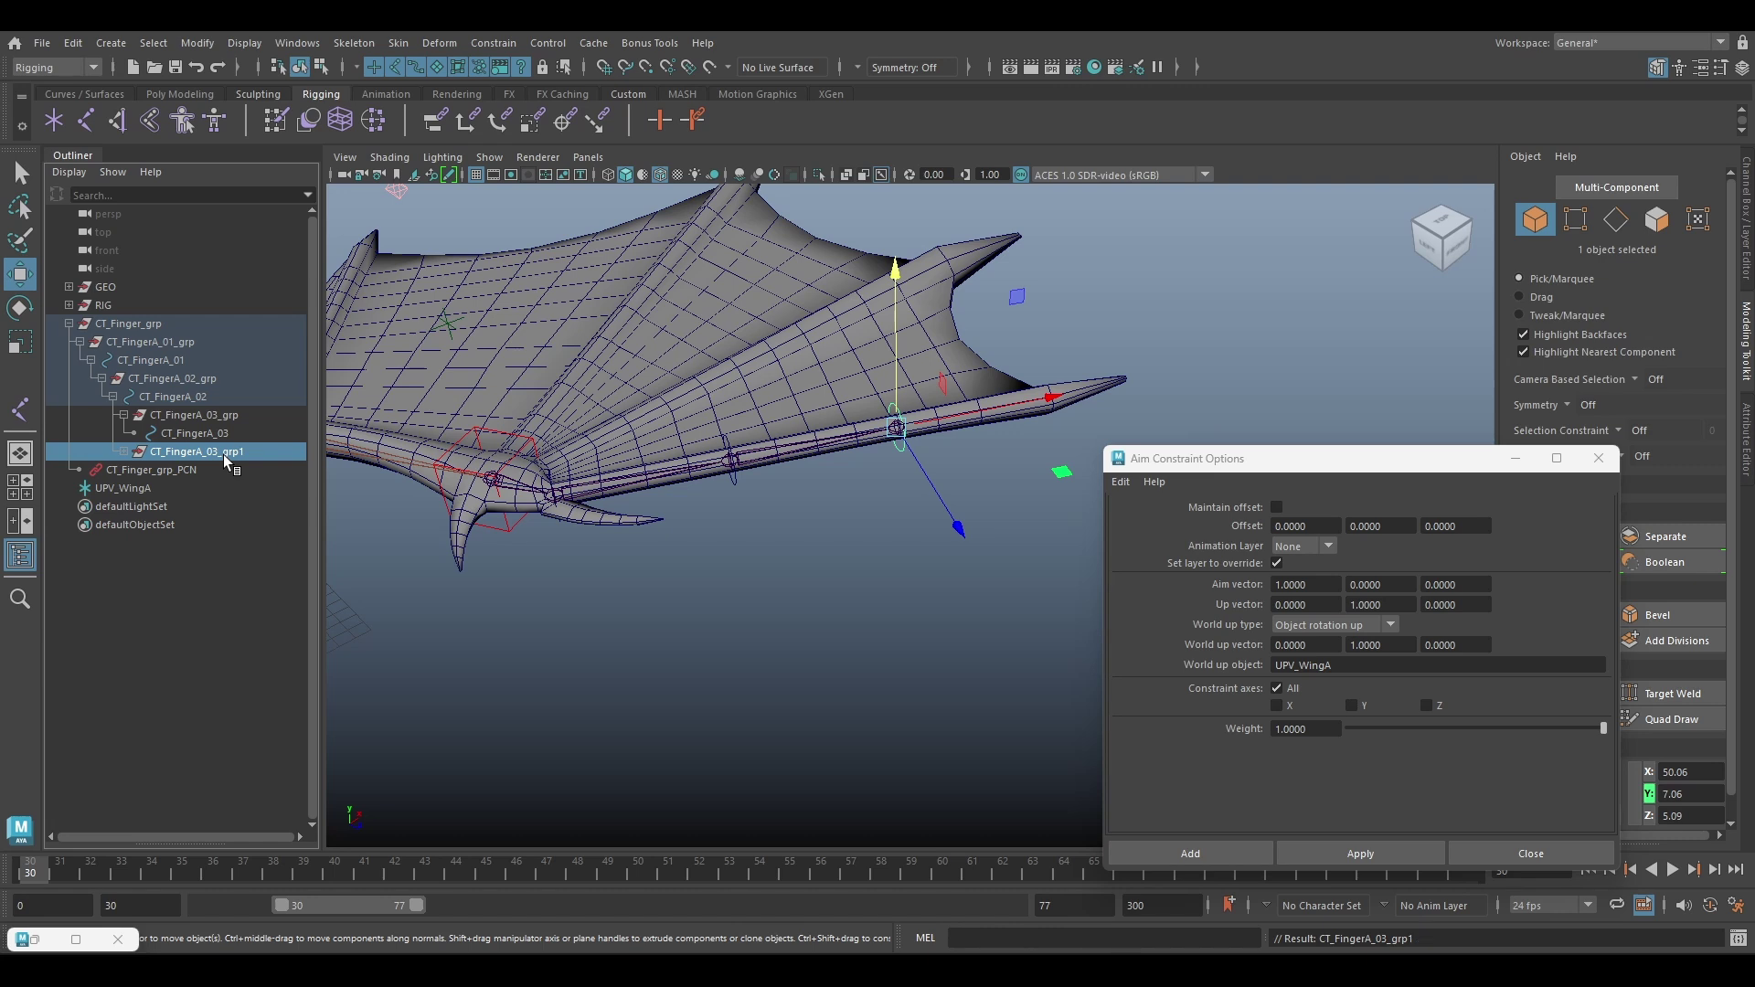
{"action": "middle_click_drag", "start_coordinate": [223, 454], "coordinate": [150, 490]}
{"action": "double_click", "coordinate": [220, 488]}
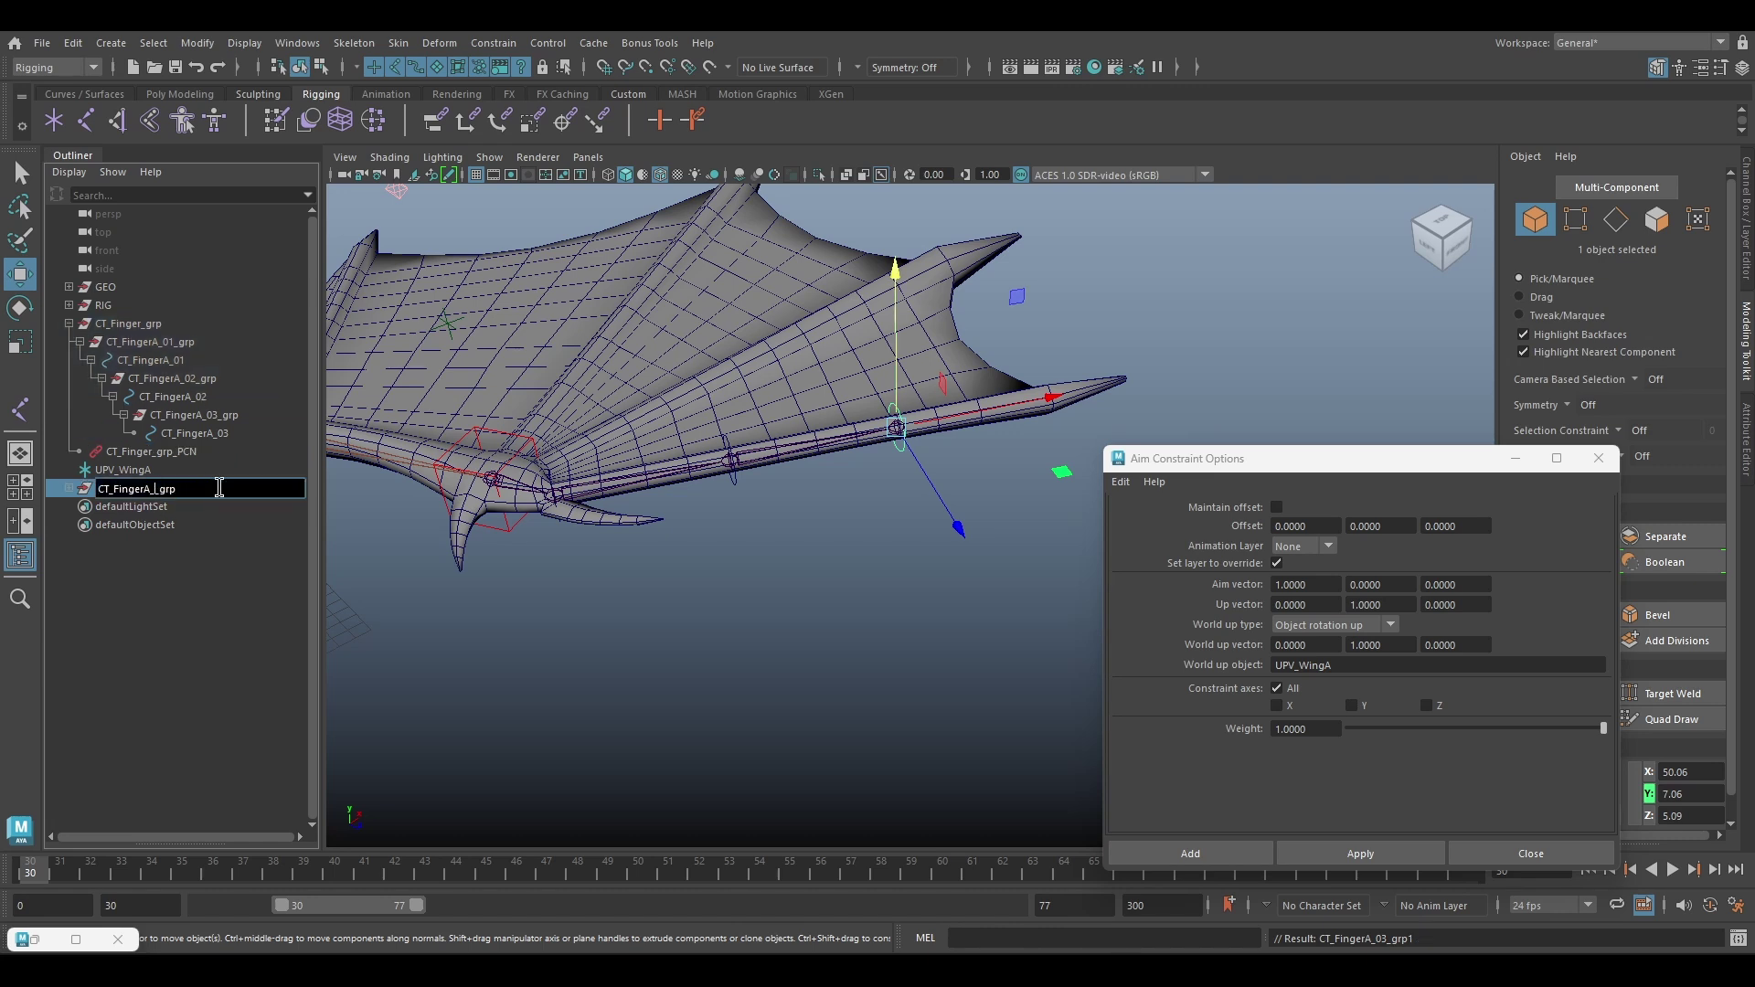
{"action": "type", "text": "Aim_"}
{"action": "key", "text": "Return"}
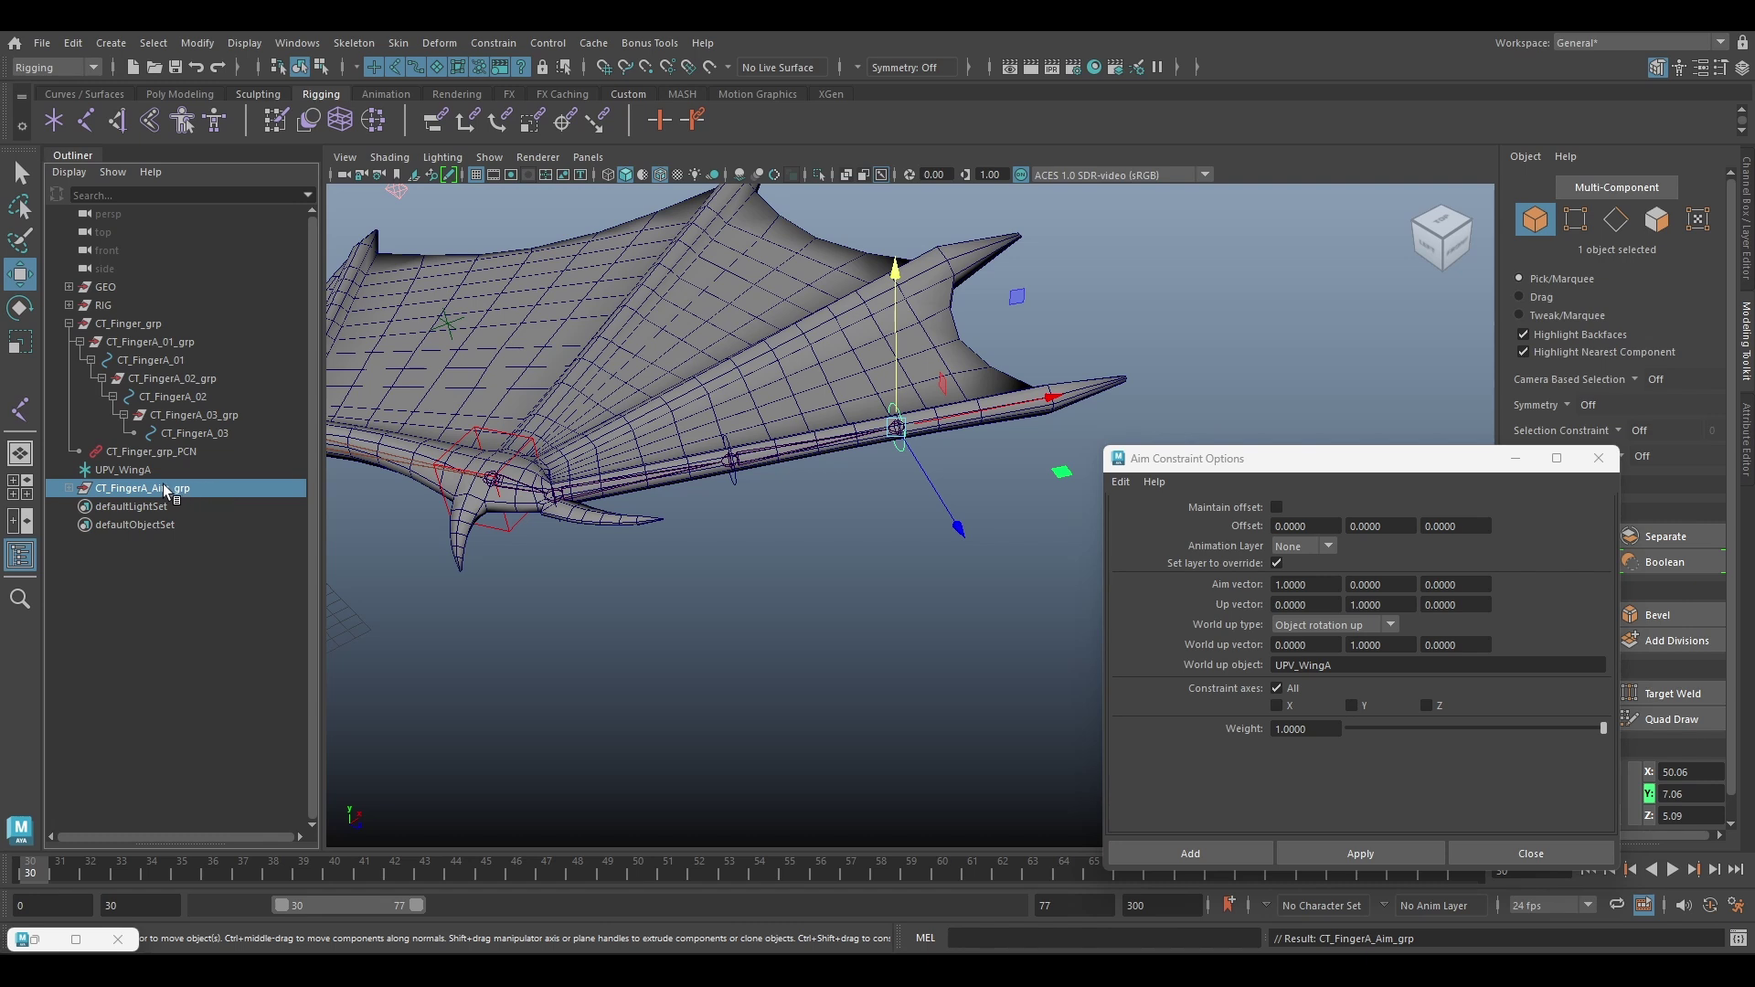
Rename the control inside CT_FingerA_Aim_grp as CT_FingerA_Aim
{"action": "left_click", "coordinate": [69, 489]}
{"action": "left_click", "coordinate": [146, 508]}
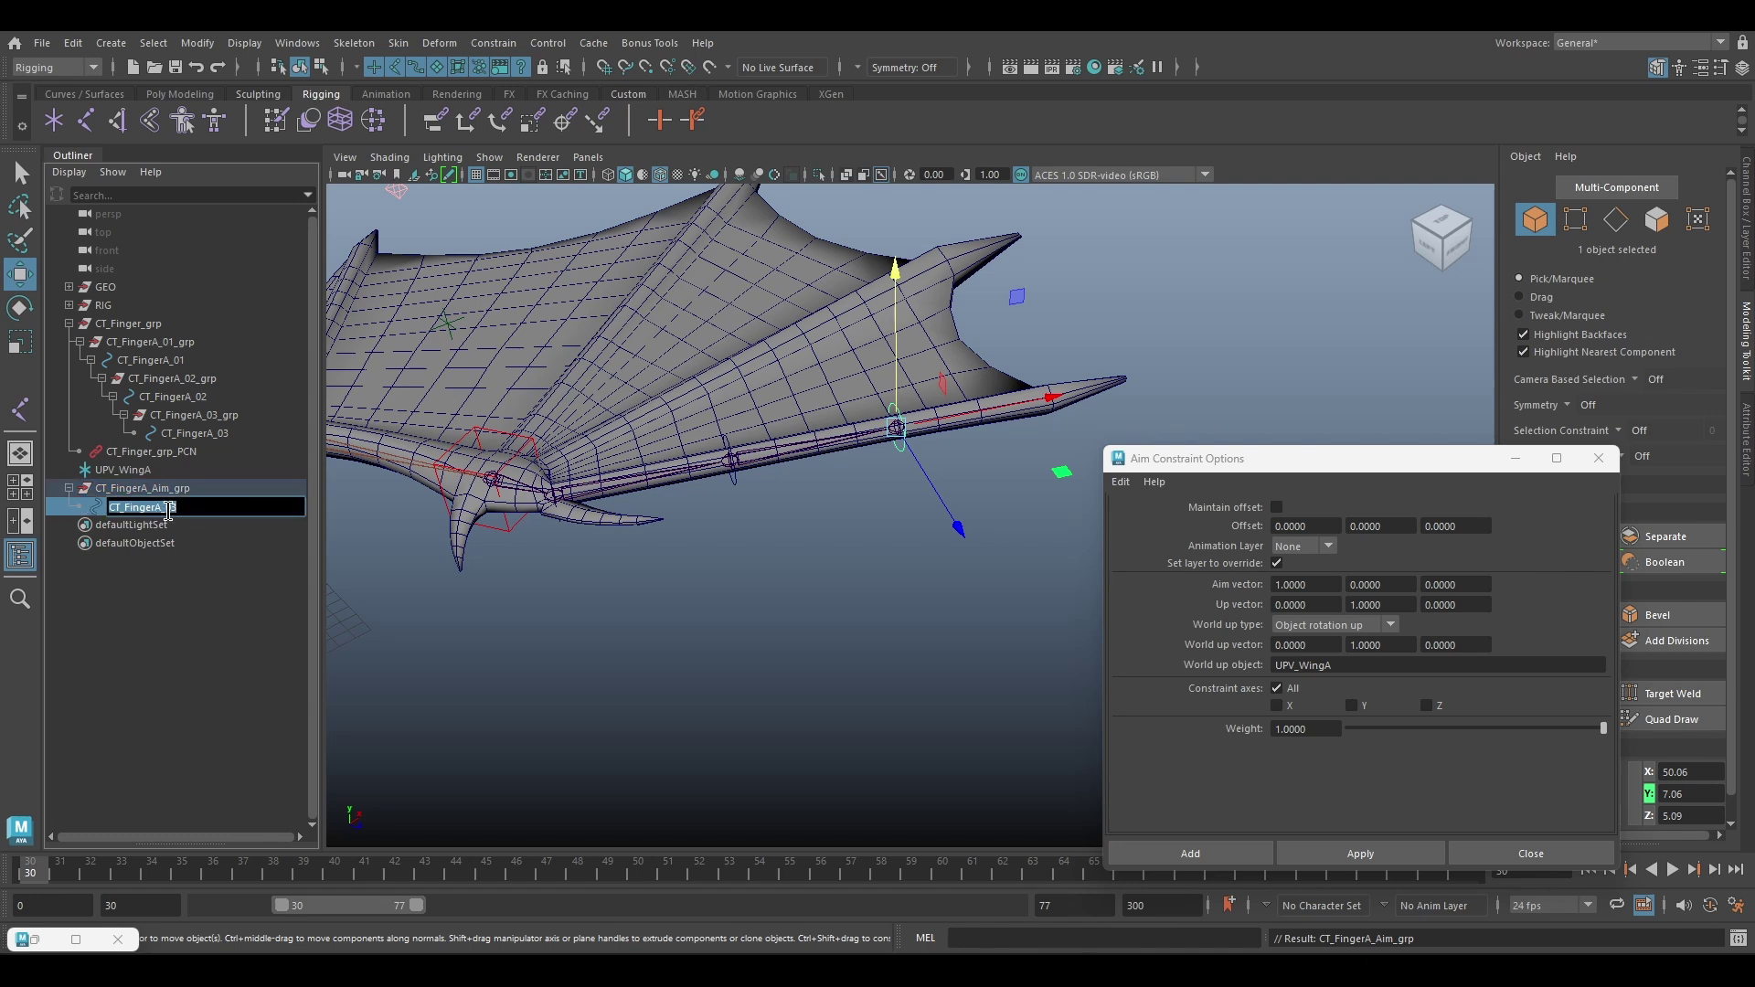
{"action": "double_click", "coordinate": [217, 508]}
{"action": "type", "text": "Aim"}
{"action": "key", "text": "Return"}
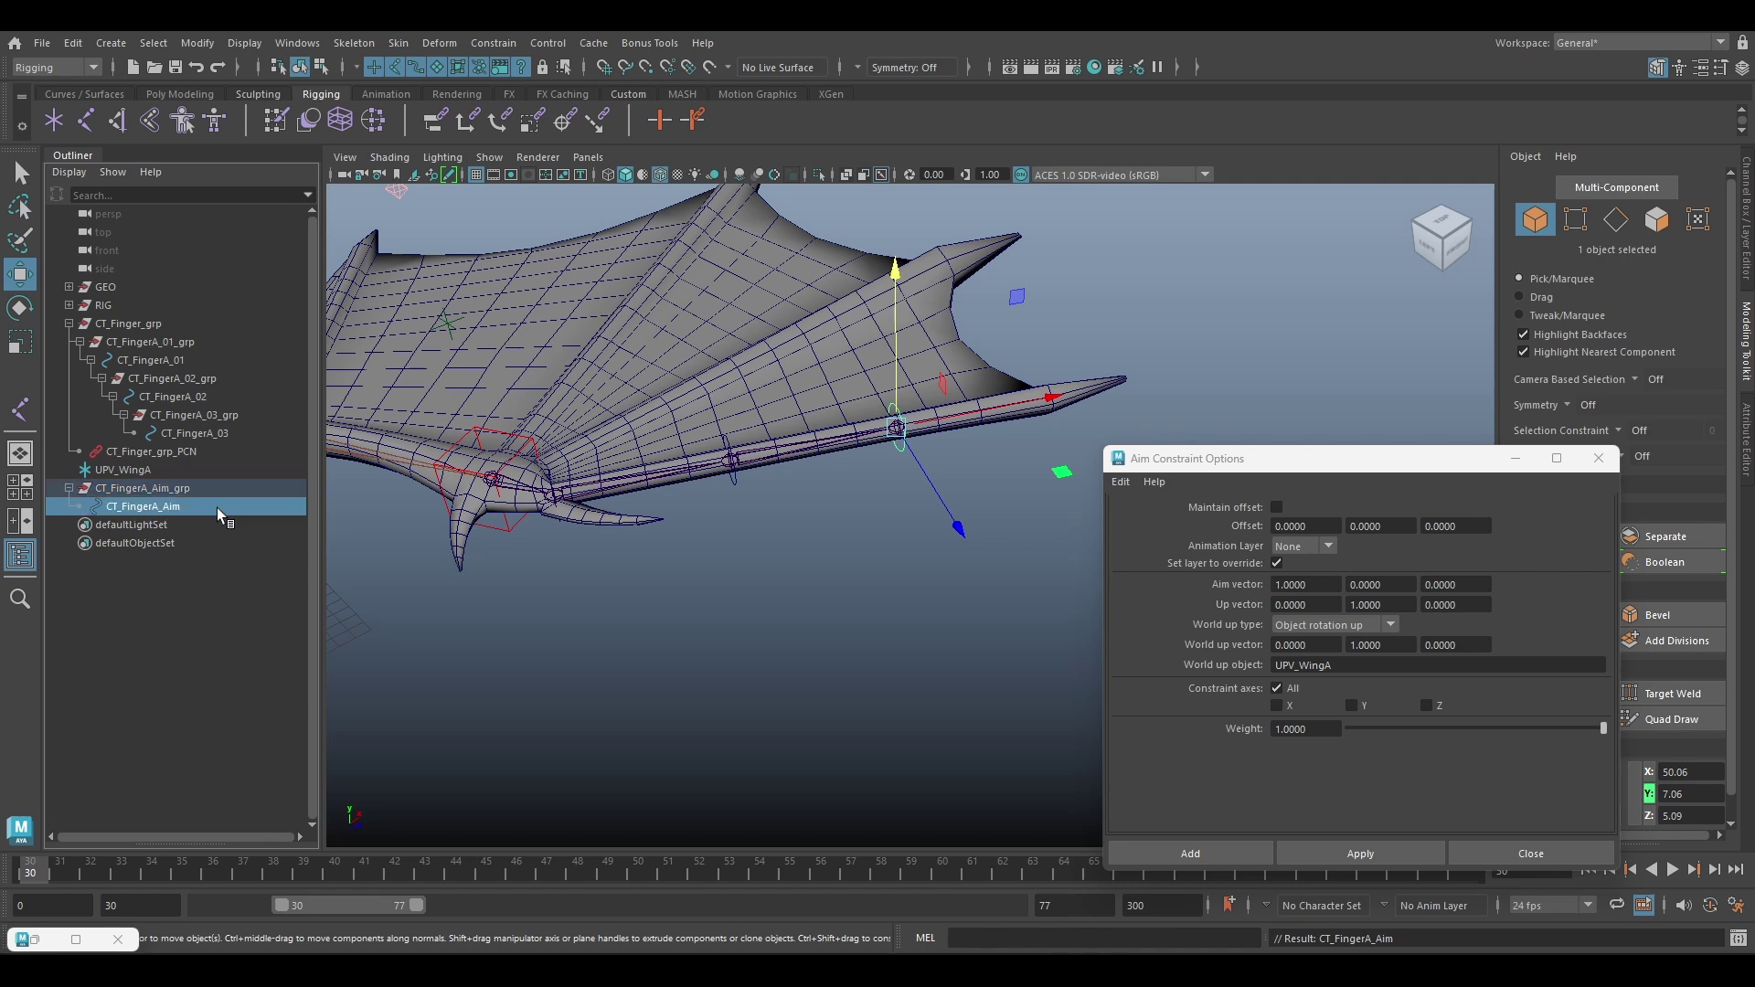
Move CT_FingerA_Aim_grp along its X axis past the finger tip, to about X 77.07
{"action": "left_click", "coordinate": [207, 491]}
{"action": "scroll", "coordinate": [919, 380], "scroll_direction": "down", "scroll_amount": 2}
{"action": "left_click_drag", "start_coordinate": [917, 364], "coordinate": [907, 428], "text": "alt"}
{"action": "middle_click_drag", "start_coordinate": [907, 428], "coordinate": [733, 480], "text": "alt"}
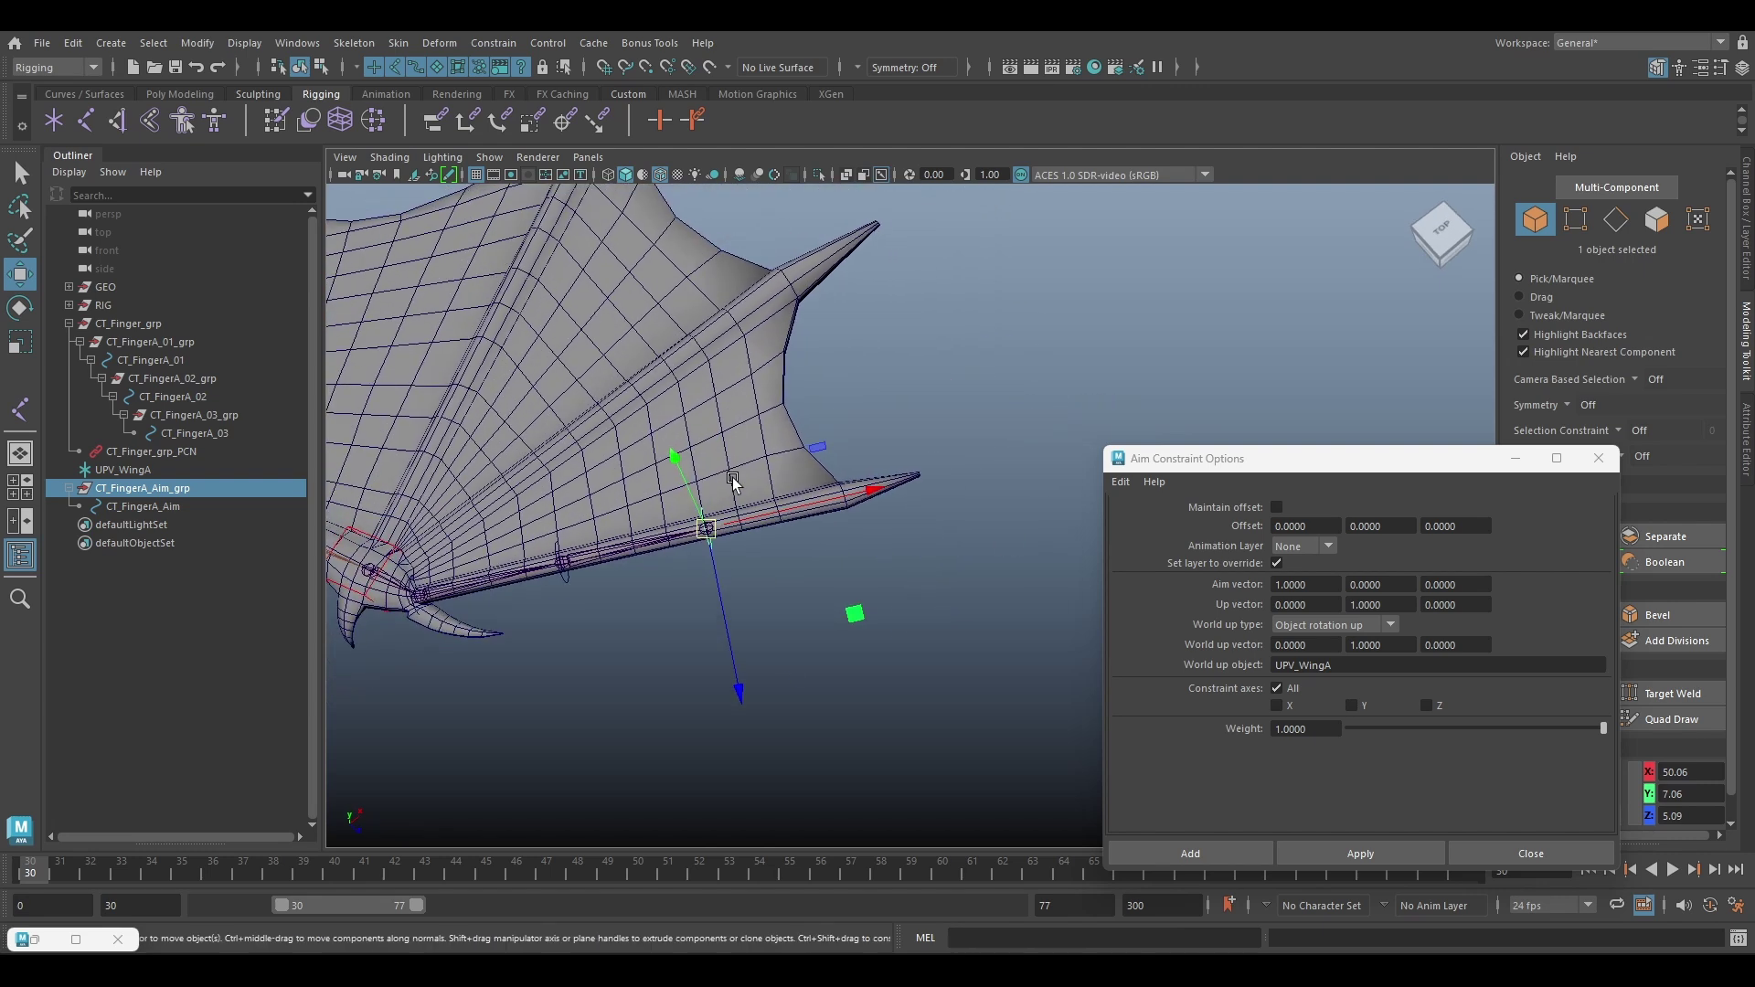
{"action": "right_click_drag", "start_coordinate": [733, 480], "coordinate": [817, 507], "text": "alt"}
{"action": "left_click_drag", "start_coordinate": [817, 507], "coordinate": [1198, 423]}
{"action": "left_click_drag", "start_coordinate": [887, 503], "coordinate": [957, 498], "text": "alt"}
{"action": "middle_click_drag", "start_coordinate": [956, 497], "coordinate": [864, 478], "text": "alt"}
{"action": "left_click_drag", "start_coordinate": [864, 482], "coordinate": [913, 455], "text": "alt"}
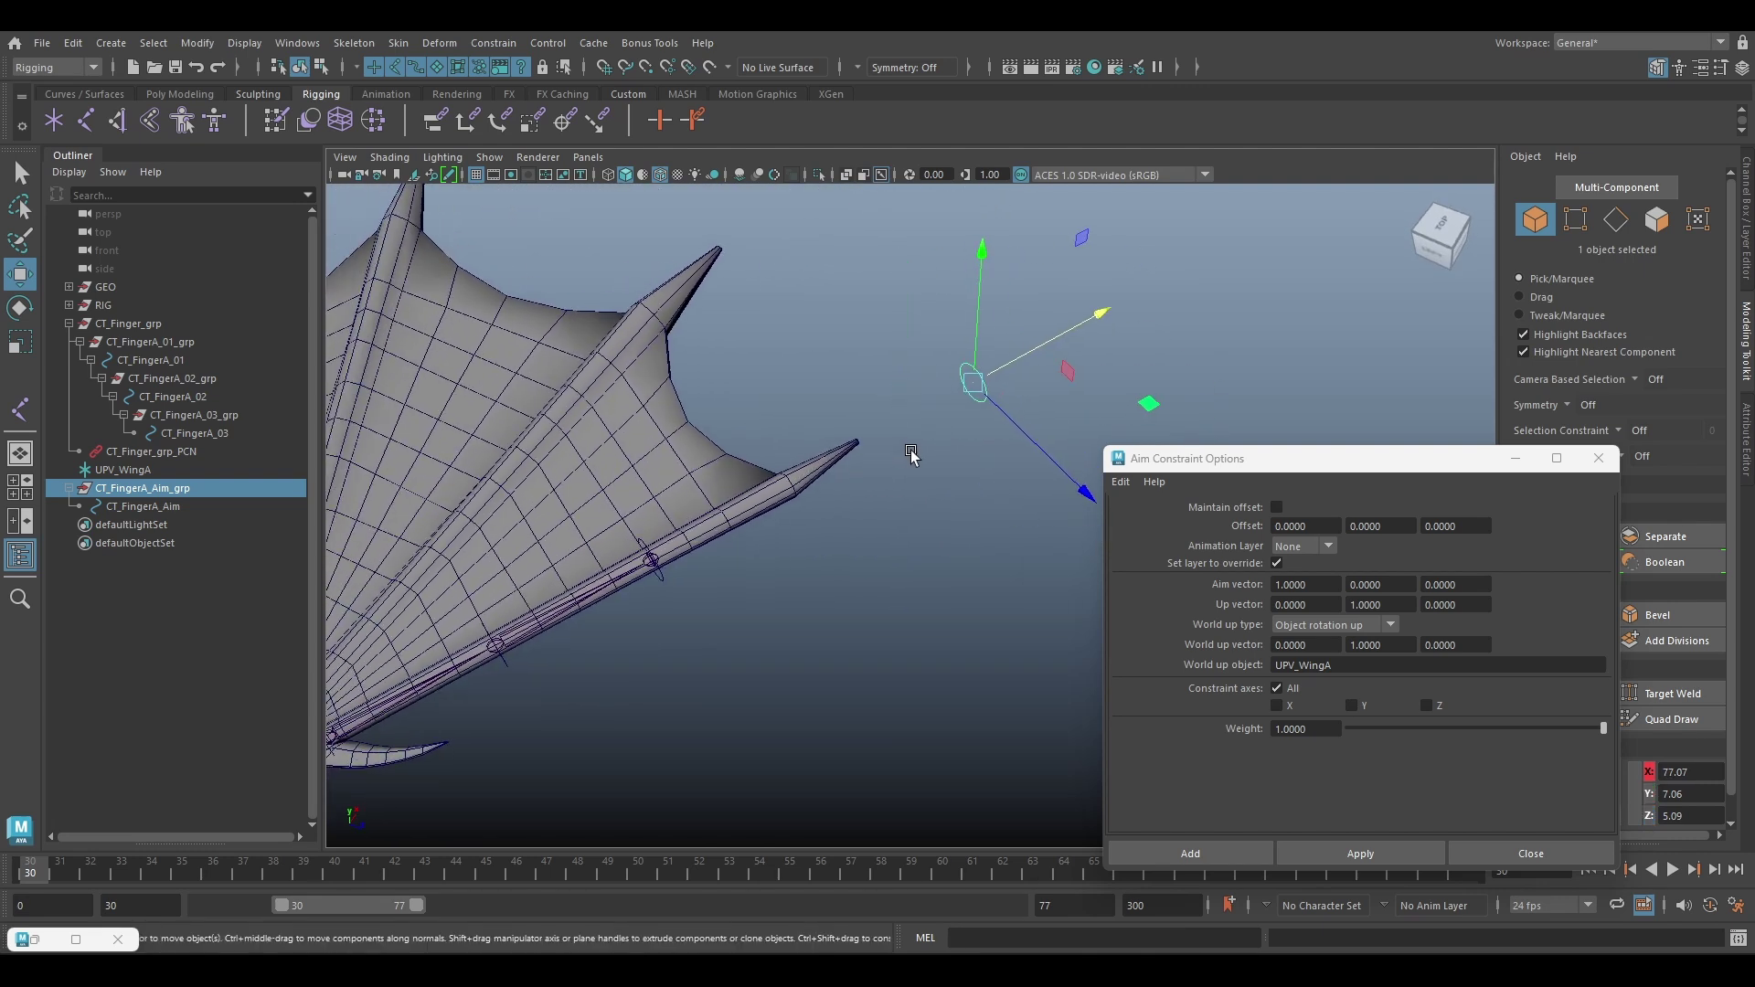
Aim-constrain CT_FingerA_01_grp to the CT_FingerA_Aim control with the current options
{"action": "left_click", "coordinate": [144, 512]}
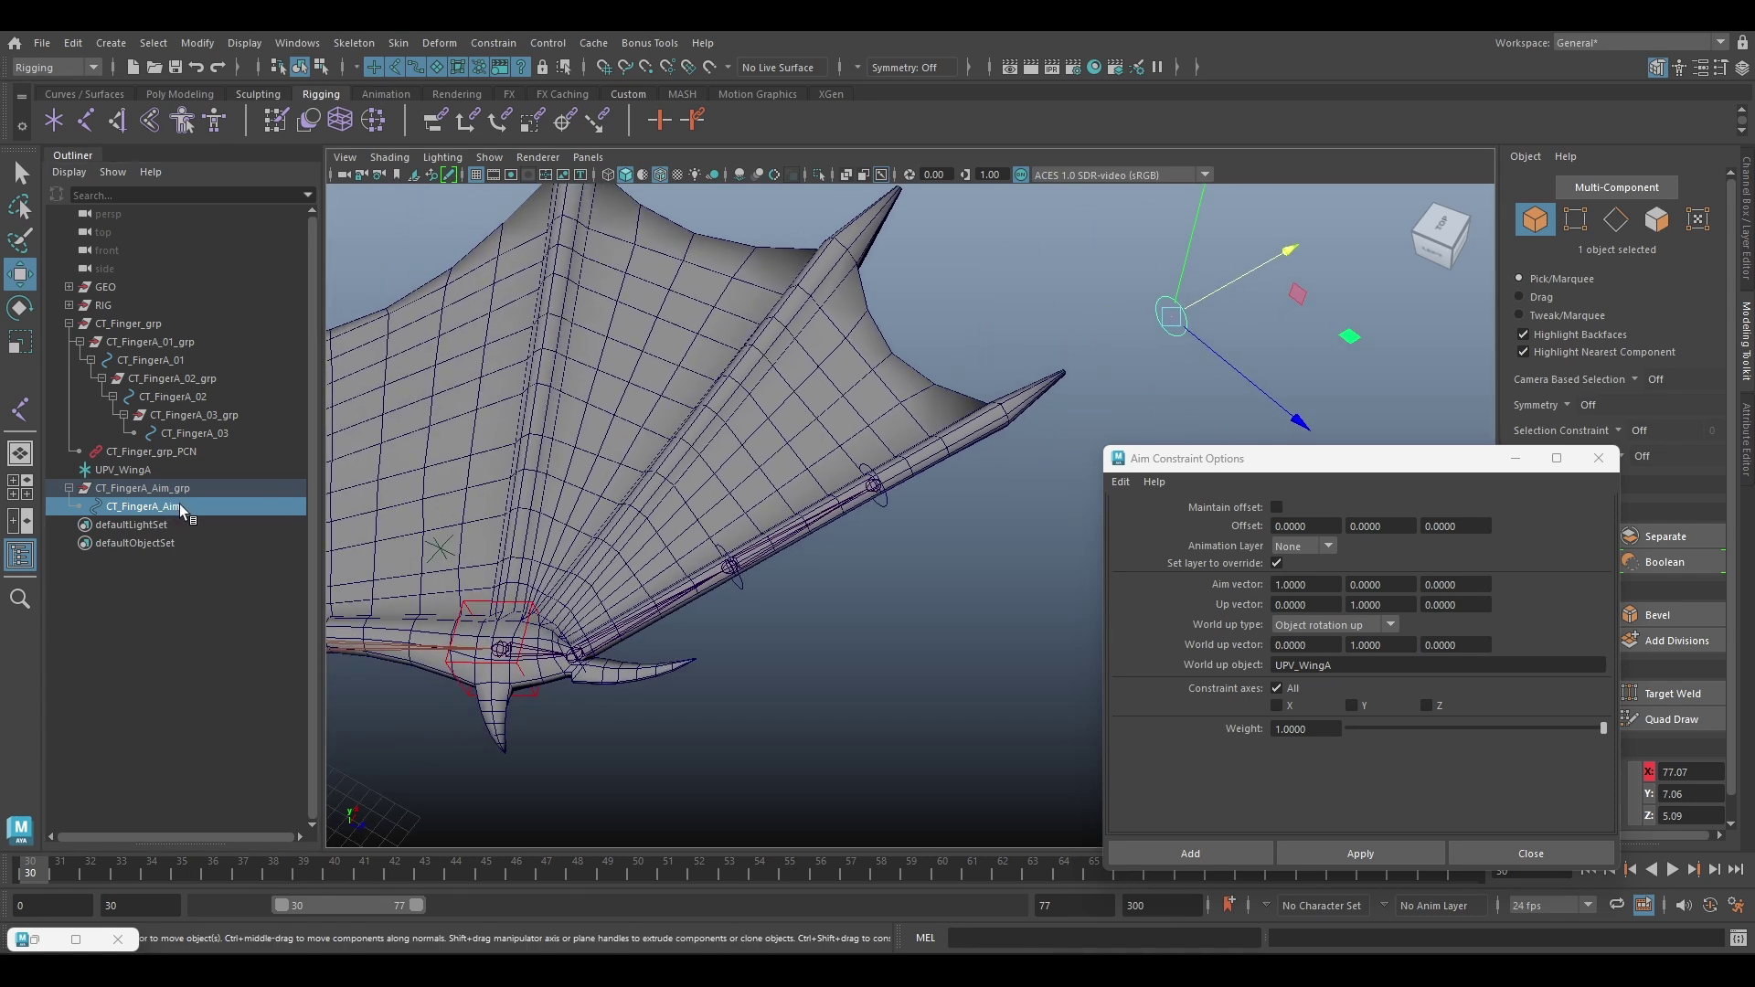
{"action": "left_click", "coordinate": [201, 342], "text": "ctrl"}
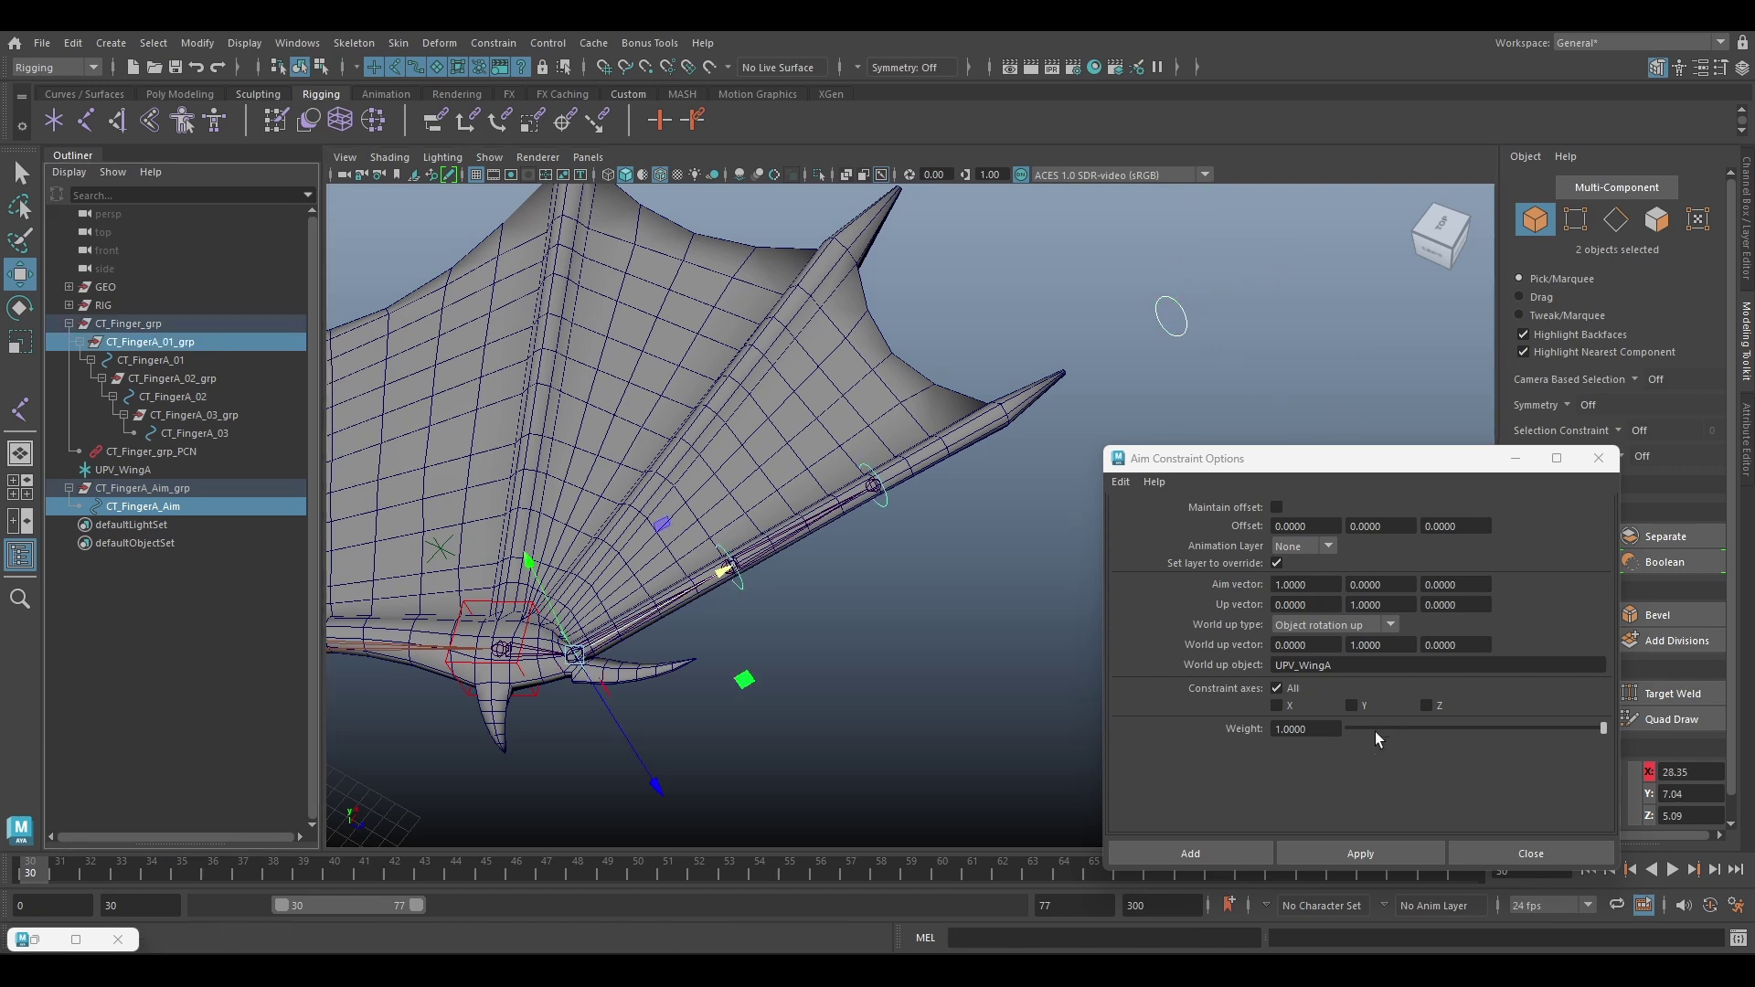
{"action": "left_click", "coordinate": [1379, 853]}
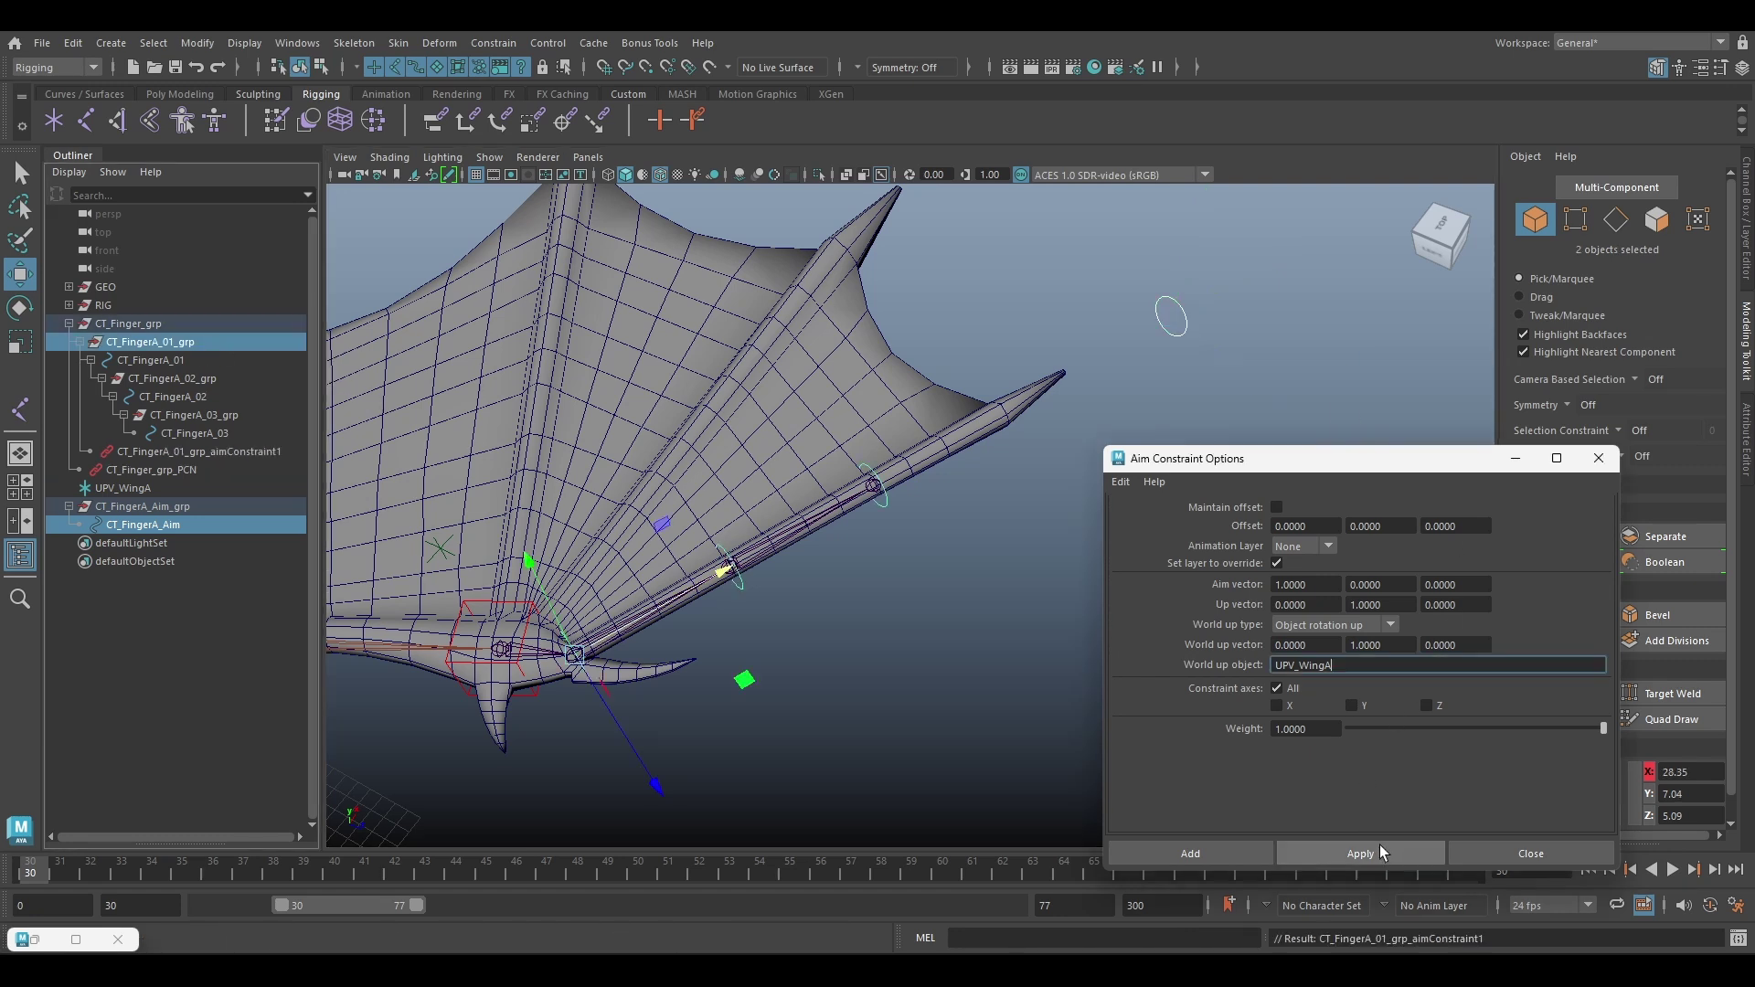
Move the CT_FingerA_Aim control to test the aim constraint, and undo the move
{"action": "left_click", "coordinate": [1177, 317]}
{"action": "mouse_move", "coordinate": [1178, 316]}
{"action": "left_mouse_down"}
{"action": "mouse_move", "coordinate": [1254, 286]}
{"action": "mouse_move", "coordinate": [1026, 348]}
{"action": "mouse_move", "coordinate": [1195, 287]}
{"action": "mouse_move", "coordinate": [1180, 307]}
{"action": "left_mouse_up"}
{"action": "key", "text": "ctrl+z"}
Parent CT_FingerA_Aim_grp under CT_Finger_grp and collapse the finger control hierarchies
{"action": "left_click", "coordinate": [175, 508]}
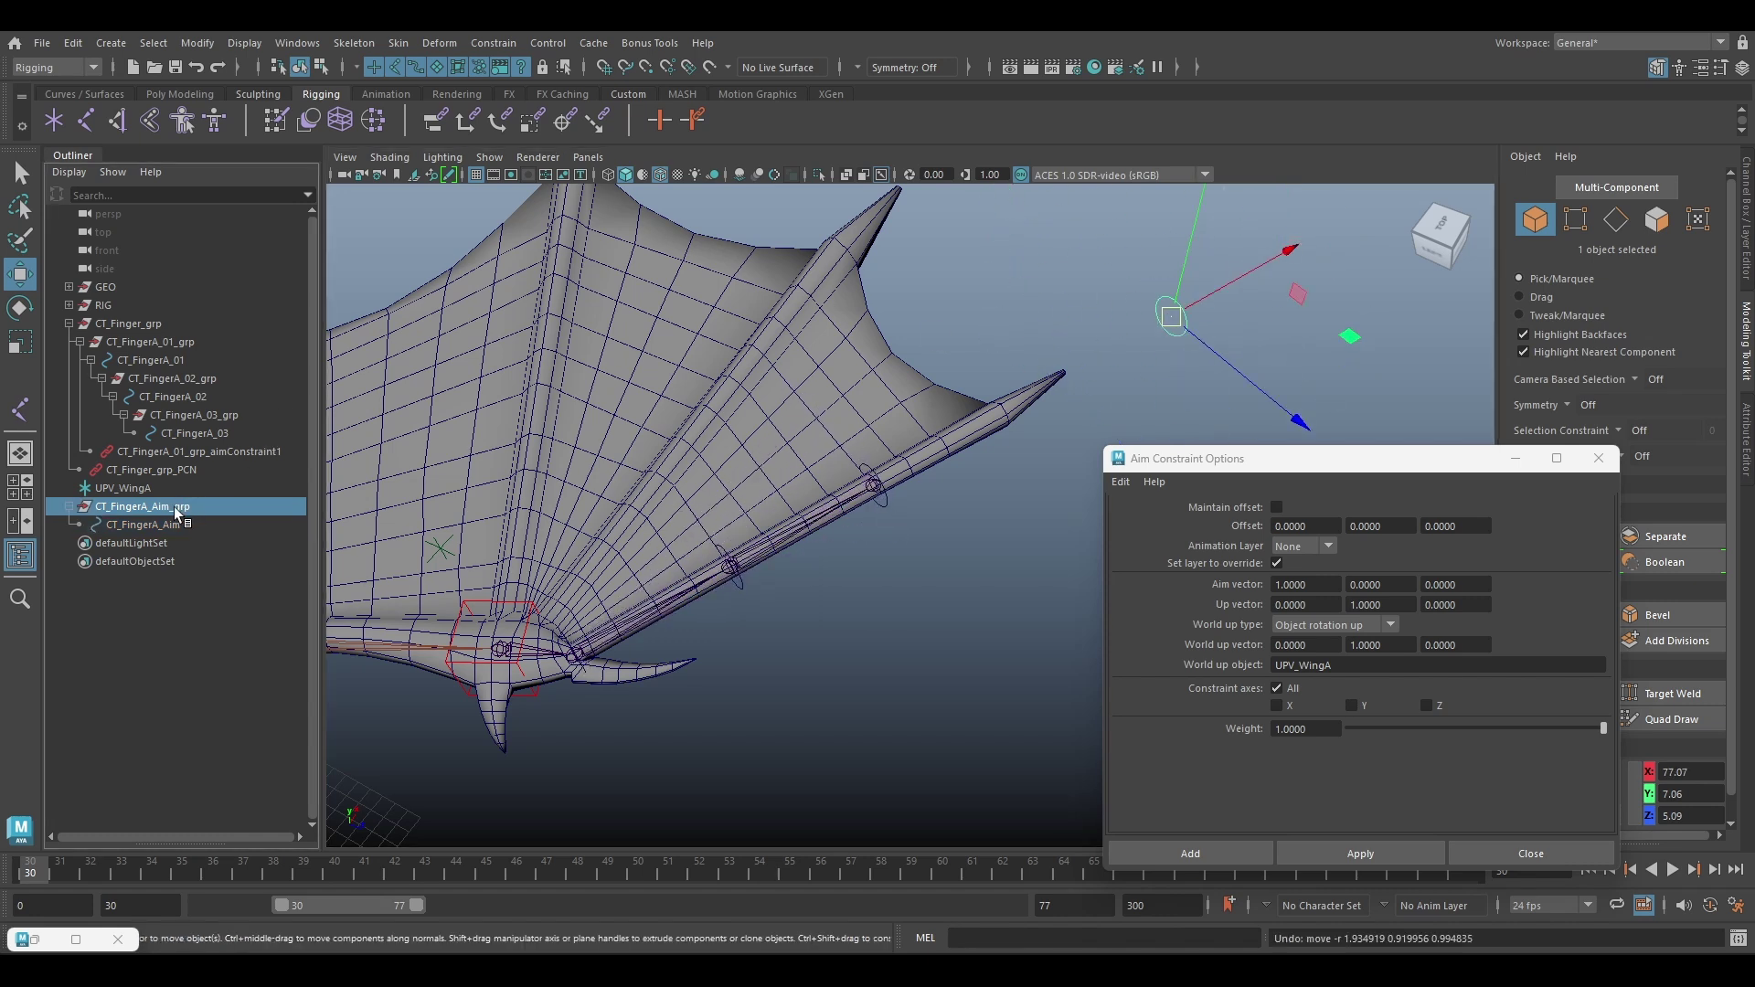
{"action": "middle_click_drag", "start_coordinate": [157, 507], "coordinate": [178, 322]}
{"action": "left_click", "coordinate": [144, 328]}
{"action": "left_click", "coordinate": [80, 343]}
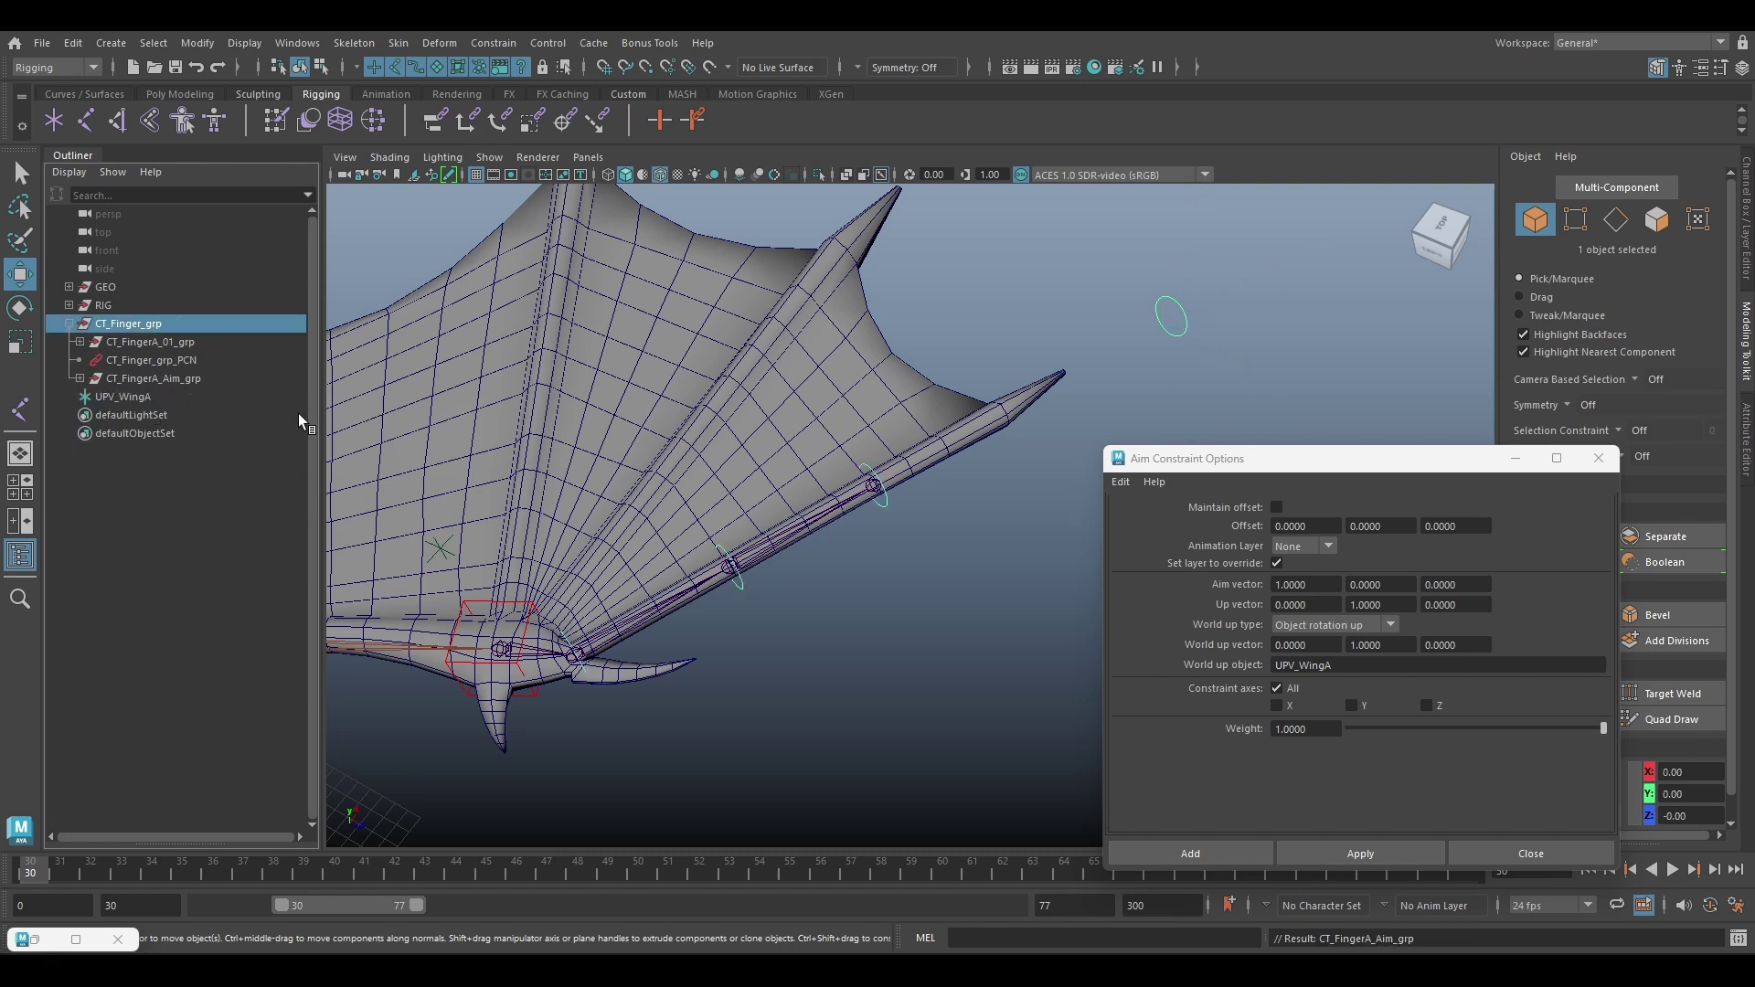
Move the wrist control to test whether the finger and its aim control follow, and restore its position
{"action": "left_click", "coordinate": [877, 678]}
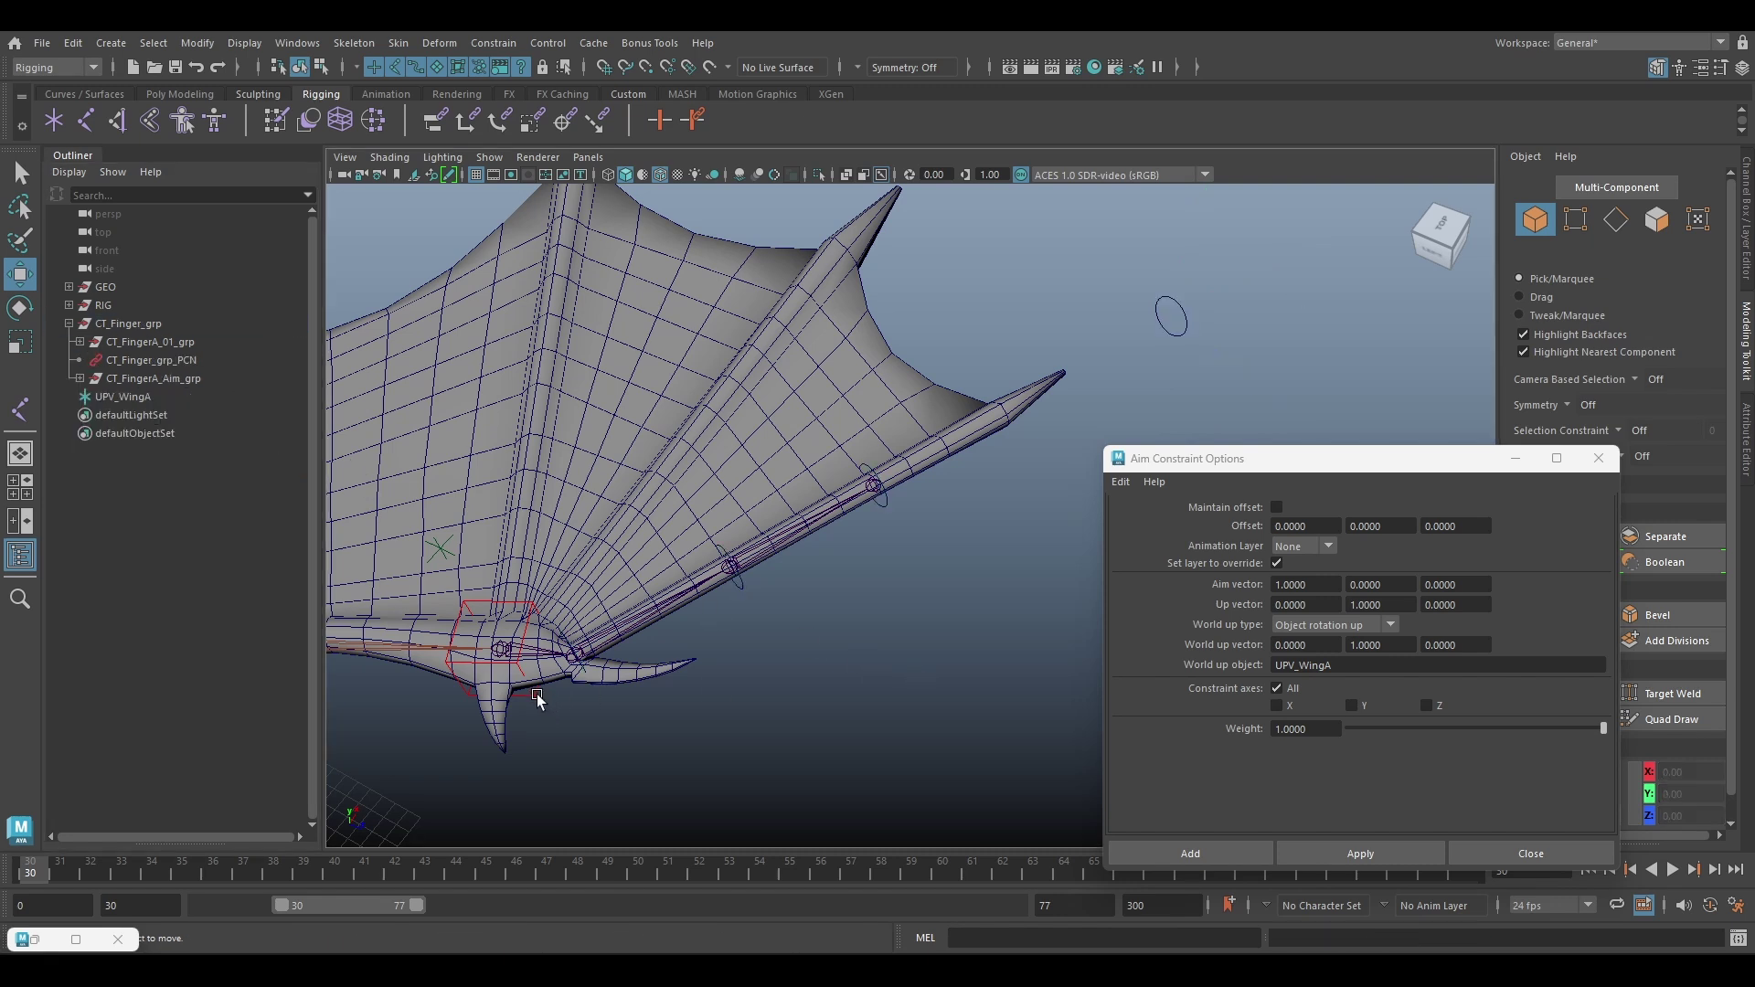
{"action": "left_click", "coordinate": [535, 694]}
{"action": "left_click_drag", "start_coordinate": [500, 650], "coordinate": [695, 599]}
{"action": "middle_click_drag", "start_coordinate": [695, 598], "coordinate": [627, 565], "text": "alt"}
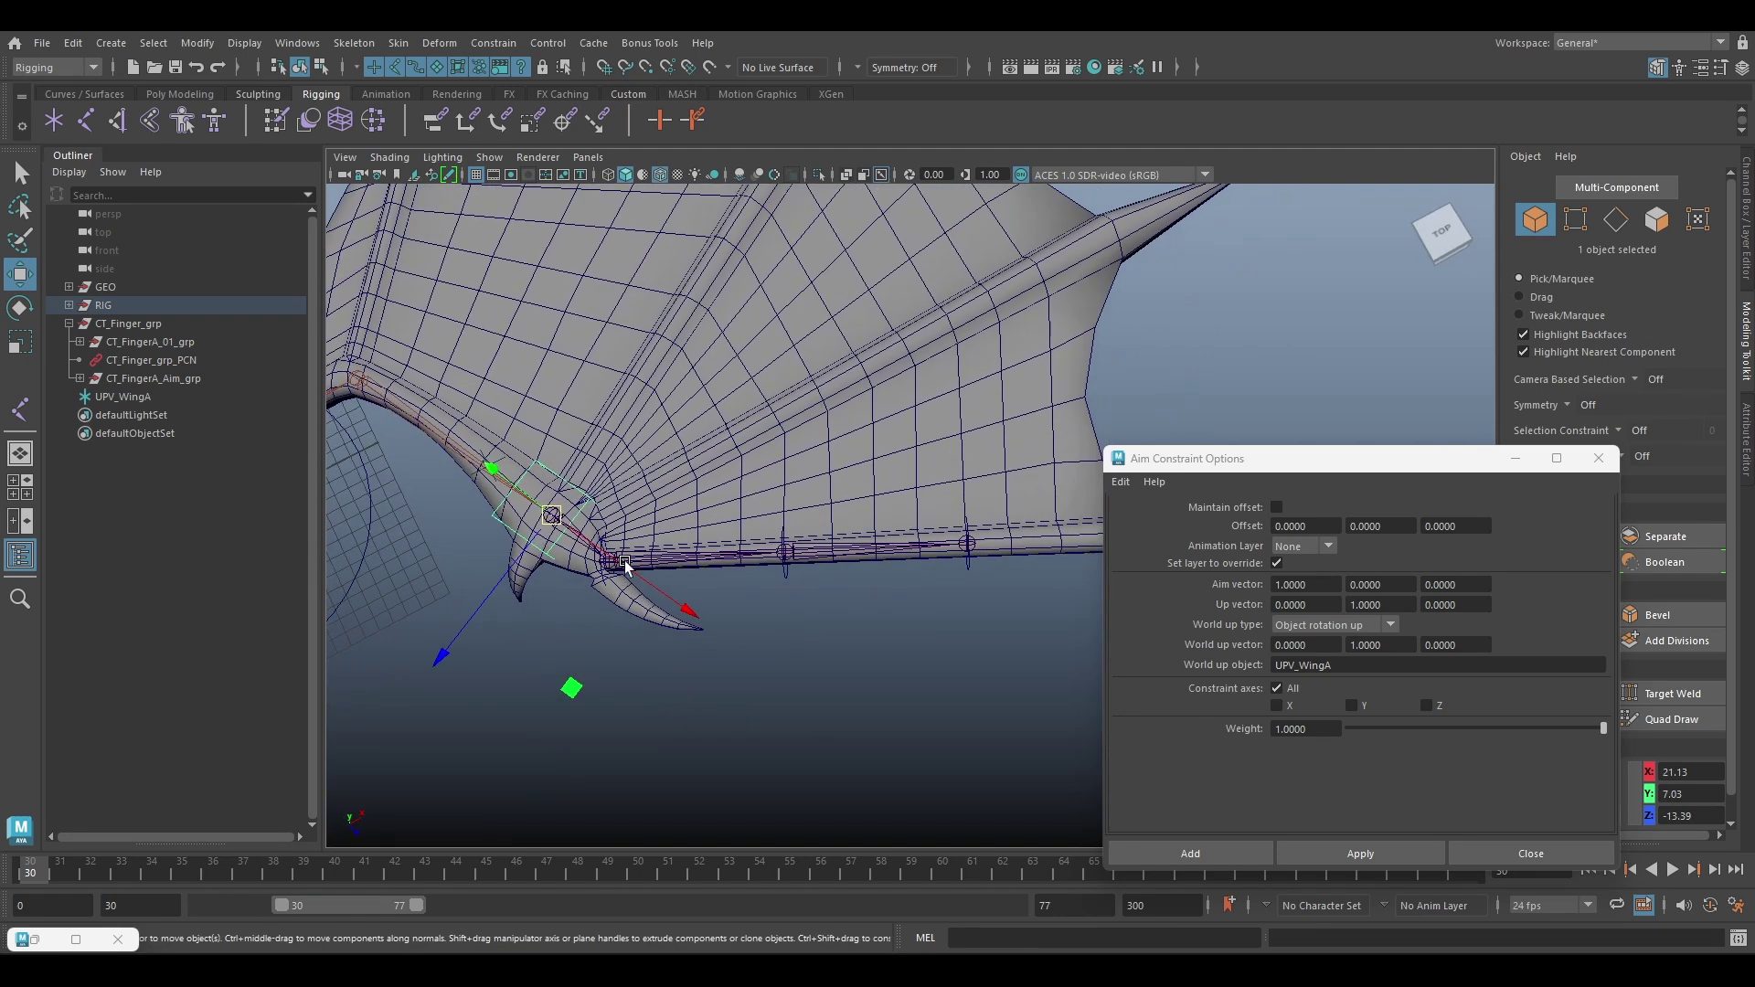
In the top view, duplicate the JT_FingerA_01 joint chain and move the copy to the next finger's base, about X 27.97, Z 2.21
{"action": "middle_click_drag", "start_coordinate": [852, 402], "coordinate": [825, 431], "text": "alt"}
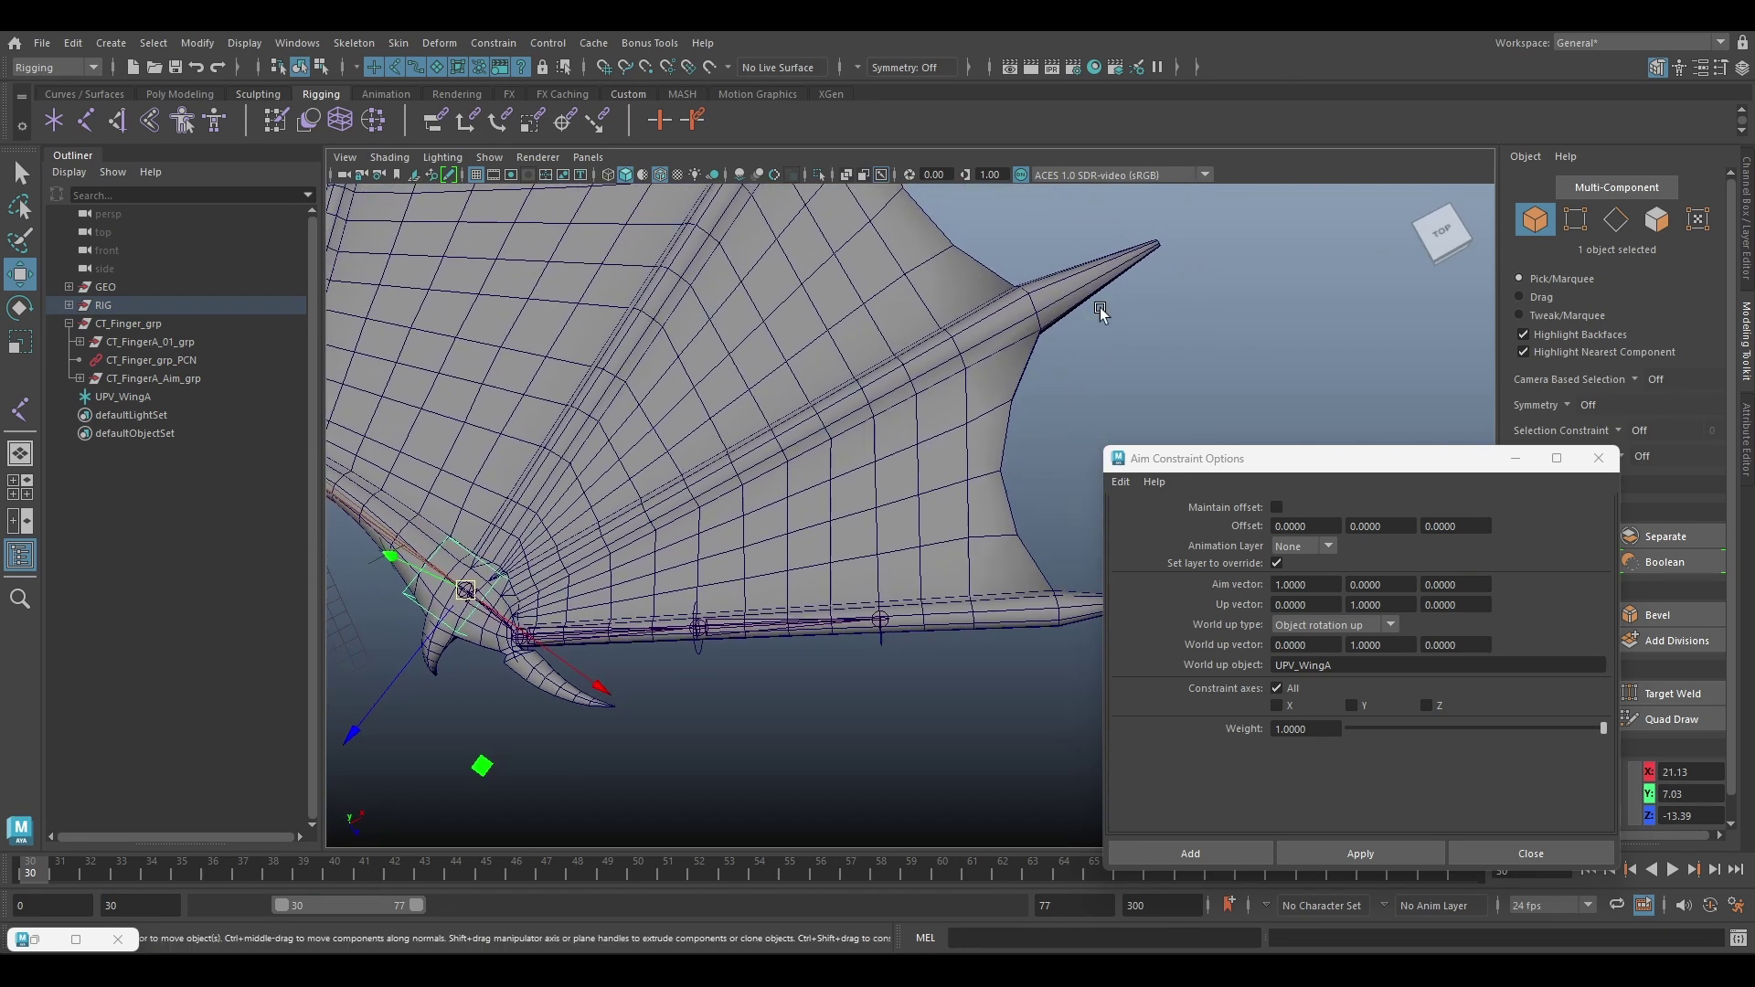
{"action": "key", "text": "space"}
{"action": "key", "text": "space"}
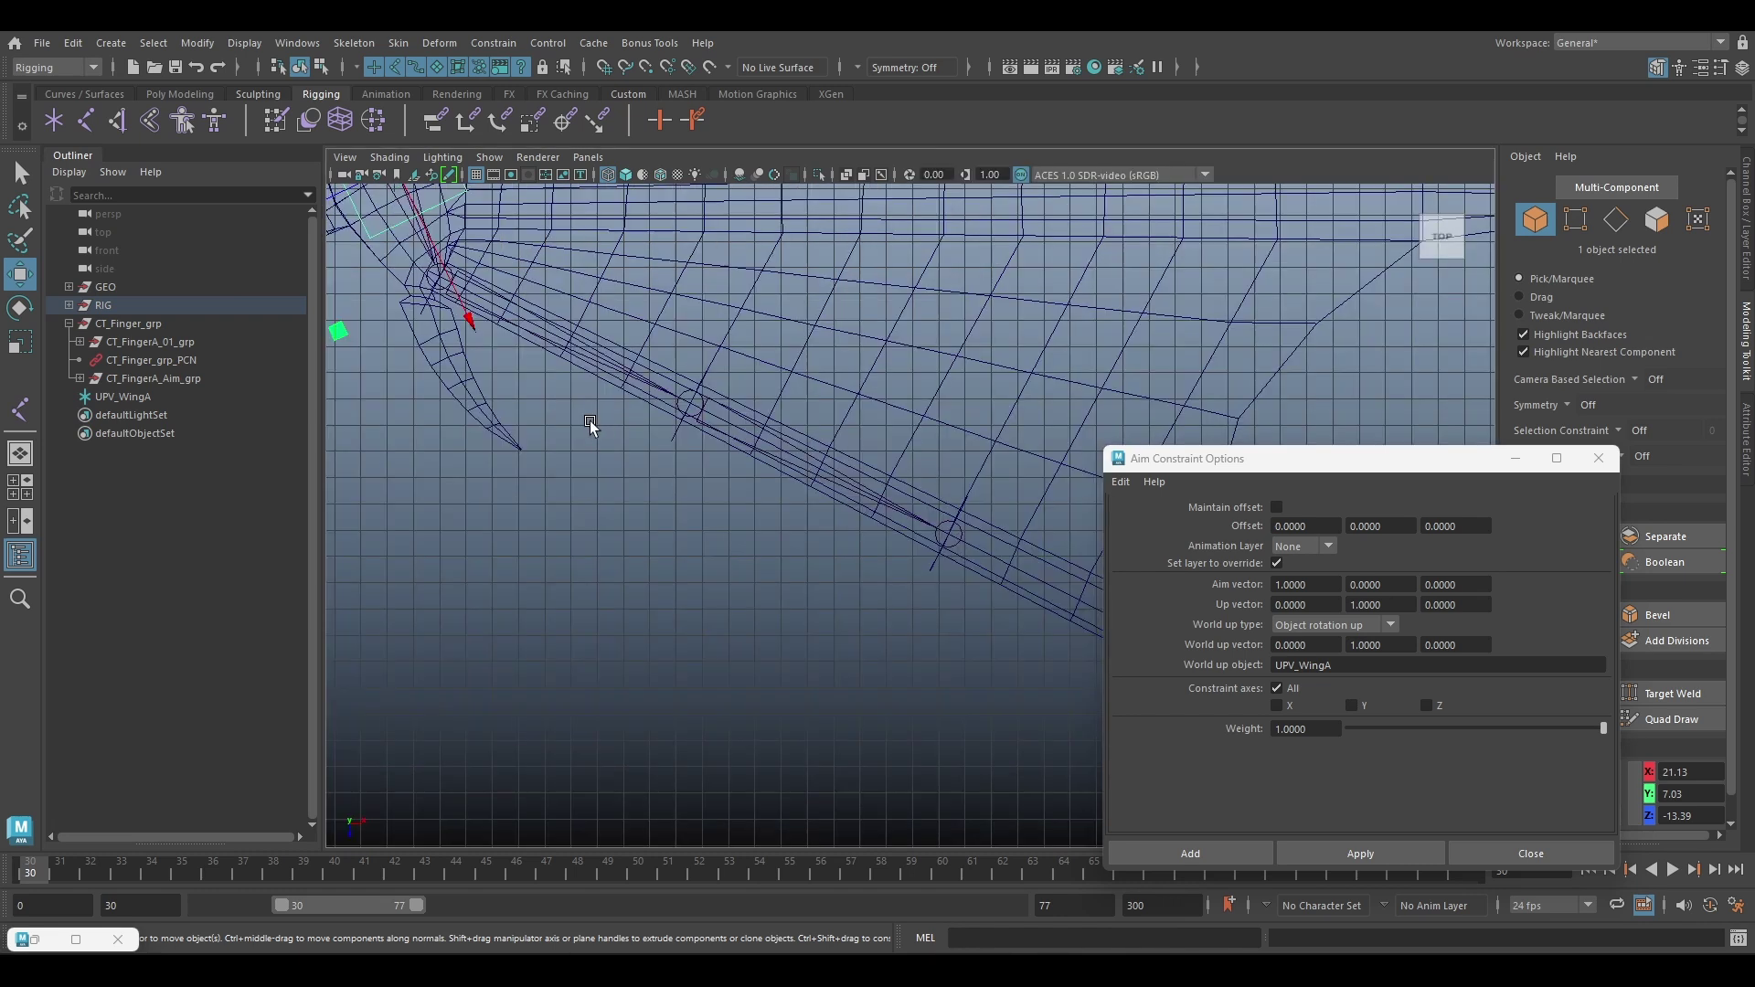
{"action": "left_click_drag", "start_coordinate": [590, 421], "coordinate": [754, 669], "text": "alt"}
{"action": "left_click", "coordinate": [694, 545]}
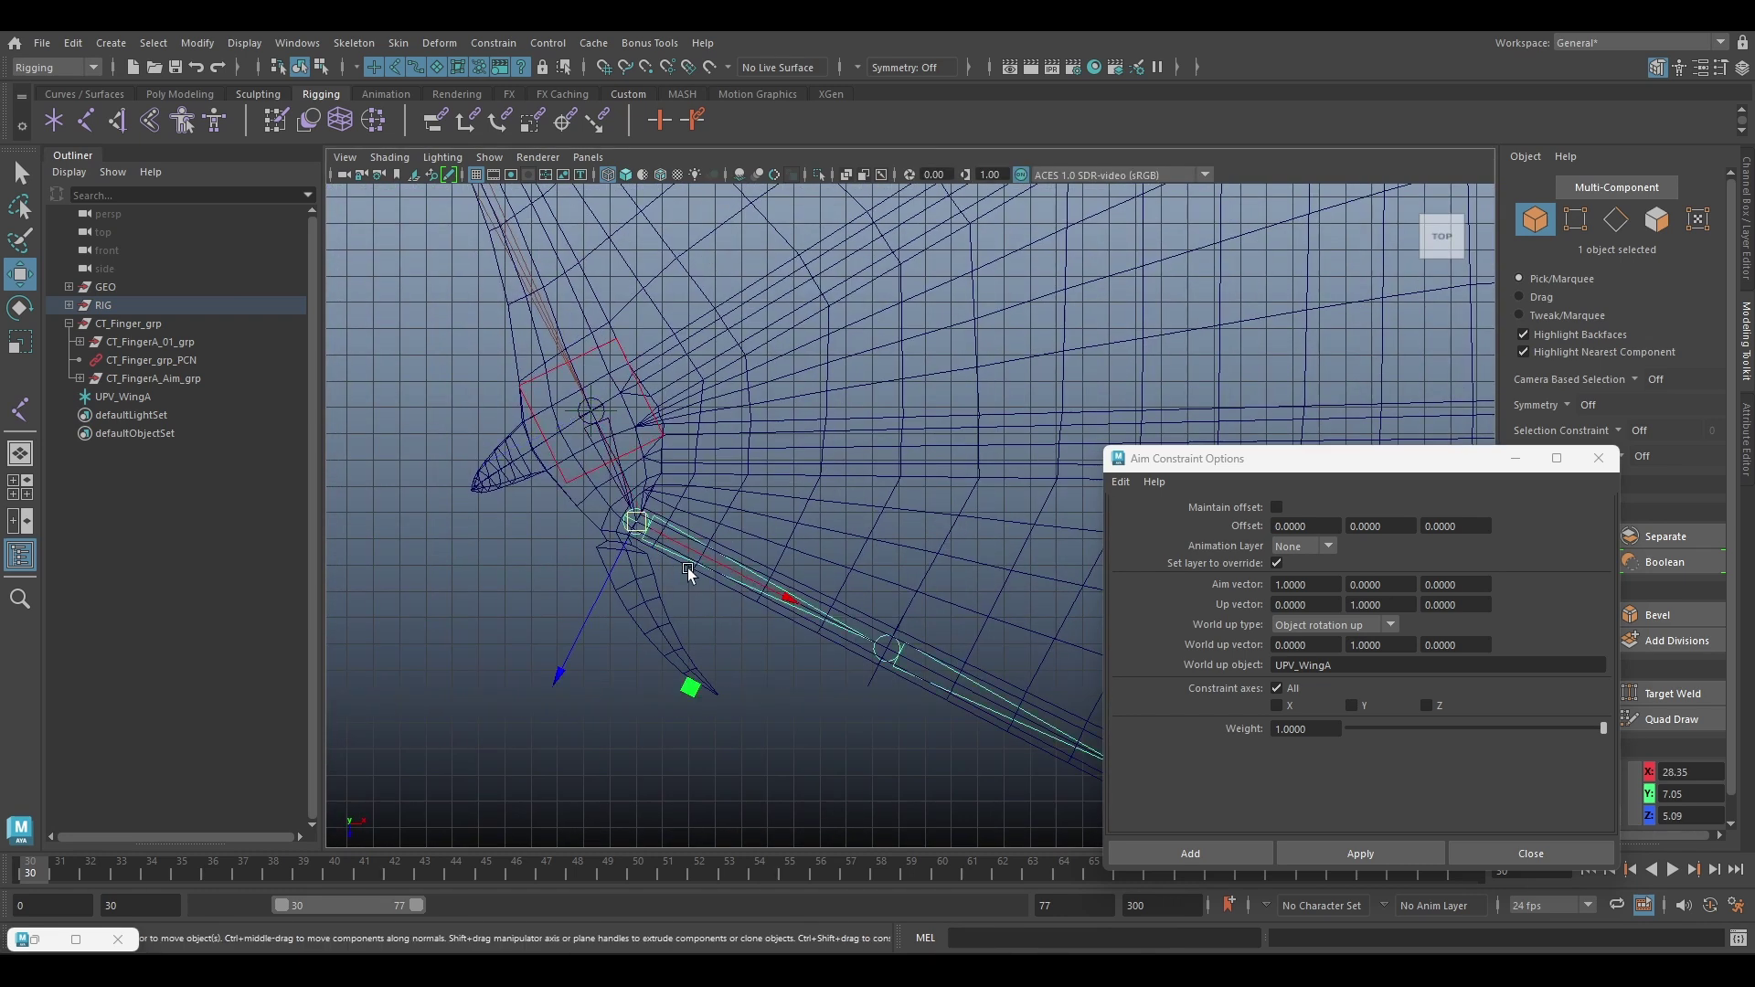
{"action": "left_click_drag", "start_coordinate": [596, 618], "coordinate": [710, 501]}
{"action": "scroll", "coordinate": [709, 502], "scroll_direction": "down", "scroll_amount": 3}
{"action": "middle_click_drag", "start_coordinate": [877, 569], "coordinate": [641, 494], "text": "alt"}
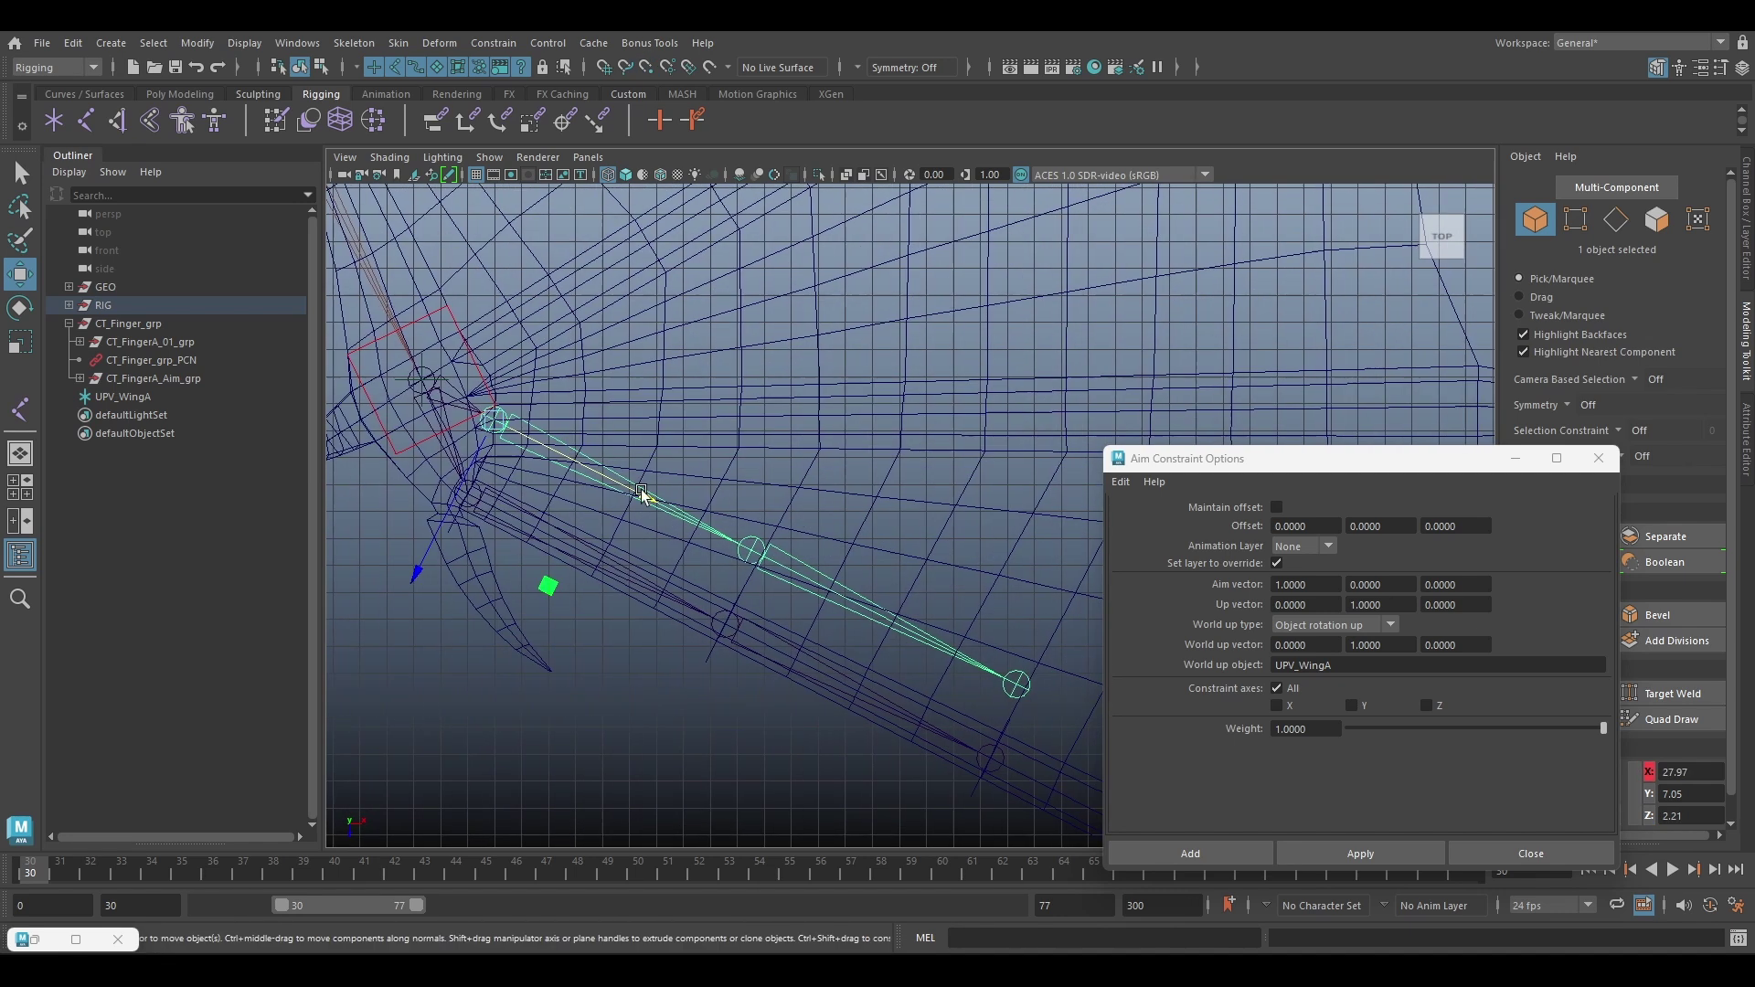
Position the duplicated chain's second and third joints along the next finger, at about X 38.64, Z -3.38 and X 49.55, Z -9.08
{"action": "left_click_drag", "start_coordinate": [737, 546], "coordinate": [815, 415]}
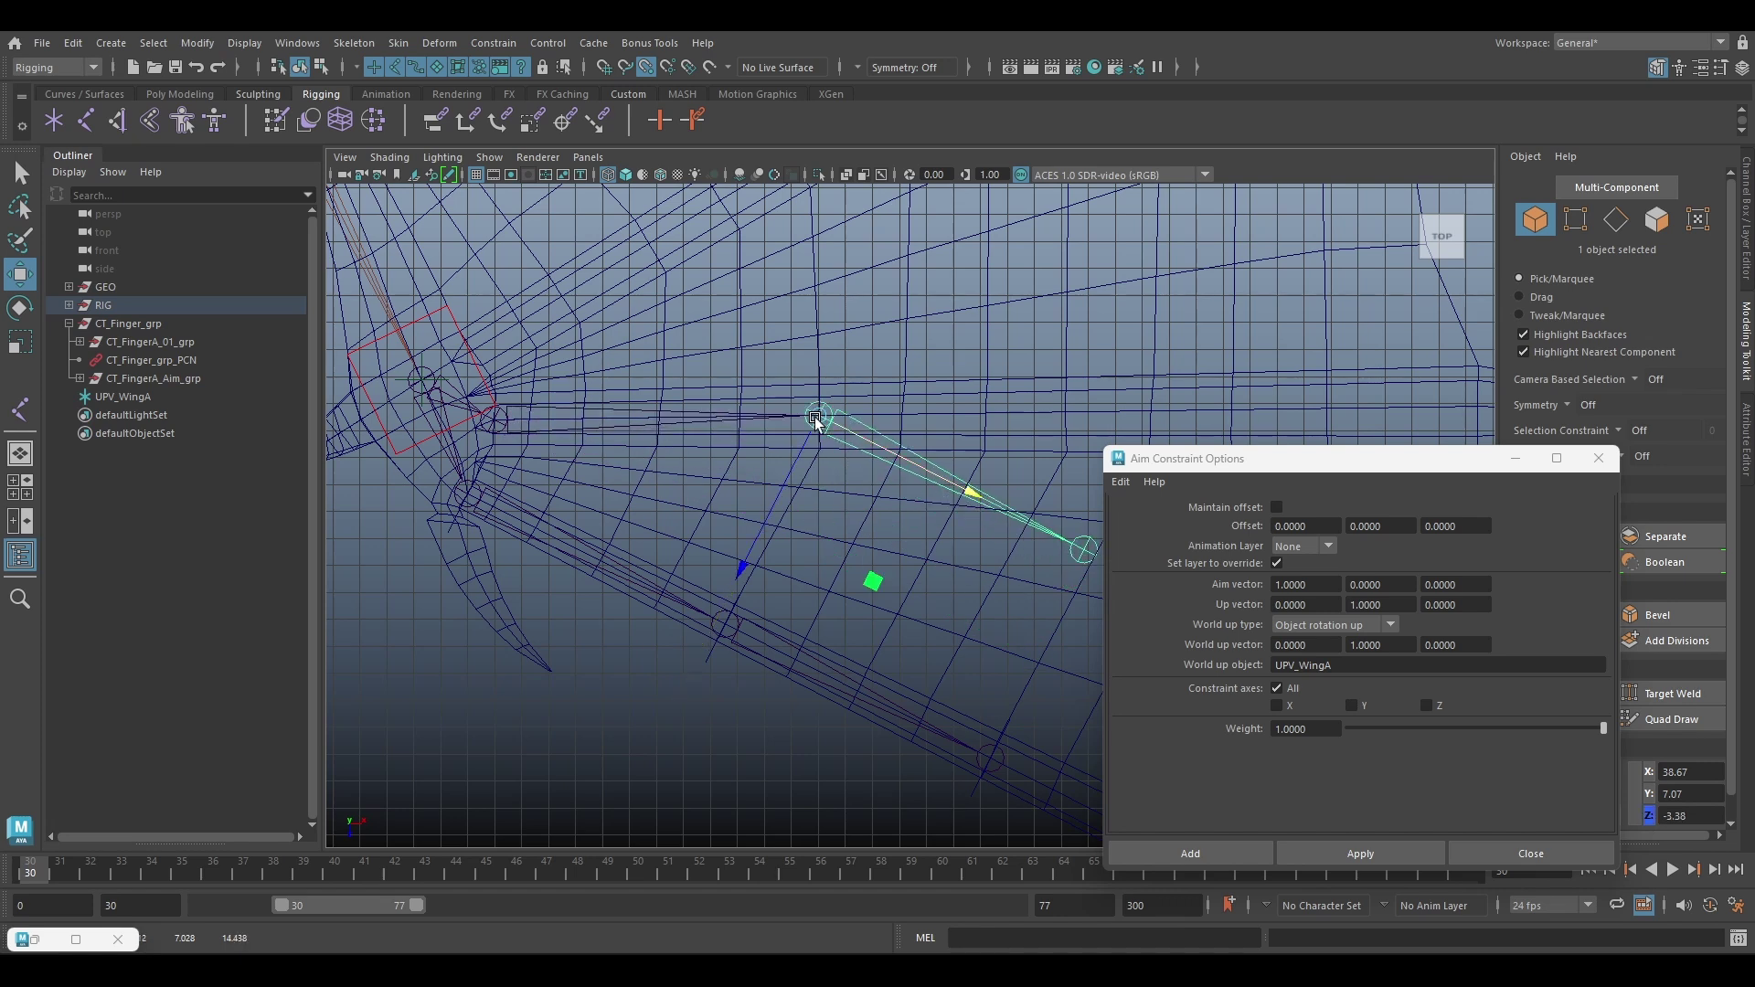
{"action": "middle_click_drag", "start_coordinate": [946, 449], "coordinate": [668, 430], "text": "alt"}
{"action": "left_click_drag", "start_coordinate": [802, 532], "coordinate": [887, 399]}
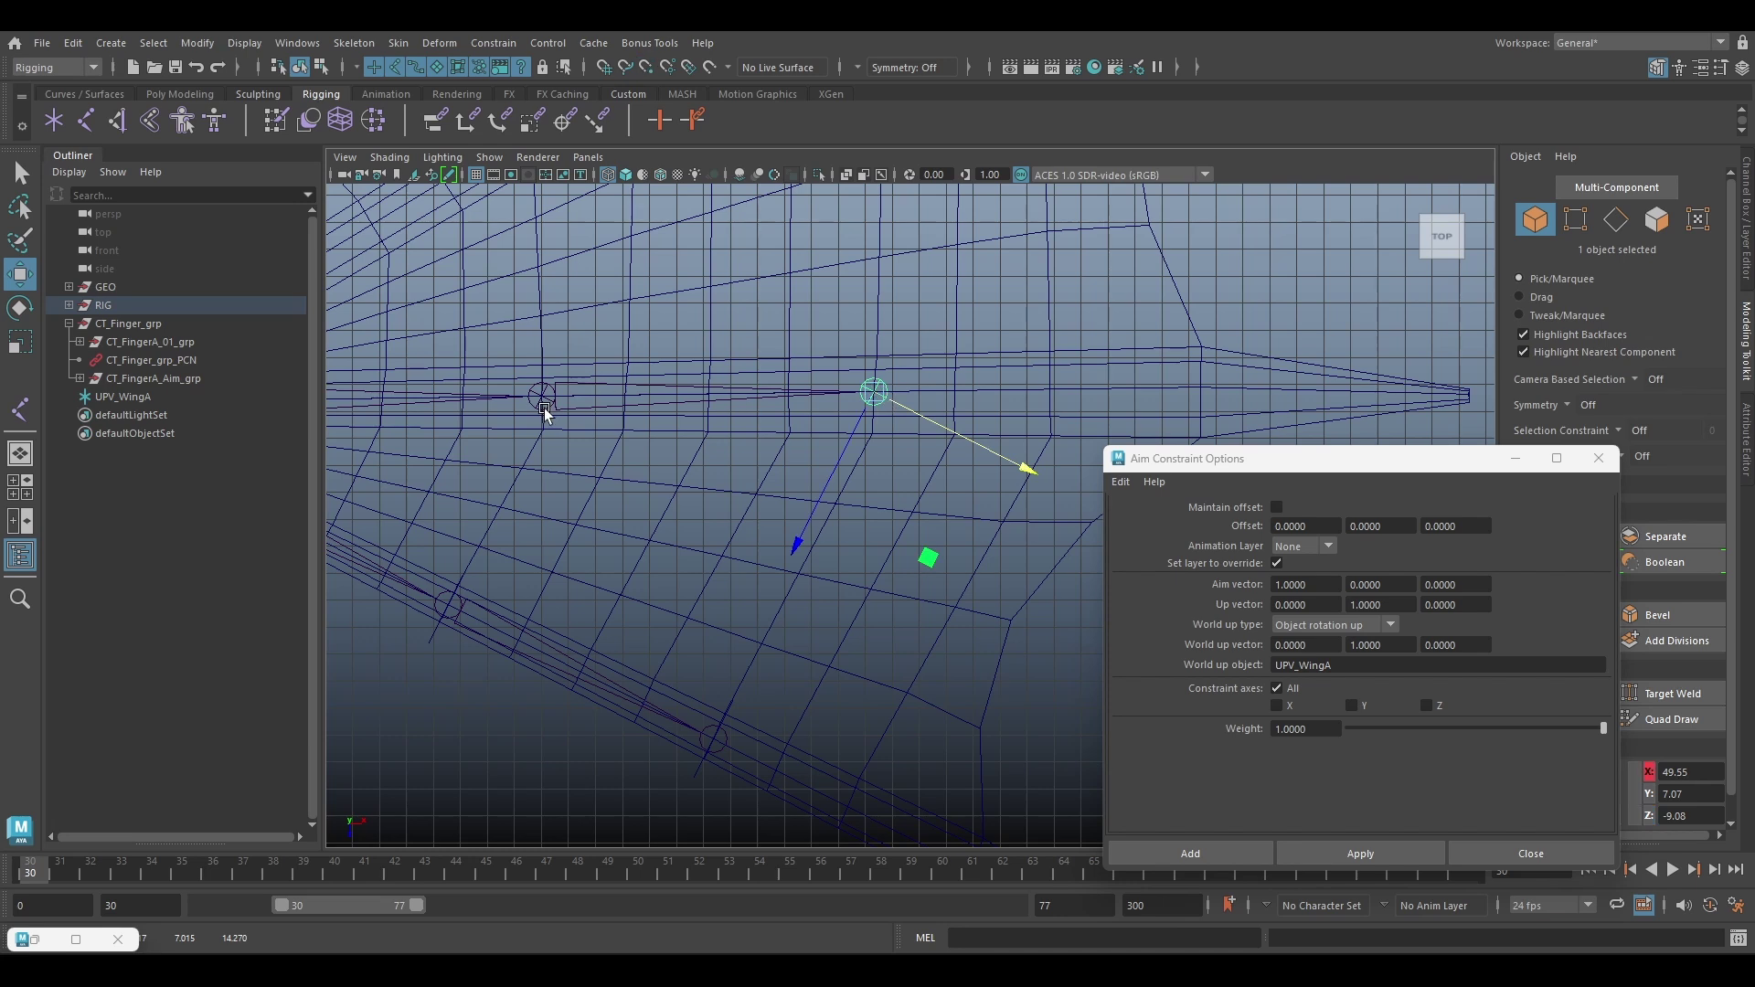
{"action": "scroll", "coordinate": [545, 408], "scroll_direction": "down", "scroll_amount": 1}
{"action": "middle_click_drag", "start_coordinate": [545, 407], "coordinate": [717, 413], "text": "alt"}
Delete the three parent constraints, JT_FingerA_01_PCN to JT_FingerA_03_PCN, from the duplicated joint chain
{"action": "key", "text": "f"}
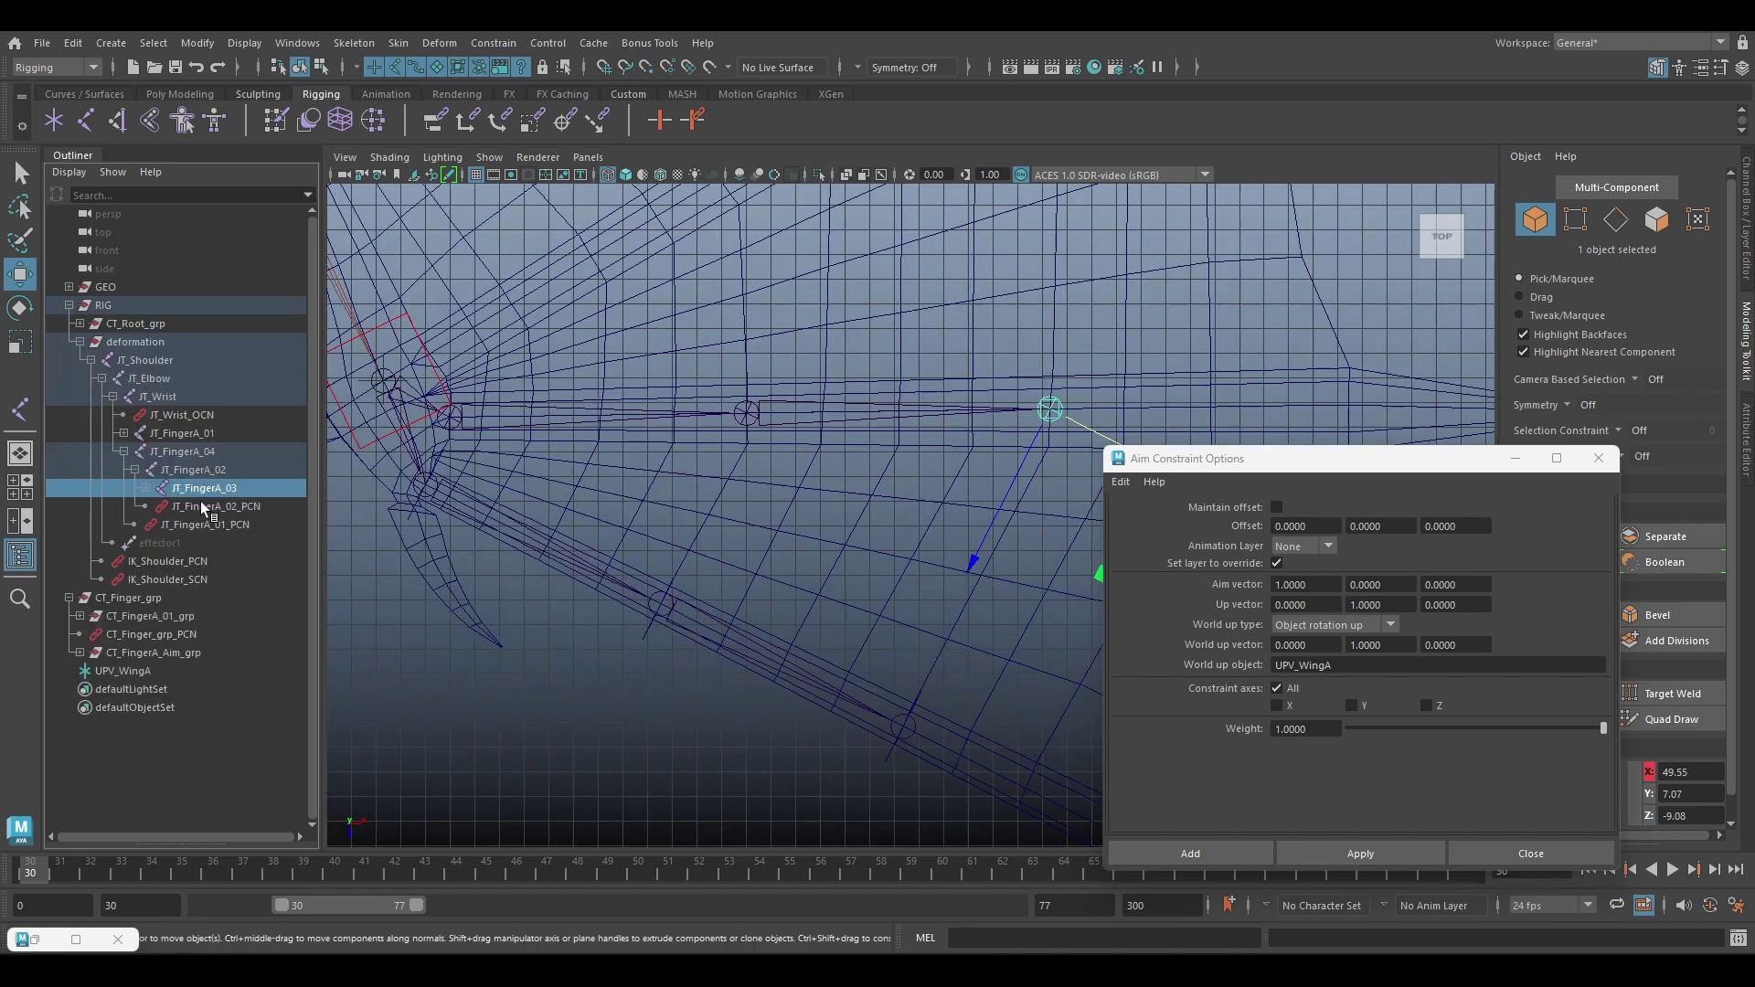
{"action": "left_click", "coordinate": [145, 488]}
{"action": "left_click", "coordinate": [233, 506]}
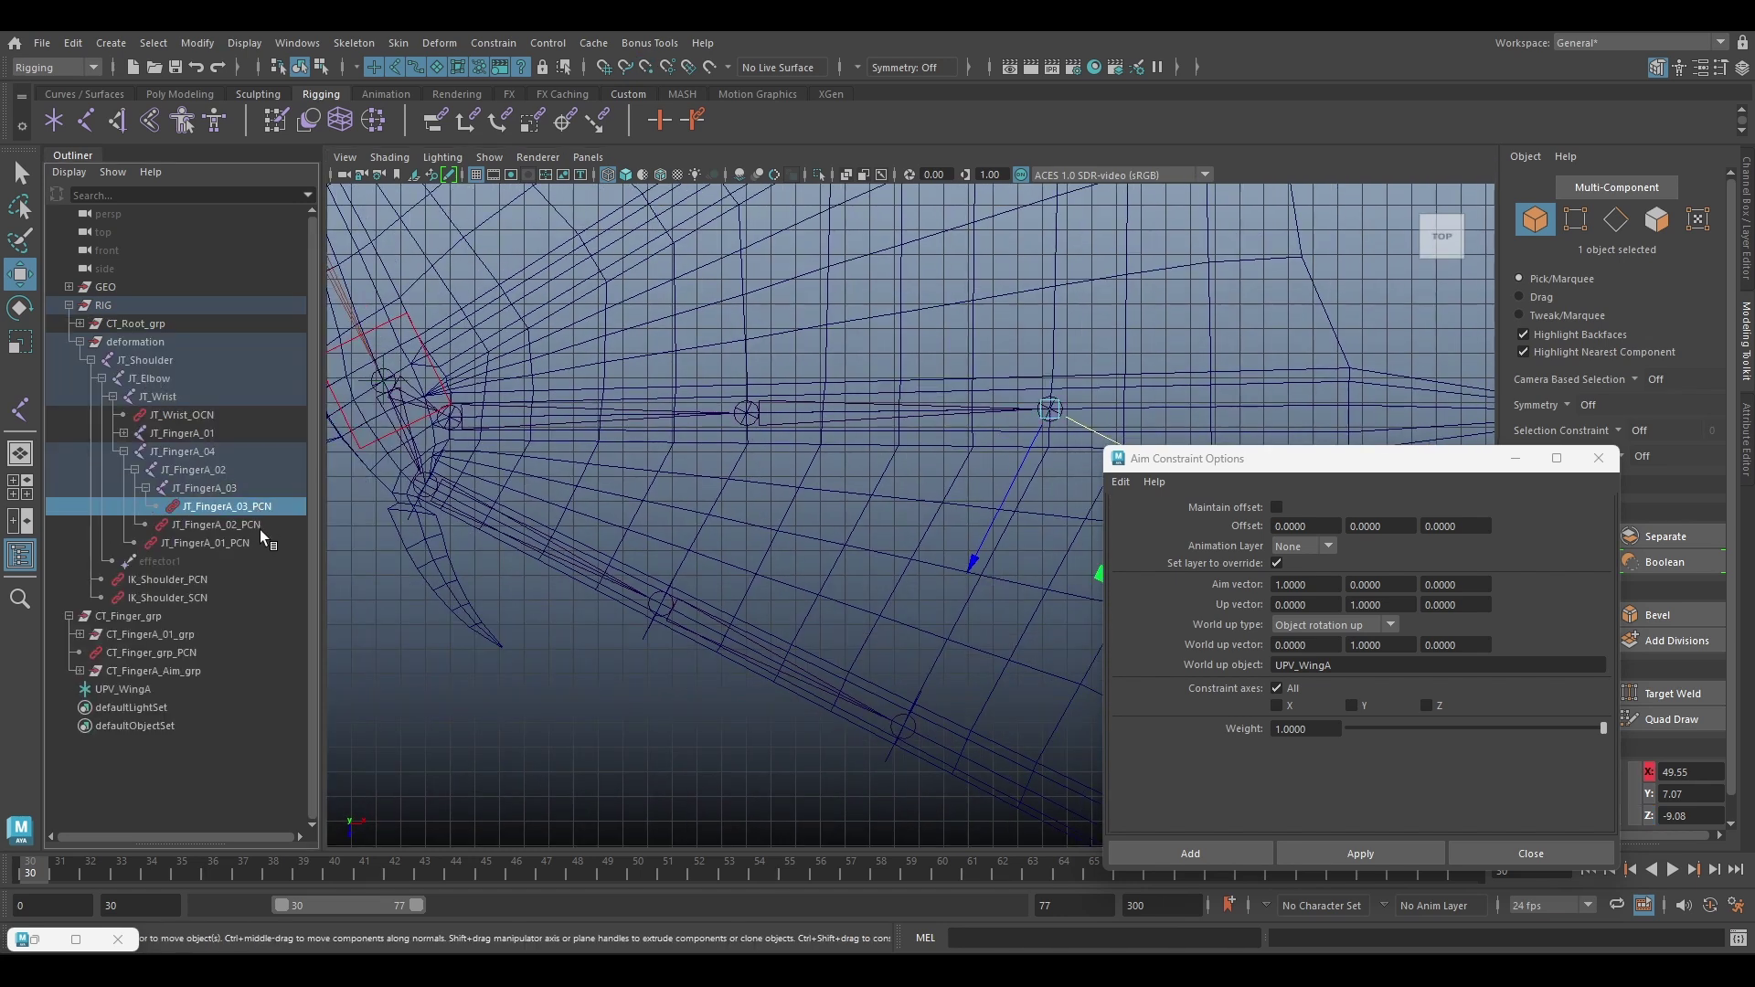
{"action": "left_click", "coordinate": [260, 527], "text": "ctrl"}
{"action": "left_click", "coordinate": [260, 545], "text": "ctrl"}
{"action": "key", "text": "Delete"}
Rename the duplicated finger joints, from base to tip, as JT_FingerB_01, JT_FingerB_02 and JT_FingerB_03
{"action": "left_click", "coordinate": [212, 449]}
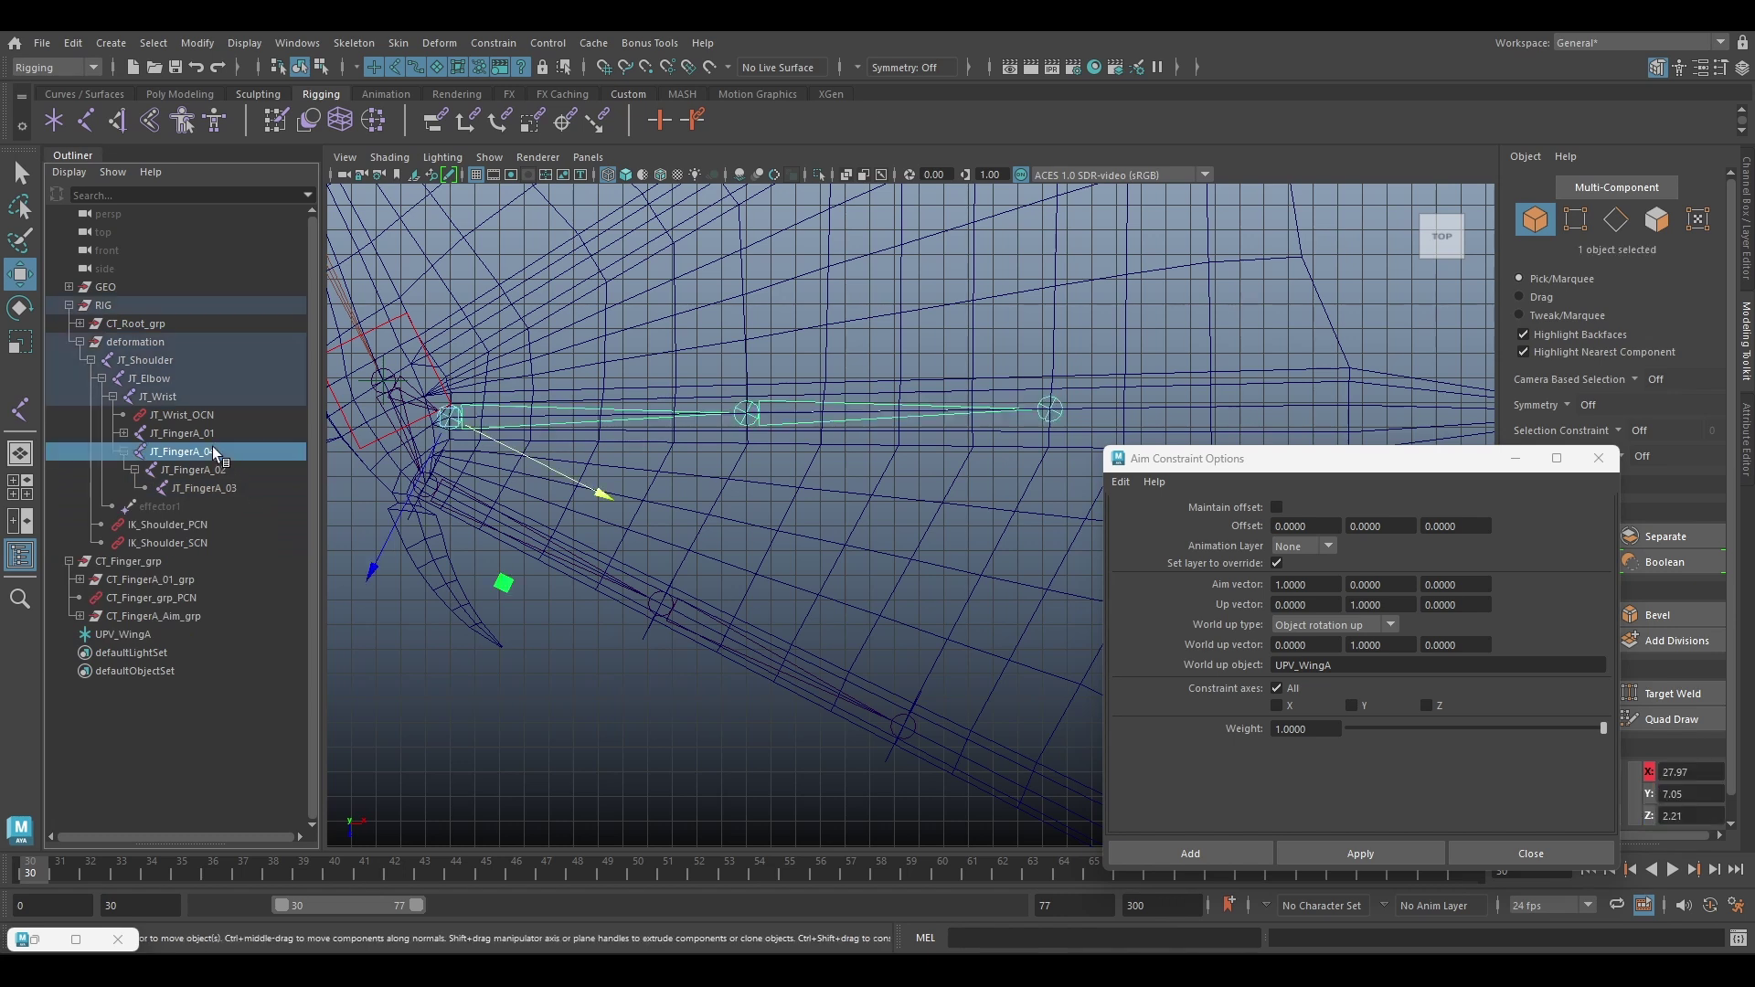
{"action": "double_click", "coordinate": [216, 452]}
{"action": "left_click", "coordinate": [203, 472]}
{"action": "double_click", "coordinate": [205, 472]}
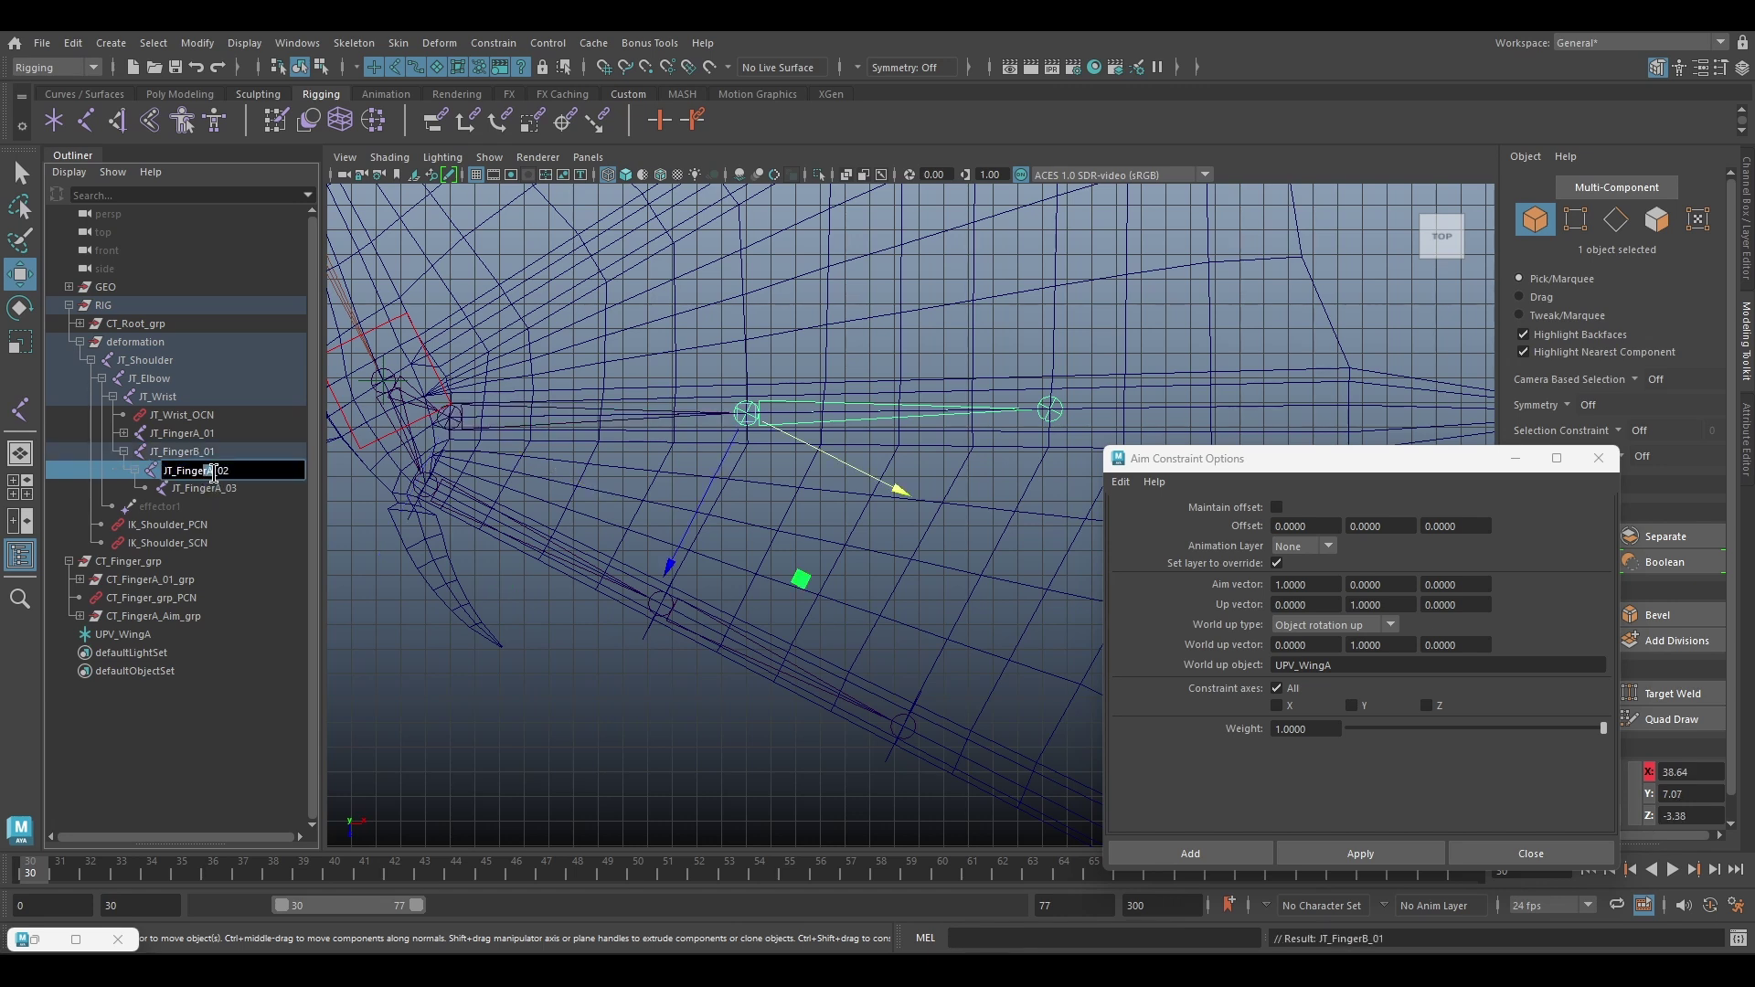
{"action": "key", "text": "BackSpace"}
{"action": "type", "text": "B"}
{"action": "key", "text": "Return"}
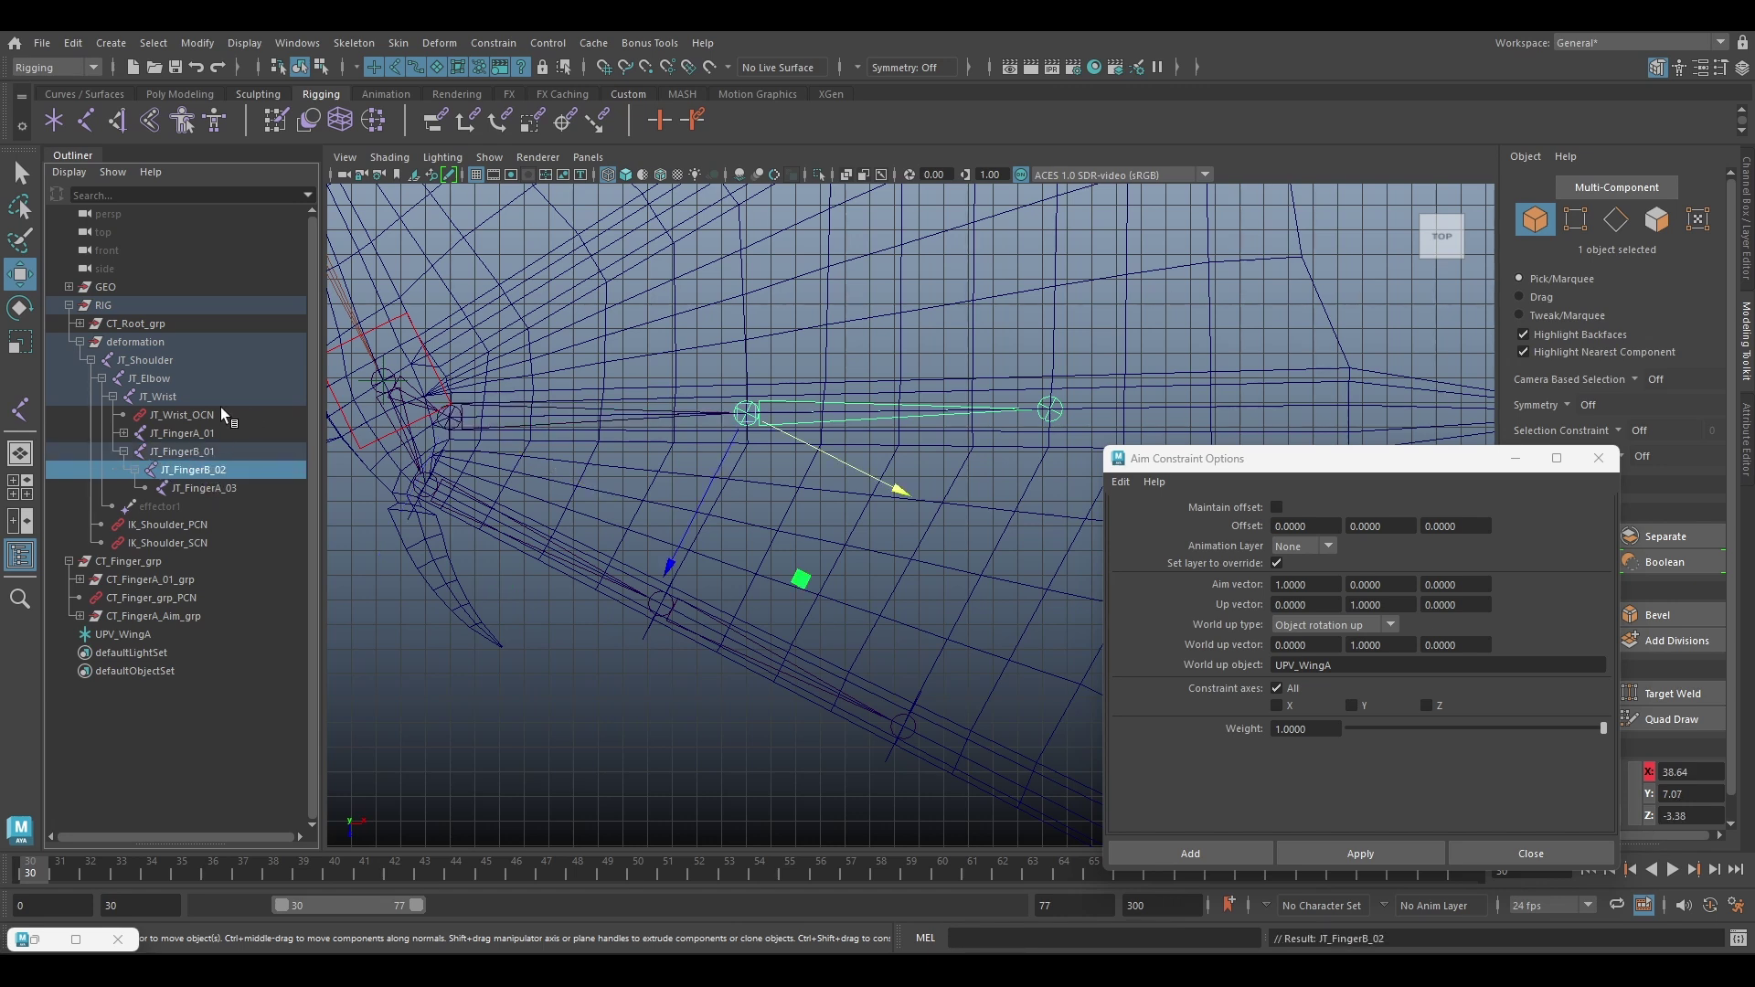
{"action": "double_click", "coordinate": [223, 491]}
{"action": "type", "text": "B"}
{"action": "key", "text": "Return"}
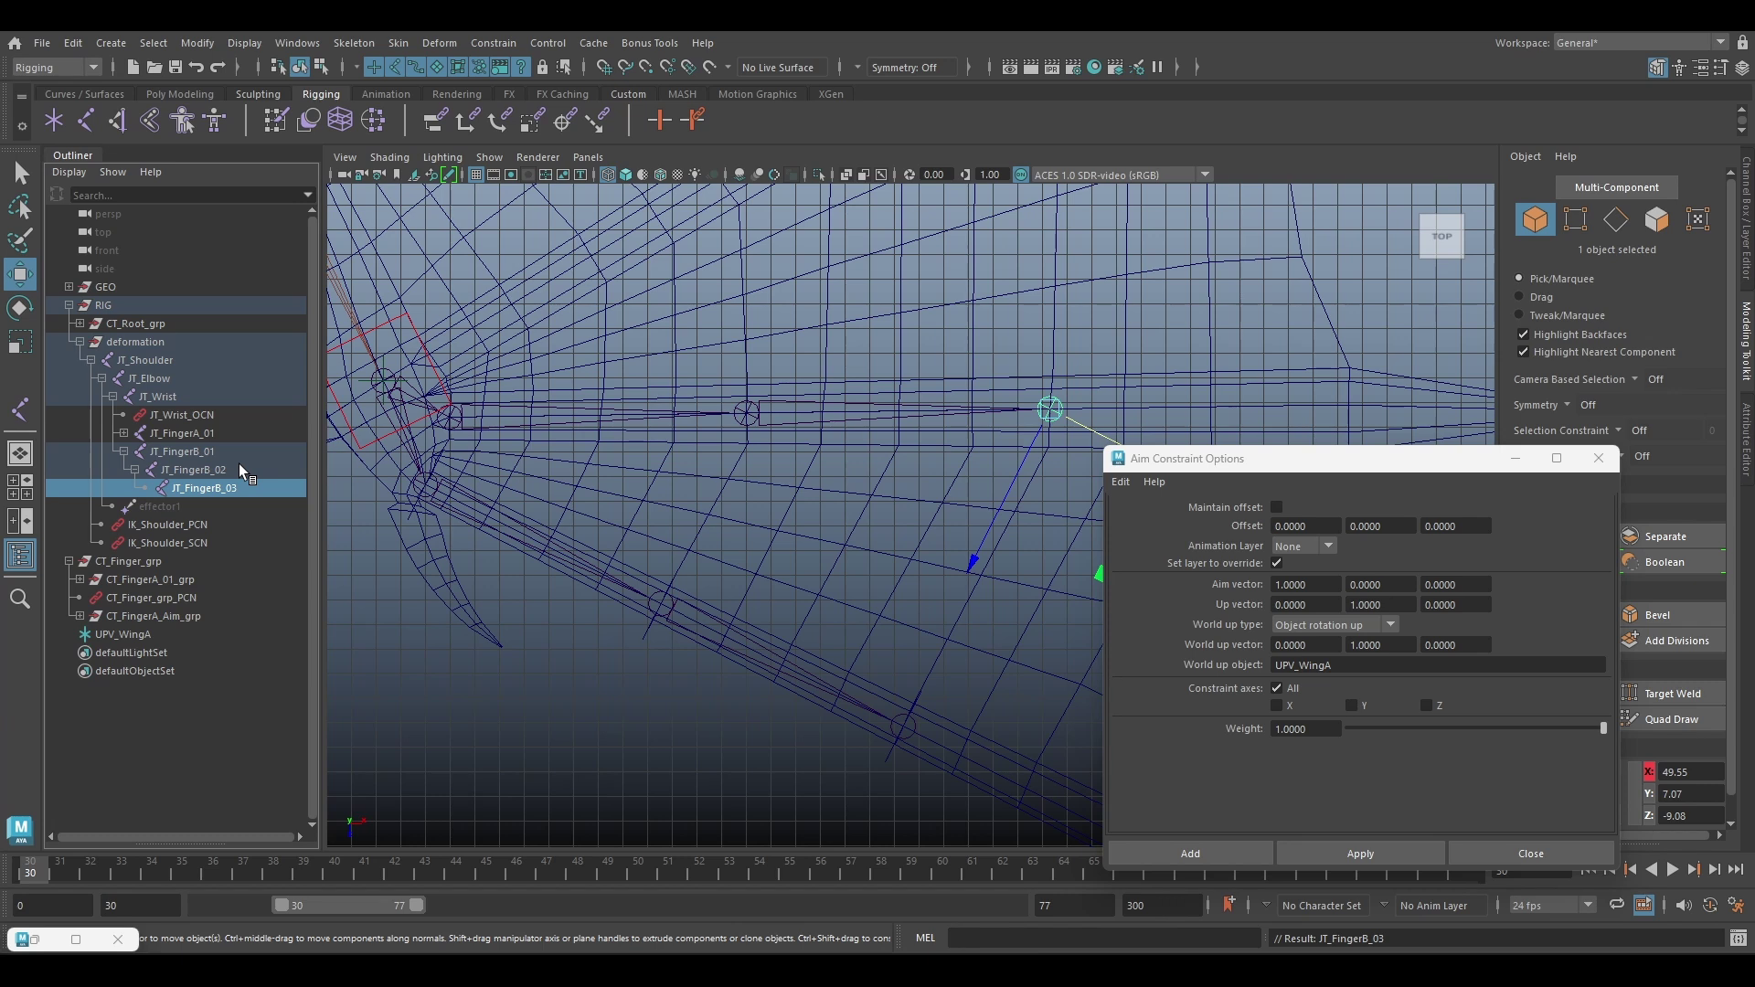
Set Rotate X, Y and Z of JT_FingerB_01 to 0 and check the rotation values of the chain's other two joints
{"action": "left_click", "coordinate": [183, 451]}
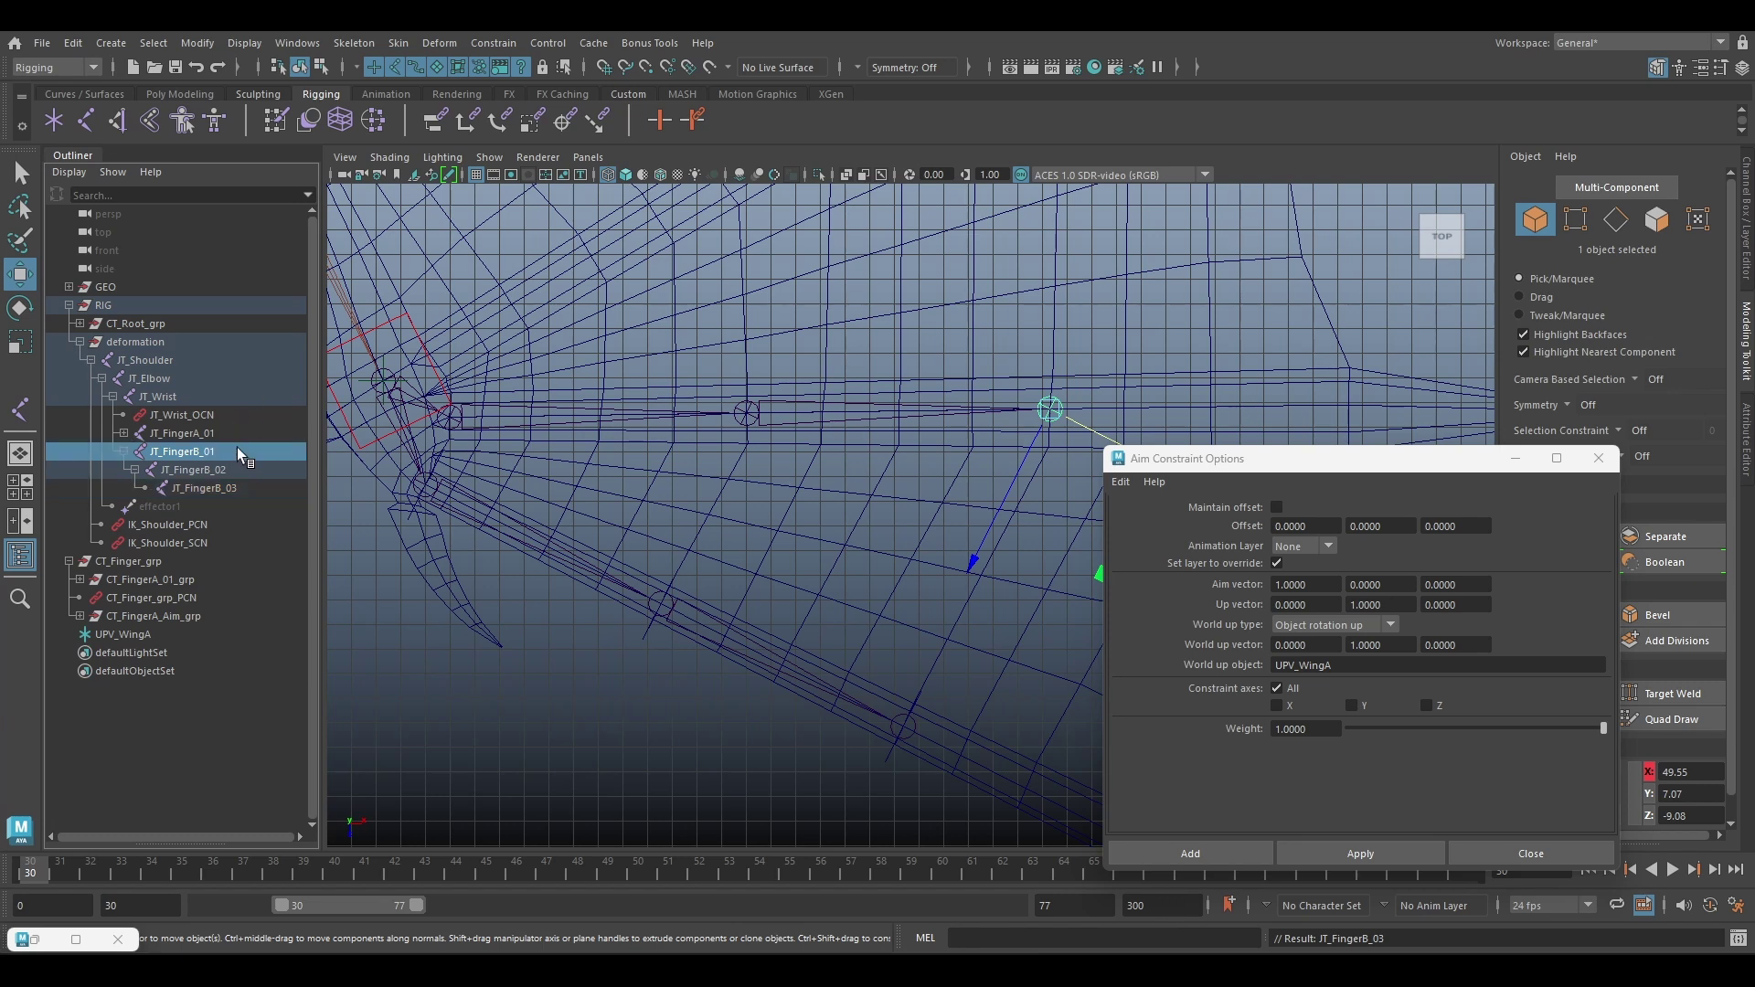
{"action": "left_click", "coordinate": [1748, 213]}
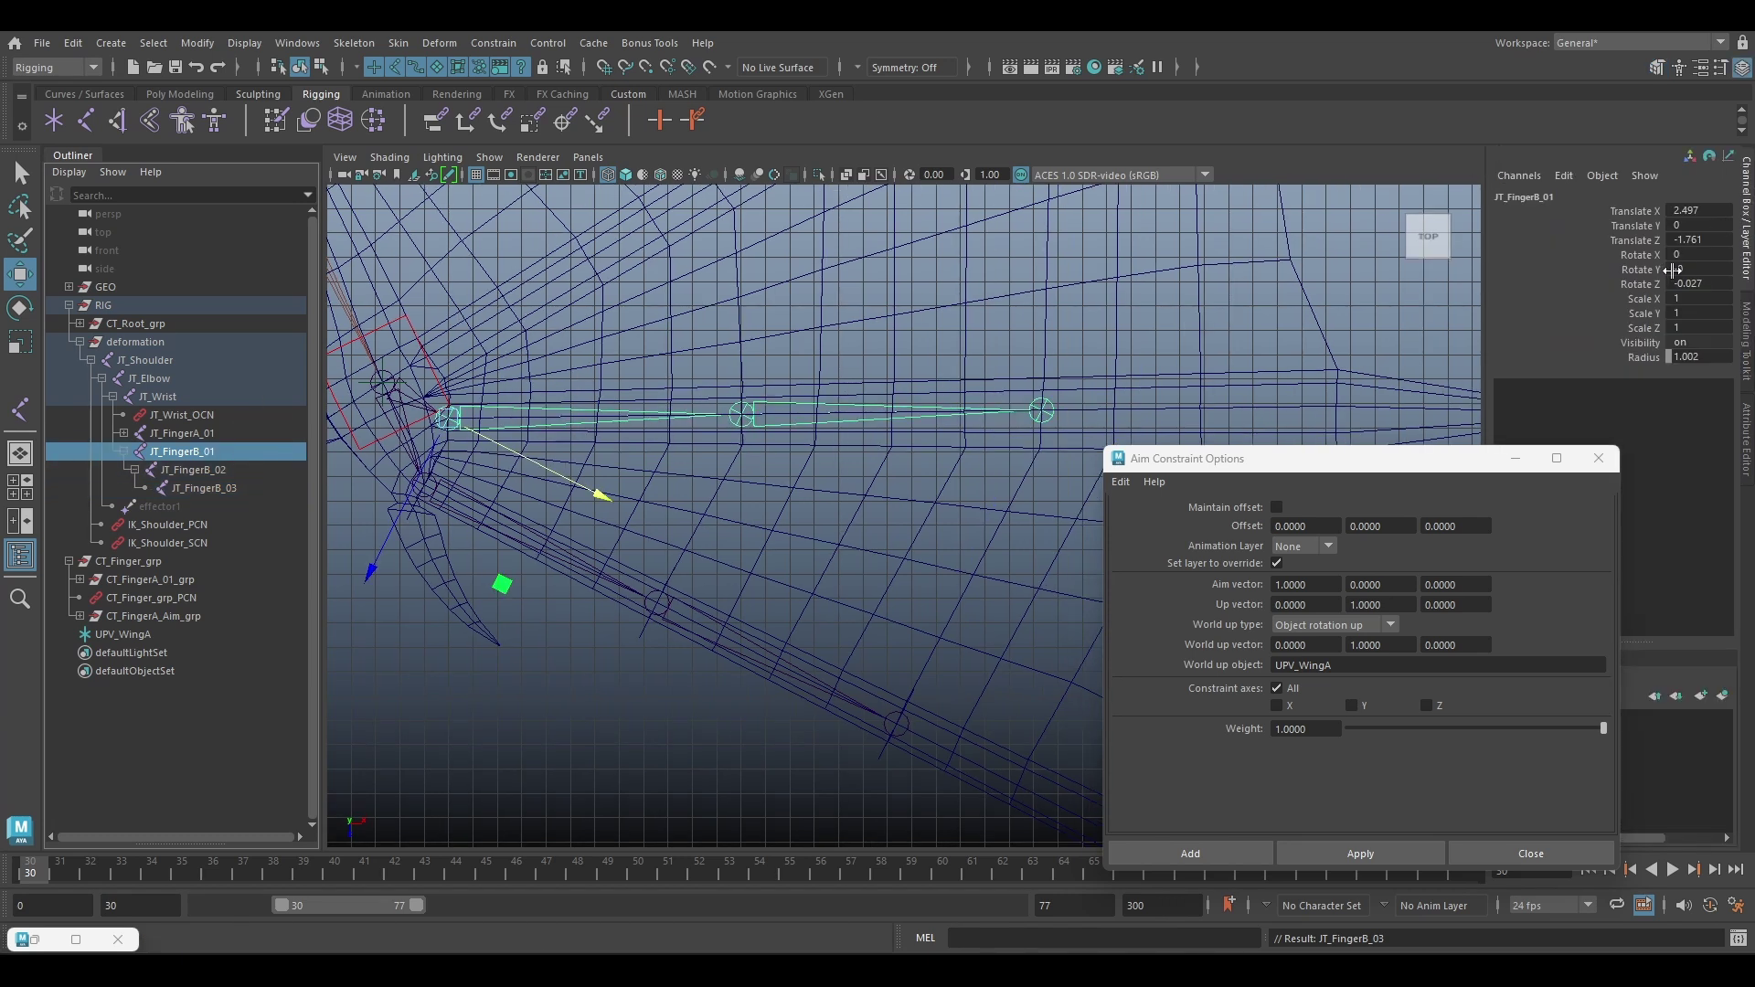
{"action": "left_click_drag", "start_coordinate": [1694, 258], "coordinate": [1699, 286]}
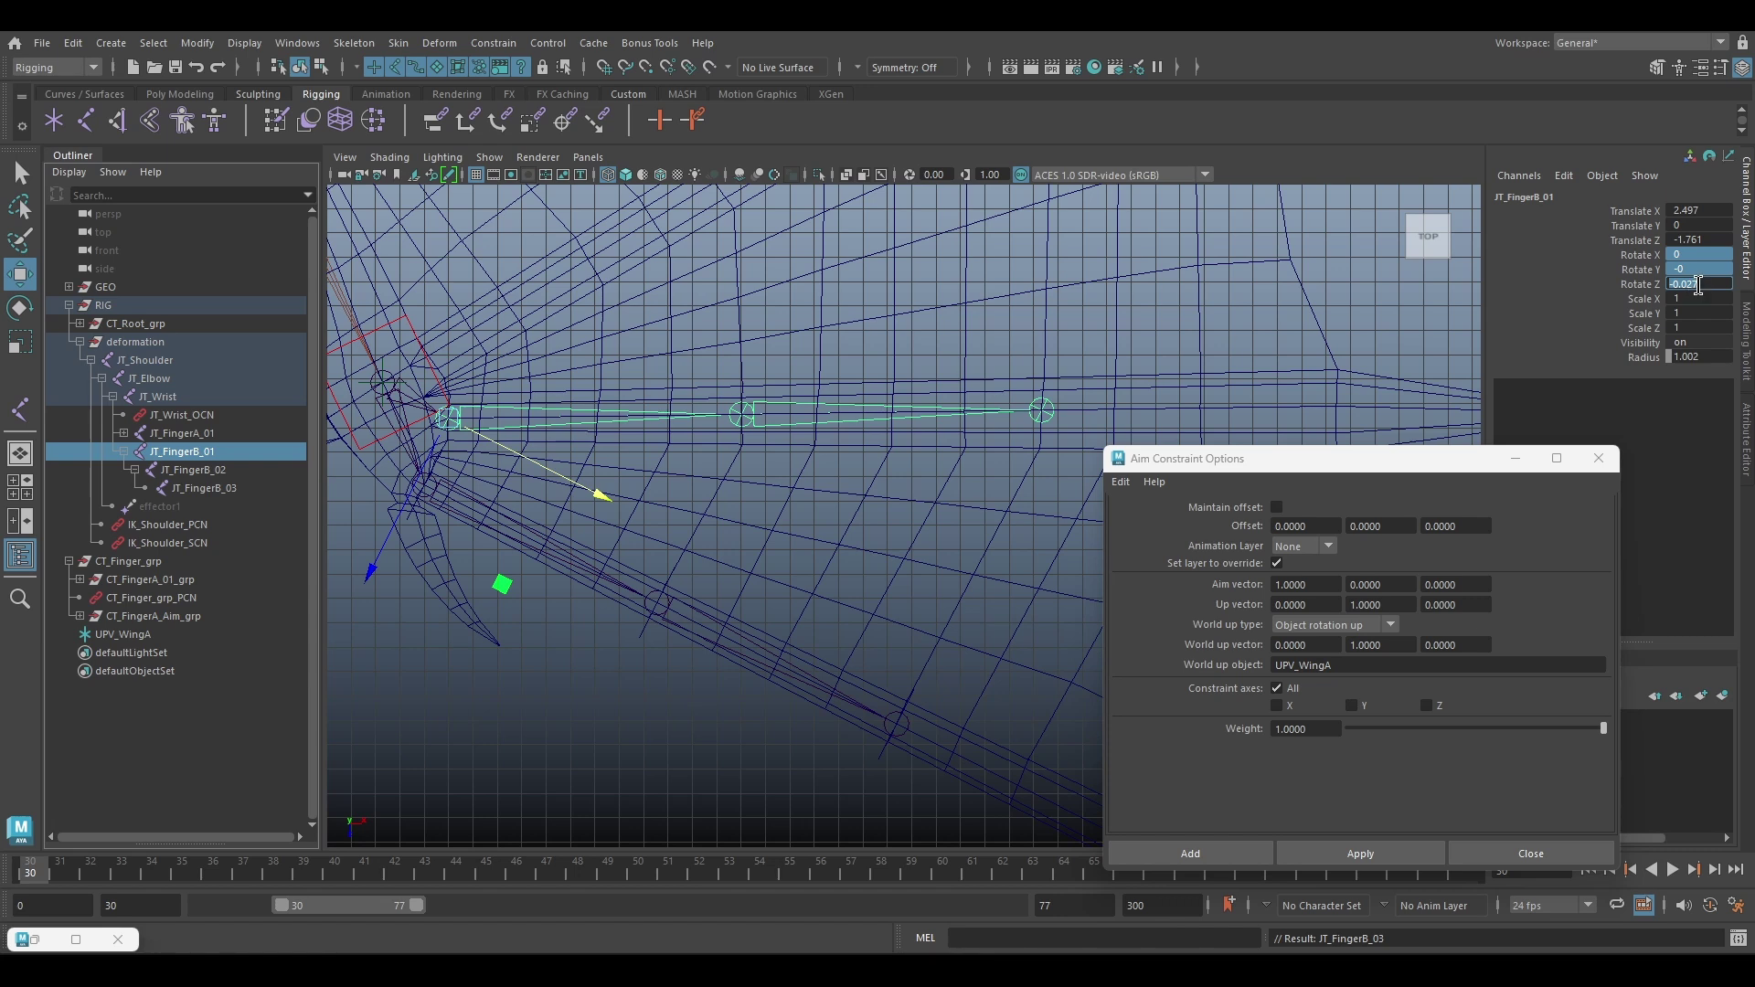
{"action": "type", "text": "0"}
{"action": "key", "text": "Return"}
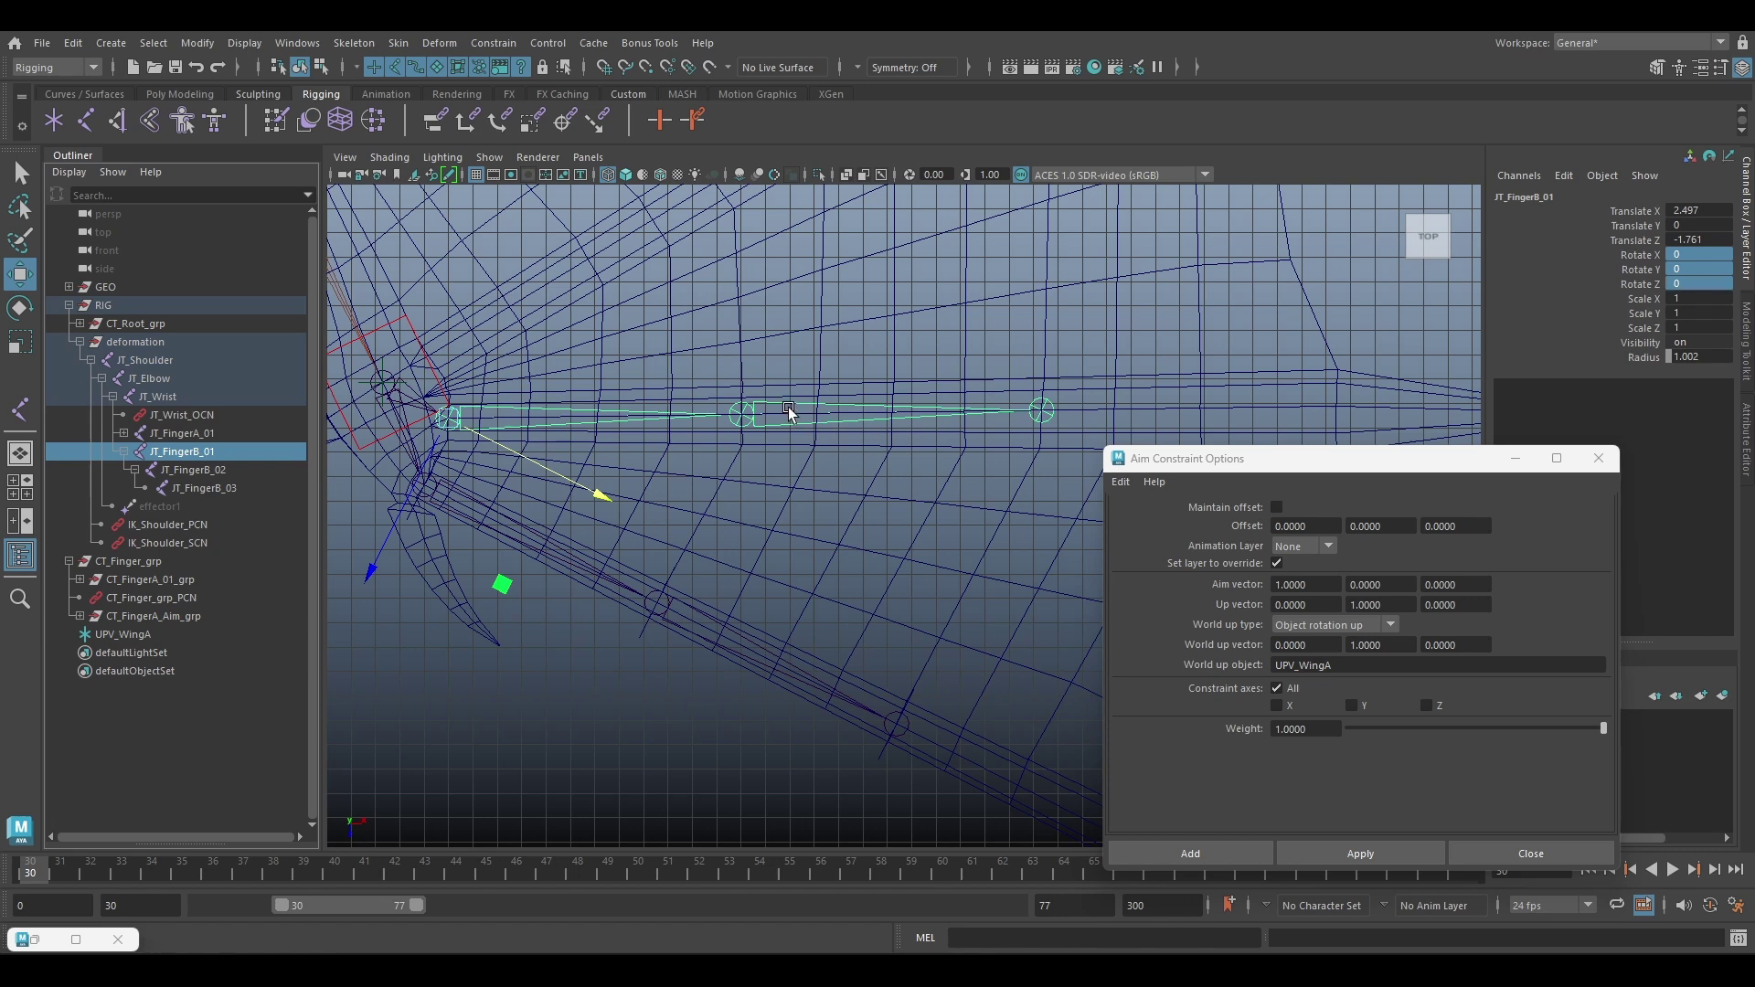
{"action": "left_click", "coordinate": [181, 471]}
{"action": "left_click", "coordinate": [197, 486]}
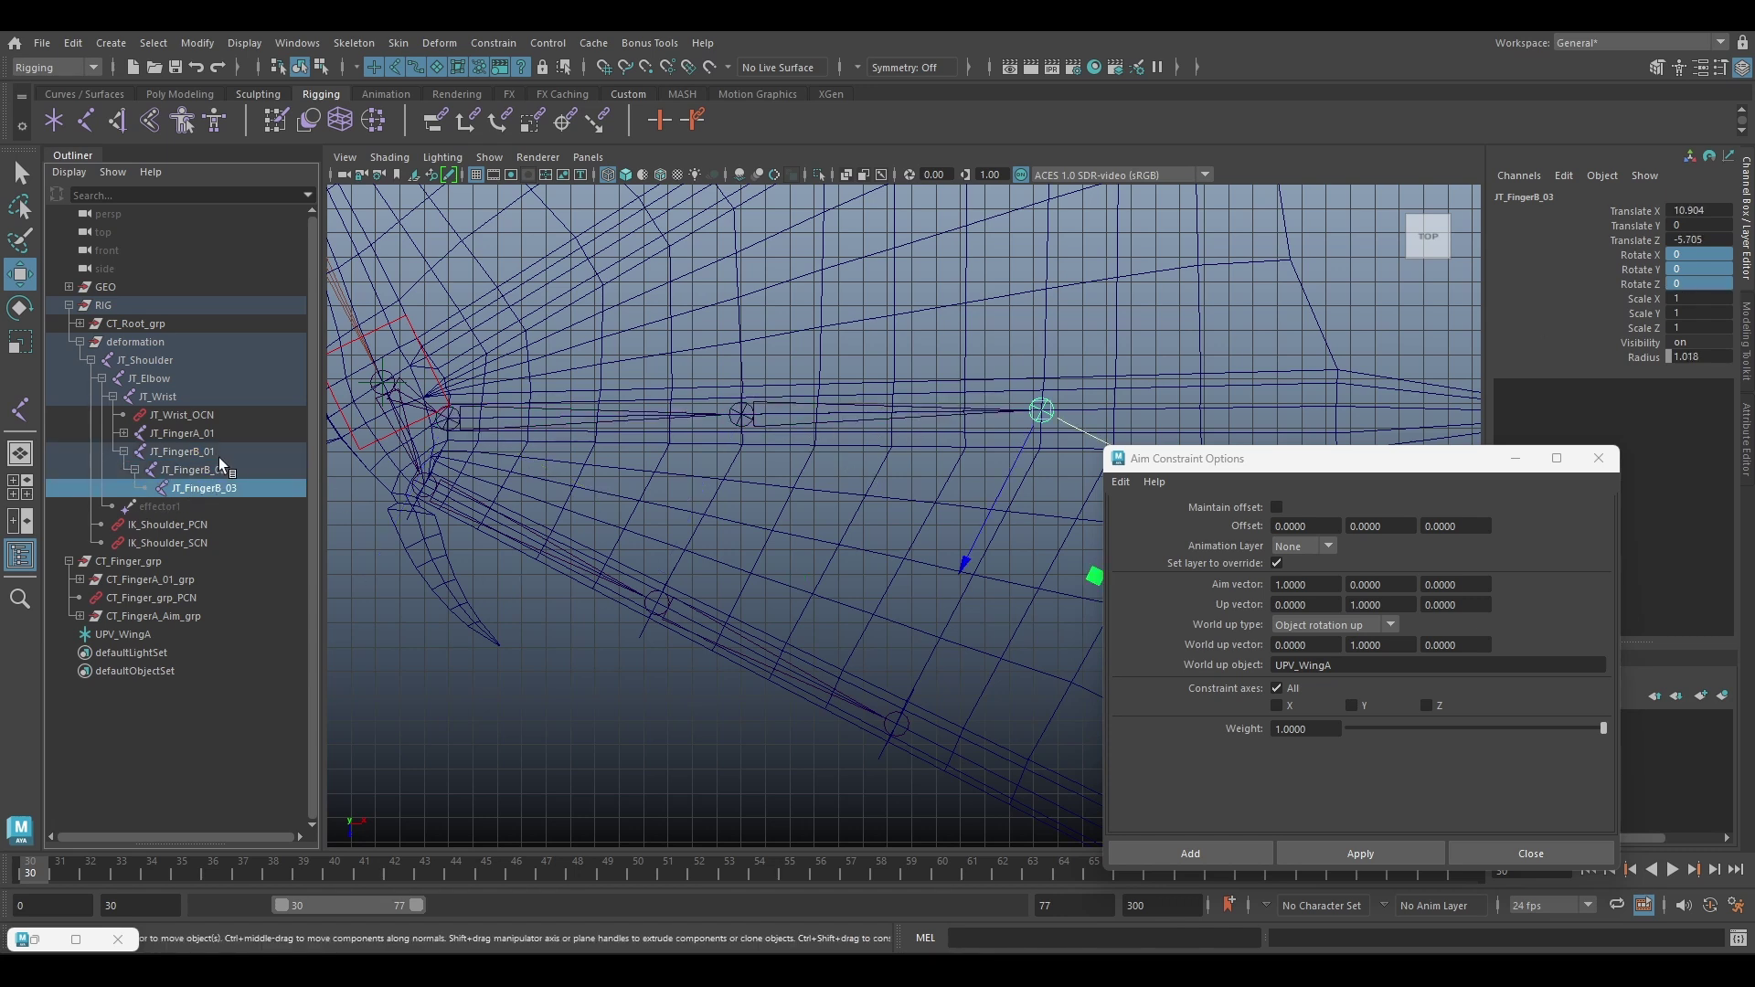
Orient JT_FingerB_01 and JT_FingerB_02 with the default Orient Joint settings: X primary axis, Y secondary axis, not to world
{"action": "left_click", "coordinate": [224, 455]}
{"action": "left_click", "coordinate": [229, 469], "text": "ctrl"}
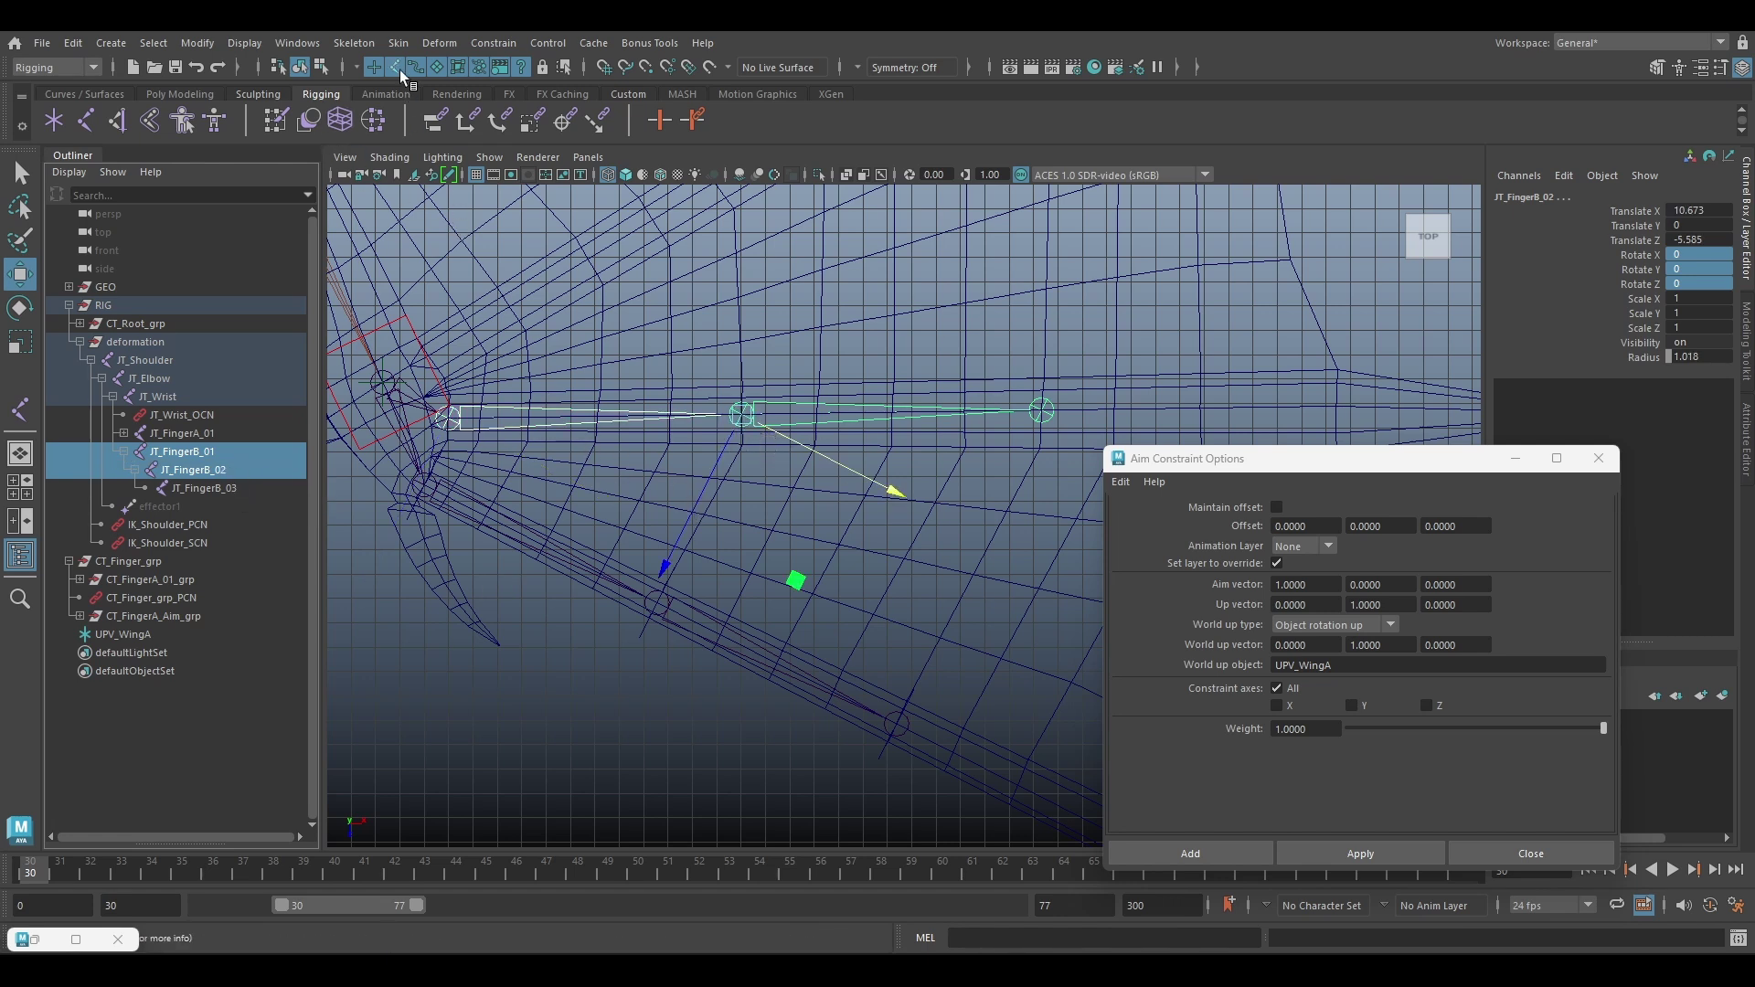
{"action": "left_click", "coordinate": [356, 43]}
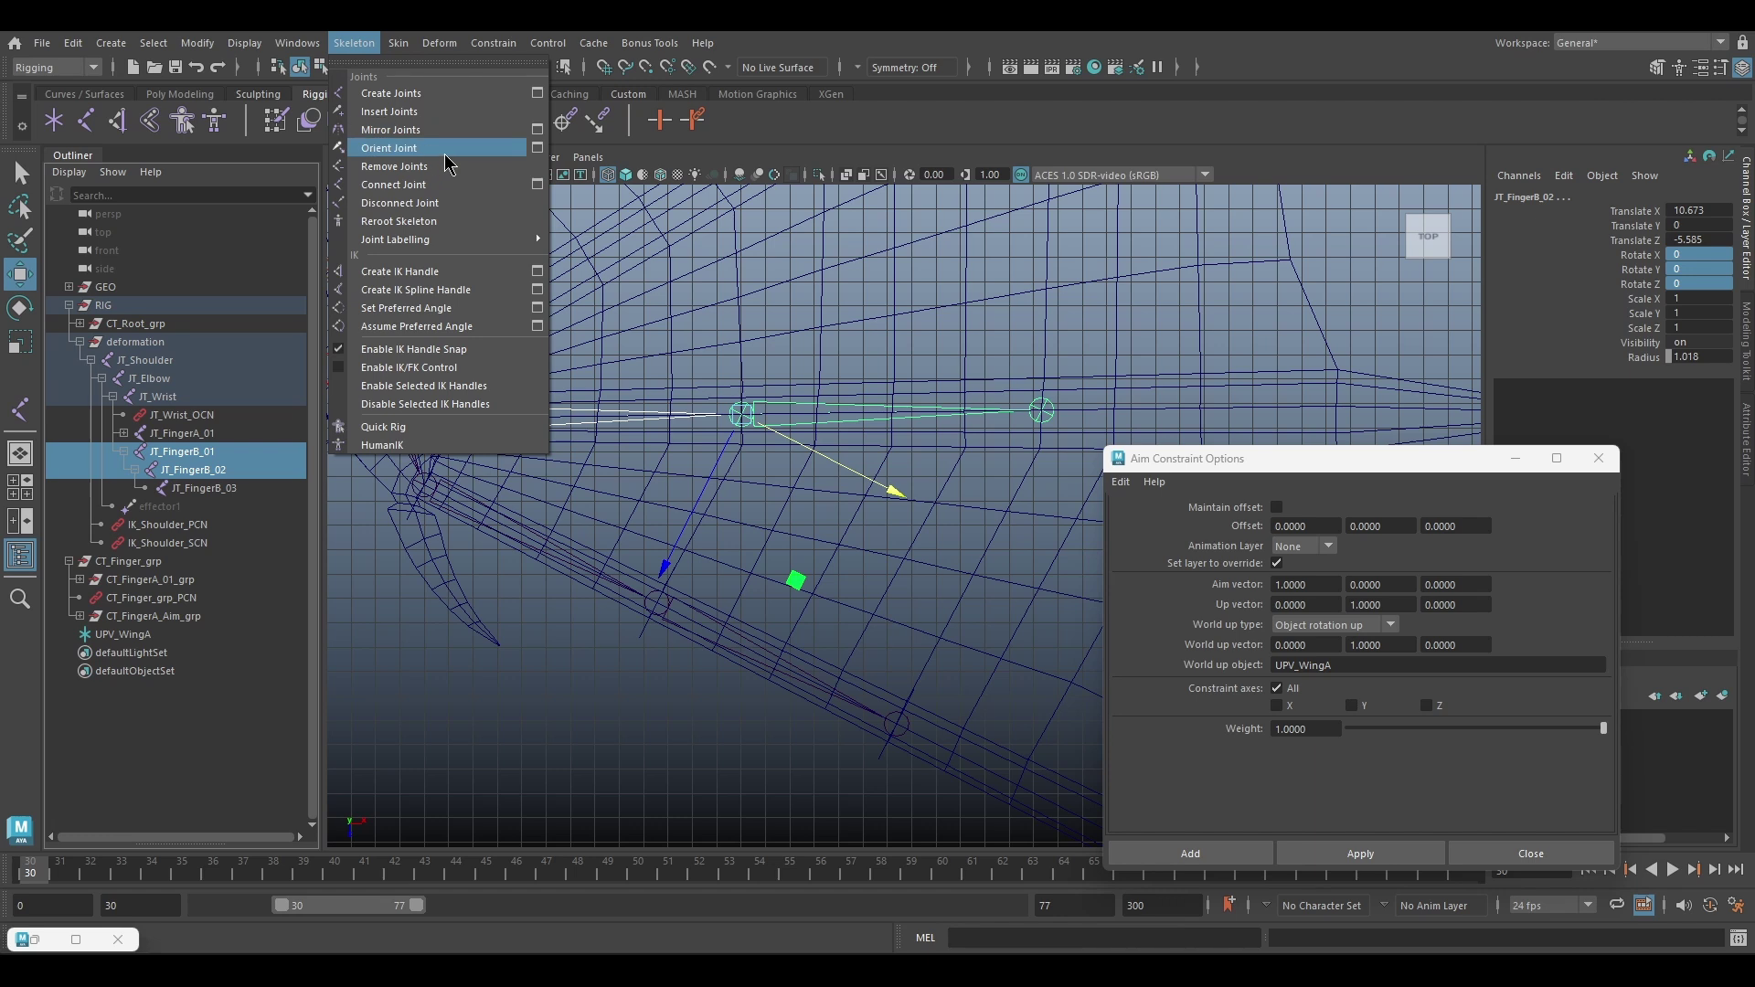
{"action": "left_click", "coordinate": [537, 149]}
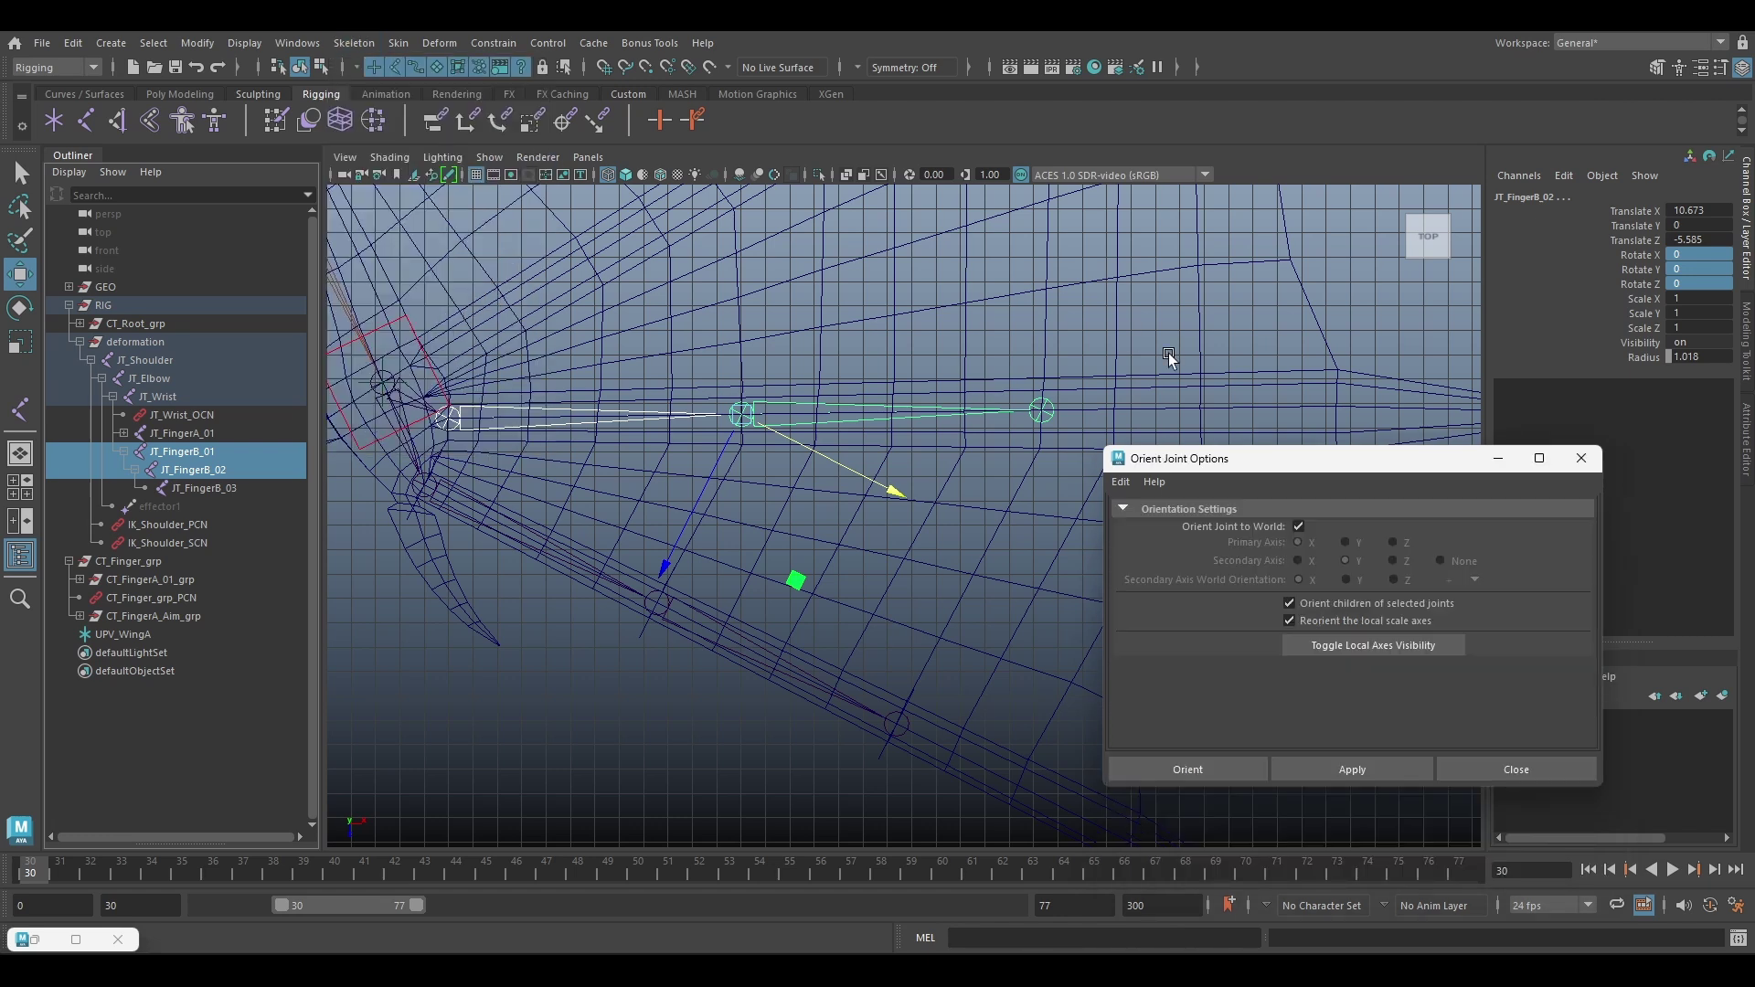
{"action": "left_click", "coordinate": [1121, 483]}
{"action": "left_click", "coordinate": [1153, 519]}
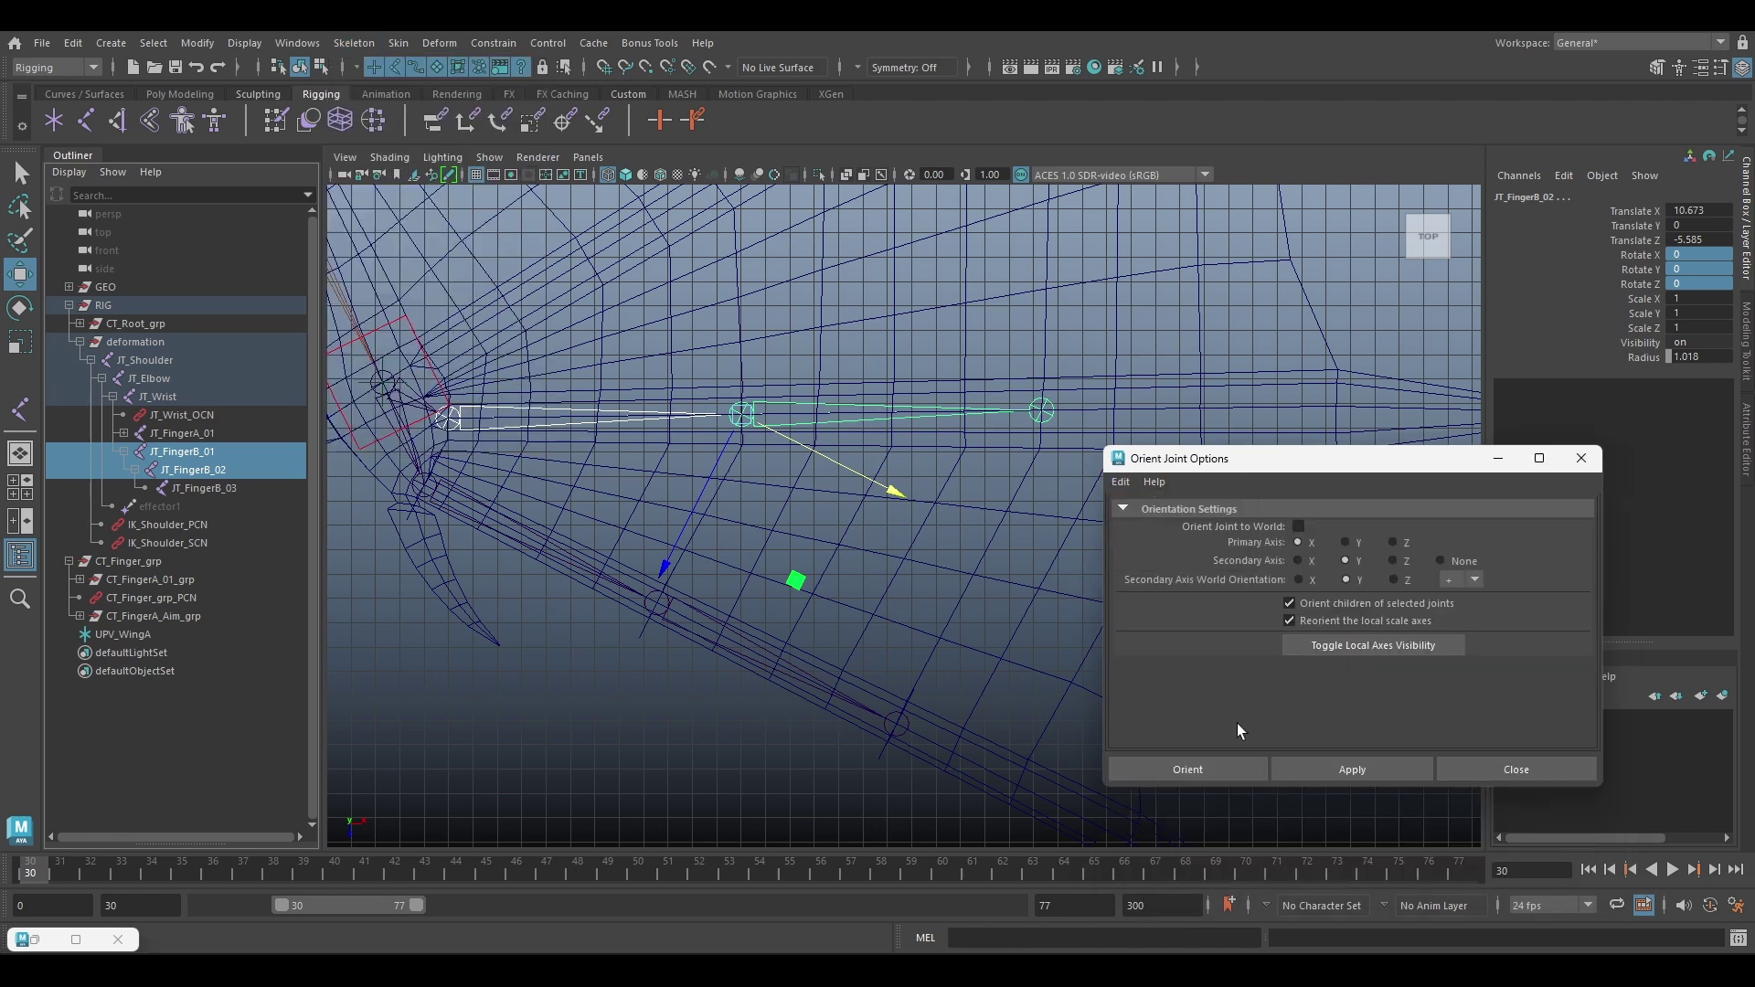
{"action": "left_click", "coordinate": [1384, 773]}
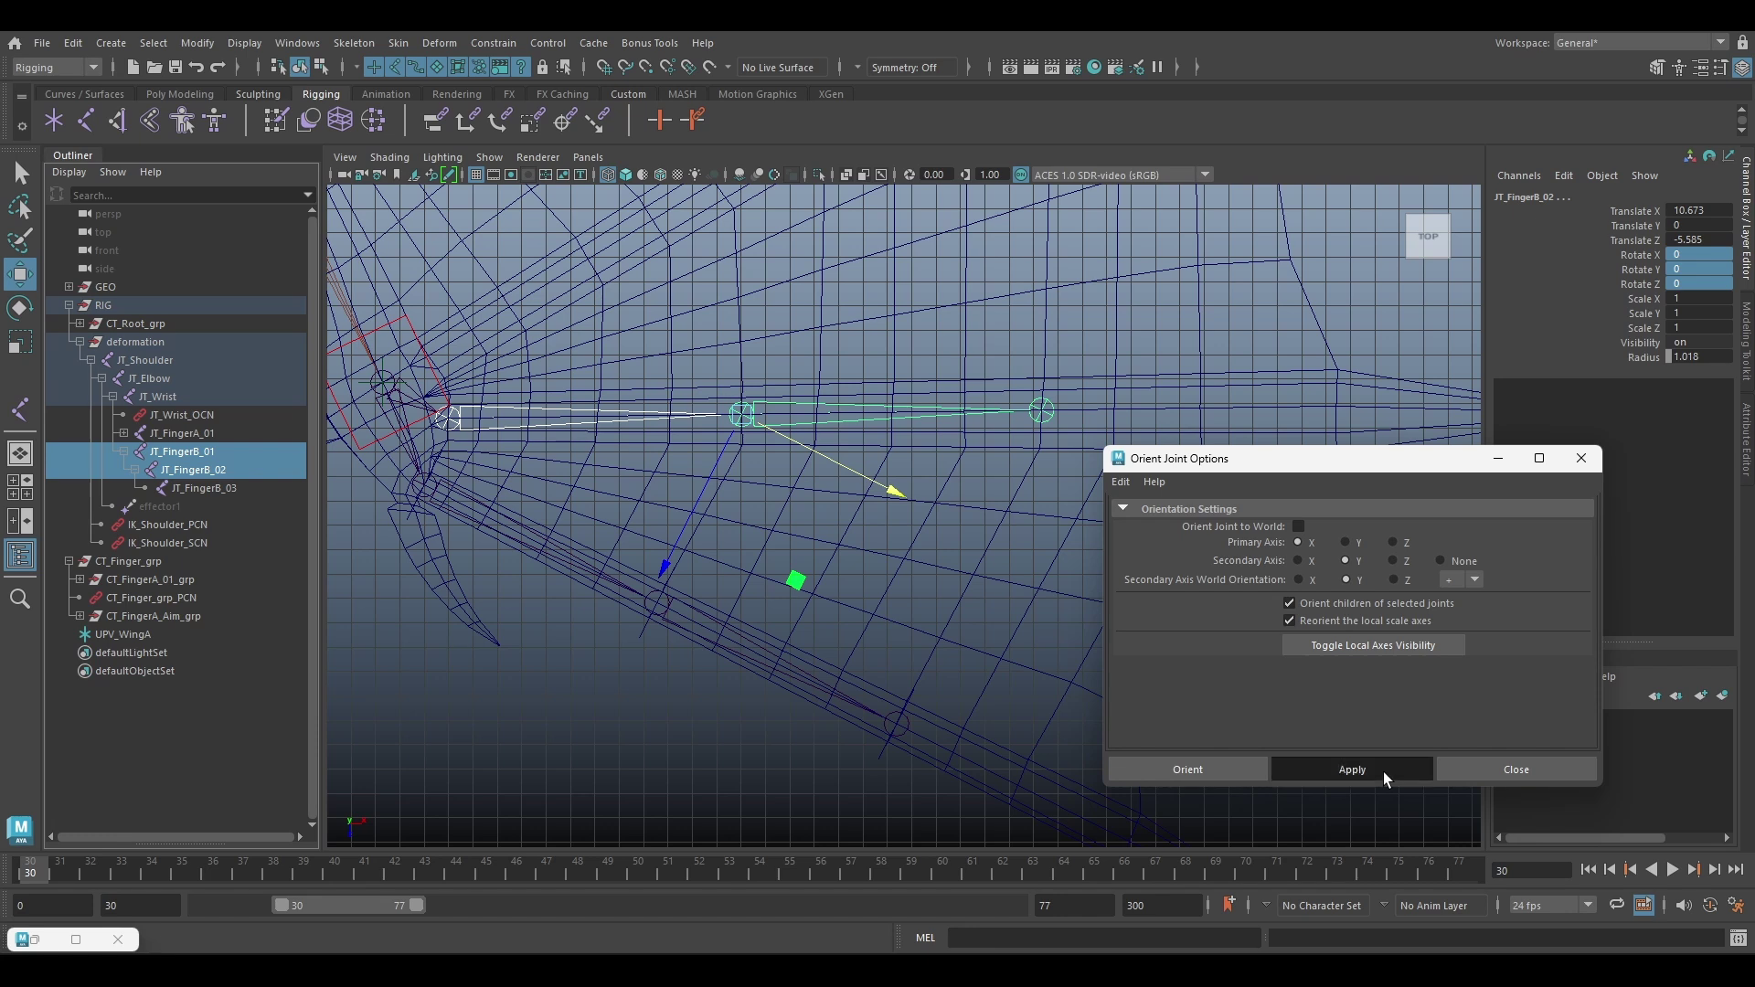
Orient the tip joint JT_FingerB_03 with Orient Joint to World enabled, and put the options window away
{"action": "left_click", "coordinate": [217, 491]}
{"action": "mouse_move", "coordinate": [869, 539]}
{"action": "middle_mouse_down", "text": "alt"}
{"action": "mouse_move", "coordinate": [807, 552]}
{"action": "mouse_move", "coordinate": [832, 572]}
{"action": "middle_mouse_up", "text": "alt"}
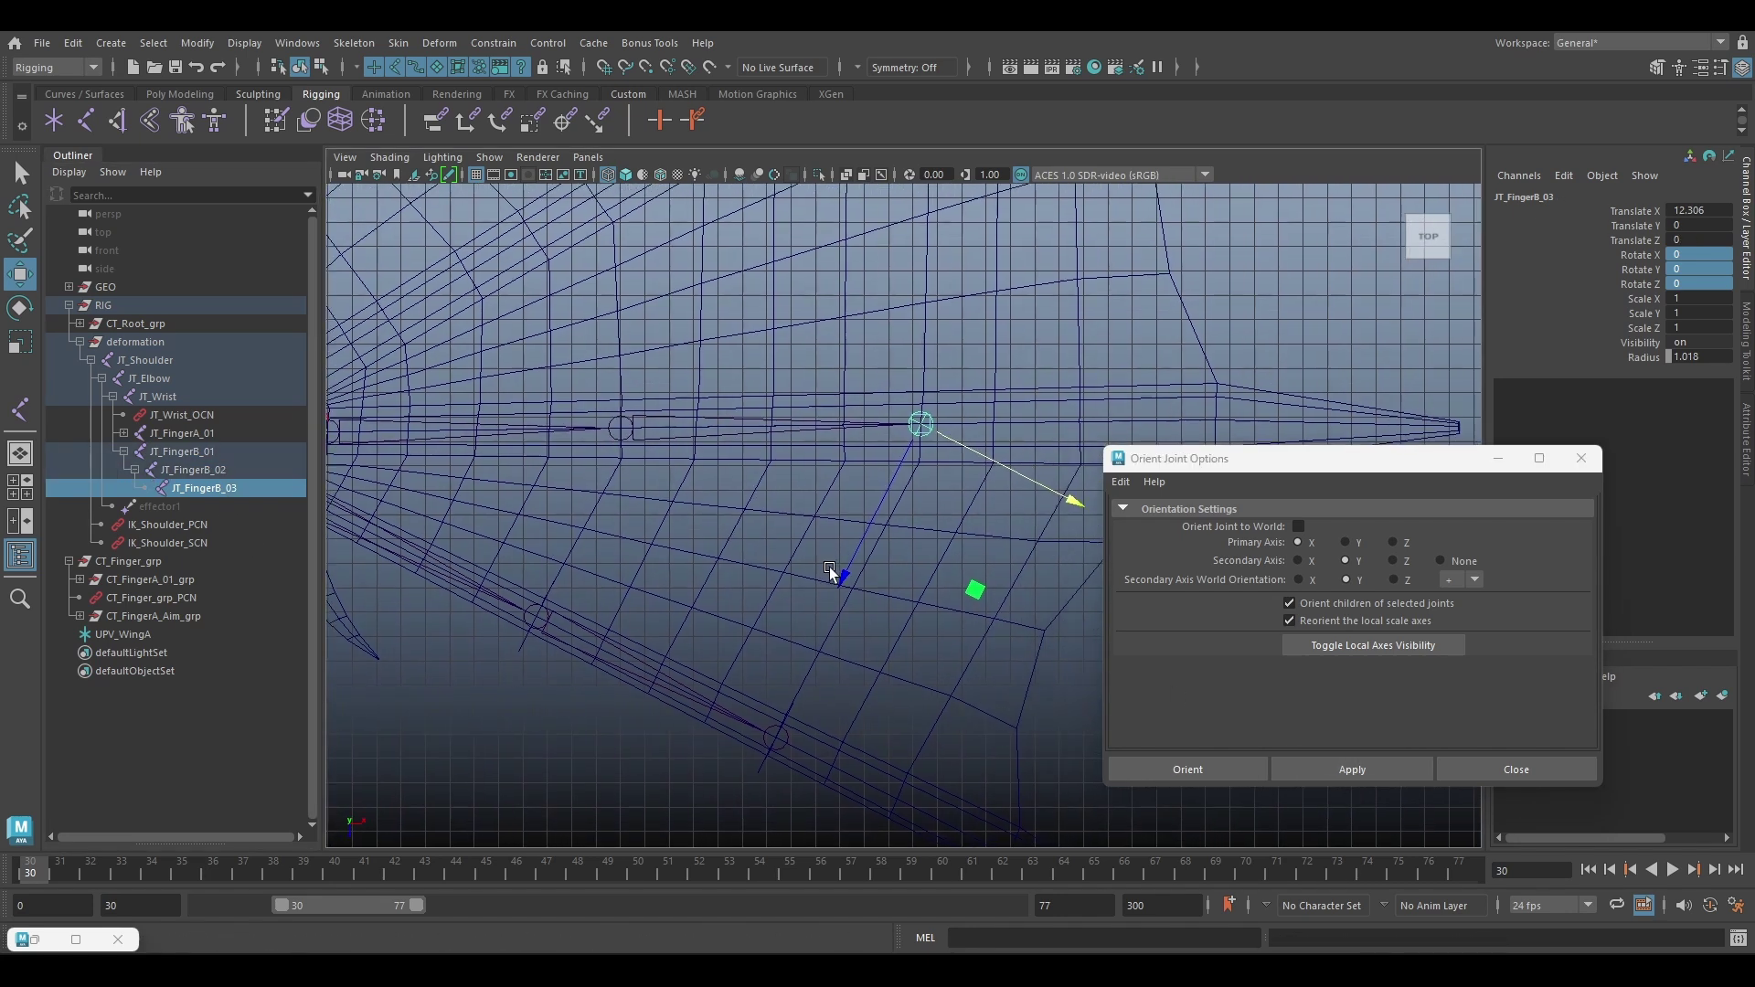
{"action": "right_click_drag", "start_coordinate": [831, 572], "coordinate": [858, 578], "text": "alt"}
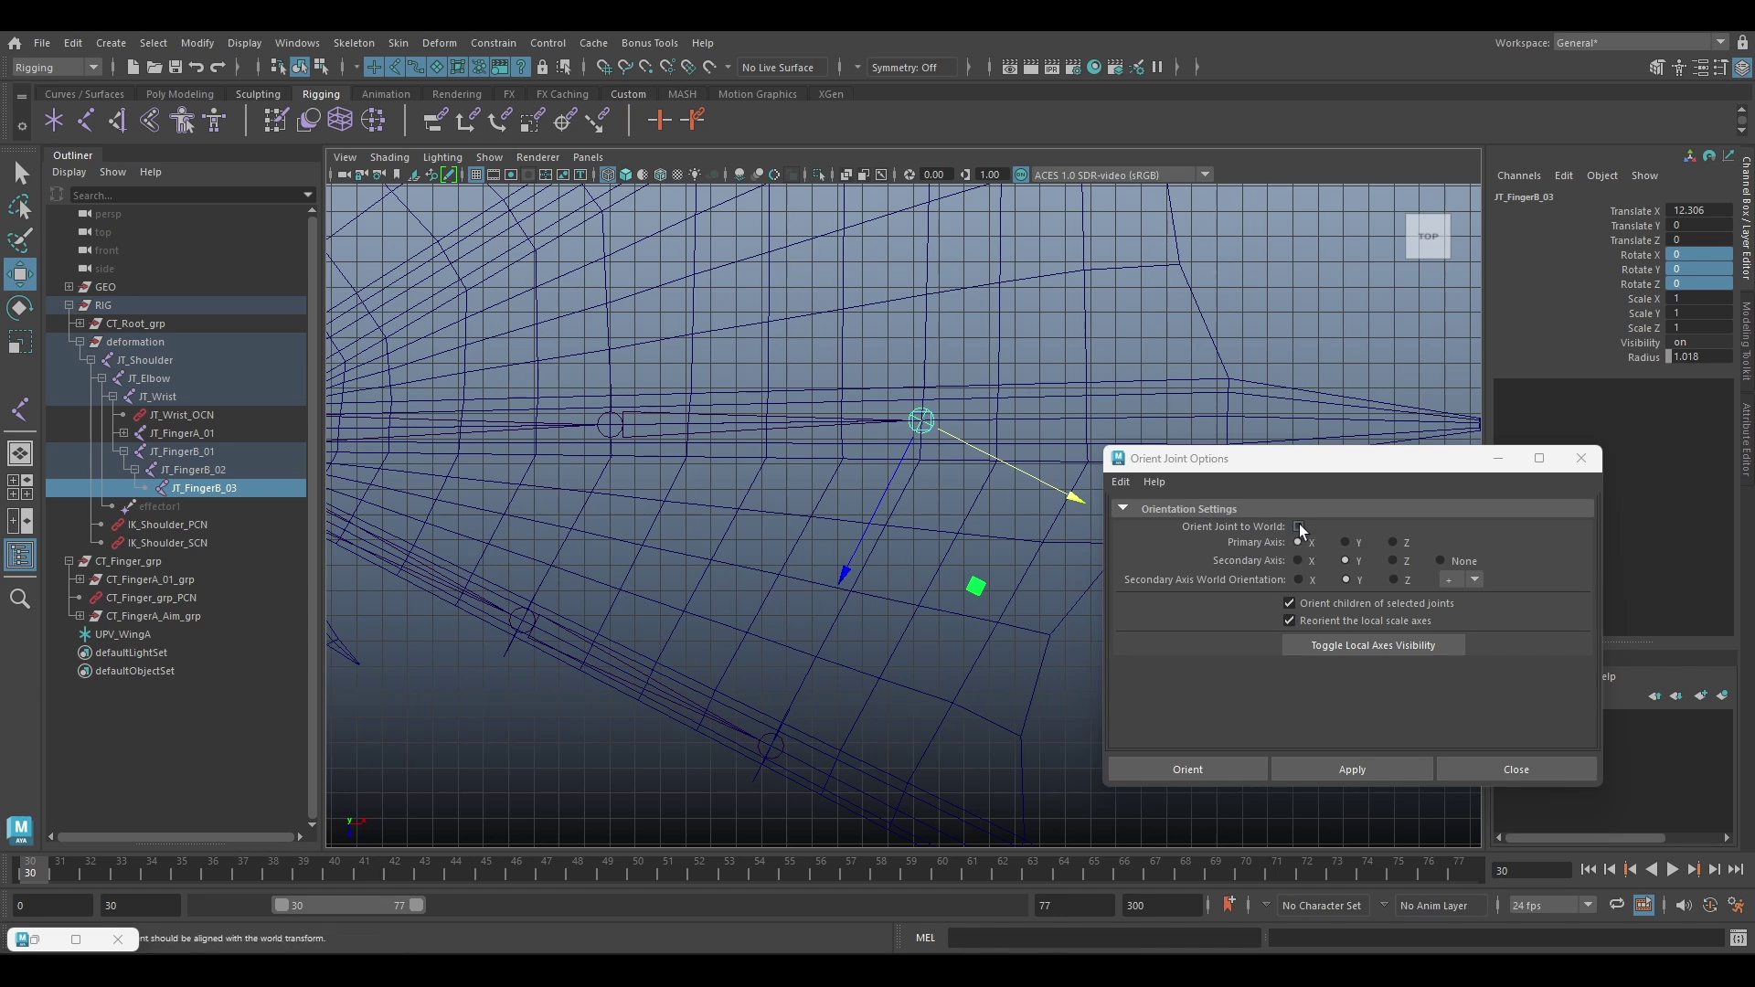
{"action": "left_click", "coordinate": [1298, 526]}
{"action": "left_click", "coordinate": [1352, 769]}
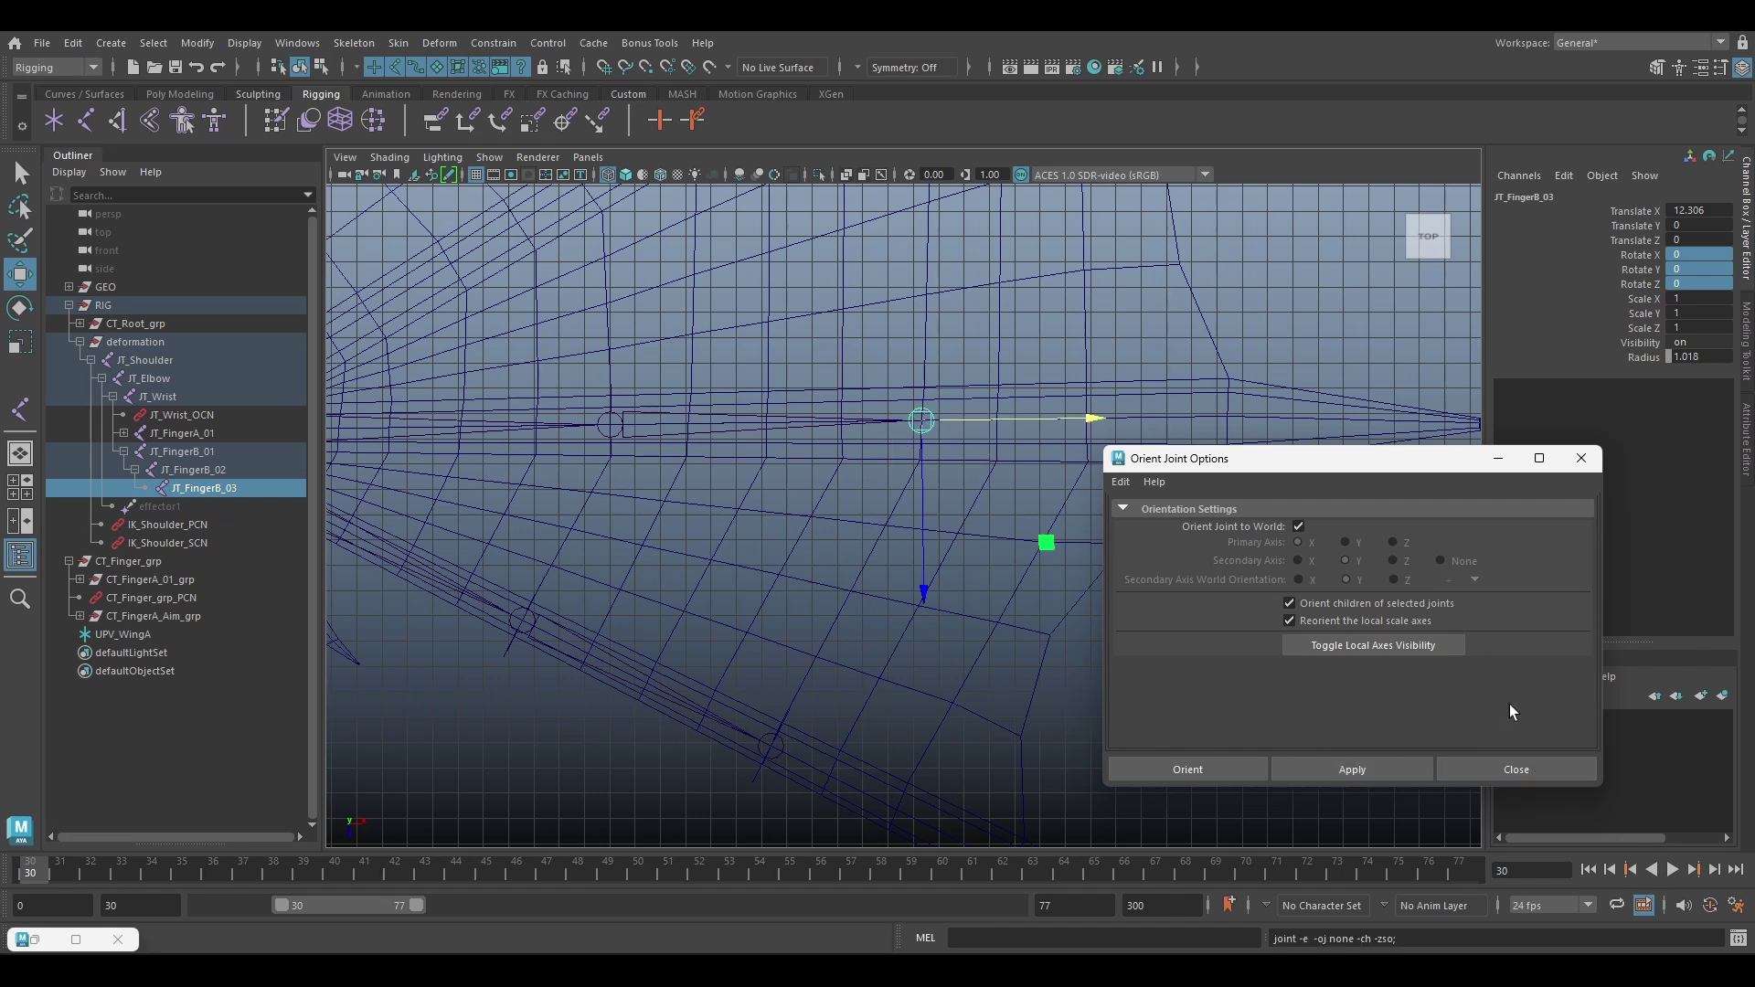
{"action": "left_click_drag", "start_coordinate": [1425, 459], "coordinate": [1457, 514]}
{"action": "left_click", "coordinate": [1532, 515]}
Create circle controls with the CT prefix for all three JT_FingerB joints using the Rig Tool
{"action": "middle_click_drag", "start_coordinate": [926, 598], "coordinate": [850, 640], "text": "alt"}
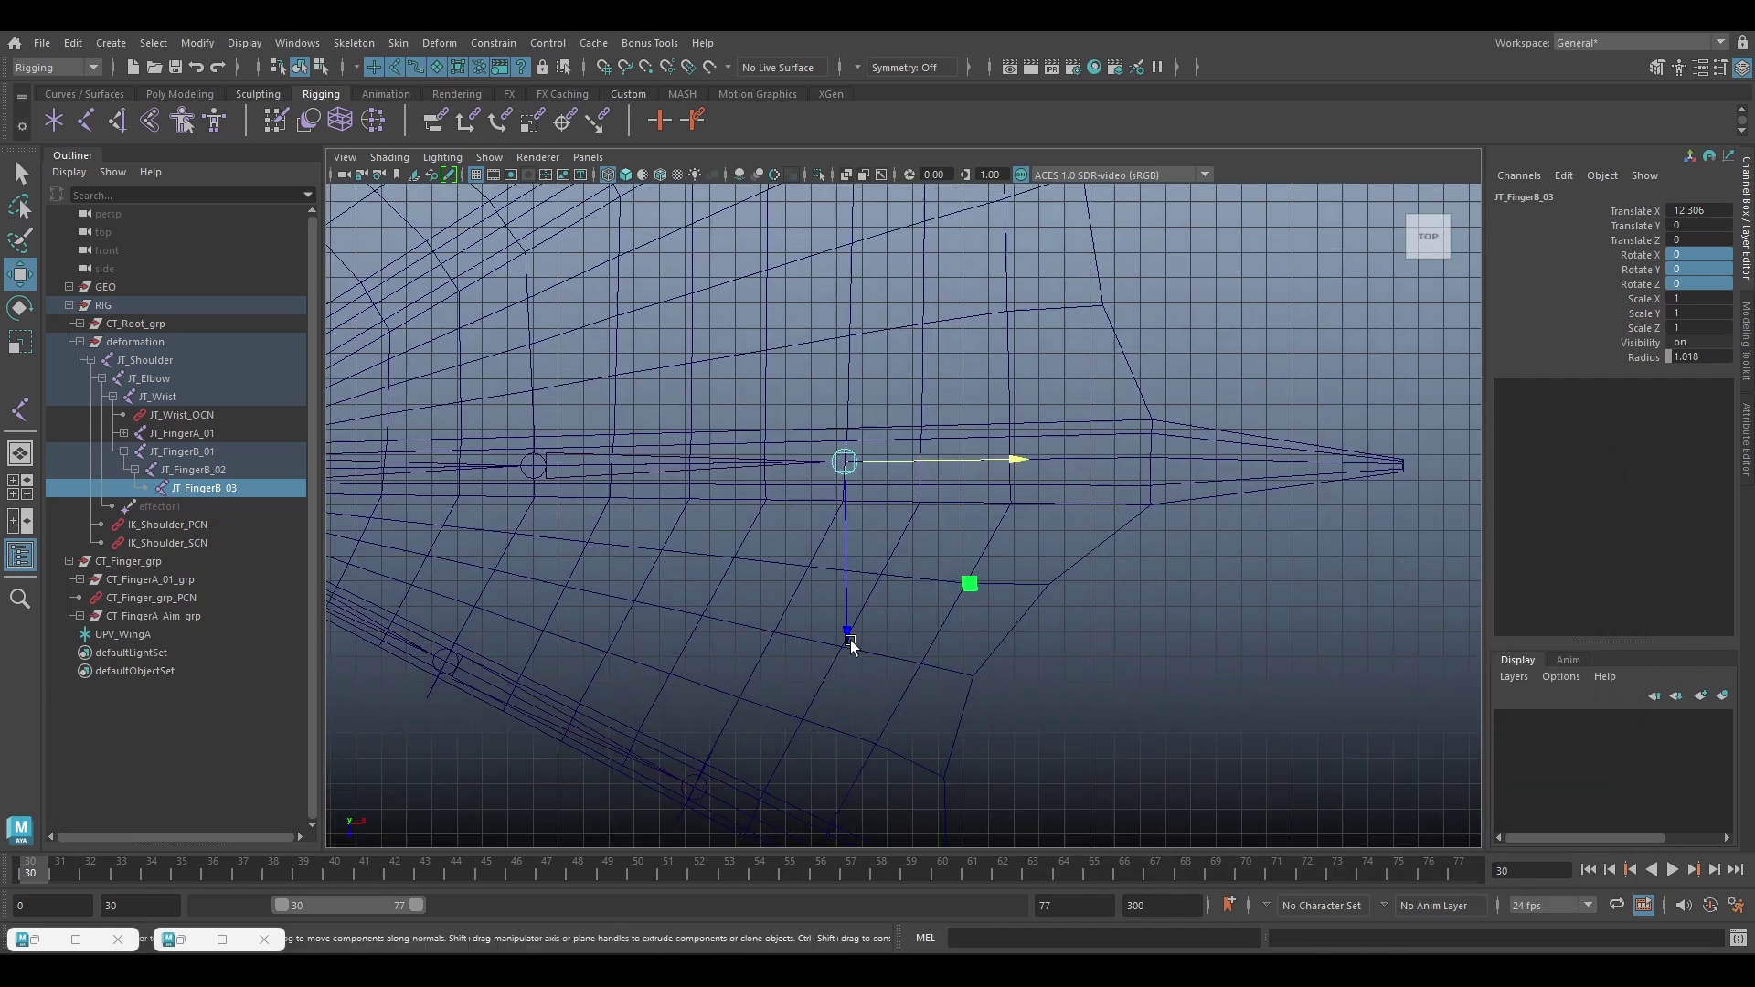
{"action": "right_click_drag", "start_coordinate": [850, 640], "coordinate": [697, 616], "text": "alt"}
{"action": "left_click_drag", "start_coordinate": [201, 454], "coordinate": [207, 490]}
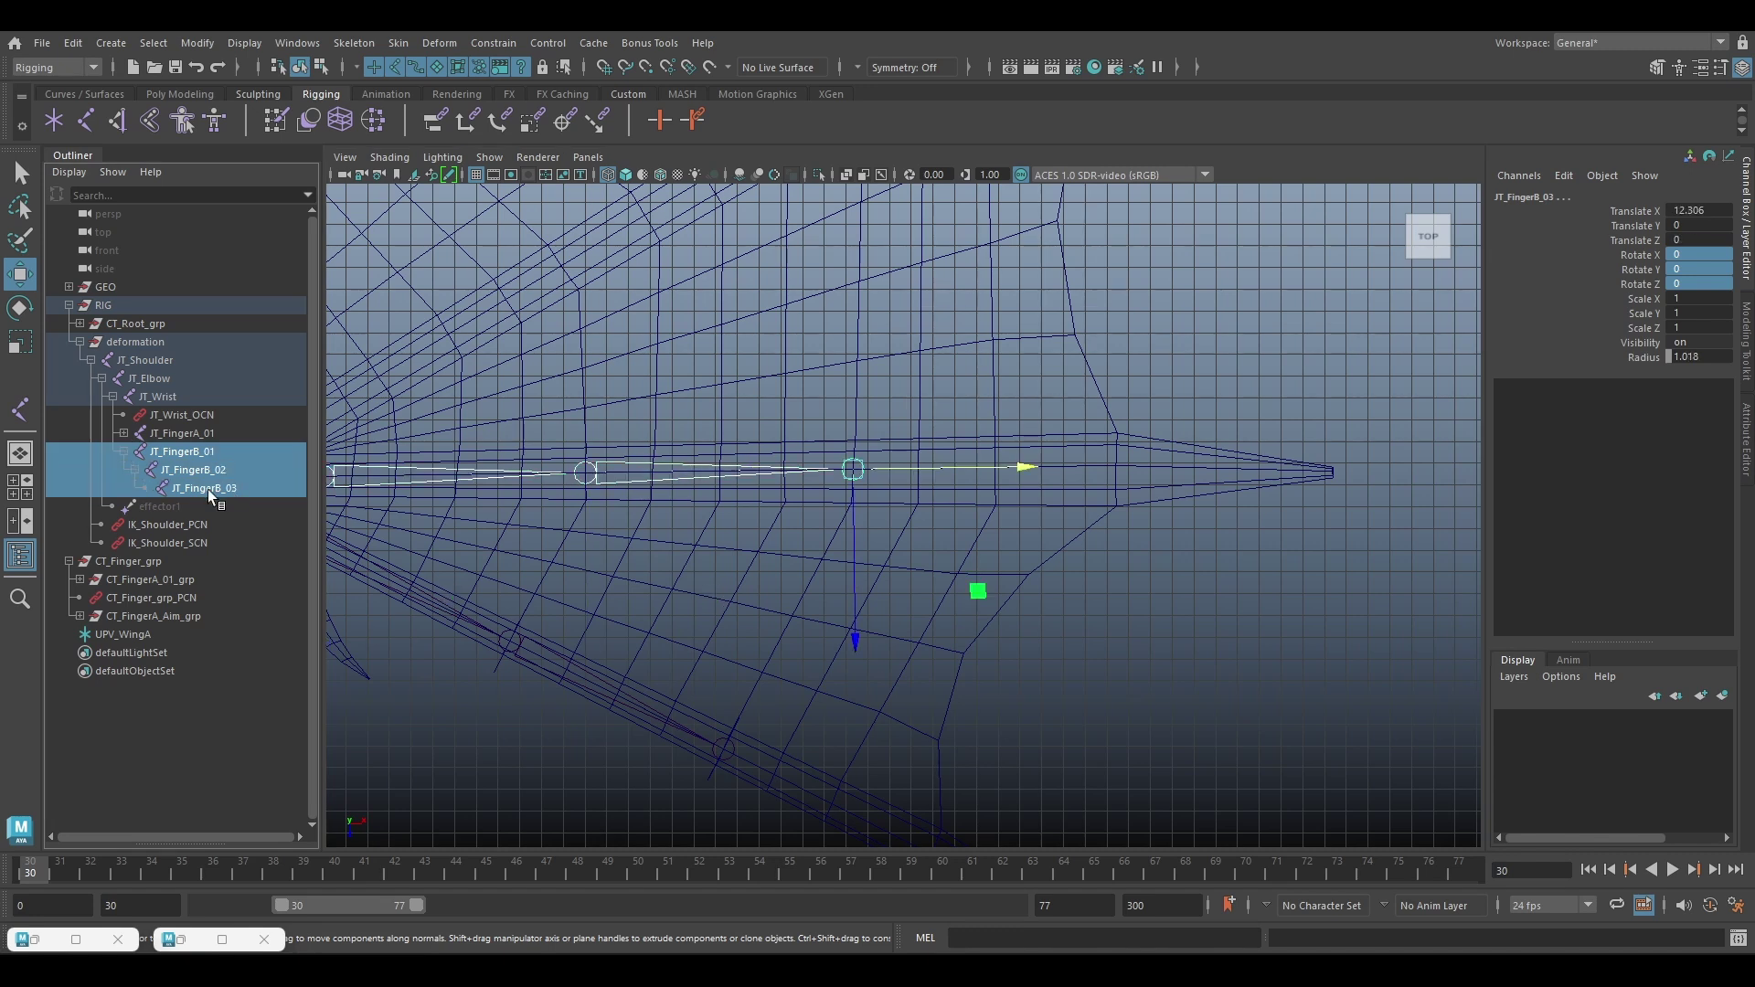
{"action": "double_click", "coordinate": [51, 934]}
{"action": "left_click", "coordinate": [624, 597]}
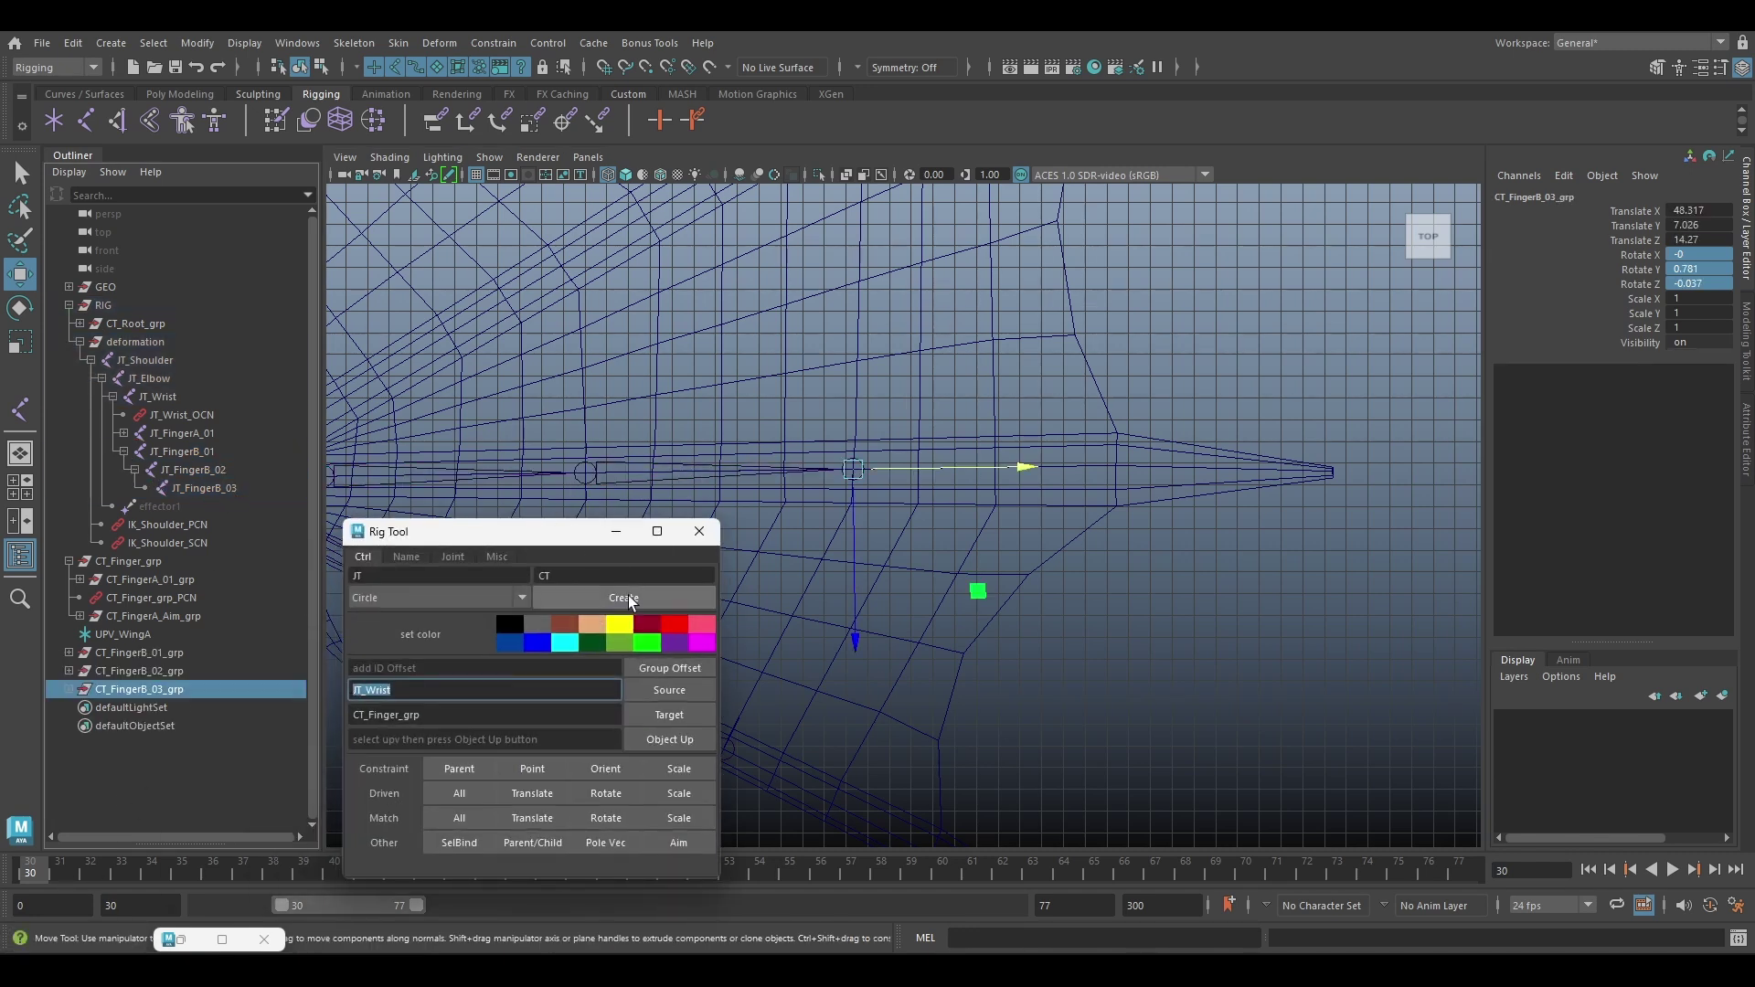
{"action": "left_click", "coordinate": [617, 532]}
Parent CT_FingerB_03_grp under CT_FingerB_02 and CT_FingerB_02_grp under CT_FingerB_01, and expand the resulting control hierarchy
{"action": "middle_click_drag", "start_coordinate": [336, 530], "coordinate": [442, 481], "text": "alt"}
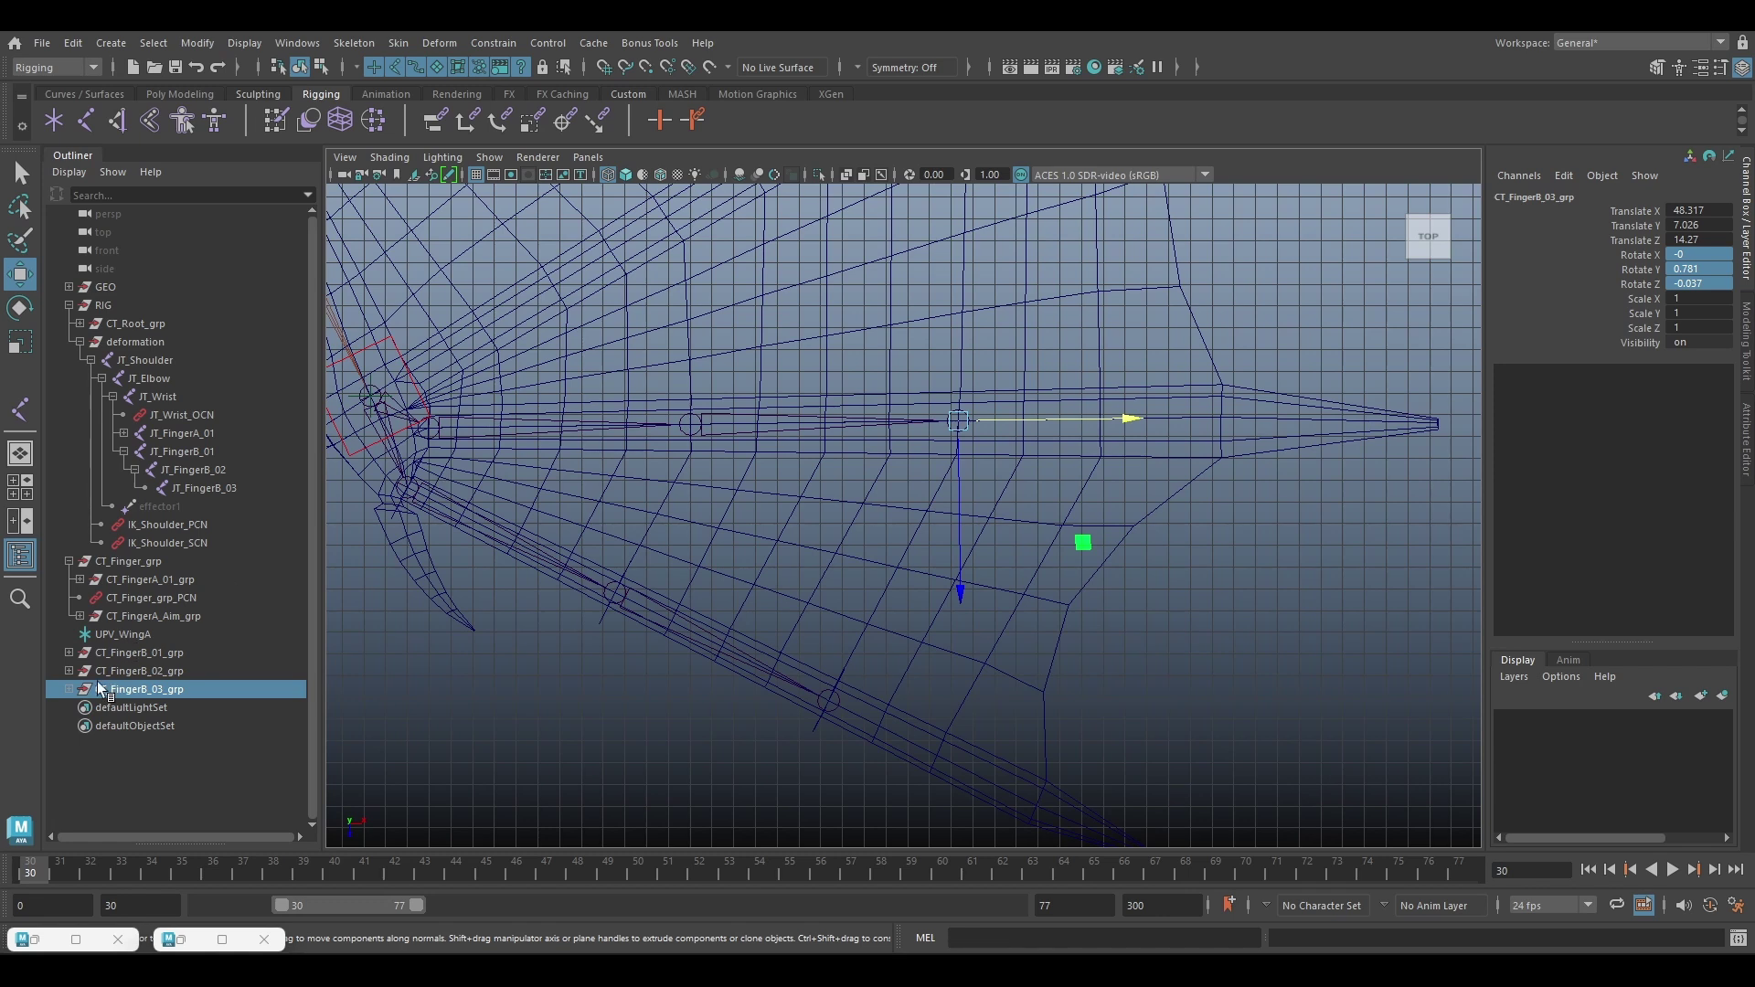
{"action": "mouse_move", "coordinate": [97, 682]}
{"action": "left_mouse_down"}
{"action": "mouse_move", "coordinate": [67, 669]}
{"action": "mouse_move", "coordinate": [110, 728]}
{"action": "mouse_move", "coordinate": [133, 675]}
{"action": "mouse_move", "coordinate": [84, 671]}
{"action": "left_mouse_up"}
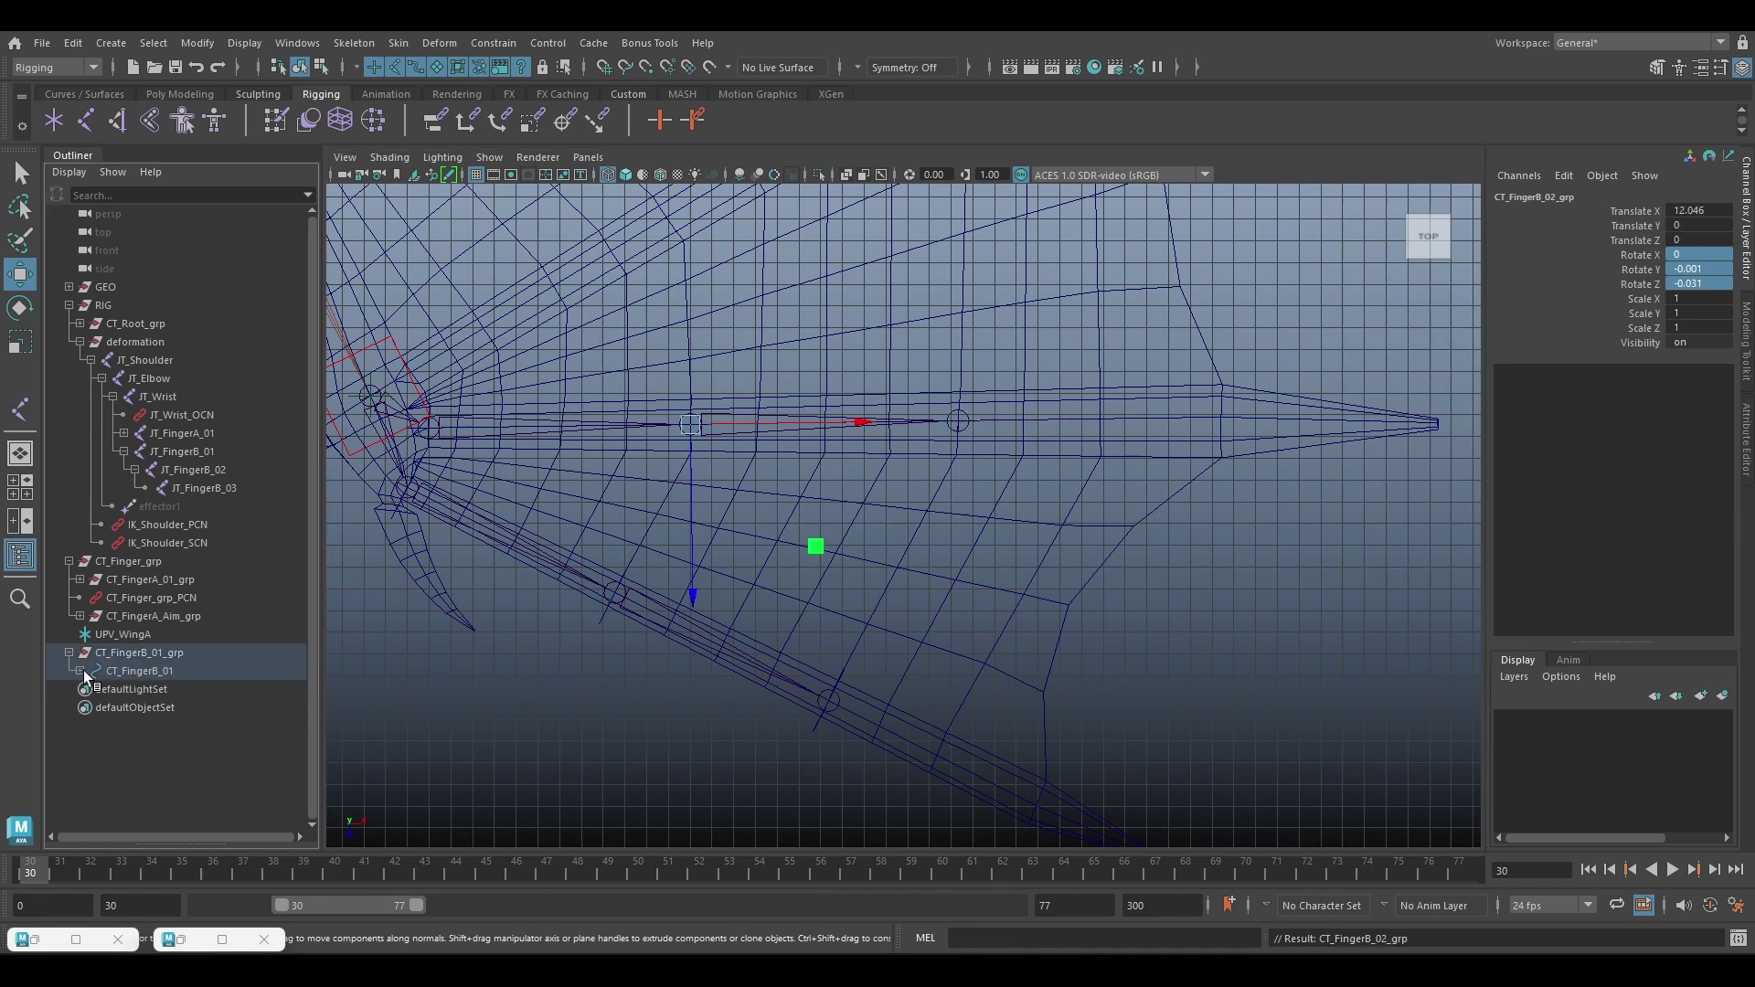
{"action": "left_click", "coordinate": [84, 671], "text": "shift"}
Select the control points of all three CT_FingerB circles in the perspective view and scale the circles up
{"action": "left_click", "coordinate": [151, 672]}
{"action": "left_click", "coordinate": [164, 707], "text": "ctrl"}
{"action": "left_click", "coordinate": [183, 744], "text": "ctrl"}
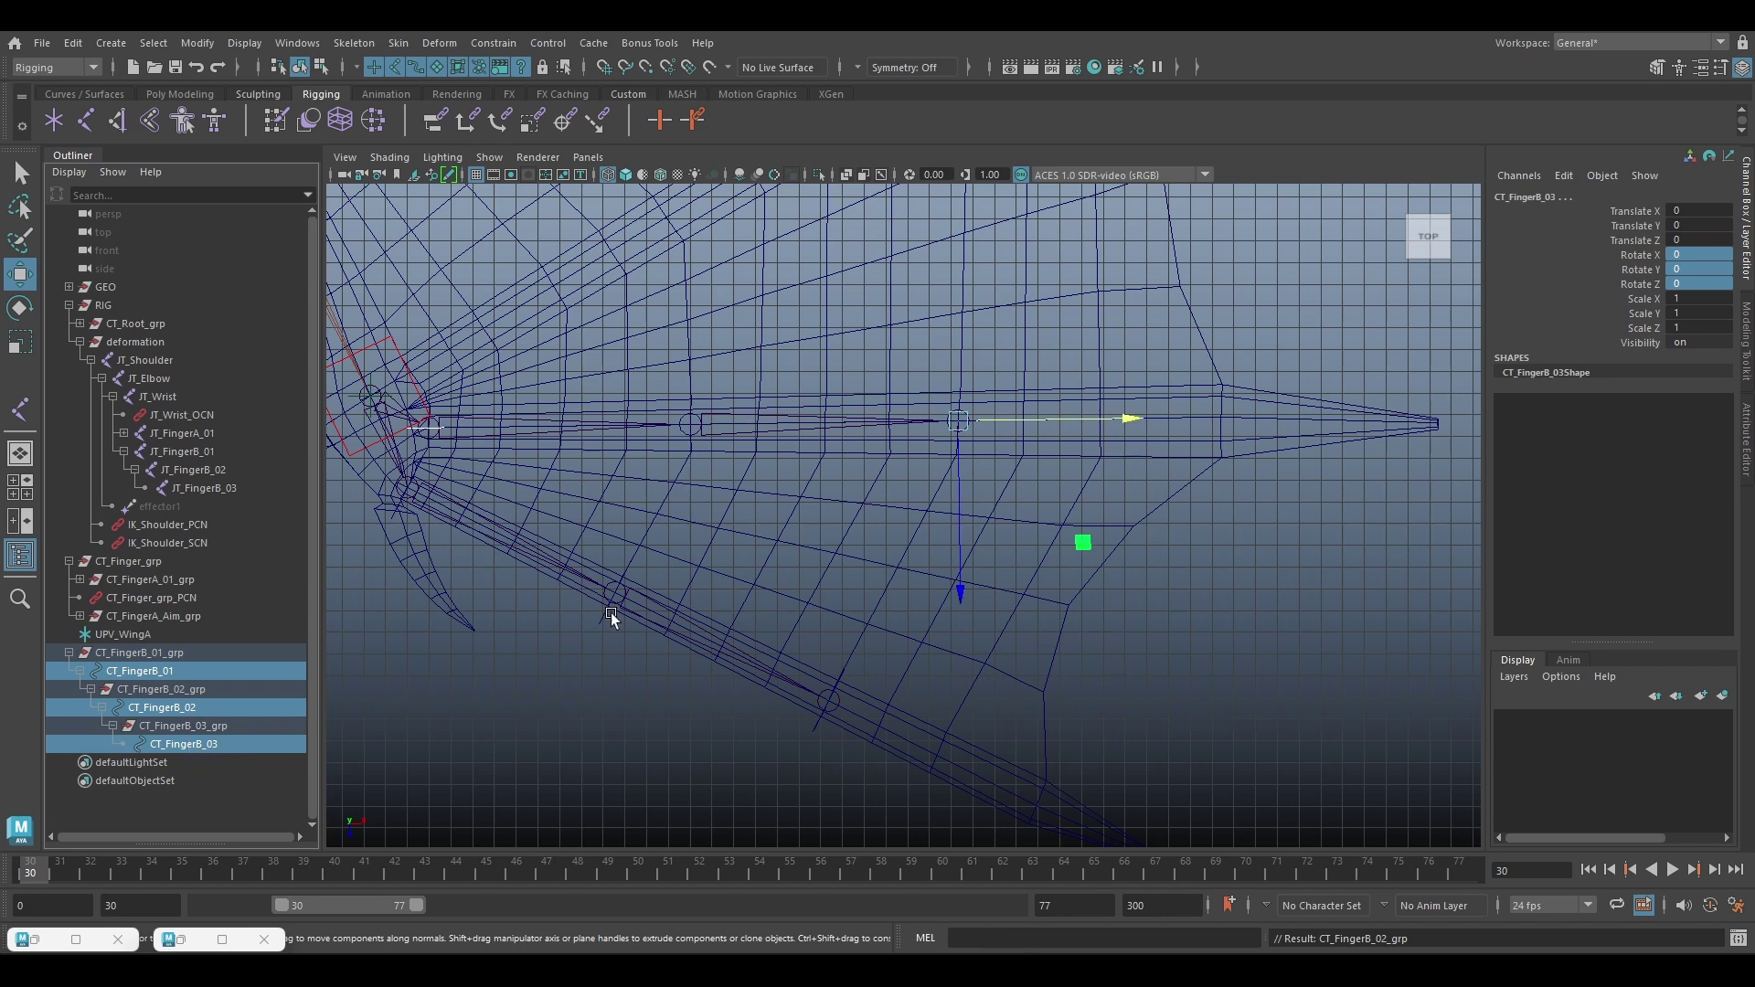
{"action": "key", "text": "space"}
{"action": "key", "text": "space"}
{"action": "left_click_drag", "start_coordinate": [1168, 368], "coordinate": [996, 360], "text": "alt"}
{"action": "left_click", "coordinate": [1744, 340]}
{"action": "left_click", "coordinate": [1574, 220]}
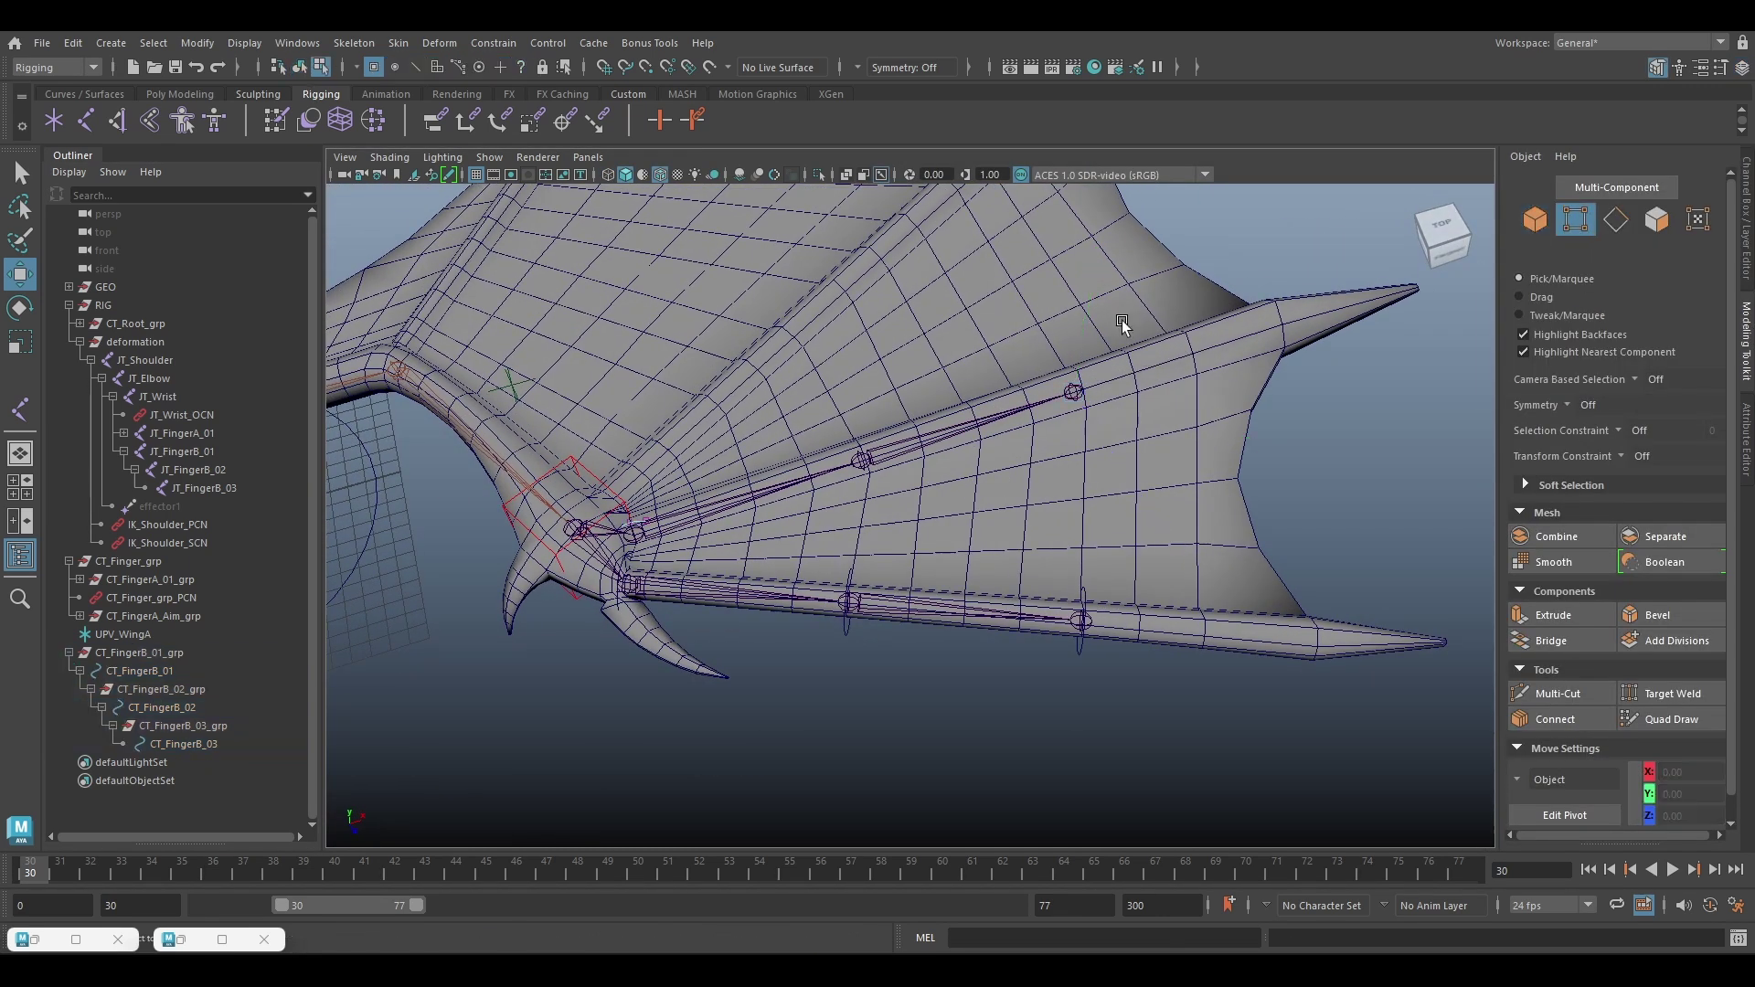
{"action": "scroll", "coordinate": [1122, 320], "scroll_direction": "down", "scroll_amount": 3}
{"action": "left_click_drag", "start_coordinate": [650, 283], "coordinate": [1223, 730]}
{"action": "scroll", "coordinate": [1005, 605], "scroll_direction": "up", "scroll_amount": 3}
{"action": "key", "text": "e"}
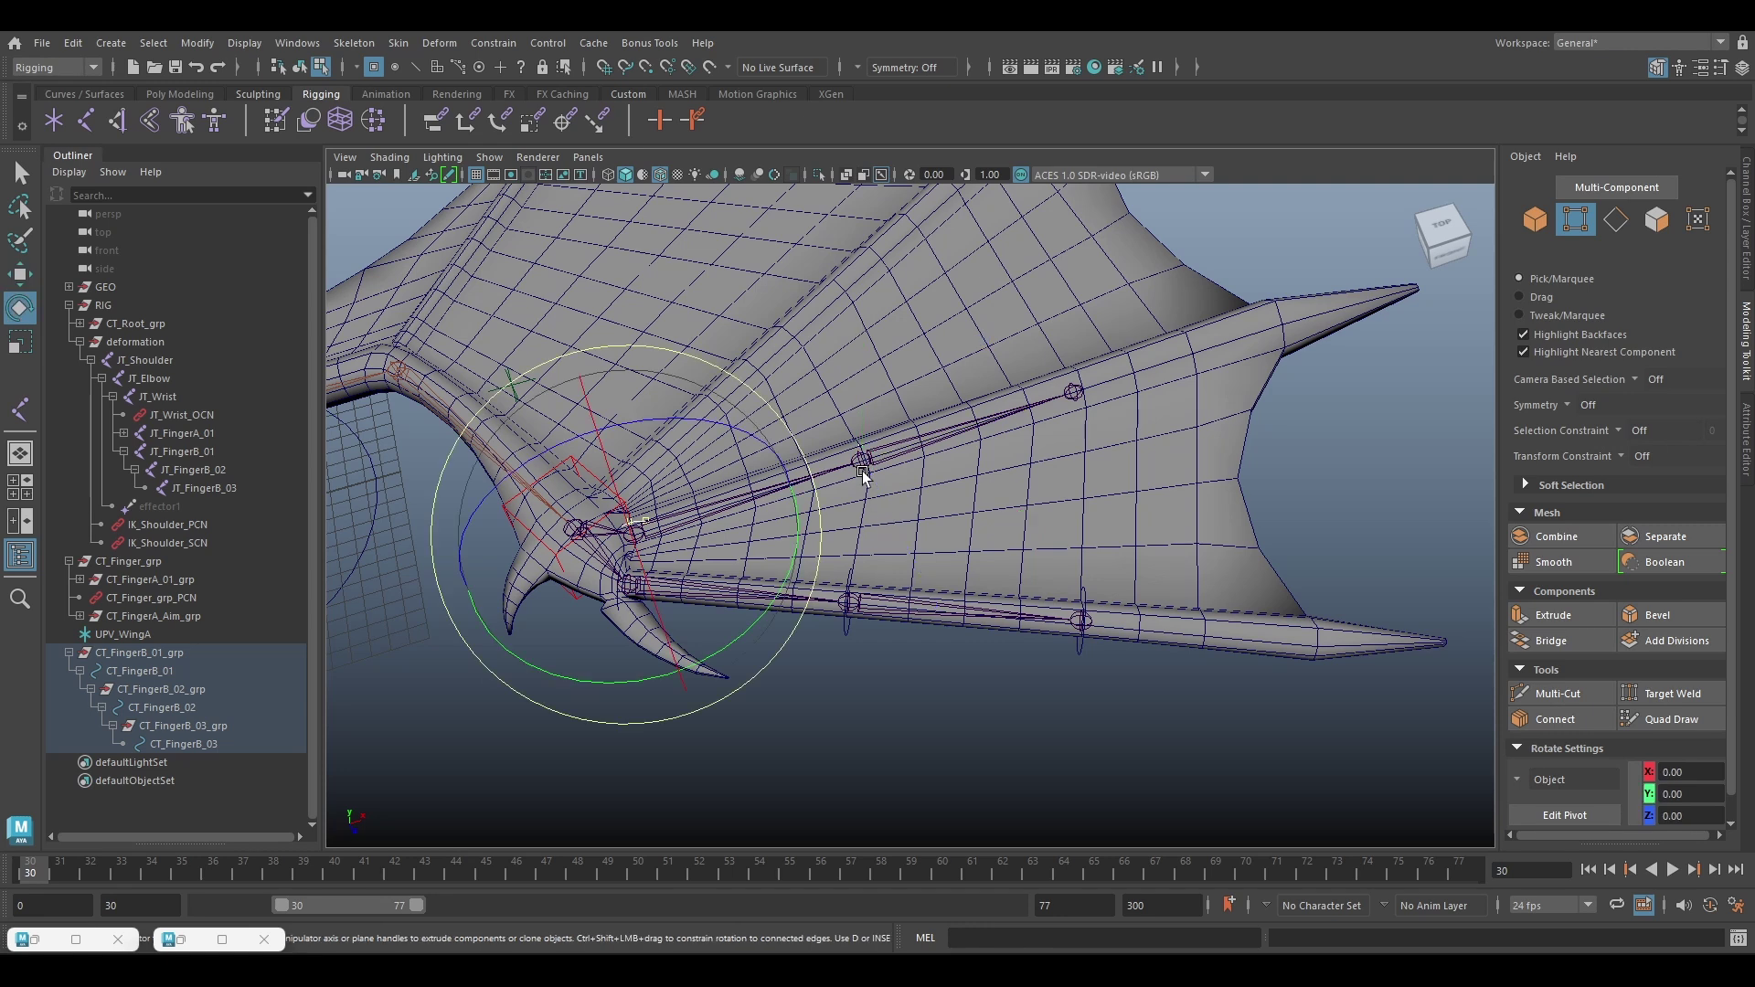
{"action": "key", "text": "r"}
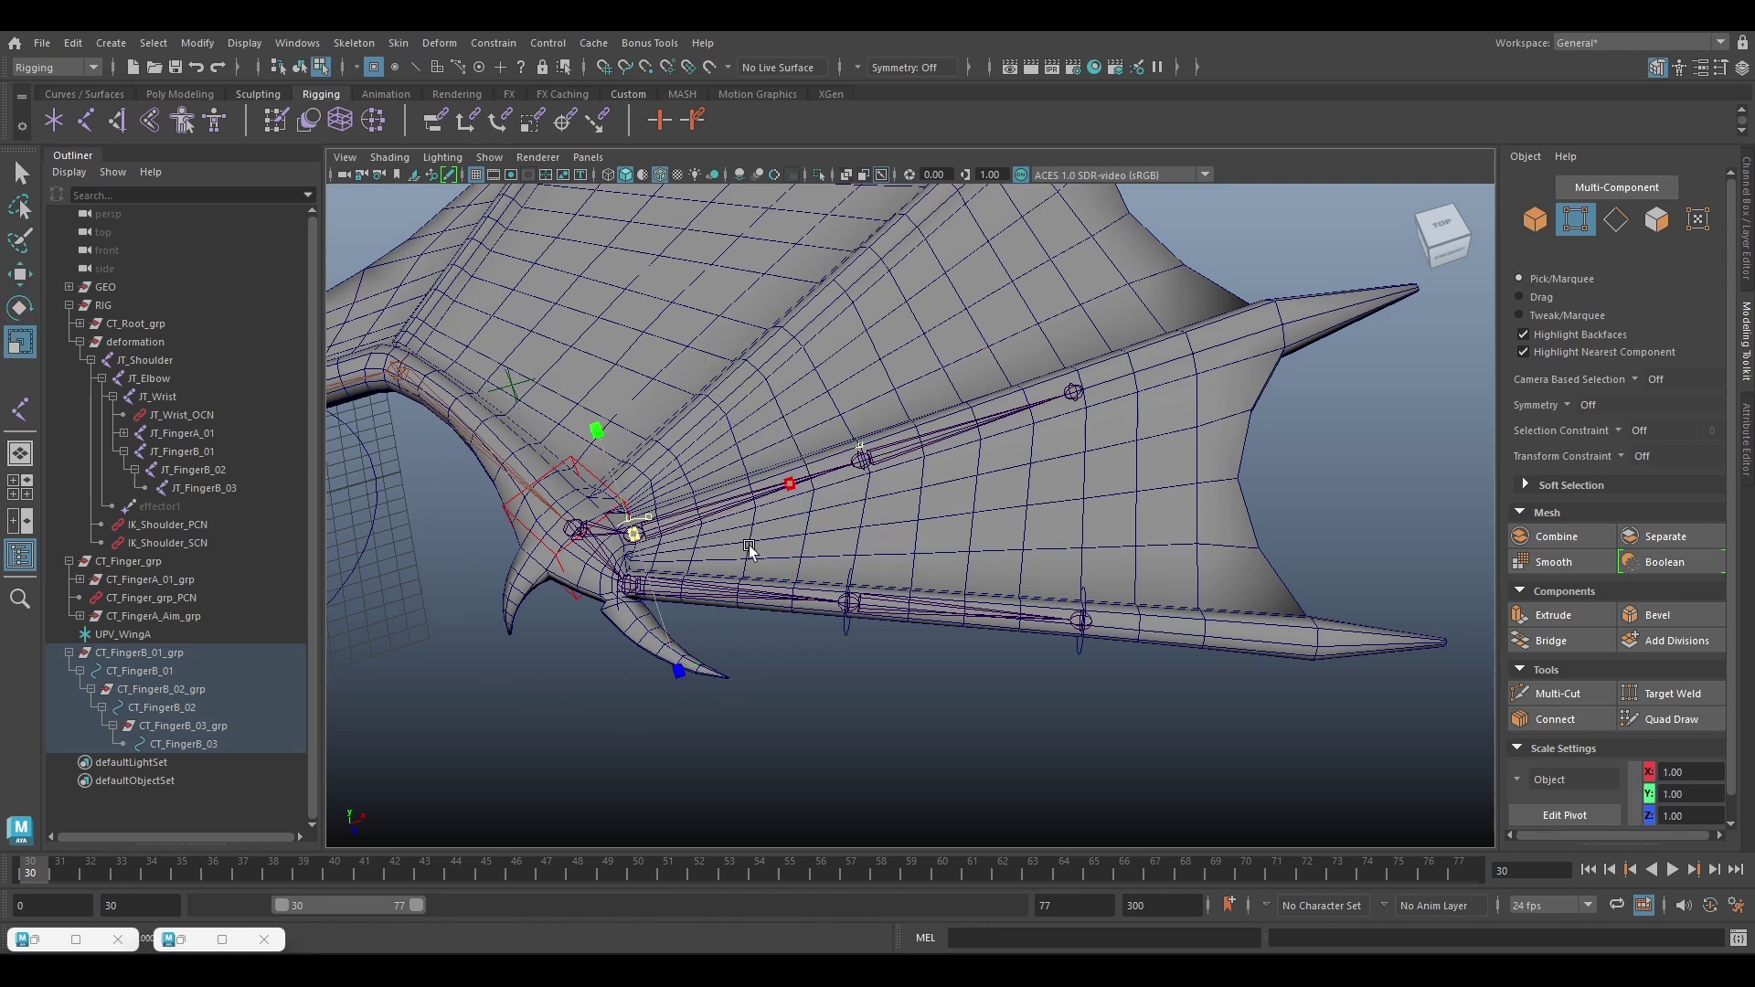
Rotate the control points of the three CT_FingerB circles so the rings stand across the finger, and return to object selection
{"action": "key", "text": "e"}
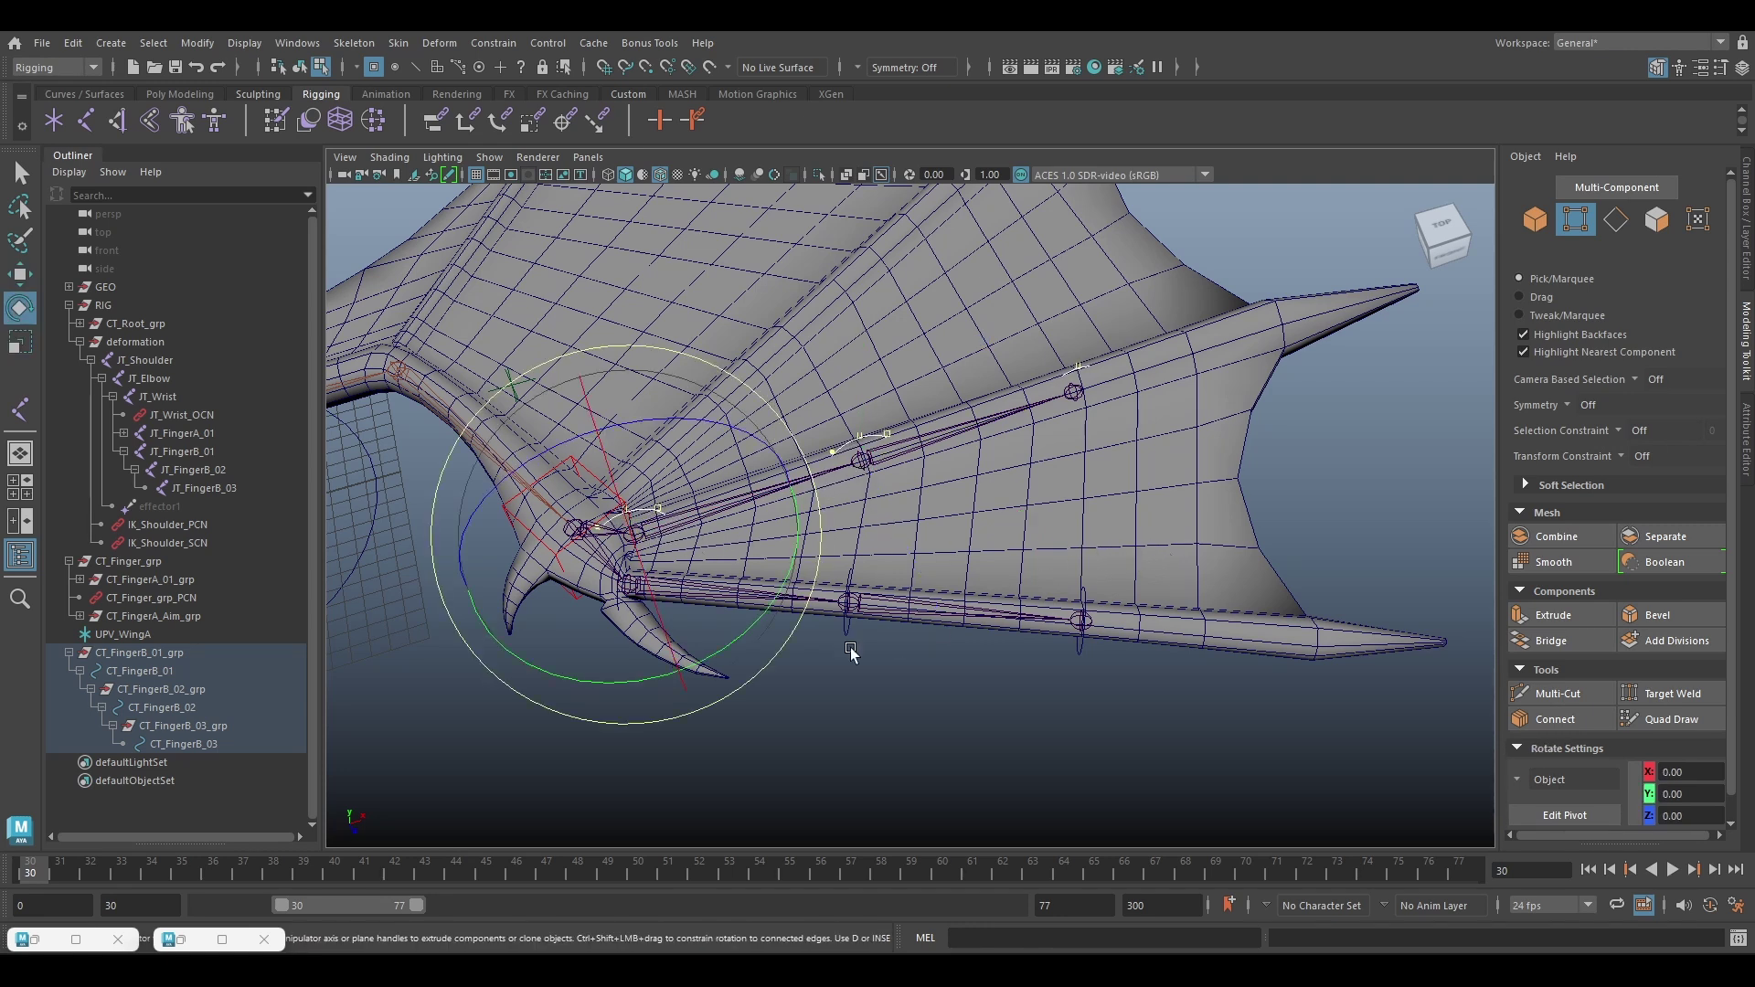
{"action": "left_click_drag", "start_coordinate": [765, 608], "coordinate": [870, 495]}
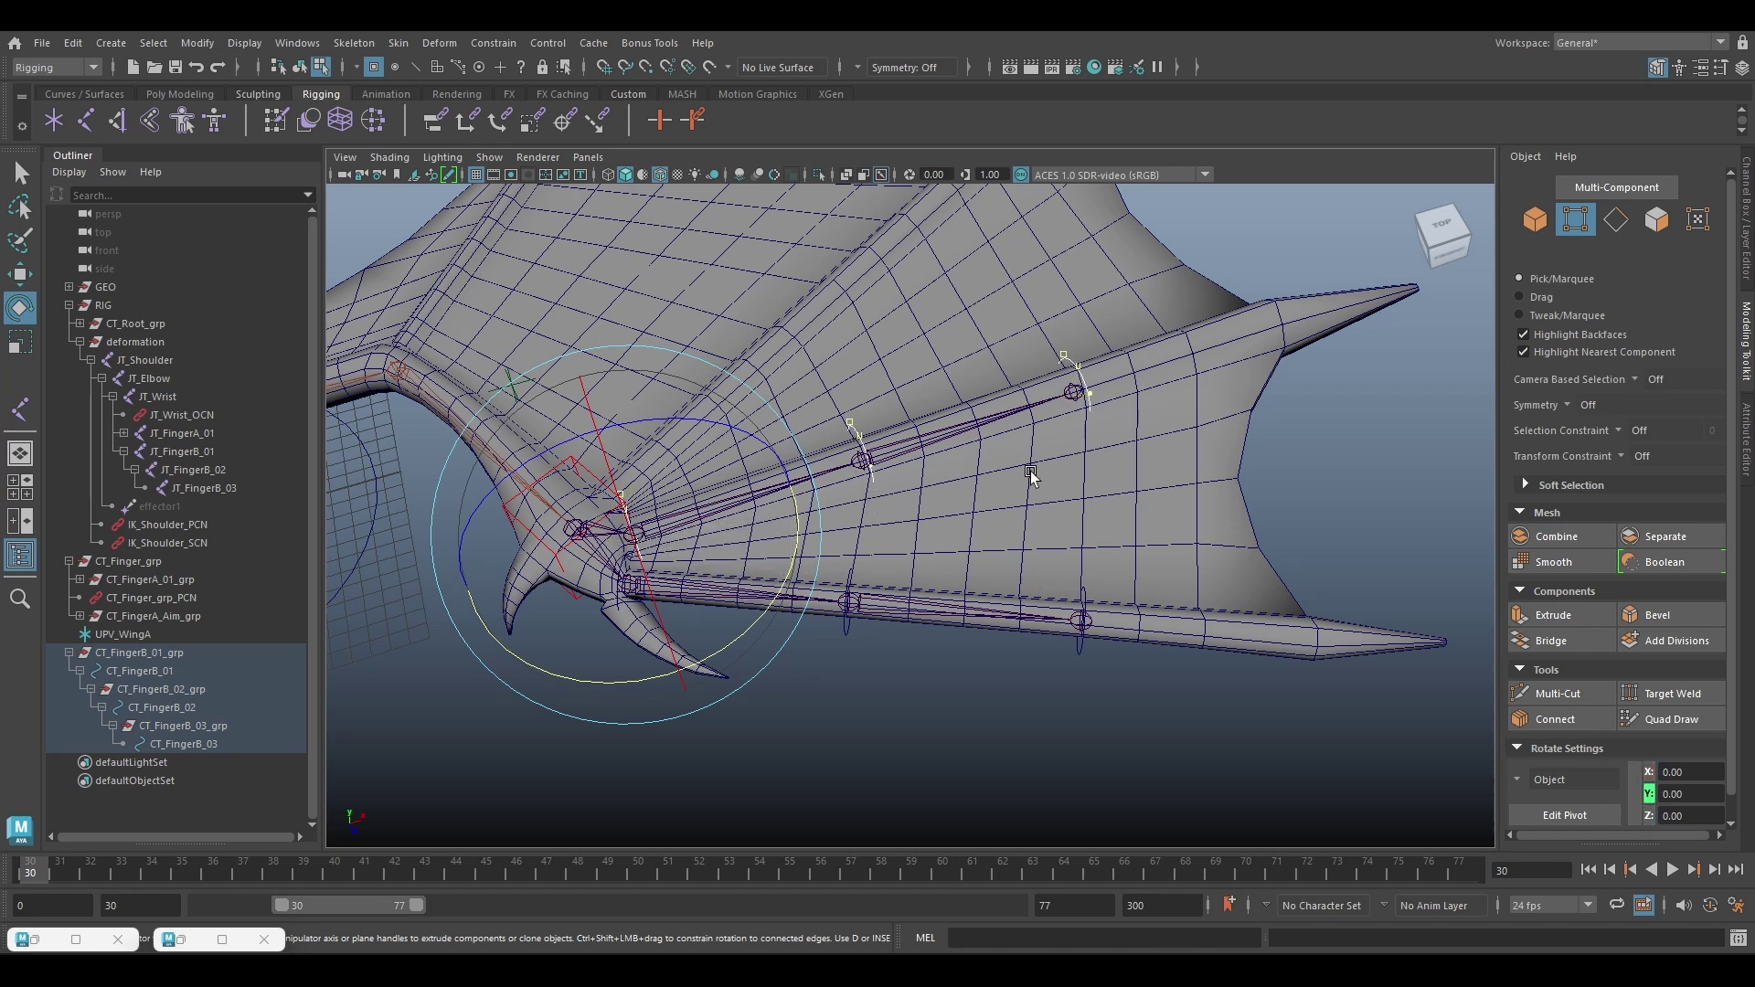
{"action": "left_click_drag", "start_coordinate": [1029, 471], "coordinate": [805, 487], "text": "alt"}
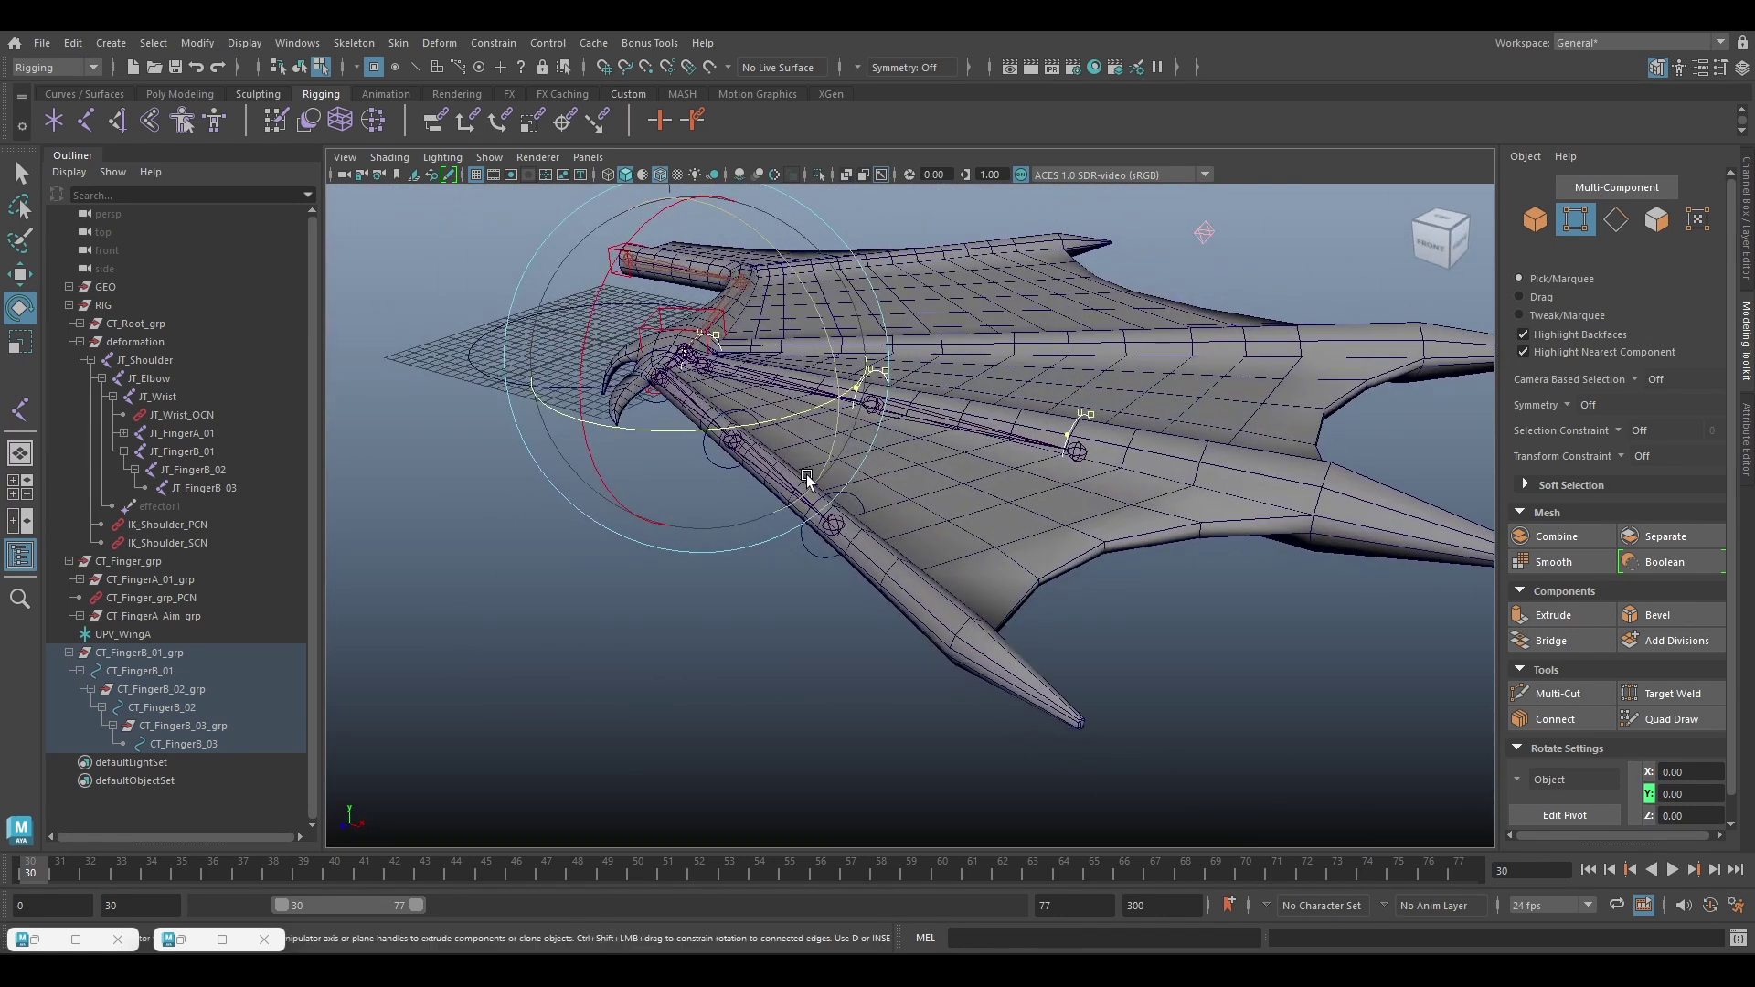
{"action": "key", "text": "r"}
{"action": "key", "text": "w"}
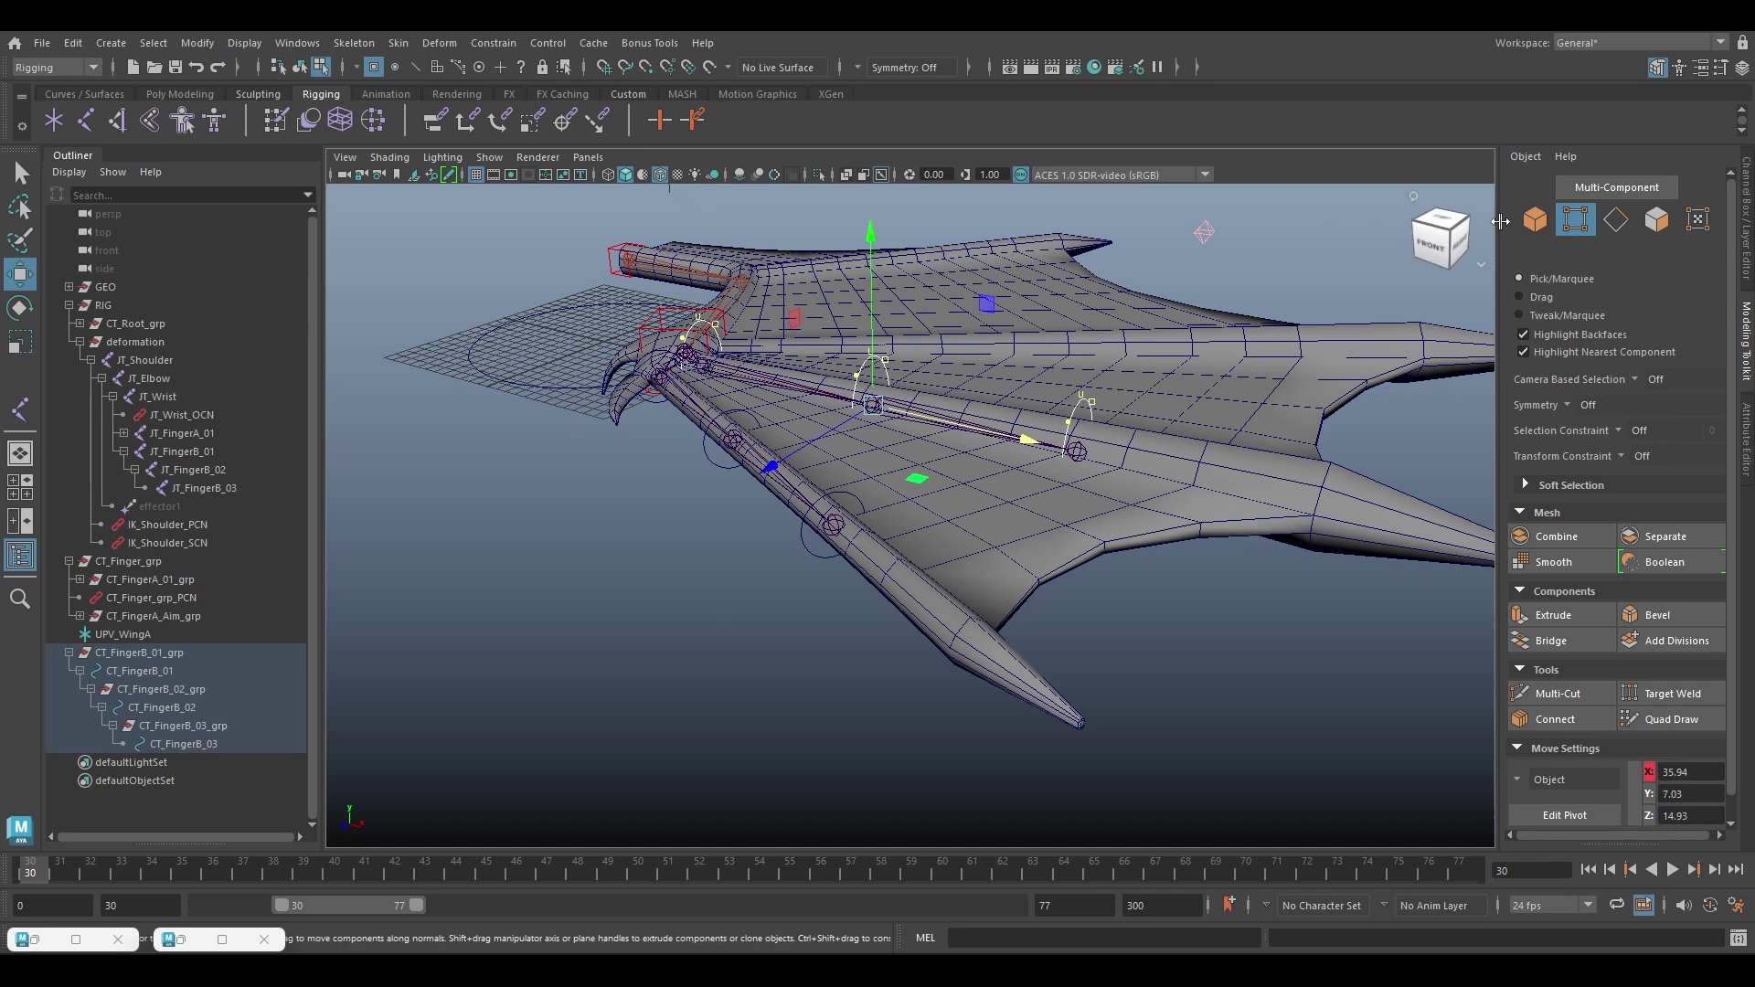
{"action": "left_click", "coordinate": [1531, 213]}
{"action": "left_click_drag", "start_coordinate": [914, 475], "coordinate": [1019, 512], "text": "alt"}
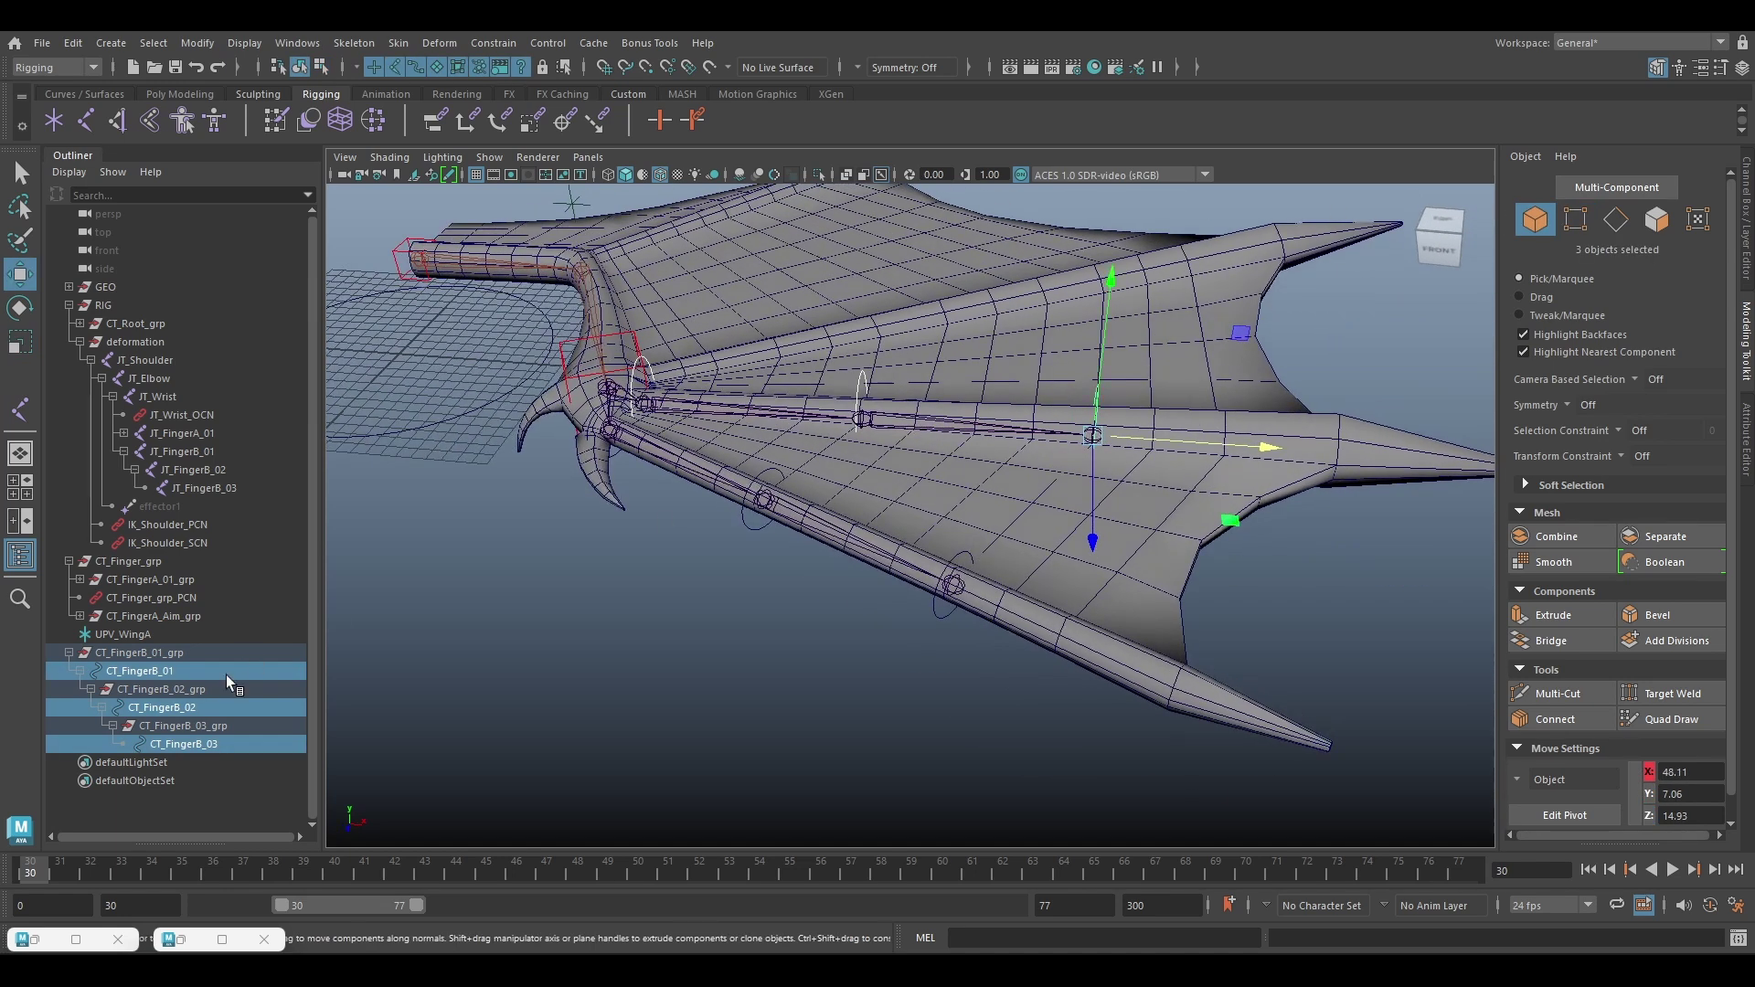
Parent-constrain the JT_FingerB_01, 02 and 03 joints to their matching CT_FingerB controls using the Rig Tool's source and target lists
{"action": "left_click", "coordinate": [218, 672]}
{"action": "left_click", "coordinate": [196, 708], "text": "ctrl"}
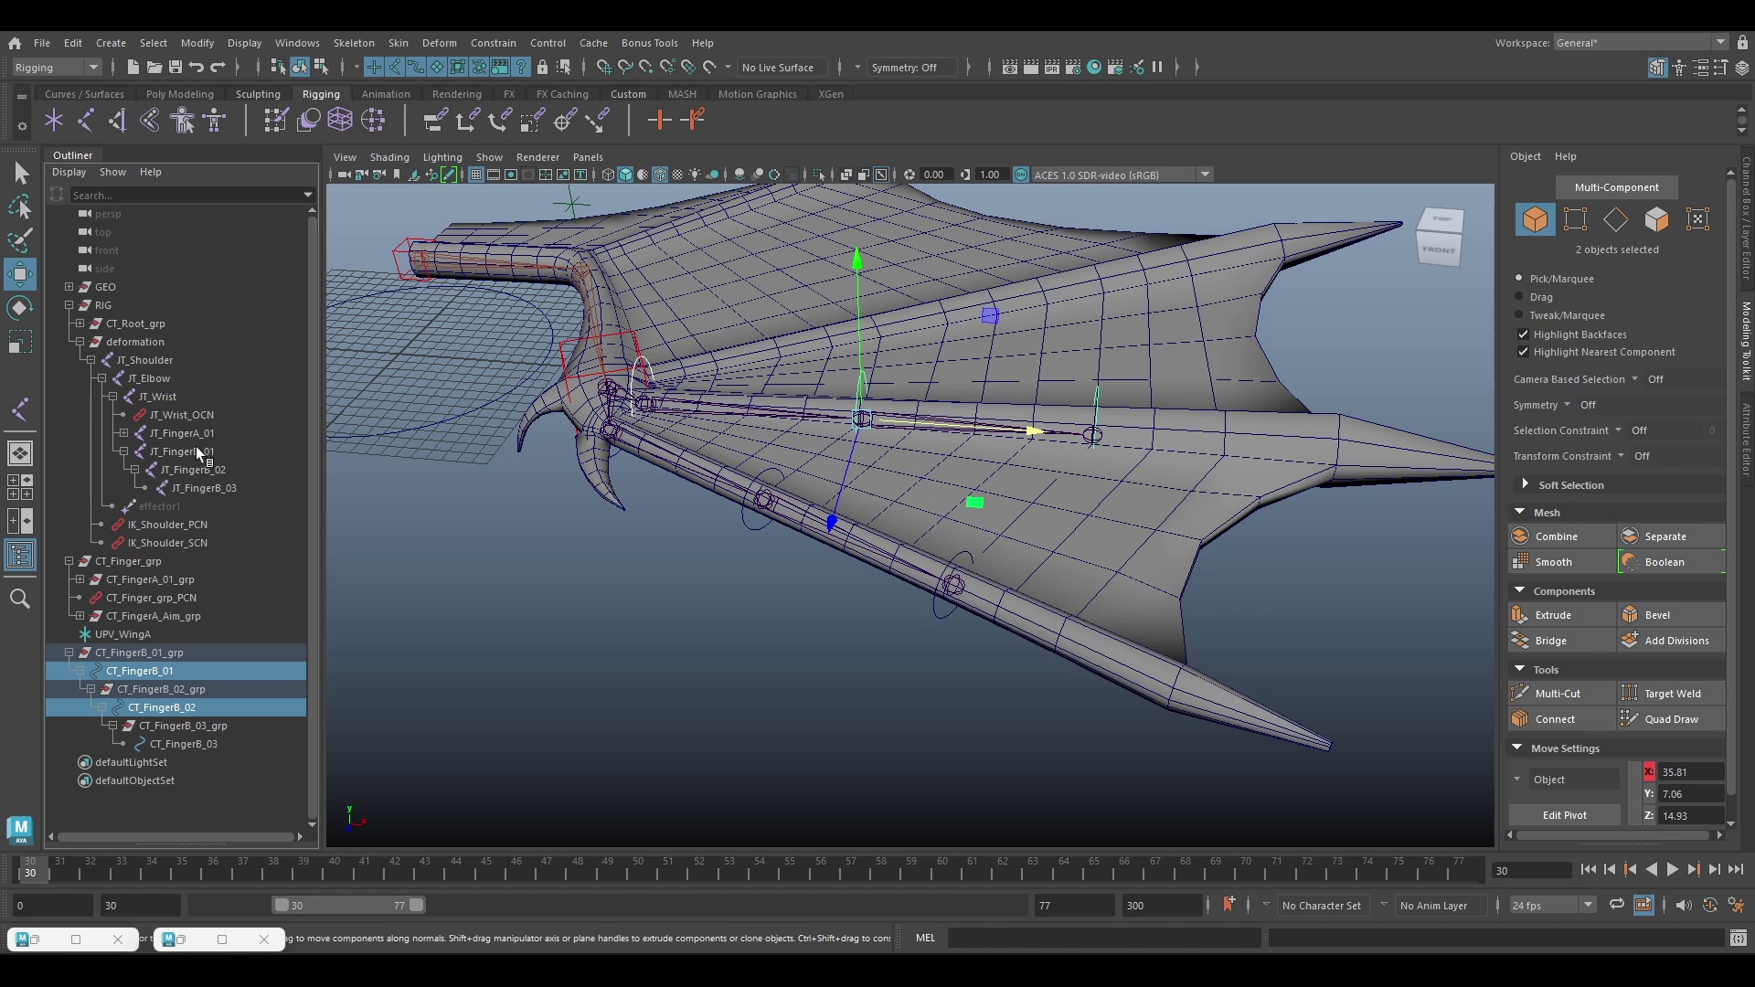
{"action": "left_click_drag", "start_coordinate": [199, 453], "coordinate": [226, 486]}
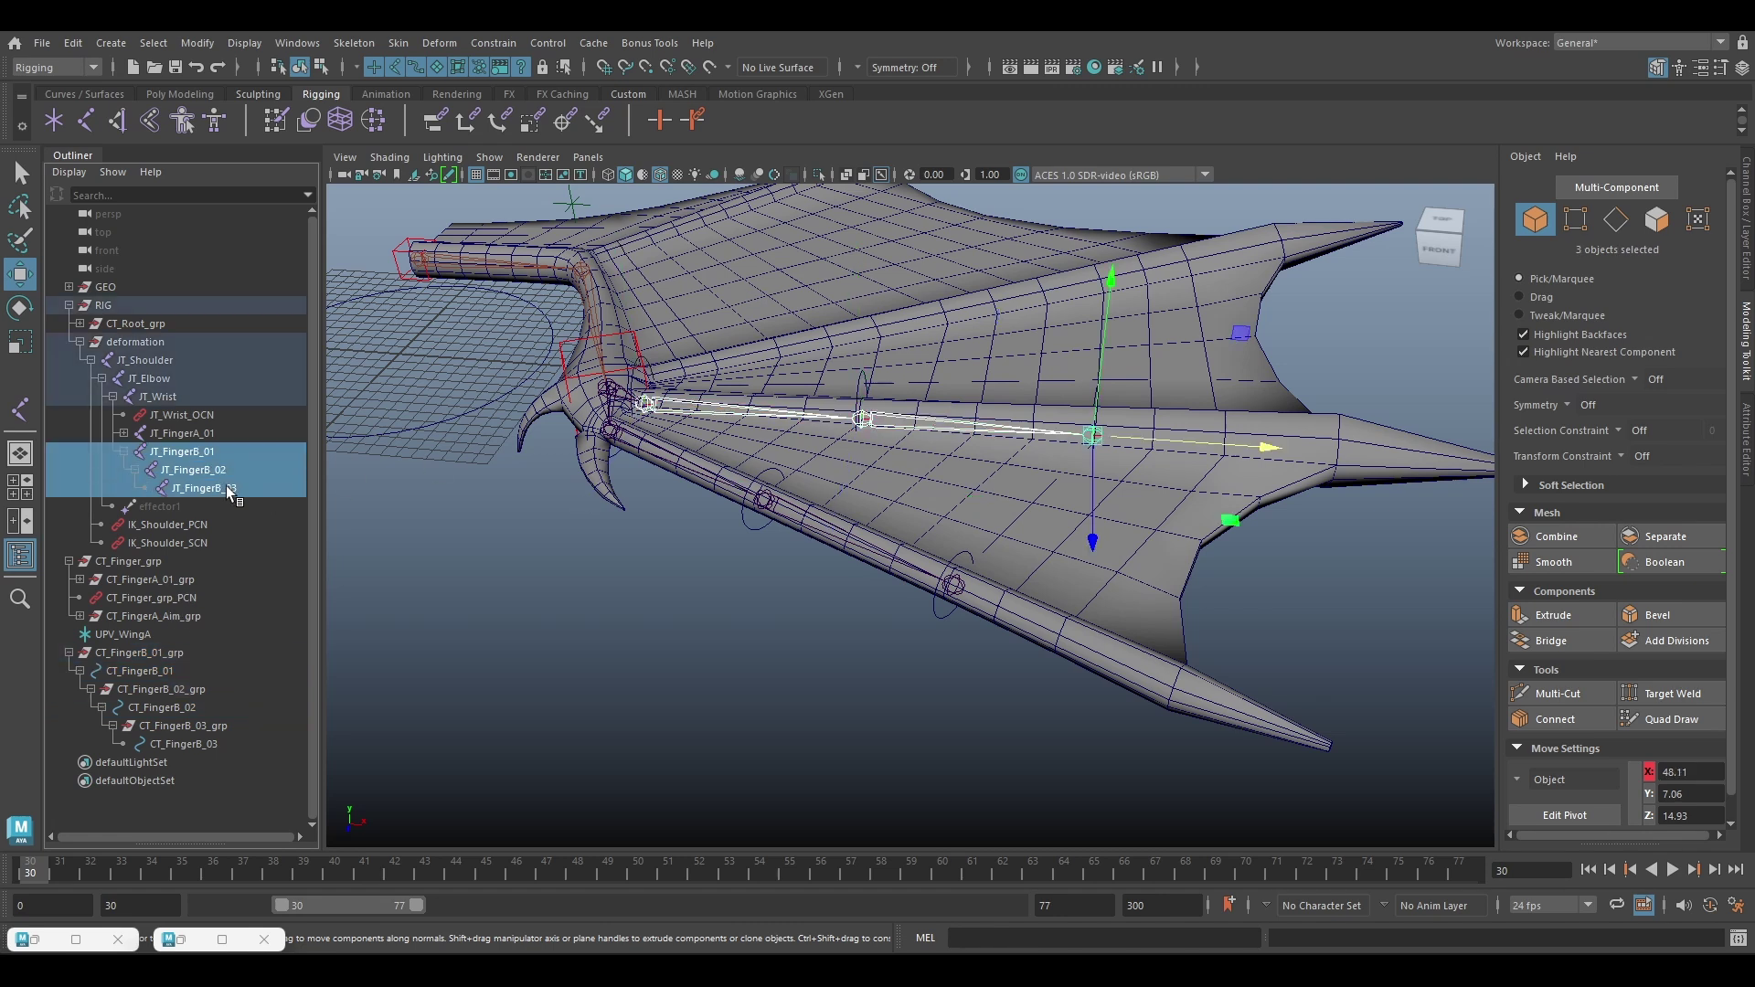
{"action": "left_click", "coordinate": [31, 940]}
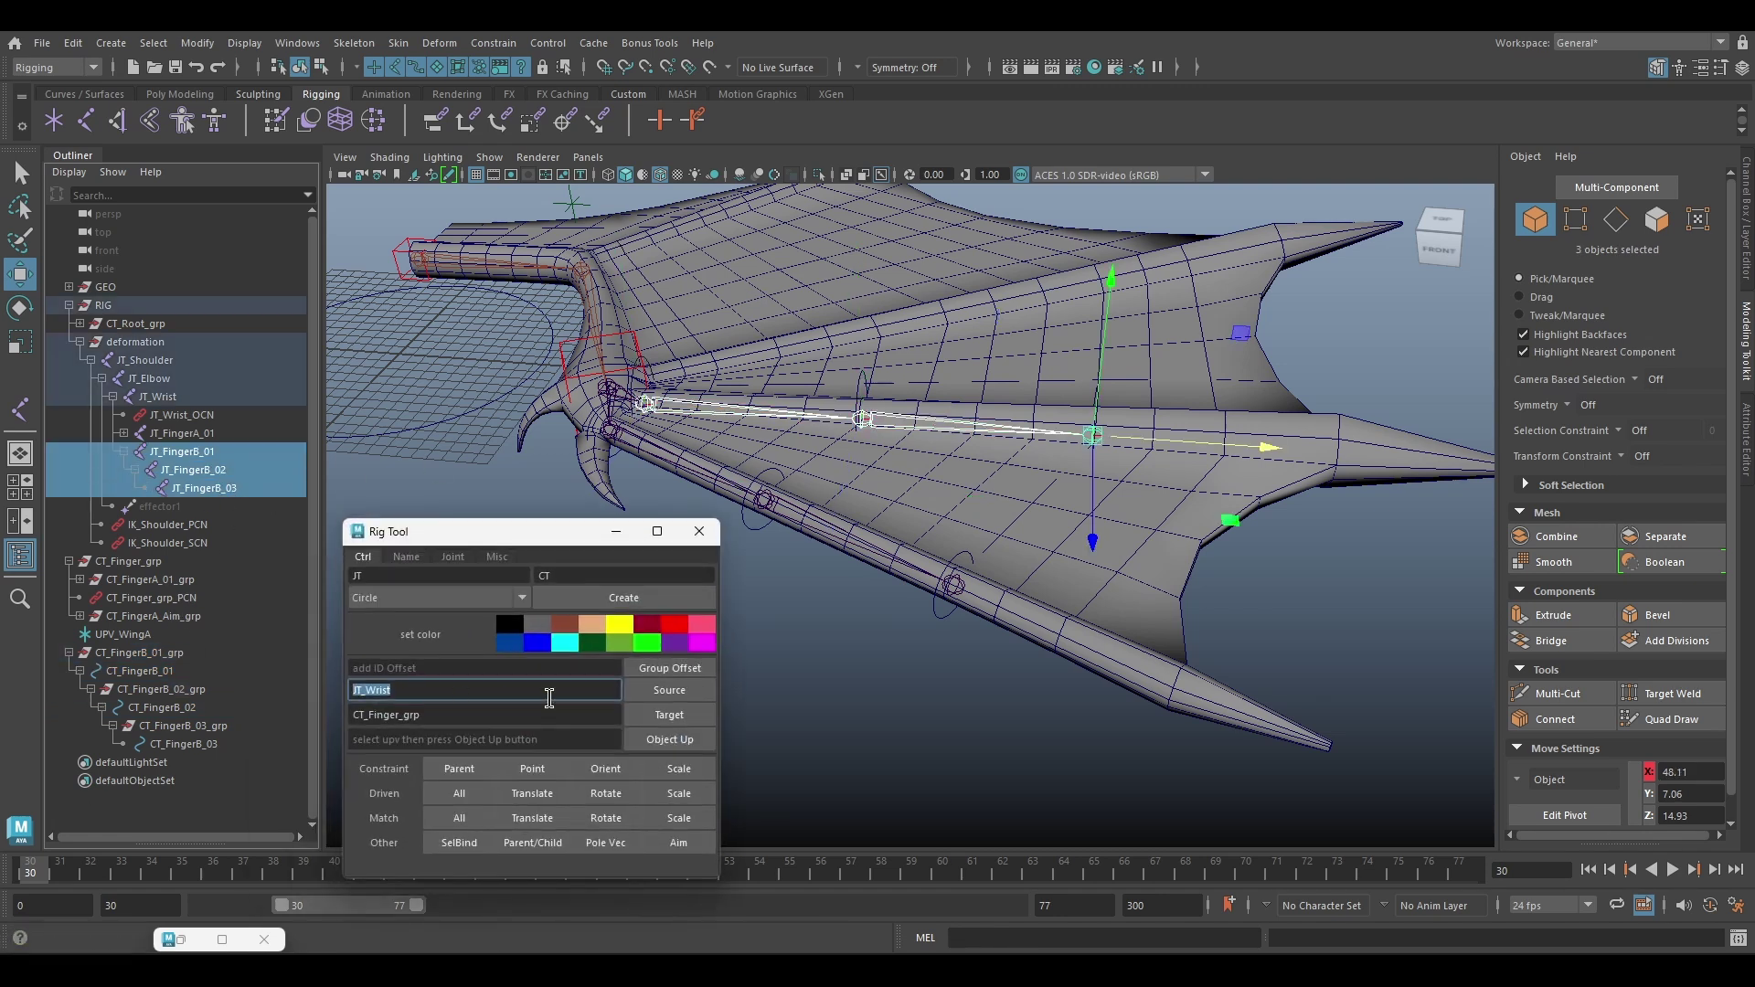
{"action": "left_click", "coordinate": [669, 715]}
{"action": "left_click", "coordinate": [139, 673]}
{"action": "left_click", "coordinate": [165, 707], "text": "ctrl"}
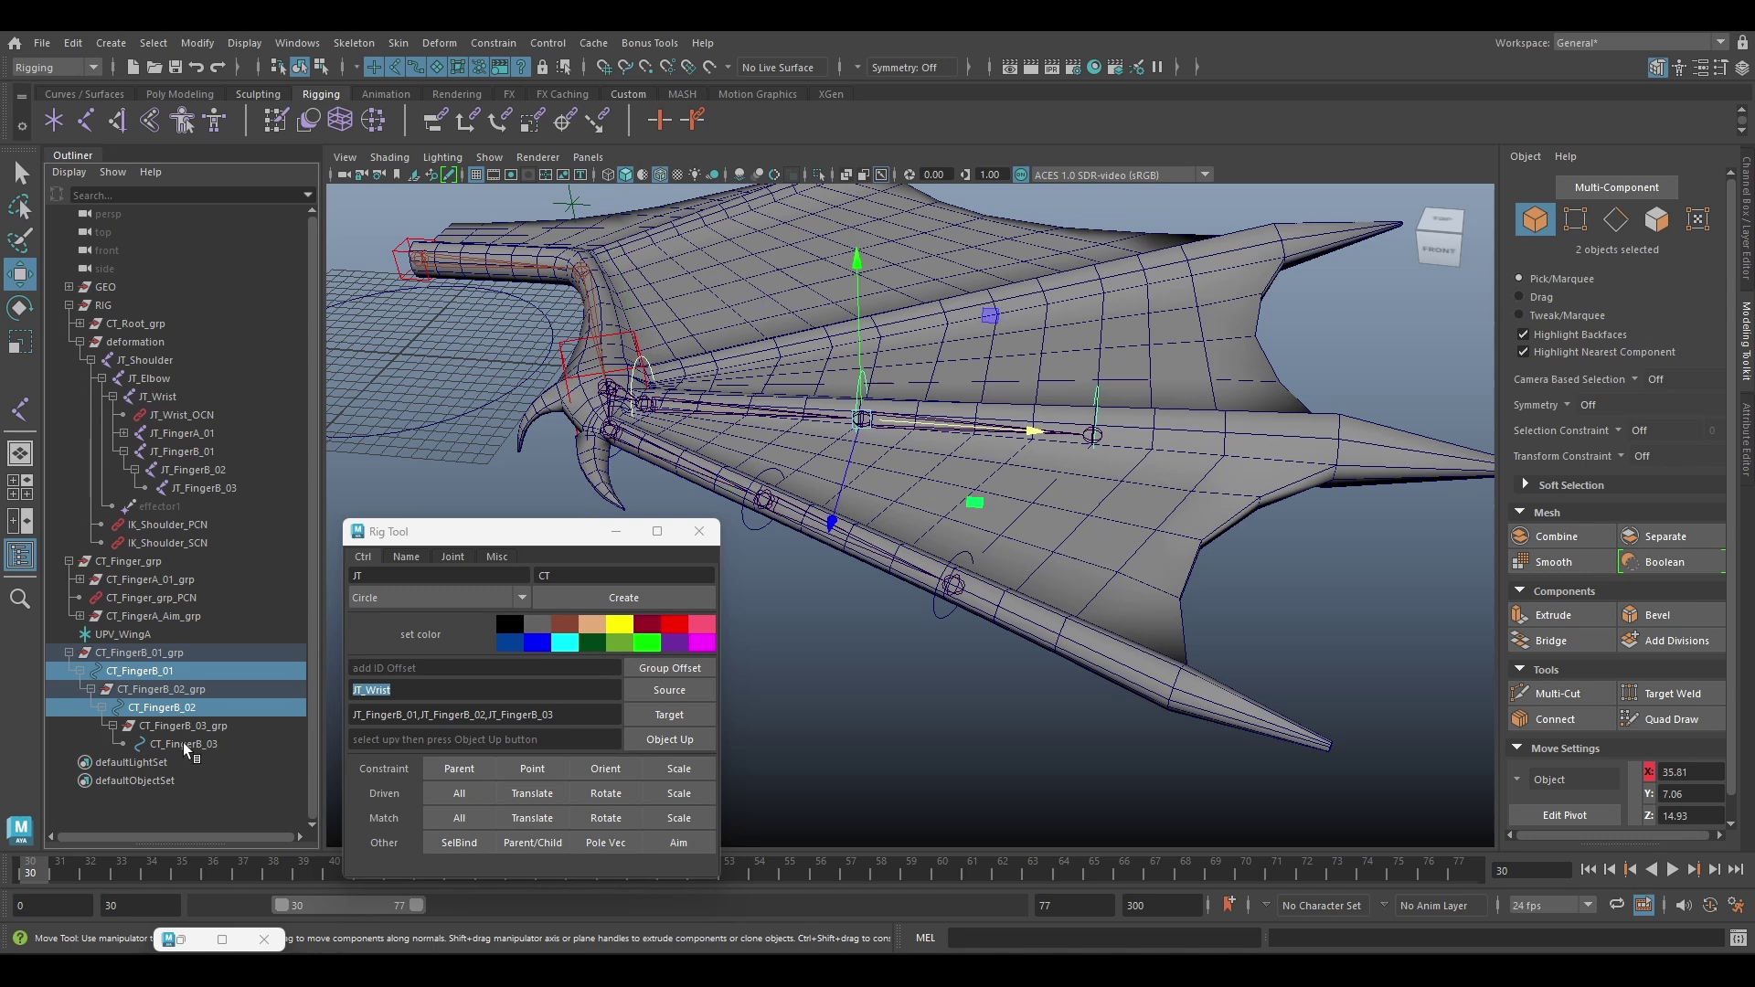
{"action": "left_click", "coordinate": [183, 744], "text": "ctrl"}
{"action": "left_click", "coordinate": [669, 690]}
{"action": "left_click", "coordinate": [459, 769]}
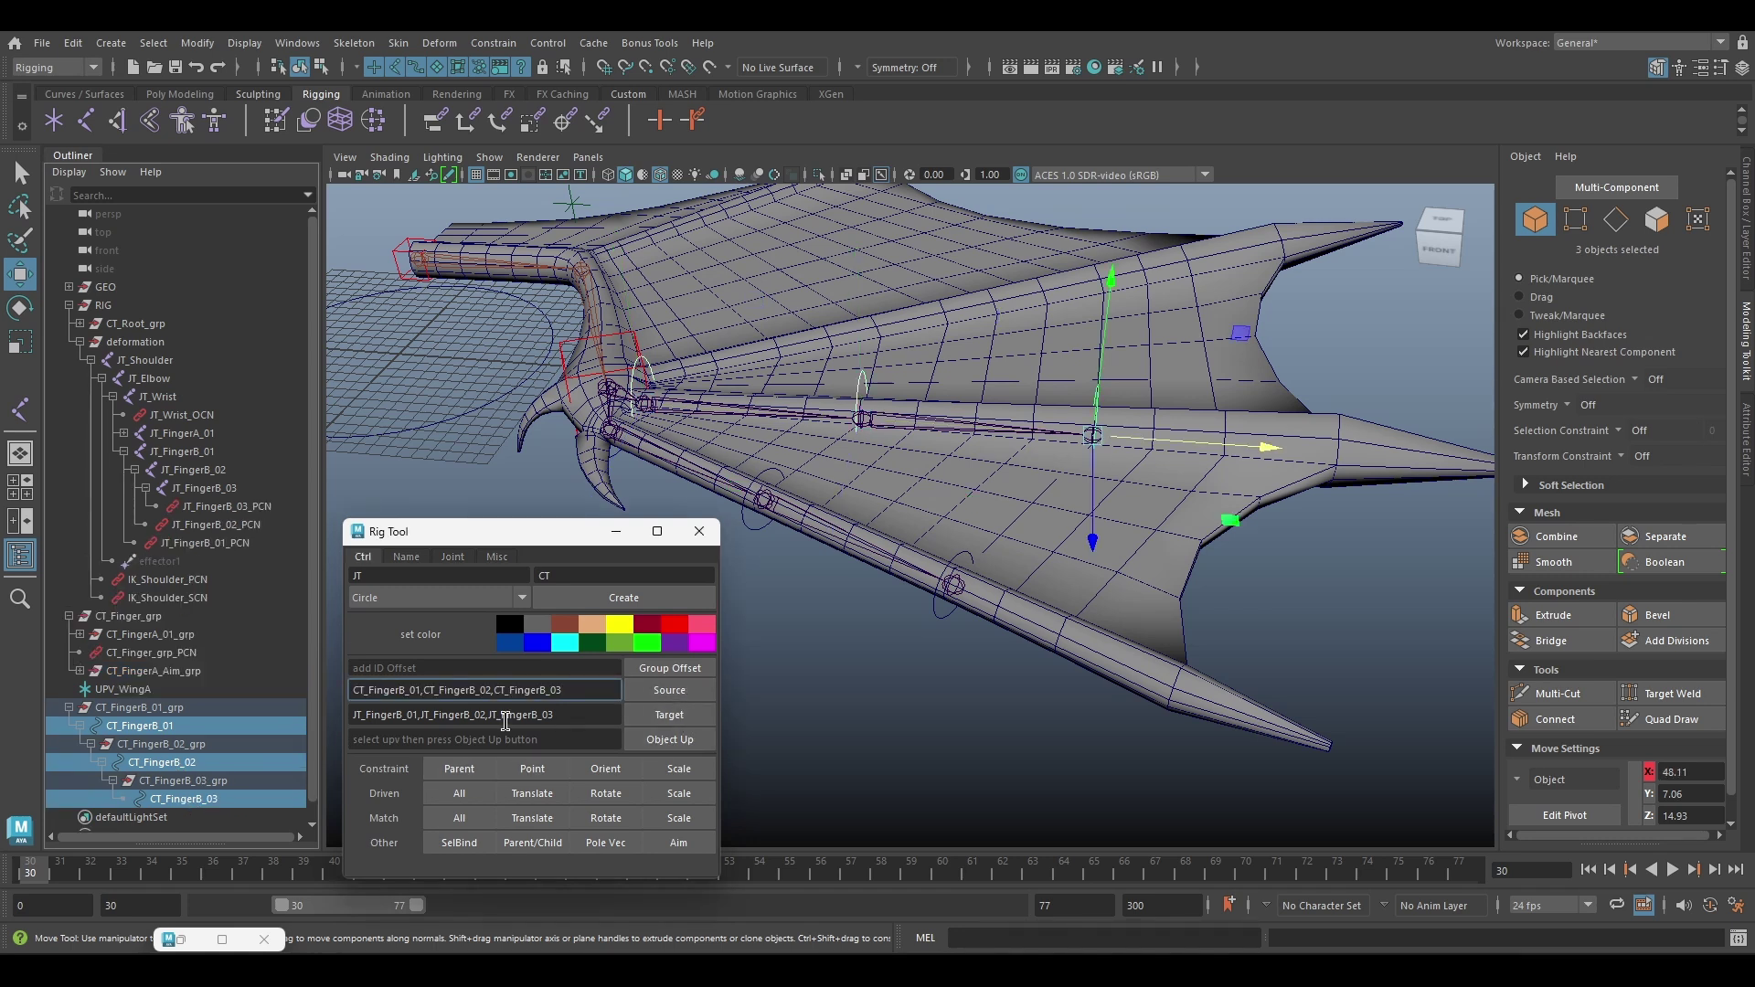
{"action": "left_click", "coordinate": [617, 533]}
Test-rotate the CT_FingerB controls and test-move the FingerA aim control, undoing each change
{"action": "middle_click_drag", "start_coordinate": [527, 548], "coordinate": [473, 586], "text": "alt"}
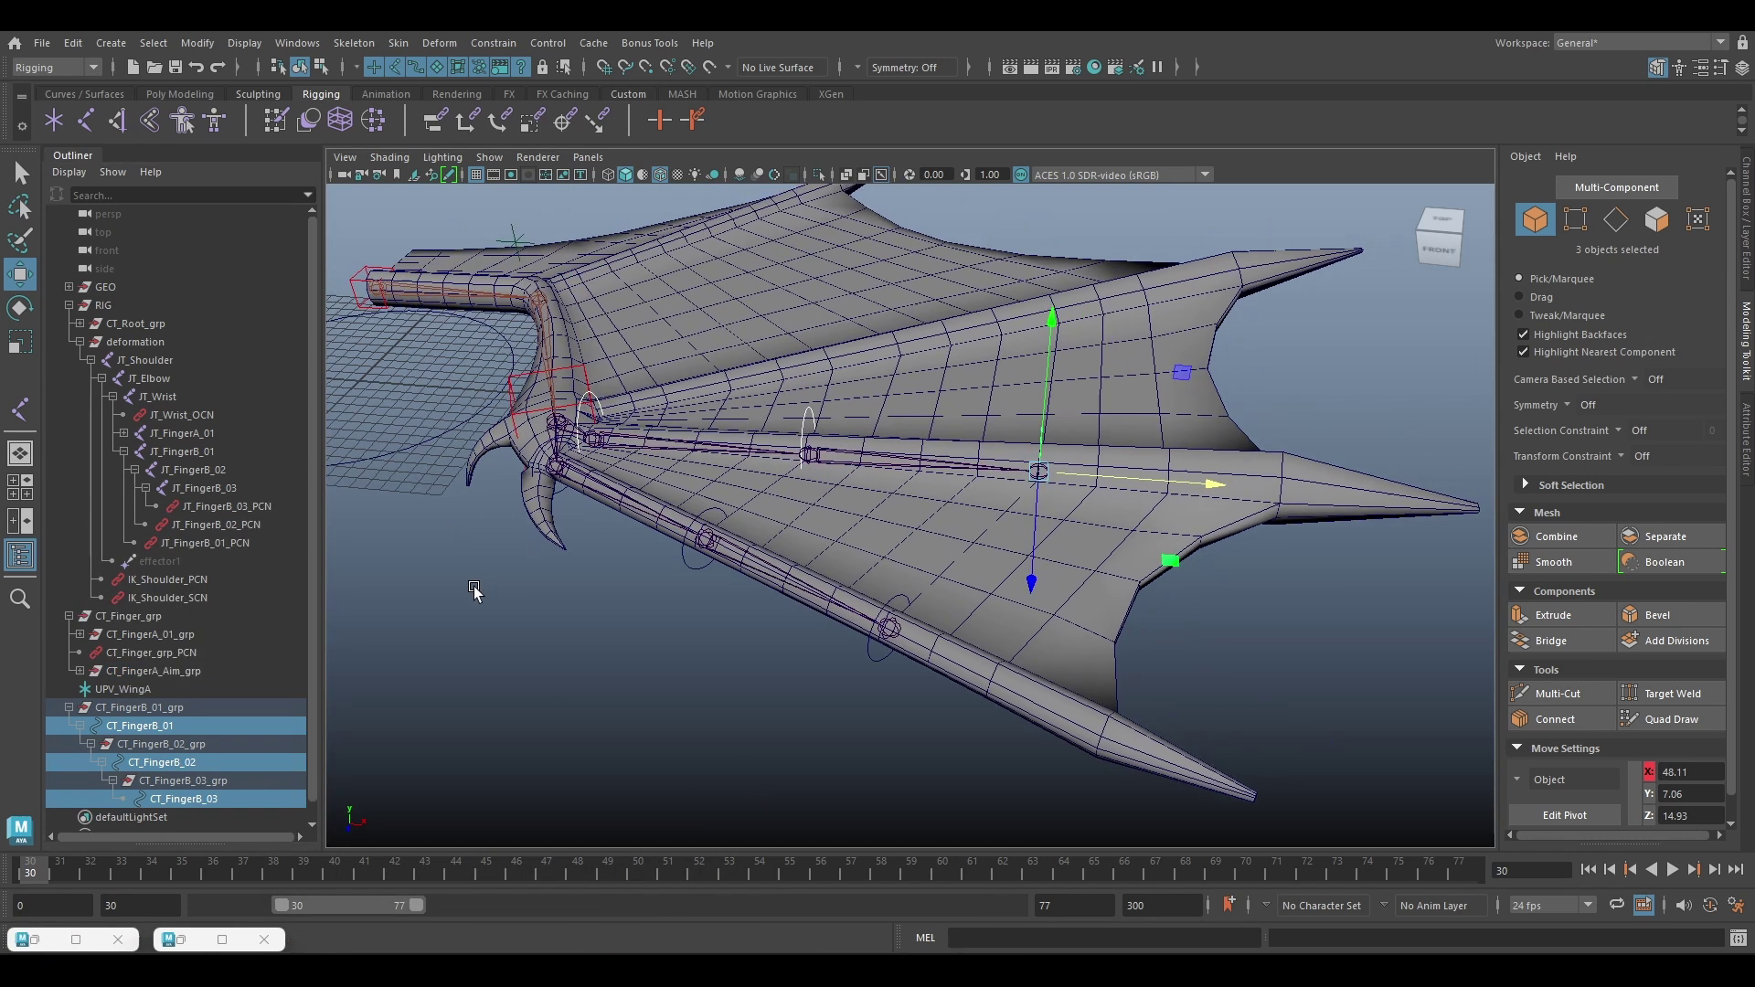
{"action": "left_click_drag", "start_coordinate": [620, 596], "coordinate": [640, 512], "text": "alt"}
{"action": "key", "text": "e"}
{"action": "left_click_drag", "start_coordinate": [901, 393], "coordinate": [739, 480]}
{"action": "key", "text": "ctrl+z"}
{"action": "left_click_drag", "start_coordinate": [1376, 462], "coordinate": [1281, 392], "text": "alt"}
{"action": "left_click", "coordinate": [1373, 470]}
{"action": "key", "text": "w"}
{"action": "key", "text": "ctrl+z"}
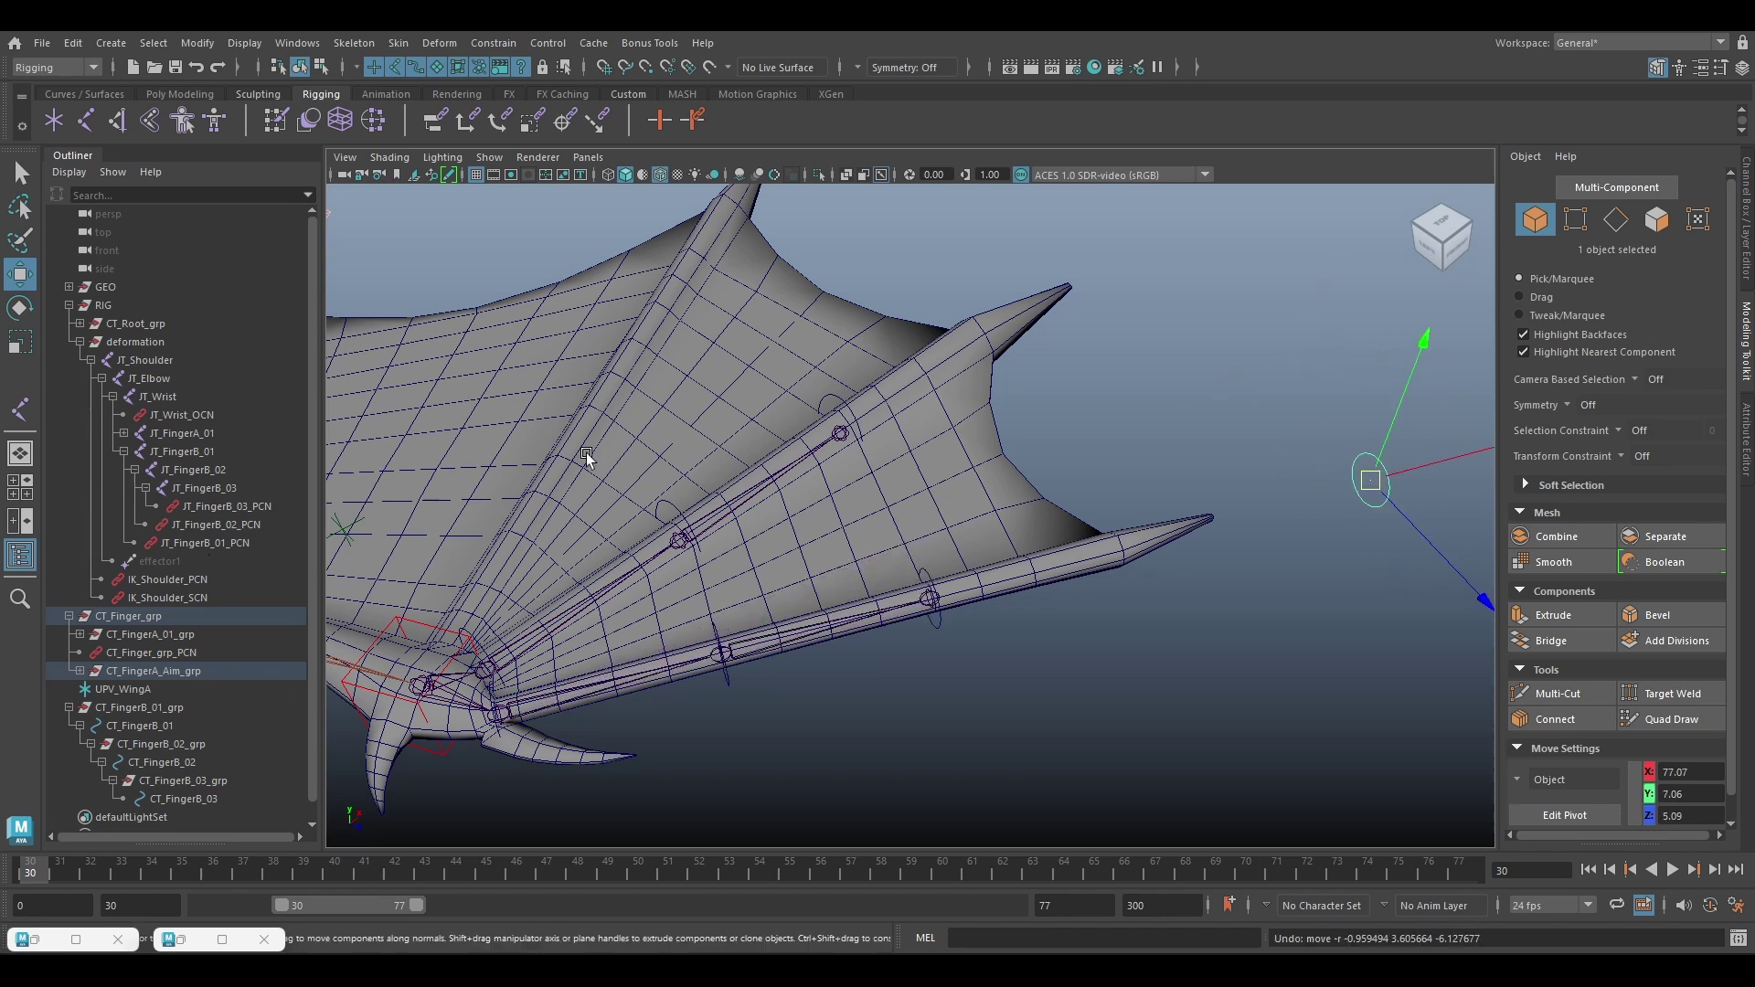
Duplicate CT_FingerB_03_grp, unparent the copy to the top level of the hierarchy and expand it
{"action": "left_click", "coordinate": [839, 401]}
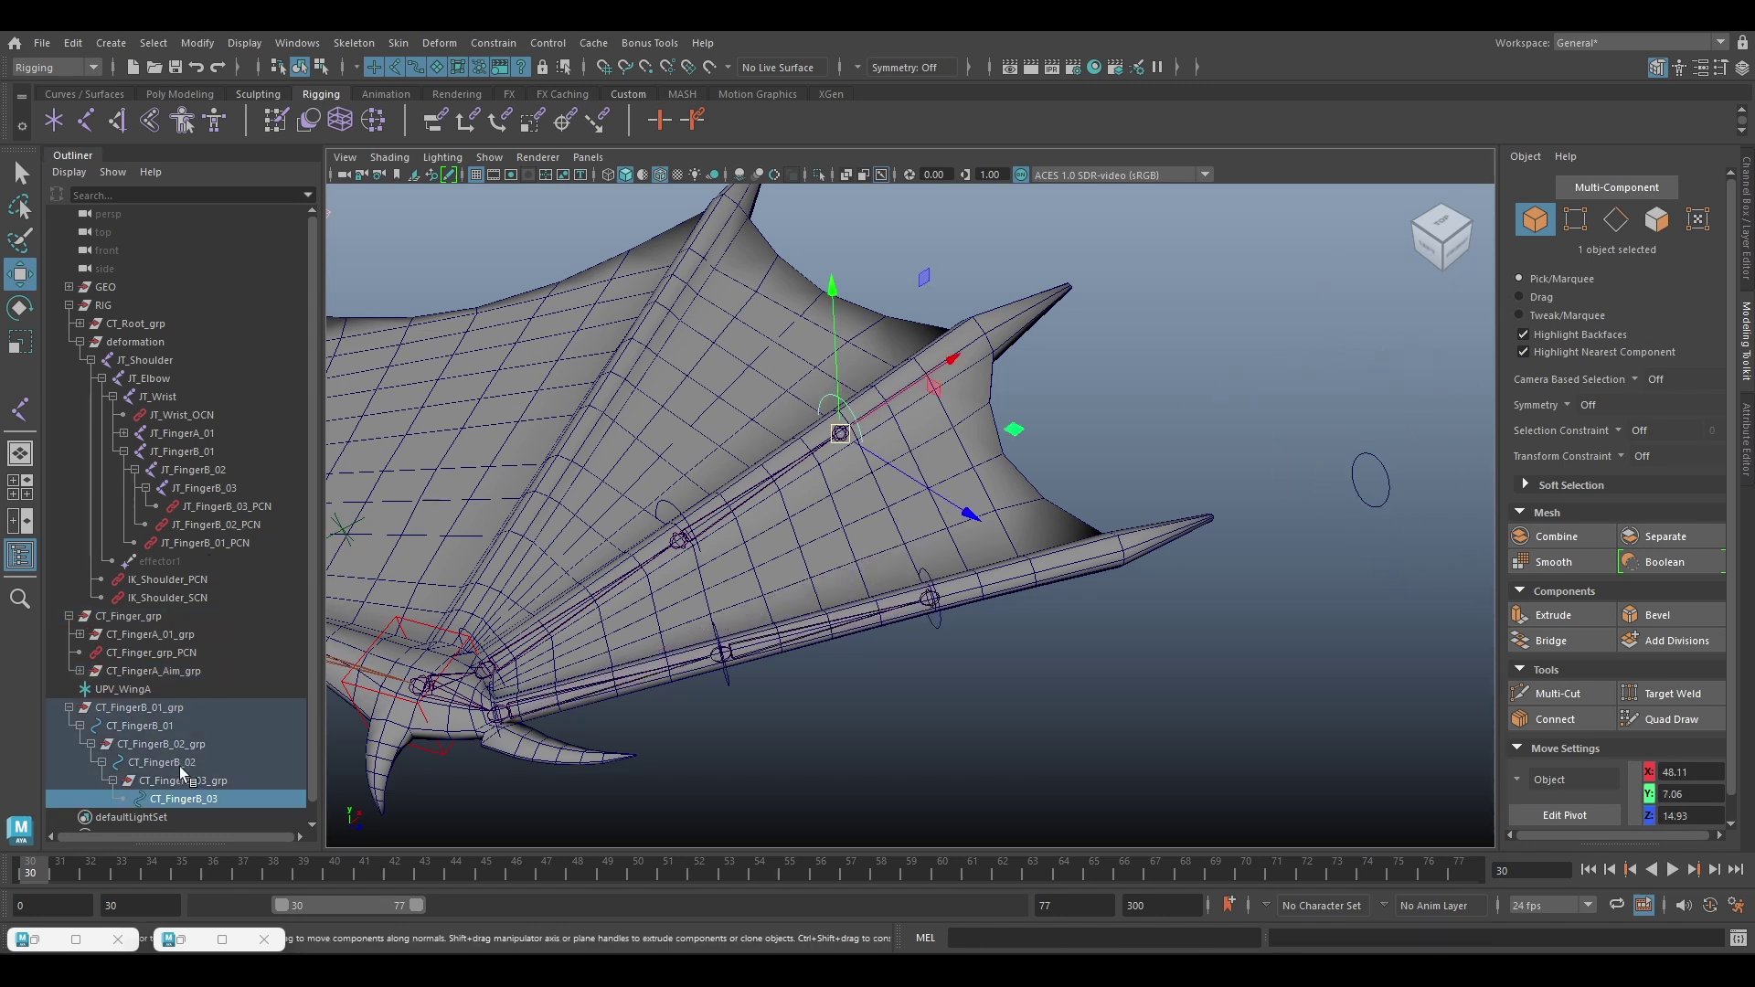
{"action": "left_click", "coordinate": [197, 781]}
{"action": "key", "text": "ctrl+d"}
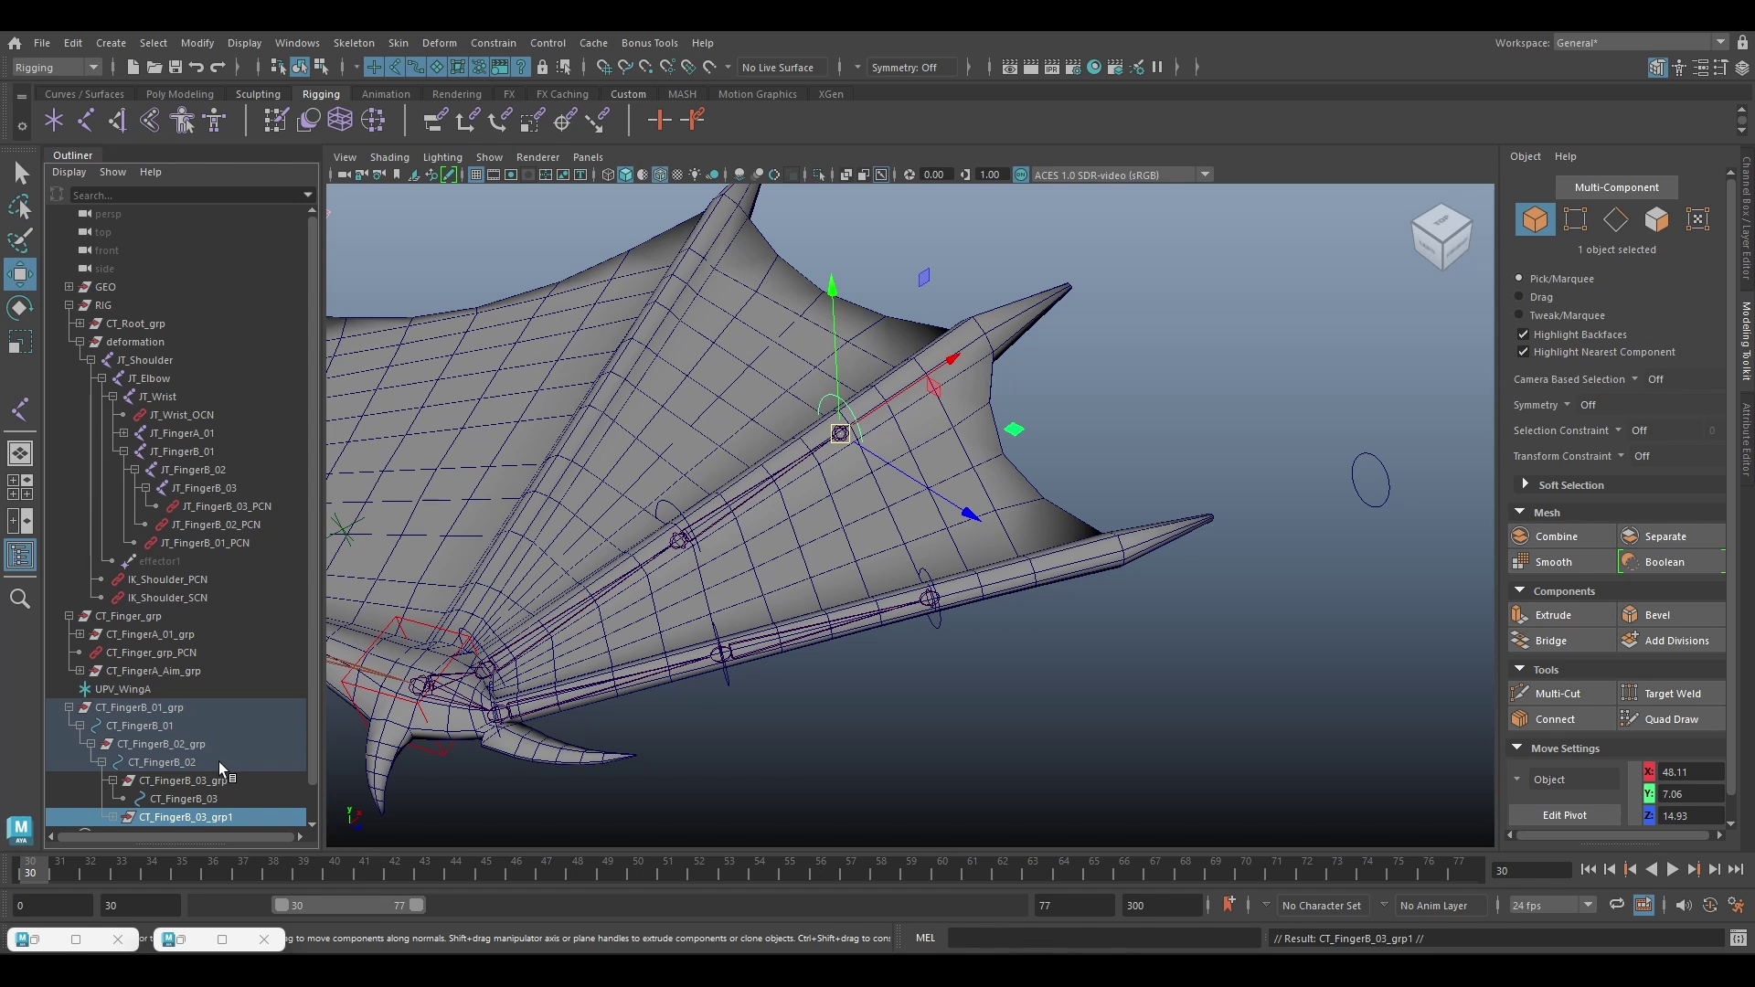
{"action": "key", "text": "shift+p"}
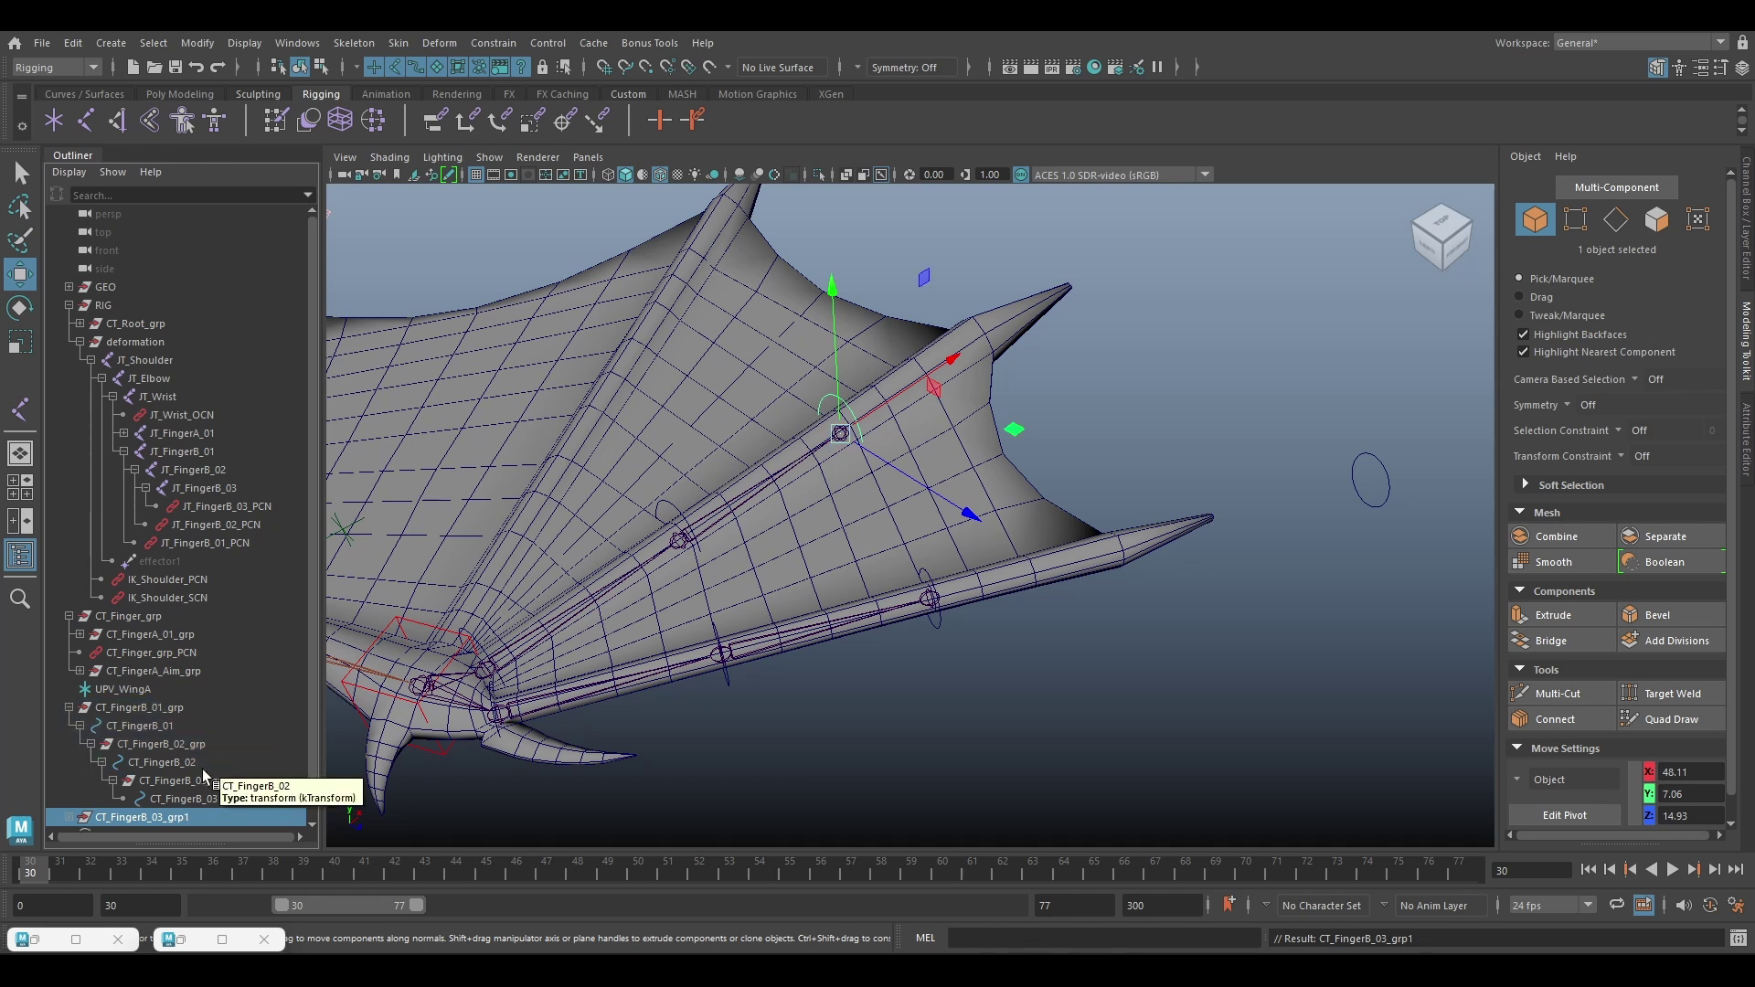
{"action": "scroll", "coordinate": [188, 787], "scroll_direction": "down", "scroll_amount": 2}
{"action": "scroll", "coordinate": [160, 796], "scroll_direction": "down", "scroll_amount": 1}
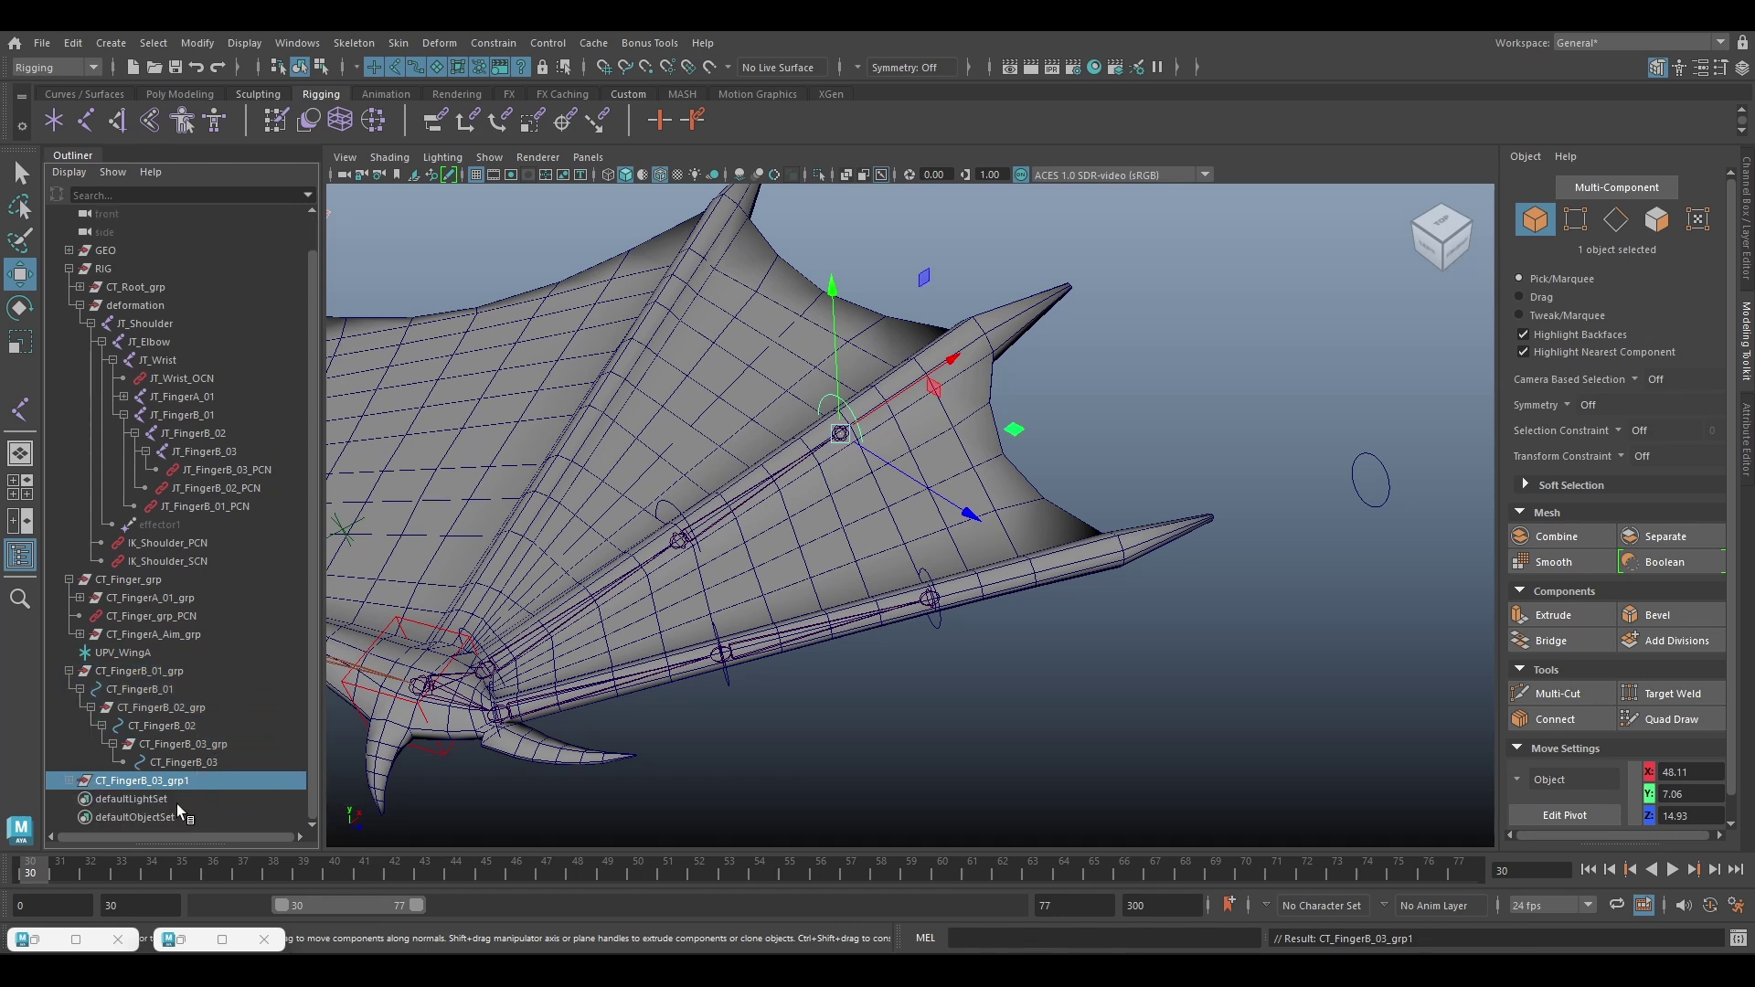
{"action": "left_click", "coordinate": [70, 782]}
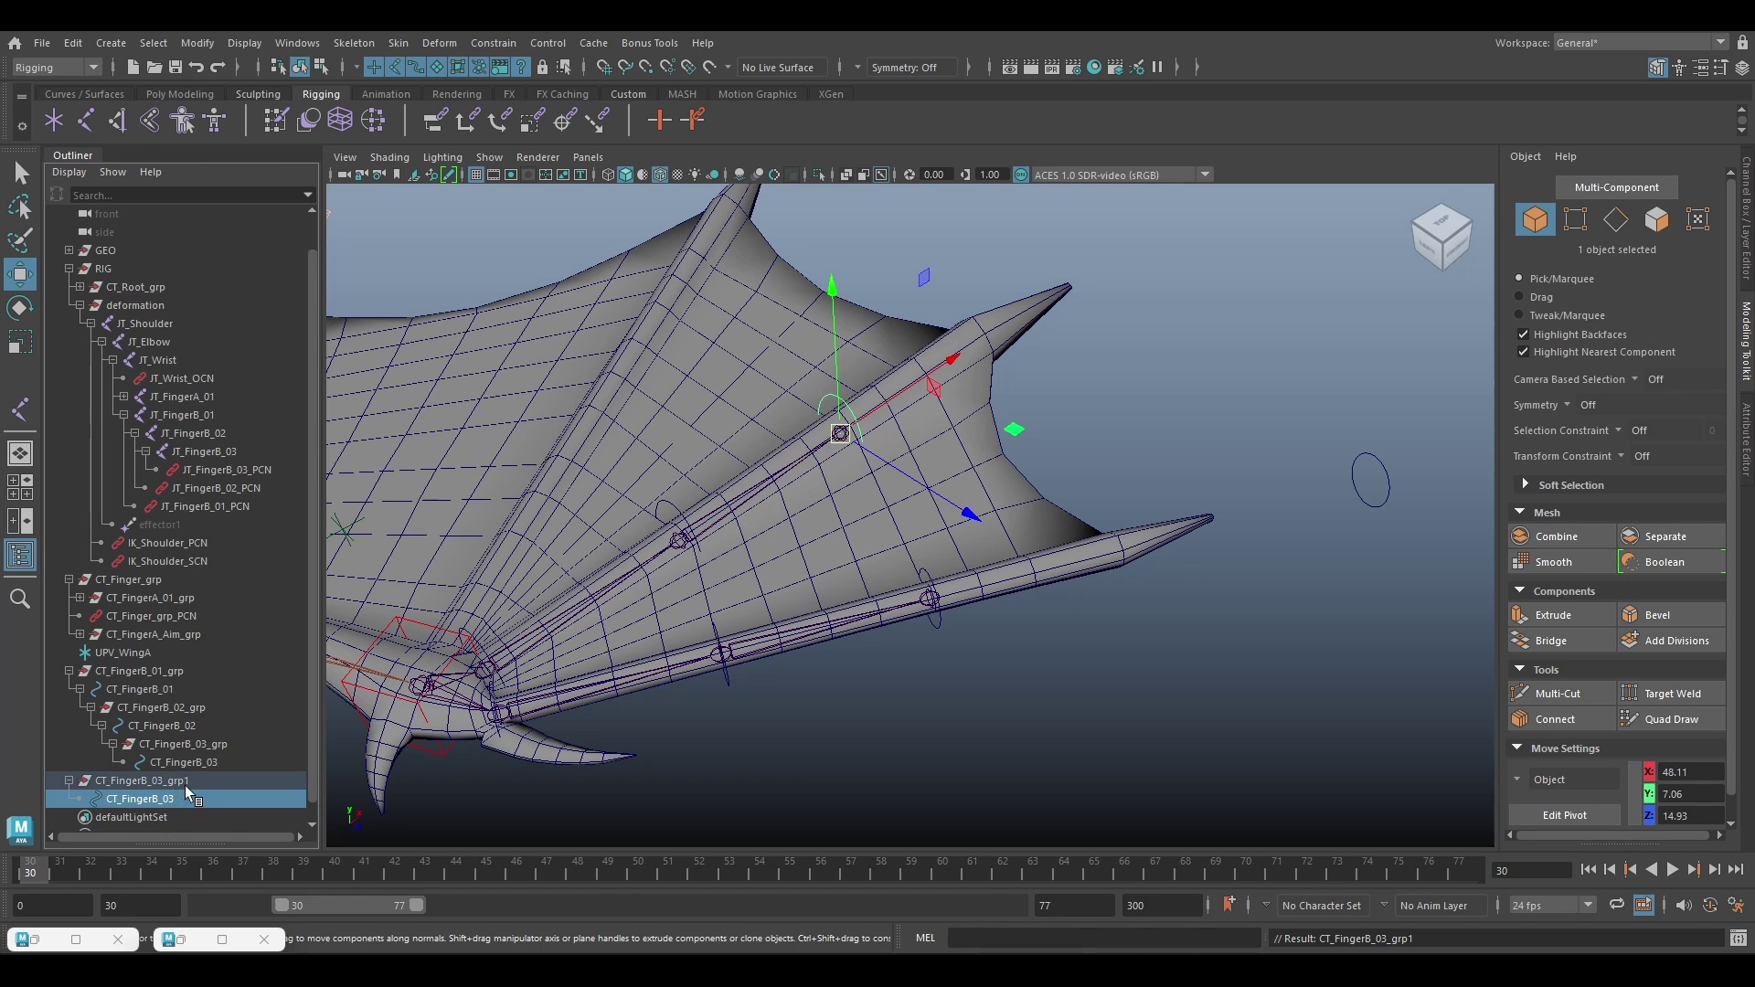
Rename the duplicated group as CT_FingerB_Aim_grp and the control inside it as CT_FingerB_Aim
{"action": "double_click", "coordinate": [192, 783]}
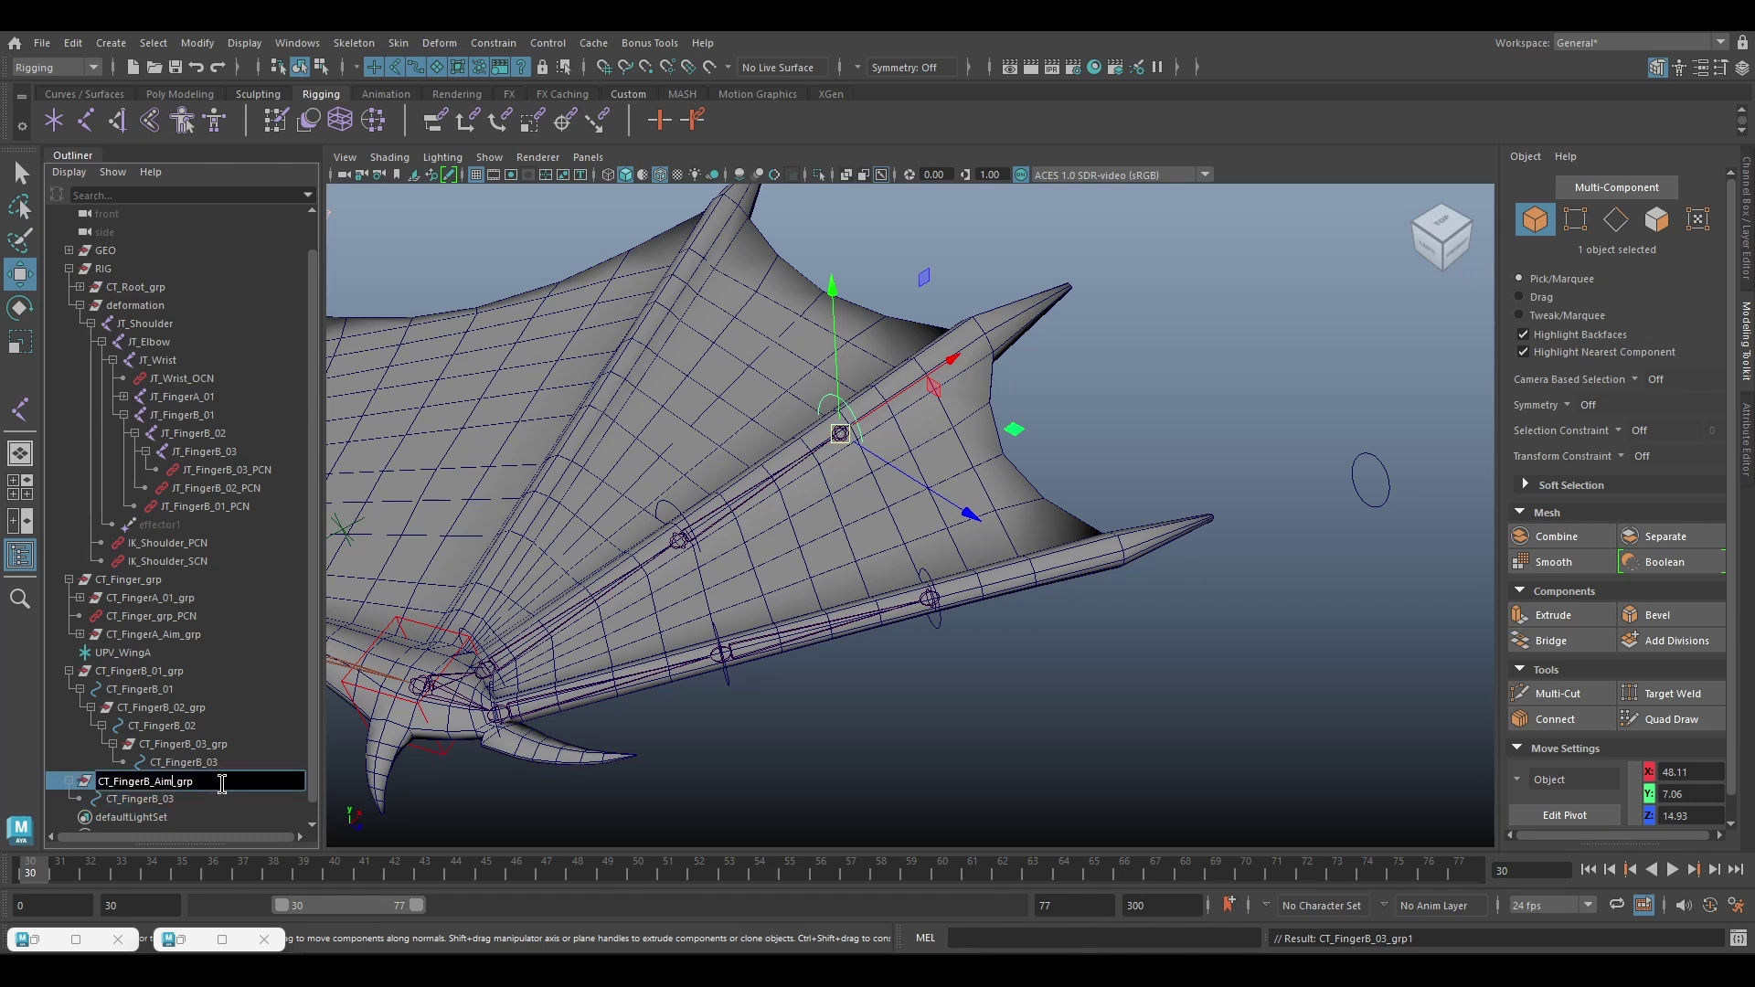
{"action": "double_click", "coordinate": [188, 798]}
{"action": "type", "text": "CT_FingerB_A"}
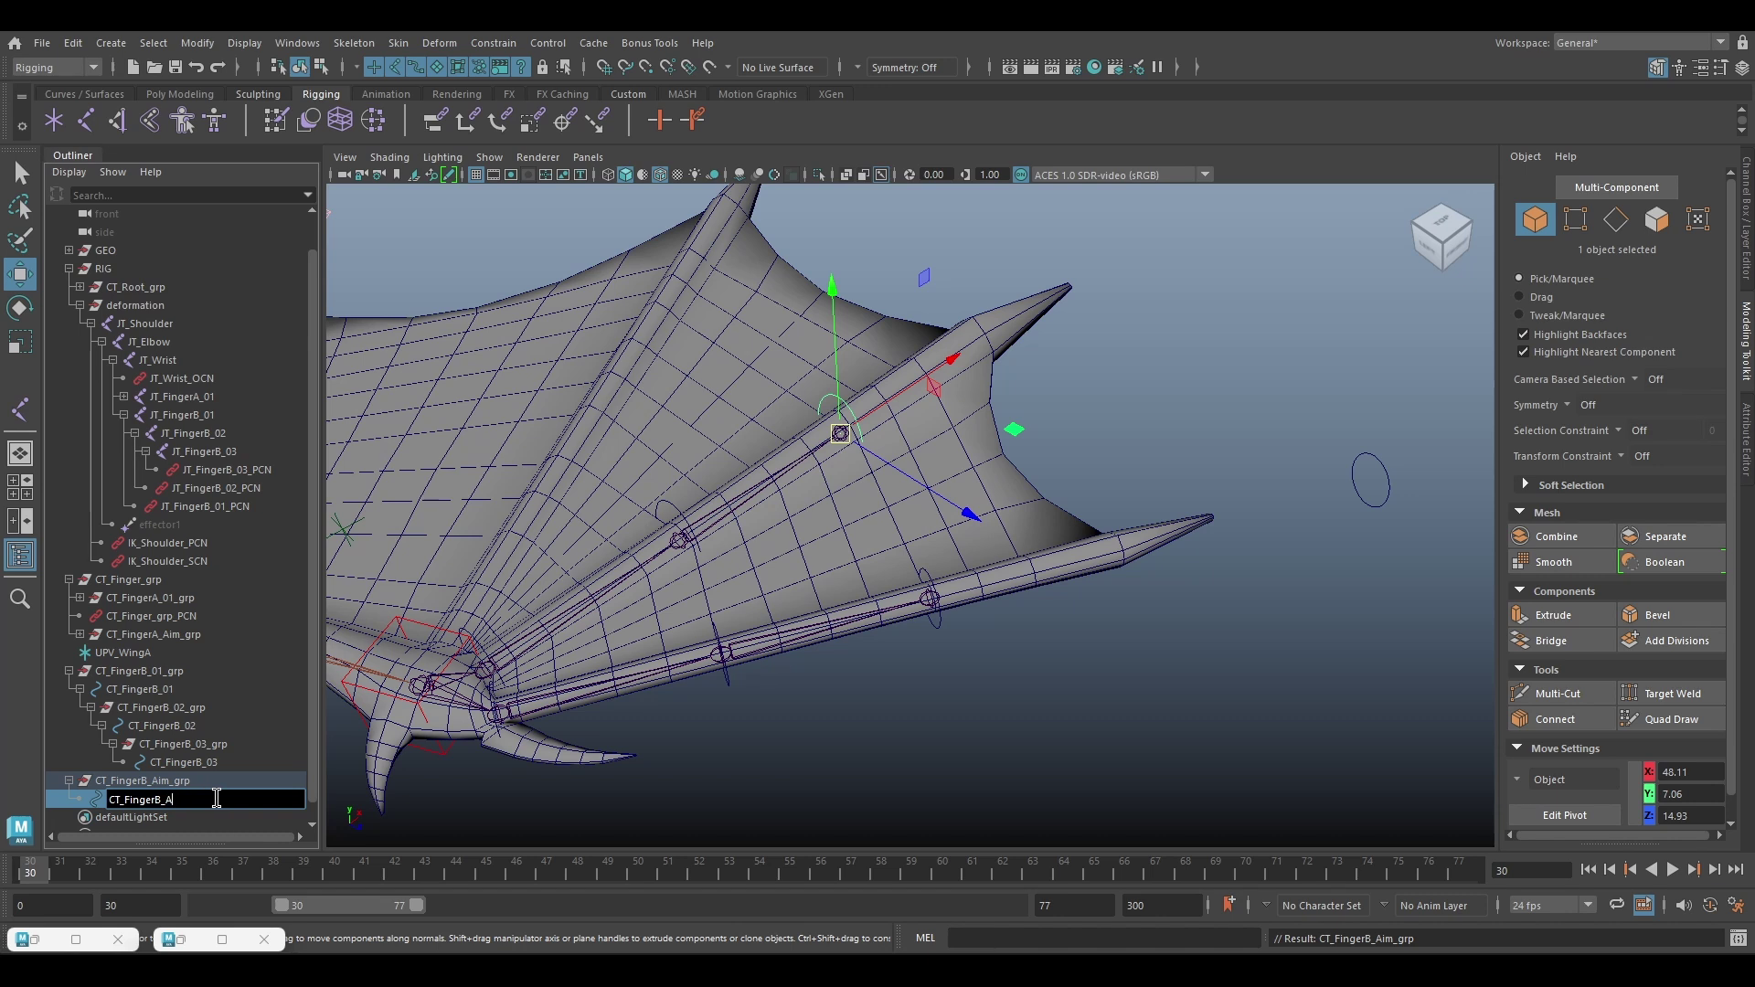
{"action": "type", "text": "im"}
{"action": "key", "text": "Return"}
Move CT_FingerB_Aim_grp outward along the finger, past the wing tip, to about X 75.89
{"action": "left_click", "coordinate": [243, 779]}
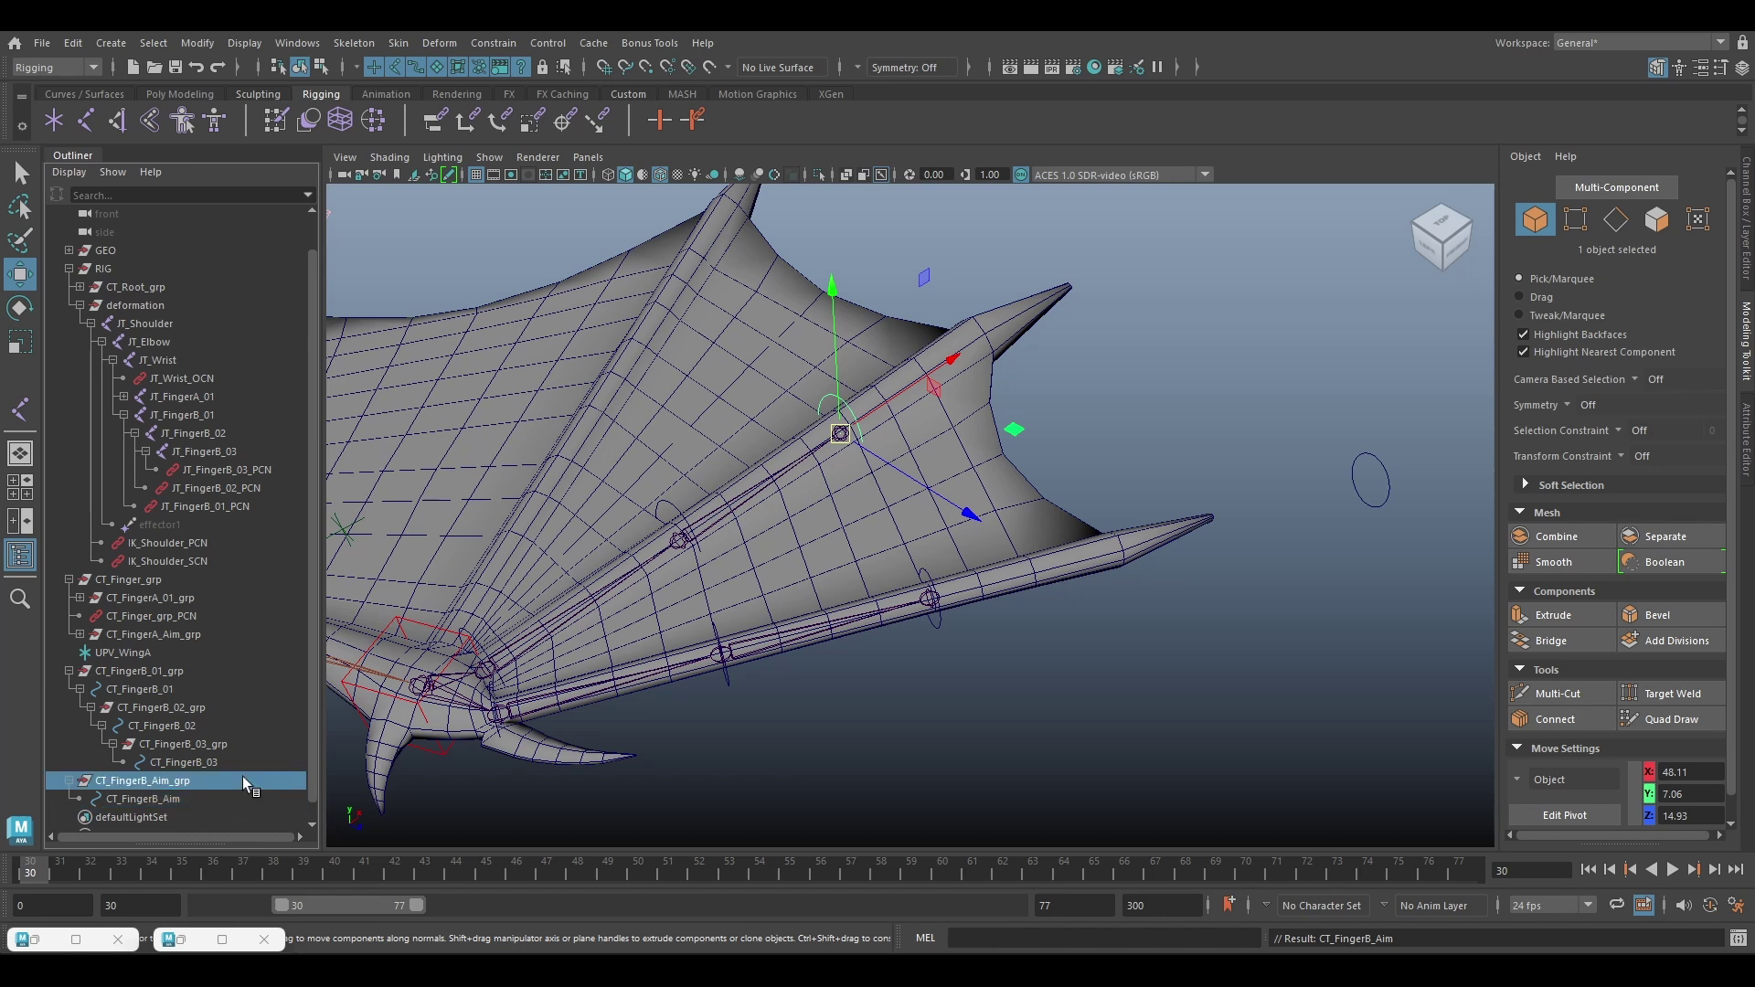
{"action": "key", "text": "f"}
{"action": "left_click_drag", "start_coordinate": [839, 489], "coordinate": [637, 665]}
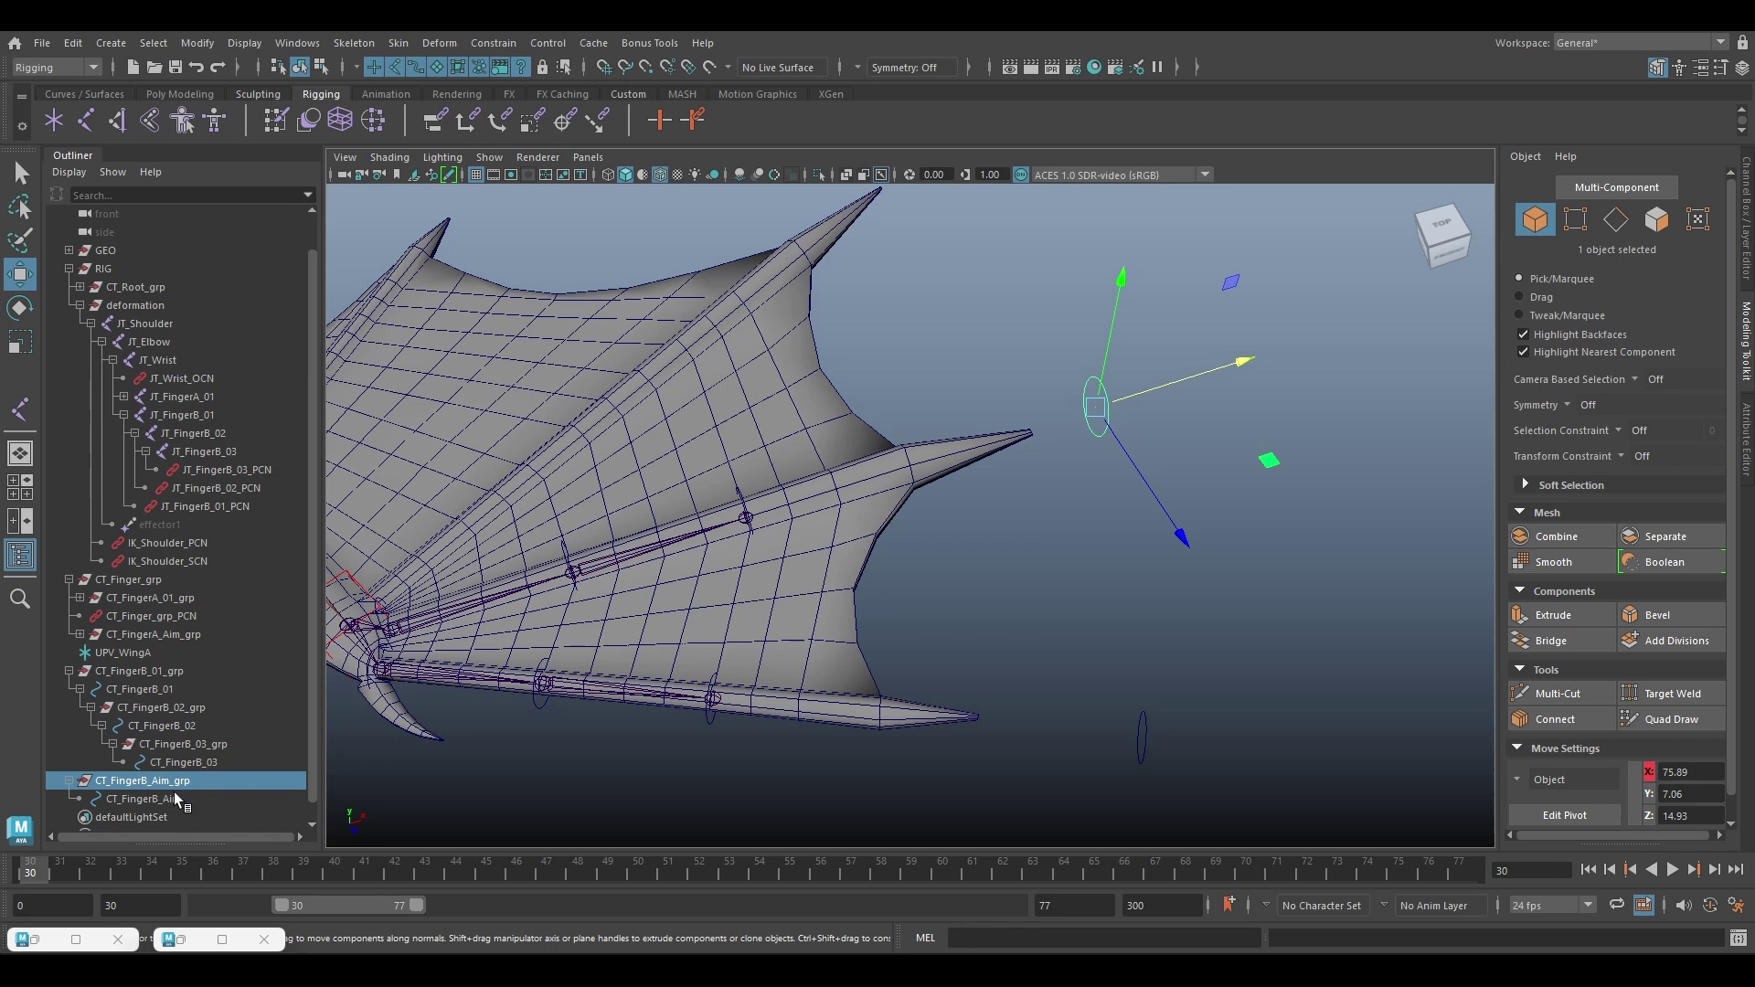
Aim-constrain CT_FingerB_01_grp to CT_FingerB_Aim with object rotation up, UPV_WingA as world up object and no maintained offset
{"action": "left_click", "coordinate": [174, 799]}
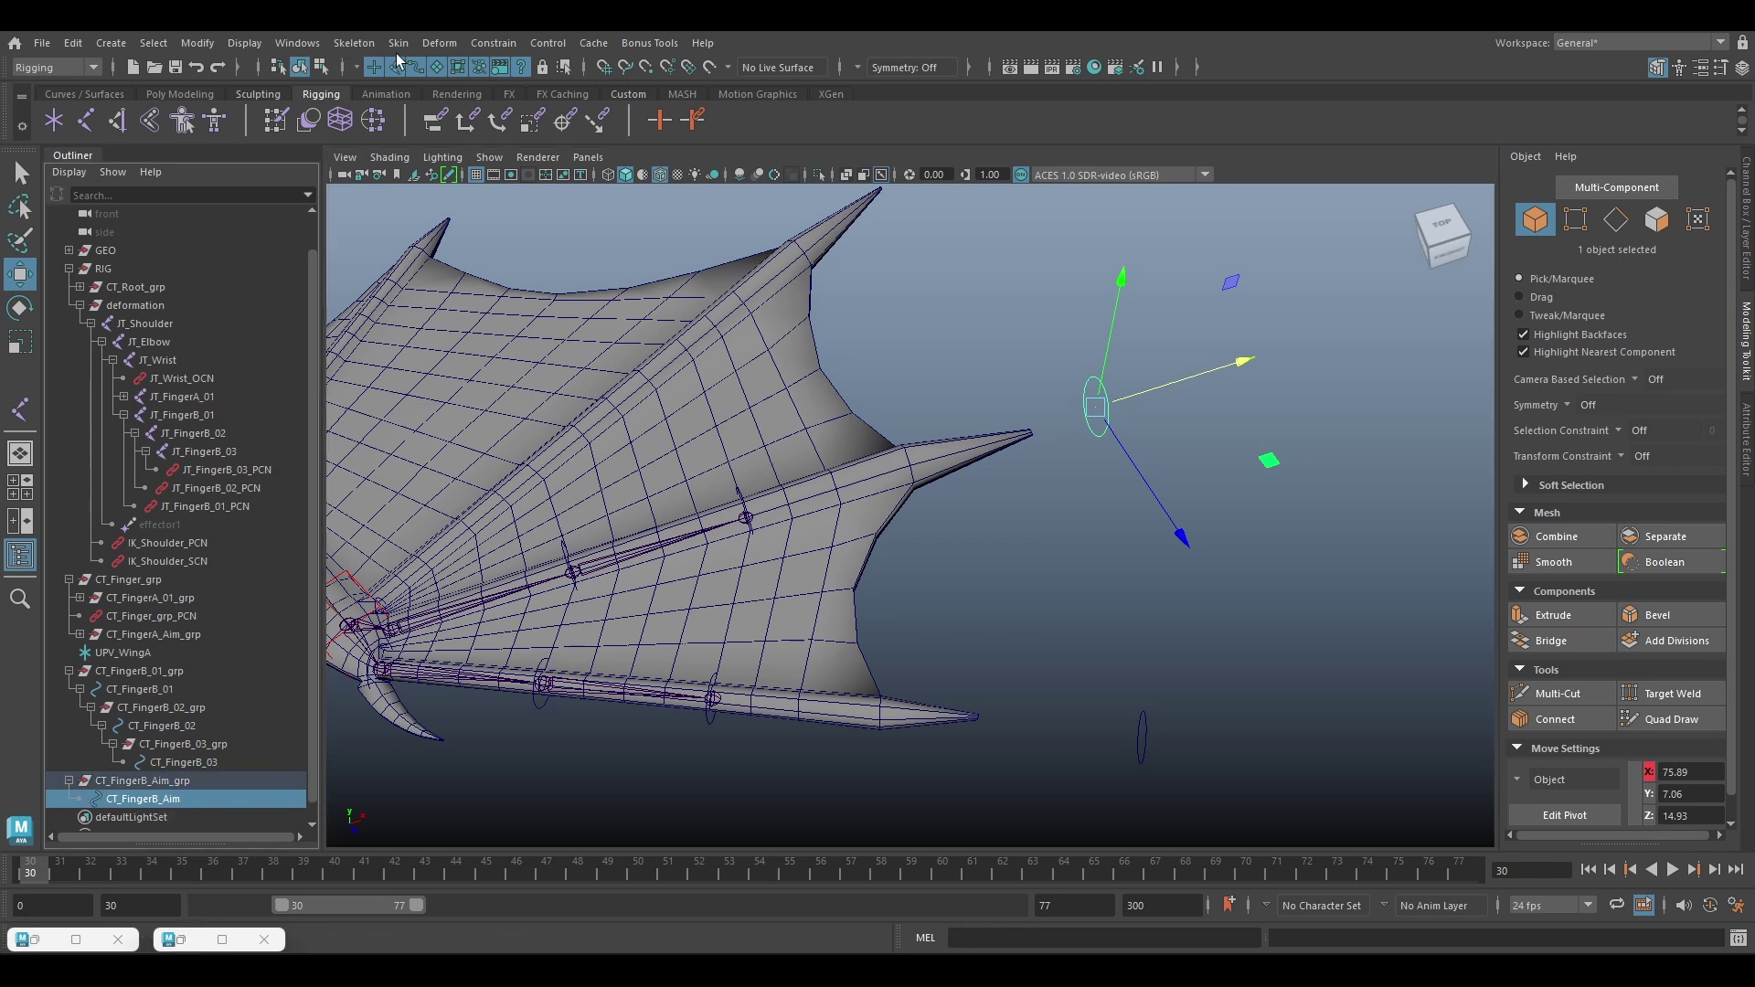
{"action": "left_click", "coordinate": [493, 43]}
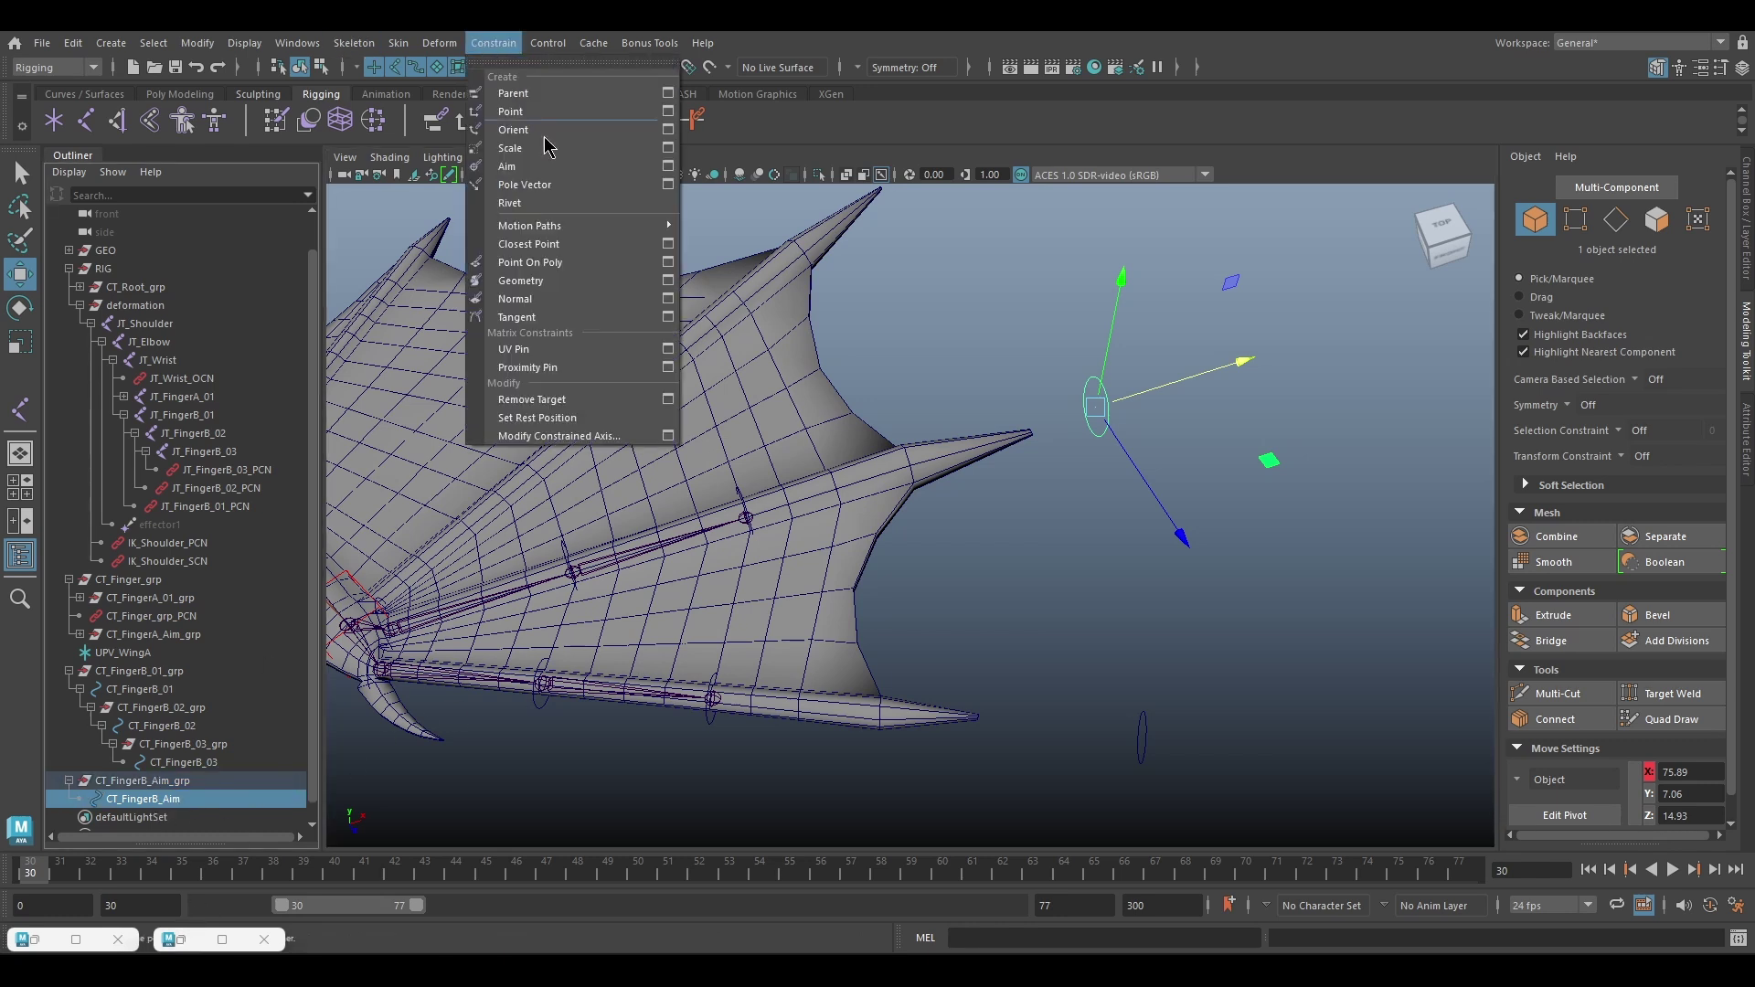
{"action": "left_click", "coordinate": [668, 166]}
{"action": "left_click_drag", "start_coordinate": [887, 300], "coordinate": [839, 491], "text": "alt"}
{"action": "scroll", "coordinate": [837, 488], "scroll_direction": "up", "scroll_amount": 1}
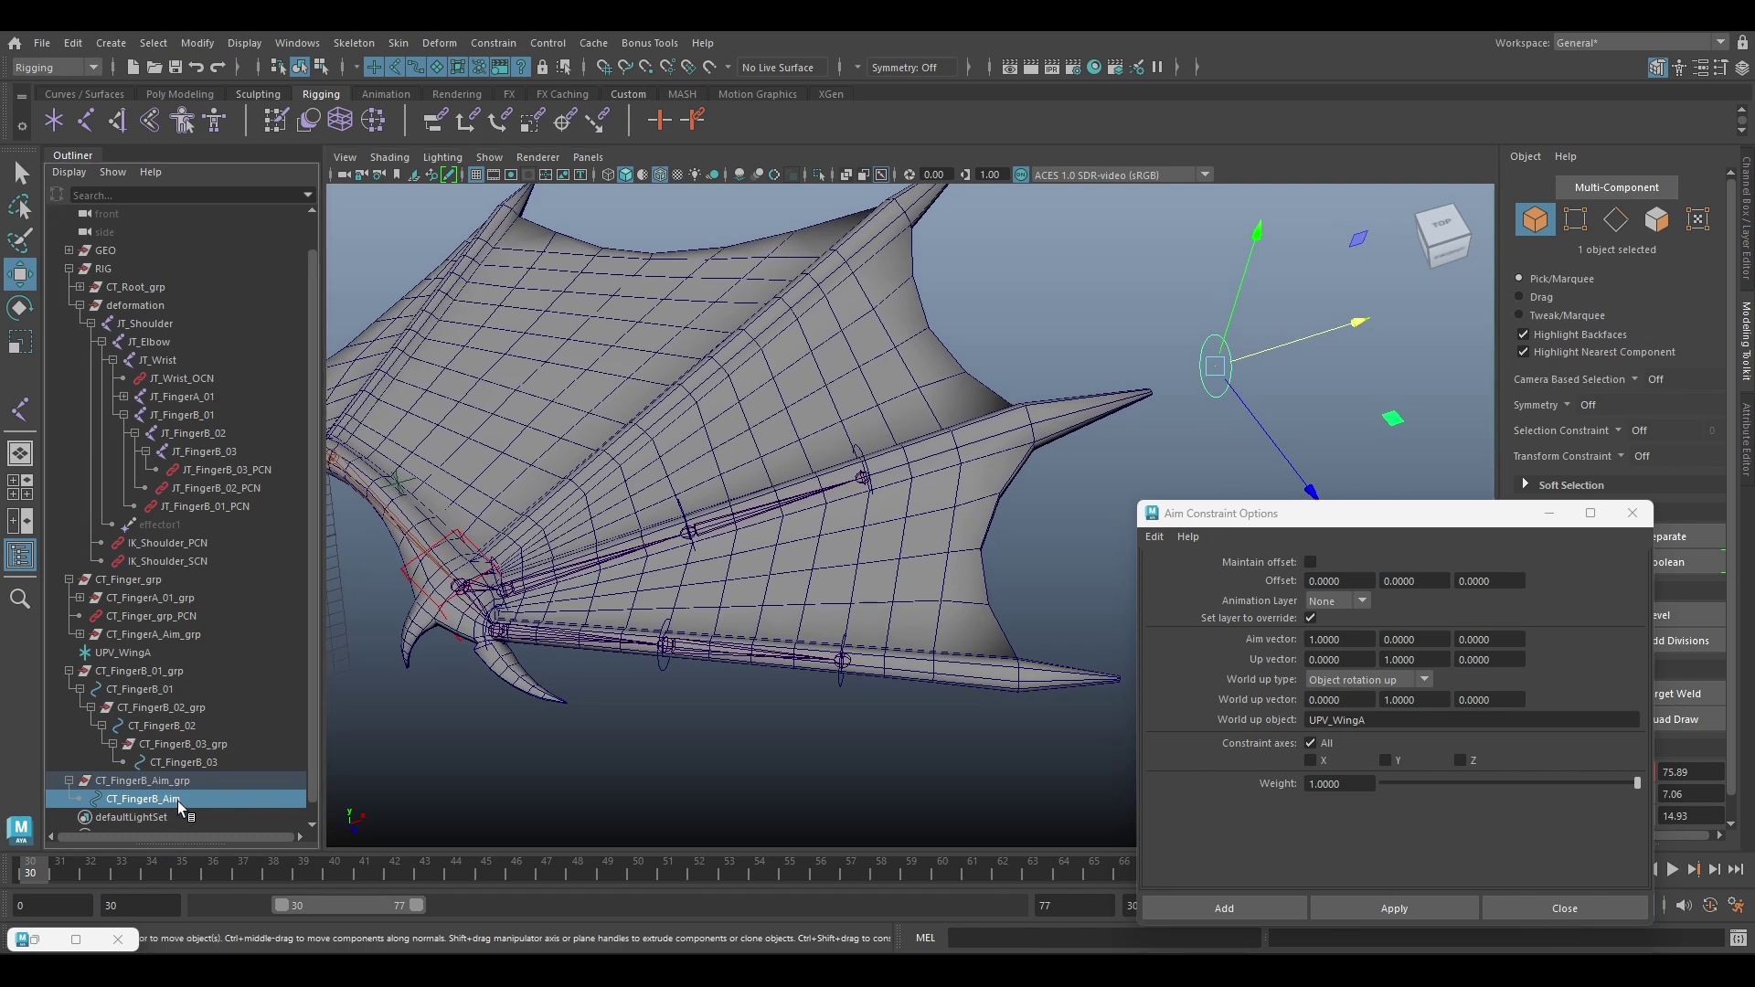
{"action": "left_click", "coordinate": [176, 673], "text": "ctrl"}
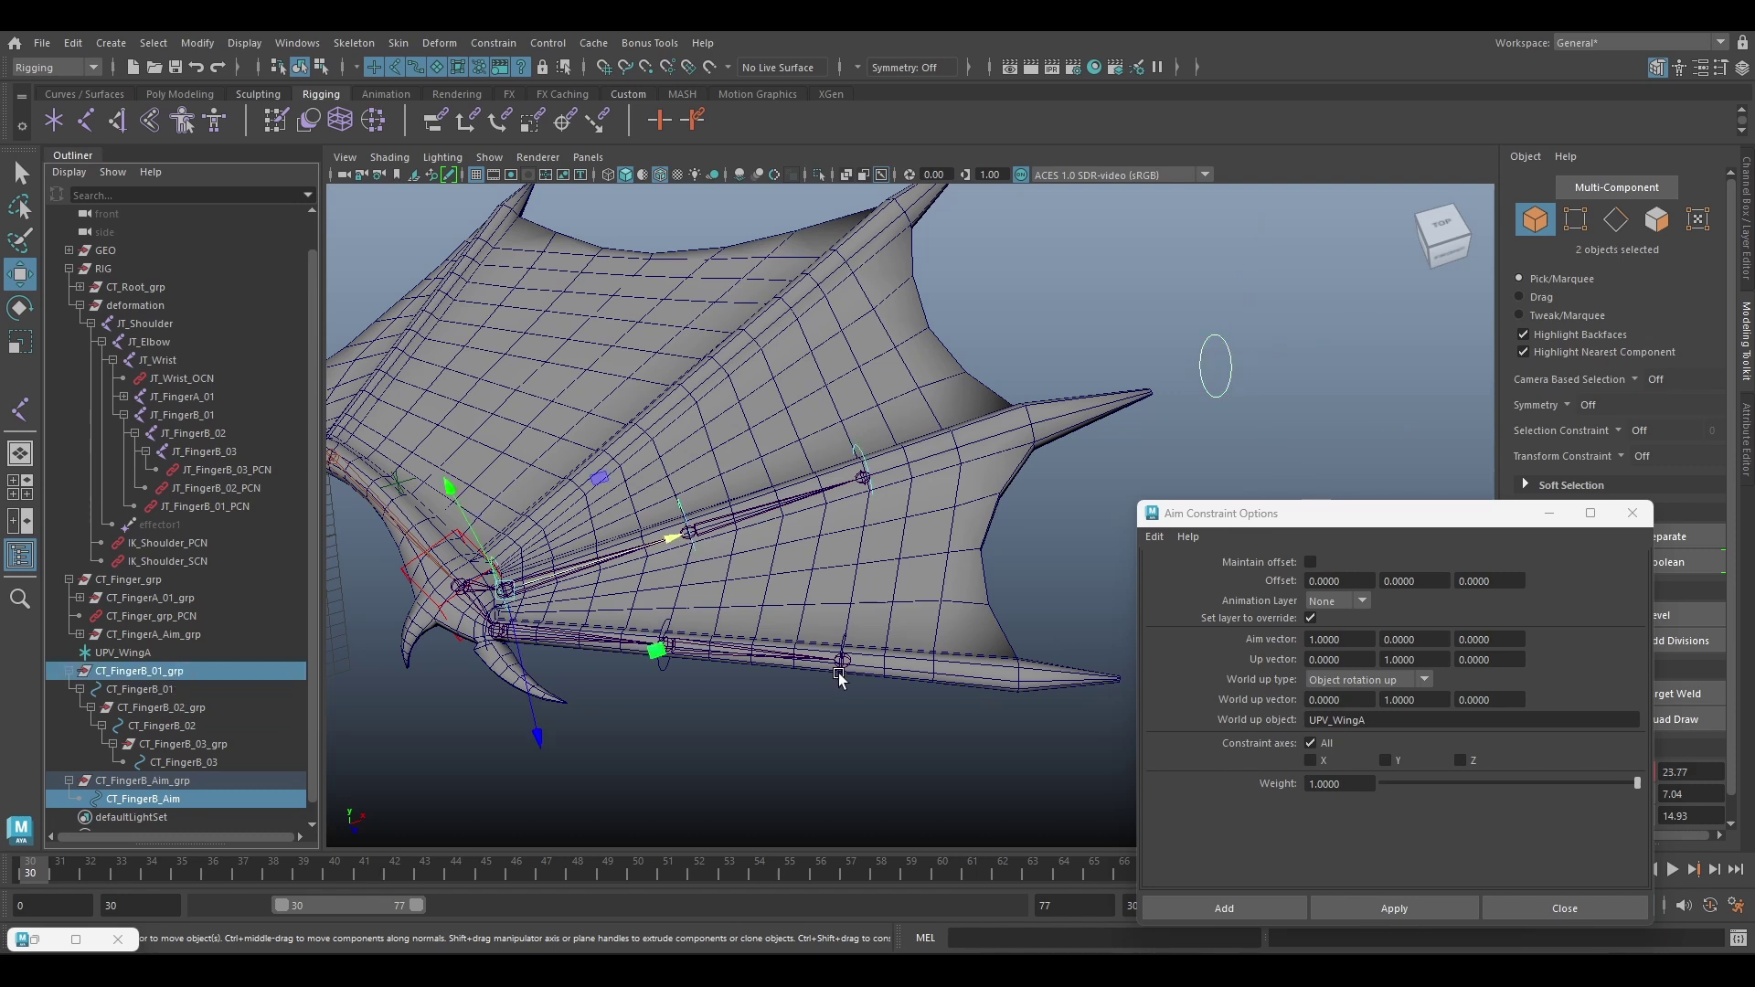
{"action": "left_click", "coordinate": [1411, 909]}
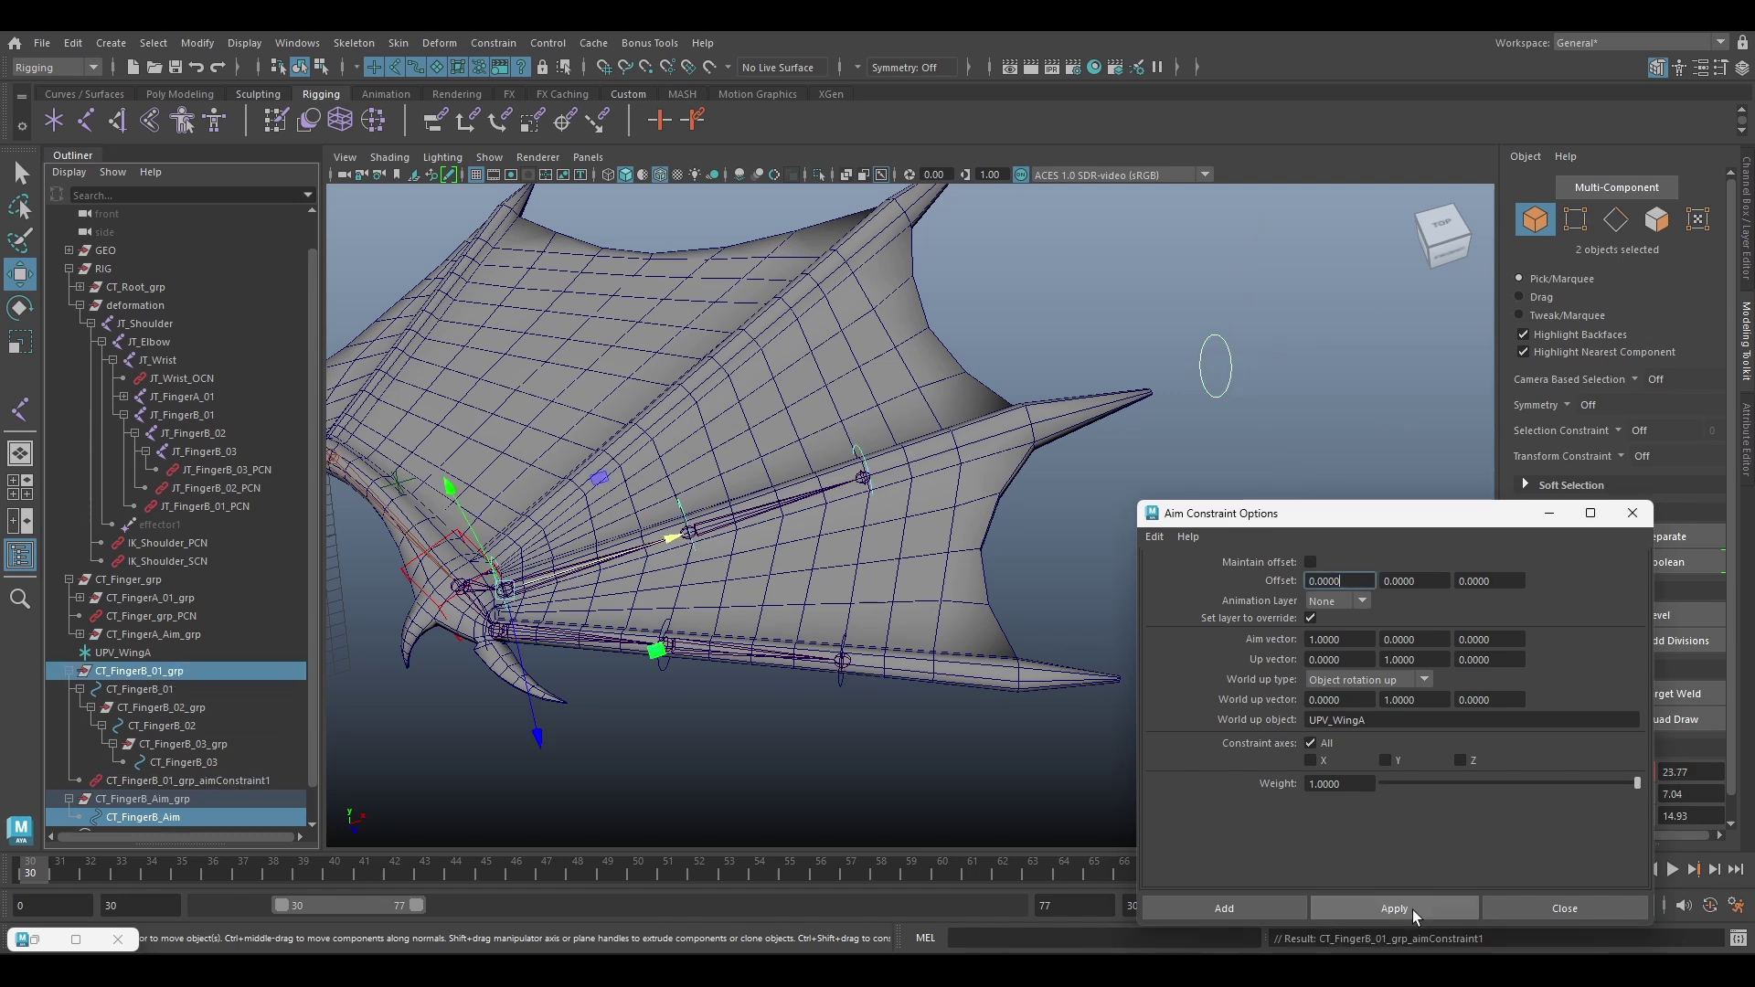
Test the aim constraint by moving the CT_FingerB_Aim control, and undo the move
{"action": "left_click", "coordinate": [1230, 369]}
{"action": "left_click_drag", "start_coordinate": [1214, 368], "coordinate": [1072, 292]}
{"action": "key", "text": "ctrl+z"}
{"action": "middle_click_drag", "start_coordinate": [639, 530], "coordinate": [821, 475], "text": "alt"}
{"action": "right_click_drag", "start_coordinate": [821, 476], "coordinate": [849, 518], "text": "alt"}
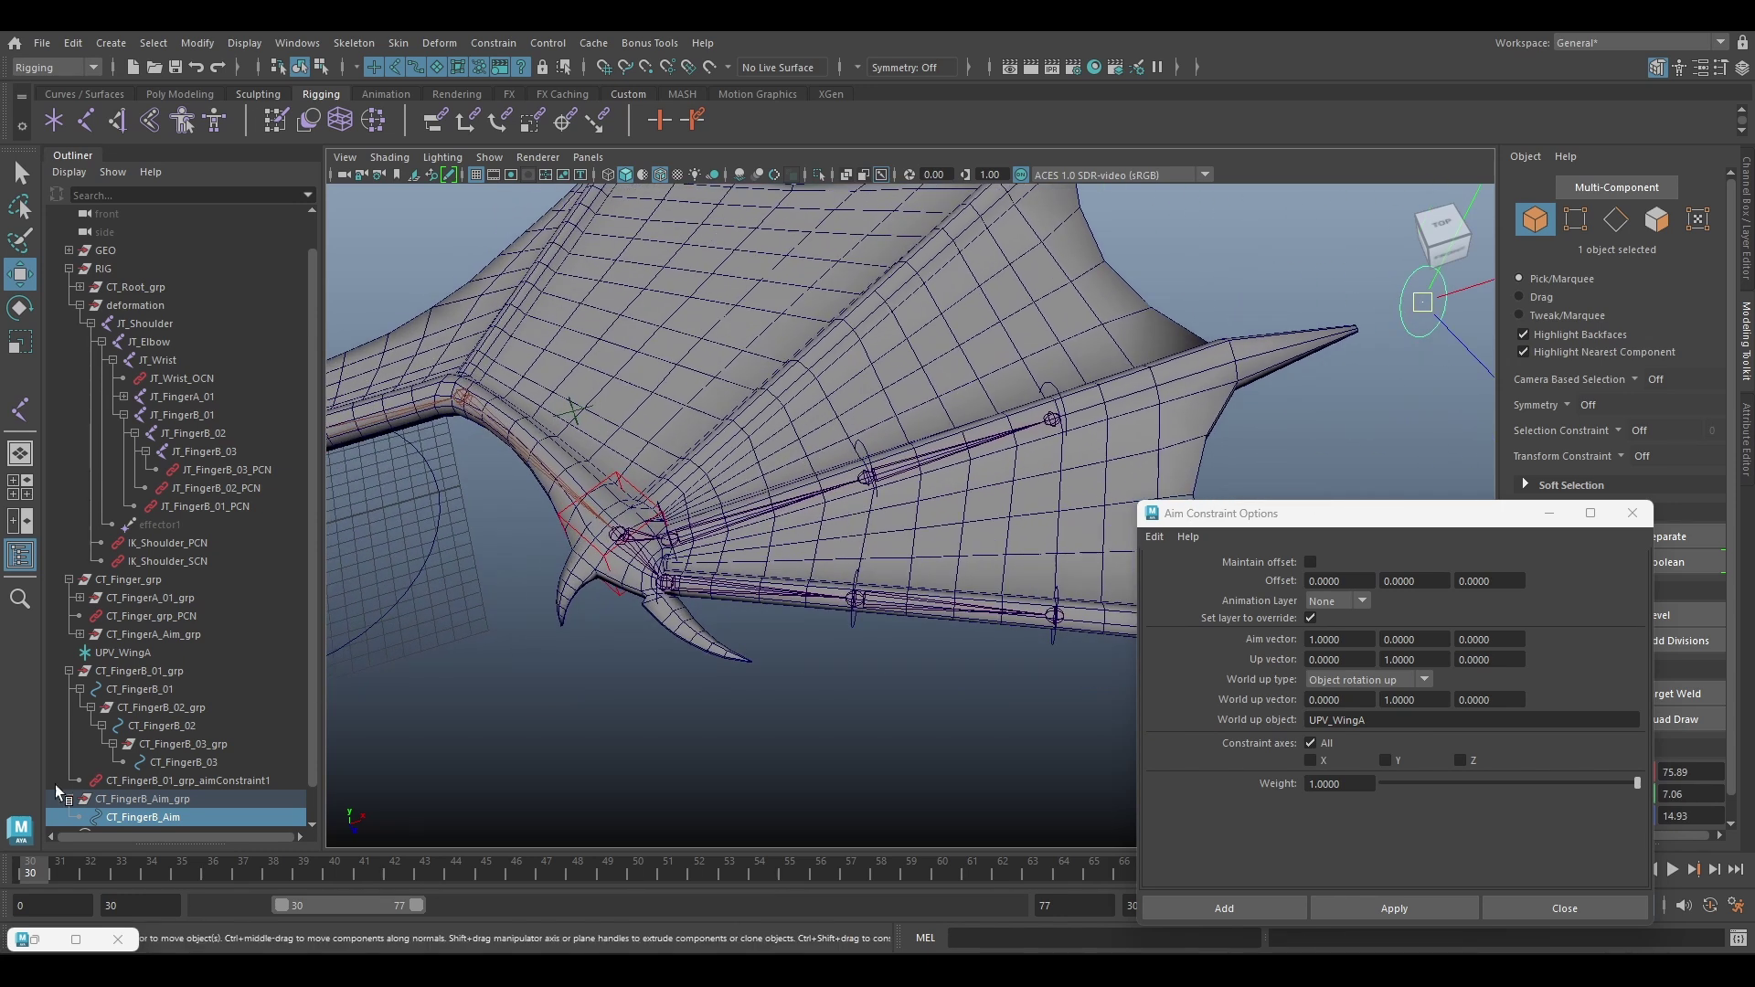
Parent CT_FingerB_01_grp and CT_FingerB_Aim_grp under CT_Finger_grp
{"action": "left_click", "coordinate": [68, 671]}
{"action": "left_click", "coordinate": [127, 709]}
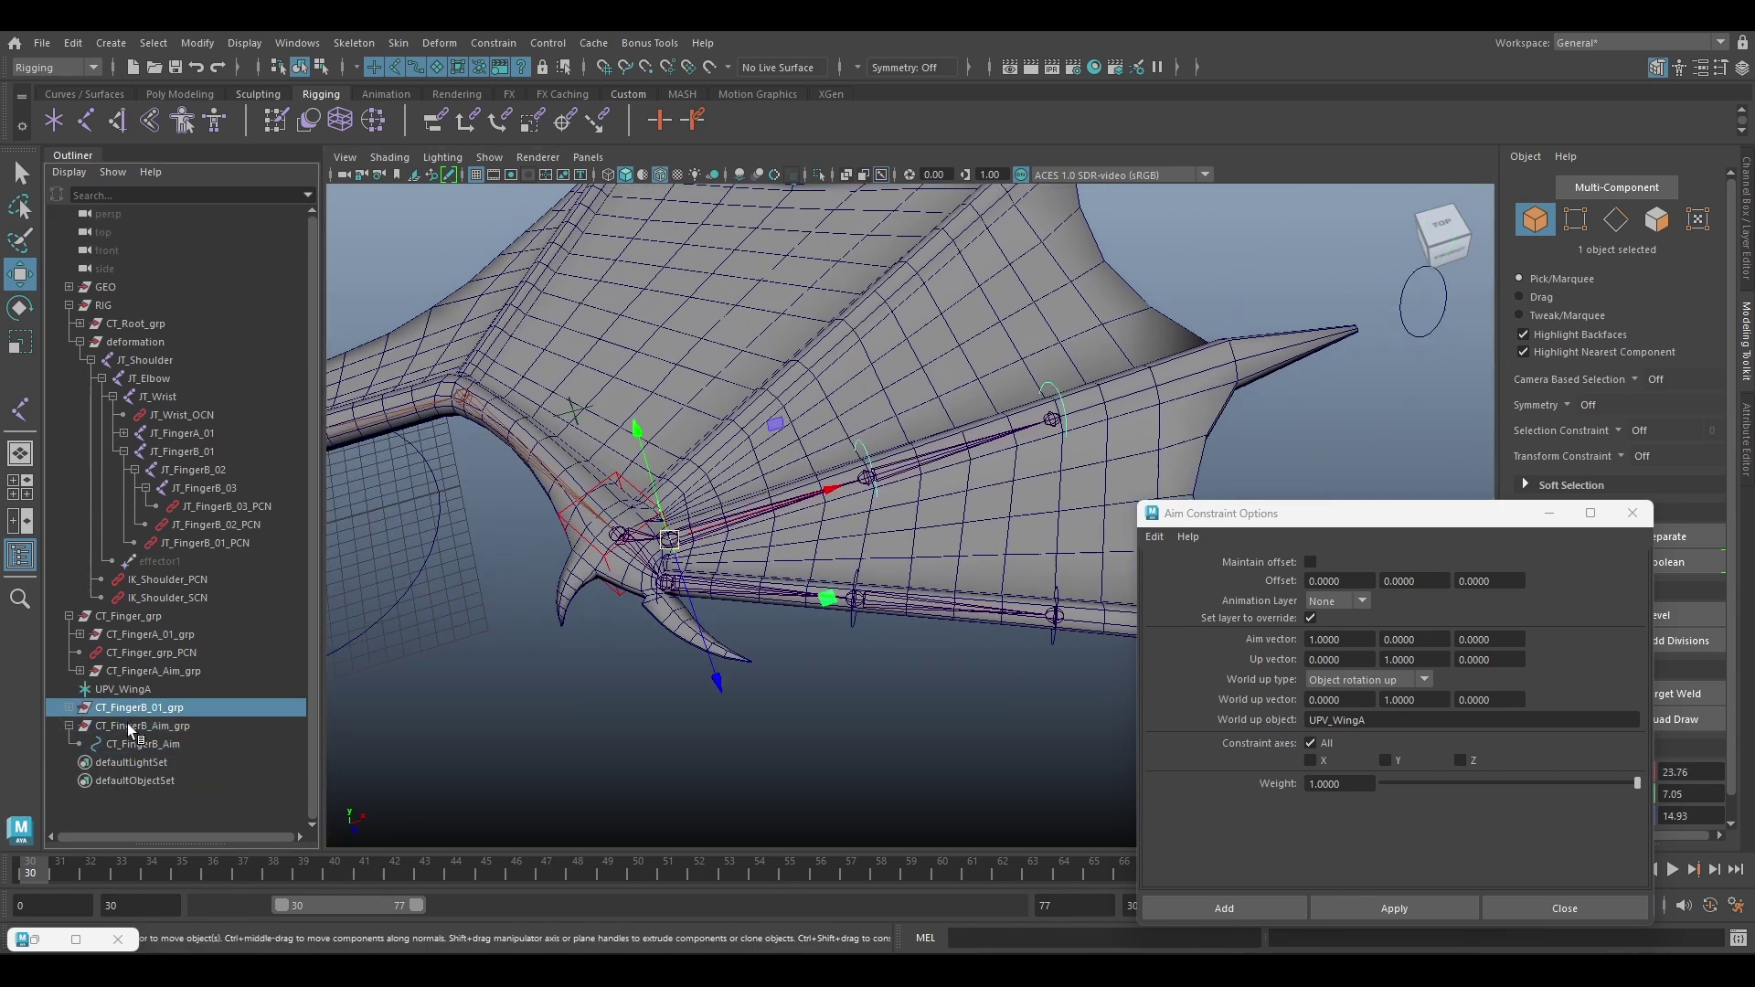
{"action": "left_click", "coordinate": [160, 725], "text": "ctrl"}
{"action": "left_click_drag", "start_coordinate": [168, 719], "coordinate": [178, 616]}
{"action": "left_click", "coordinate": [163, 617]}
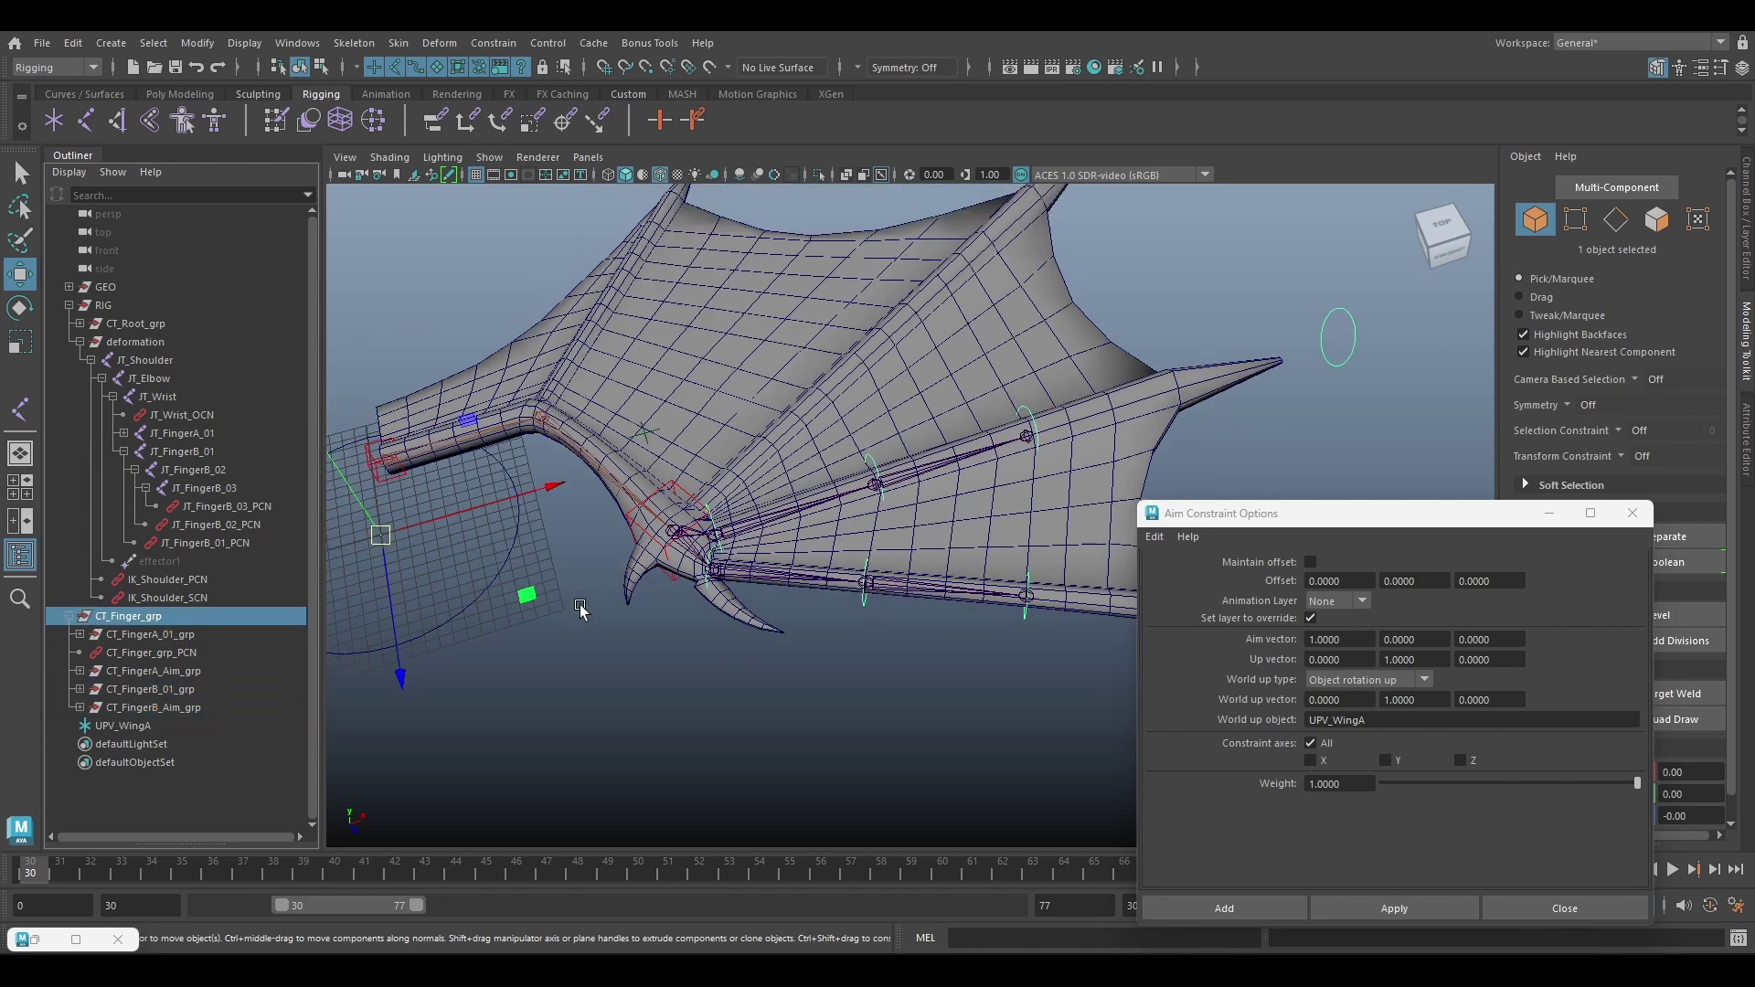
Test how both fingers follow by moving the wrist control, undo the move and inspect the finger area
{"action": "left_click", "coordinate": [676, 583]}
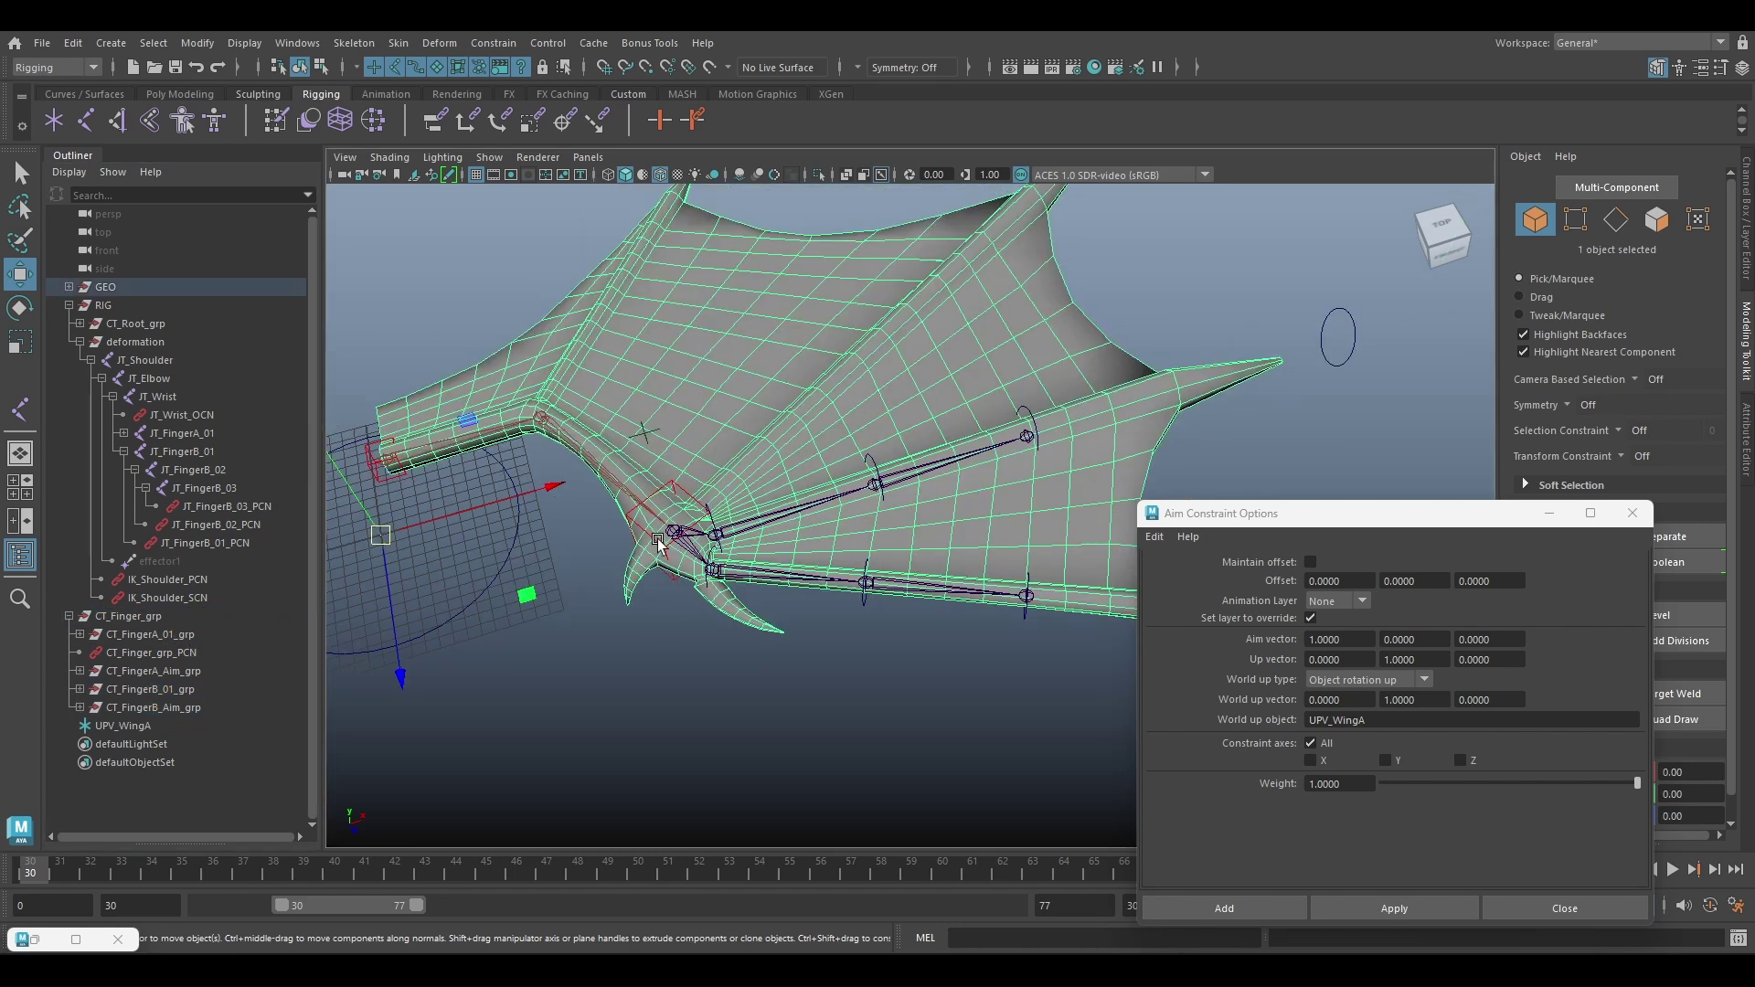
{"action": "left_click", "coordinate": [655, 540]}
{"action": "left_click_drag", "start_coordinate": [674, 530], "coordinate": [717, 573]}
{"action": "key", "text": "ctrl+z"}
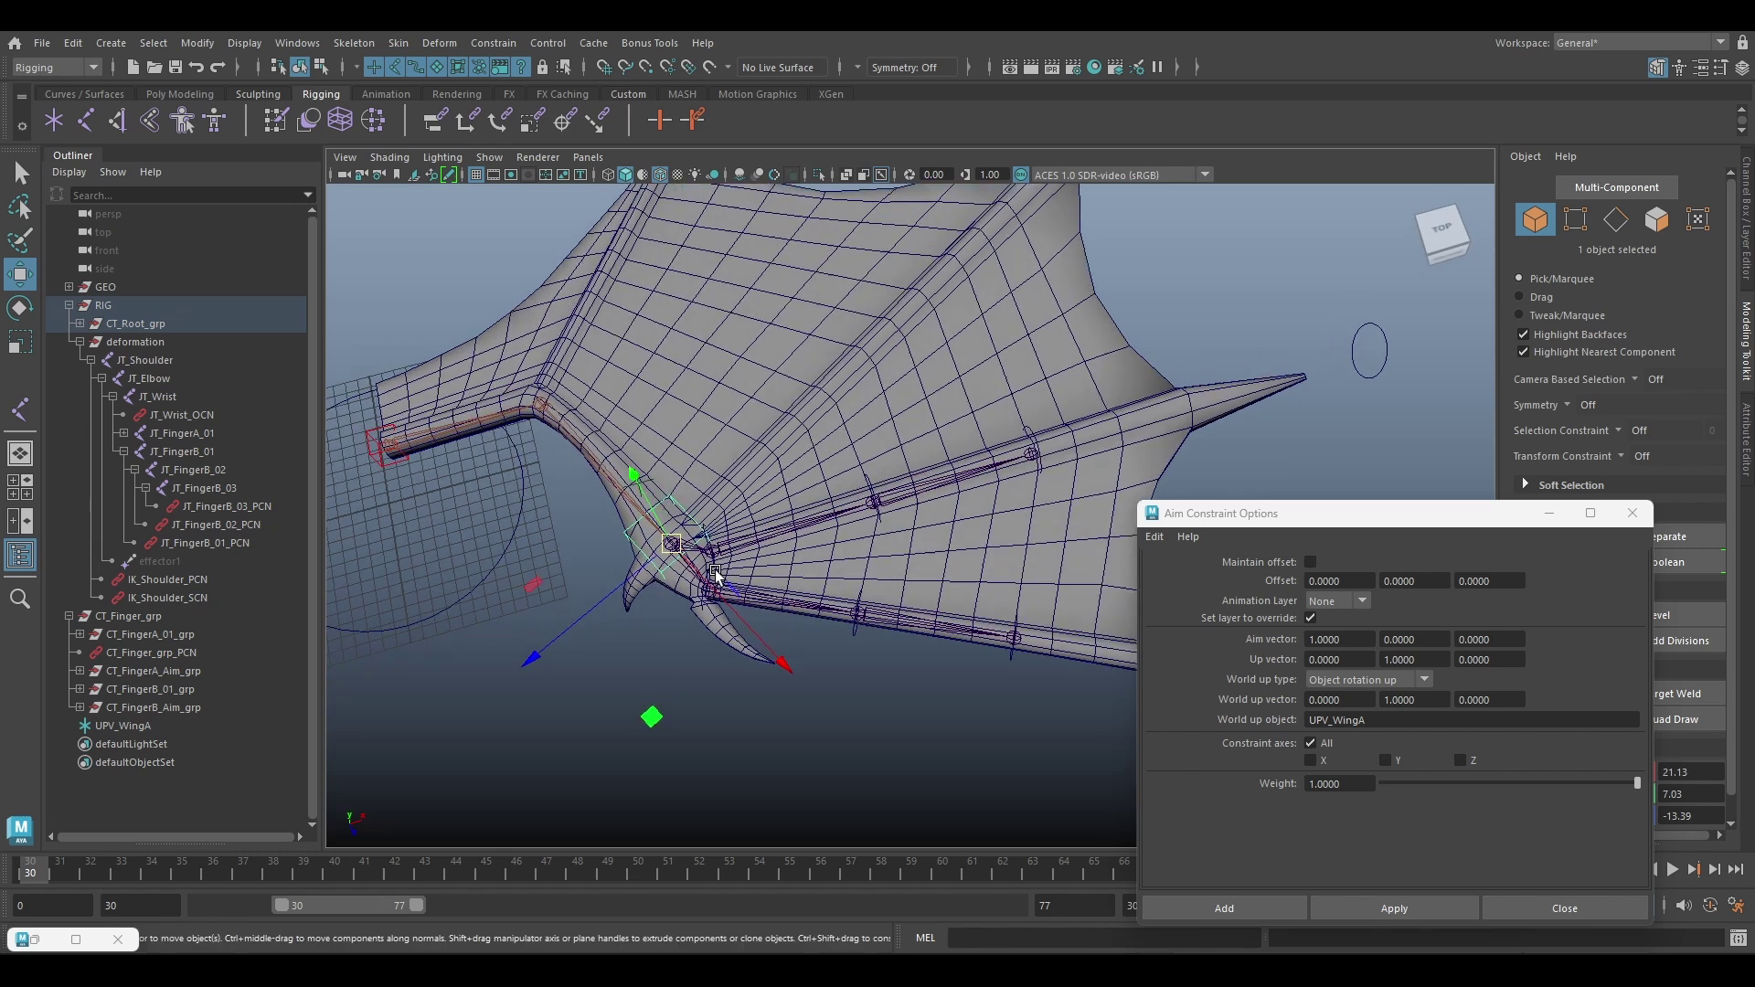
{"action": "middle_click_drag", "start_coordinate": [717, 572], "coordinate": [761, 559], "text": "alt"}
{"action": "right_click_drag", "start_coordinate": [760, 559], "coordinate": [846, 588], "text": "alt"}
{"action": "middle_click_drag", "start_coordinate": [845, 588], "coordinate": [722, 588], "text": "alt"}
{"action": "right_click_drag", "start_coordinate": [721, 588], "coordinate": [744, 582], "text": "alt"}
{"action": "left_click_drag", "start_coordinate": [745, 581], "coordinate": [585, 553], "text": "alt"}
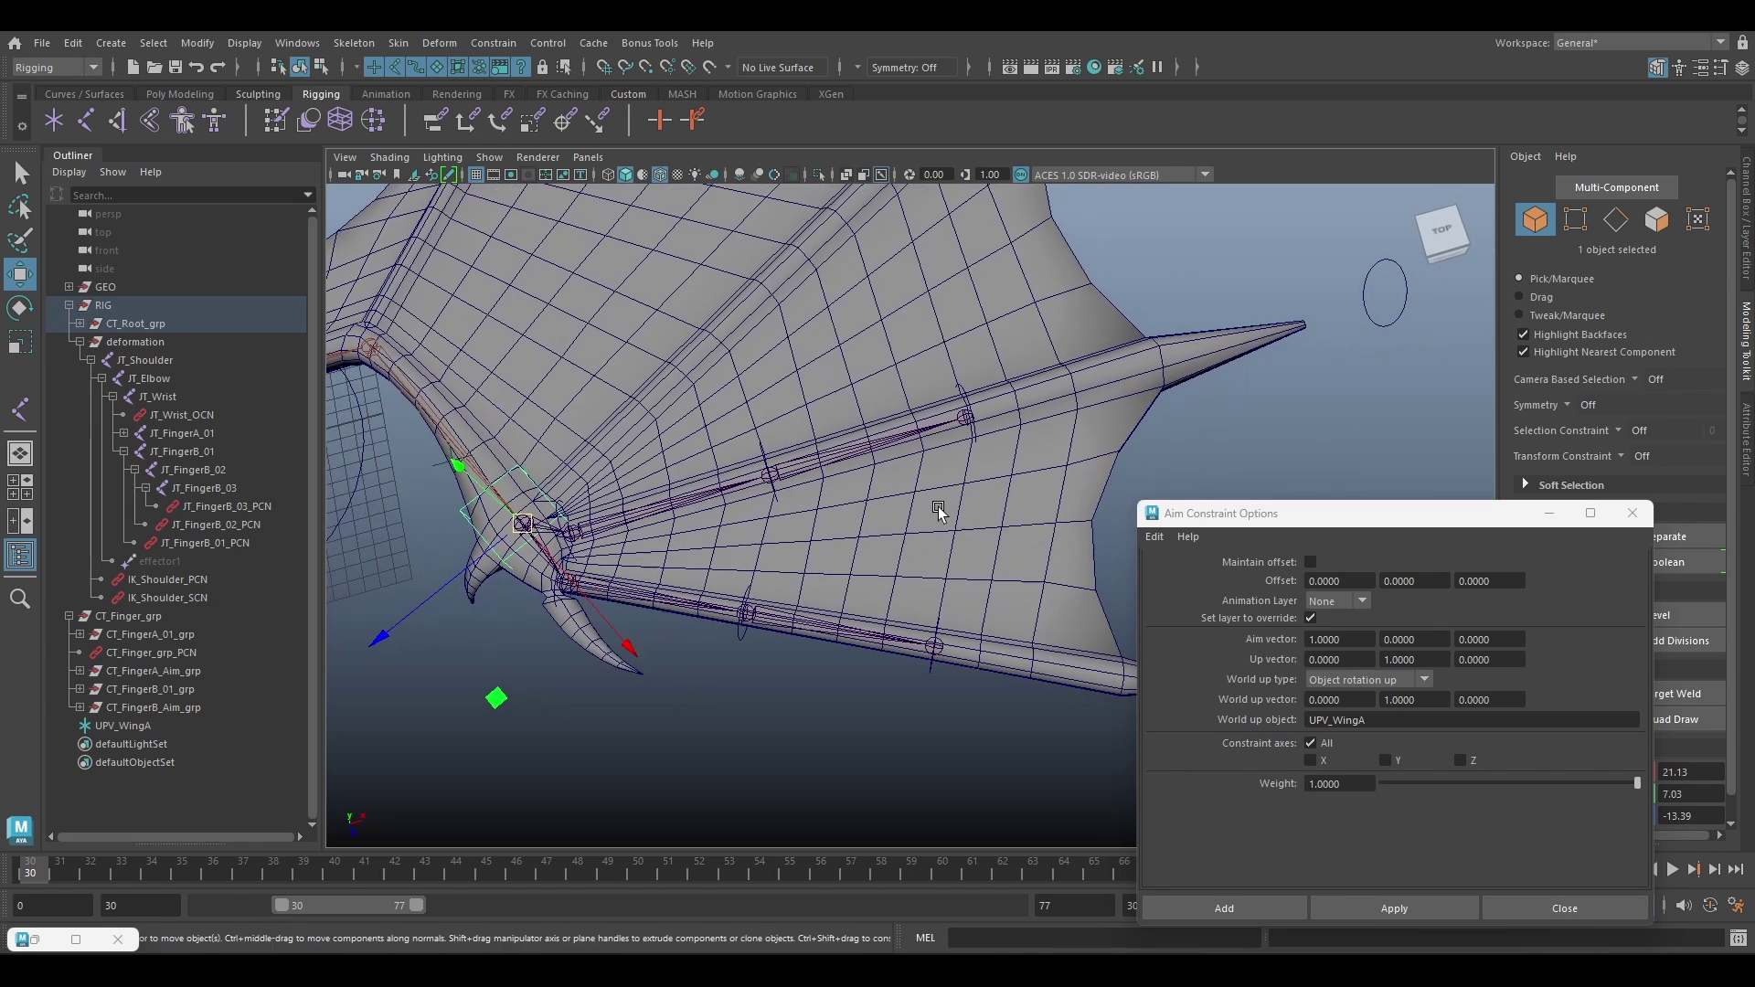
In the top view, duplicate the JT_FingerB_01 joint chain and offset the copy along Z to about 15.84
{"action": "key", "text": "space"}
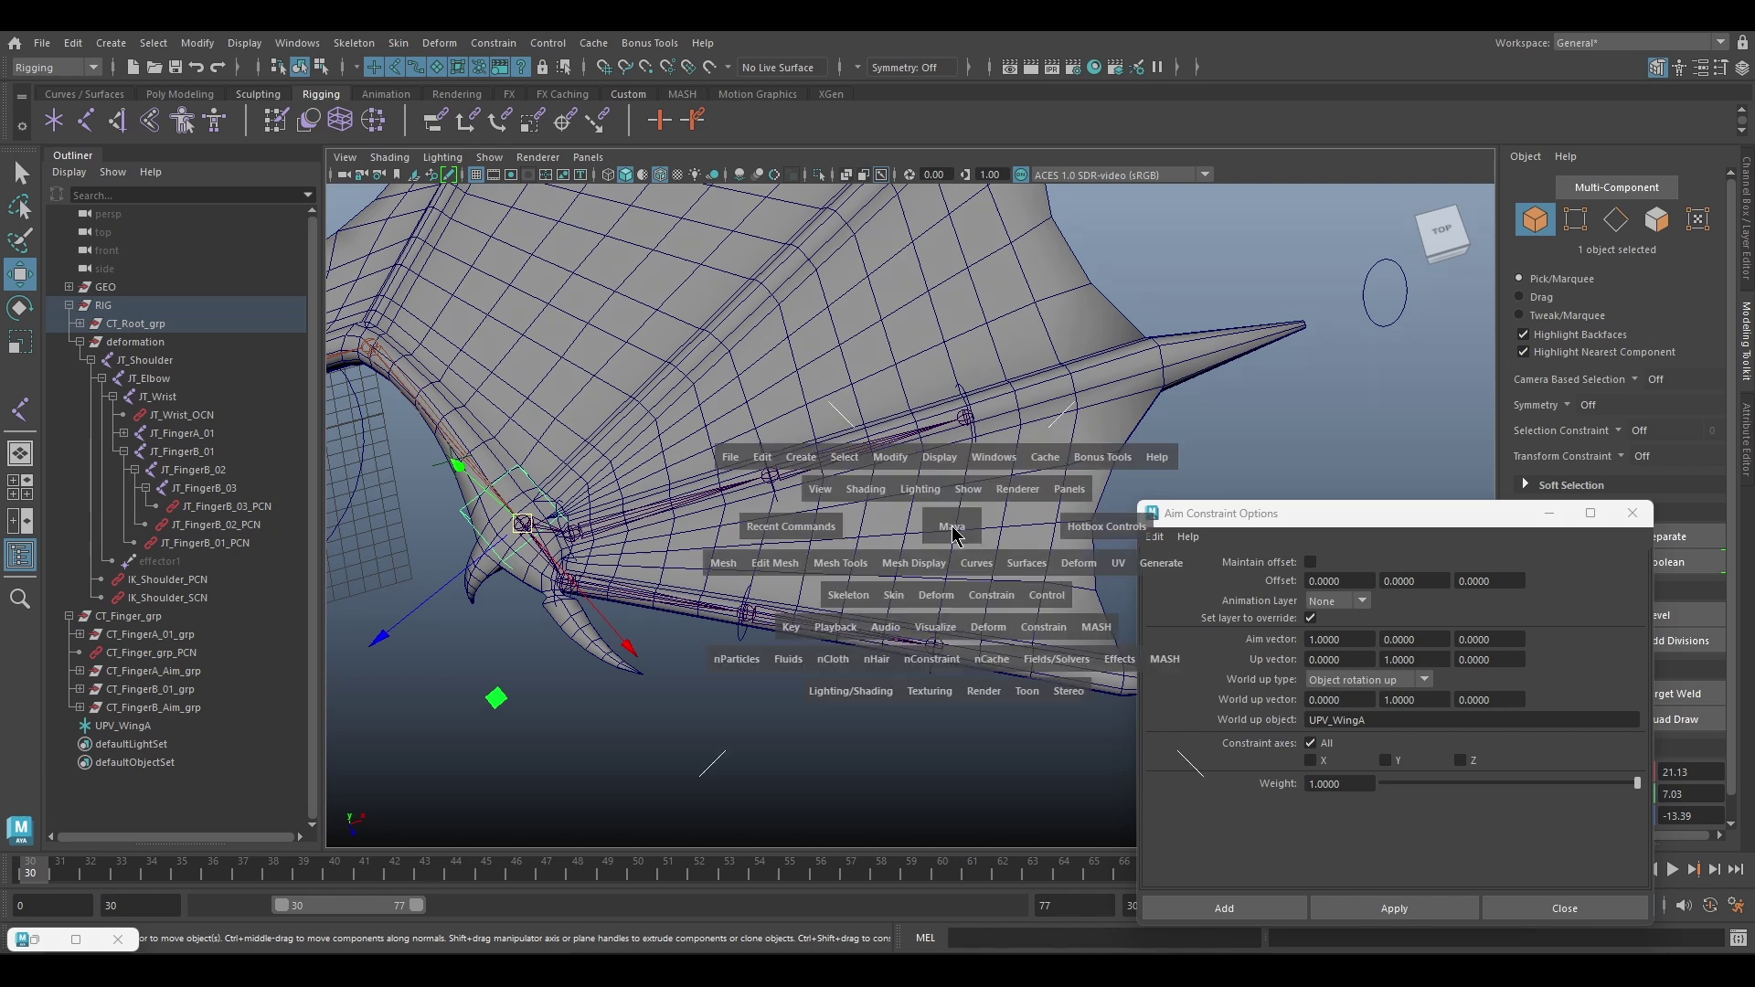
{"action": "key", "text": "space"}
{"action": "left_click", "coordinate": [739, 414]}
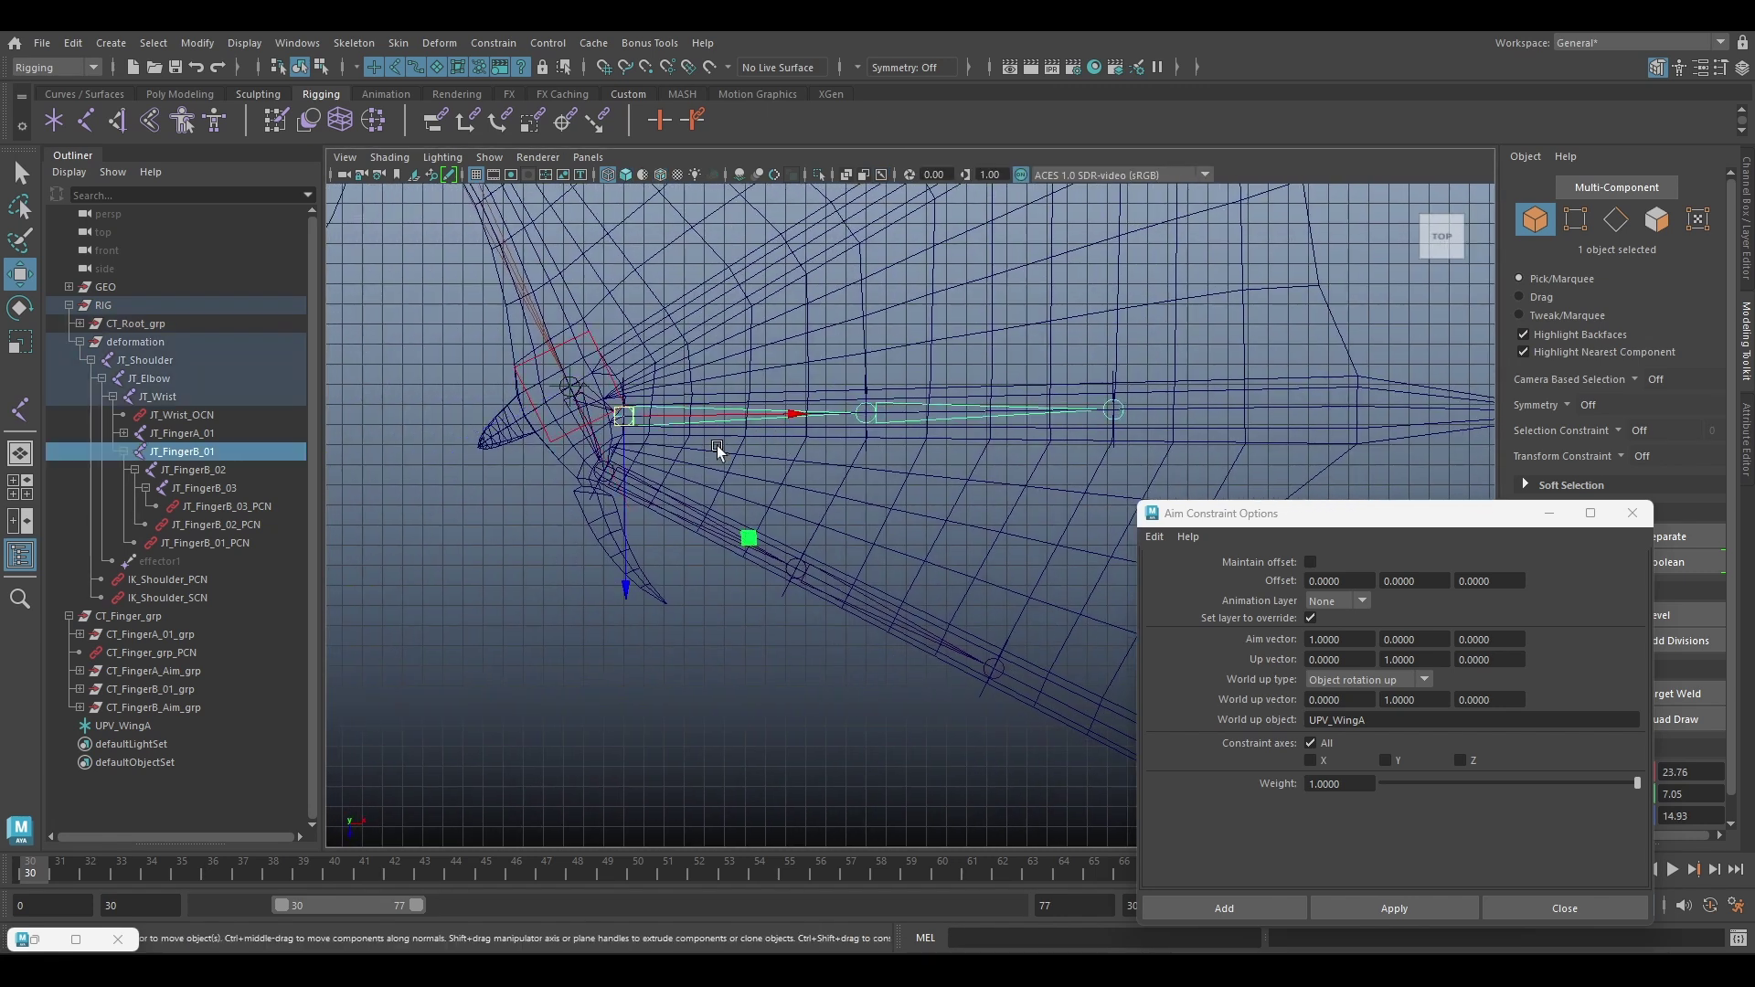
{"action": "key", "text": "ctrl+d"}
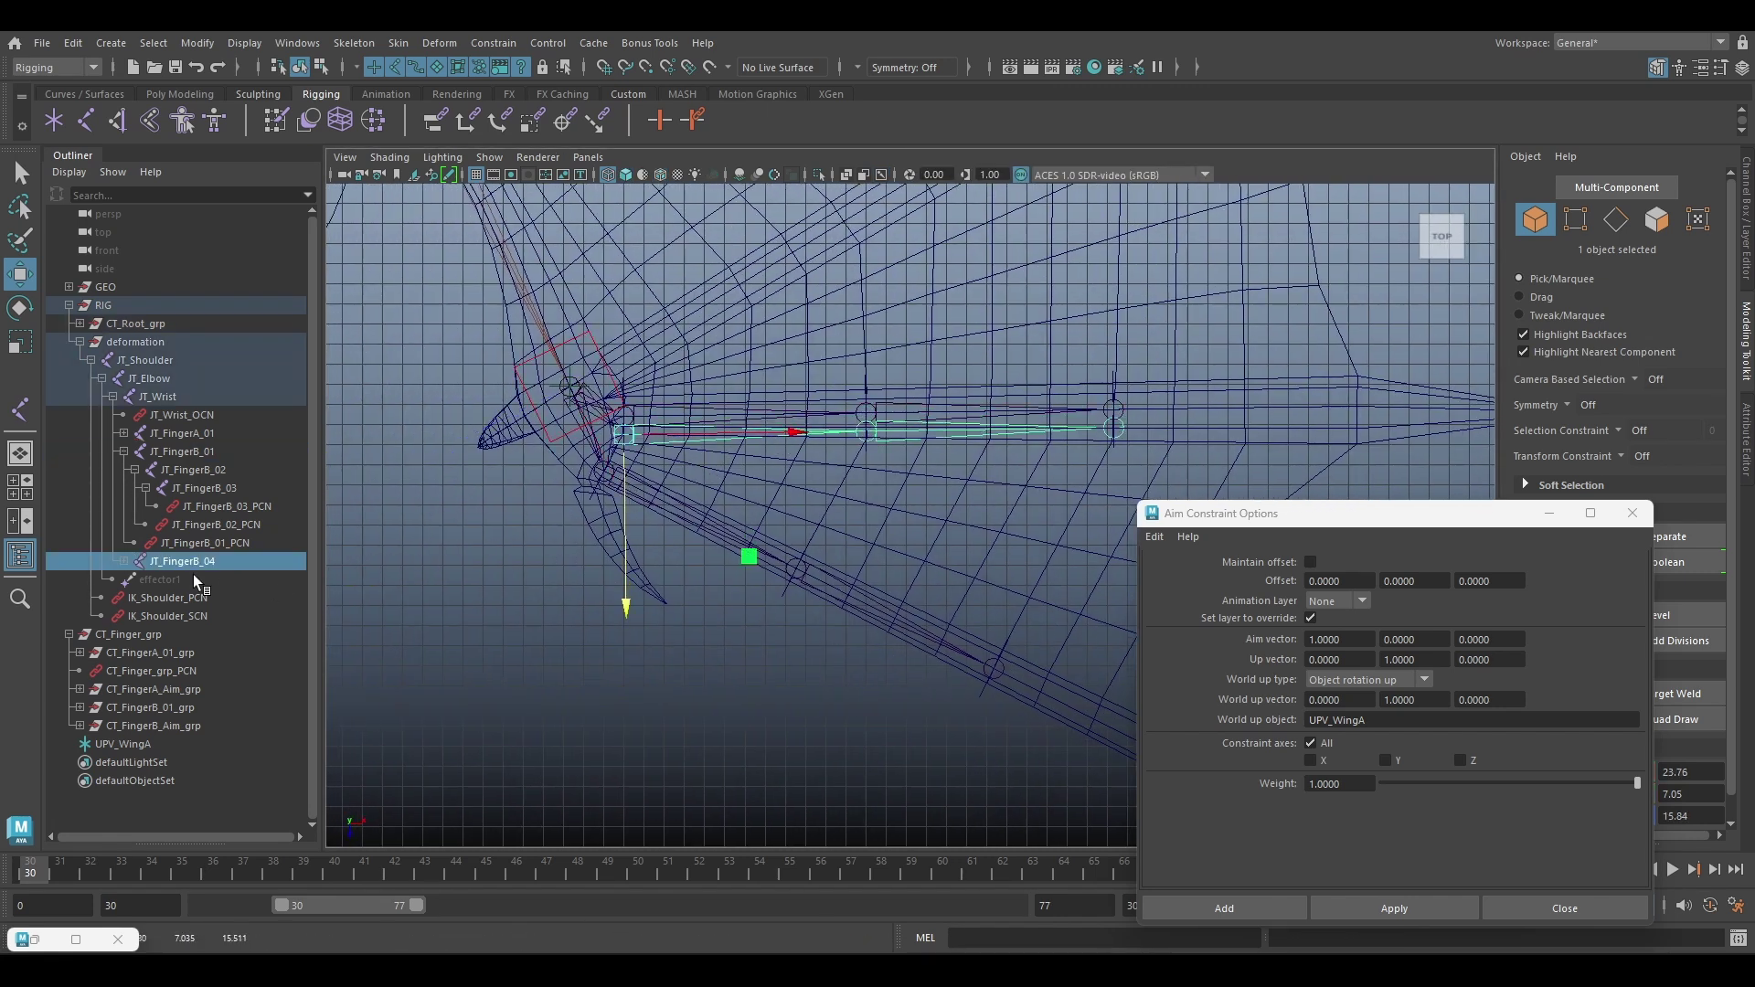
Expand the duplicated joint chain and delete its three copied PCN parent constraints
{"action": "left_click", "coordinate": [123, 561]}
{"action": "left_click", "coordinate": [218, 600]}
{"action": "key", "text": "Down"}
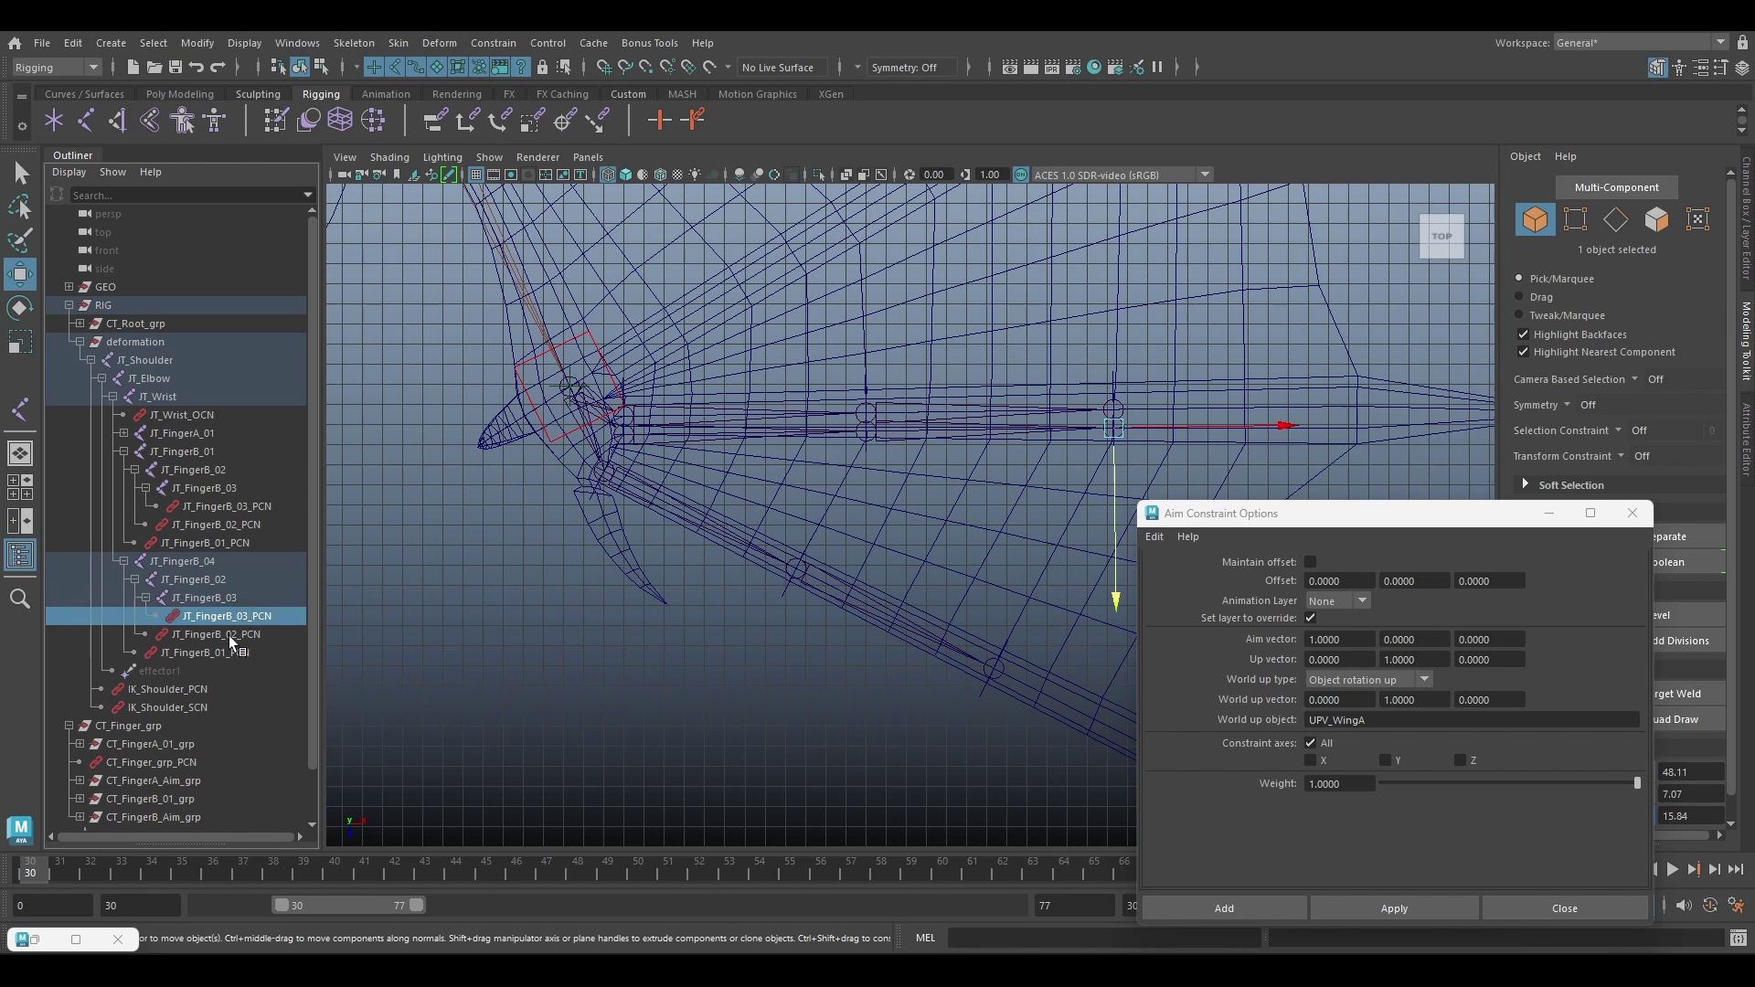
{"action": "left_click", "coordinate": [234, 651], "text": "shift"}
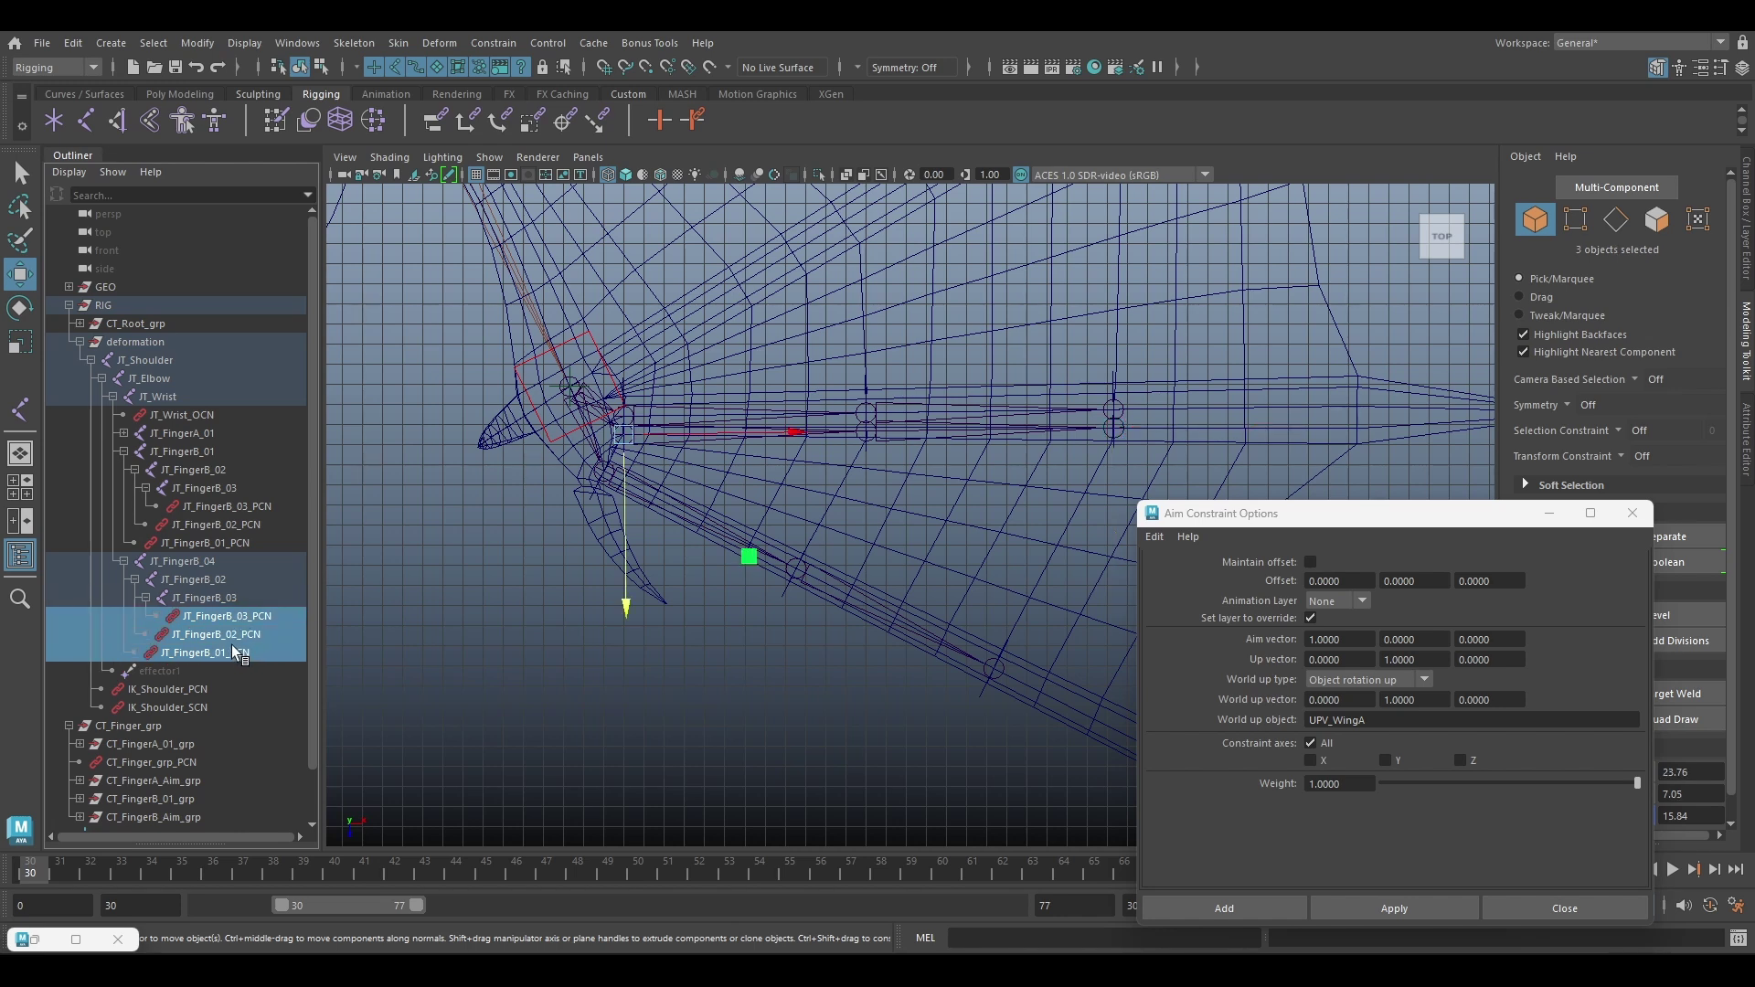
{"action": "key", "text": "Delete"}
Rename the first two joints of the duplicated chain as JT_WingA_01 and JT_WingA_02
{"action": "left_click", "coordinate": [204, 576]}
{"action": "double_click", "coordinate": [210, 562]}
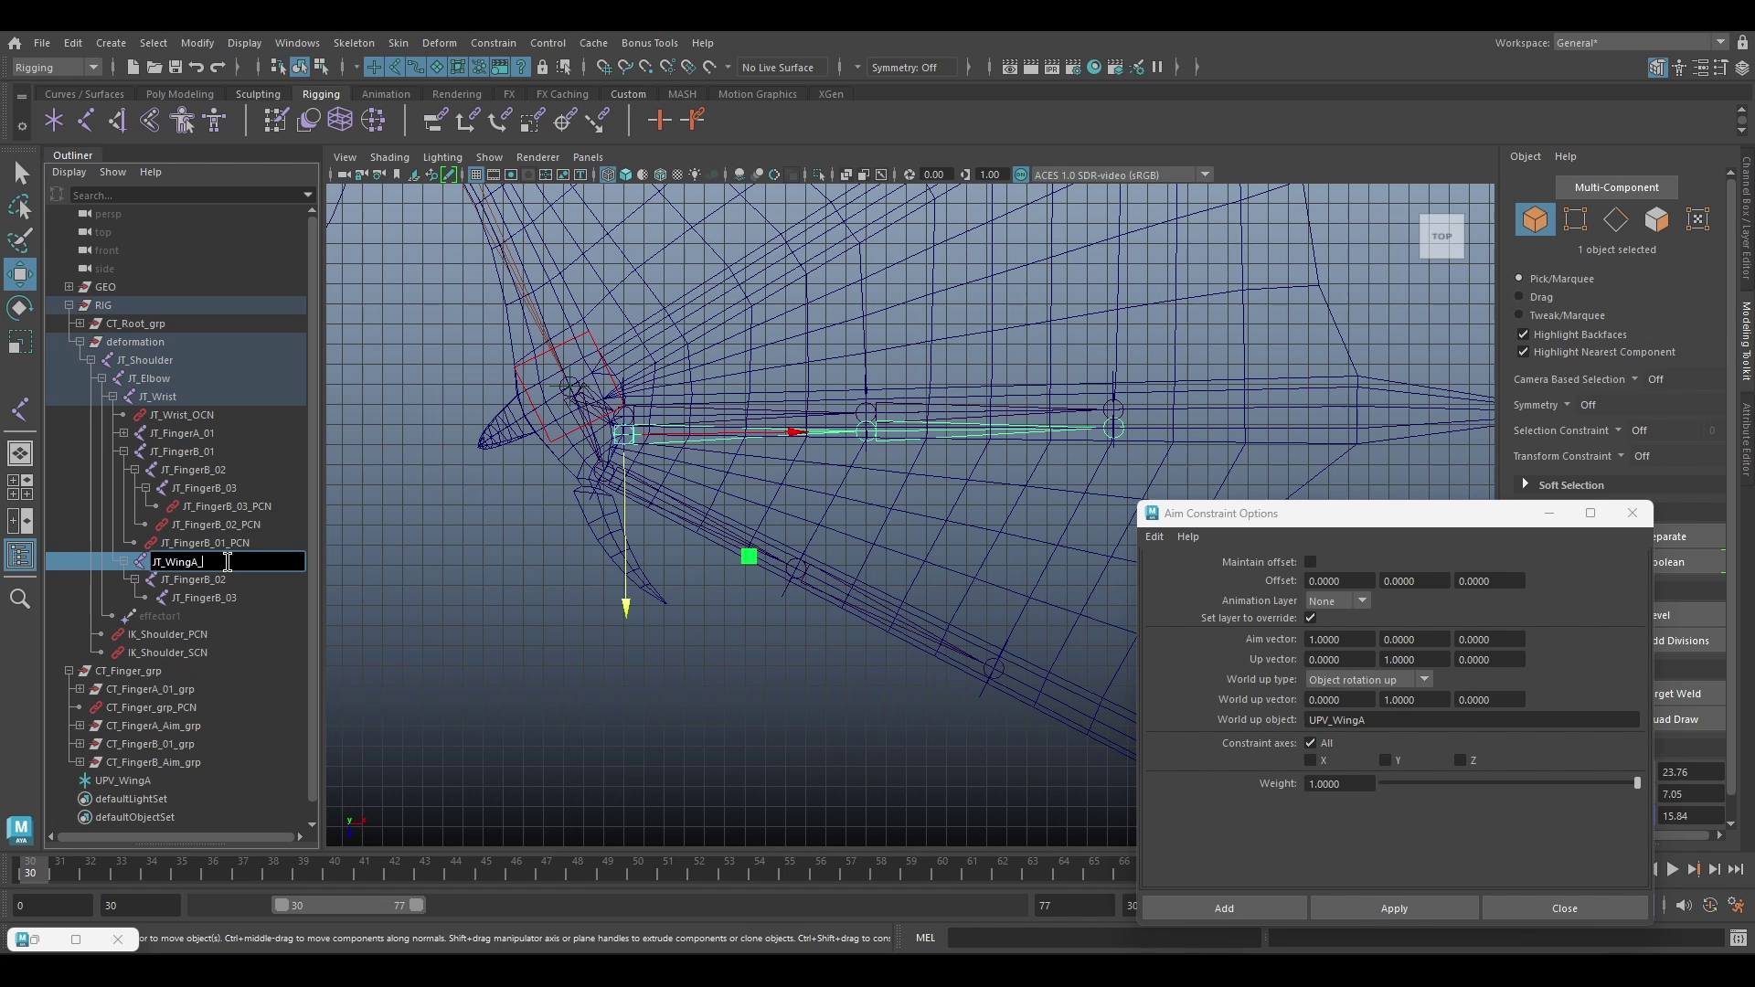
{"action": "type", "text": "JT_WingA_01"}
{"action": "key", "text": "ctrl+a"}
{"action": "key", "text": "Return"}
{"action": "double_click", "coordinate": [226, 582]}
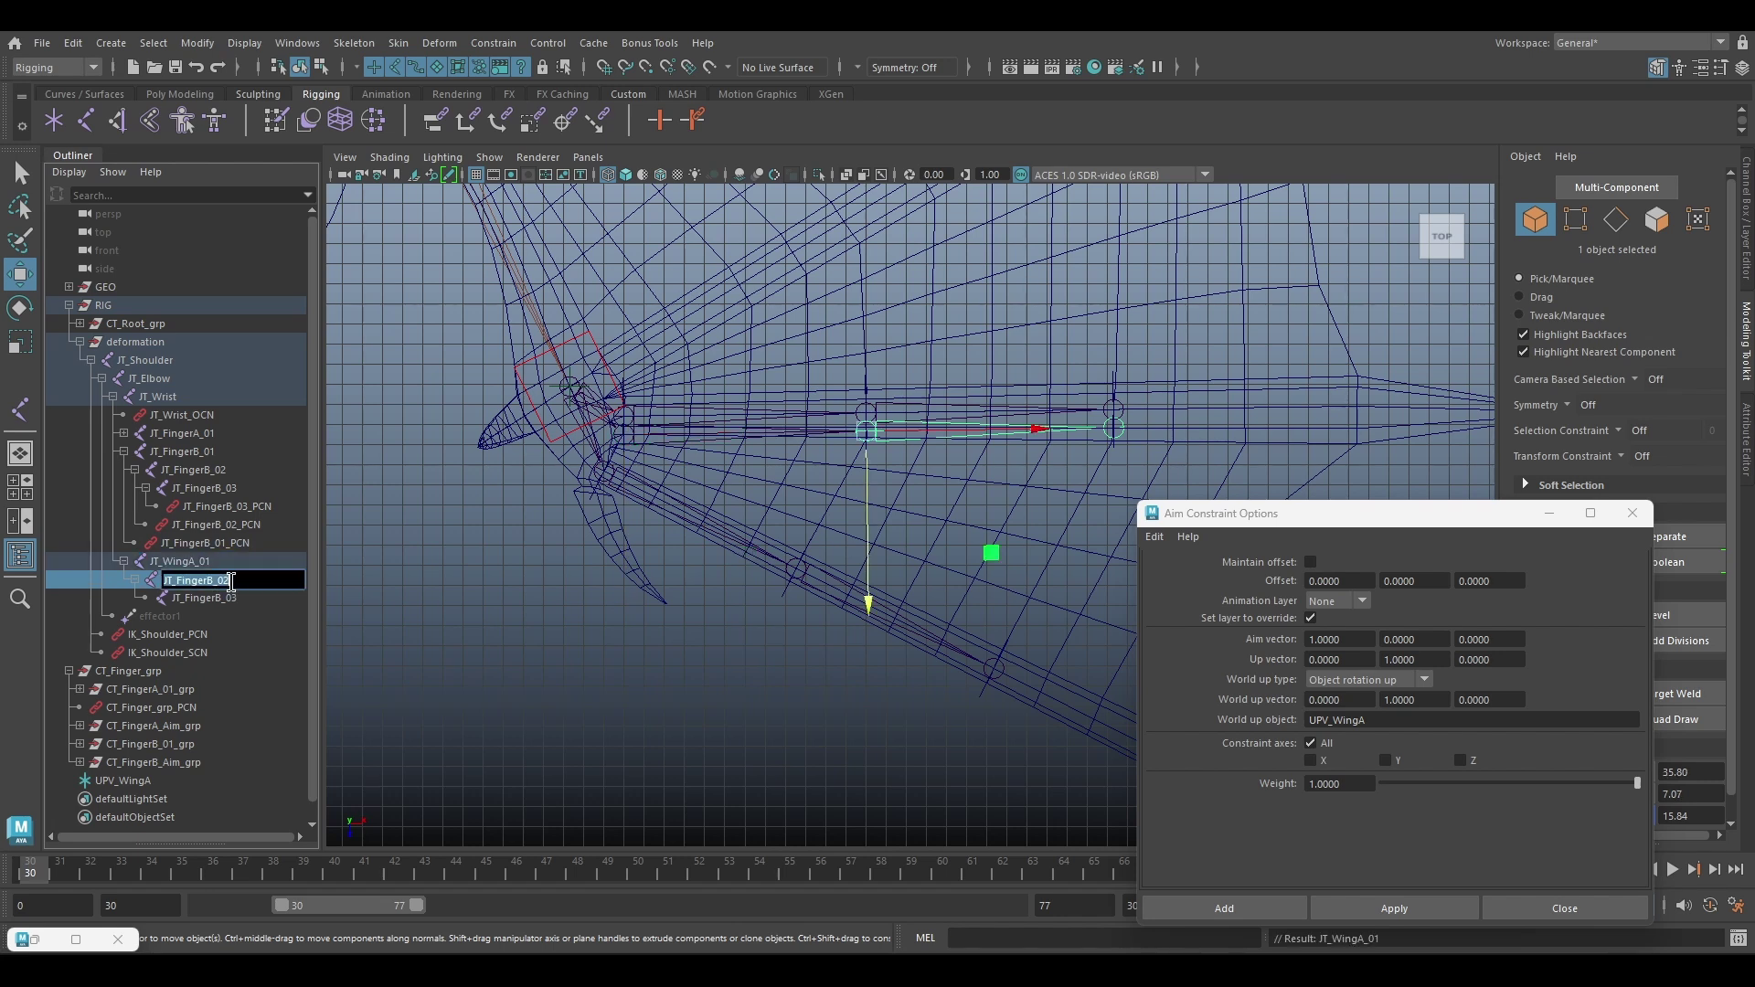
{"action": "type", "text": "JT_WingA_0"}
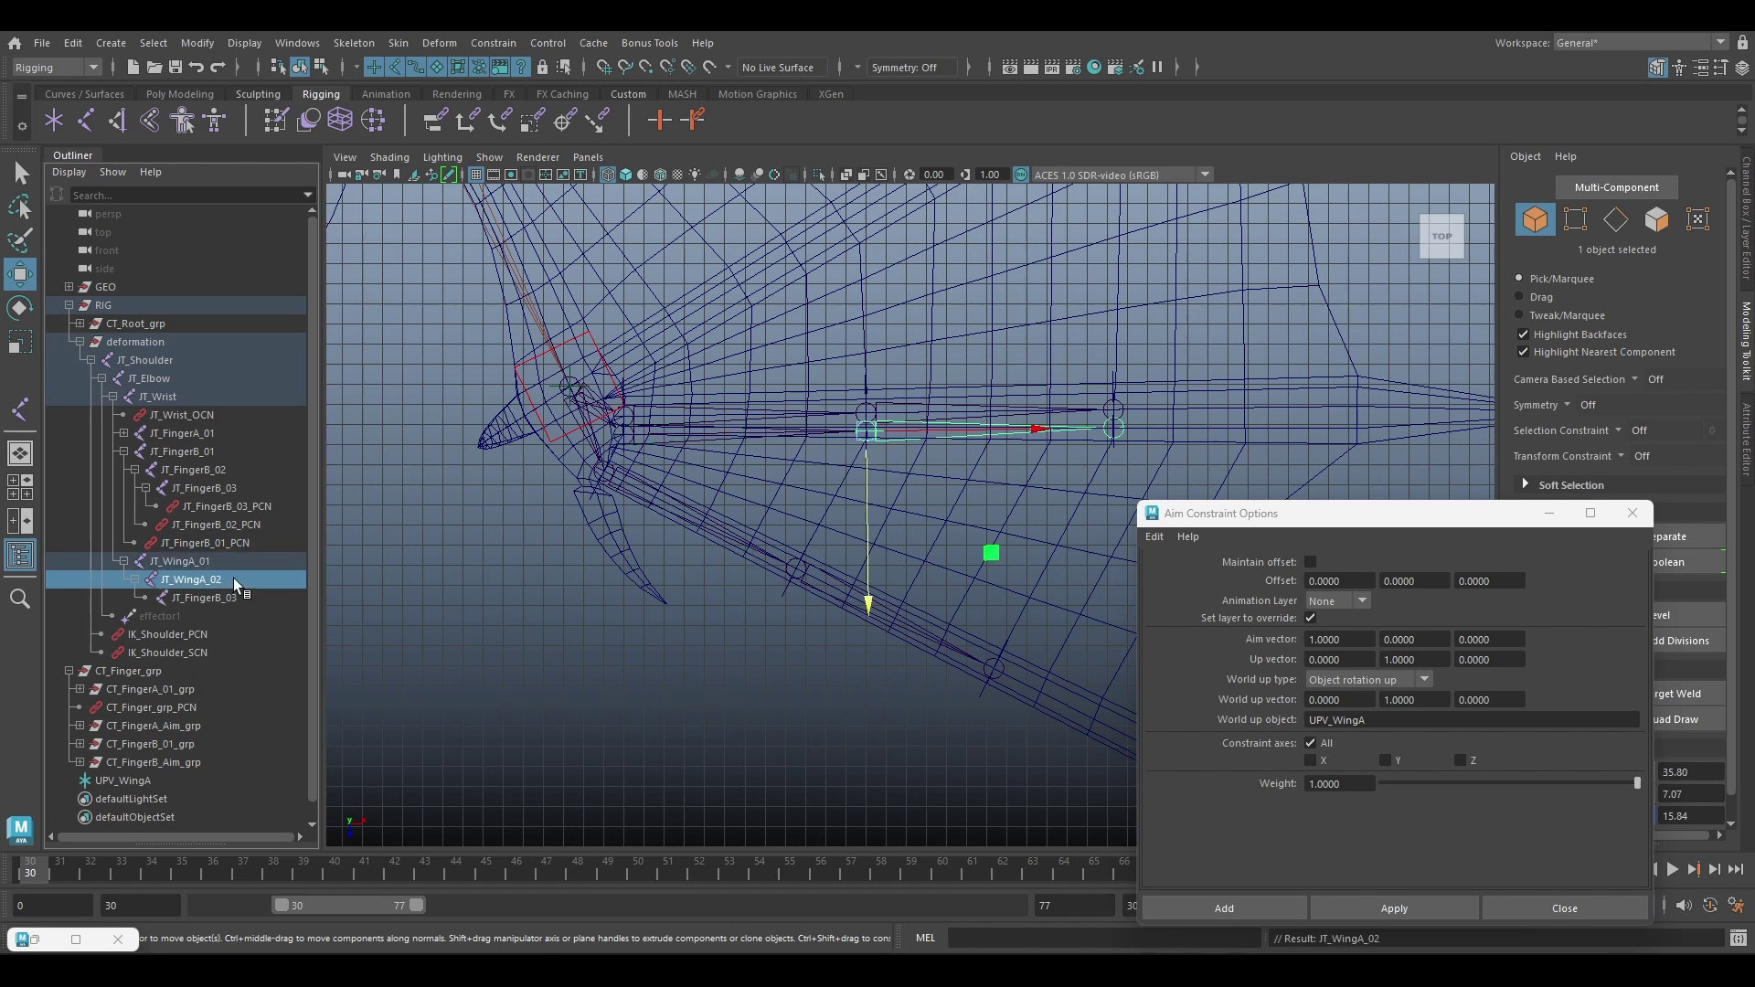
Rename the third joint of the duplicated chain as JT_WingA_03
{"action": "key", "text": "Return"}
{"action": "double_click", "coordinate": [232, 597]}
{"action": "type", "text": "JT_WingA_03"}
{"action": "key", "text": "Return"}
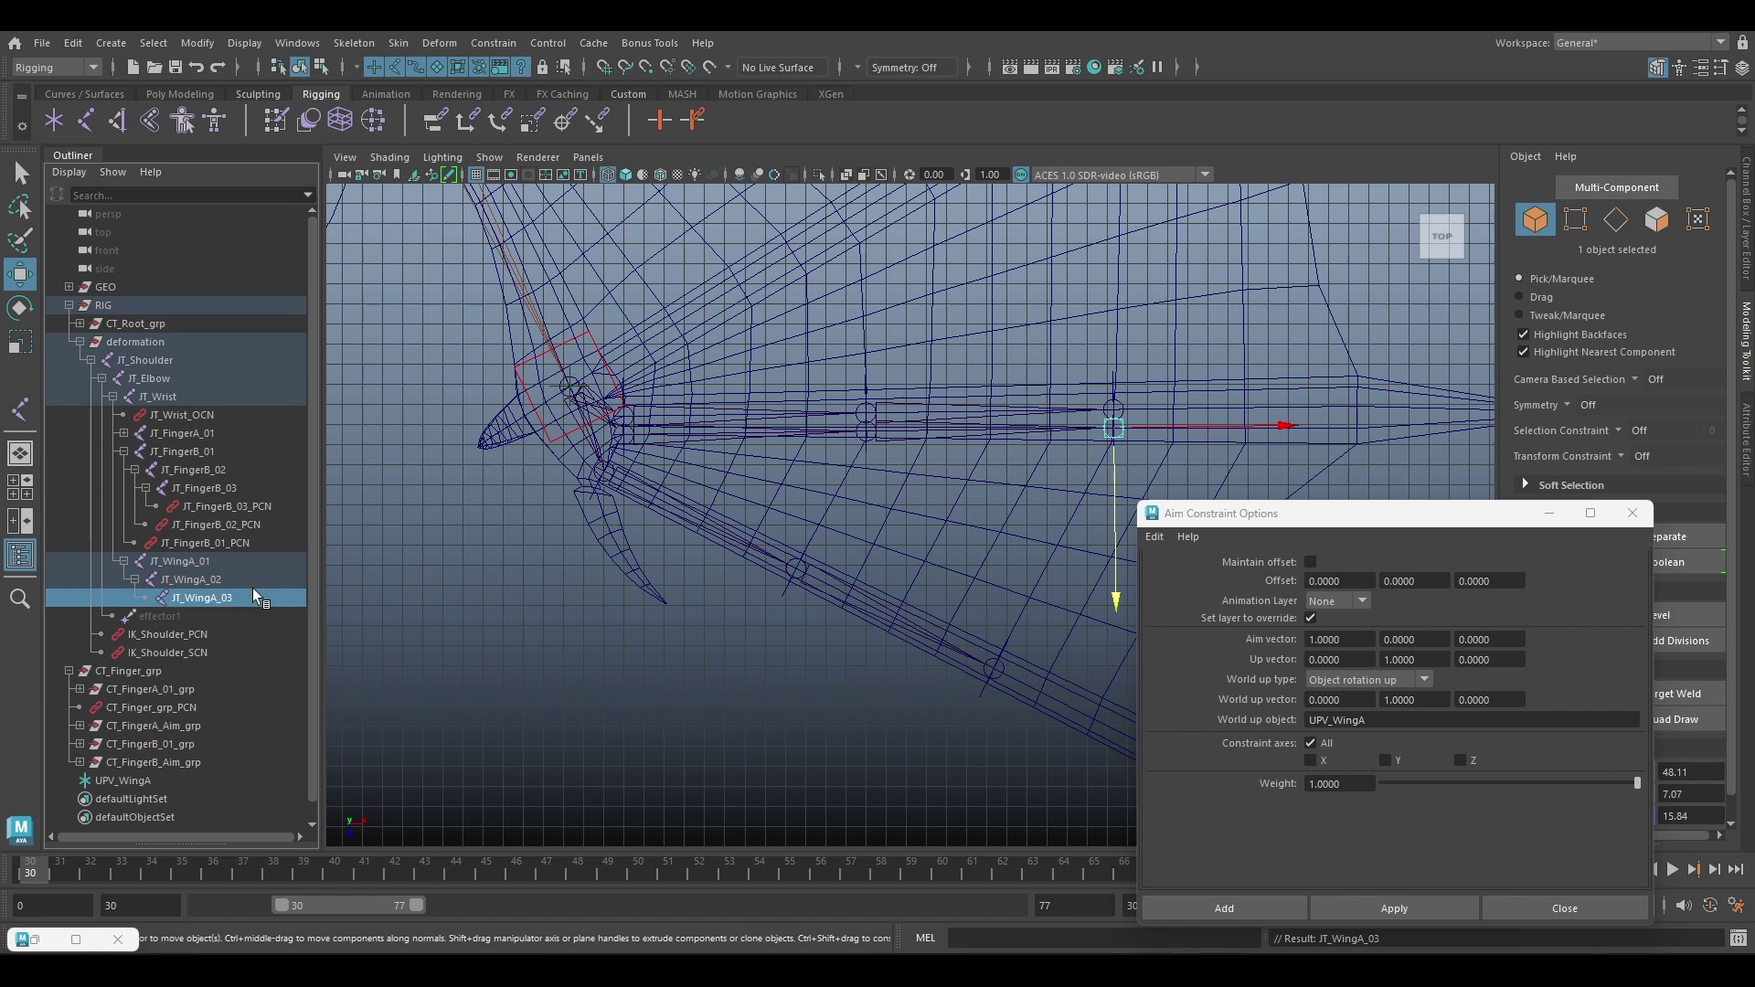
Move the root joint JT_WingA_01 to about X 23.31 and Z 16.53, between the bases of the two fingers
{"action": "left_click", "coordinate": [240, 558]}
{"action": "key", "text": "f"}
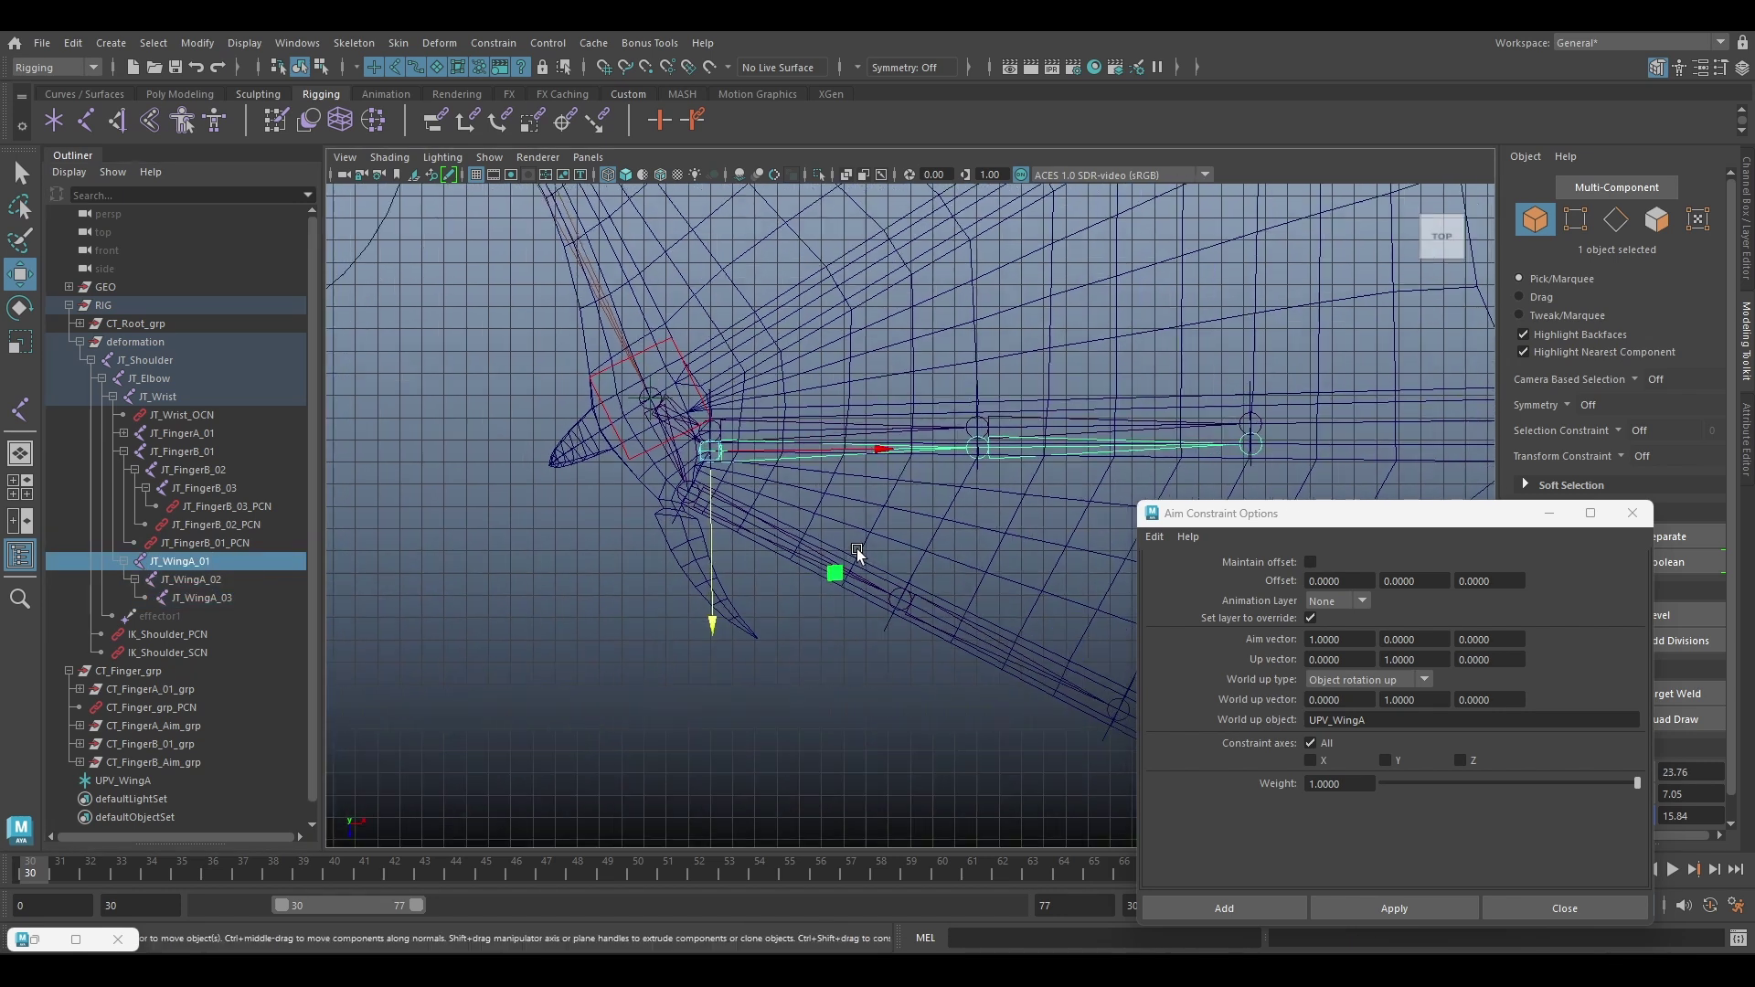
{"action": "scroll", "coordinate": [708, 489], "scroll_direction": "up", "scroll_amount": 3}
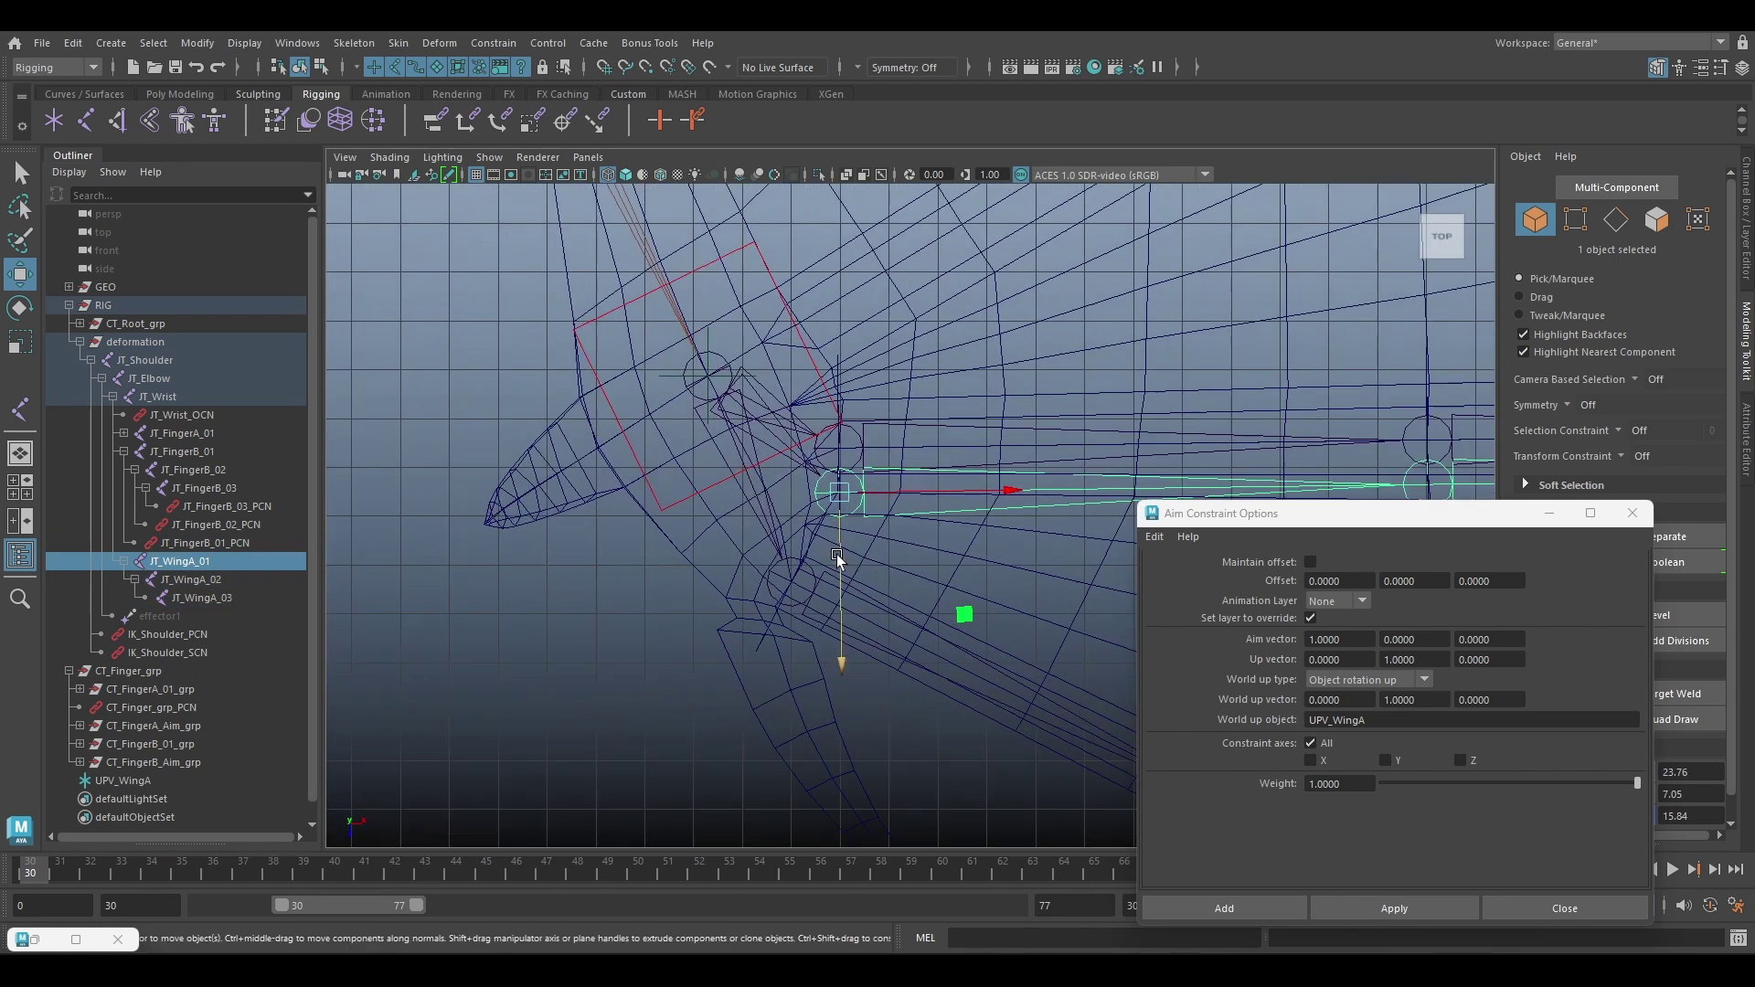
{"action": "left_click_drag", "start_coordinate": [836, 554], "coordinate": [842, 590]}
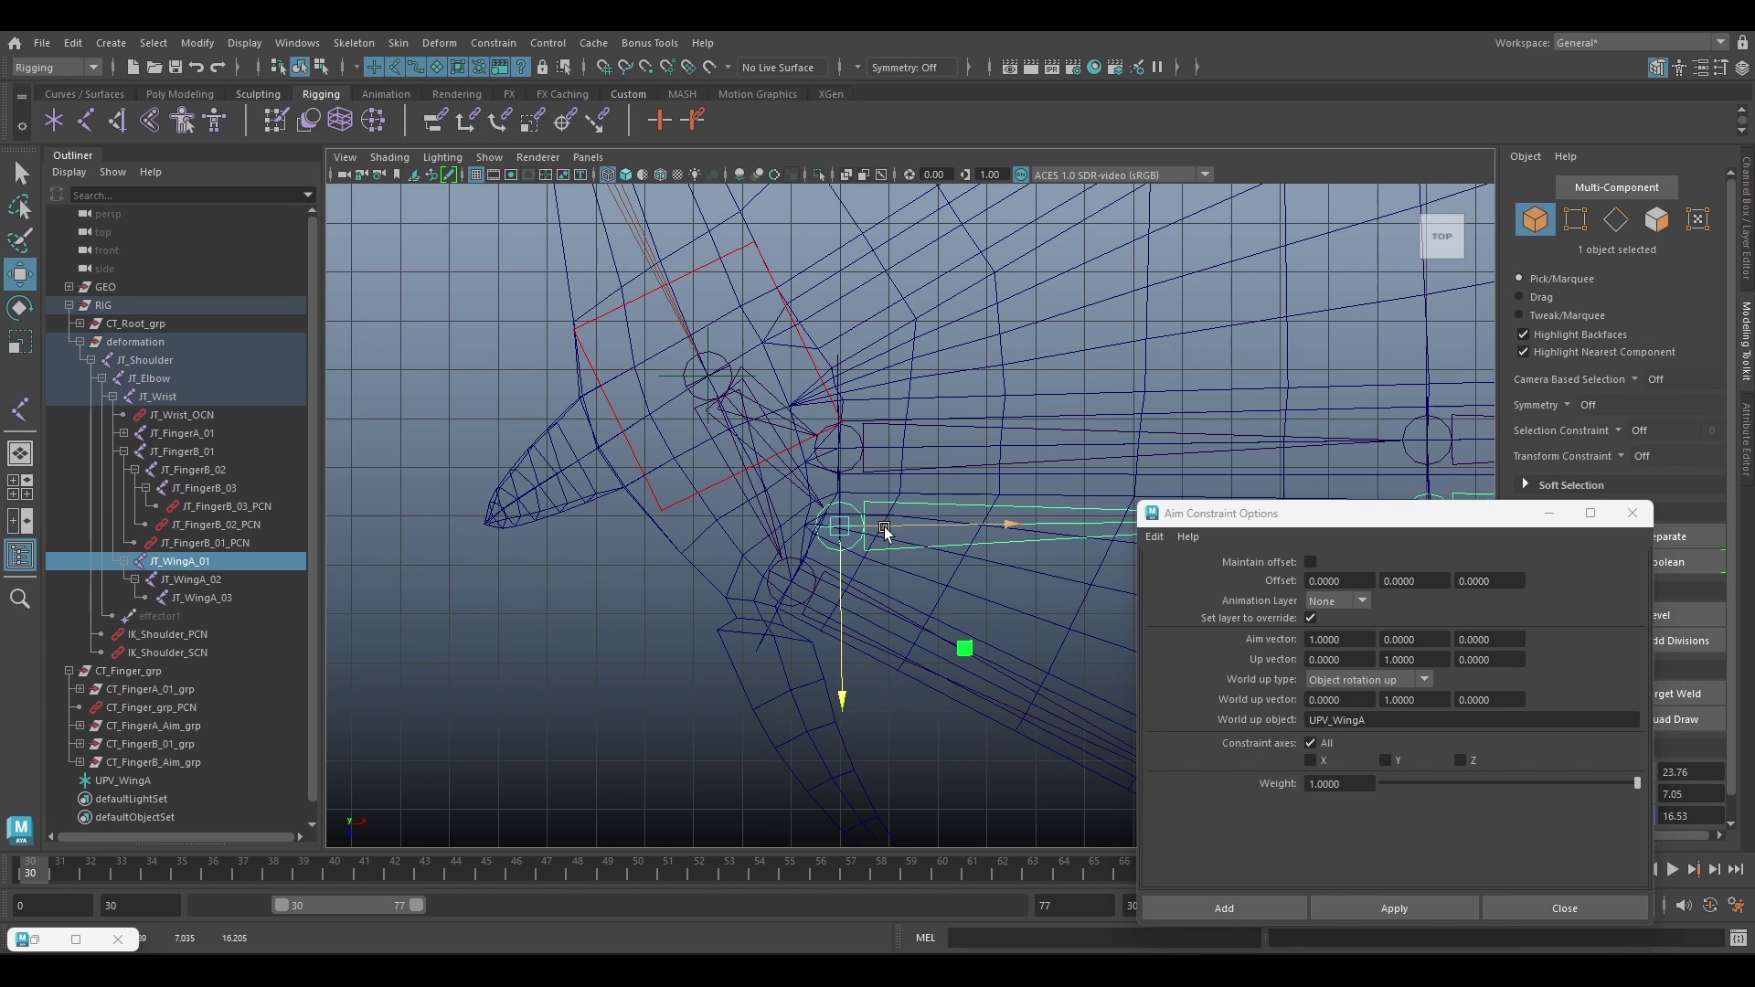
{"action": "key", "text": "v"}
{"action": "left_click_drag", "start_coordinate": [885, 526], "coordinate": [820, 539]}
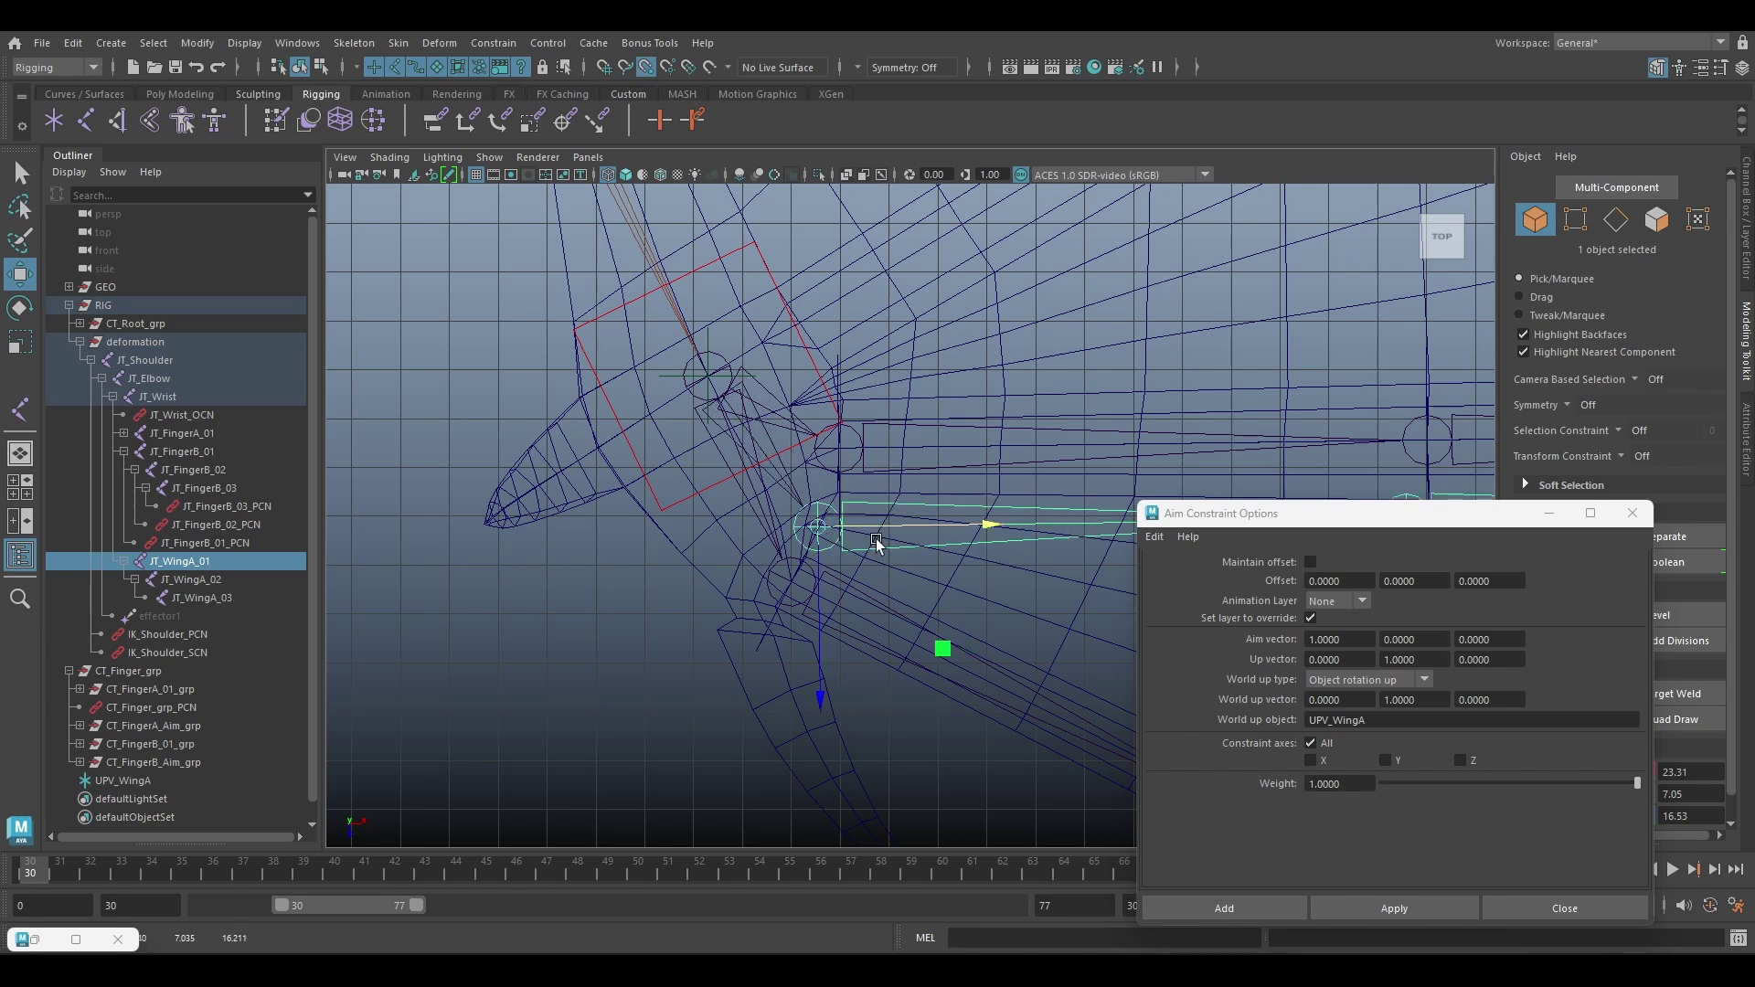
Move JT_WingA_02 to about Z 19.02 and slightly back toward the wrist, midway between the two fingers
{"action": "middle_click_drag", "start_coordinate": [876, 542], "coordinate": [813, 437], "text": "alt"}
{"action": "left_click", "coordinate": [928, 412]}
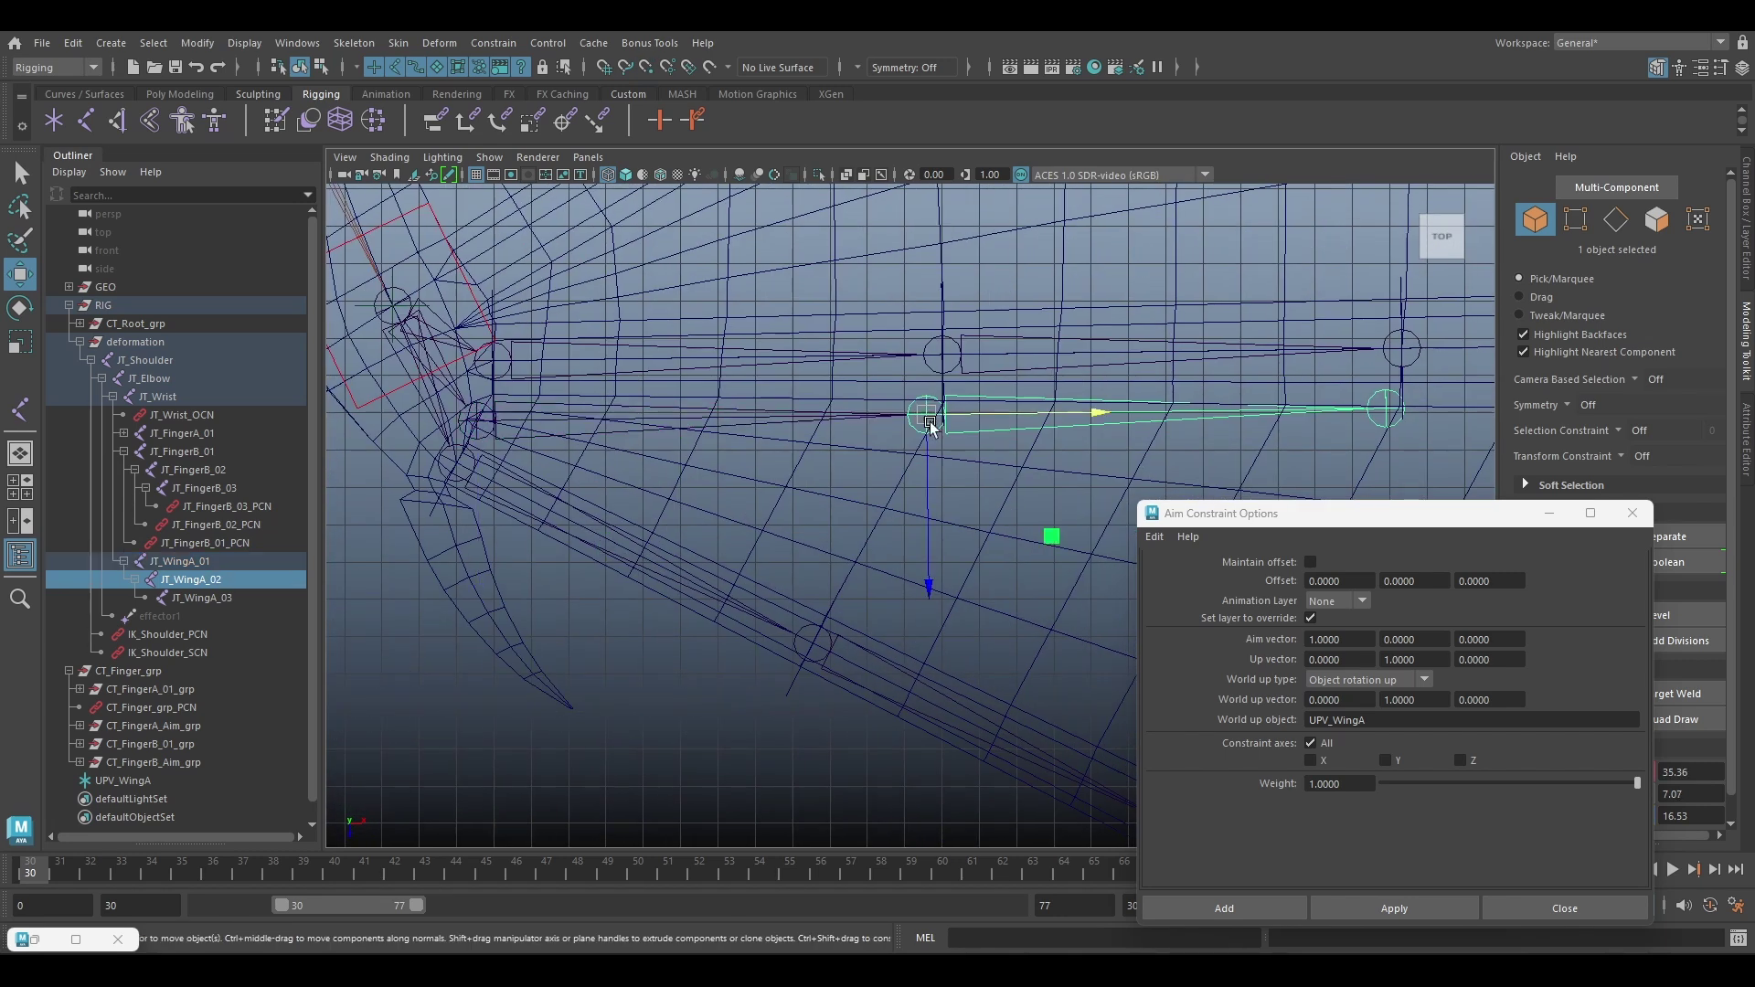
{"action": "left_click_drag", "start_coordinate": [929, 441], "coordinate": [917, 509]}
{"action": "key", "text": "v"}
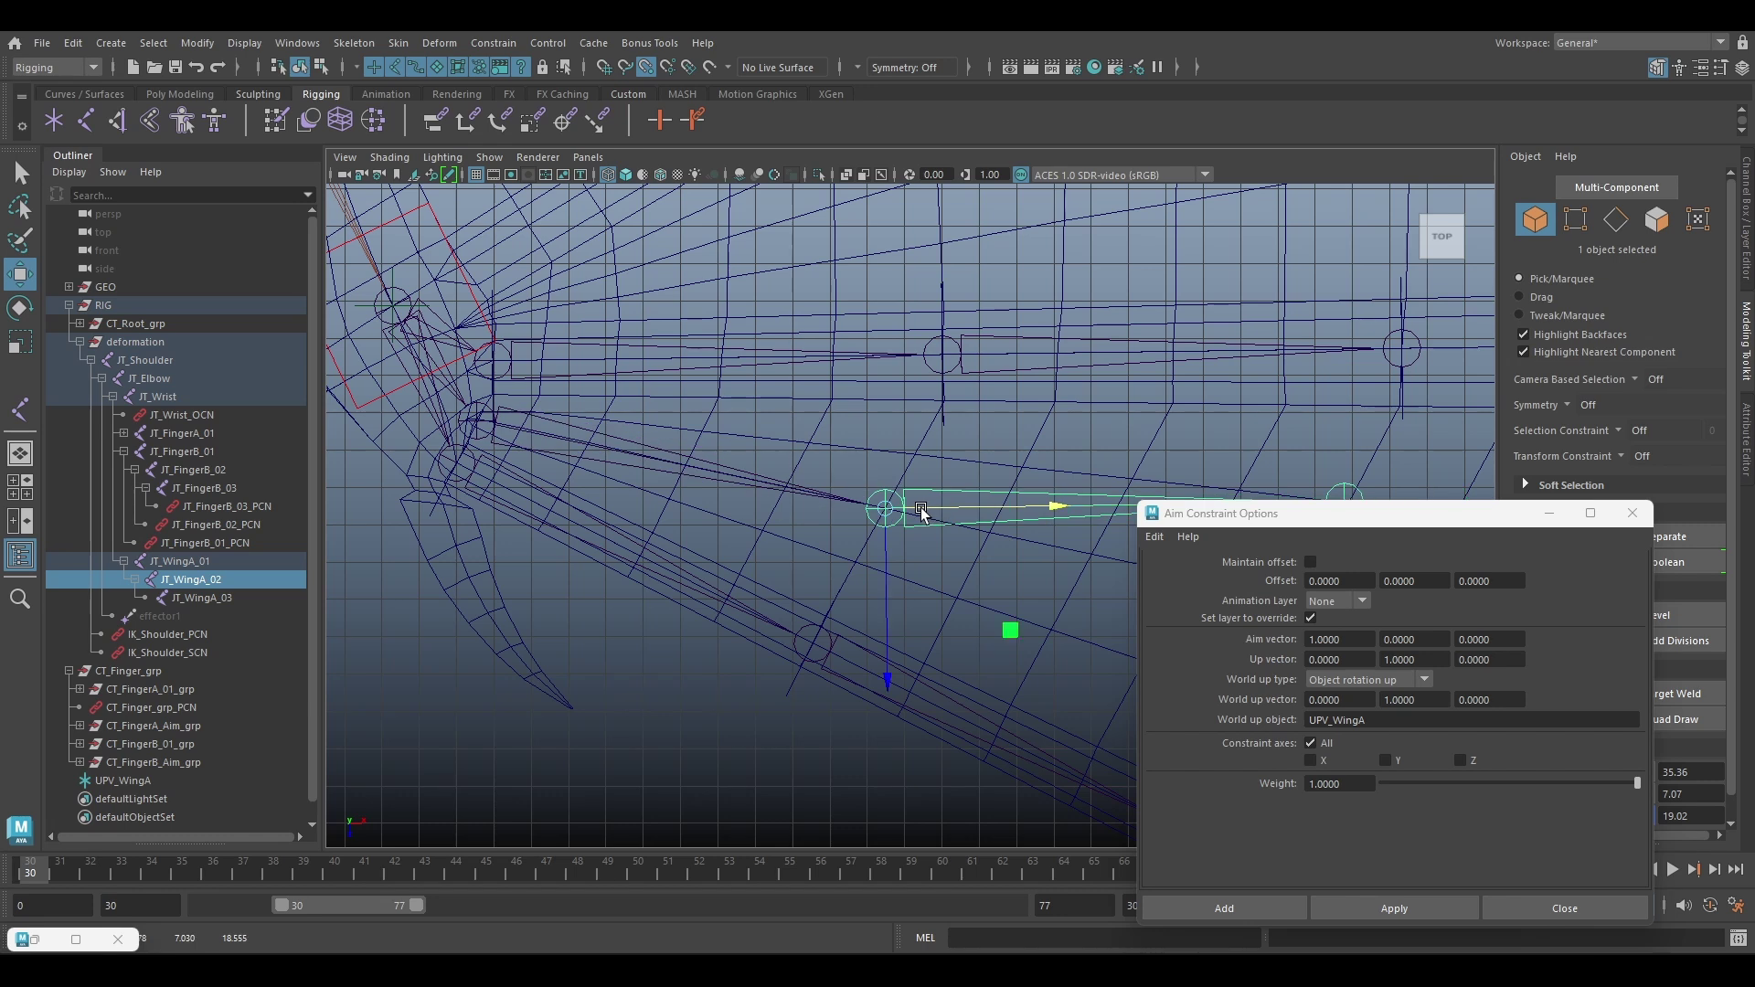
Move the end joint JT_WingA_03 to about X 45.23 and Z 21.63, midway between the two fingers
{"action": "scroll", "coordinate": [907, 506], "scroll_direction": "down", "scroll_amount": 1}
{"action": "middle_click_drag", "start_coordinate": [903, 503], "coordinate": [612, 437], "text": "alt"}
{"action": "left_click", "coordinate": [989, 453]}
{"action": "left_click_drag", "start_coordinate": [990, 454], "coordinate": [922, 517]}
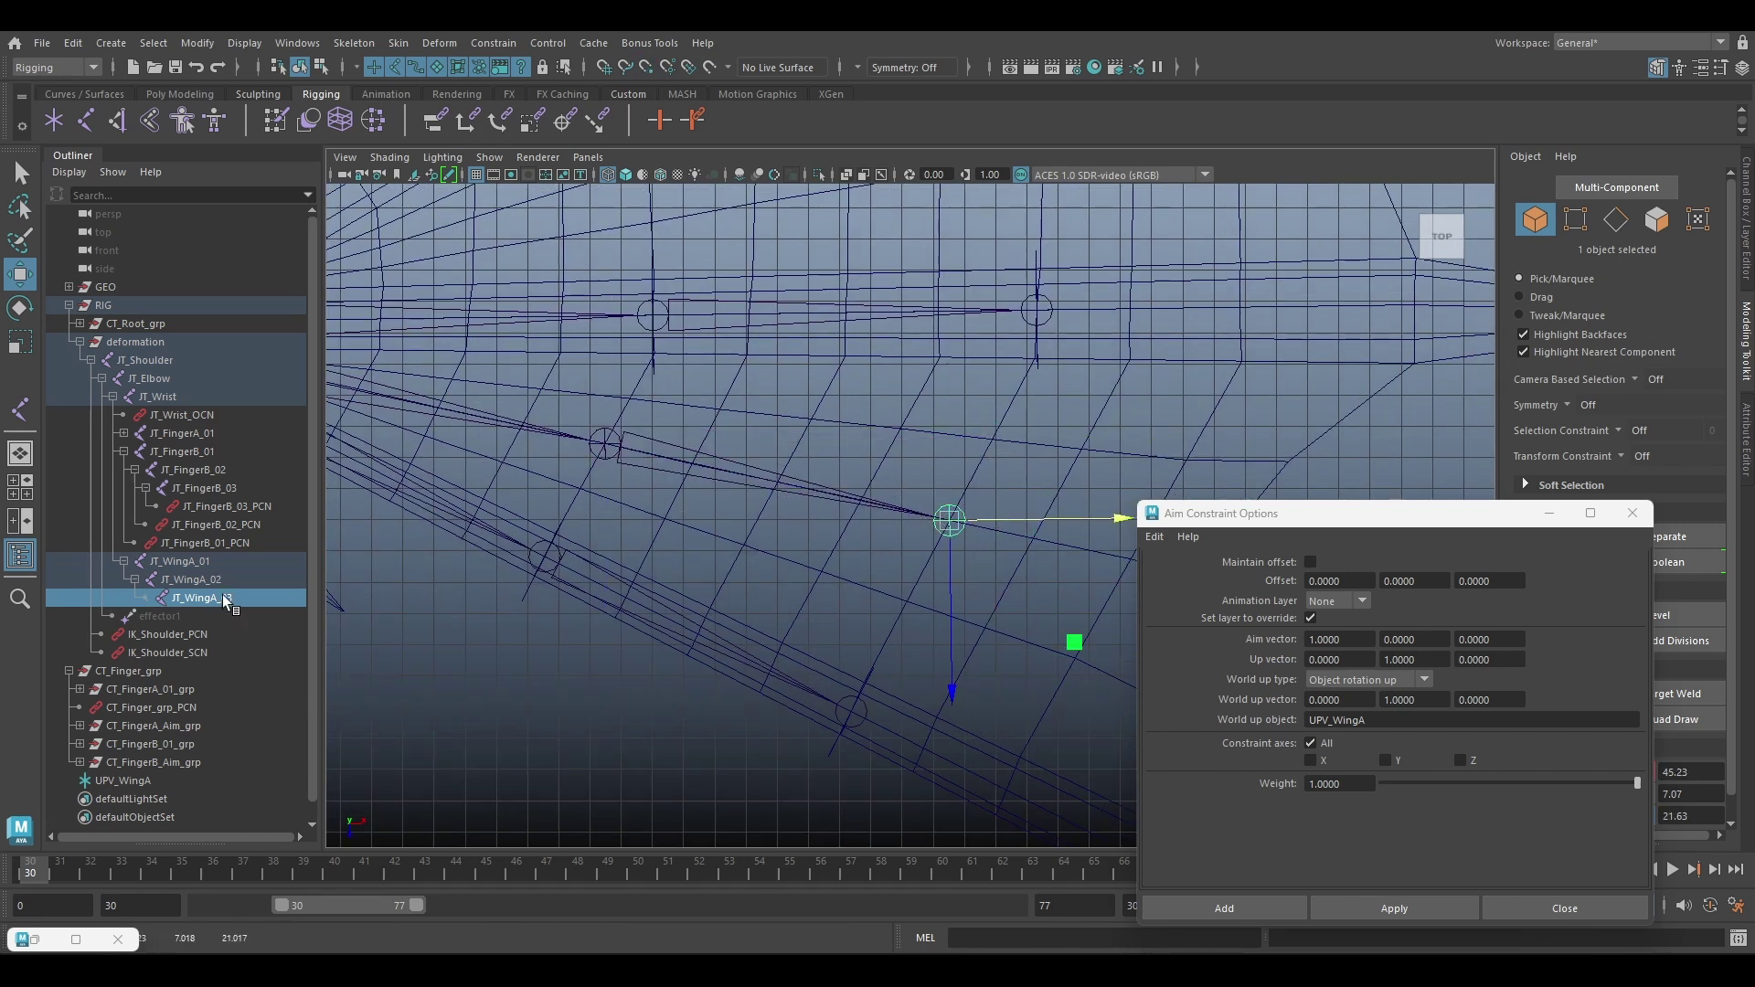
Set the X, Y and Z rotations of JT_WingA_01 to 0 and check the rotations of JT_WingA_02 and JT_WingA_03
{"action": "left_click", "coordinate": [180, 561]}
{"action": "left_click", "coordinate": [1743, 67]}
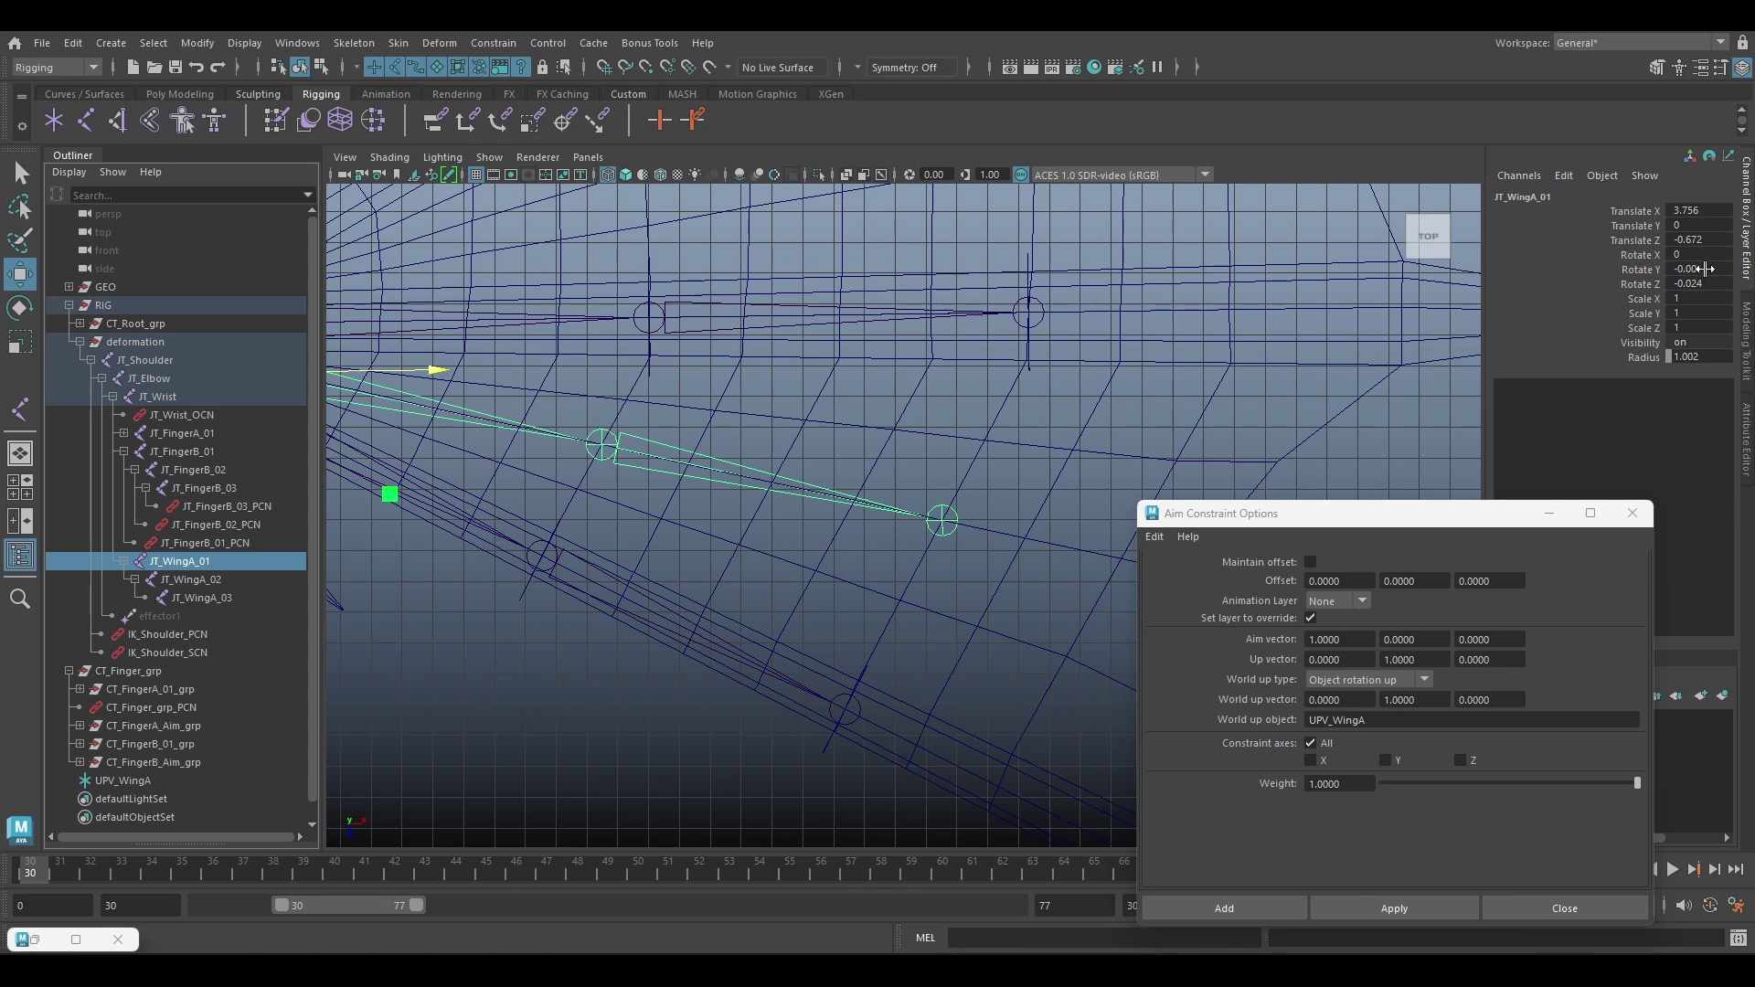
{"action": "left_click_drag", "start_coordinate": [1701, 255], "coordinate": [1711, 286]}
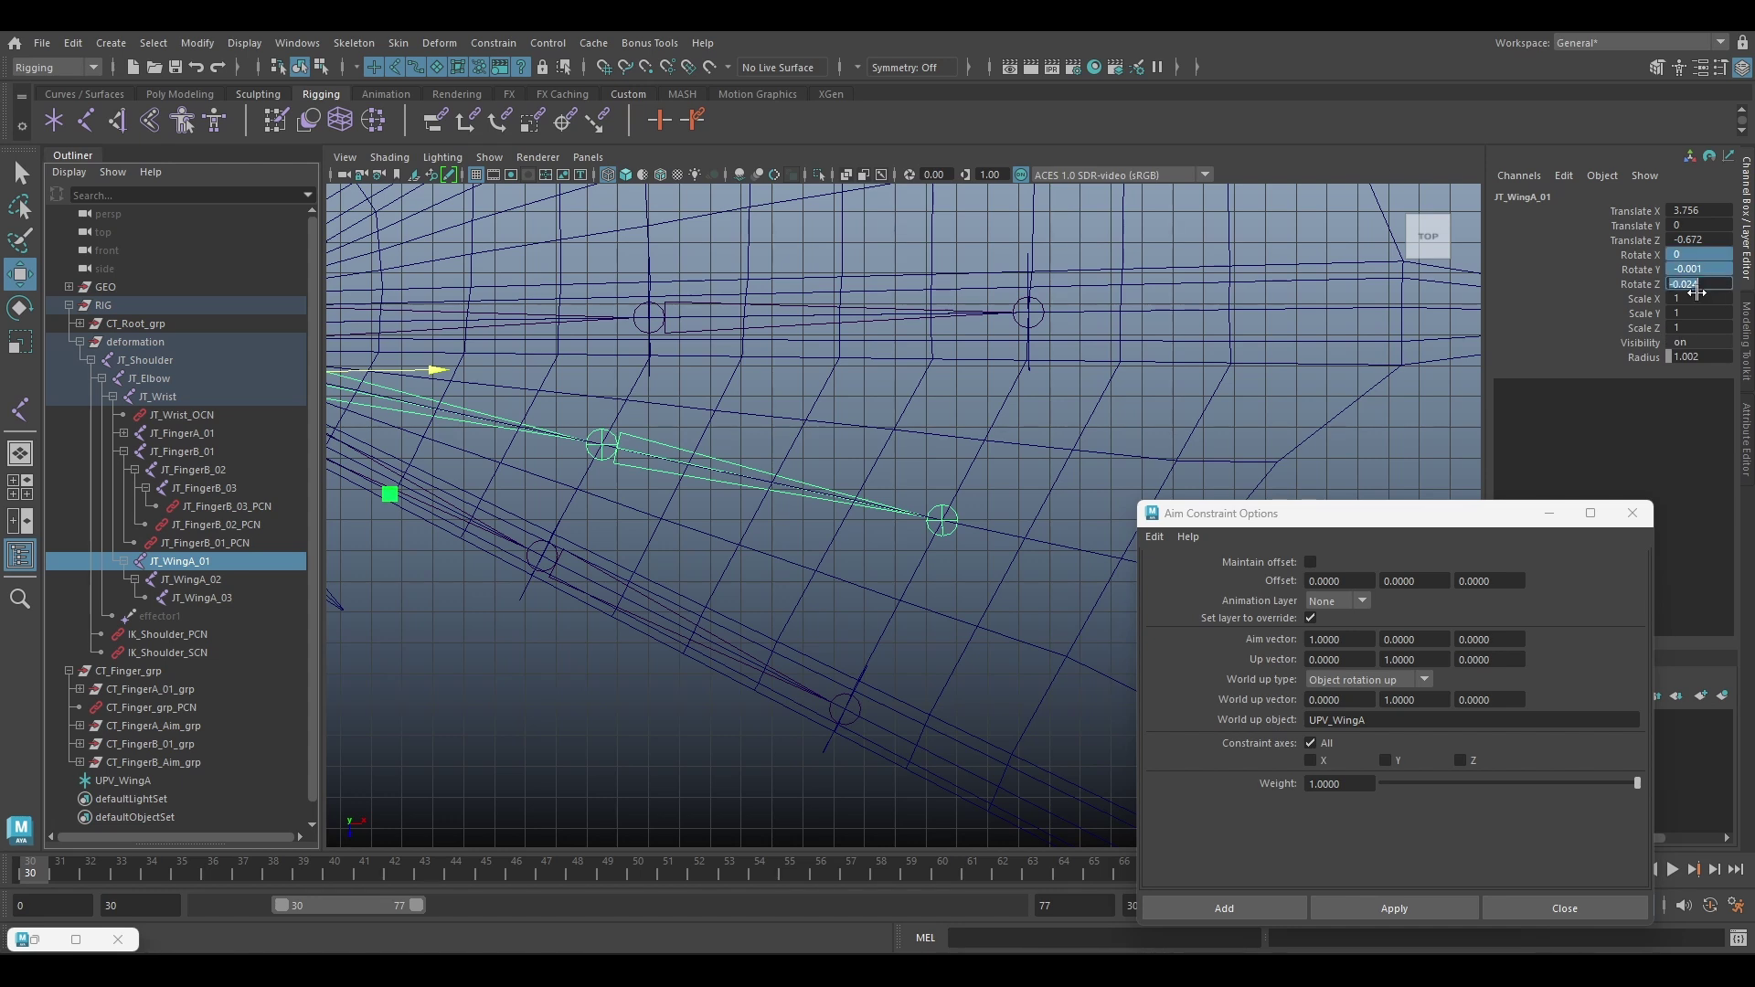
{"action": "type", "text": "0"}
{"action": "key", "text": "Return"}
{"action": "left_click", "coordinate": [190, 579]}
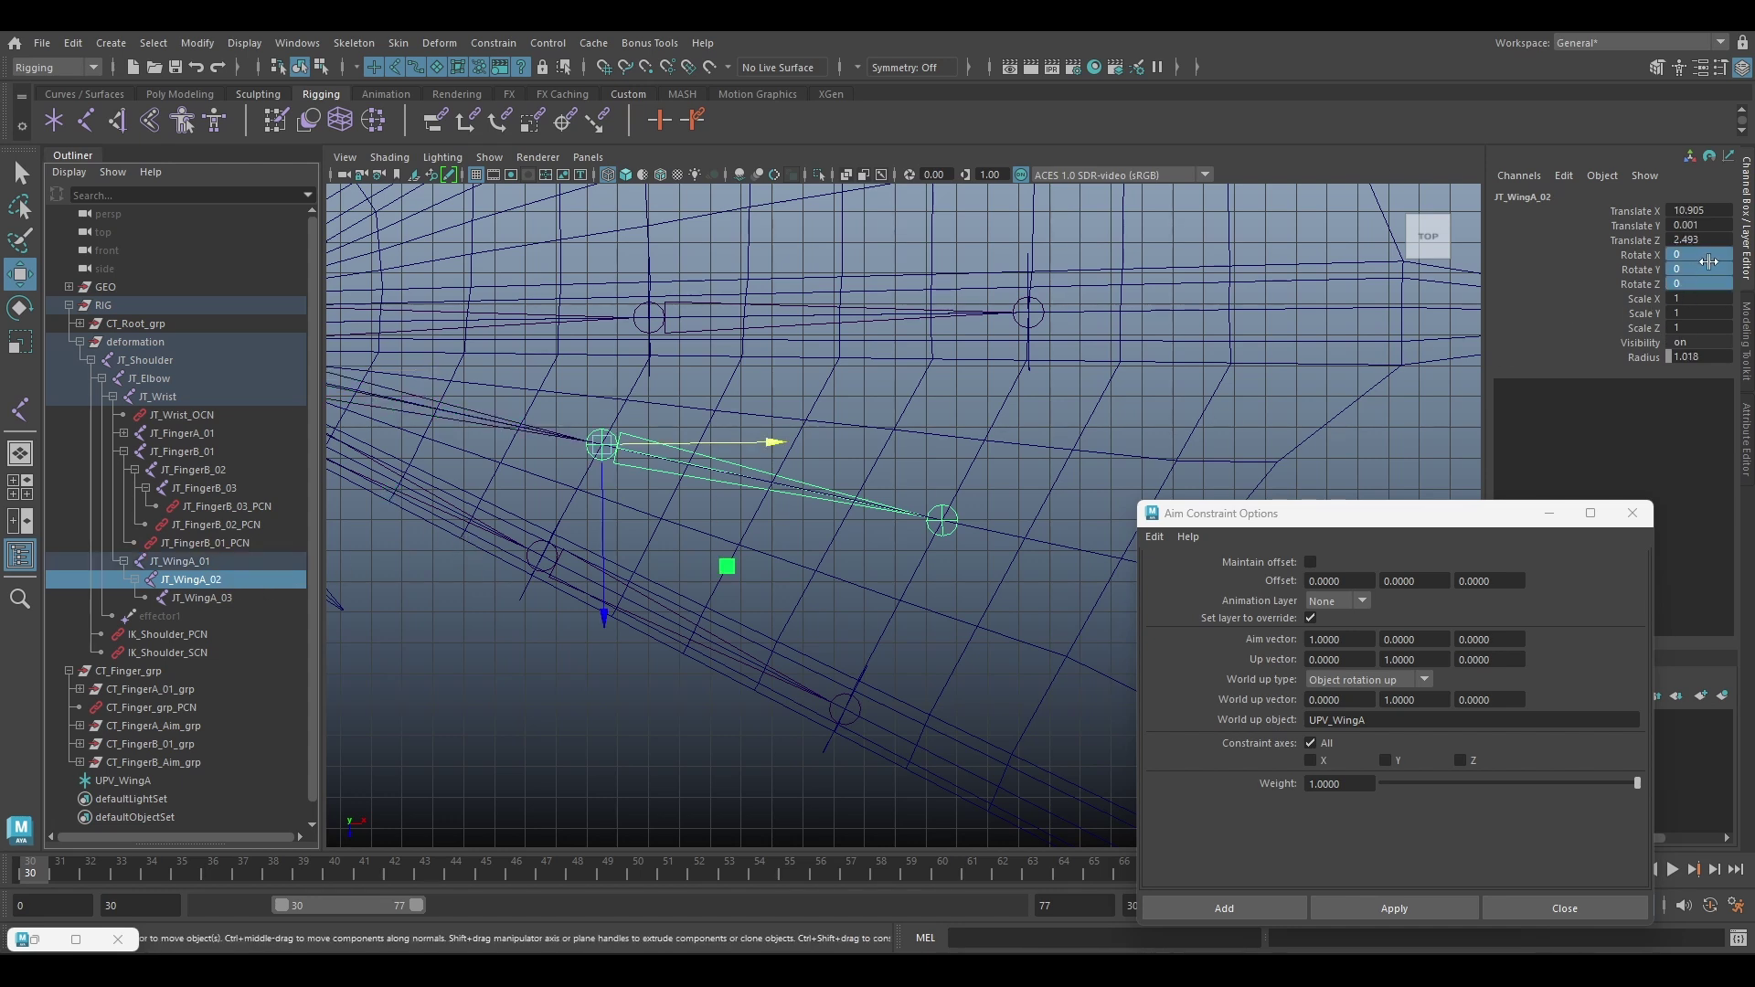
{"action": "left_click", "coordinate": [225, 595]}
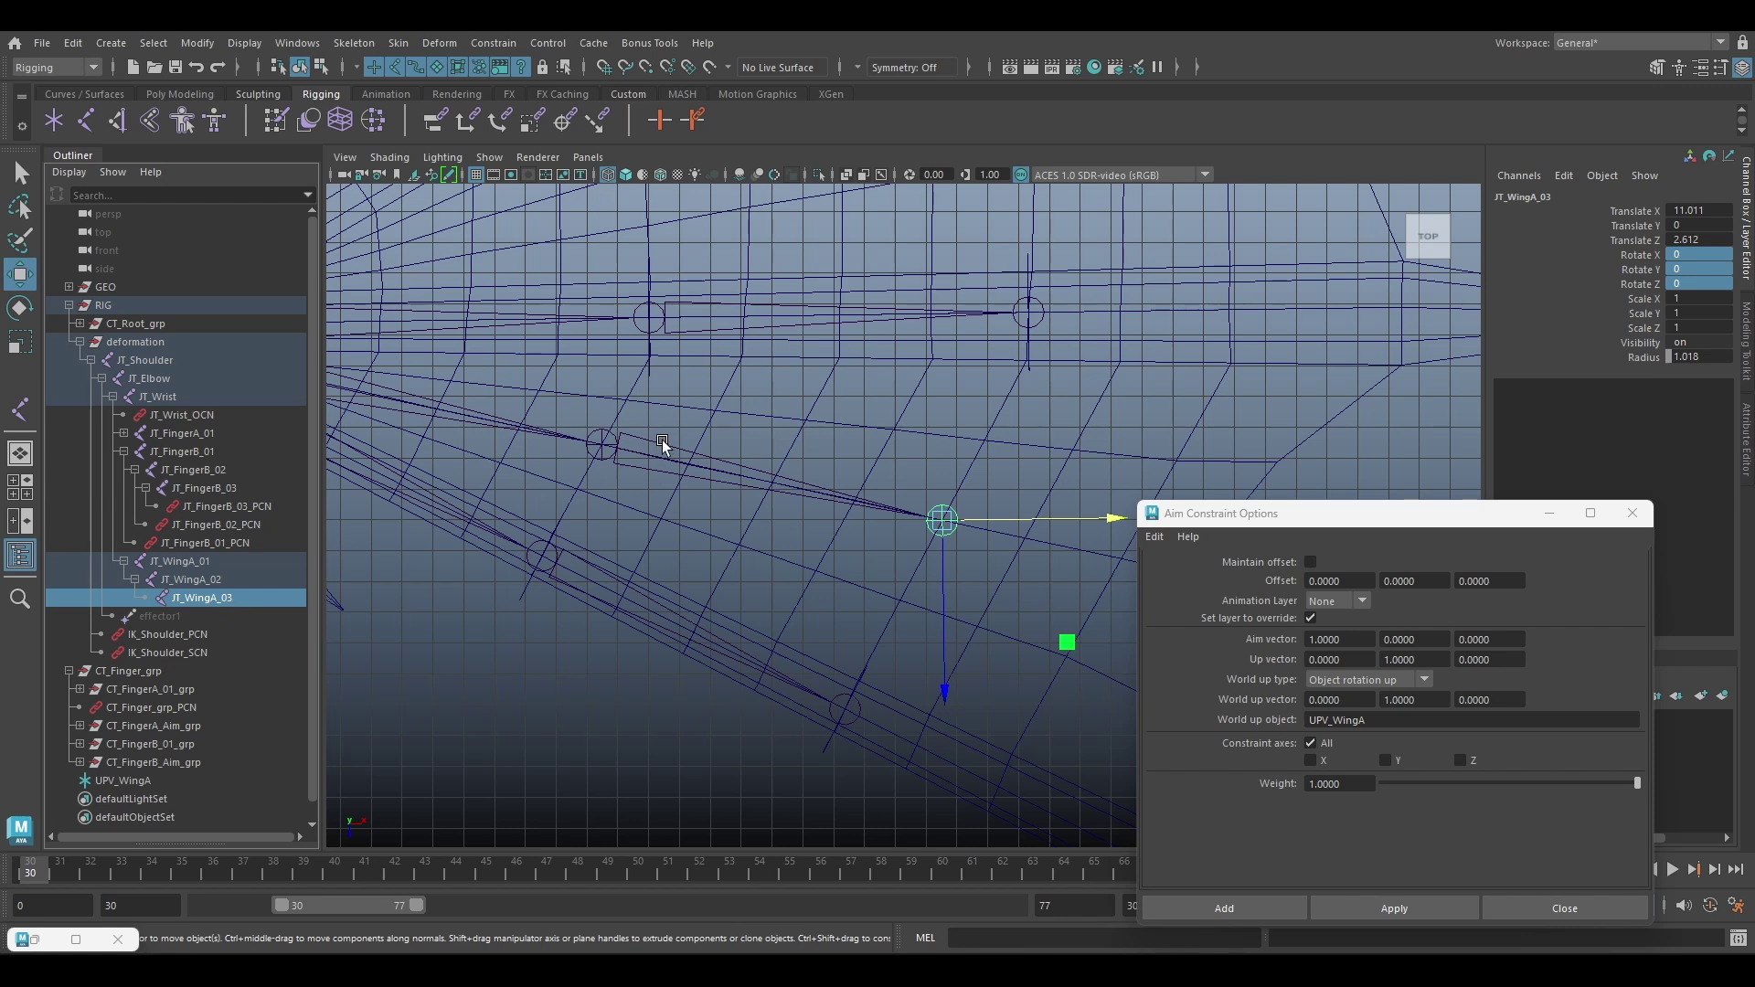
Orient JT_WingA_01 and JT_WingA_02 with the Orient Joint settings reset to primary axis X and secondary axis Y
{"action": "middle_click_drag", "start_coordinate": [512, 425], "coordinate": [664, 450], "text": "alt"}
{"action": "left_click", "coordinate": [485, 409]}
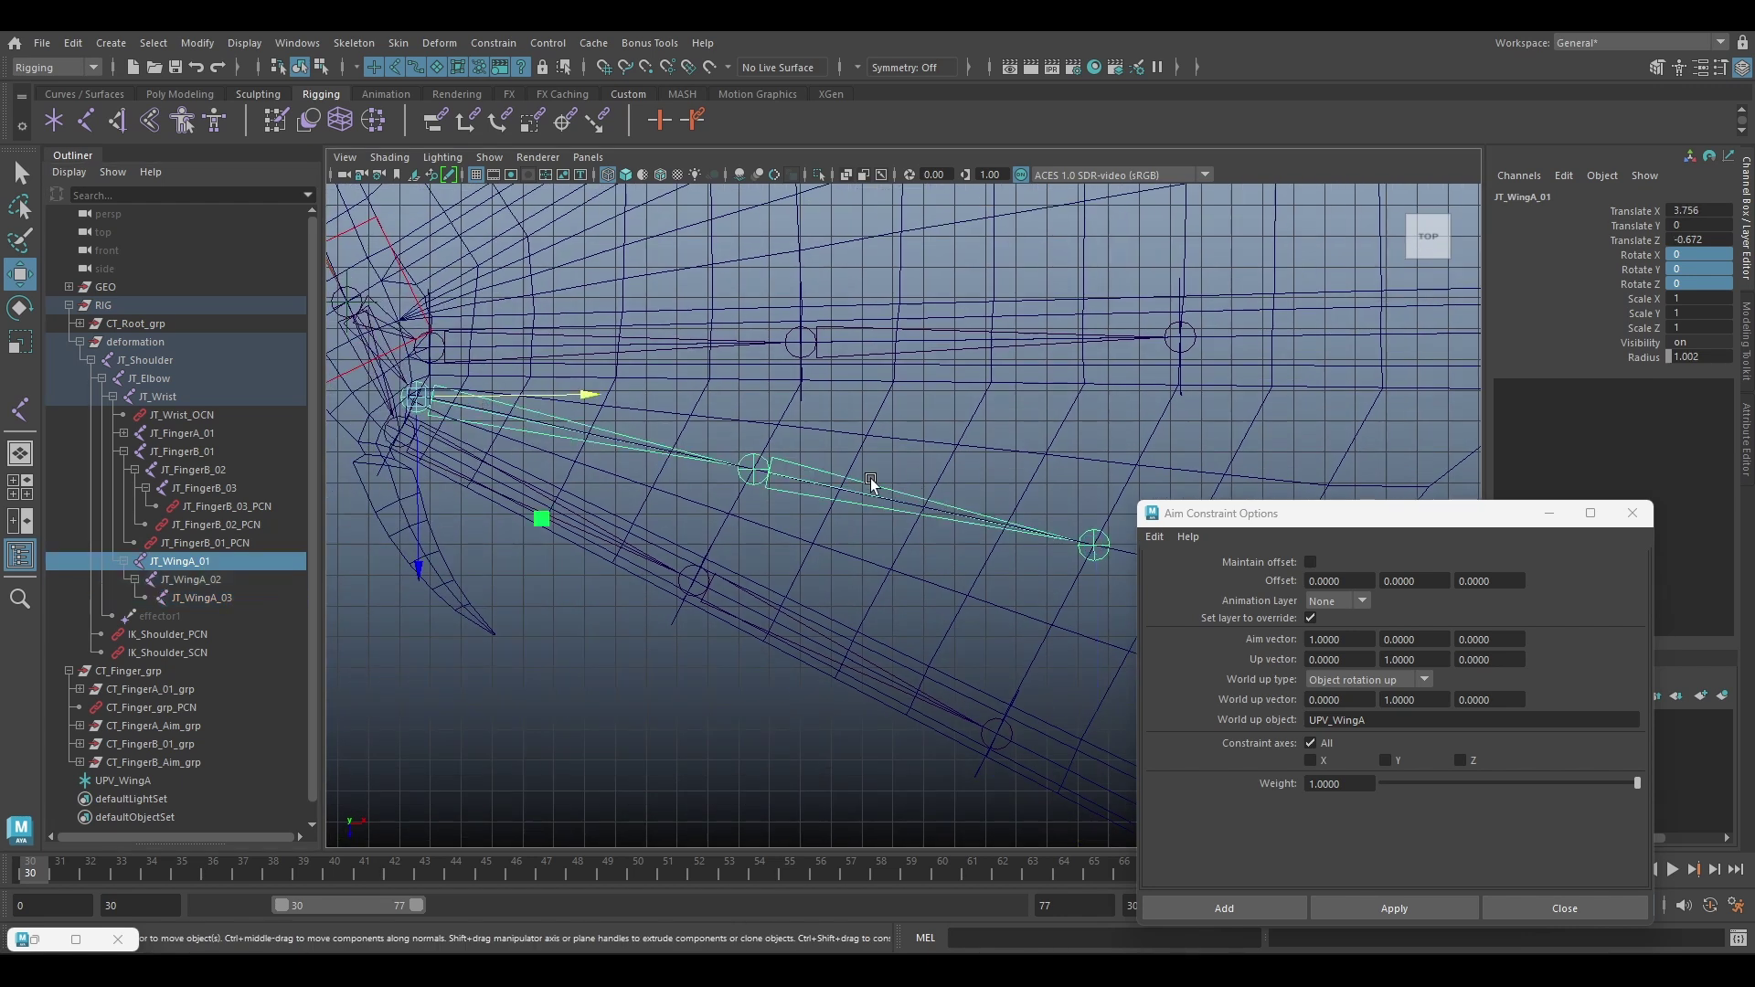
{"action": "left_click", "coordinate": [782, 473], "text": "shift"}
{"action": "left_click", "coordinate": [354, 43]}
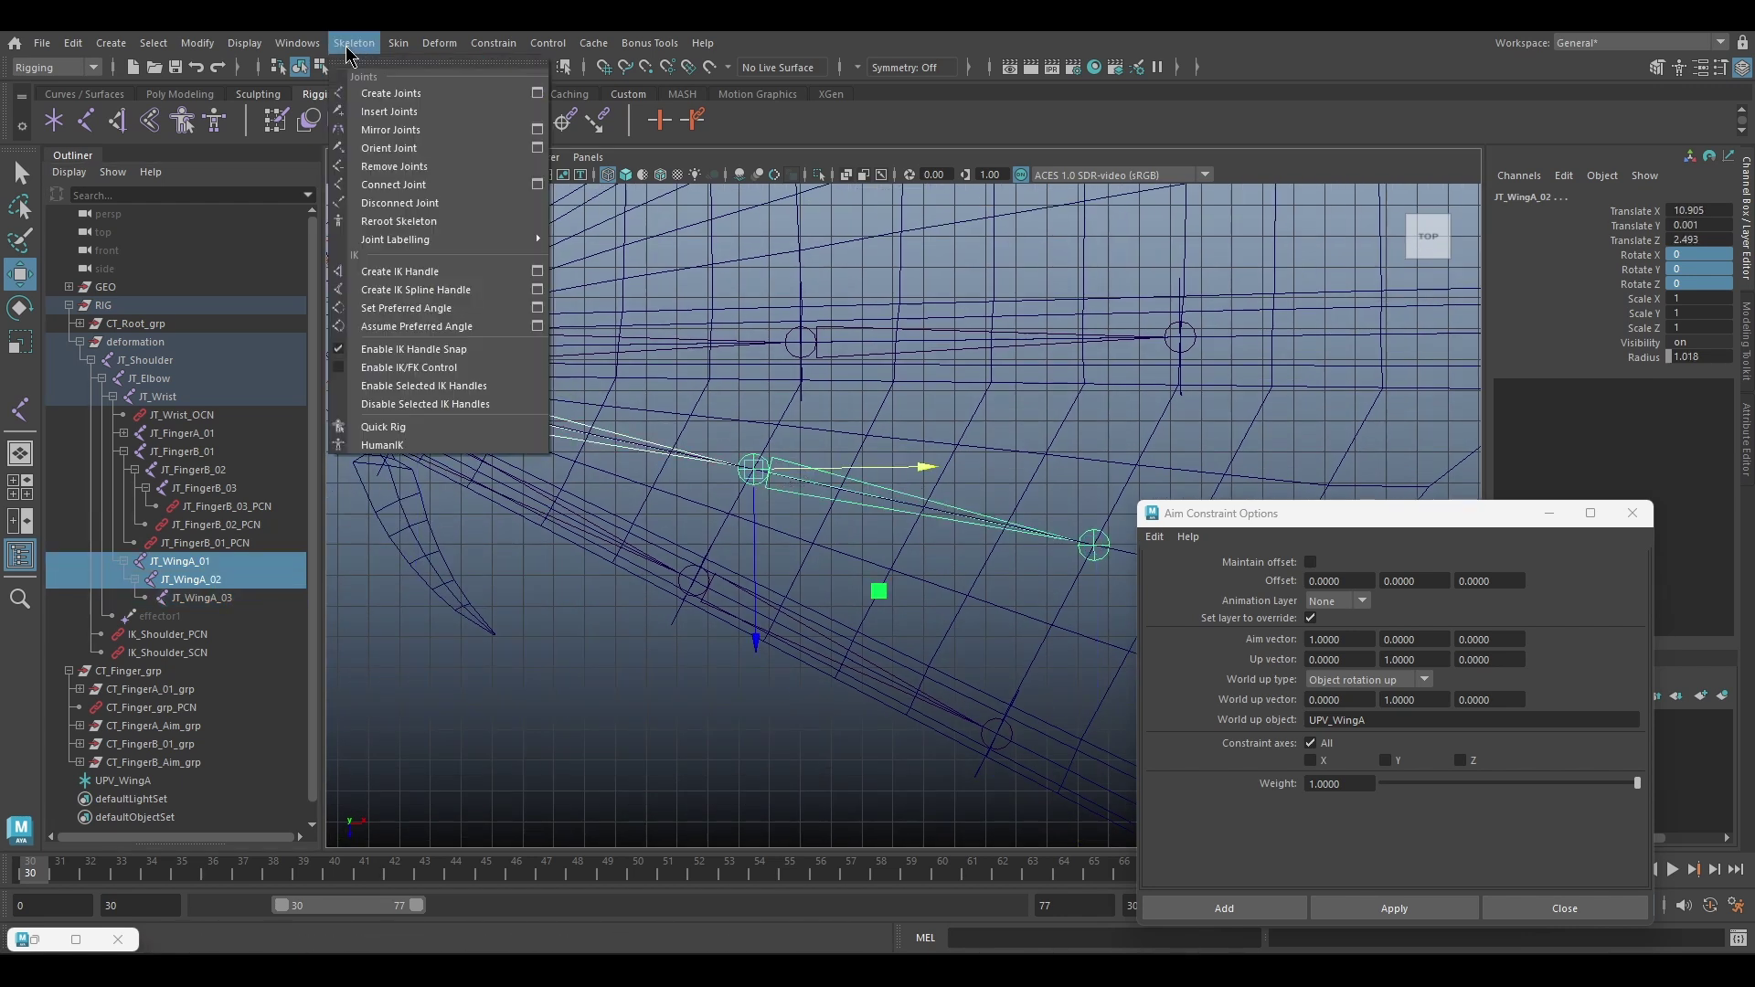
{"action": "left_click", "coordinate": [539, 148]}
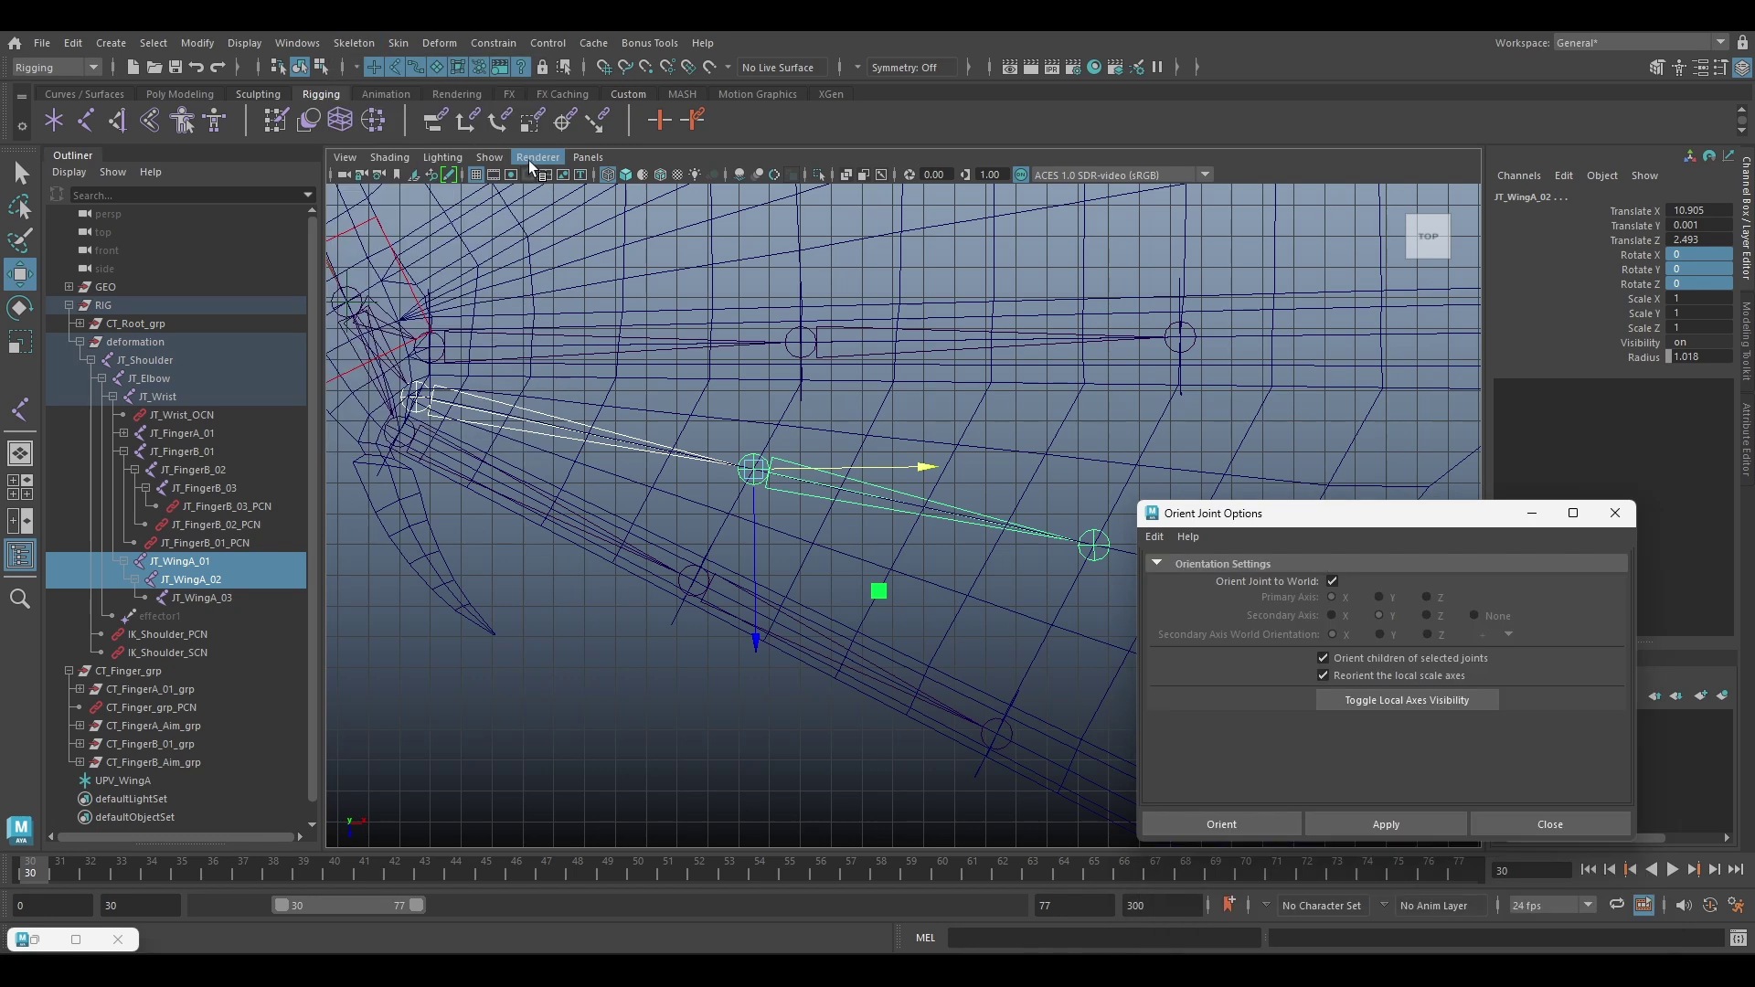
{"action": "left_click", "coordinate": [1155, 537]}
{"action": "left_click", "coordinate": [1197, 573]}
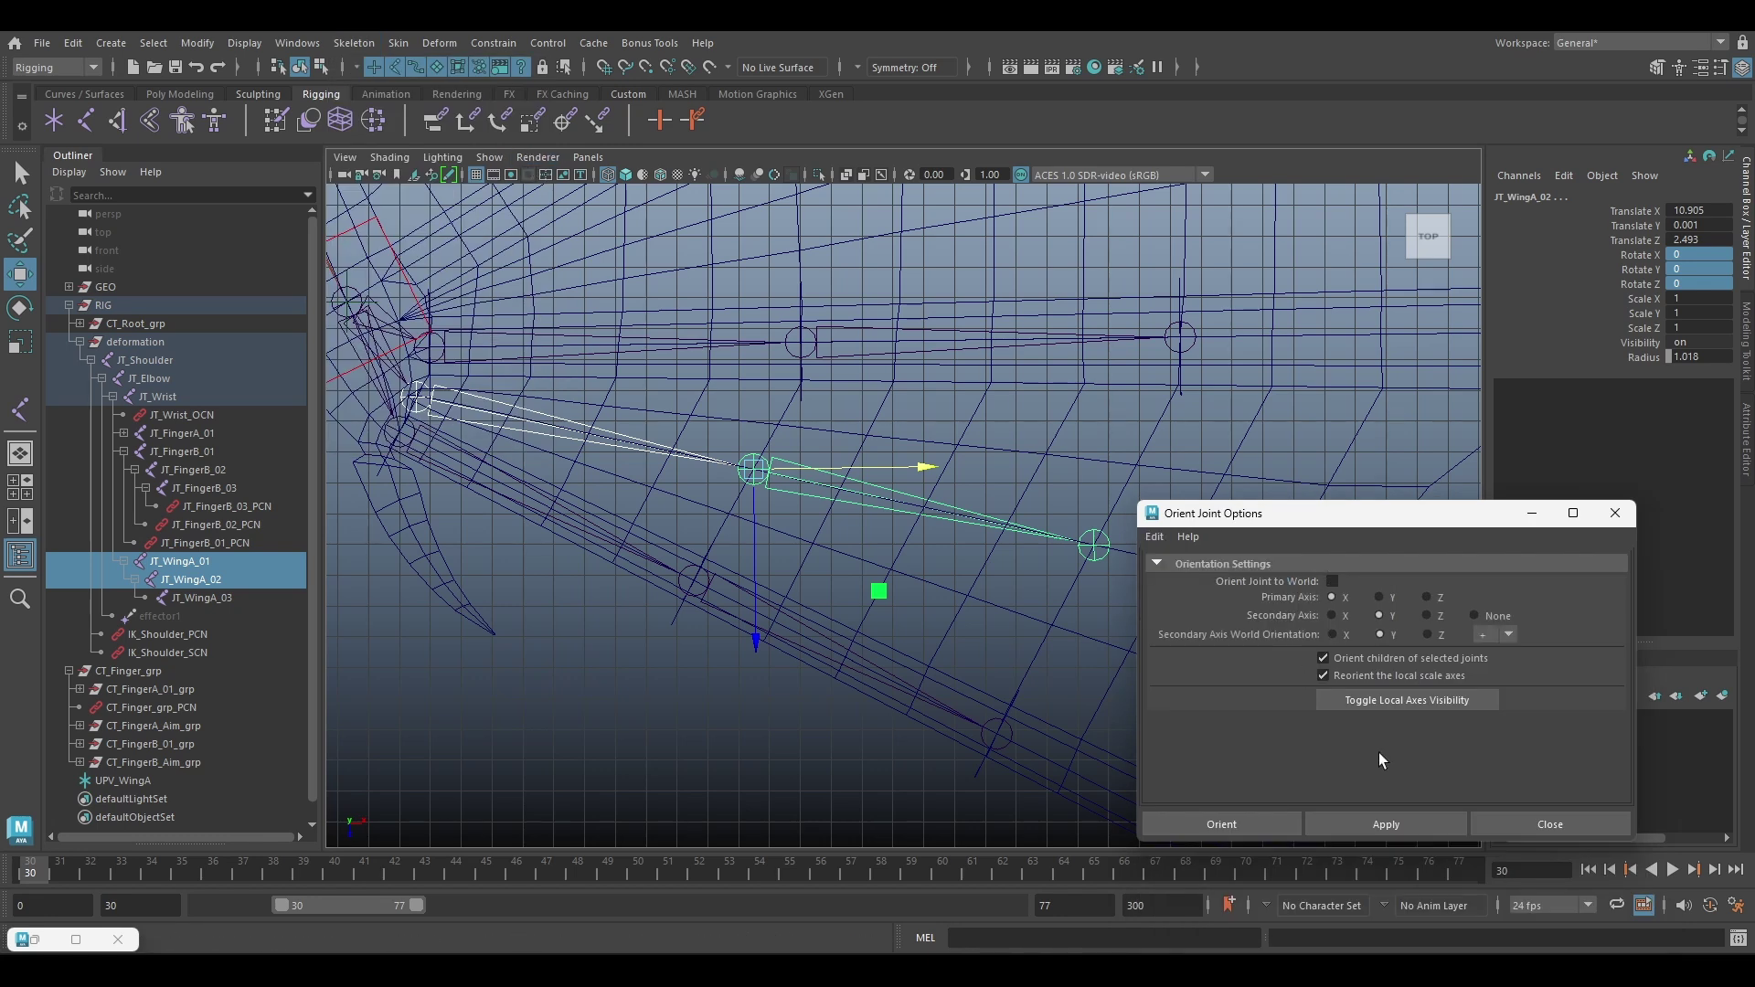
{"action": "left_click", "coordinate": [1419, 826]}
Orient the end joint JT_WingA_03 with Orient Joint to World enabled
{"action": "left_click", "coordinate": [1095, 548]}
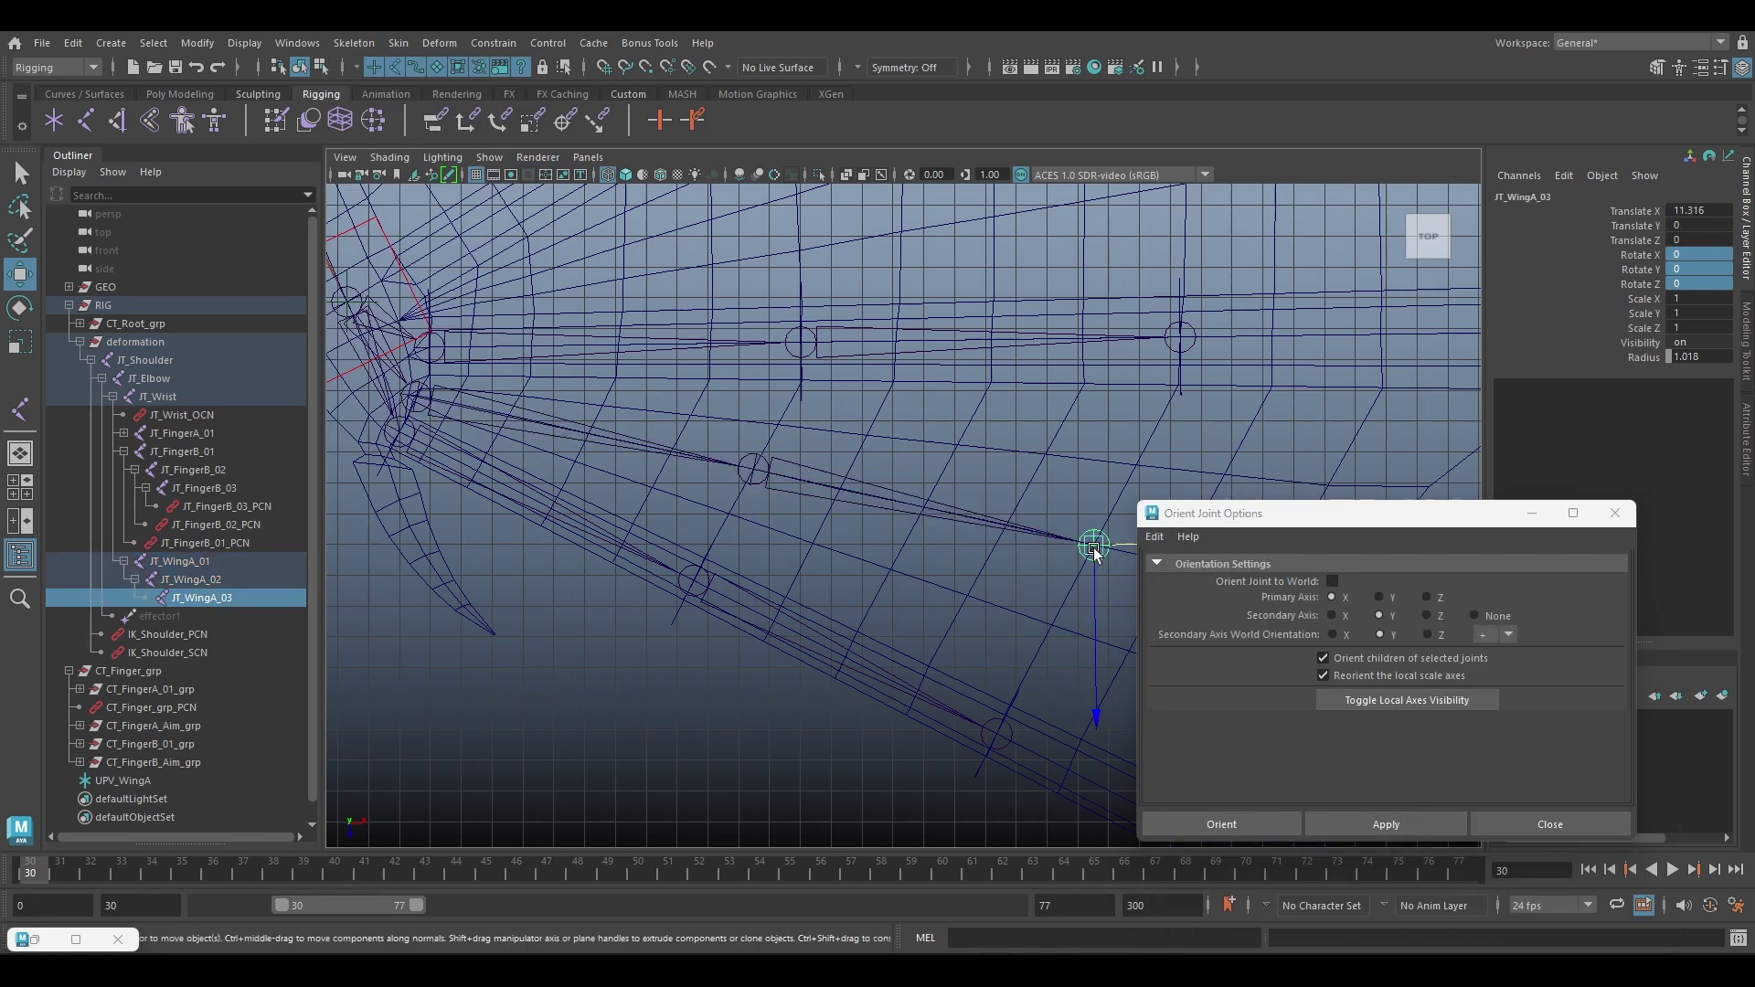
{"action": "left_click", "coordinate": [1332, 581]}
{"action": "left_click", "coordinate": [1385, 823]}
Create circle controls for JT_WingA_01, JT_WingA_02 and JT_WingA_03 with the Rig Tool, using the CT prefix
{"action": "scroll", "coordinate": [777, 612], "scroll_direction": "down", "scroll_amount": 2}
{"action": "middle_click_drag", "start_coordinate": [778, 612], "coordinate": [837, 494], "text": "alt"}
{"action": "left_click", "coordinate": [212, 556]}
{"action": "left_click", "coordinate": [234, 597], "text": "shift"}
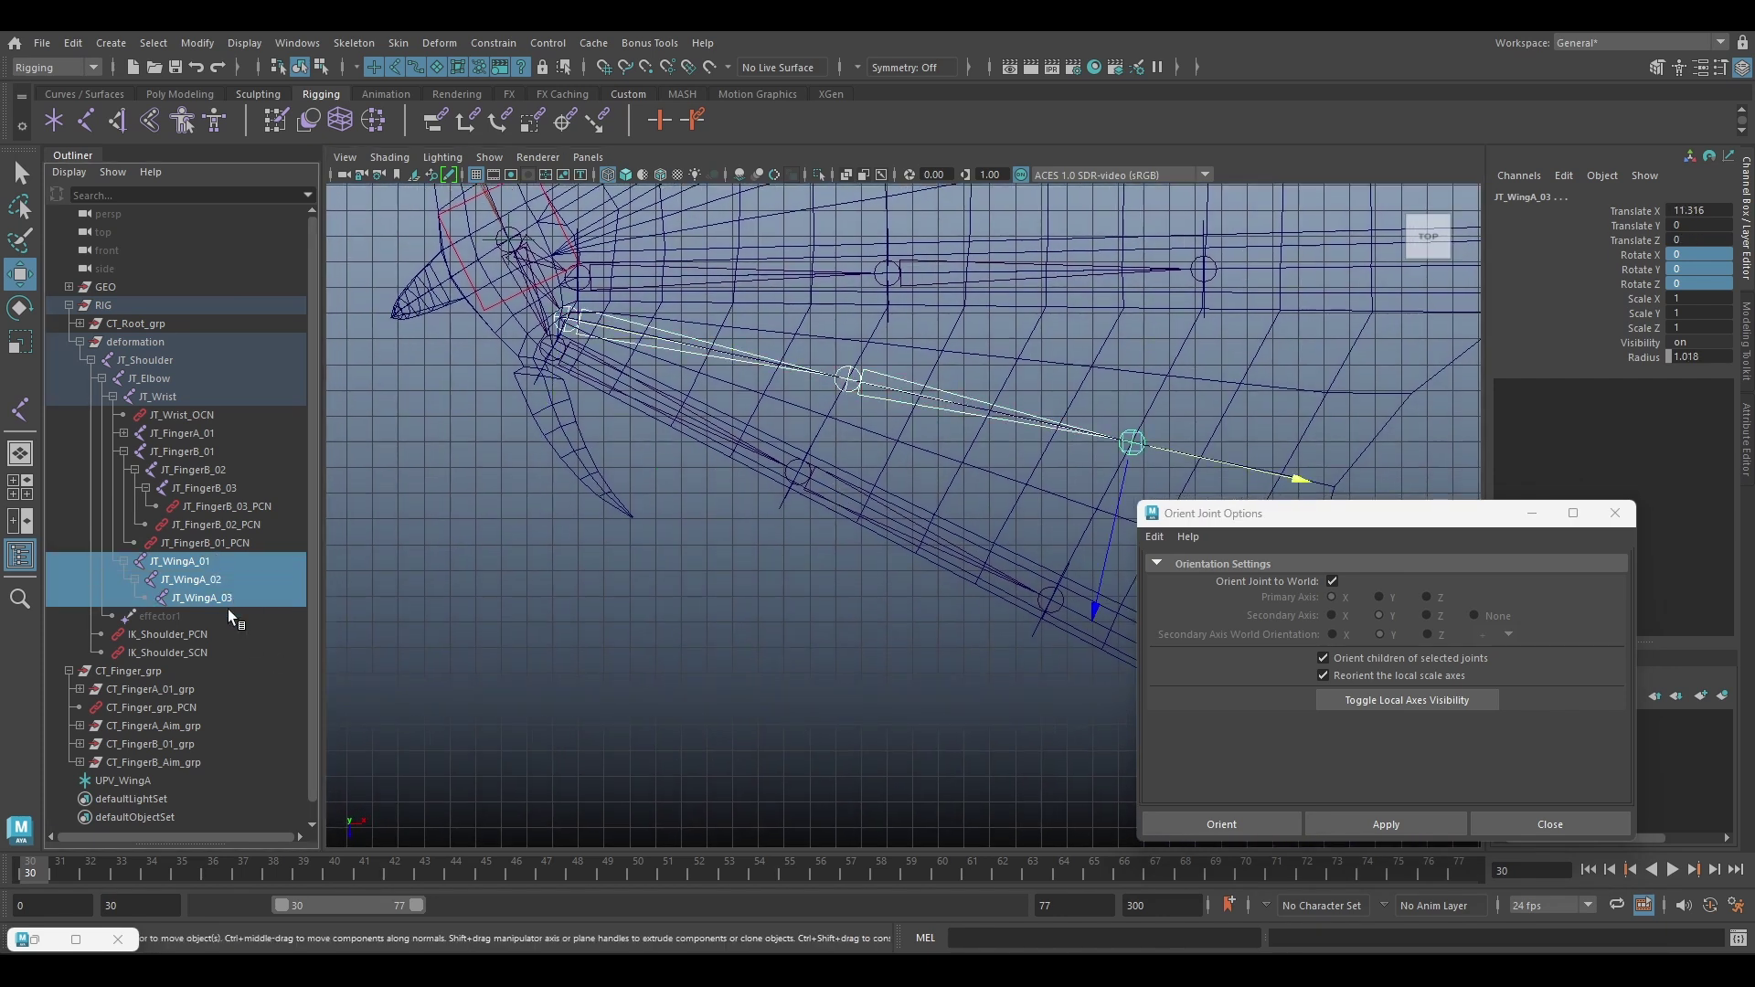
{"action": "left_click", "coordinate": [76, 940]}
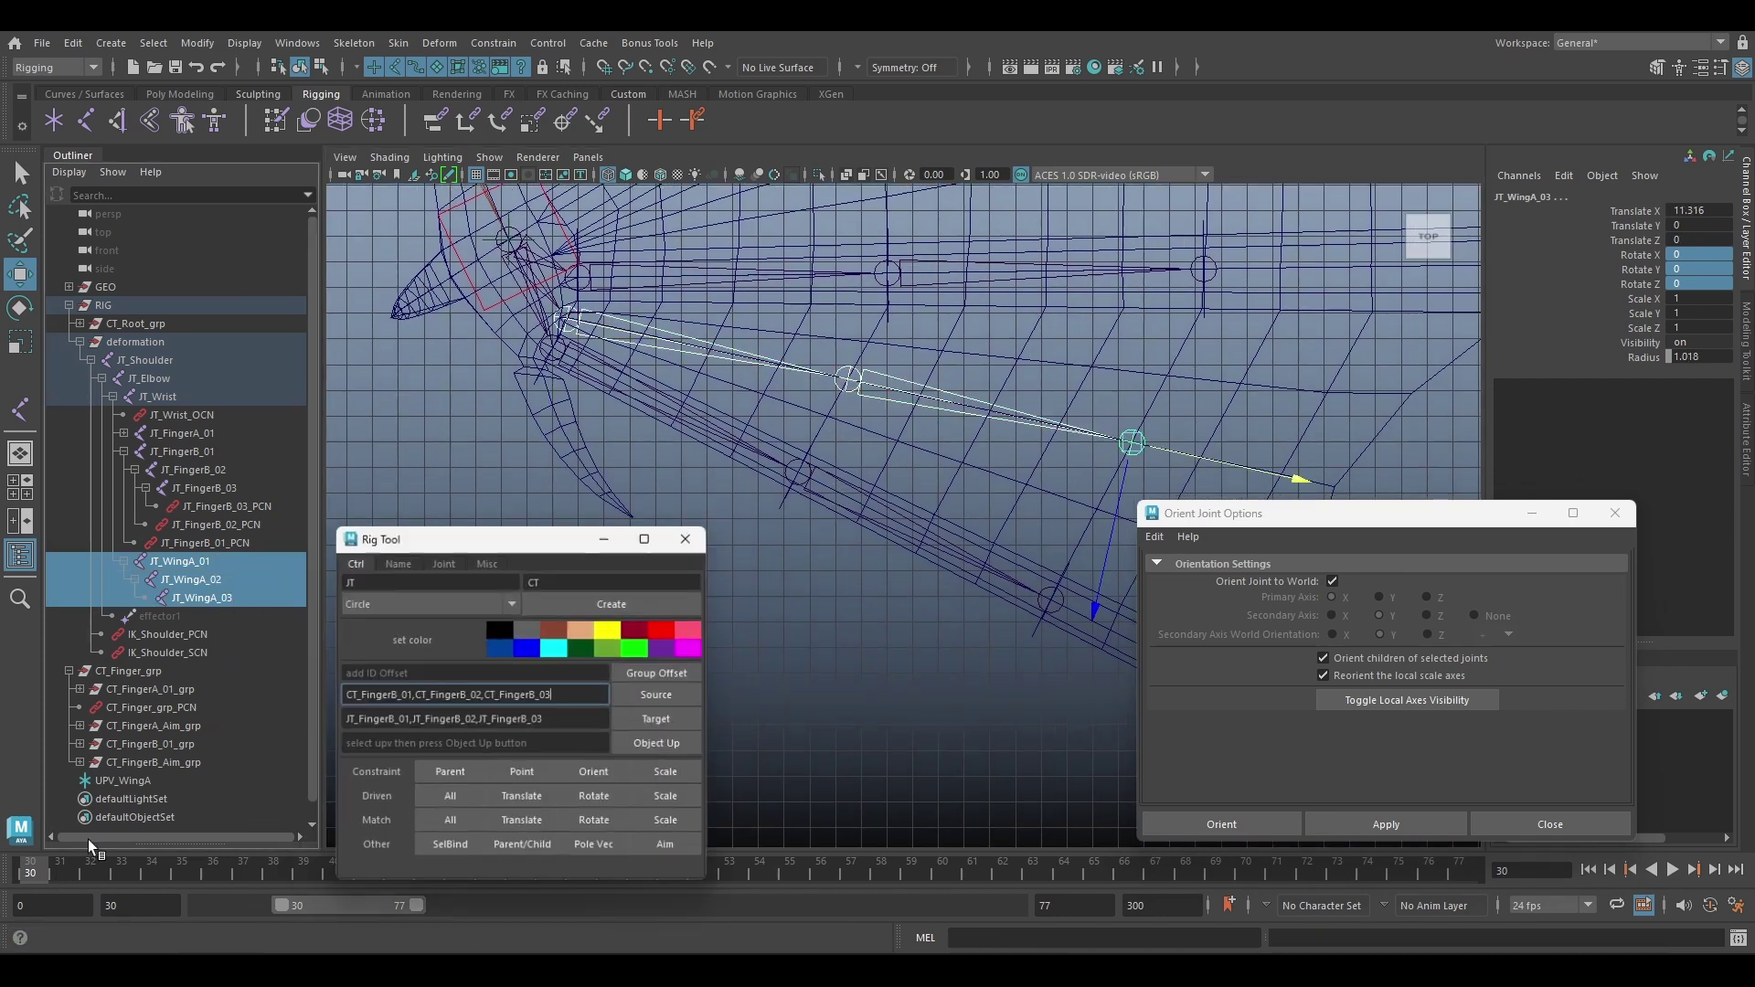
{"action": "left_click", "coordinate": [624, 597]}
{"action": "left_click", "coordinate": [616, 531]}
Parent CT_WingA_03_grp under CT_WingA_02 and CT_WingA_02_grp under CT_WingA_01 to form a control hierarchy
{"action": "scroll", "coordinate": [164, 649], "scroll_direction": "down", "scroll_amount": 1}
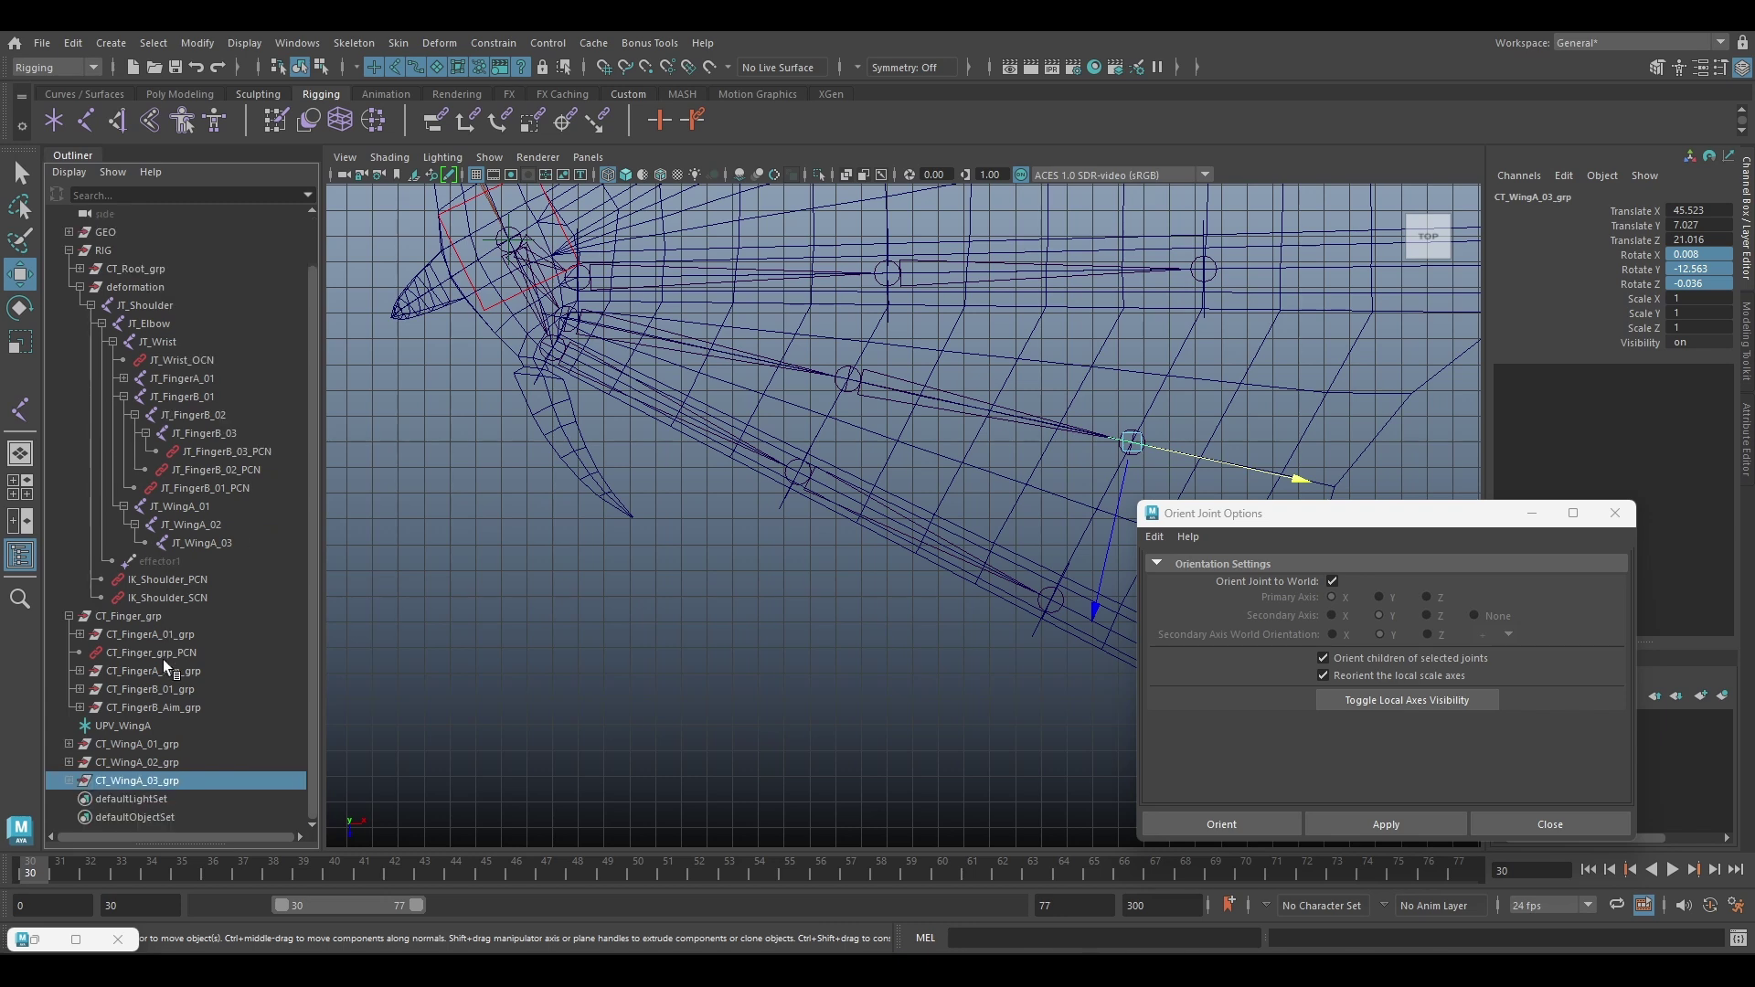
{"action": "left_click", "coordinate": [69, 762]}
{"action": "left_click", "coordinate": [70, 744]}
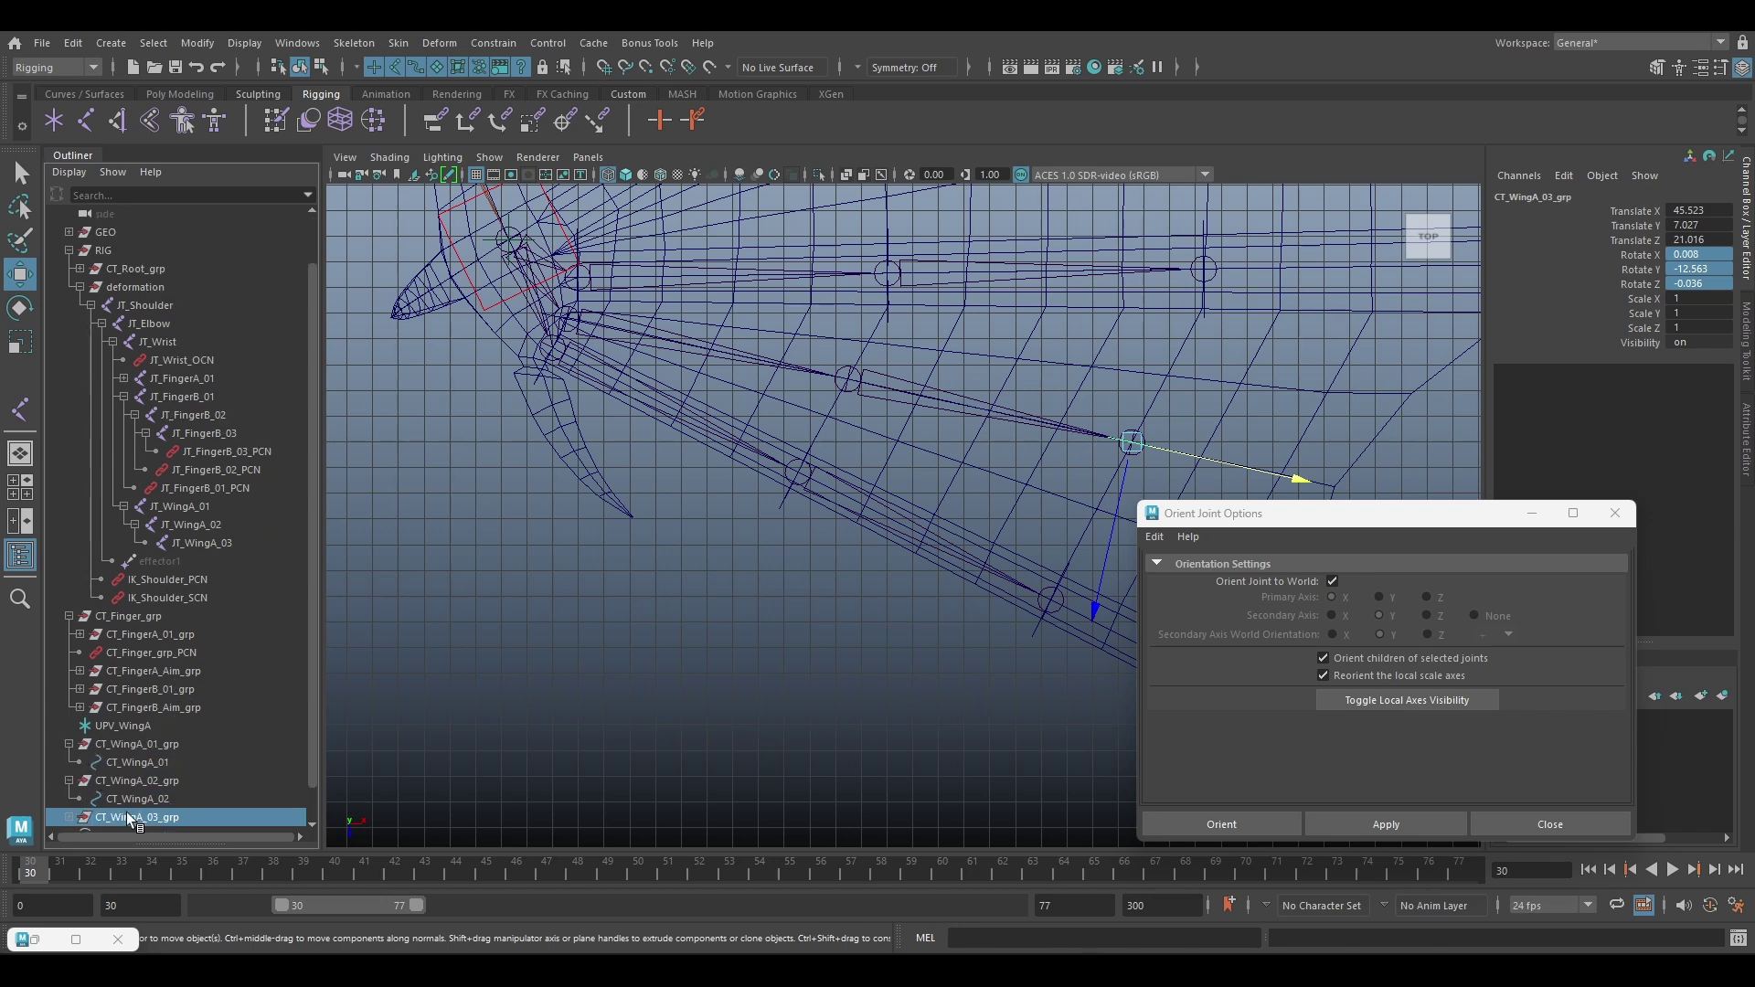
{"action": "middle_click_drag", "start_coordinate": [126, 812], "coordinate": [128, 763]}
{"action": "left_click", "coordinate": [134, 781]}
{"action": "left_click", "coordinate": [137, 781]}
{"action": "scroll", "coordinate": [151, 777], "scroll_direction": "down", "scroll_amount": 2}
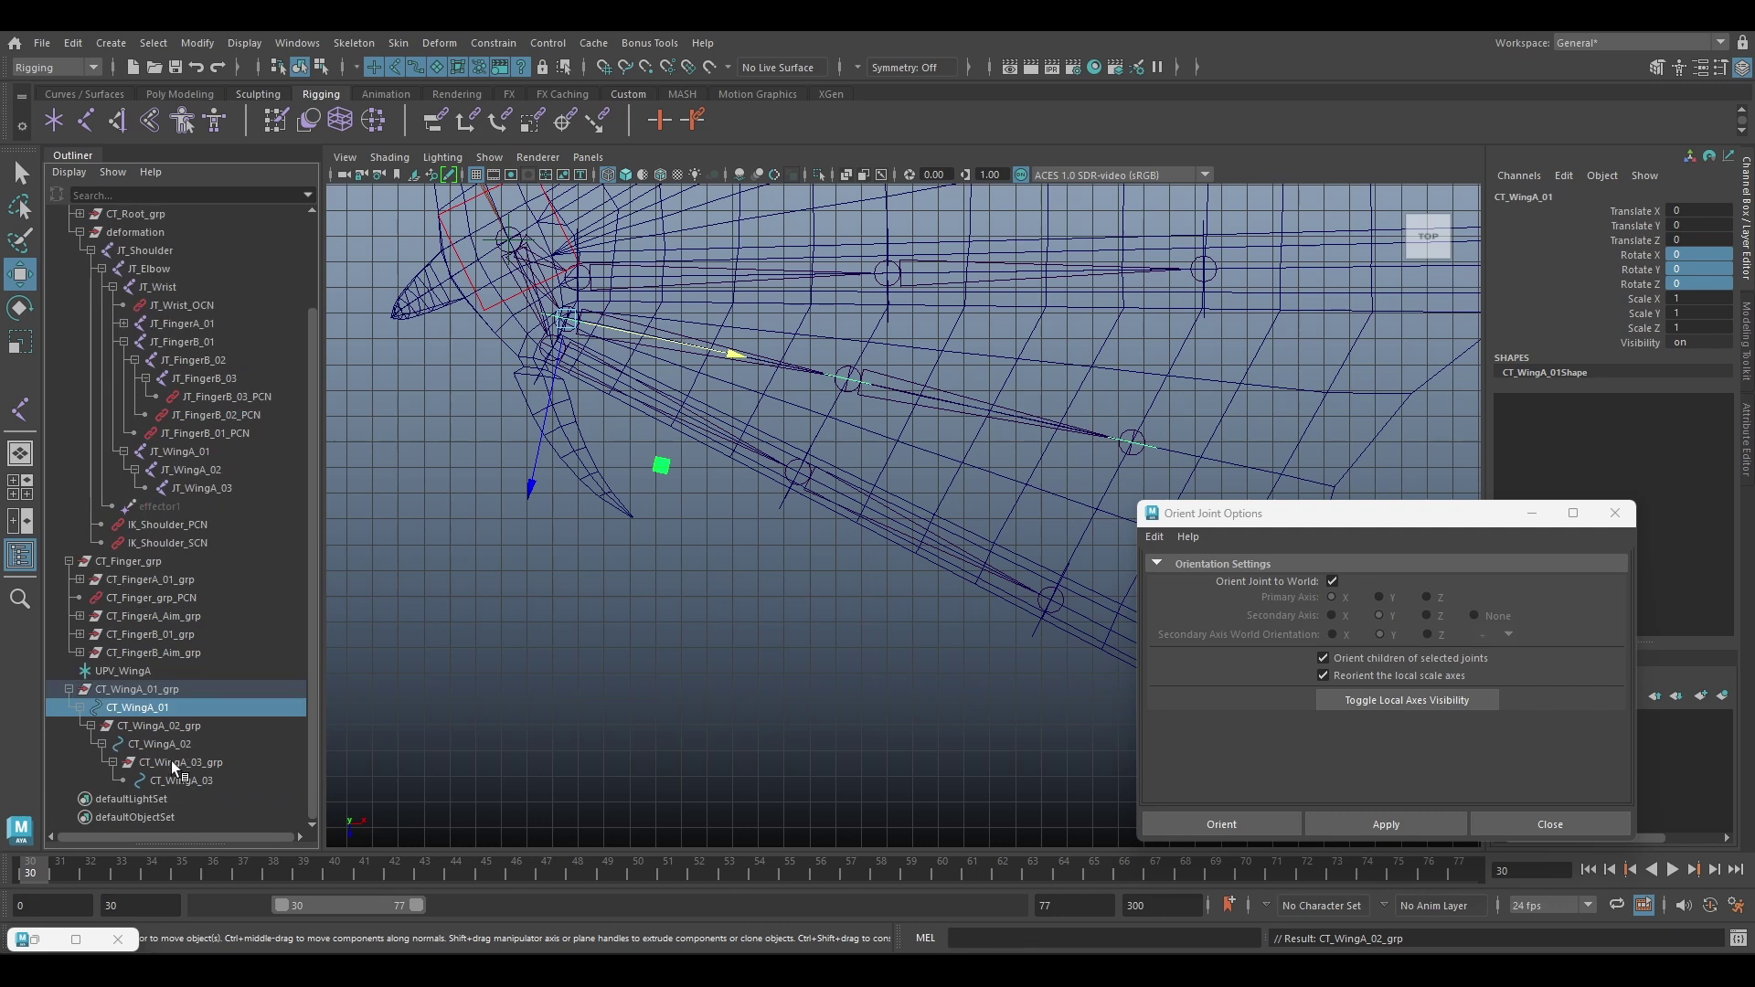
In the perspective view, scale up the control vertices of the three WingA circles, stretching them along Y
{"action": "left_click", "coordinate": [164, 744], "text": "ctrl"}
{"action": "left_click", "coordinate": [181, 781], "text": "ctrl"}
{"action": "key", "text": "space"}
{"action": "key", "text": "space"}
{"action": "left_click_drag", "start_coordinate": [1065, 408], "coordinate": [1052, 334], "text": "alt"}
{"action": "left_click", "coordinate": [1749, 324]}
{"action": "left_click", "coordinate": [1575, 219]}
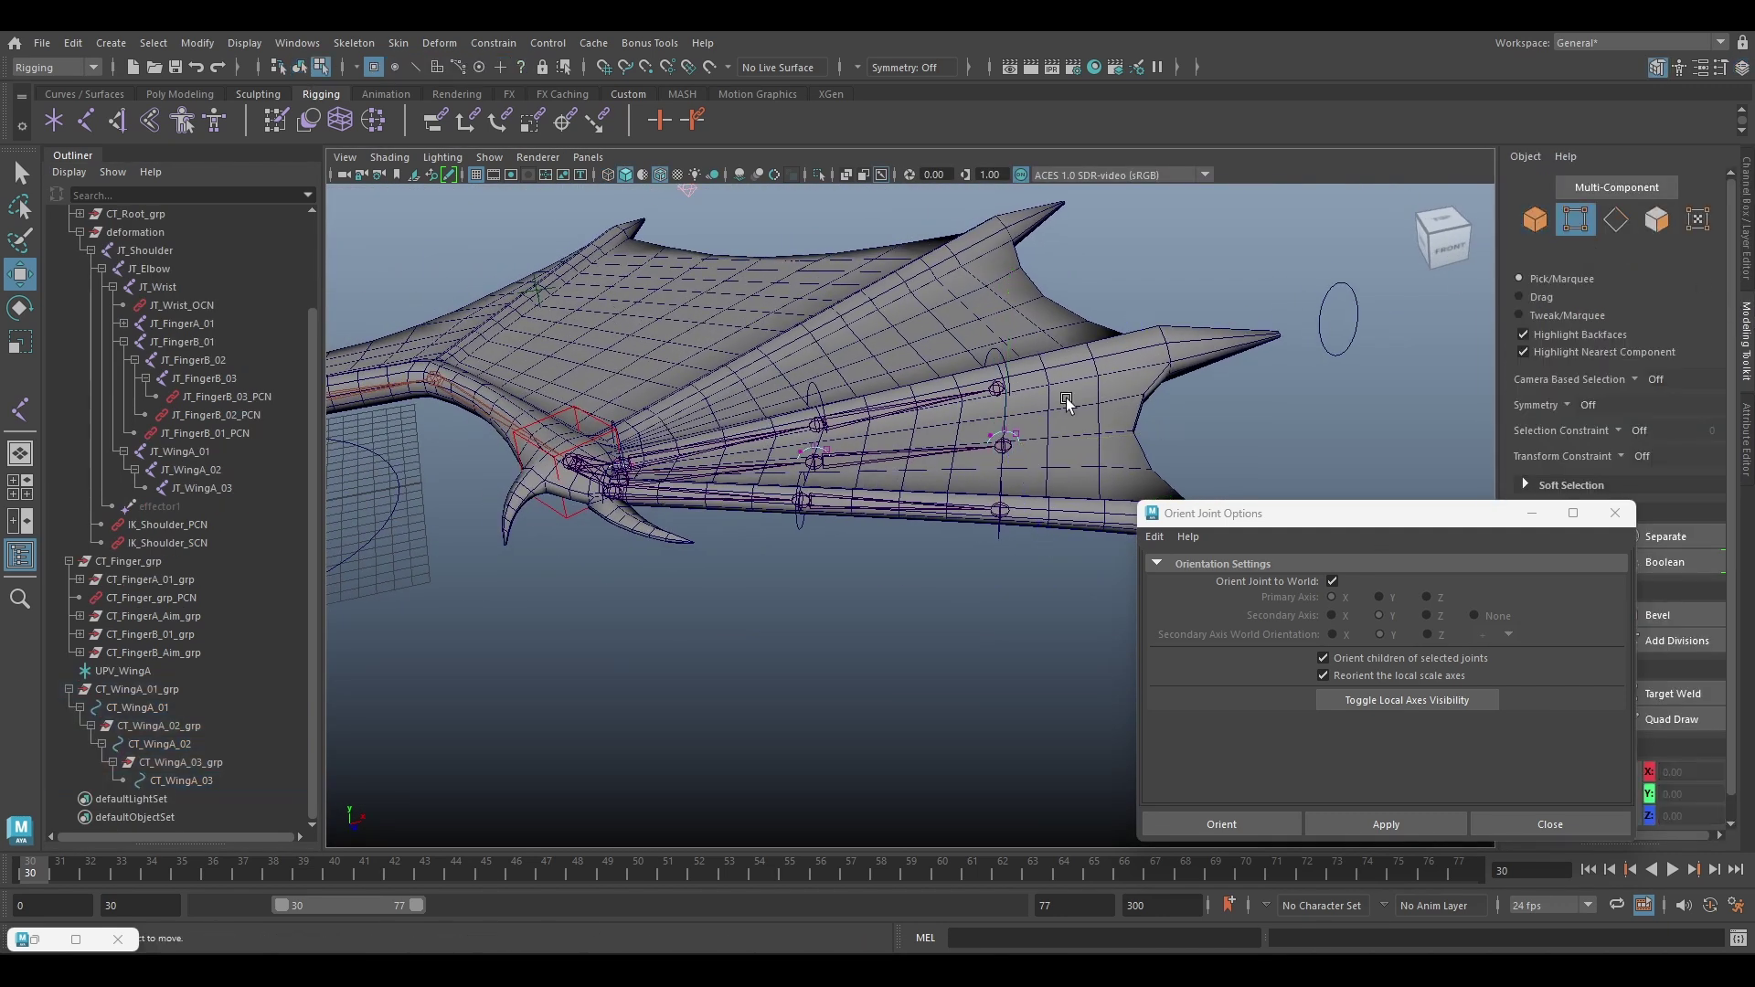
{"action": "left_click_drag", "start_coordinate": [488, 368], "coordinate": [1344, 626]}
{"action": "key", "text": "e"}
{"action": "left_click_drag", "start_coordinate": [901, 499], "coordinate": [777, 544], "text": "alt"}
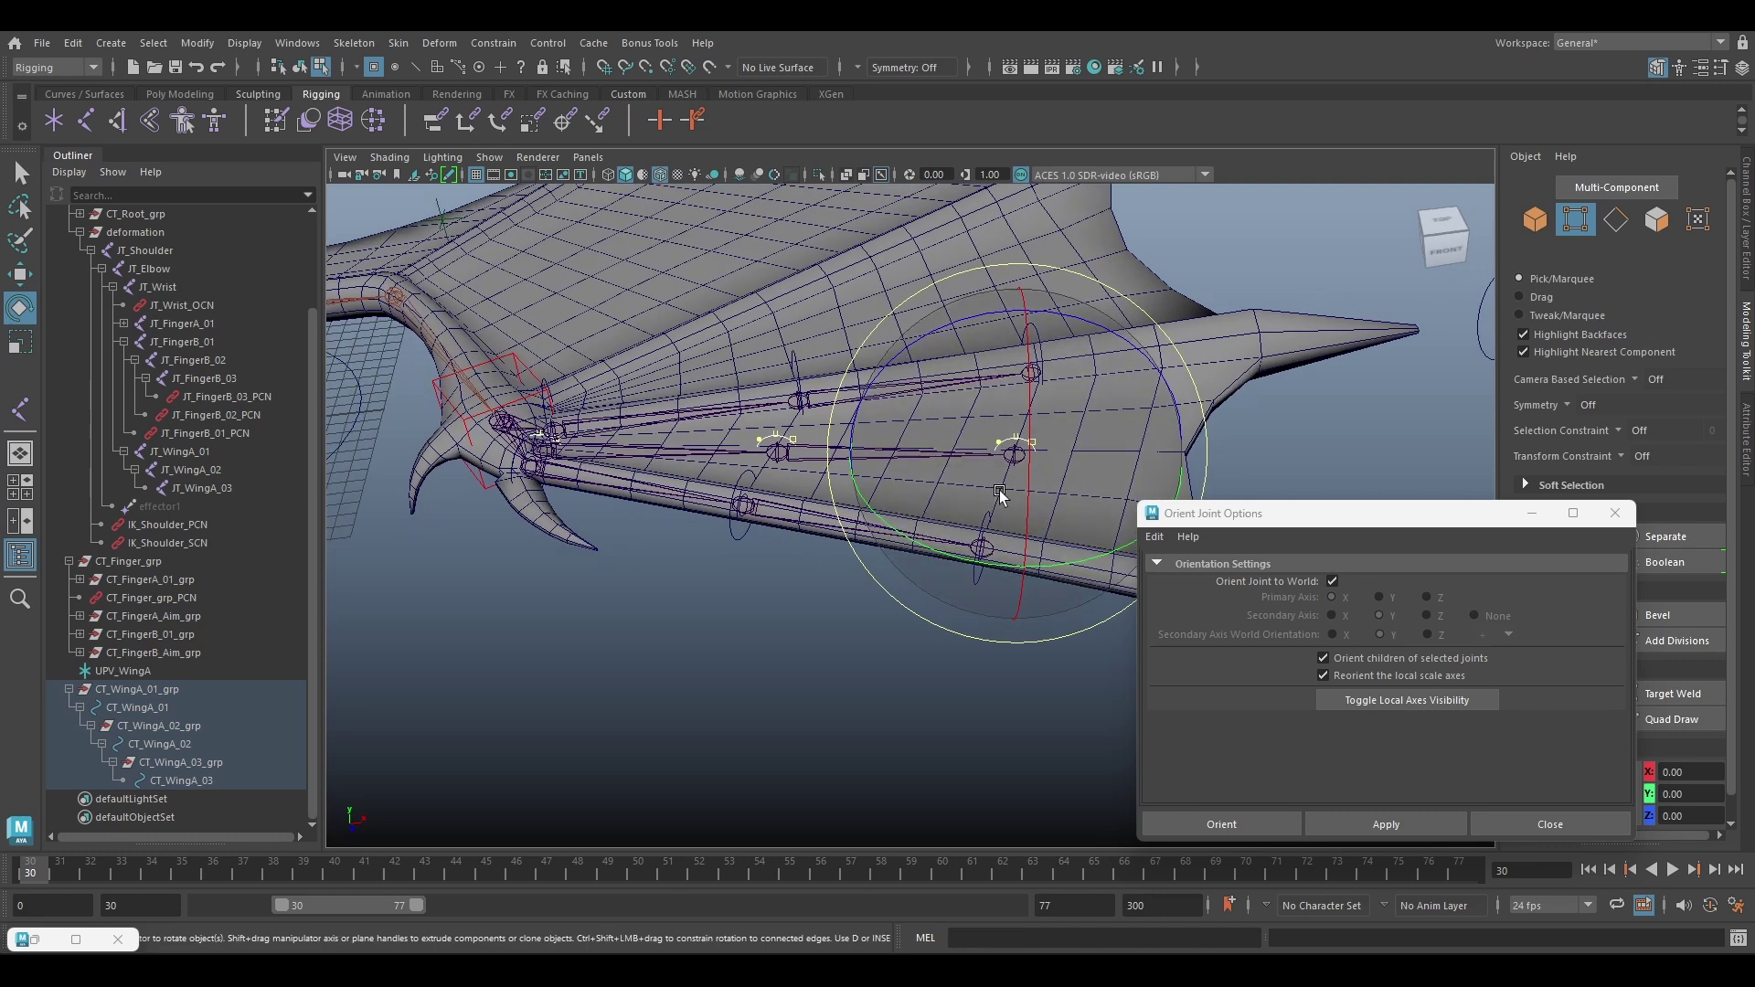
{"action": "key", "text": "r"}
{"action": "left_click_drag", "start_coordinate": [1015, 456], "coordinate": [1114, 457]}
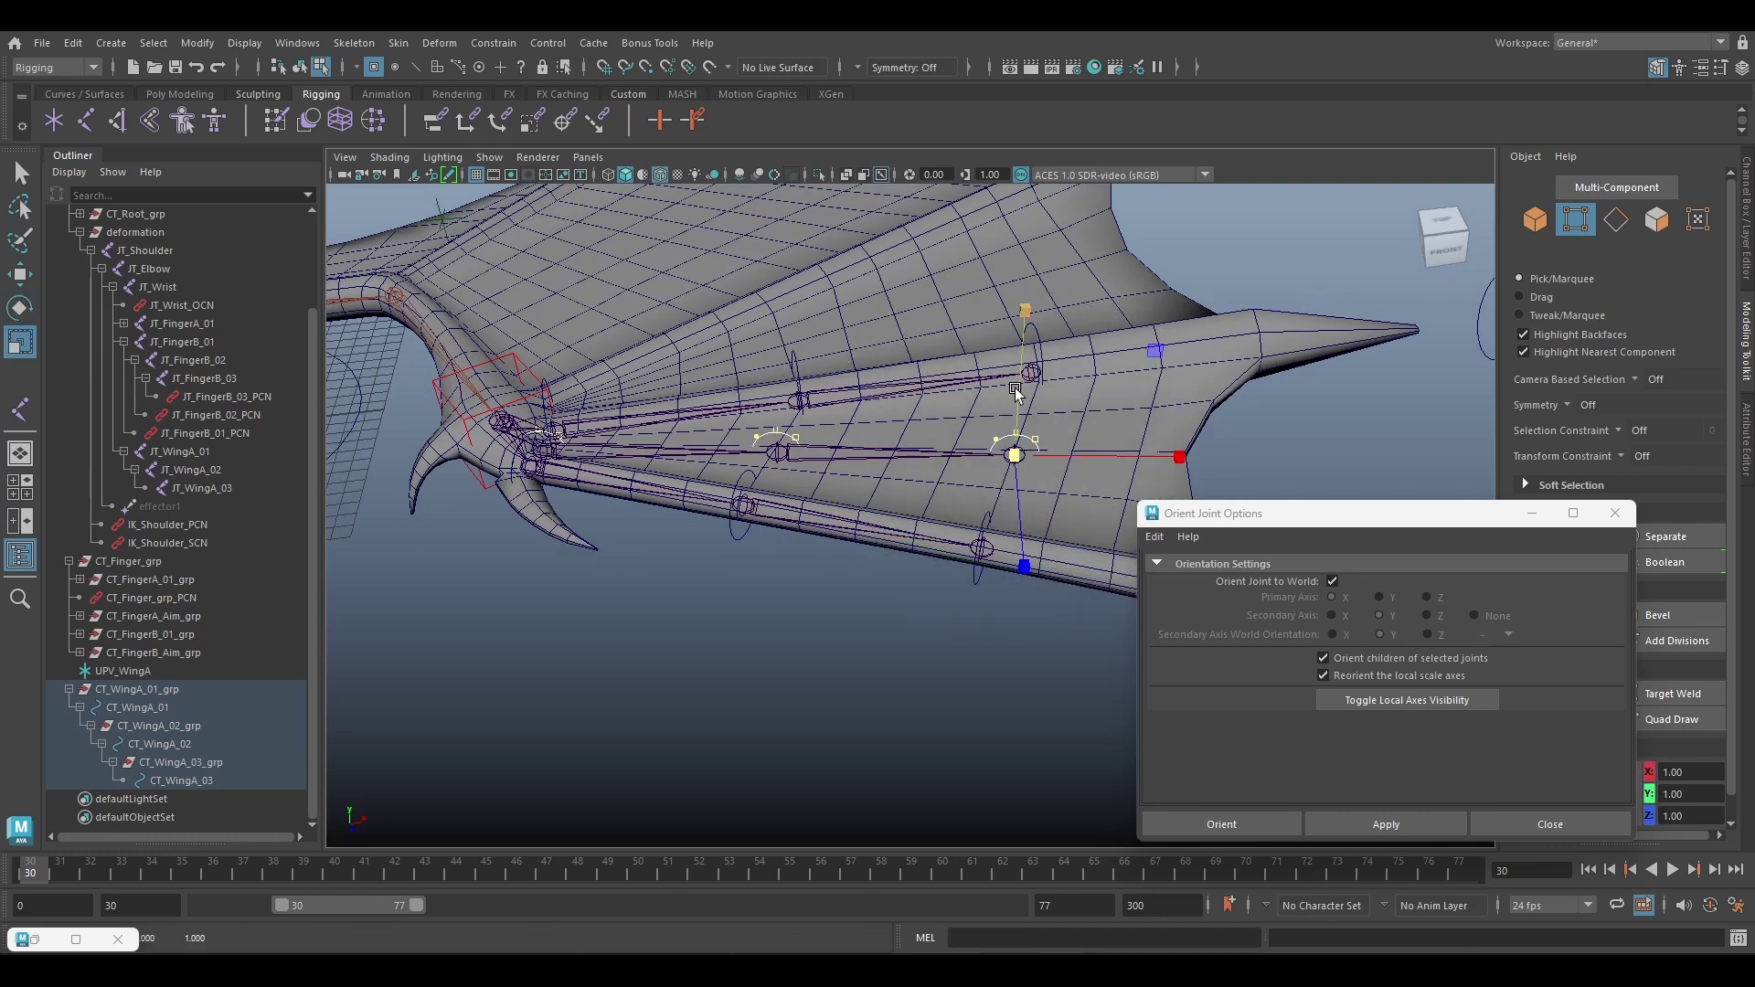
{"action": "left_click_drag", "start_coordinate": [1016, 388], "coordinate": [1028, 323]}
Rotate the control vertices of the three WingA circles to align them with the joint chain, then return to object selection
{"action": "key", "text": "e"}
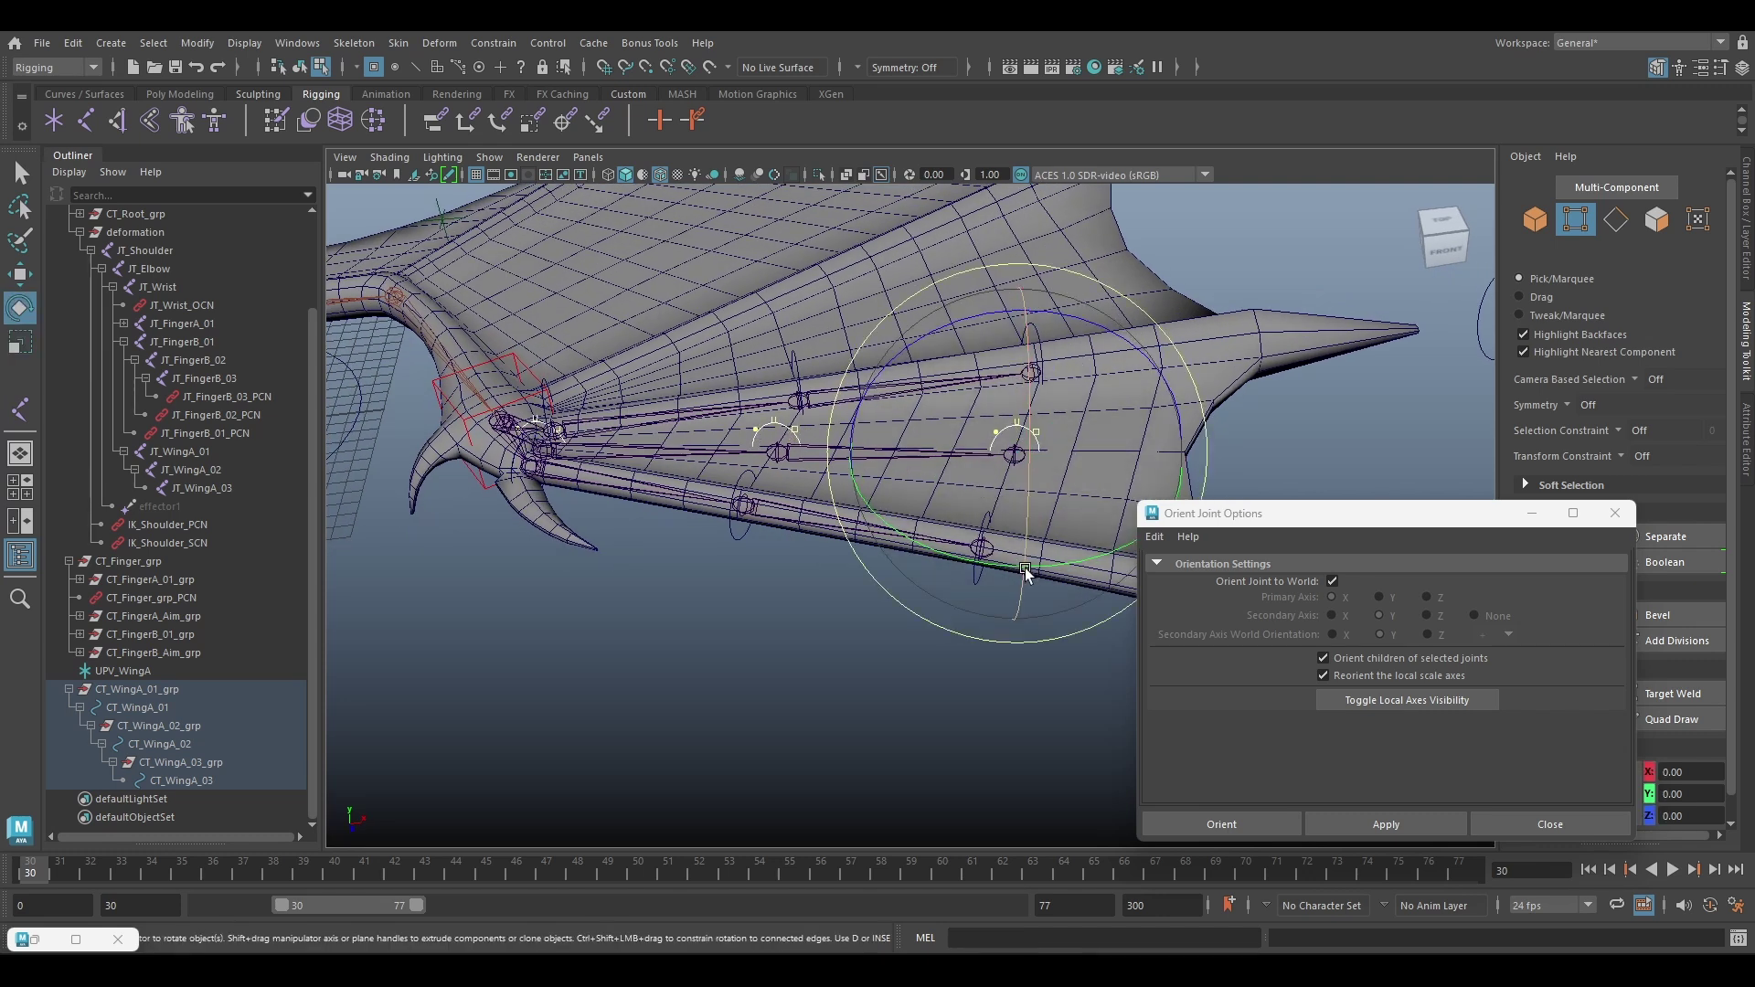
{"action": "left_click_drag", "start_coordinate": [1037, 569], "coordinate": [1131, 541]}
{"action": "left_click_drag", "start_coordinate": [973, 548], "coordinate": [973, 605], "text": "alt"}
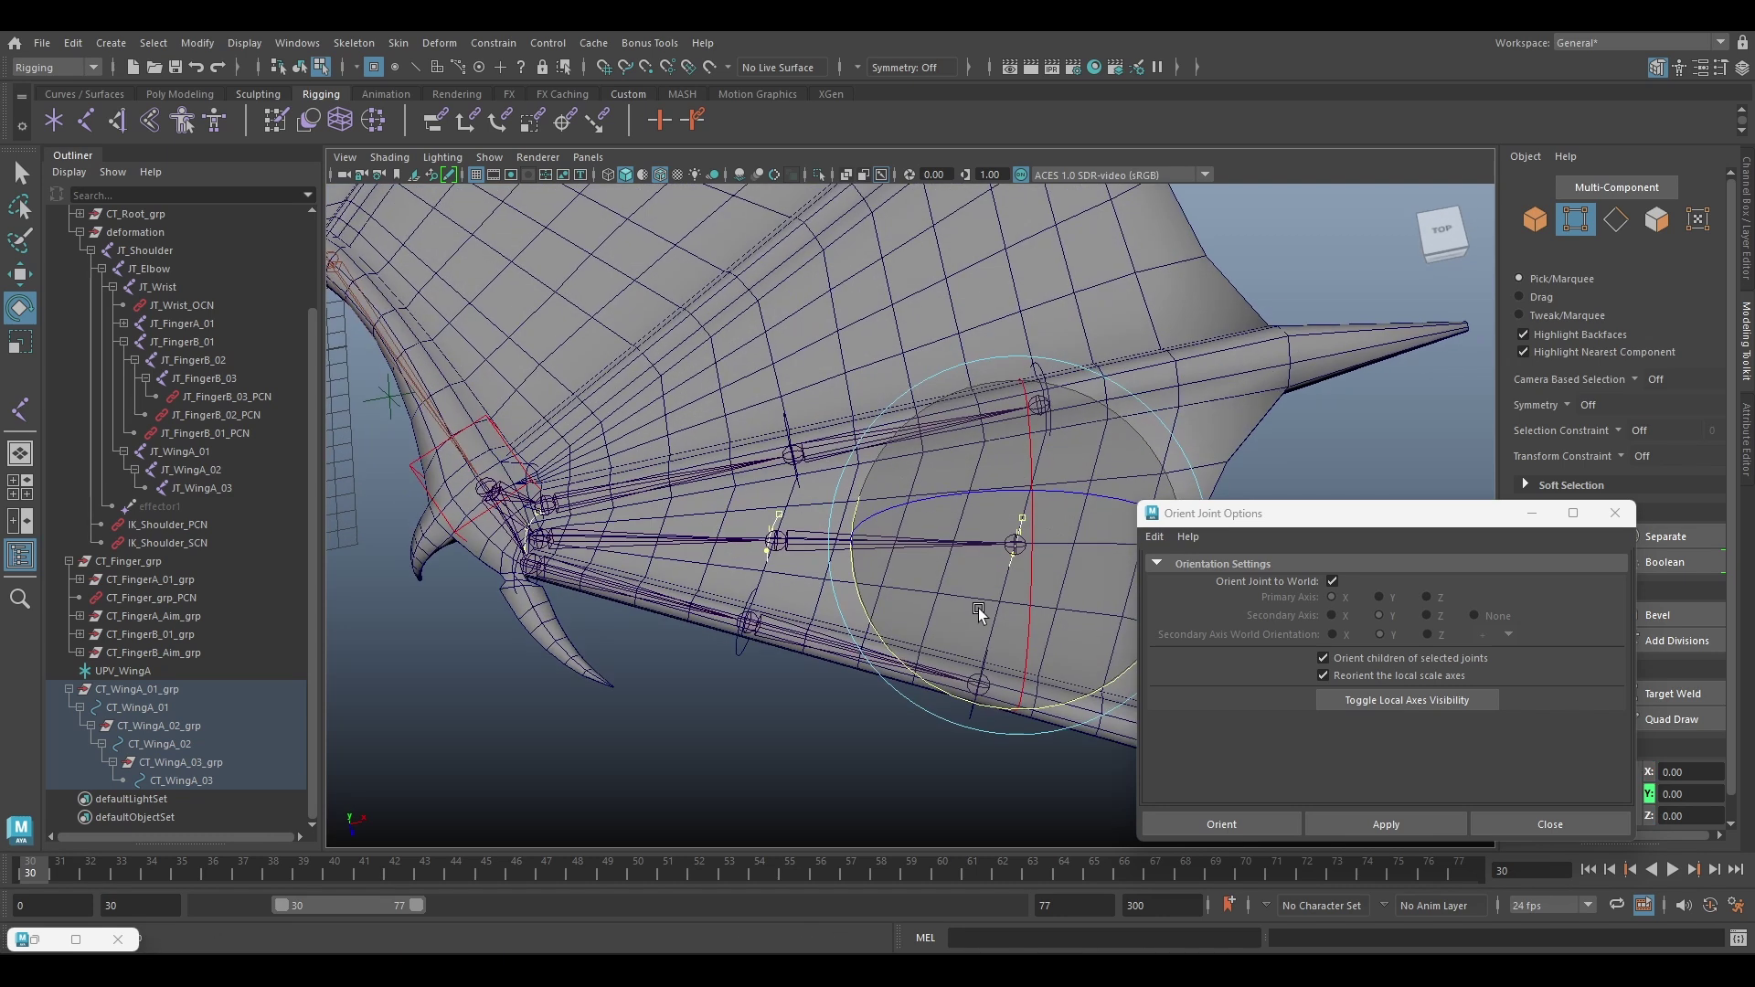
{"action": "left_click_drag", "start_coordinate": [1099, 685], "coordinate": [1109, 686]}
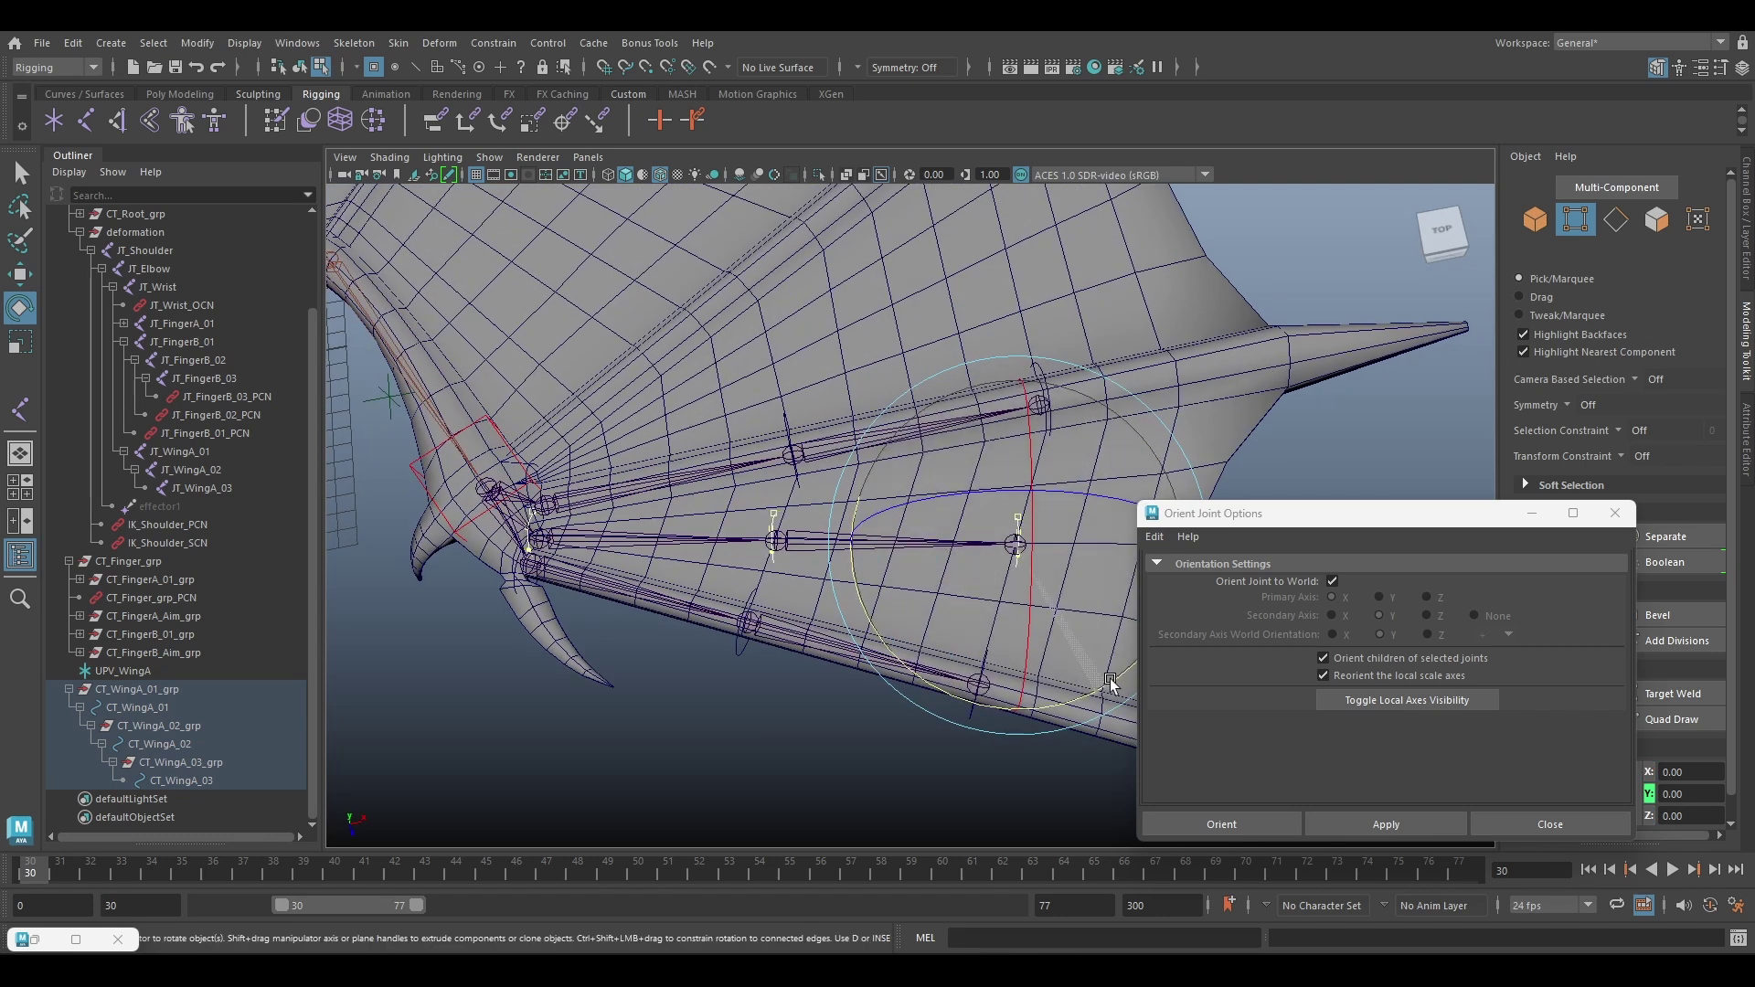
{"action": "left_click", "coordinate": [1534, 219]}
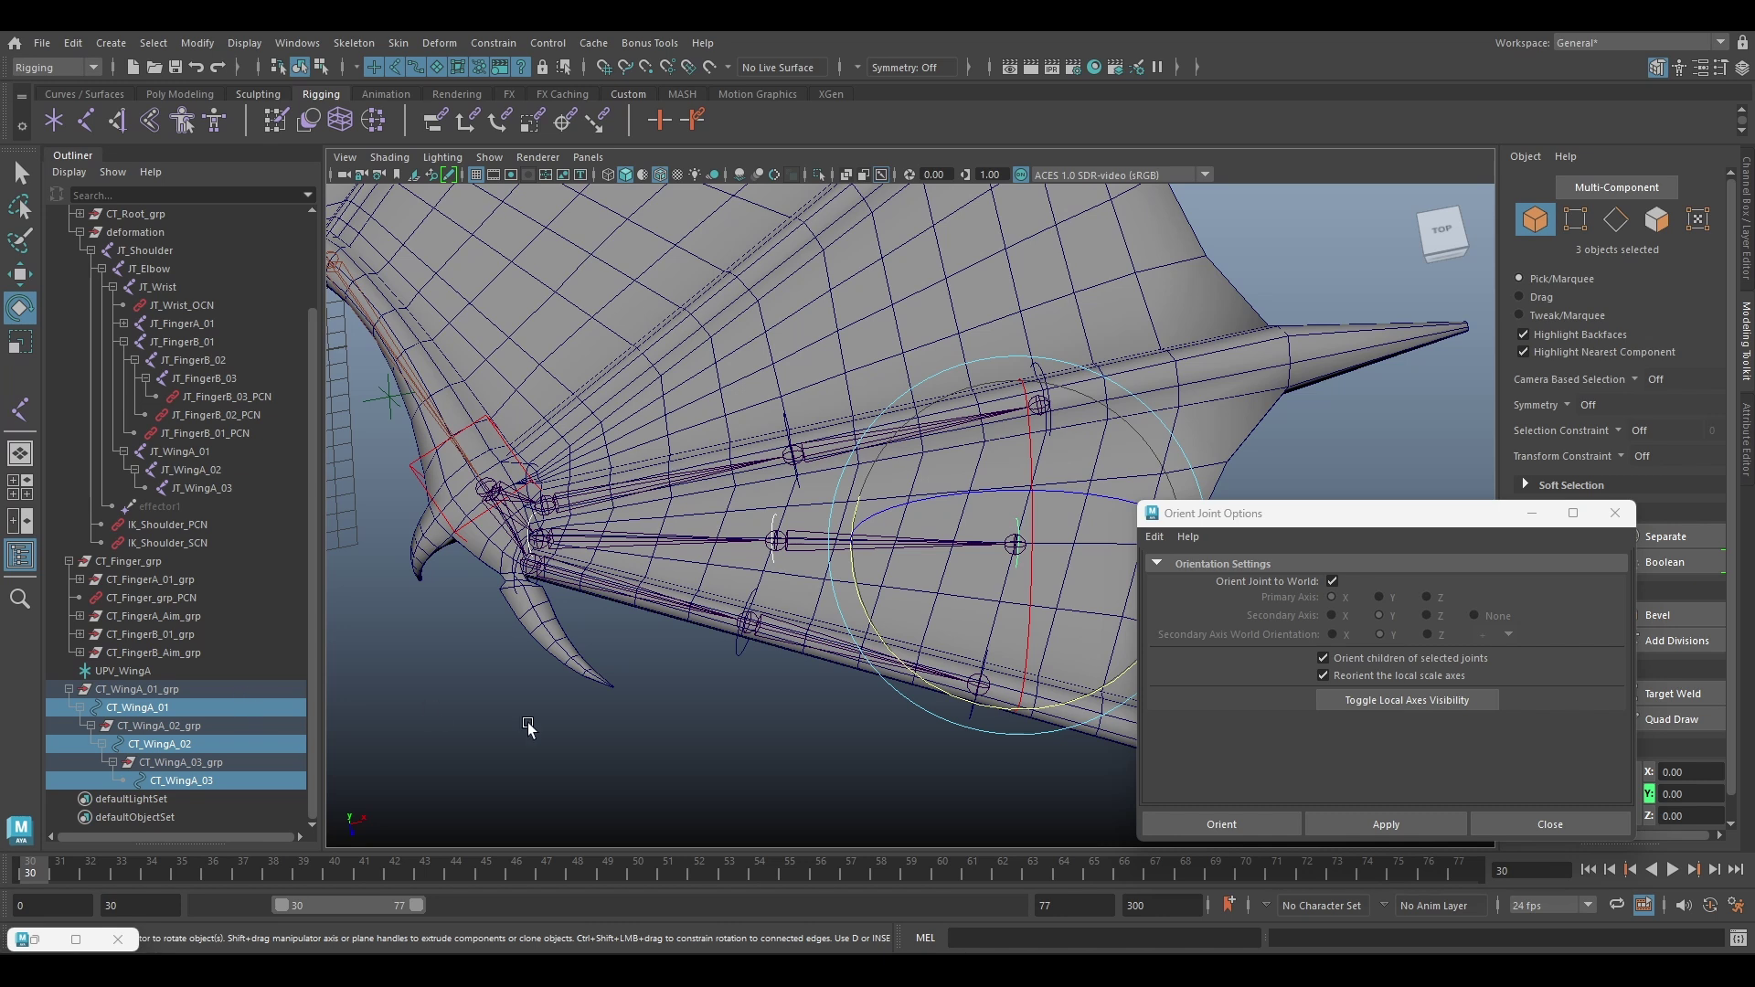
Load JT_WingA_01, JT_WingA_02 and JT_WingA_03 as the target objects in the Rig Tool
{"action": "left_click", "coordinate": [538, 710]}
{"action": "left_click", "coordinate": [589, 541]}
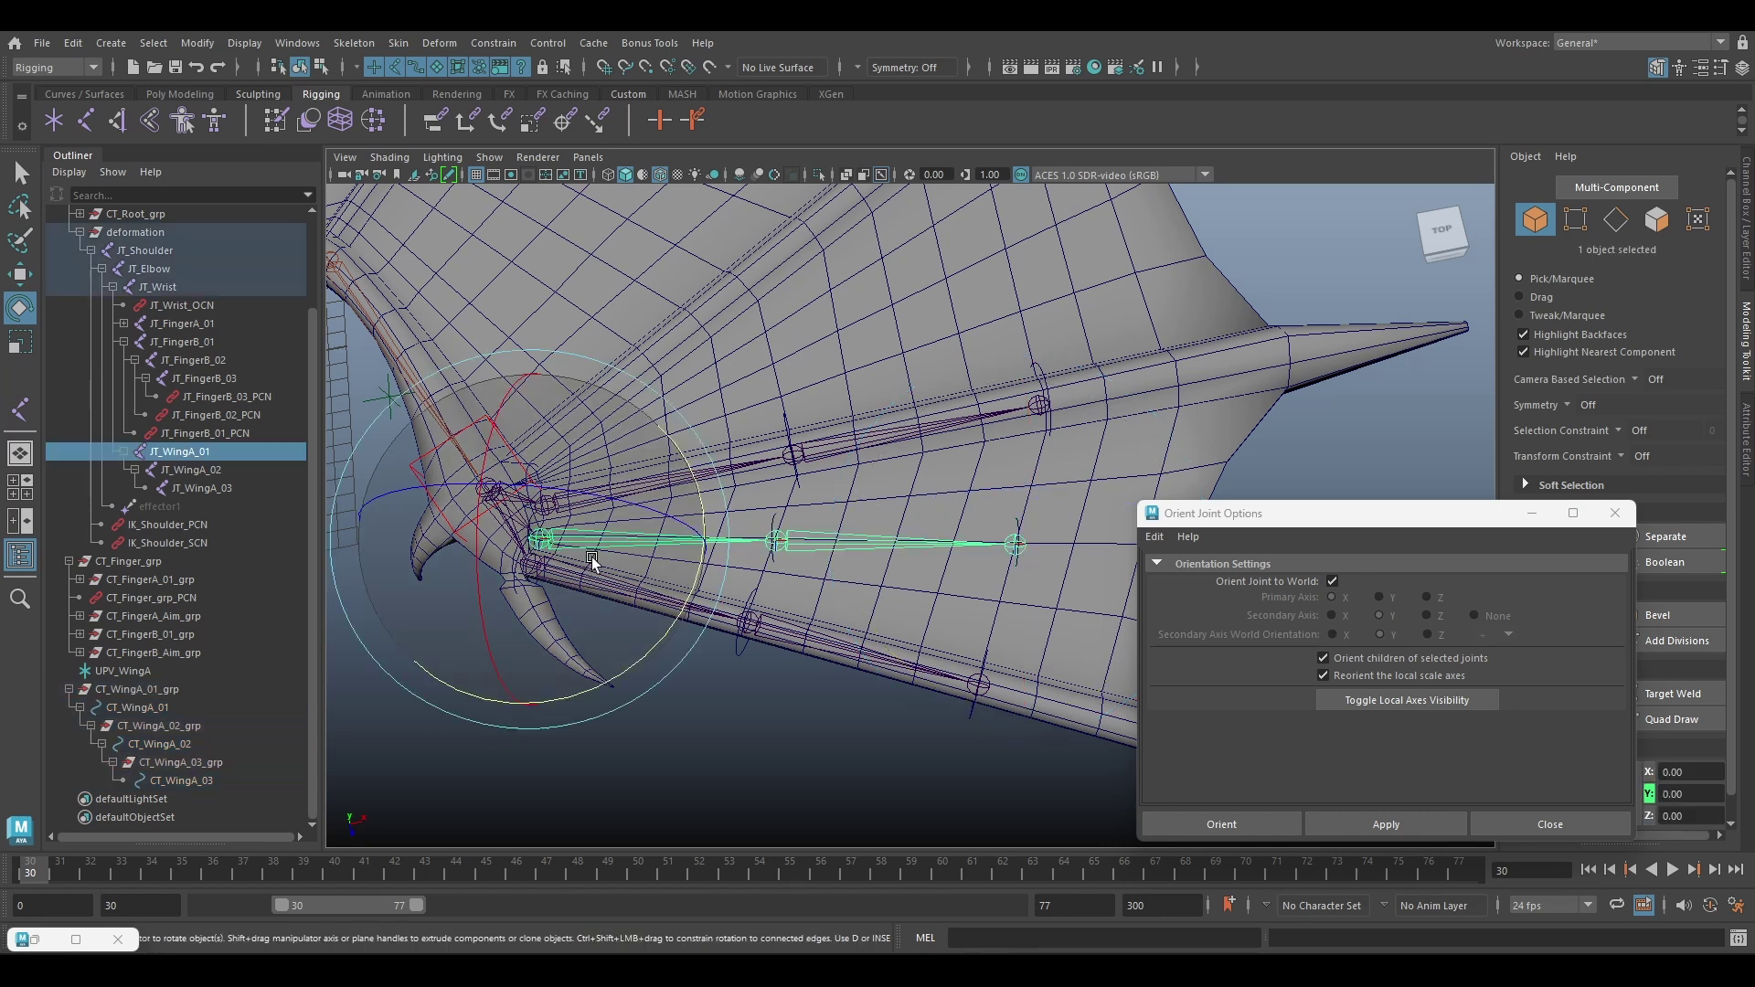
{"action": "key", "text": "q"}
{"action": "left_click", "coordinate": [1022, 550], "text": "shift"}
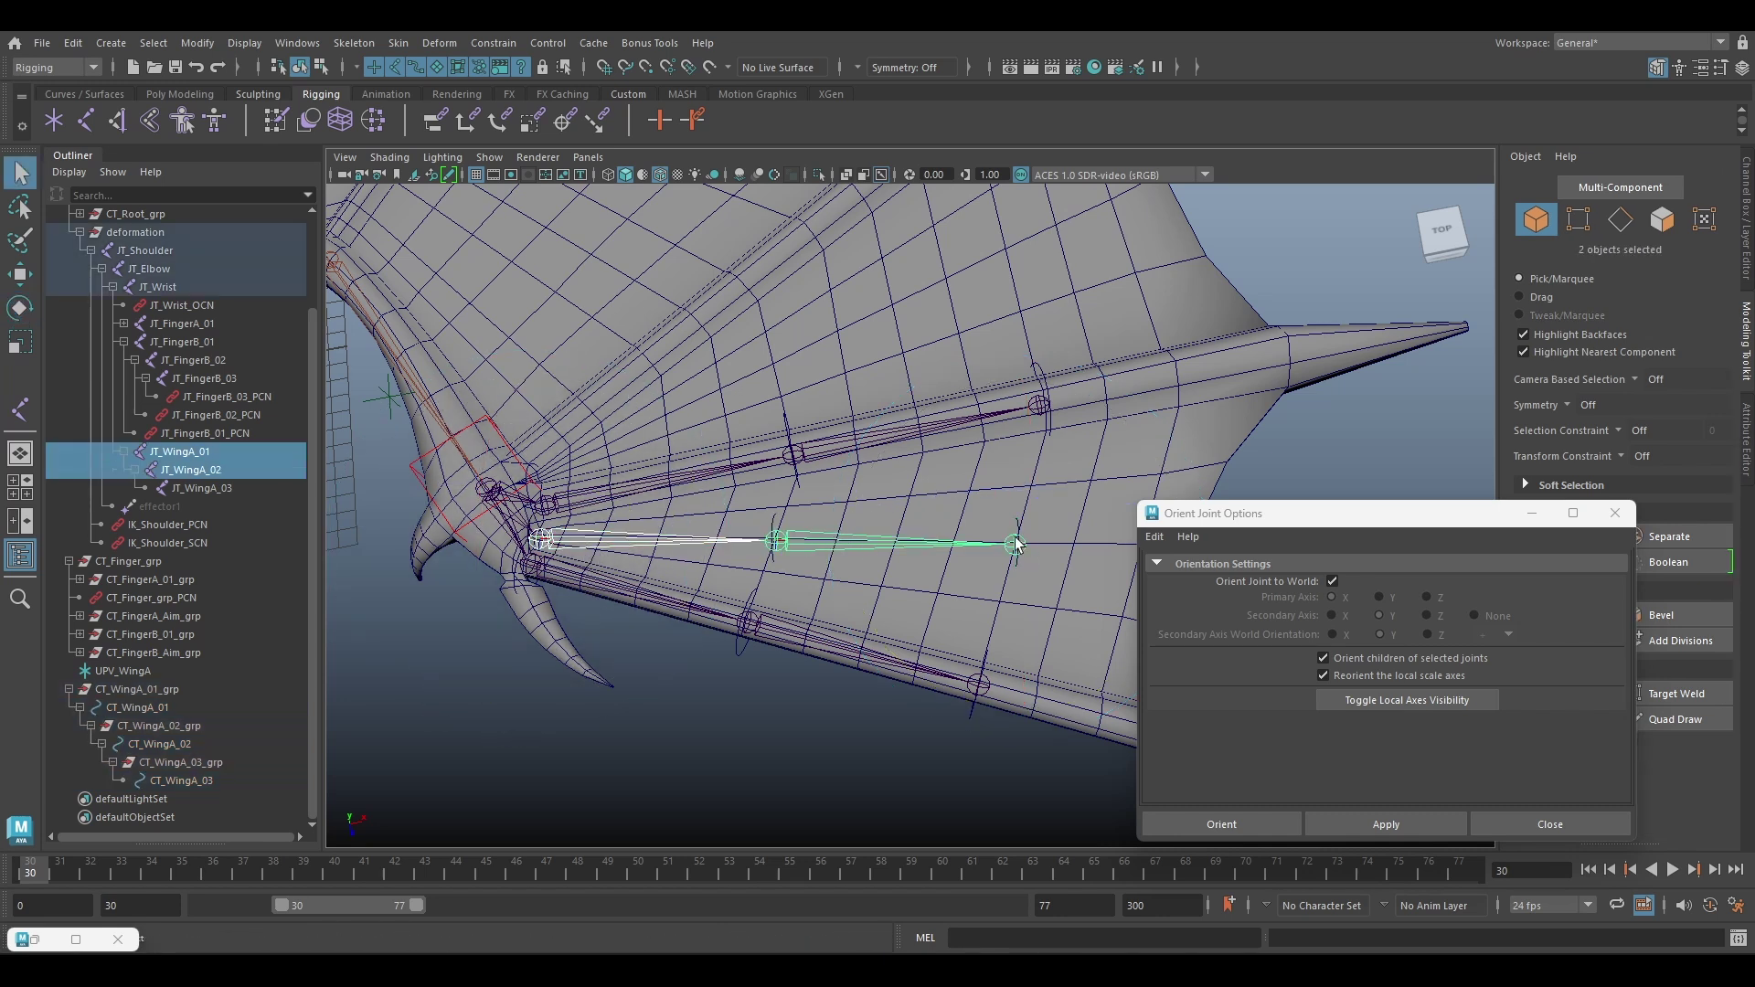
{"action": "left_click", "coordinate": [1014, 546], "text": "shift"}
{"action": "left_click", "coordinate": [48, 946]}
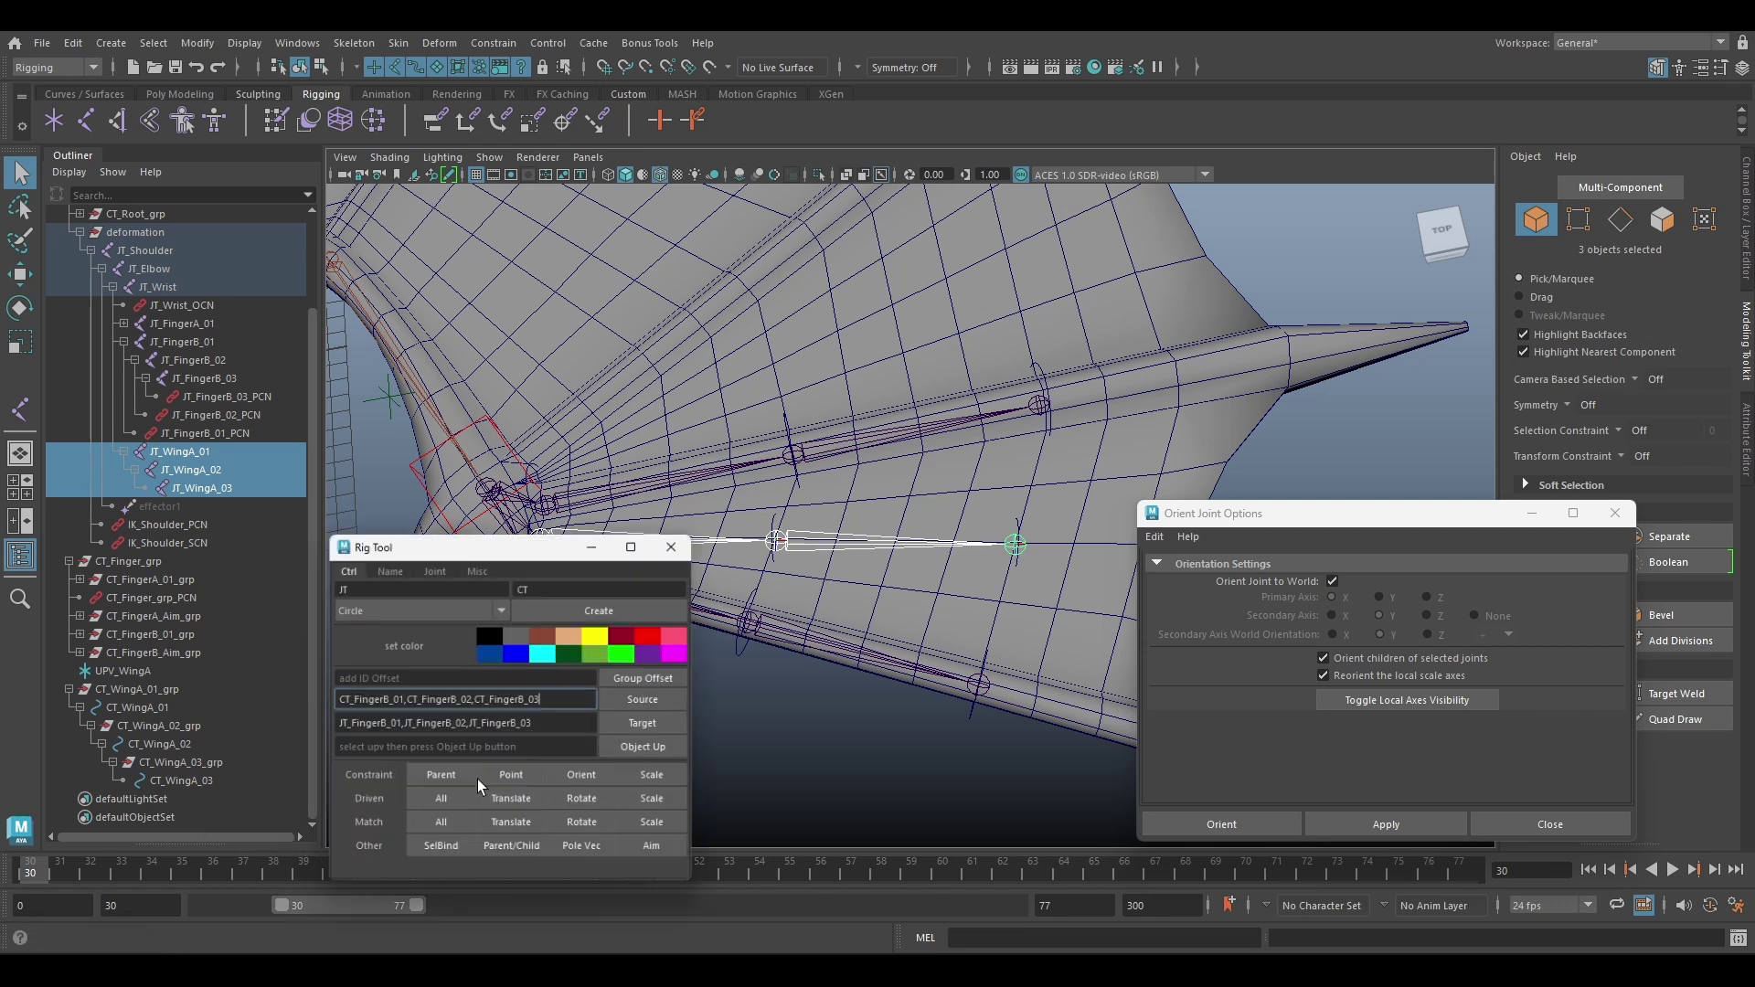
{"action": "left_click", "coordinate": [670, 715]}
Load CT_WingA_01, CT_WingA_02 and CT_WingA_03 as the sources and parent-constrain the WingA joints to them
{"action": "left_click", "coordinate": [179, 709]}
{"action": "left_click", "coordinate": [182, 744], "text": "ctrl"}
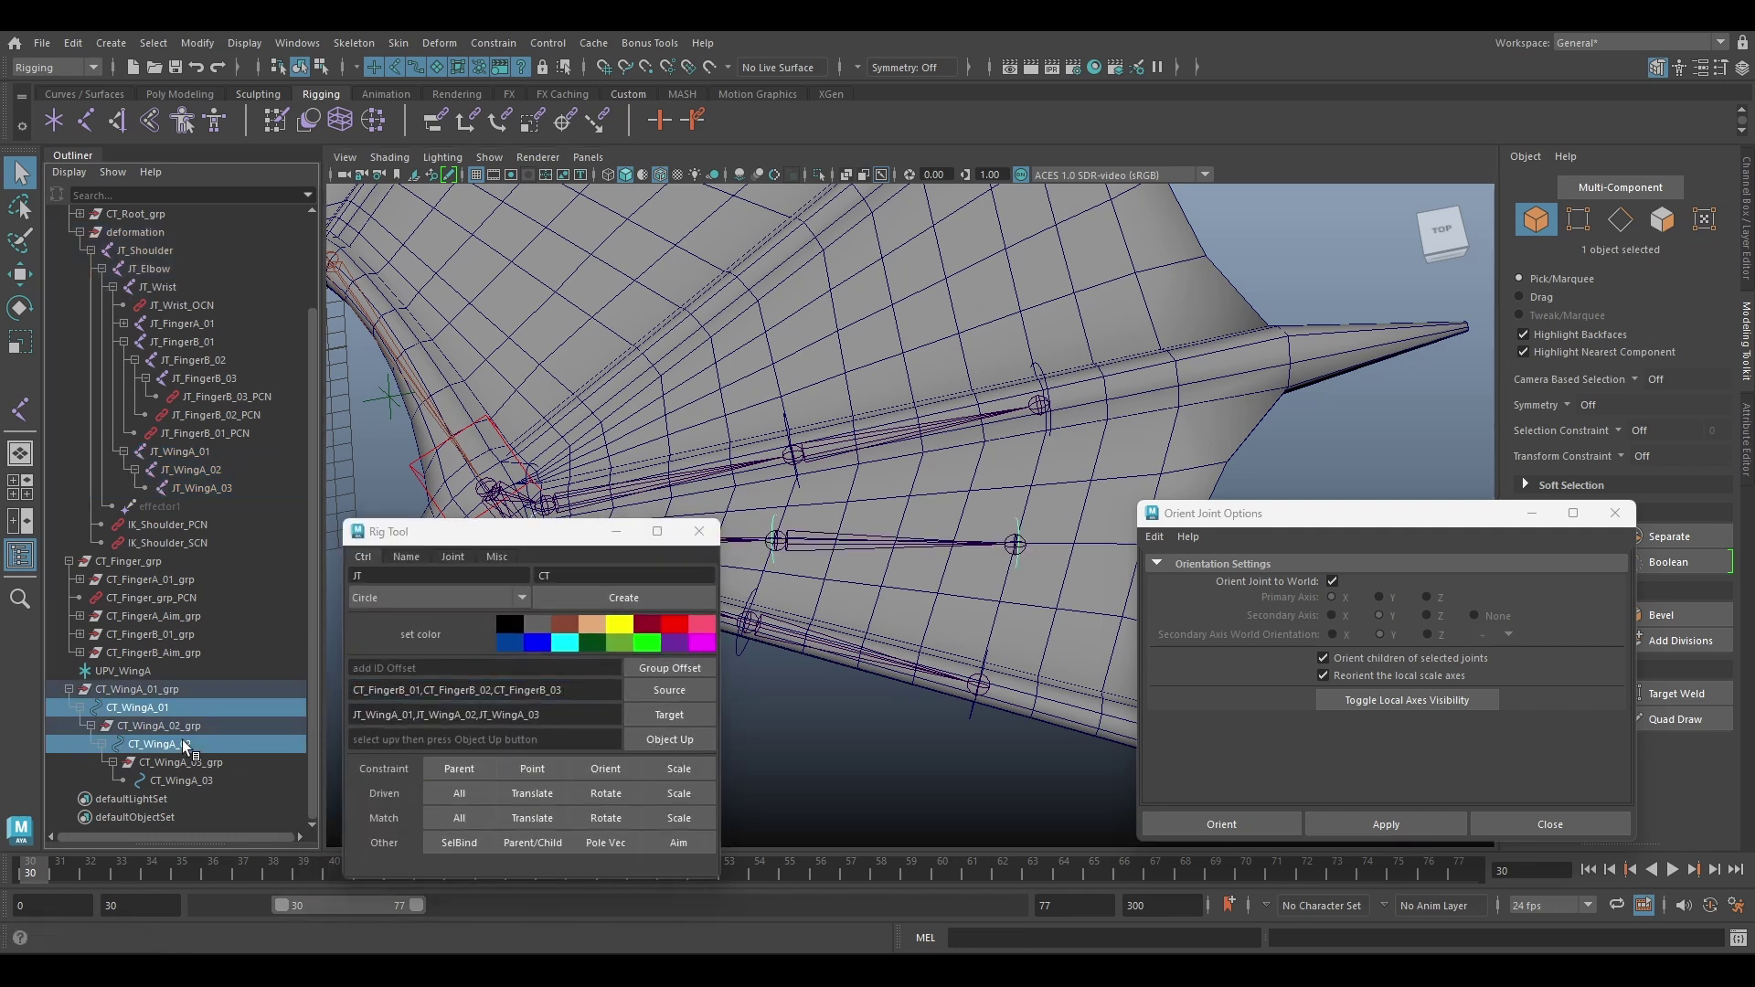
{"action": "left_click", "coordinate": [187, 781], "text": "ctrl"}
{"action": "left_click", "coordinate": [669, 686]}
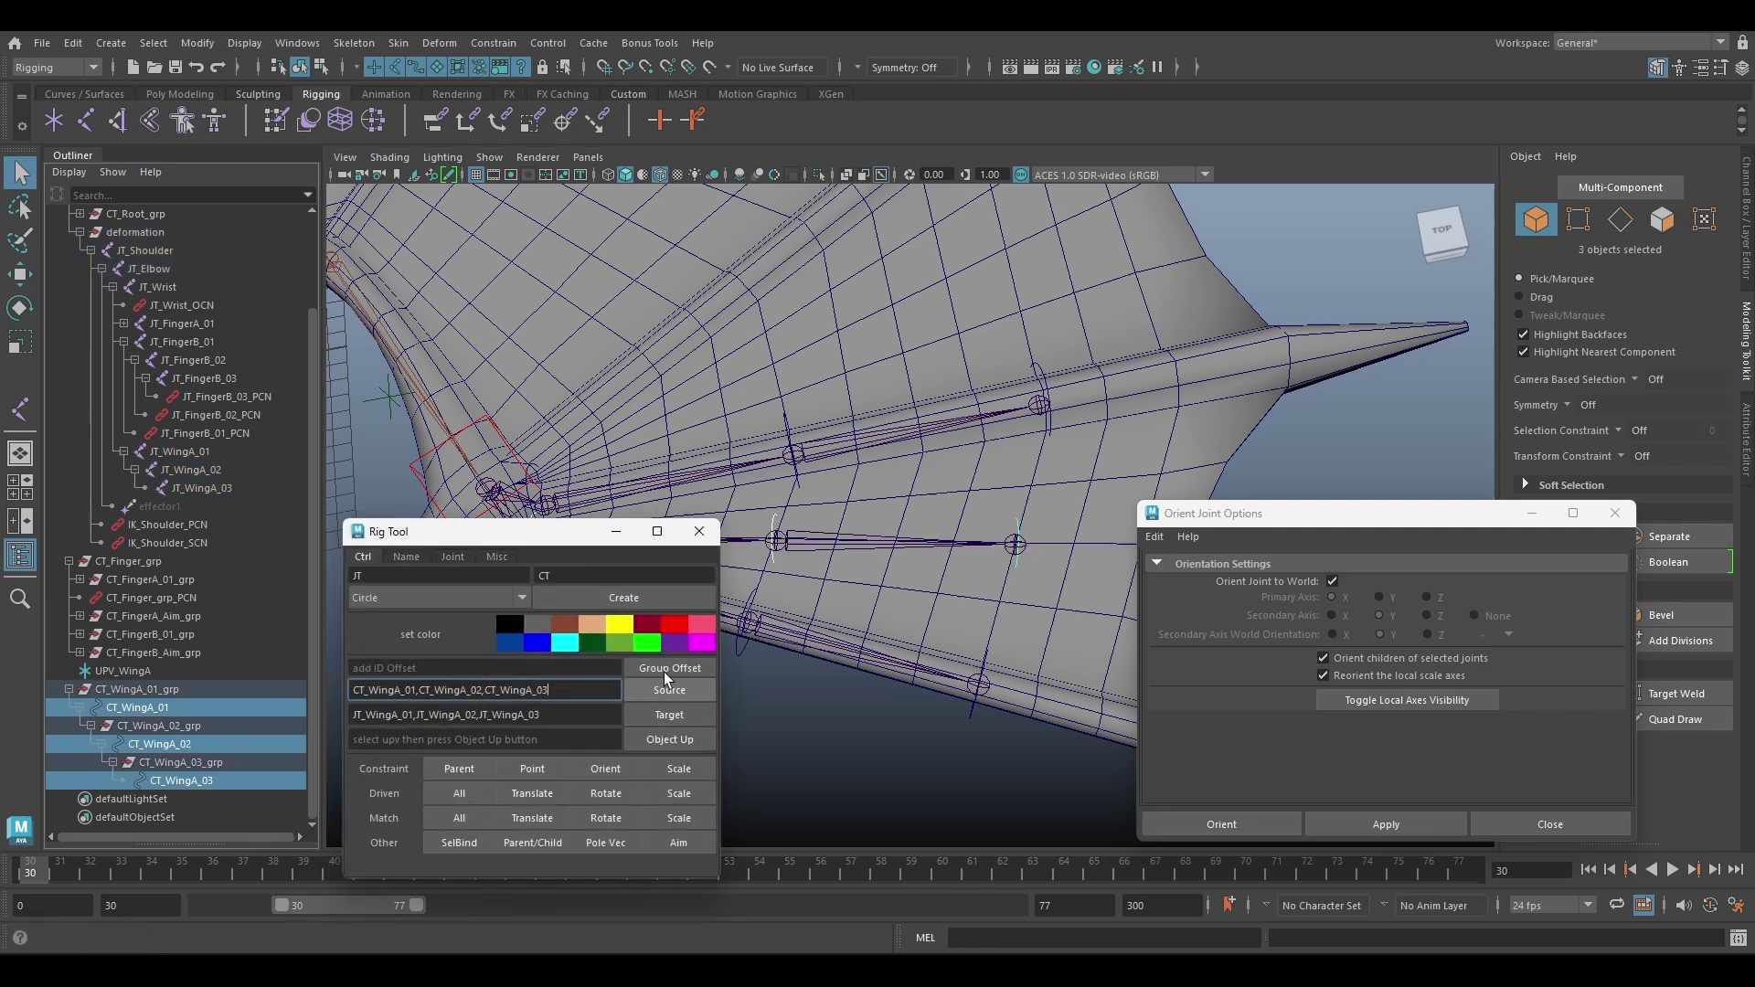
{"action": "left_click", "coordinate": [459, 769]}
{"action": "left_click", "coordinate": [616, 532]}
Test-rotate the three WingA controls together to check how the membrane joints follow, and undo the rotation
{"action": "left_click_drag", "start_coordinate": [562, 595], "coordinate": [594, 535], "text": "alt"}
{"action": "key", "text": "e"}
{"action": "left_click_drag", "start_coordinate": [908, 447], "coordinate": [791, 500]}
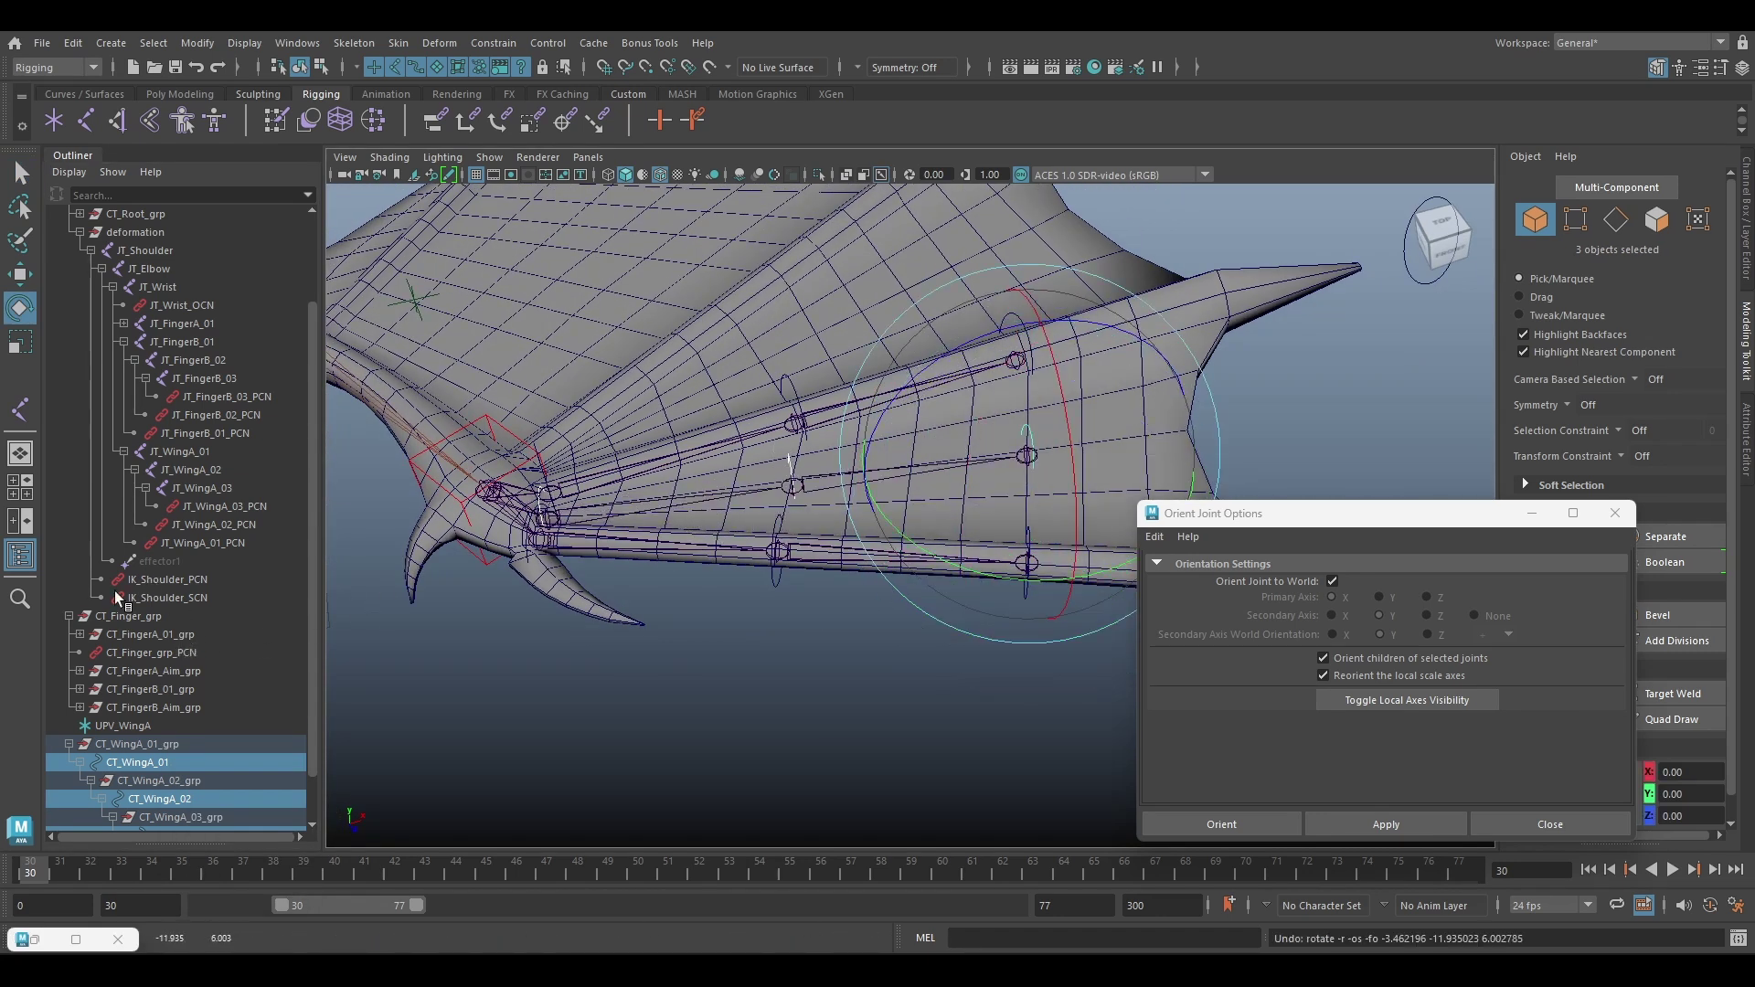
Parent CT_WingA_01_grp under CT_Finger_grp in the scene hierarchy
{"action": "left_click", "coordinate": [80, 232]}
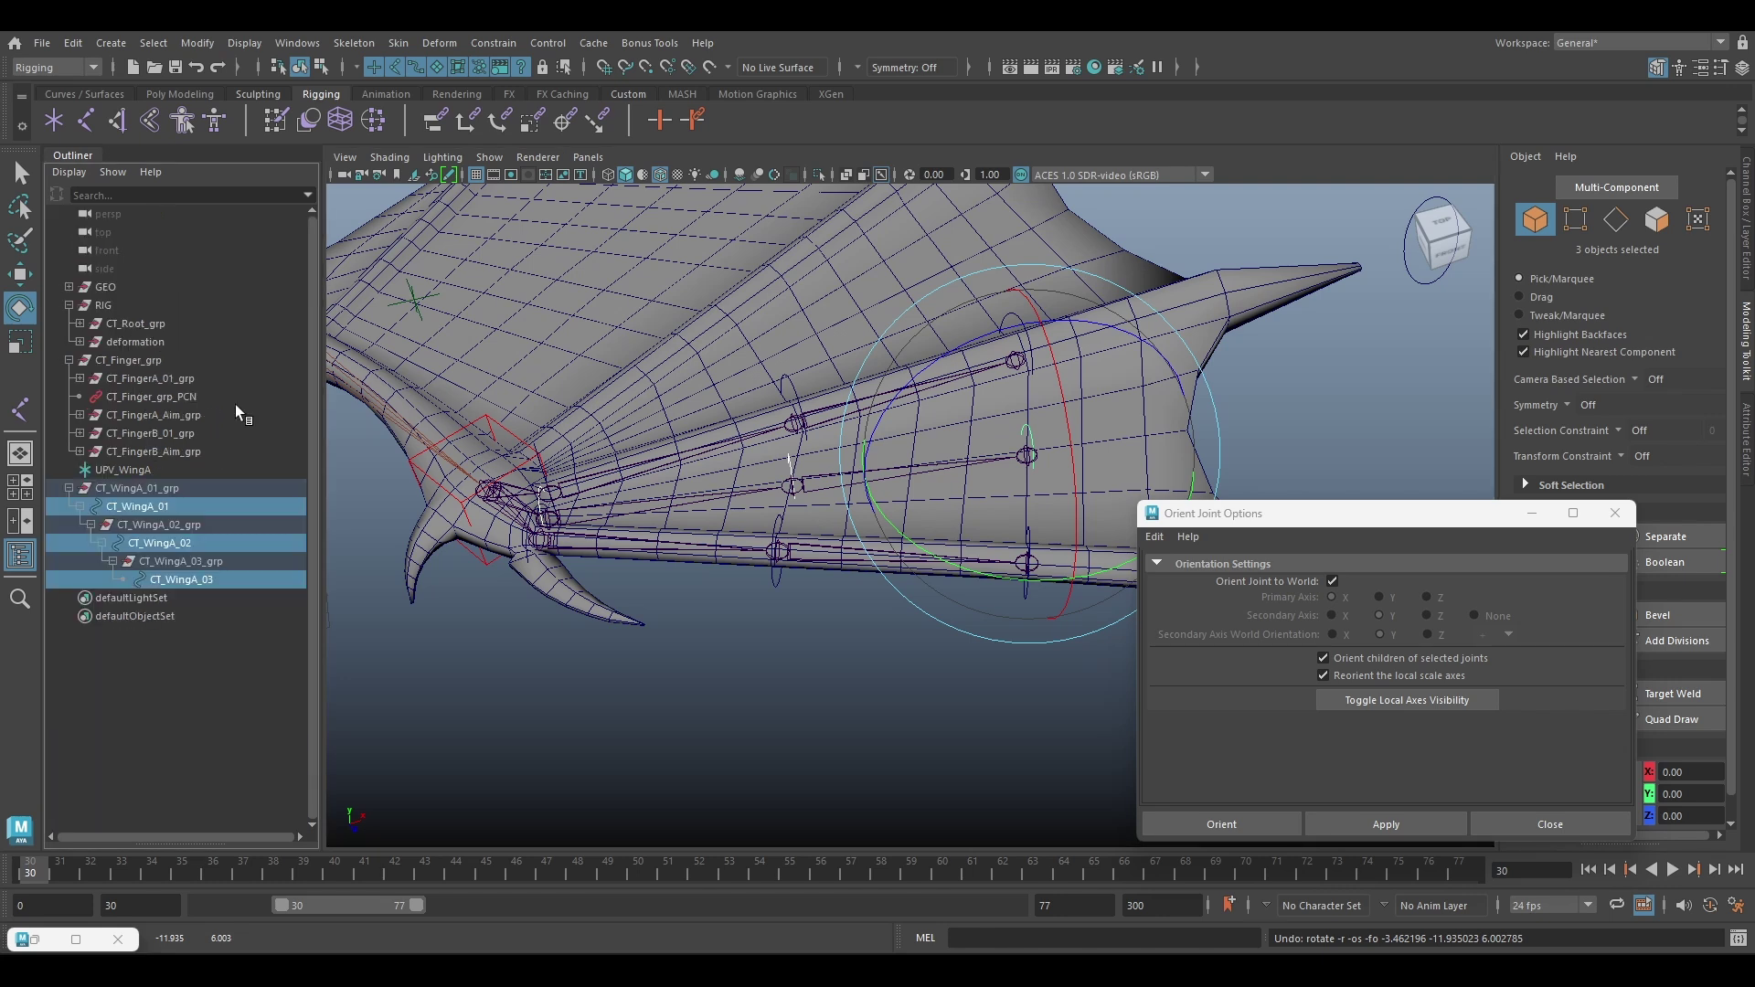
{"action": "left_click", "coordinate": [70, 484]}
{"action": "left_click", "coordinate": [128, 489]}
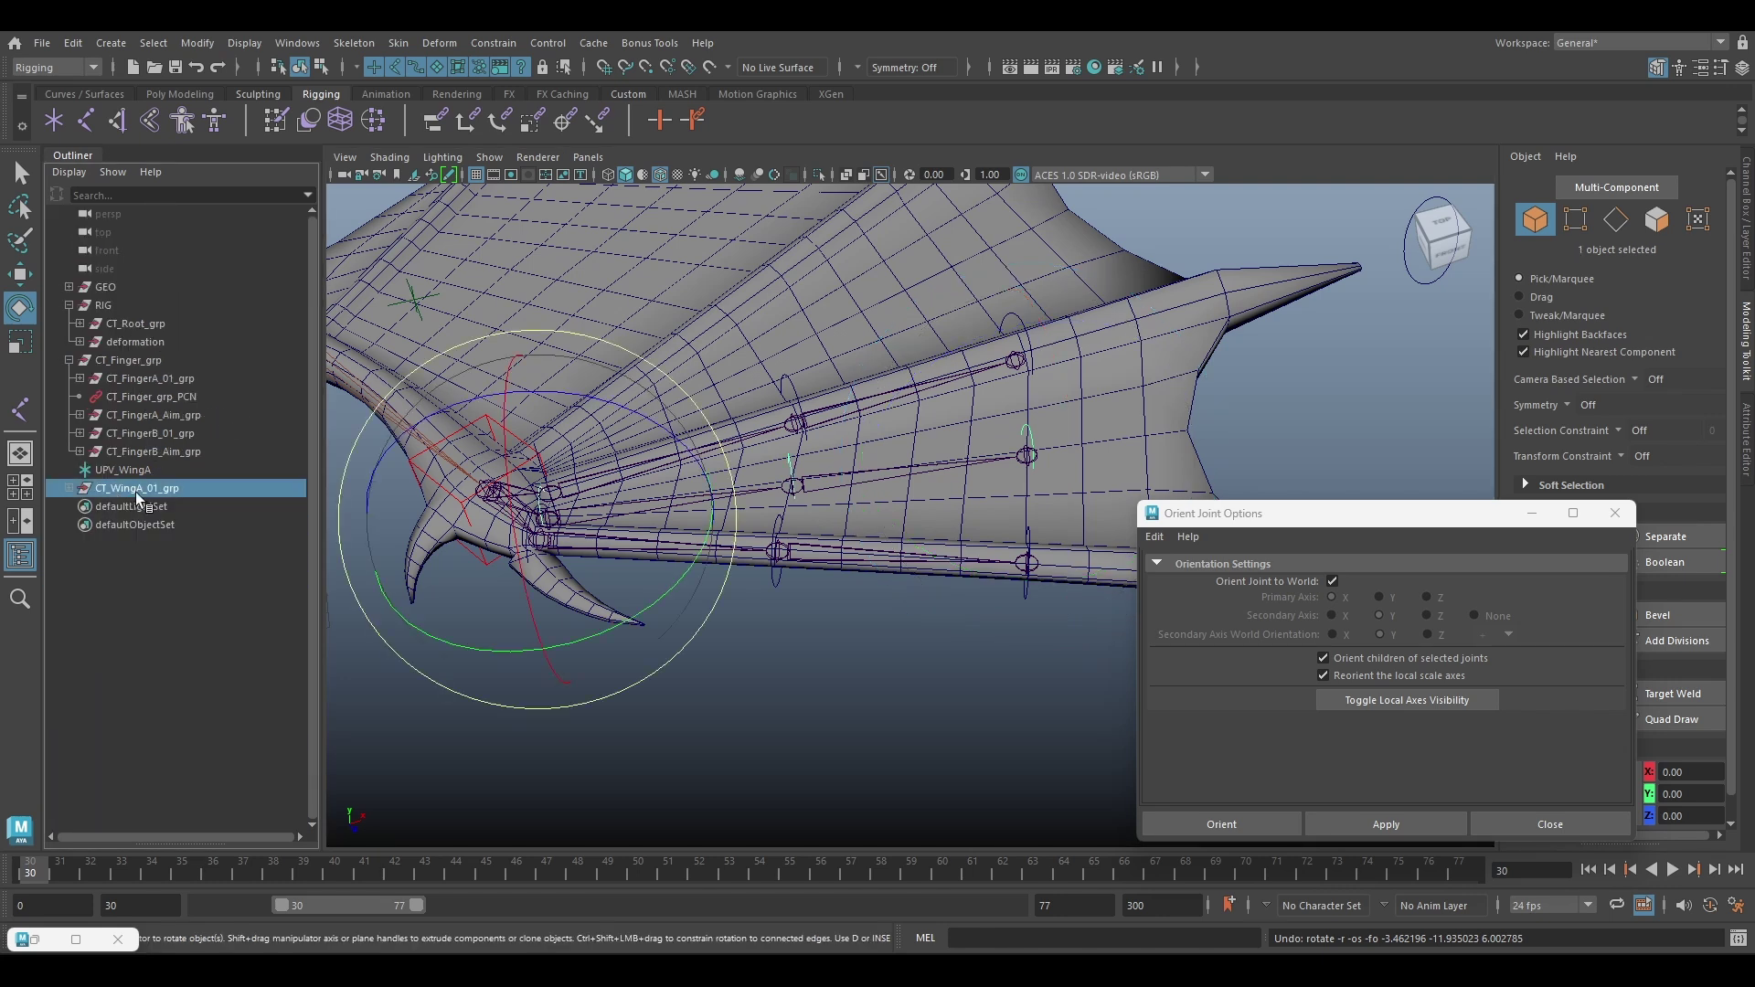
{"action": "middle_click_drag", "start_coordinate": [162, 354], "coordinate": [161, 362]}
{"action": "left_click", "coordinate": [151, 361]}
{"action": "key", "text": "f"}
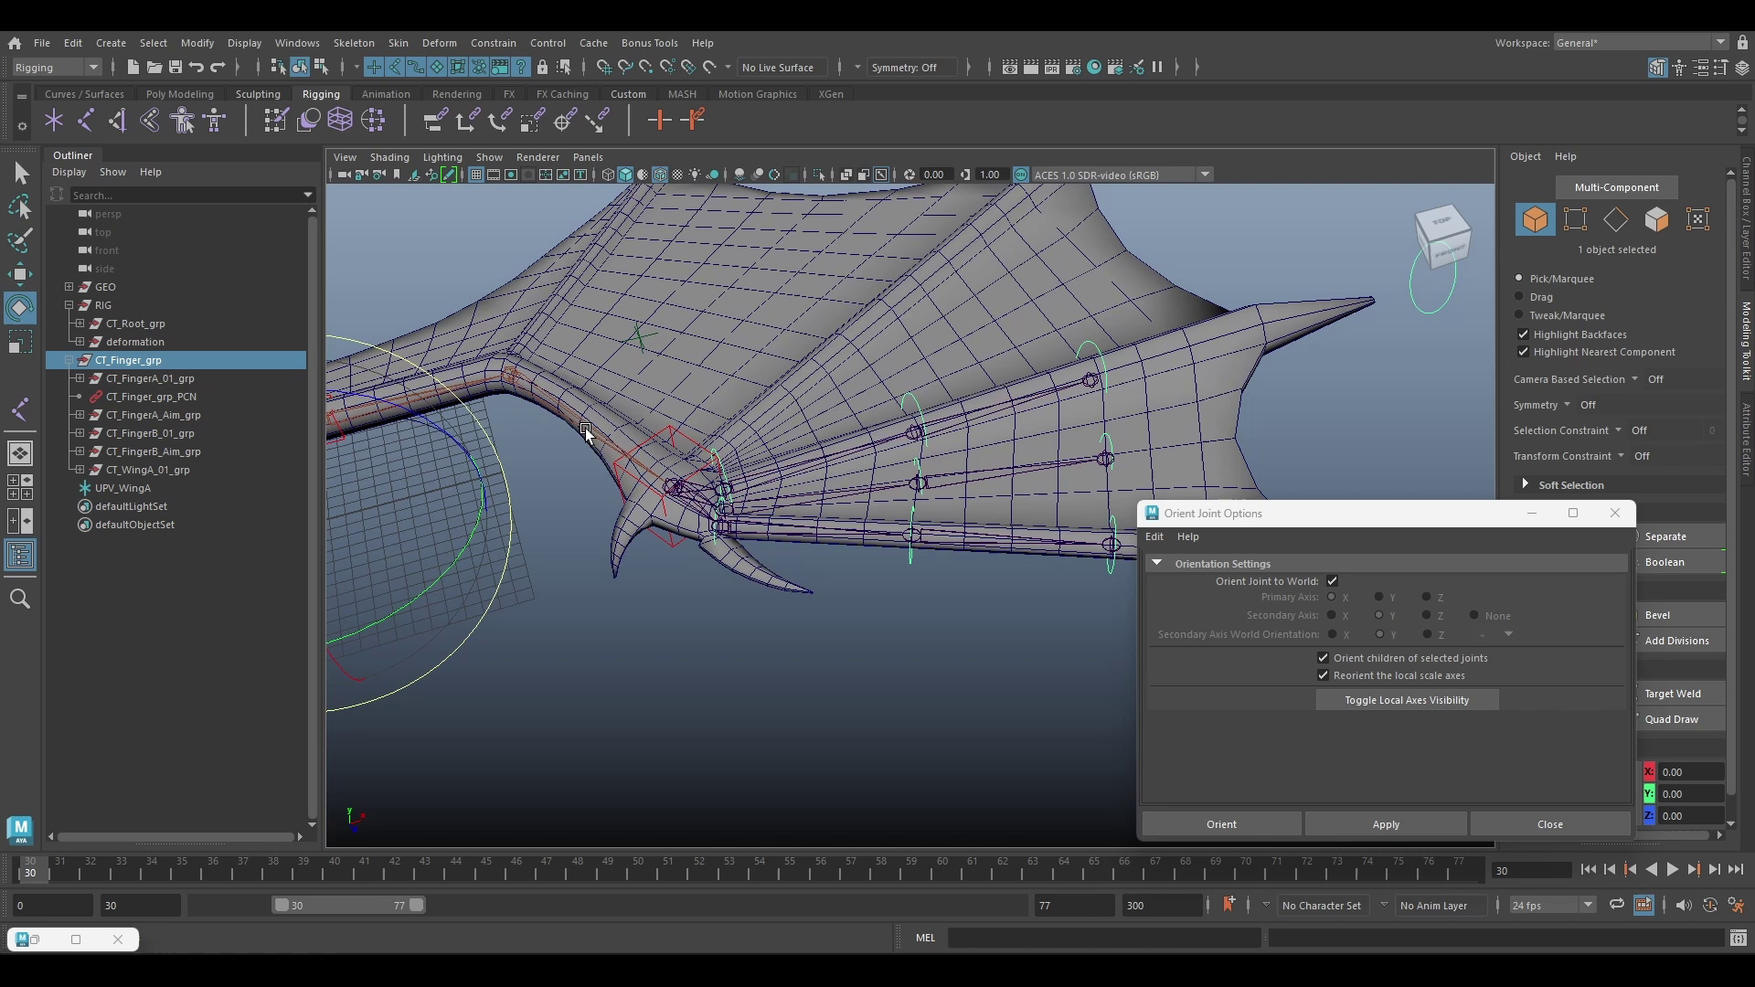
Test-move the wrist control to check that the finger and WingA controls follow, undo the move, and return to object selection
{"action": "left_click", "coordinate": [667, 430]}
{"action": "key", "text": "w"}
{"action": "left_click_drag", "start_coordinate": [678, 478], "coordinate": [650, 408]}
{"action": "key", "text": "ctrl+z"}
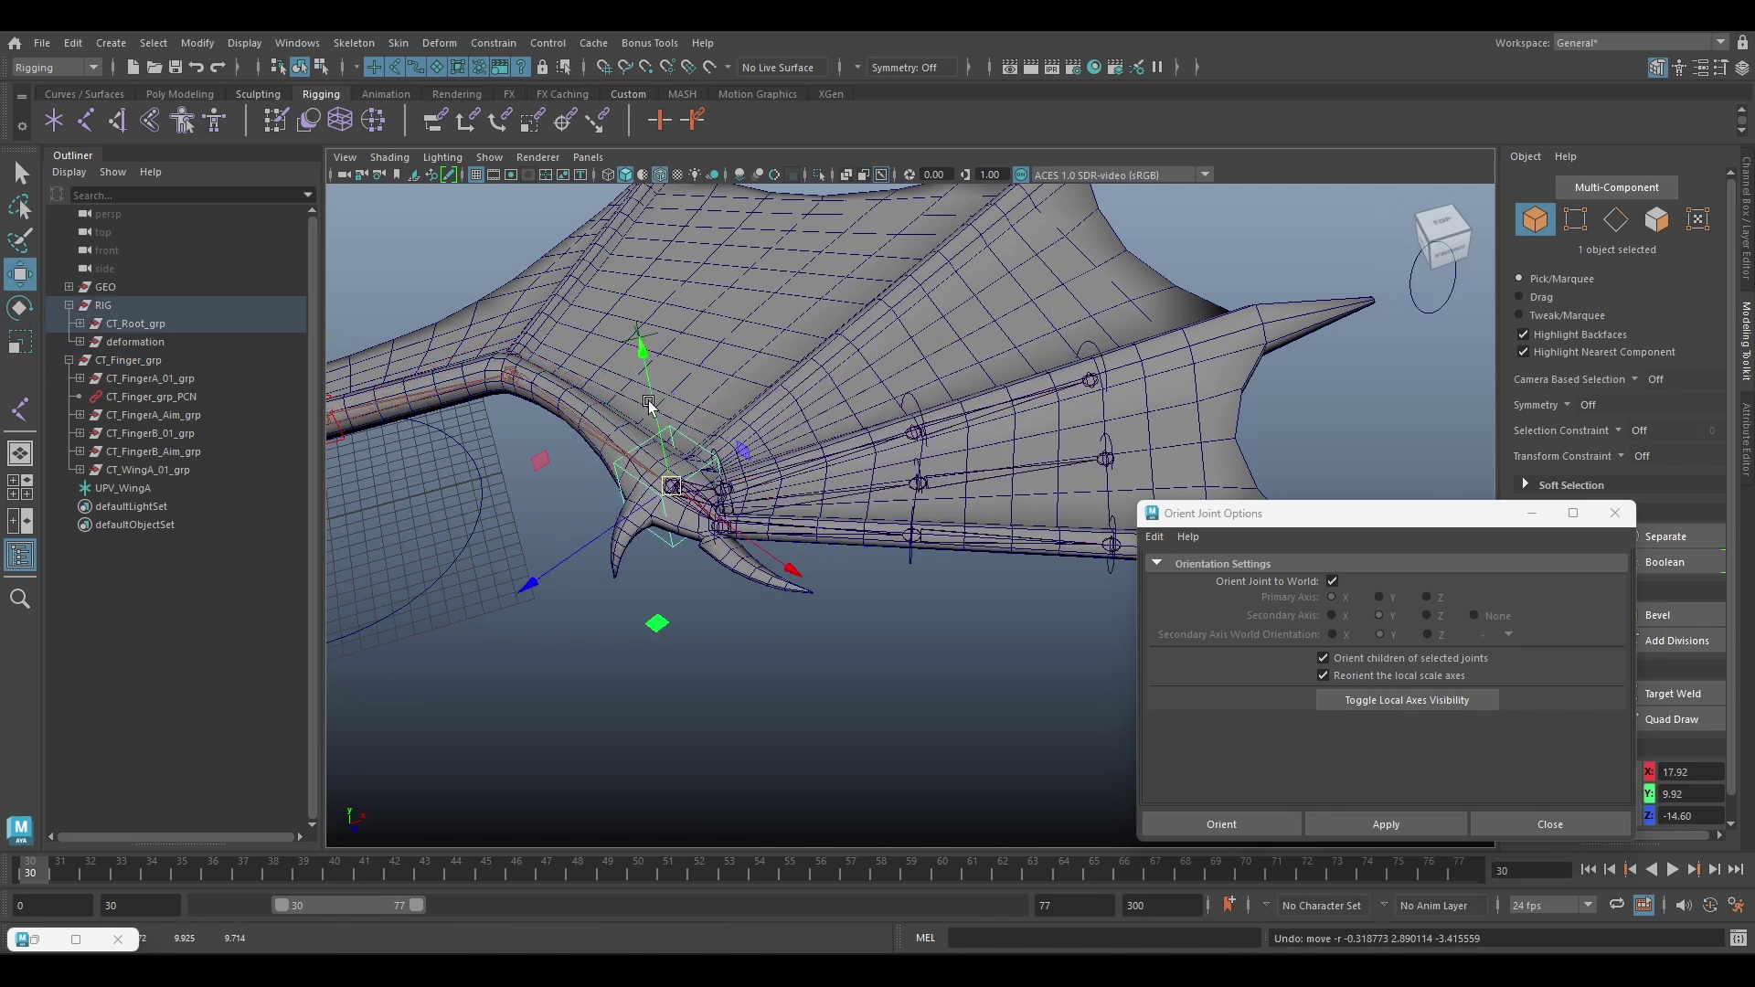
{"action": "mouse_move", "coordinate": [792, 508]}
{"action": "left_mouse_down", "text": "alt"}
{"action": "mouse_move", "coordinate": [819, 574]}
{"action": "mouse_move", "coordinate": [788, 531]}
{"action": "left_mouse_up", "text": "alt"}
{"action": "key", "text": "q"}
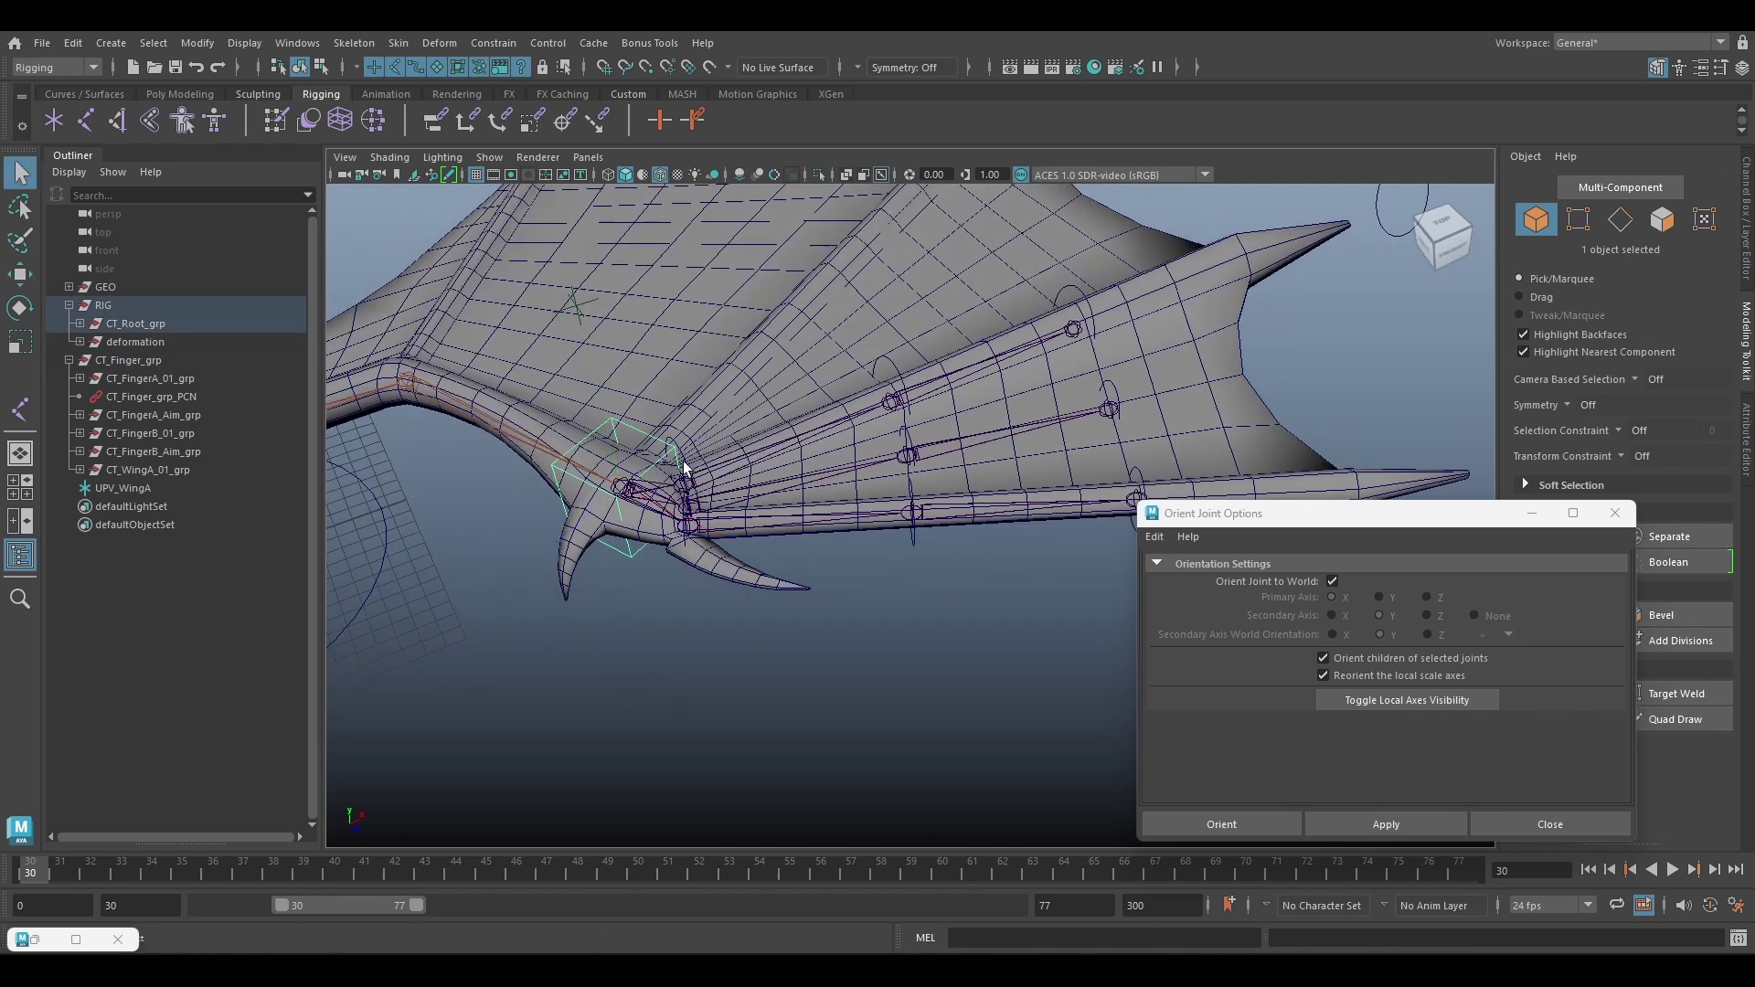
Select the three FingerB and three FingerA controls and test-rotate them together to curl both fingers
{"action": "left_click", "coordinate": [884, 398]}
{"action": "left_click", "coordinate": [1080, 309], "text": "shift"}
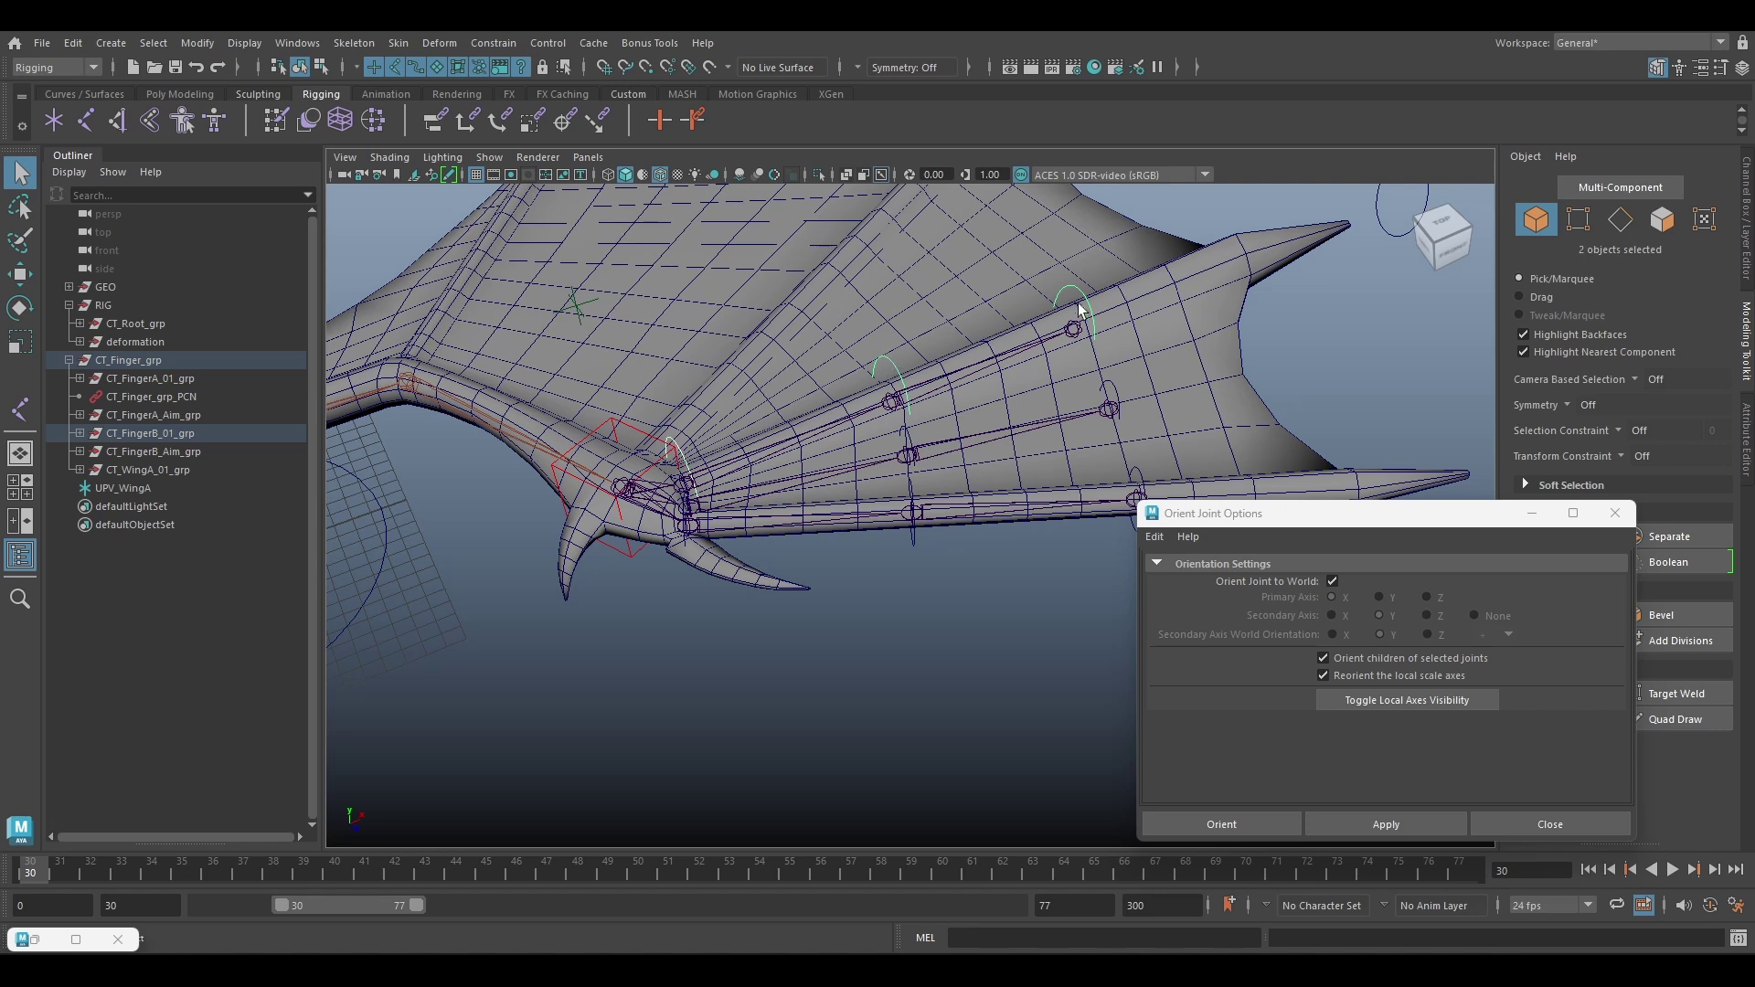
{"action": "left_click_drag", "start_coordinate": [759, 562], "coordinate": [754, 550], "text": "alt"}
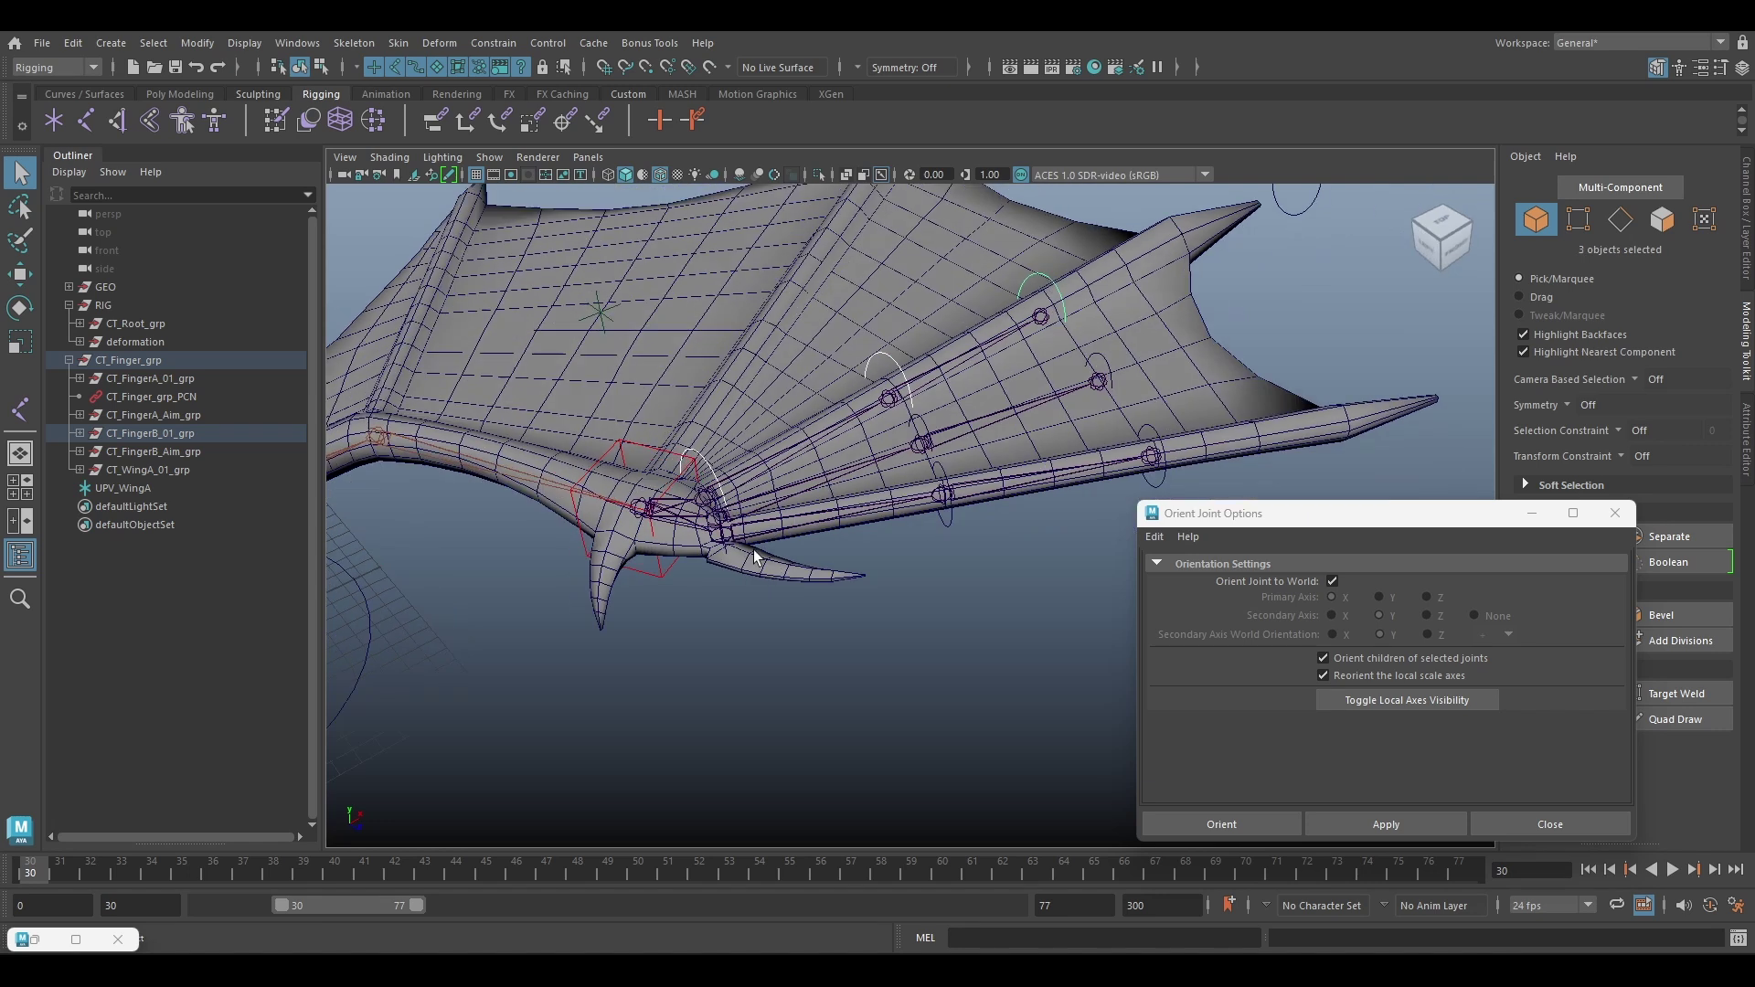
{"action": "left_click", "coordinate": [727, 552], "text": "shift"}
{"action": "left_click", "coordinate": [952, 524], "text": "shift"}
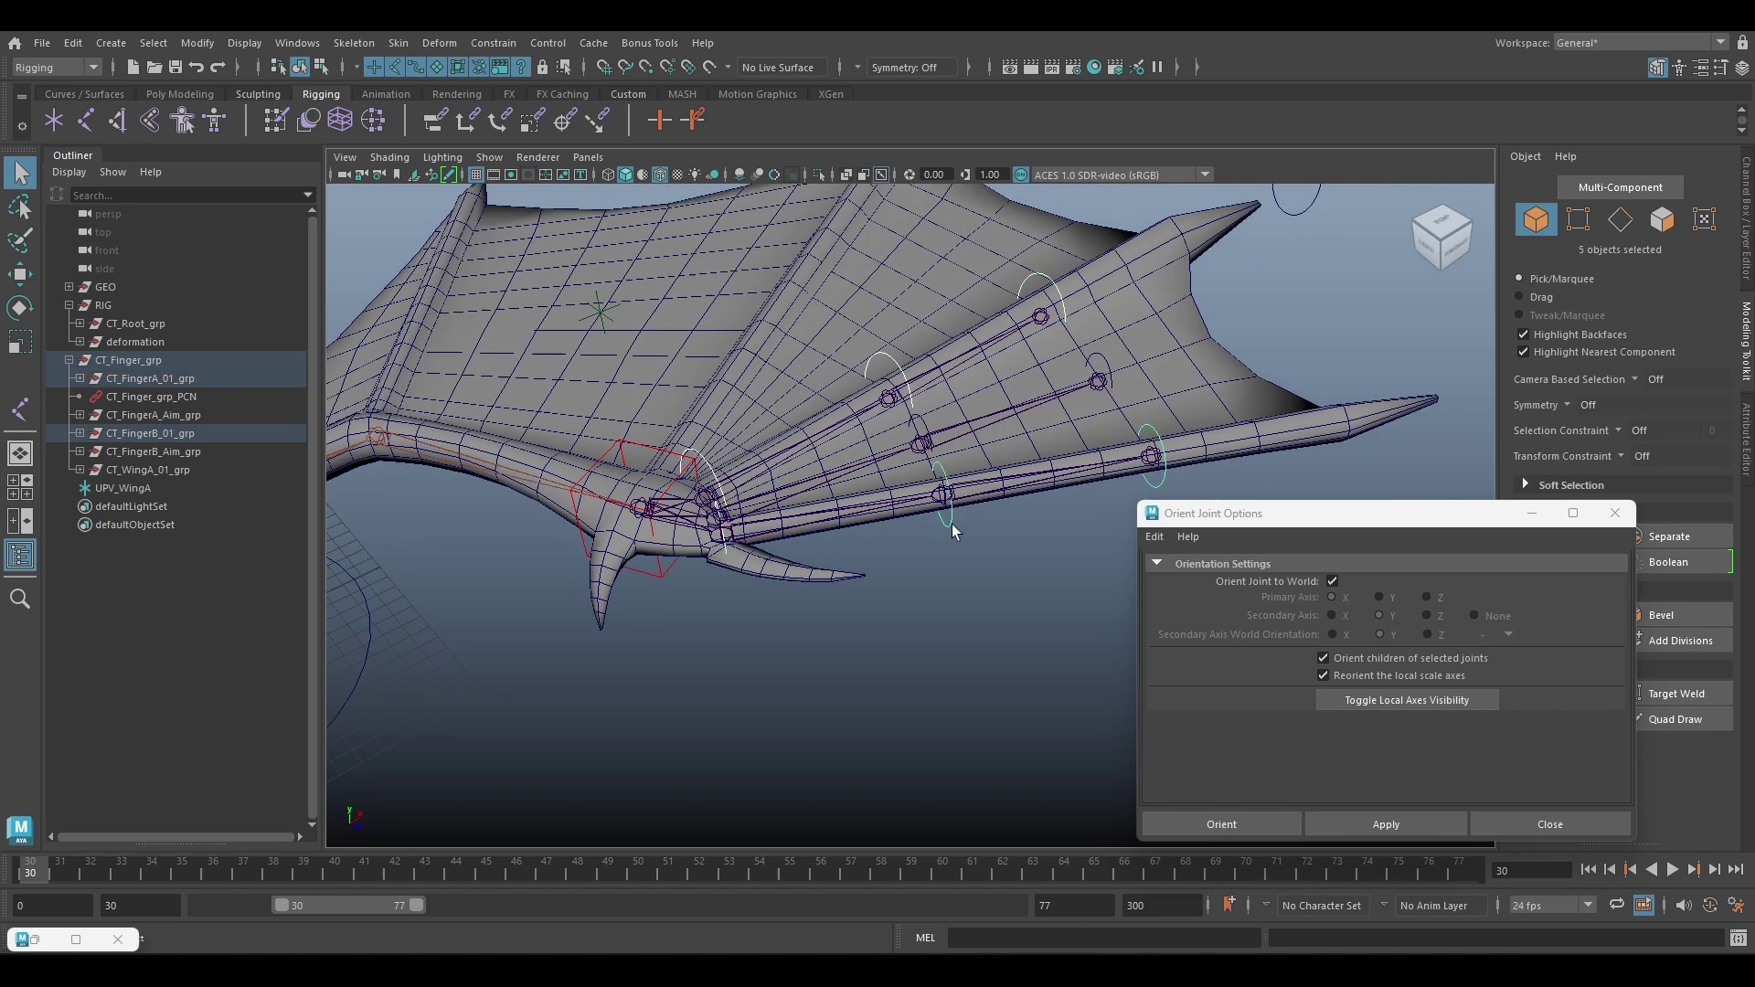
{"action": "left_click", "coordinate": [1166, 477], "text": "shift"}
{"action": "key", "text": "e"}
{"action": "mouse_move", "coordinate": [1106, 402]}
{"action": "left_mouse_down"}
{"action": "mouse_move", "coordinate": [1086, 364]}
{"action": "mouse_move", "coordinate": [1111, 338]}
{"action": "mouse_move", "coordinate": [1107, 405]}
{"action": "mouse_move", "coordinate": [1132, 366]}
{"action": "mouse_move", "coordinate": [1128, 381]}
{"action": "left_mouse_up"}
{"action": "key", "text": "q"}
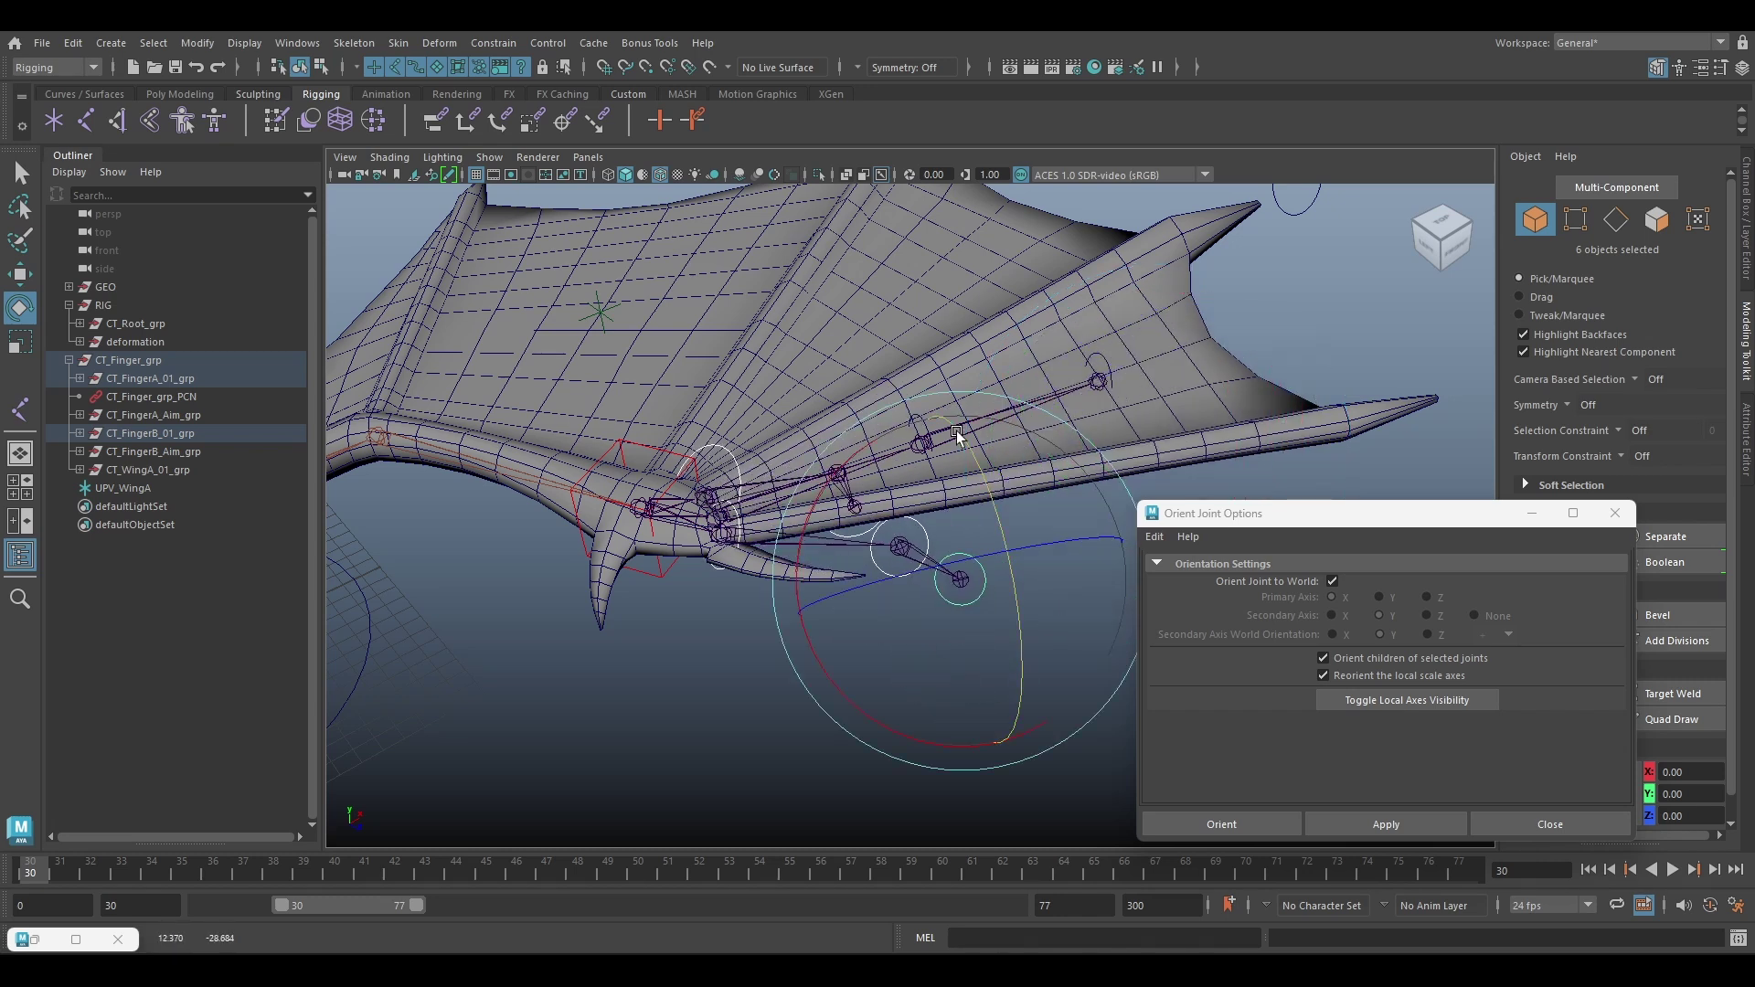
Test-rotate CT_WingA_02 and CT_WingA_03 together, and undo the test rotations of the WingA and finger controls
{"action": "left_click", "coordinate": [913, 426]}
{"action": "left_click", "coordinate": [1091, 368], "text": "shift"}
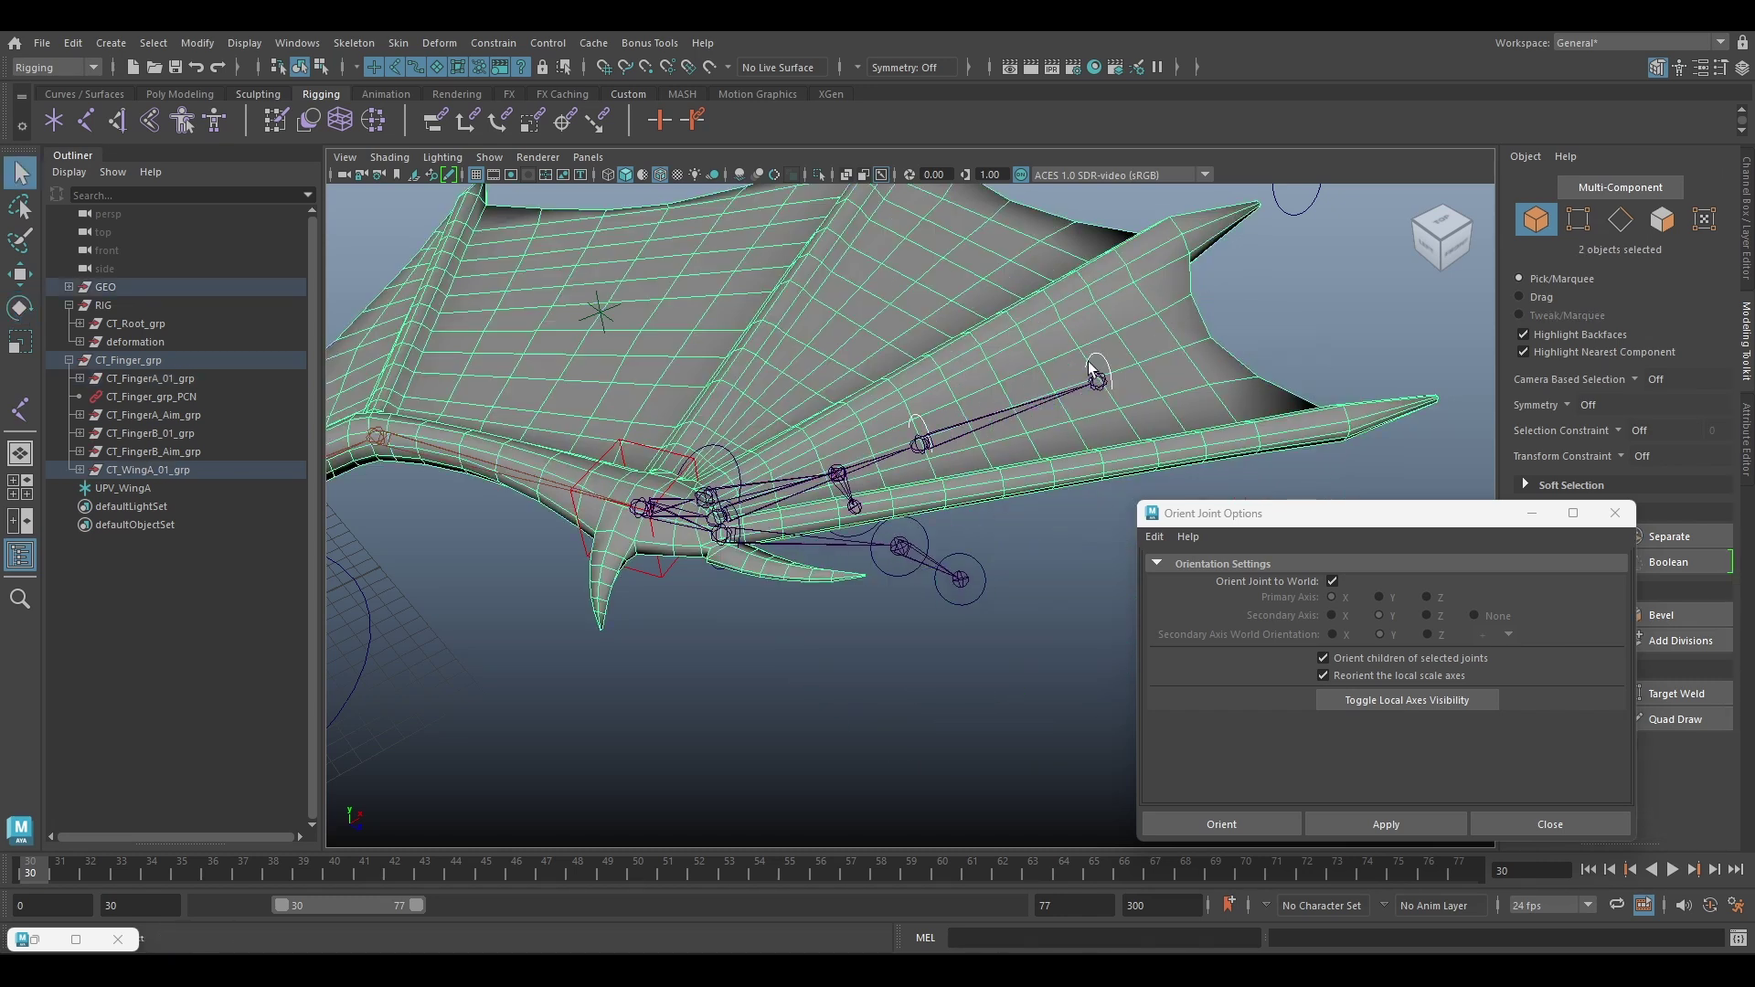
{"action": "key", "text": "ctrl+z"}
{"action": "left_click", "coordinate": [1099, 366], "text": "shift"}
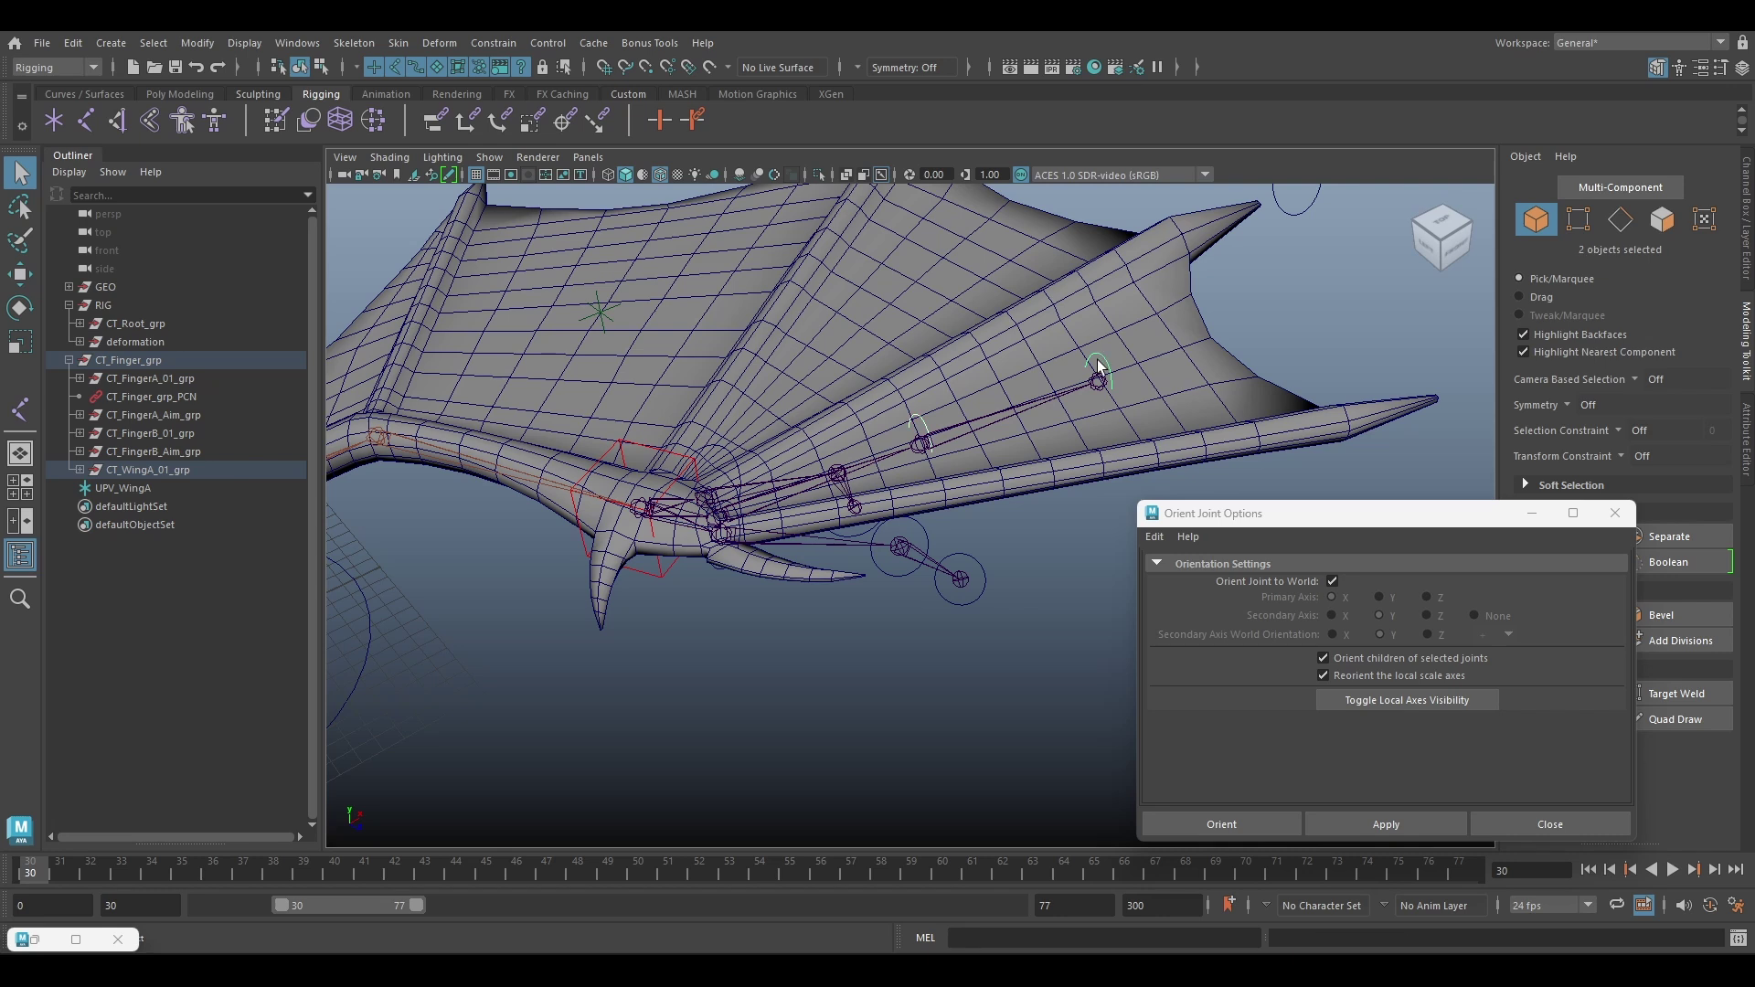
{"action": "key", "text": "e"}
{"action": "left_click_drag", "start_coordinate": [1099, 365], "coordinate": [1121, 320]}
{"action": "key", "text": "ctrl+z"}
{"action": "key", "text": "ctrl+z"}
{"action": "key", "text": "ctrl+z"}
{"action": "key", "text": "ctrl+z"}
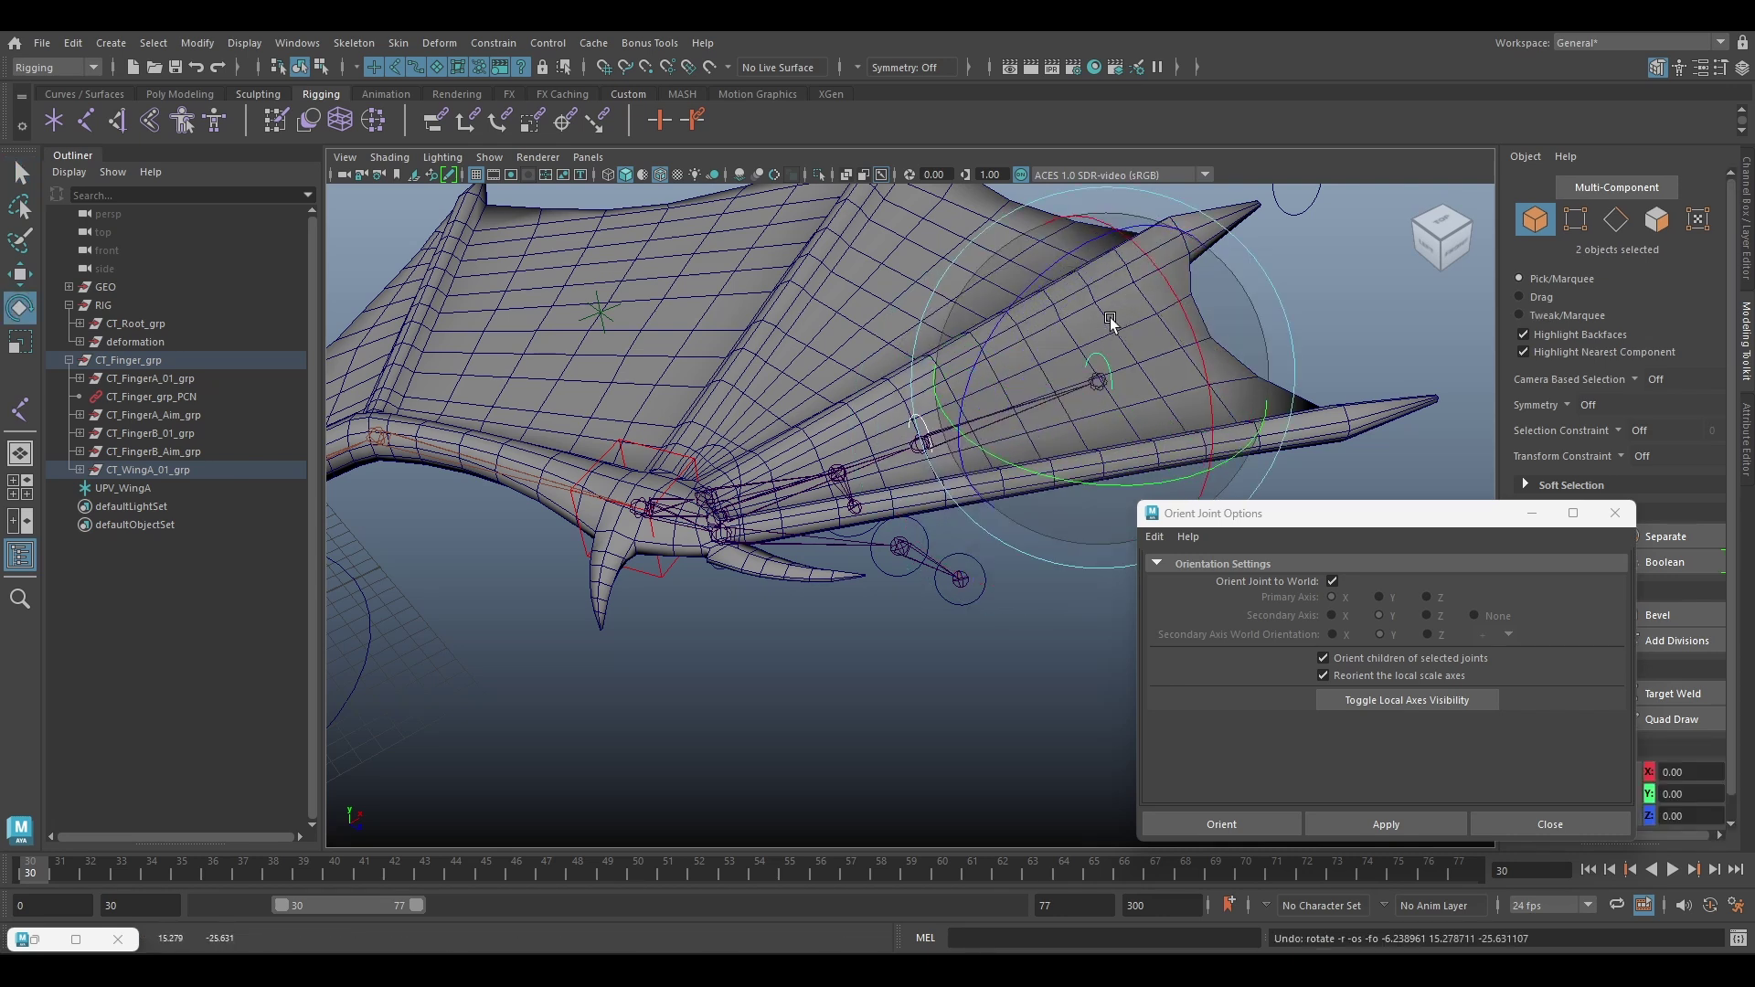
Load CT_FingerA_01, CT_FingerA_02 and CT_FingerA_03 as the source objects in the Rig Tool
{"action": "left_click_drag", "start_coordinate": [951, 430], "coordinate": [745, 557], "text": "alt"}
{"action": "right_click_drag", "start_coordinate": [745, 557], "coordinate": [892, 590], "text": "alt"}
{"action": "left_click_drag", "start_coordinate": [631, 546], "coordinate": [596, 496], "text": "alt"}
{"action": "middle_click_drag", "start_coordinate": [596, 496], "coordinate": [692, 526], "text": "alt"}
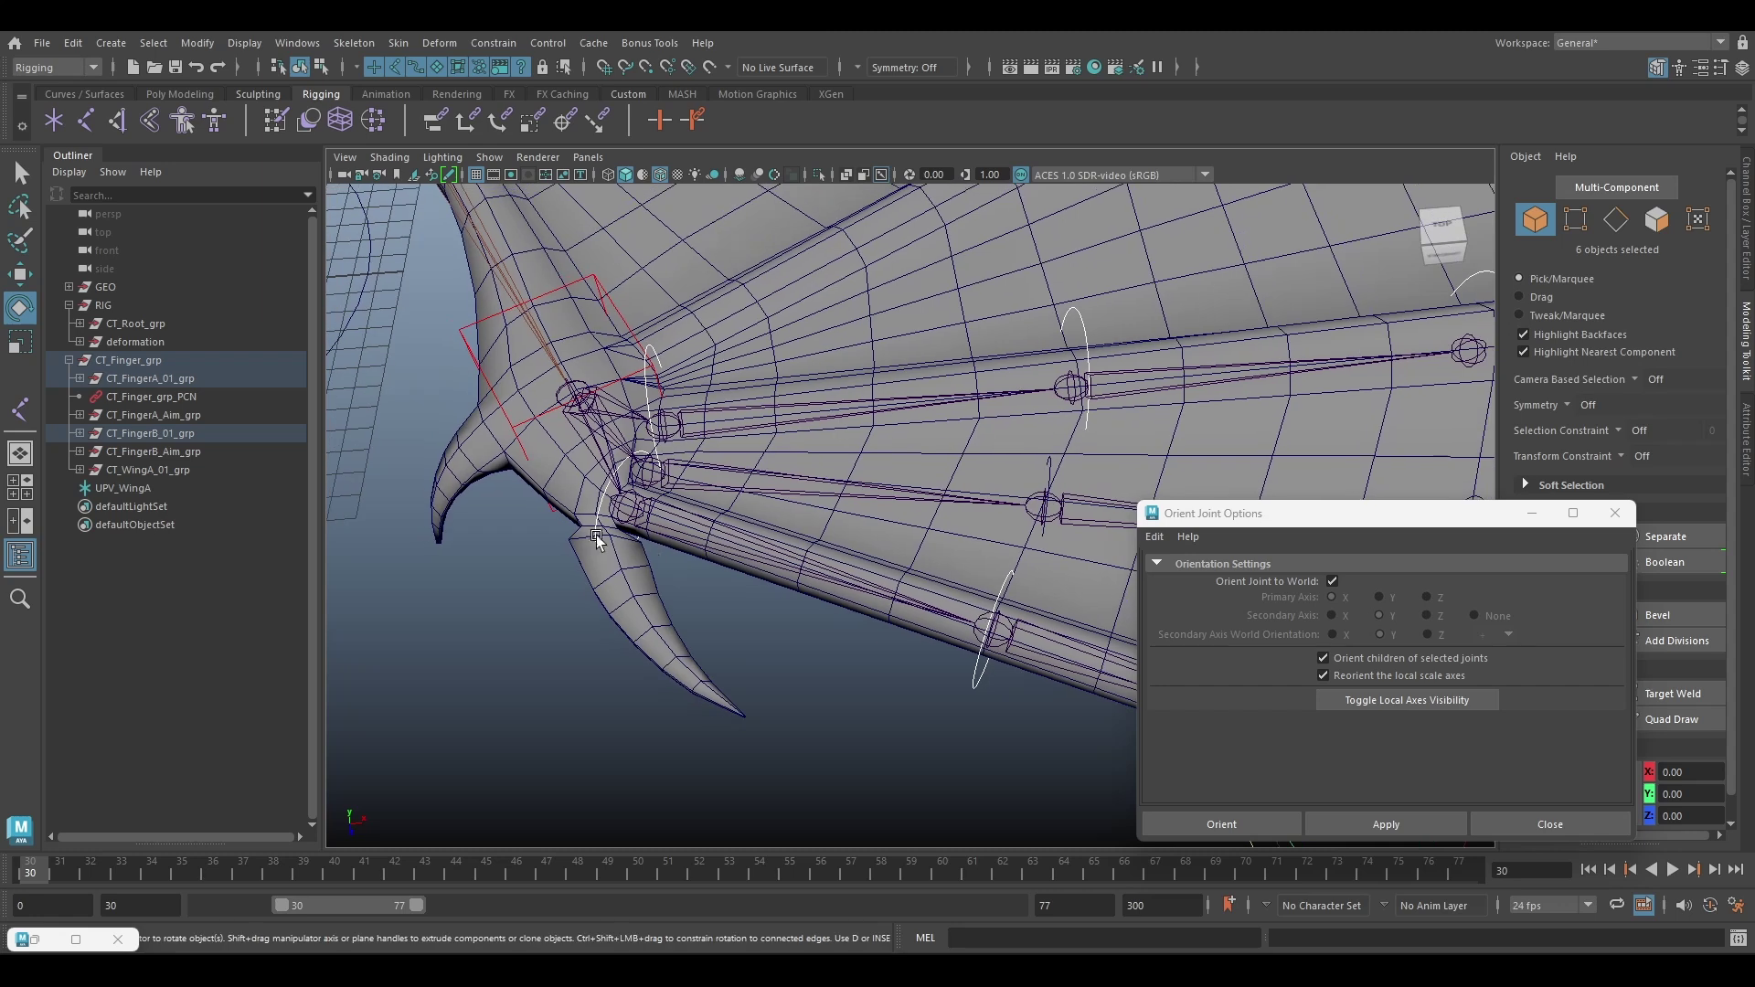
{"action": "left_click", "coordinate": [627, 533]}
{"action": "scroll", "coordinate": [869, 553], "scroll_direction": "down", "scroll_amount": 3}
{"action": "middle_click_drag", "start_coordinate": [881, 555], "coordinate": [761, 494], "text": "alt"}
{"action": "left_click_drag", "start_coordinate": [761, 494], "coordinate": [759, 518], "text": "alt"}
{"action": "key", "text": "q"}
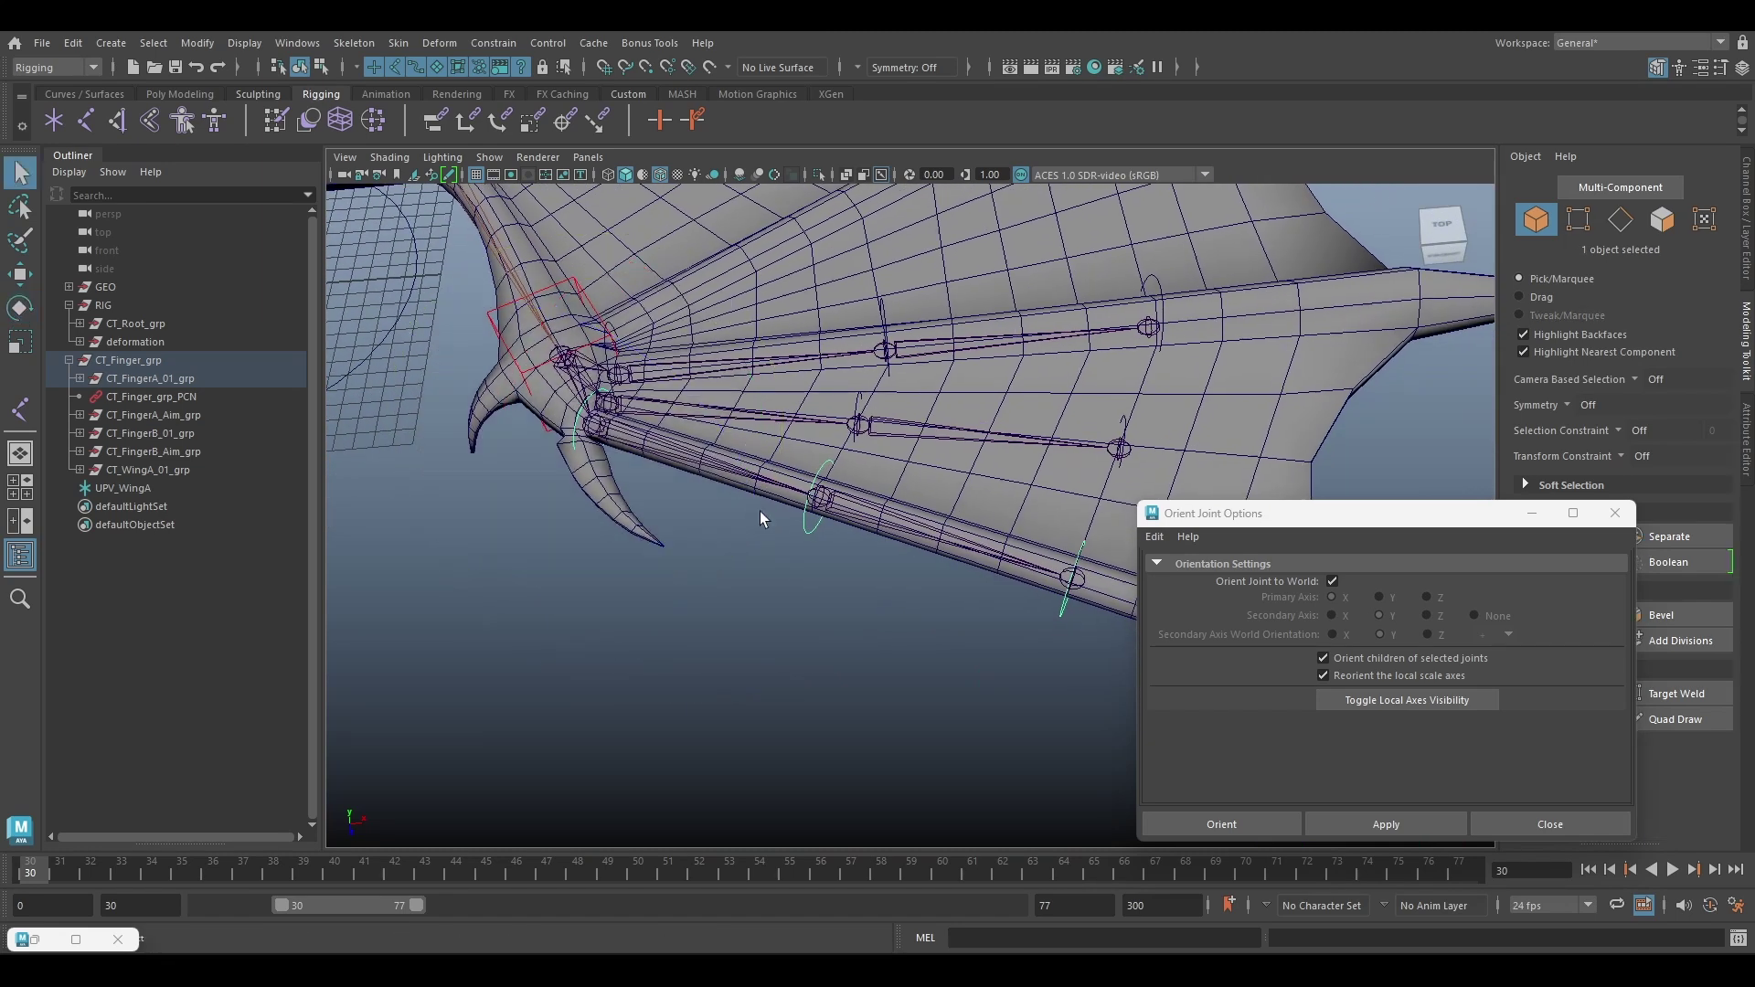
{"action": "left_click", "coordinate": [805, 532], "text": "shift"}
{"action": "left_click", "coordinate": [76, 939]}
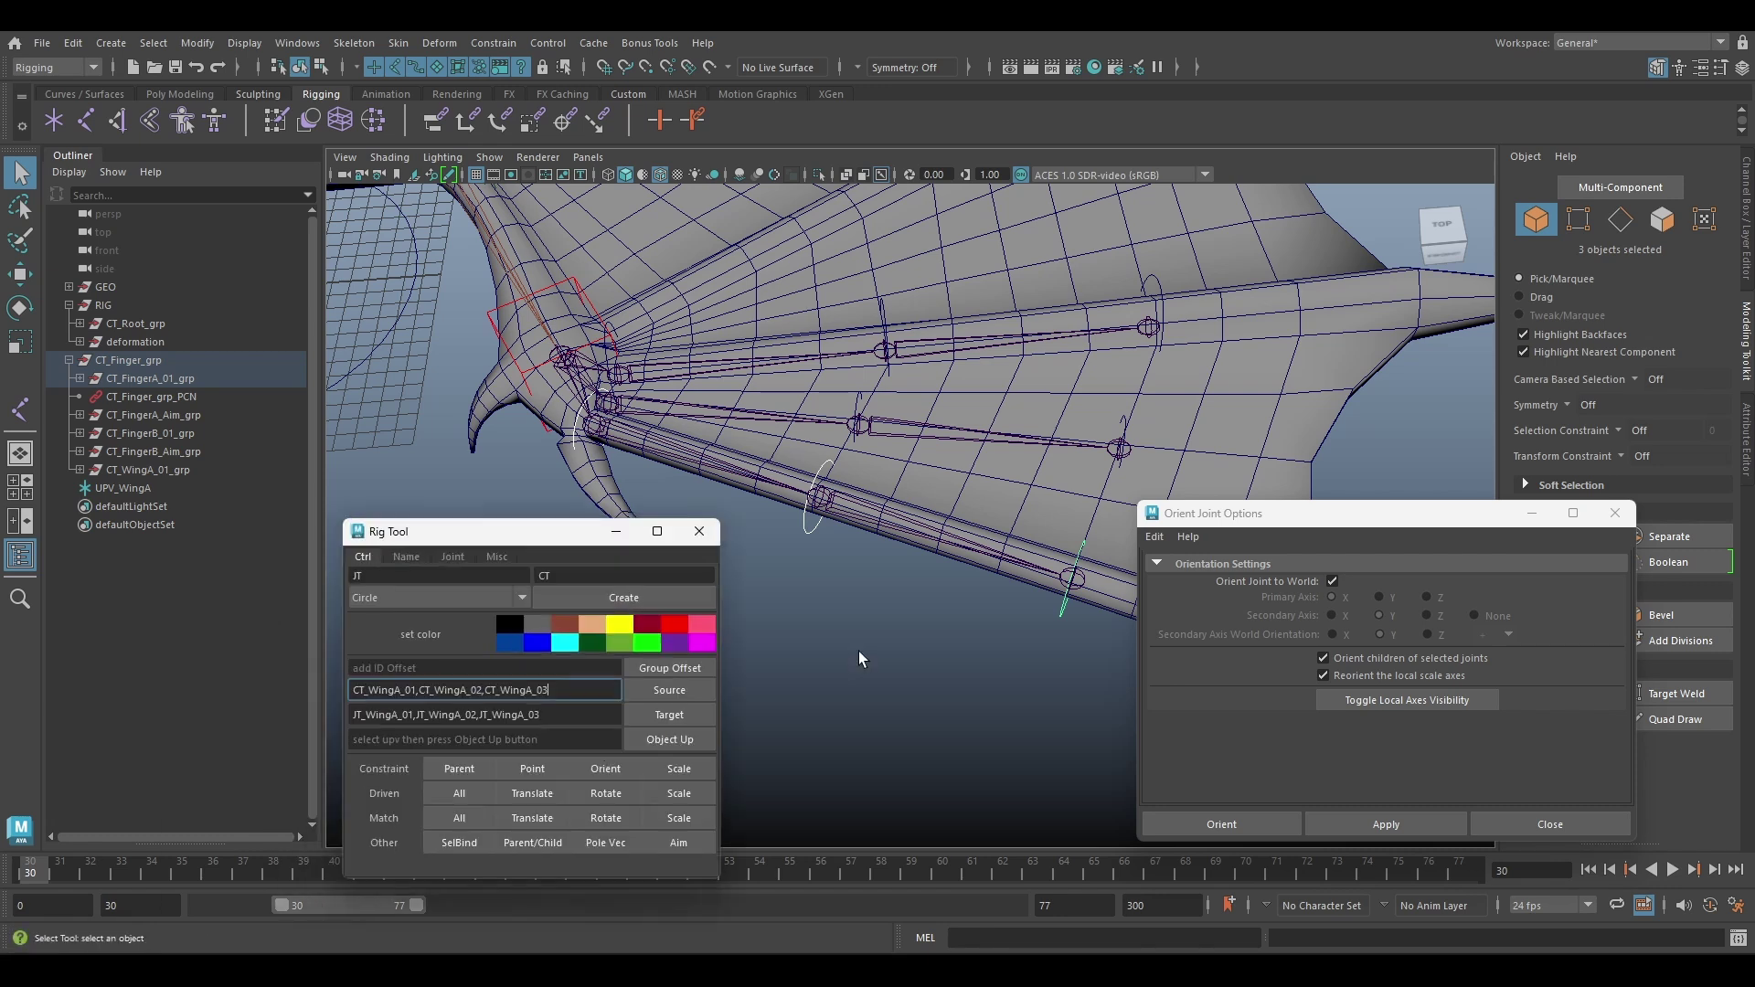
{"action": "left_click", "coordinate": [669, 690]}
Load CT_WingA_01_grp, CT_WingA_02_grp and CT_WingA_03_grp as the targets and parent-constrain them to the FingerA controls
{"action": "left_click", "coordinate": [601, 379]}
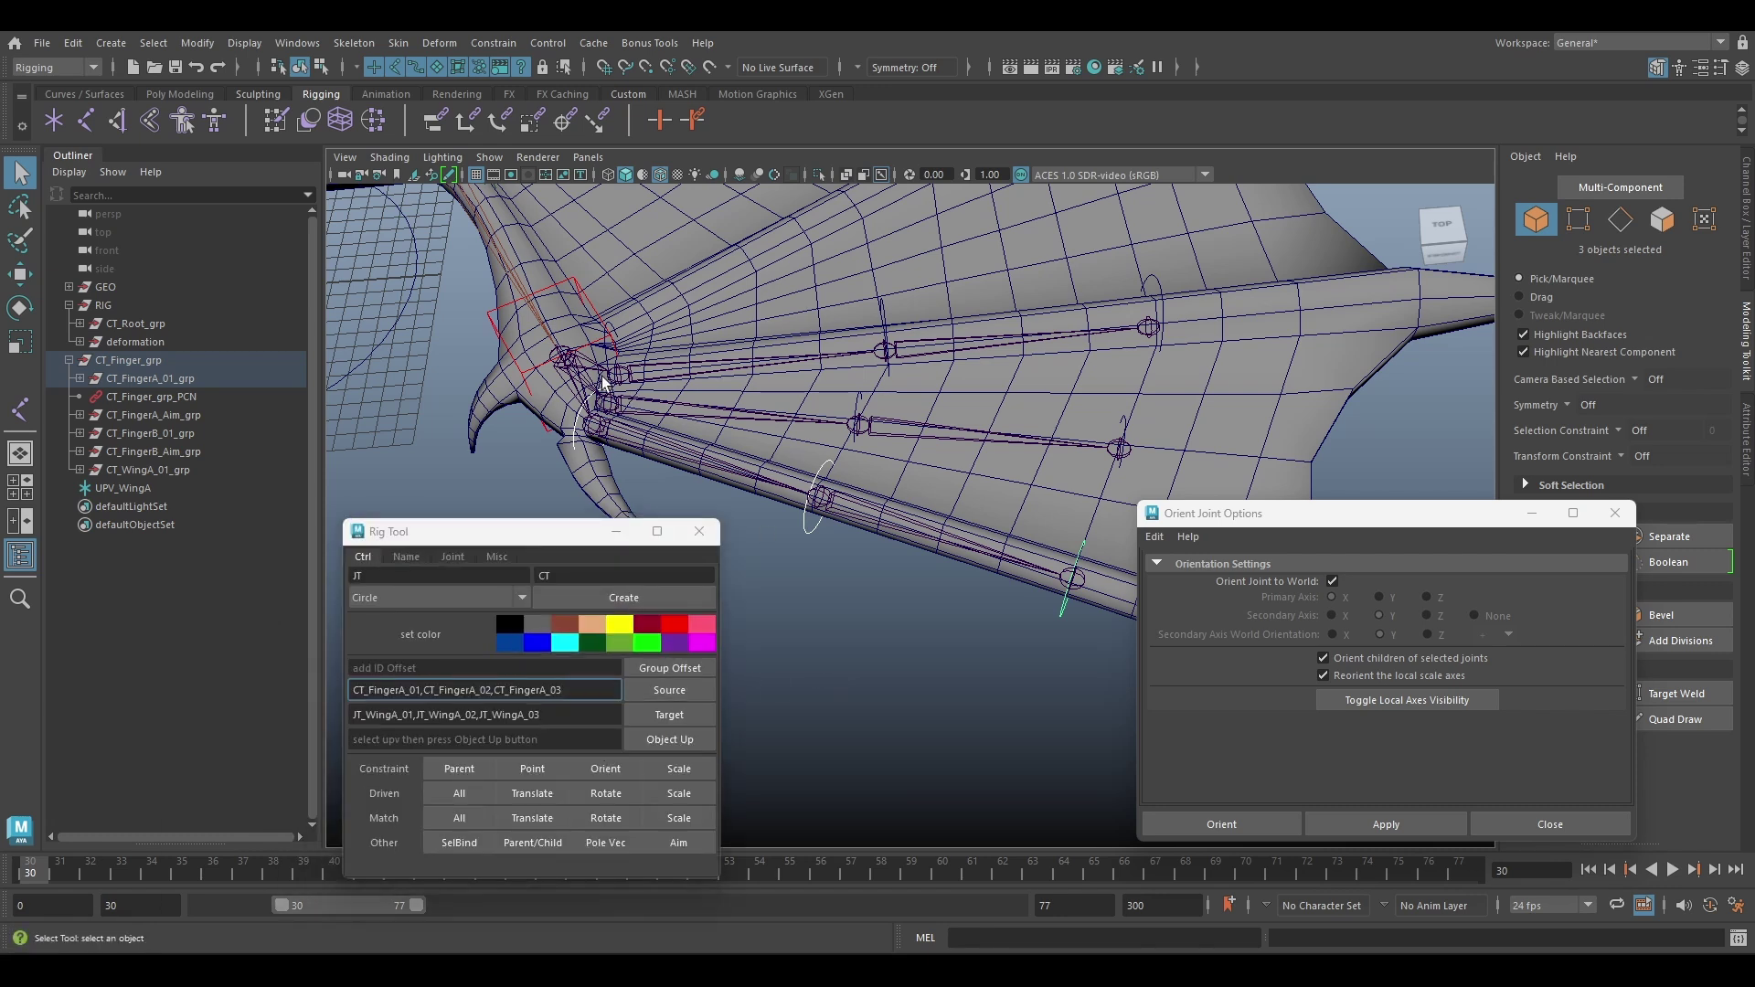
{"action": "key", "text": "f"}
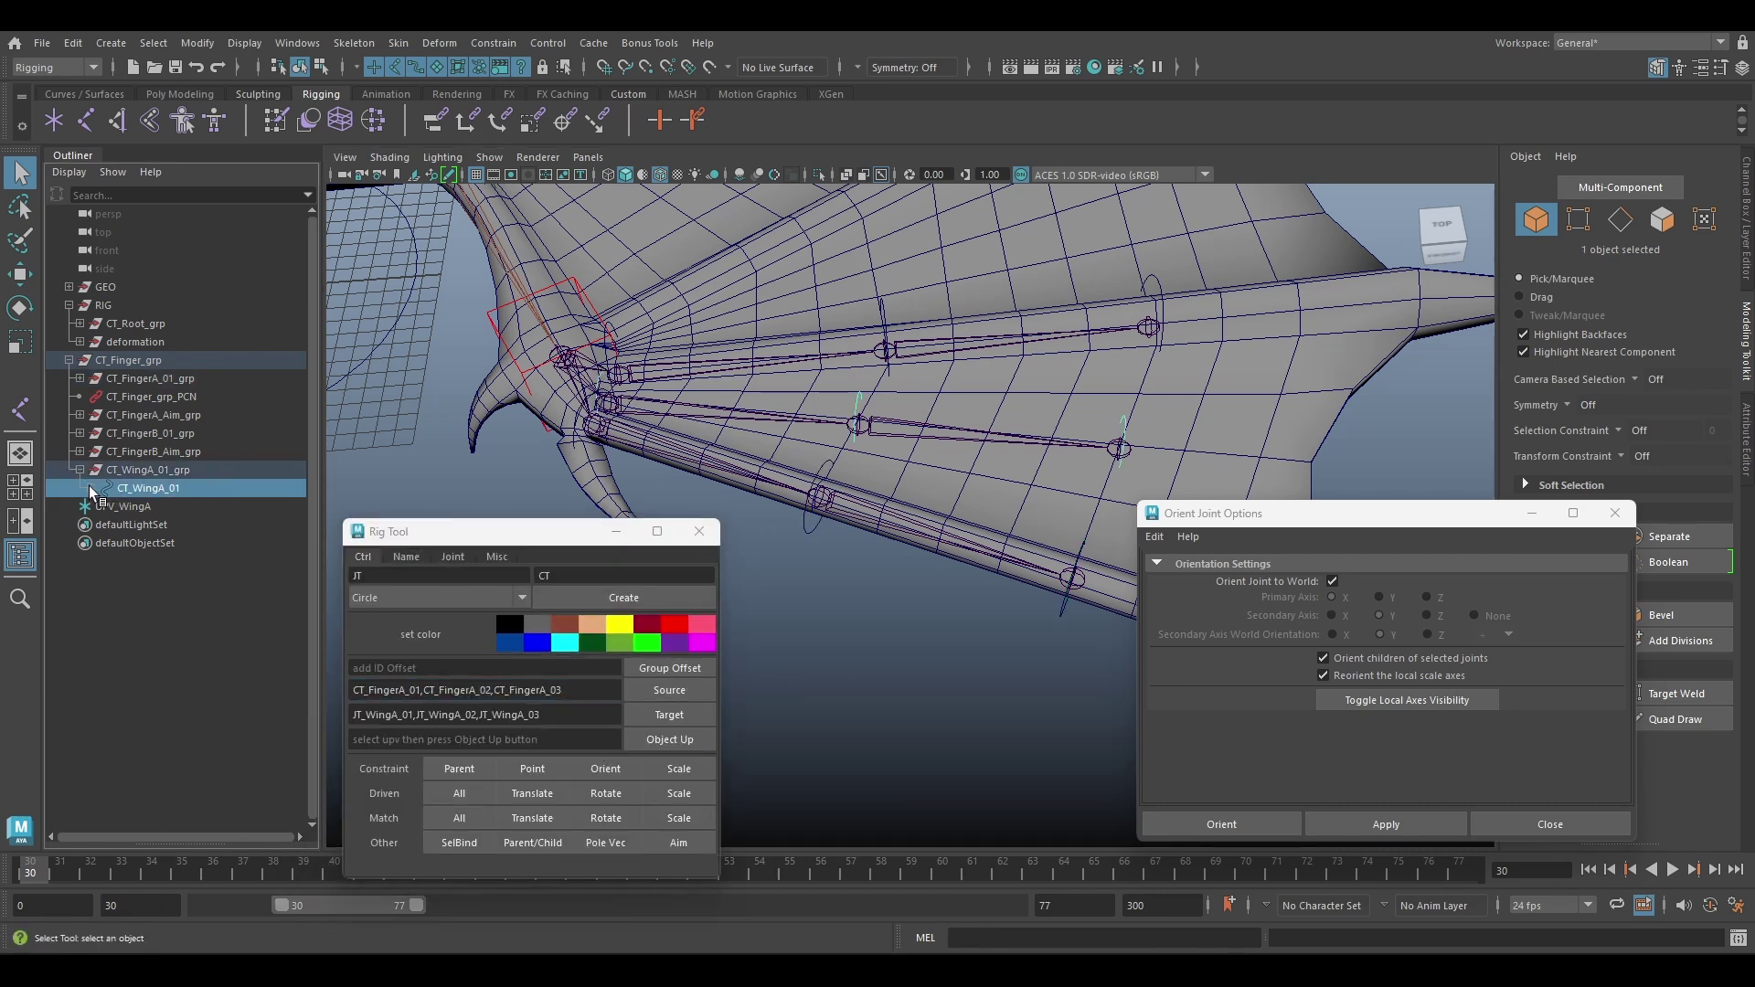
{"action": "left_click", "coordinate": [91, 489], "text": "shift"}
{"action": "key", "text": "Up"}
{"action": "left_click", "coordinate": [1750, 229]}
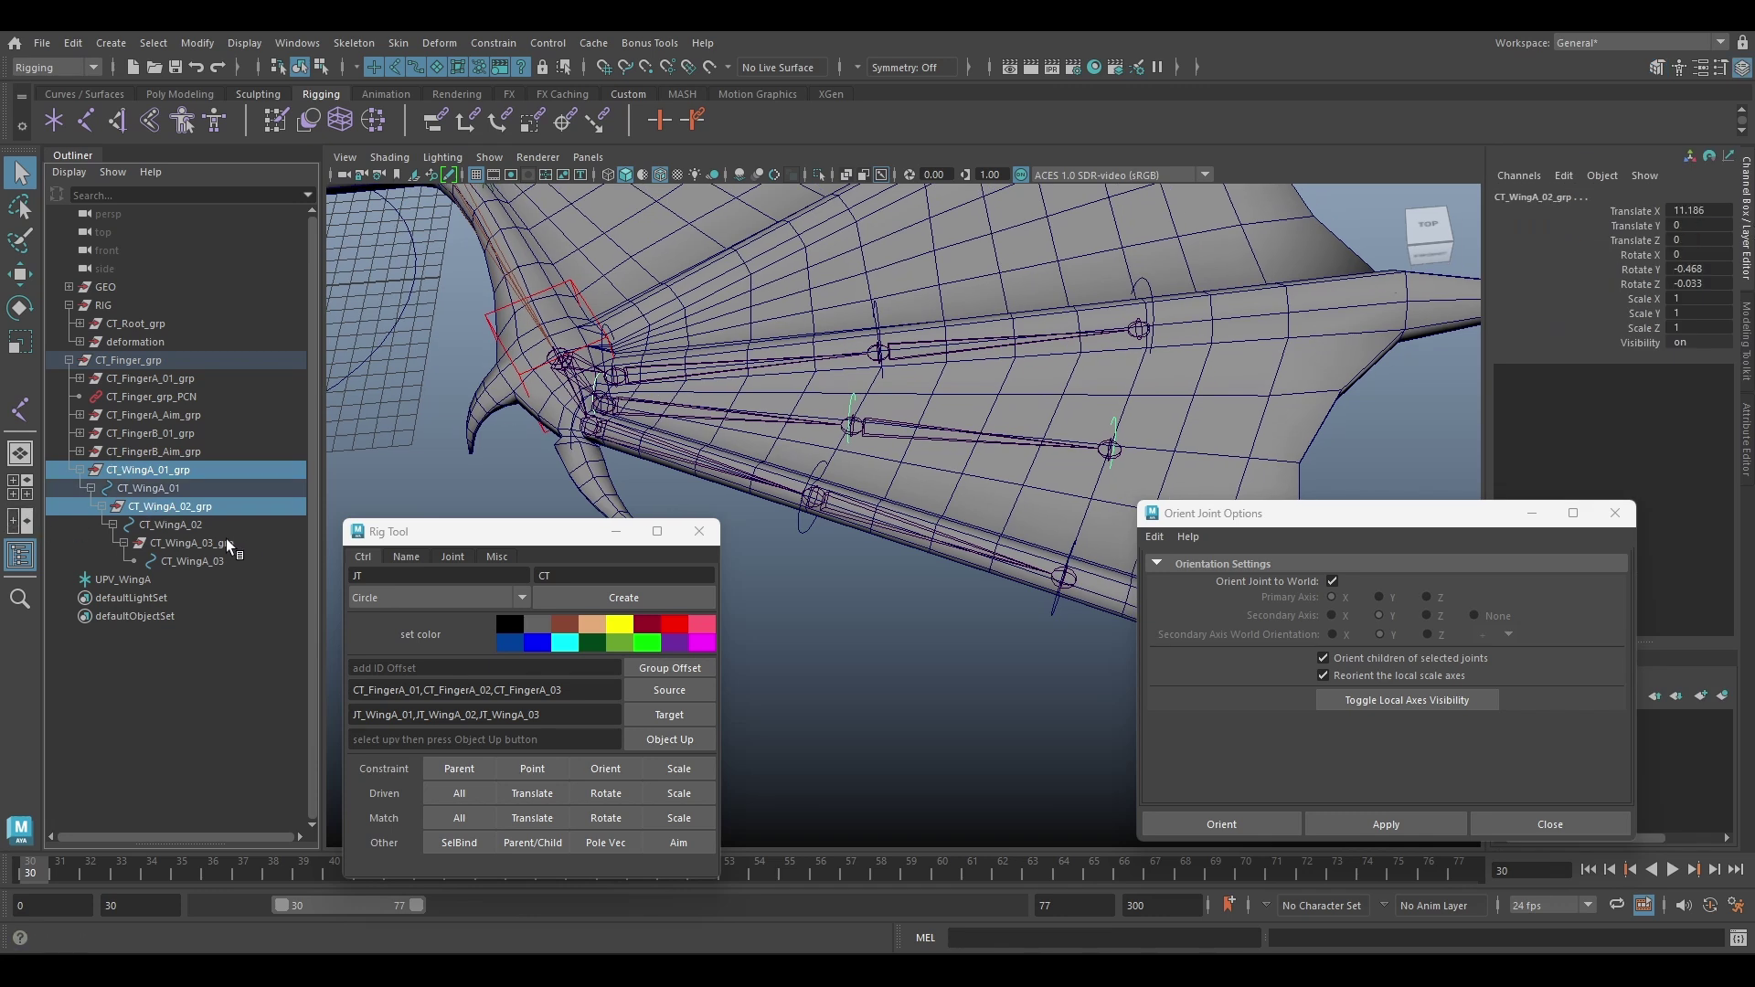
{"action": "left_click", "coordinate": [192, 543], "text": "ctrl"}
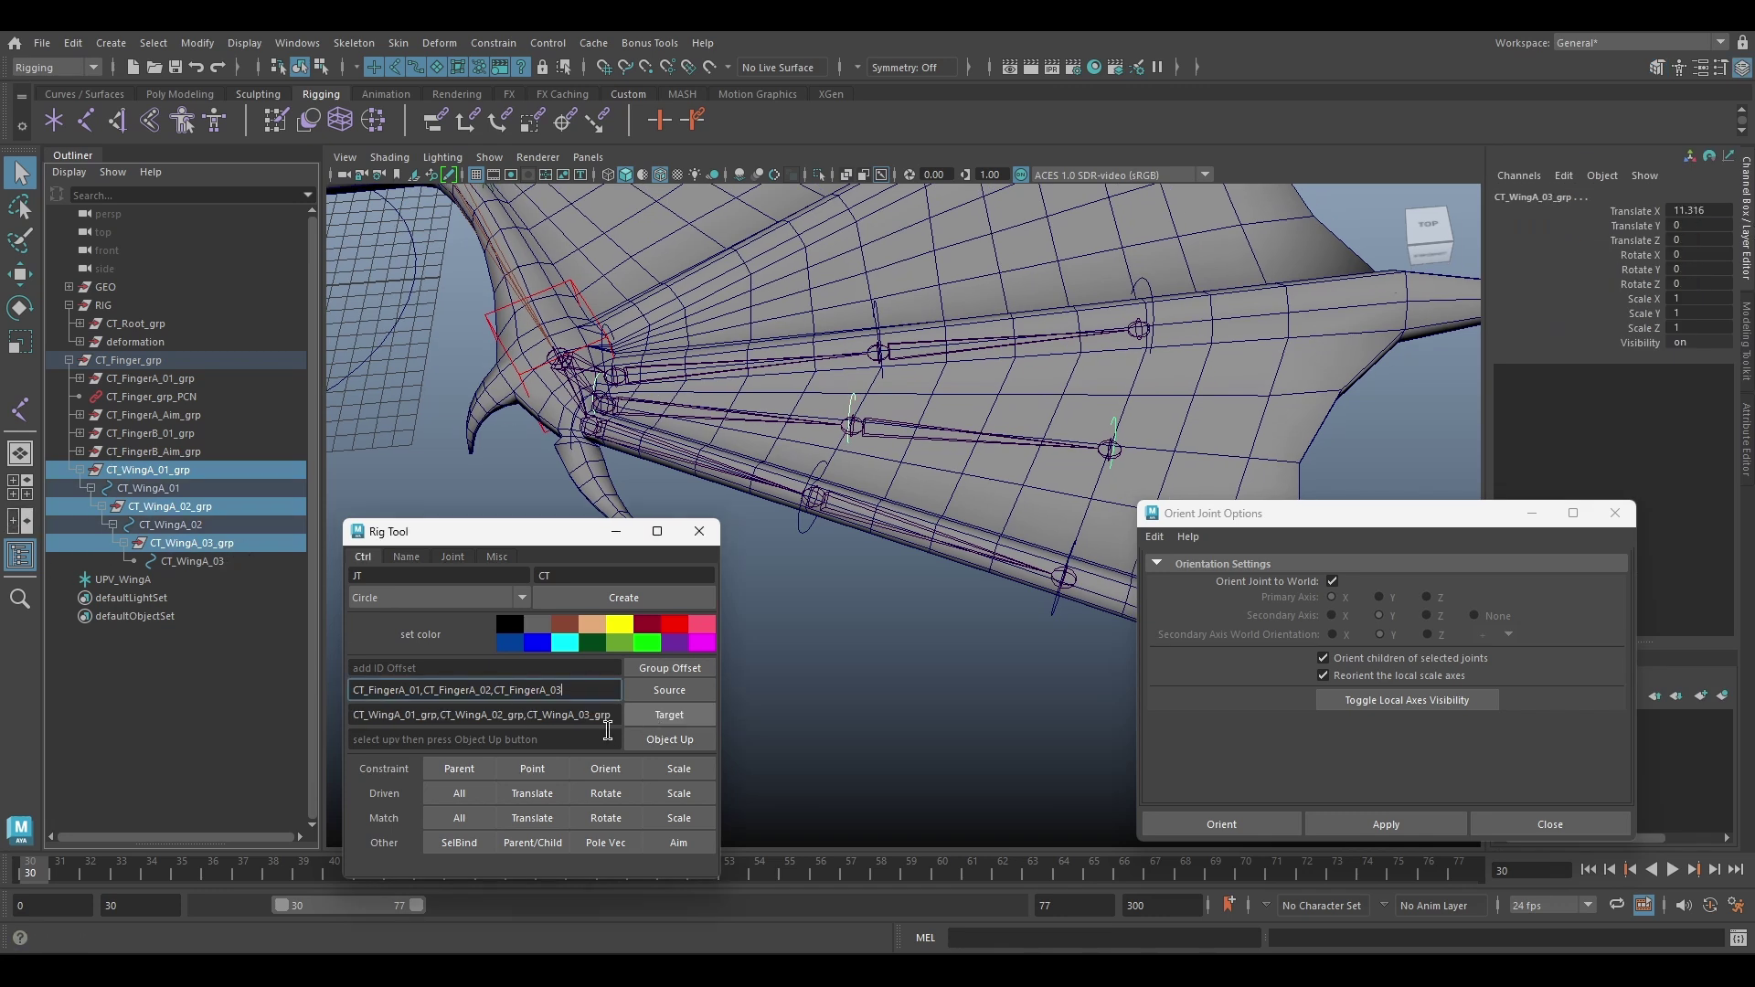
{"action": "left_click", "coordinate": [459, 768]}
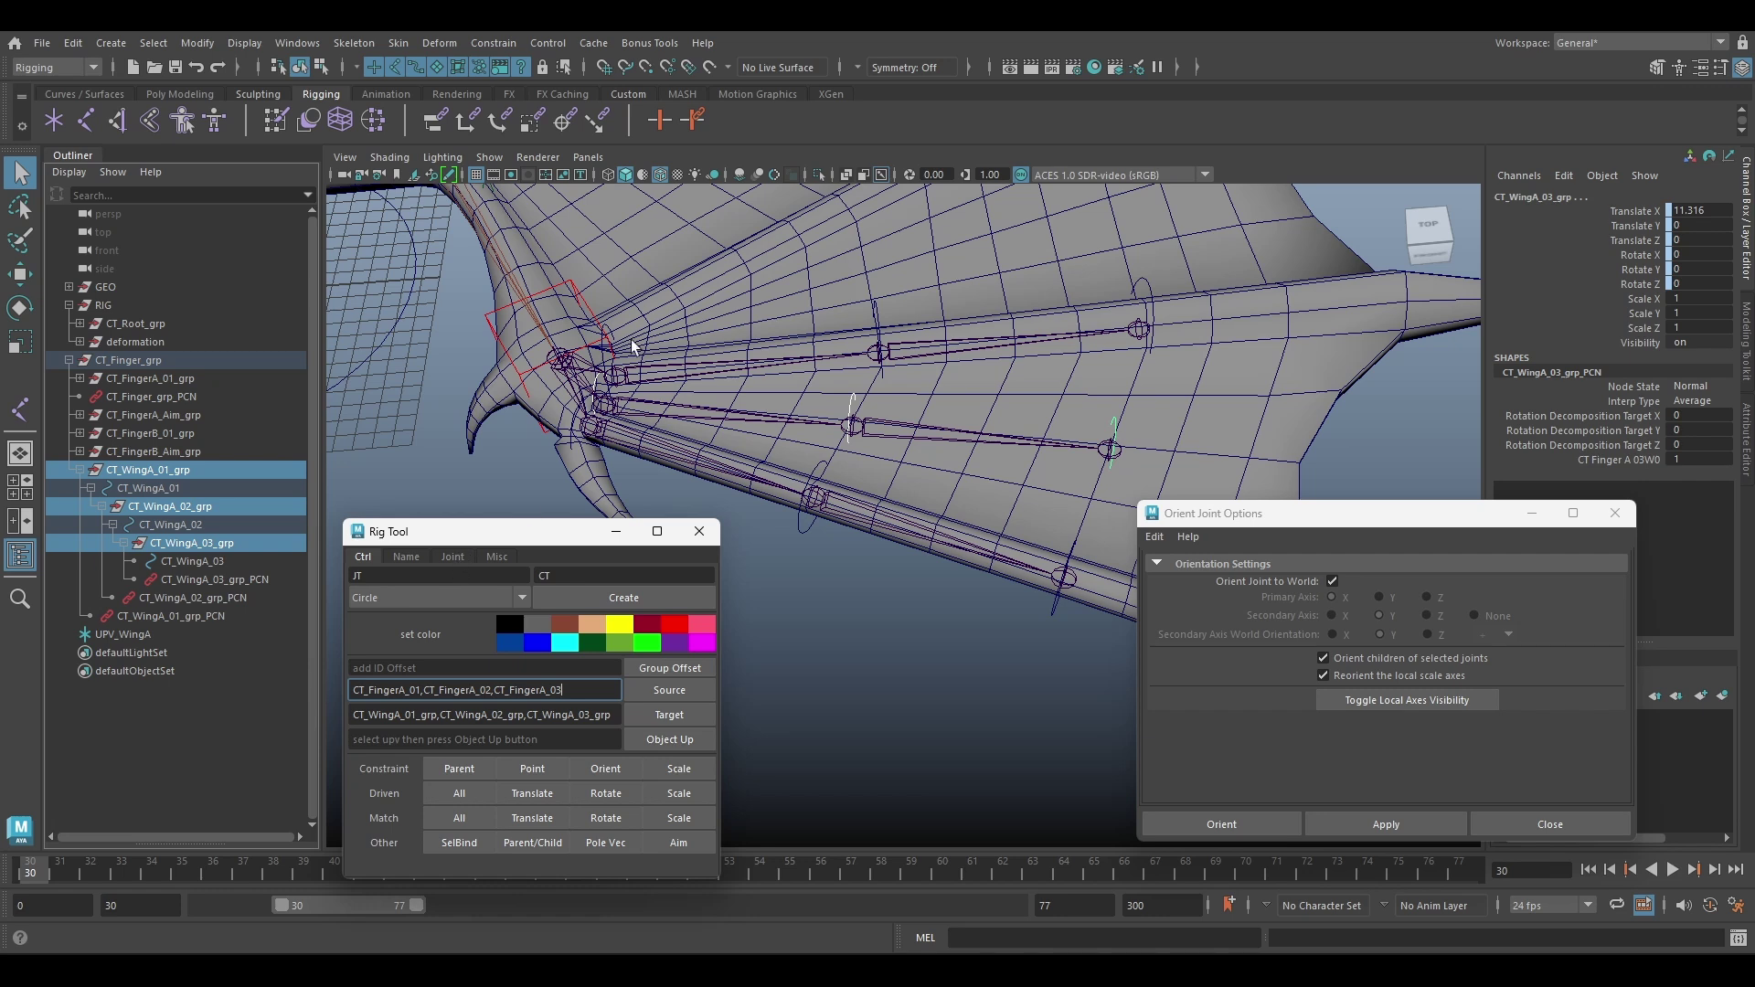
Load CT_FingerB_01, CT_FingerB_02 and CT_FingerB_03 as the sources, parent-constrain the WingA groups to them as well, and minimize the Rig Tool
{"action": "left_click_drag", "start_coordinate": [631, 338], "coordinate": [729, 325], "text": "alt"}
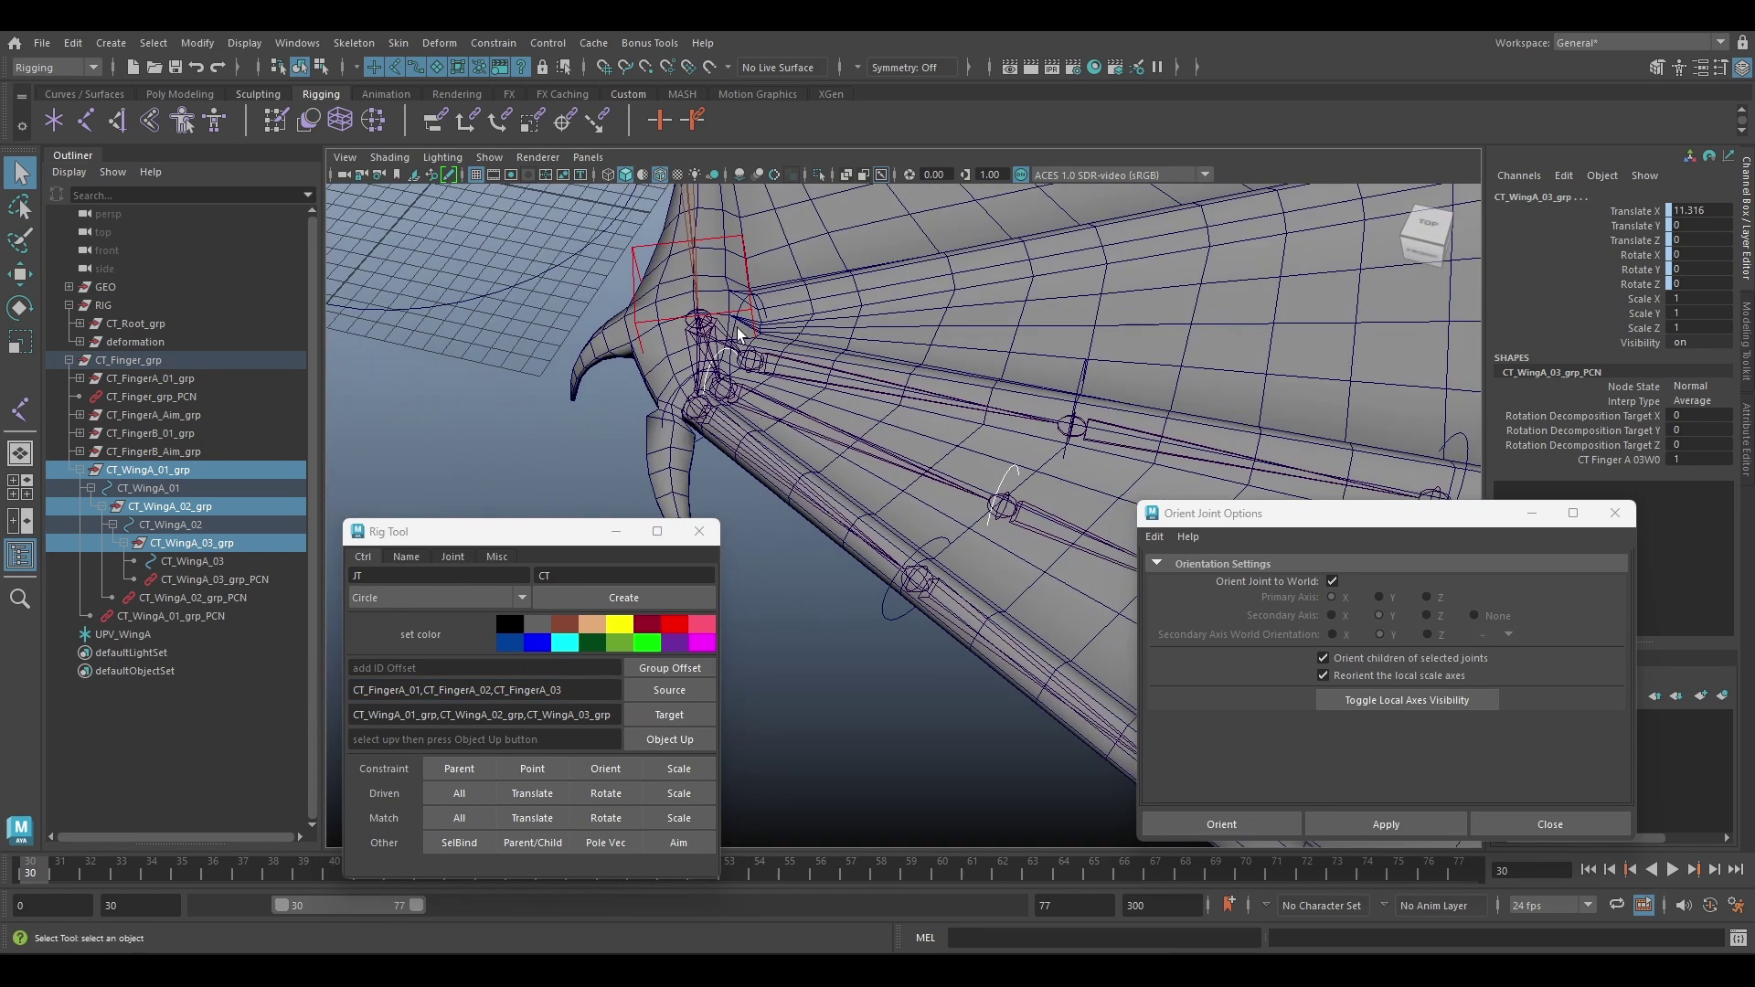
{"action": "left_click", "coordinate": [737, 328]}
{"action": "left_click_drag", "start_coordinate": [883, 354], "coordinate": [858, 357], "text": "alt"}
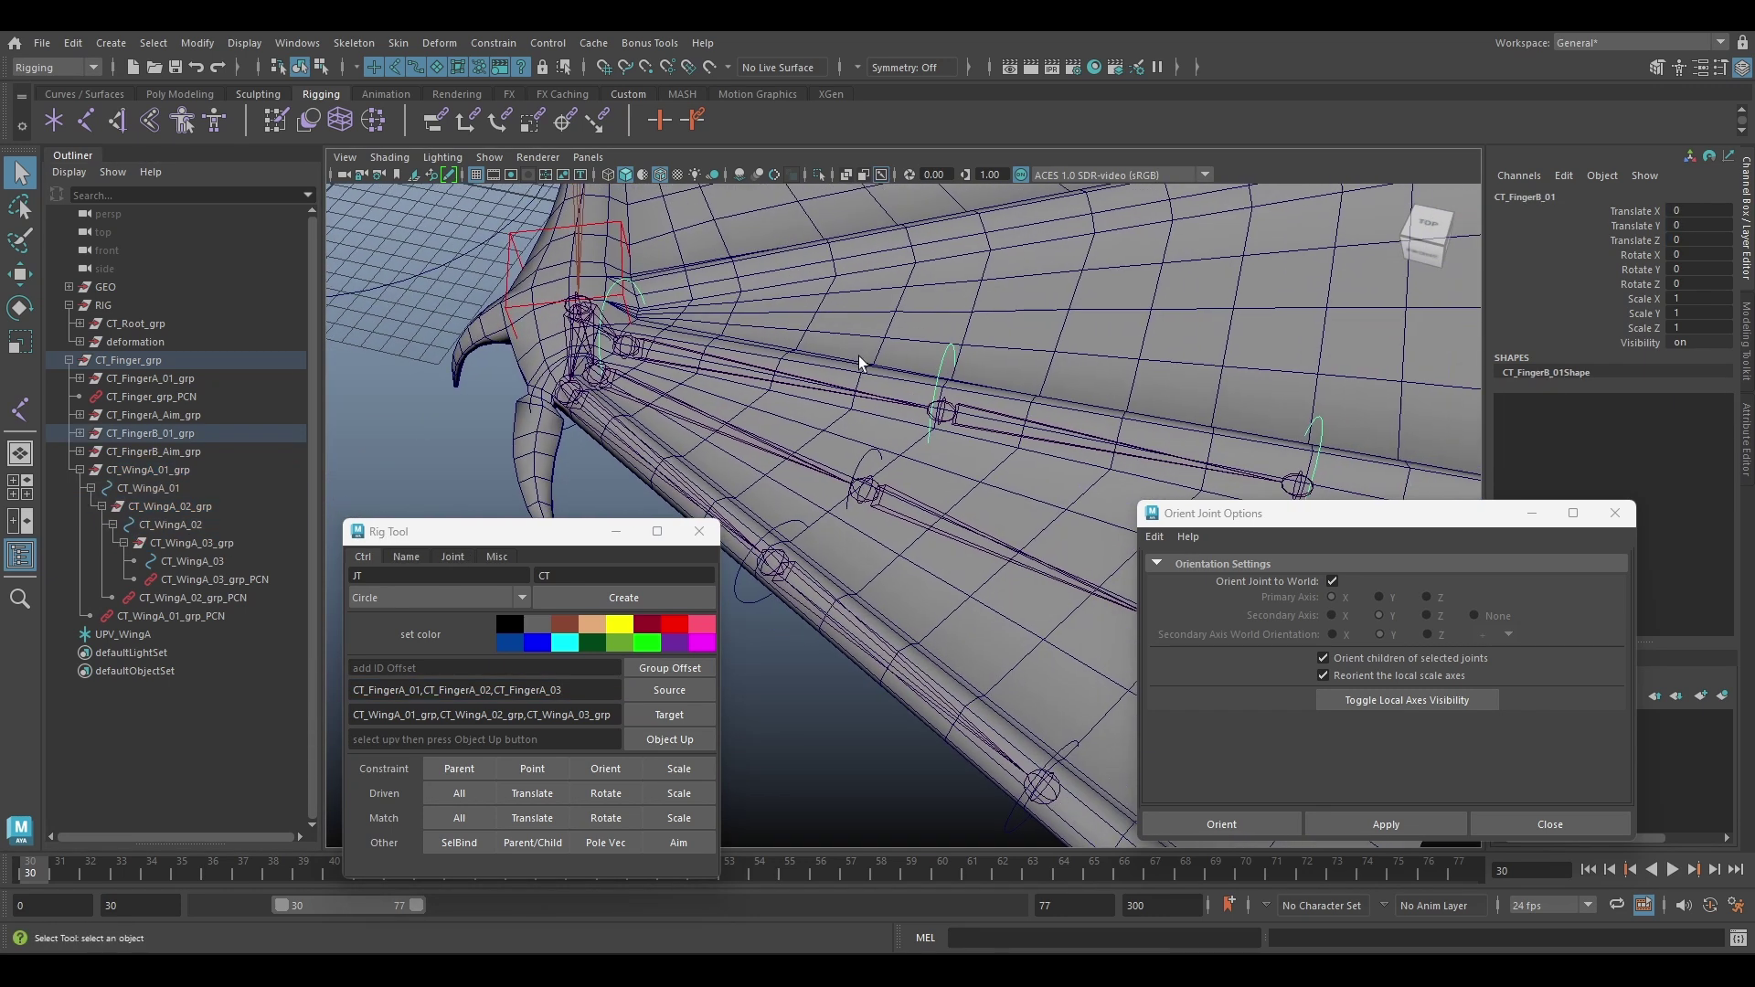
{"action": "left_click", "coordinate": [944, 356], "text": "shift"}
{"action": "middle_click_drag", "start_coordinate": [1288, 399], "coordinate": [1068, 355], "text": "alt"}
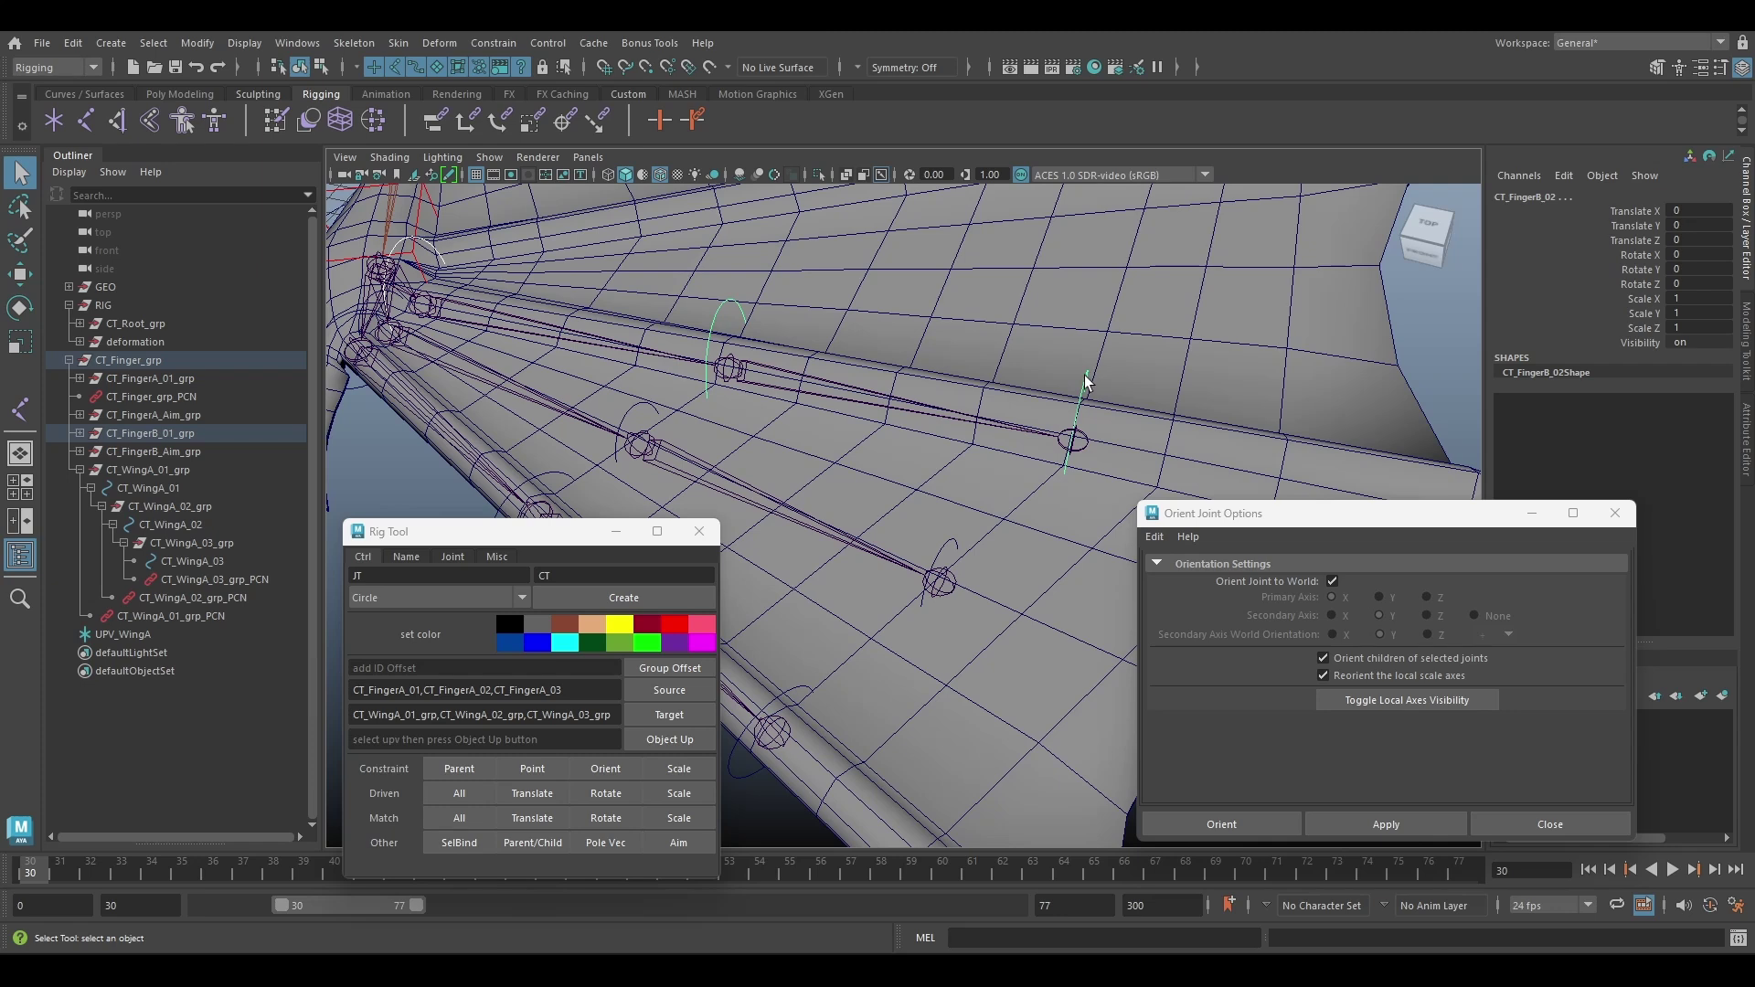
{"action": "left_click", "coordinate": [655, 690]}
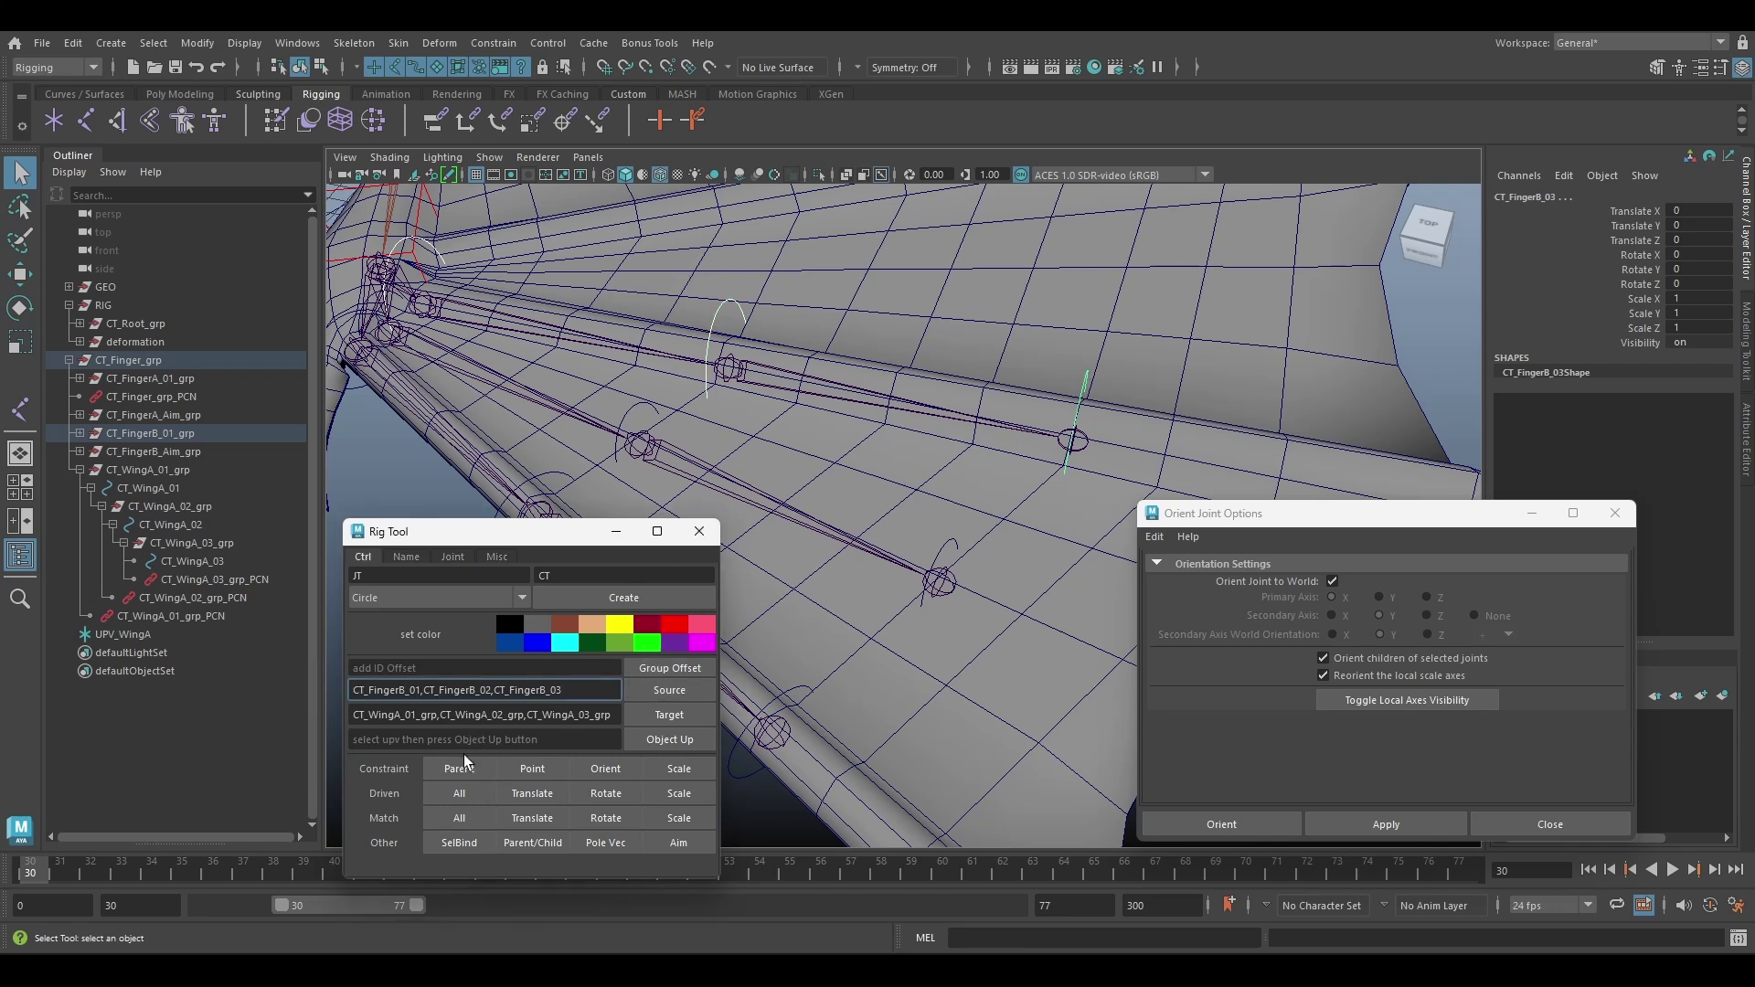
{"action": "left_click", "coordinate": [615, 535]}
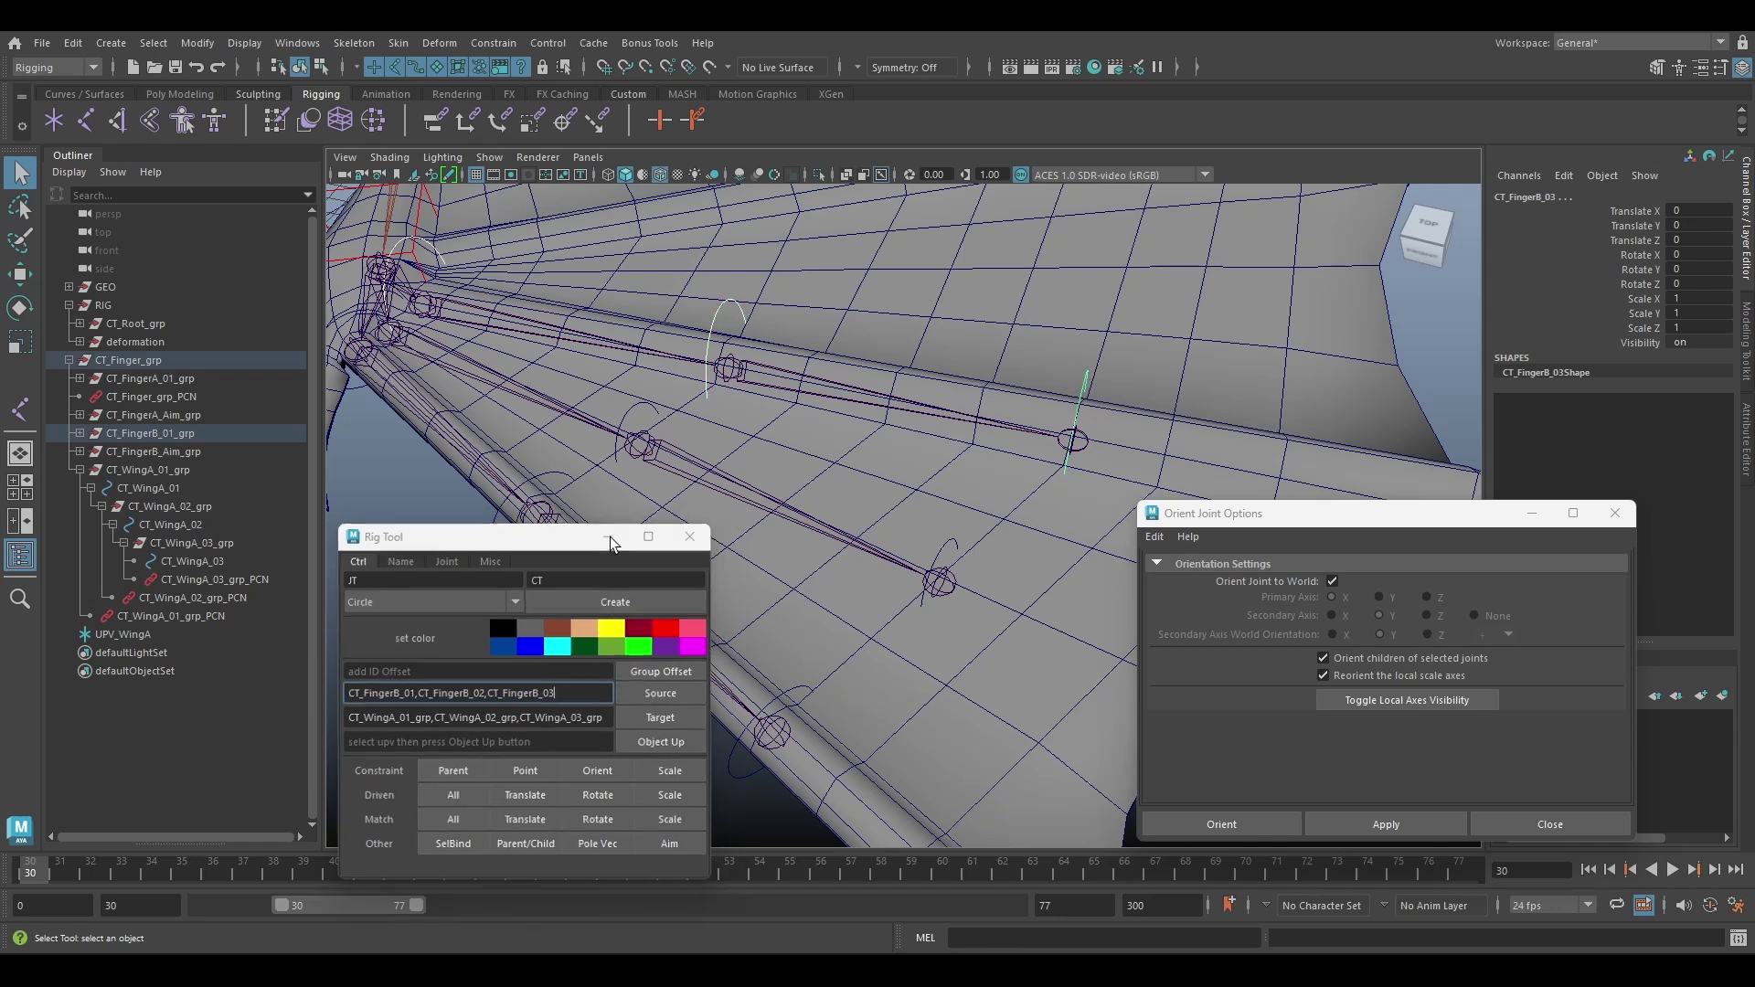
Set both the FingerA and FingerB weights to 0.5 on the parent constraints of the WingA 03, 02 and 01 groups
{"action": "middle_click_drag", "start_coordinate": [561, 566], "coordinate": [613, 577], "text": "alt"}
{"action": "left_click", "coordinate": [203, 579]}
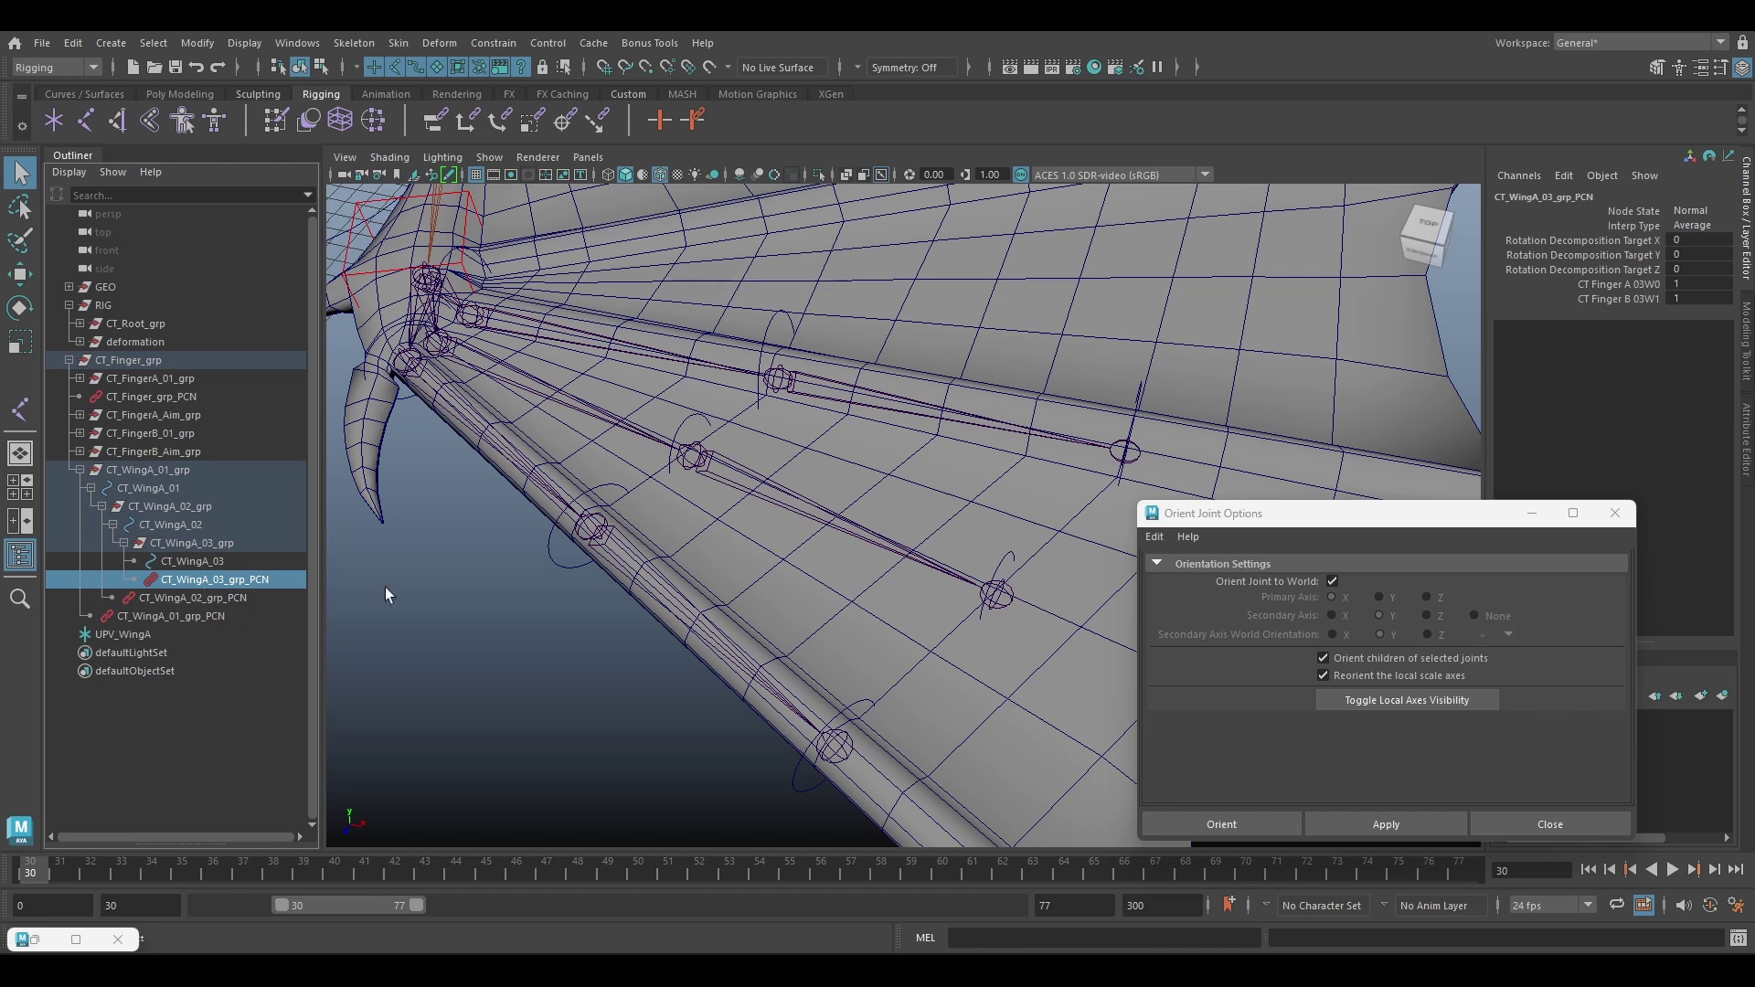
{"action": "left_click", "coordinate": [1656, 285]}
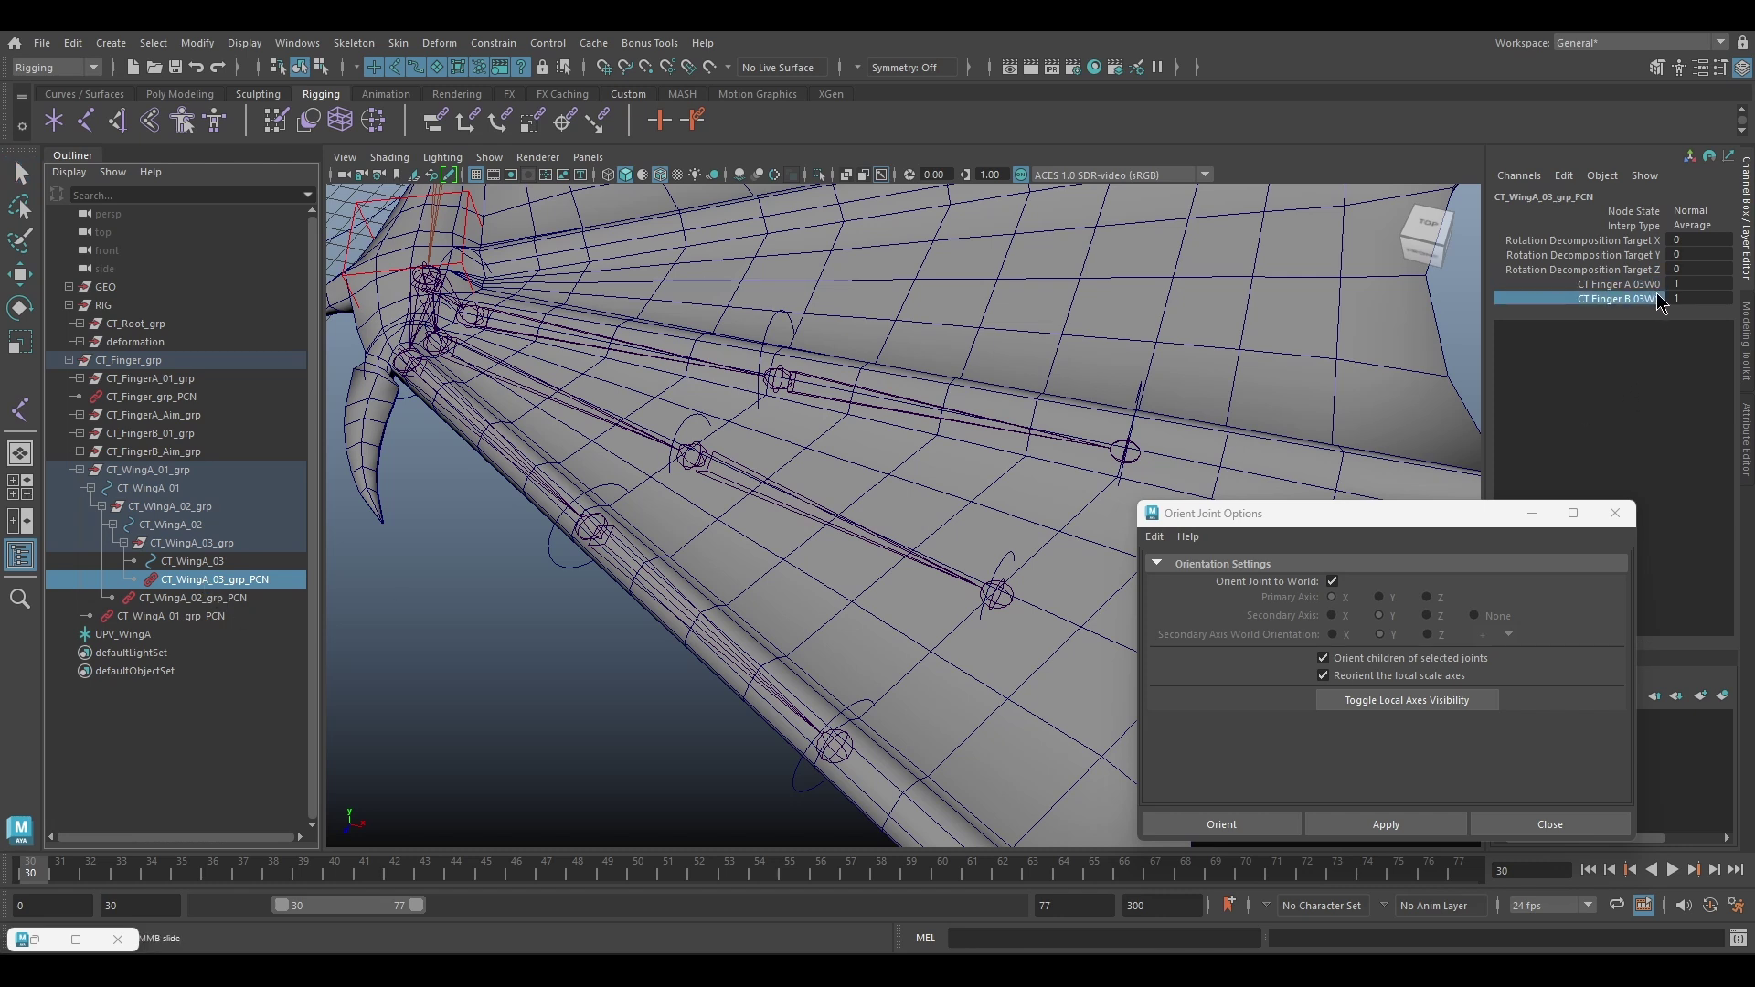
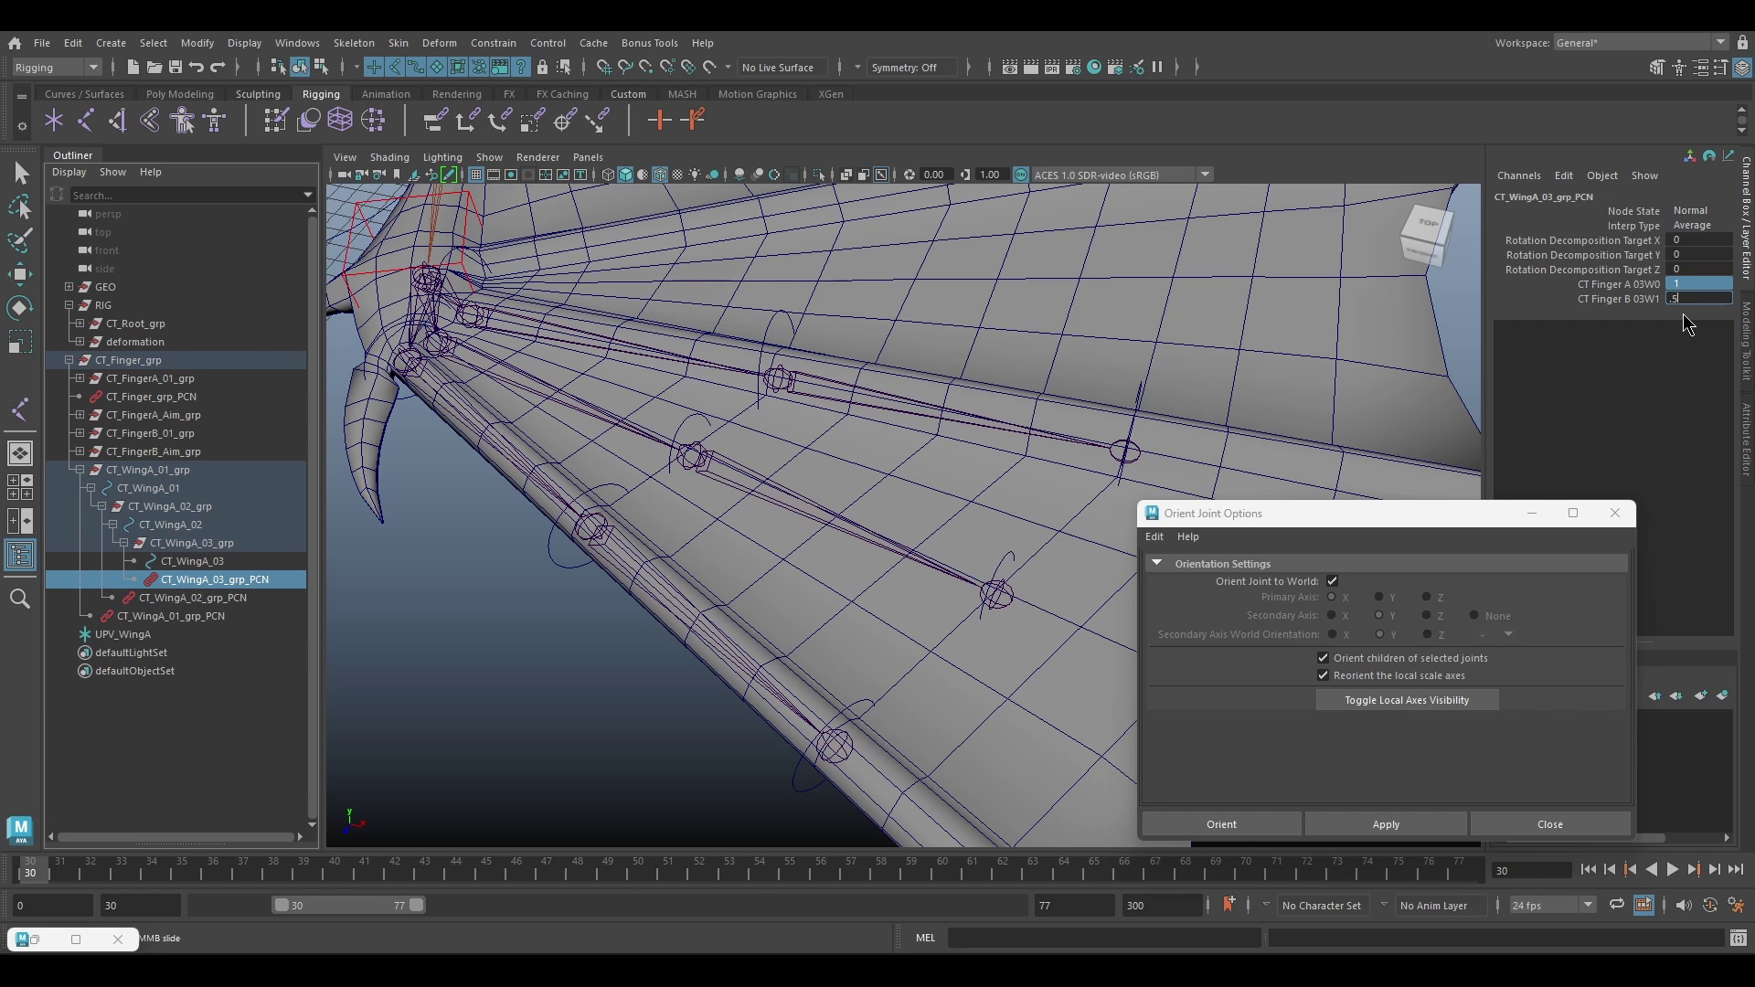
{"action": "left_click", "coordinate": [165, 599]}
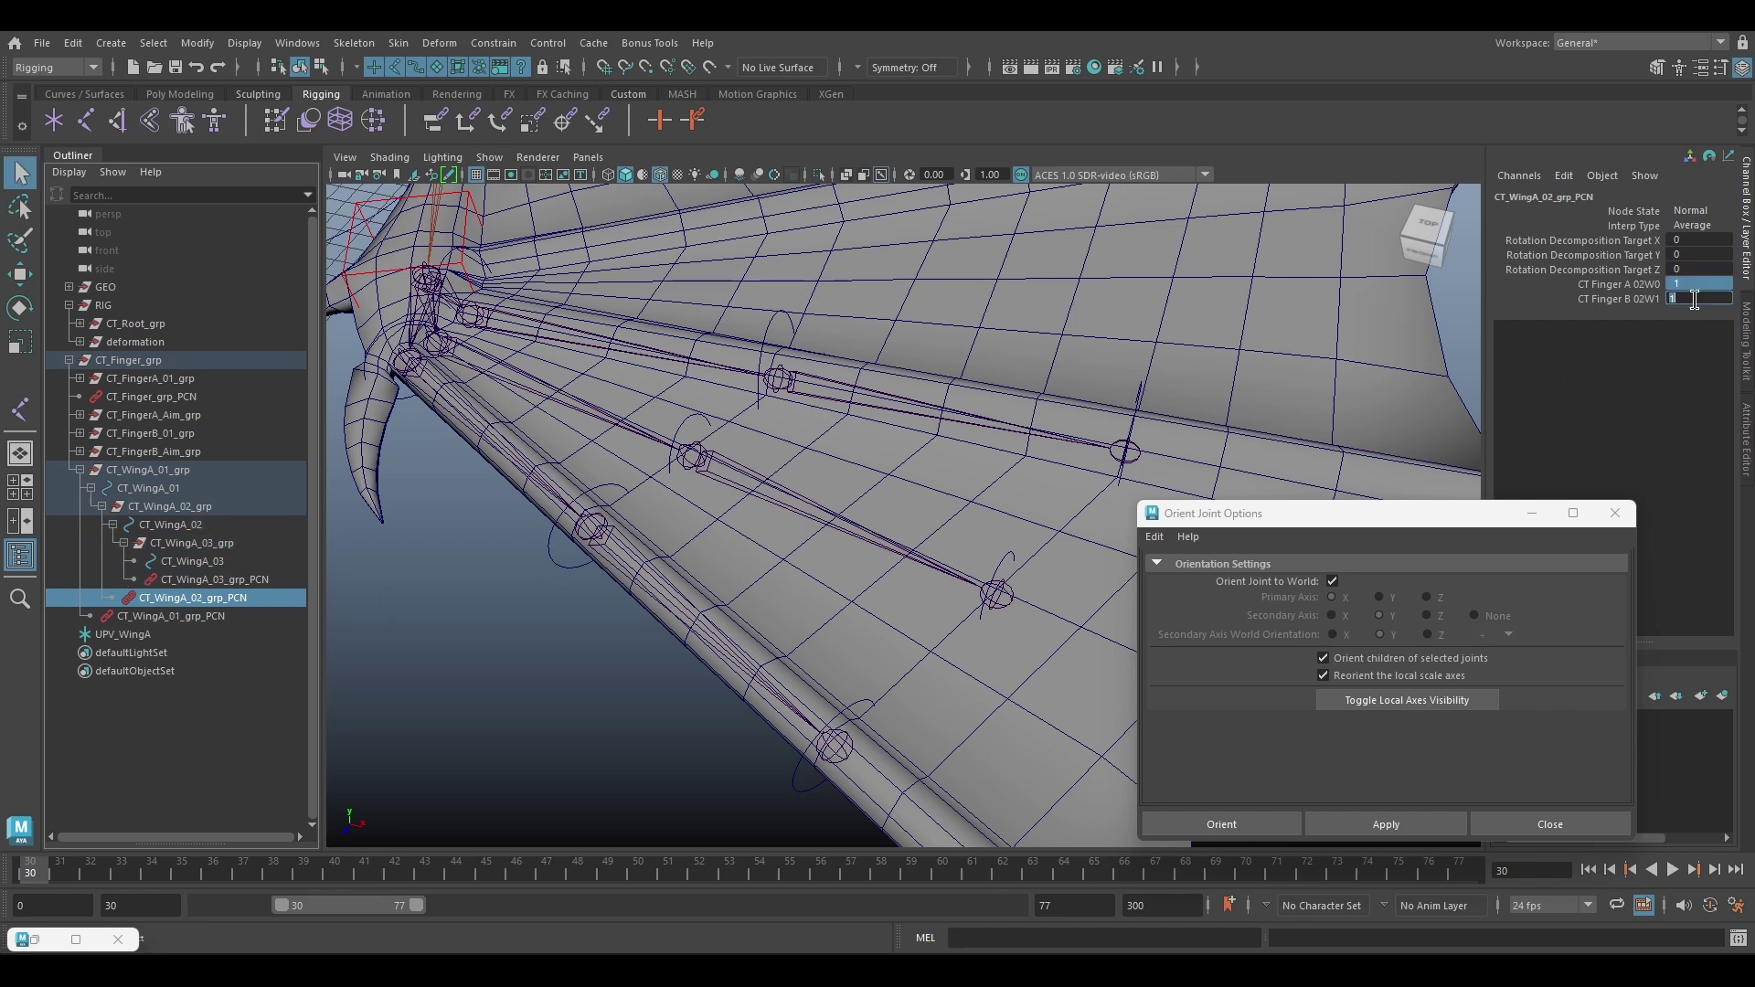
{"action": "left_click", "coordinate": [266, 613]}
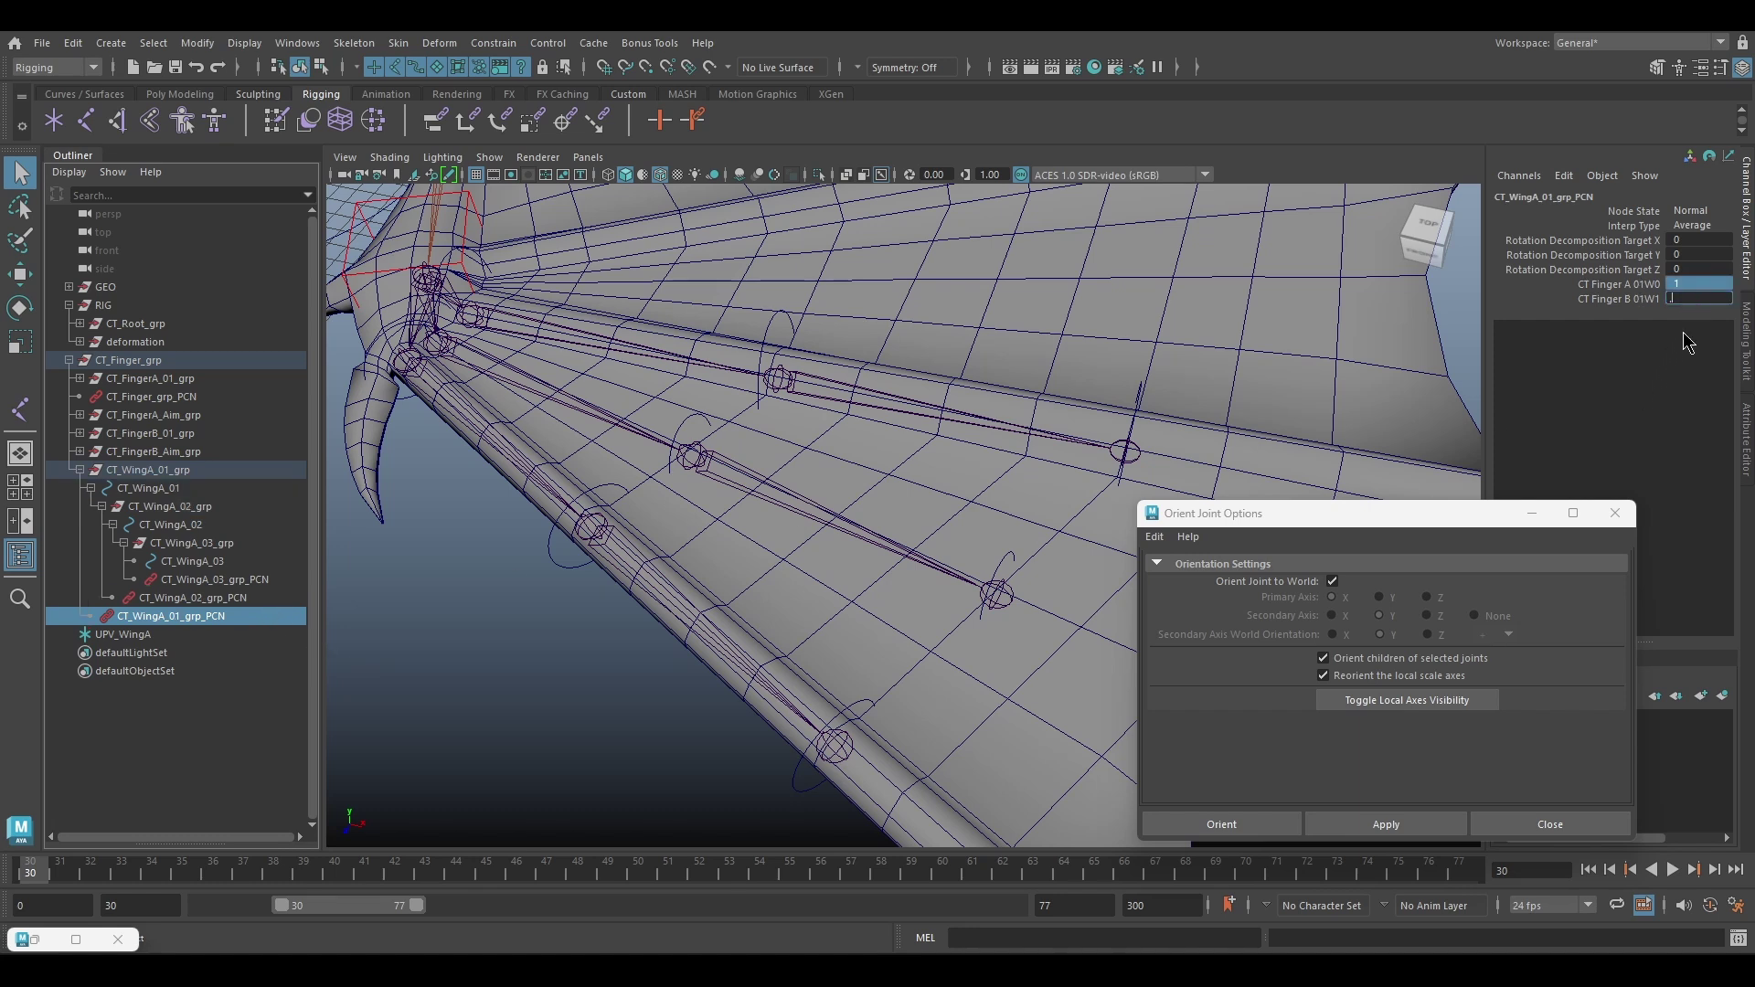
Test-move the FingerB aim control and test-rotate CT_FingerB_03 to check the membrane's response, undoing each change
{"action": "scroll", "coordinate": [808, 333], "scroll_direction": "down", "scroll_amount": 5}
{"action": "left_click_drag", "start_coordinate": [810, 332], "coordinate": [1055, 309], "text": "alt"}
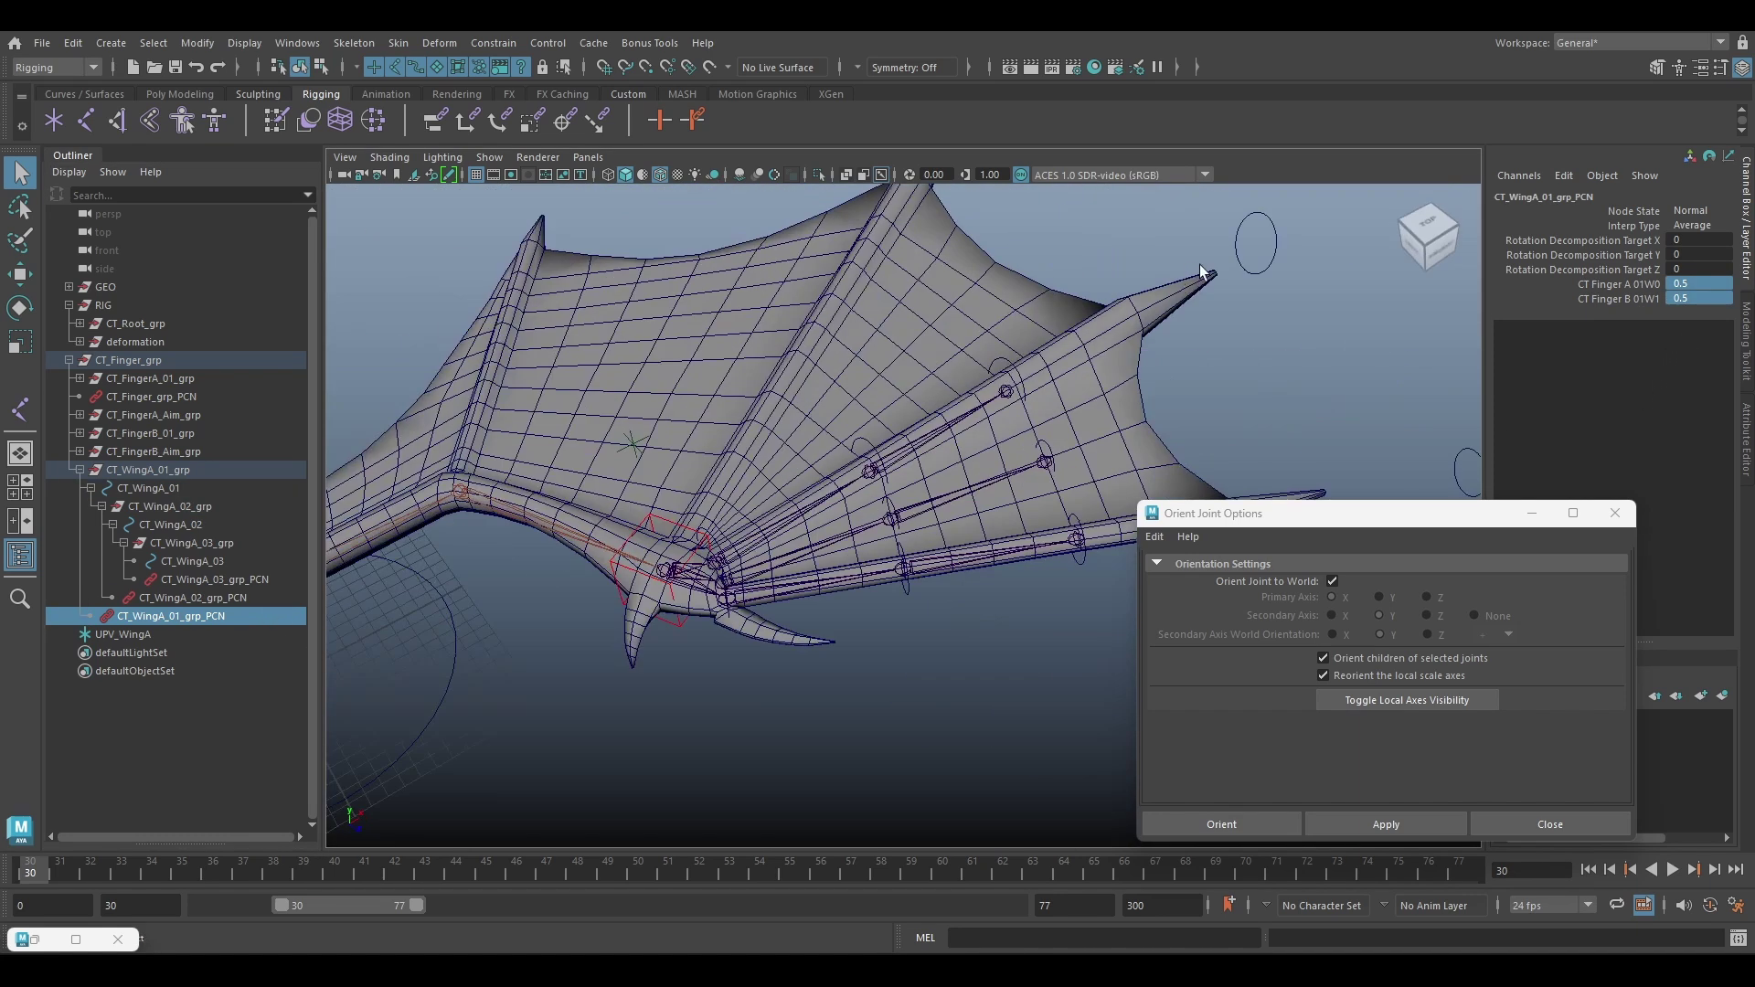
{"action": "left_click", "coordinate": [1272, 258]}
{"action": "key", "text": "w"}
{"action": "left_click_drag", "start_coordinate": [1289, 277], "coordinate": [1148, 196]}
{"action": "key", "text": "ctrl+z"}
{"action": "scroll", "coordinate": [1007, 485], "scroll_direction": "up", "scroll_amount": 4}
{"action": "left_click_drag", "start_coordinate": [1007, 486], "coordinate": [1090, 192], "text": "alt"}
{"action": "key", "text": "ctrl+z"}
{"action": "key", "text": "e"}
{"action": "key", "text": "ctrl+z"}
{"action": "key", "text": "w"}
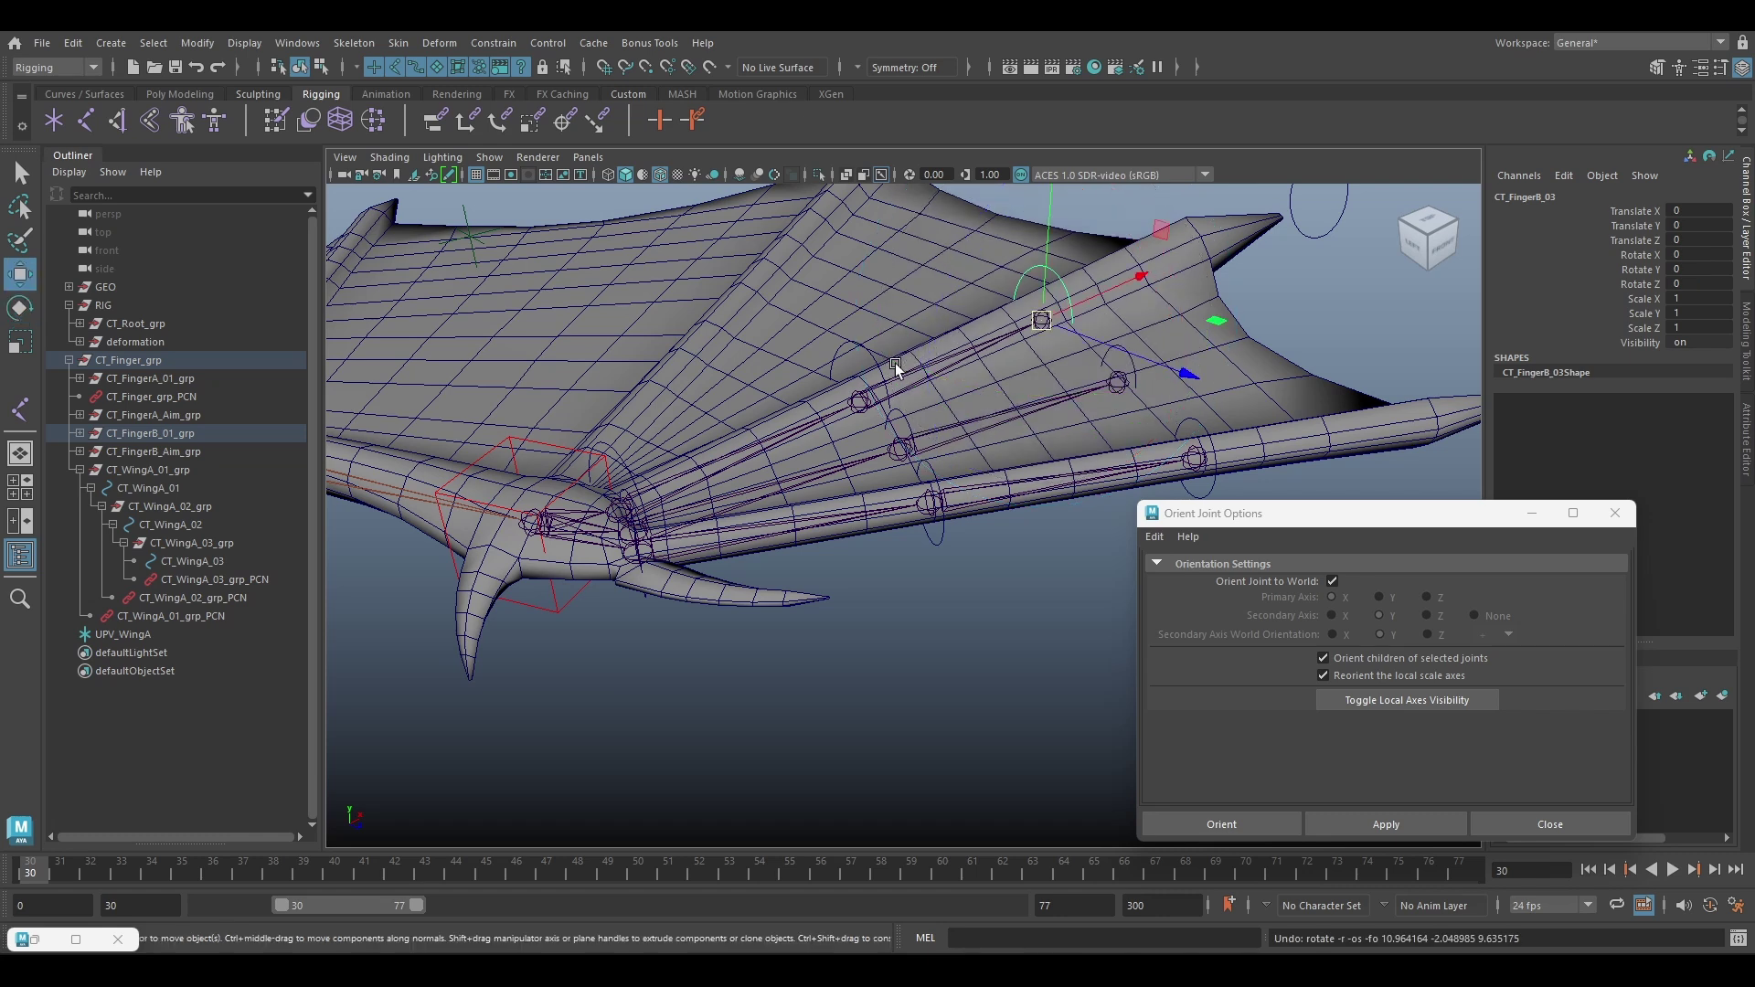
Test-rotate CT_FingerB_02 to check how the WingA controls follow, and undo the rotation
{"action": "left_click", "coordinate": [865, 352]}
{"action": "key", "text": "e"}
{"action": "left_click_drag", "start_coordinate": [783, 302], "coordinate": [842, 279]}
{"action": "key", "text": "ctrl+z"}
{"action": "key", "text": "q"}
Test-rotate and test-move CT_FingerA_02 to check how the WingA controls follow, undoing each change, and deselect it
{"action": "left_click", "coordinate": [936, 535]}
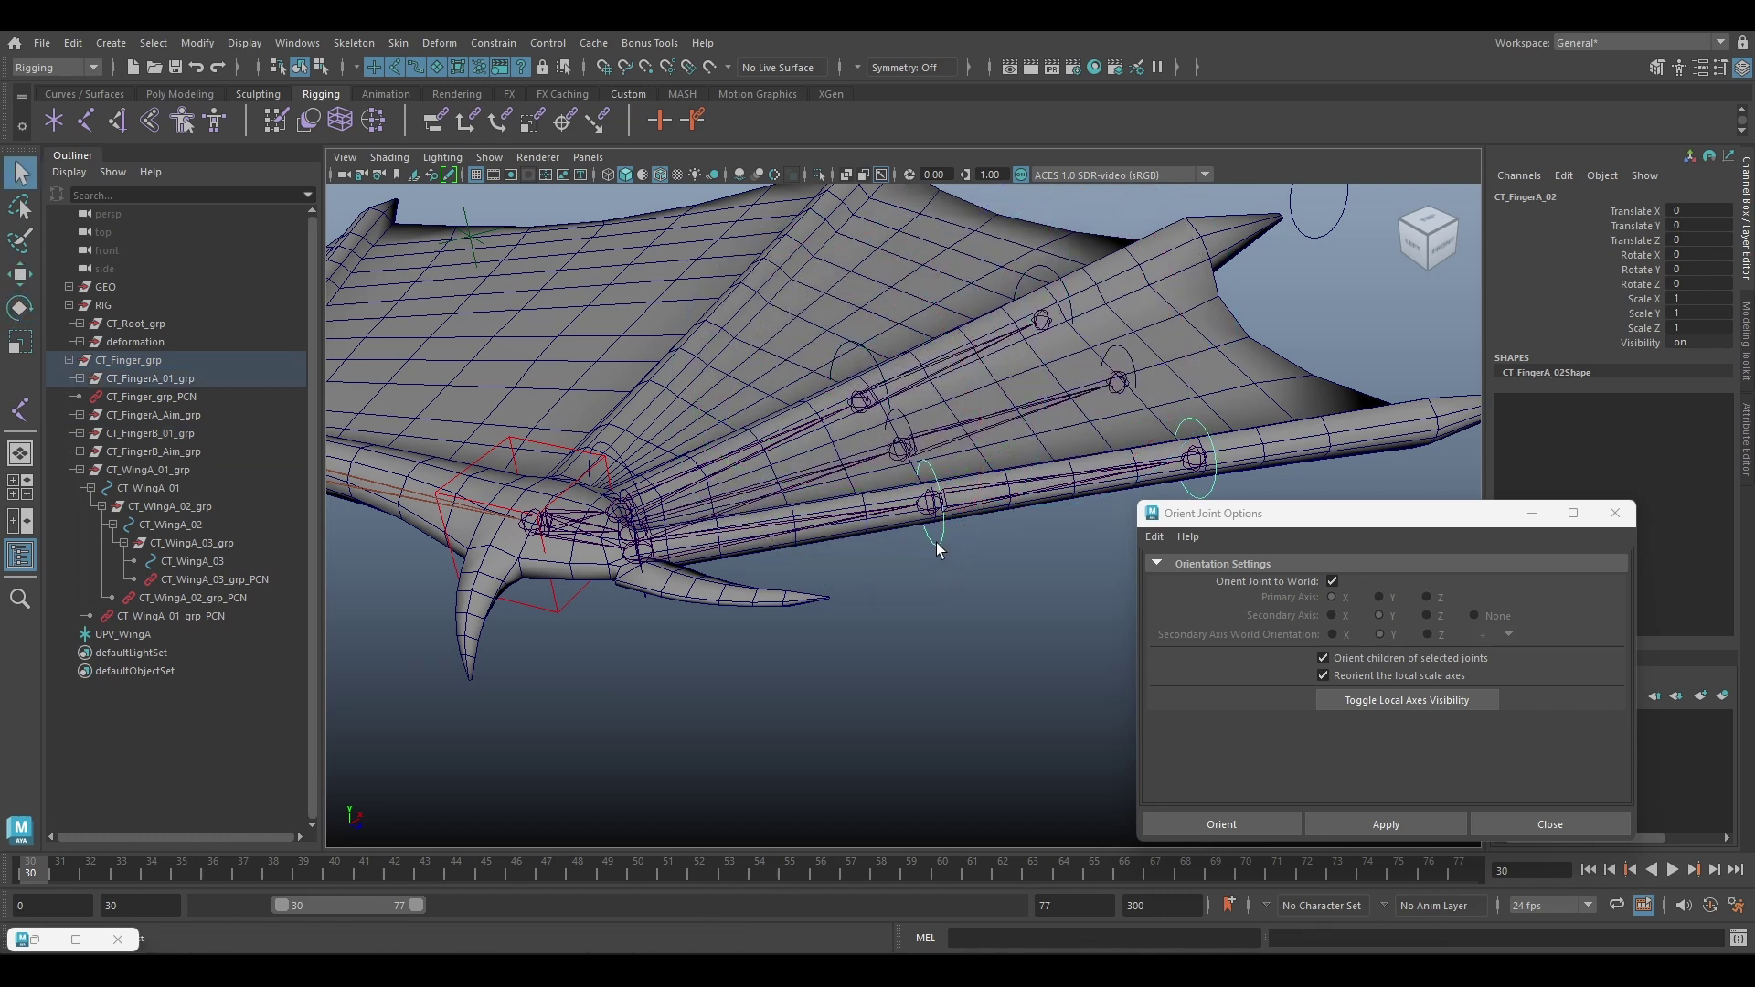
{"action": "key", "text": "e"}
{"action": "left_click_drag", "start_coordinate": [936, 534], "coordinate": [991, 577]}
{"action": "key", "text": "ctrl+z"}
{"action": "key", "text": "w"}
{"action": "left_click_drag", "start_coordinate": [932, 509], "coordinate": [937, 428]}
{"action": "key", "text": "ctrl+z"}
{"action": "left_click_drag", "start_coordinate": [972, 485], "coordinate": [925, 517], "text": "alt"}
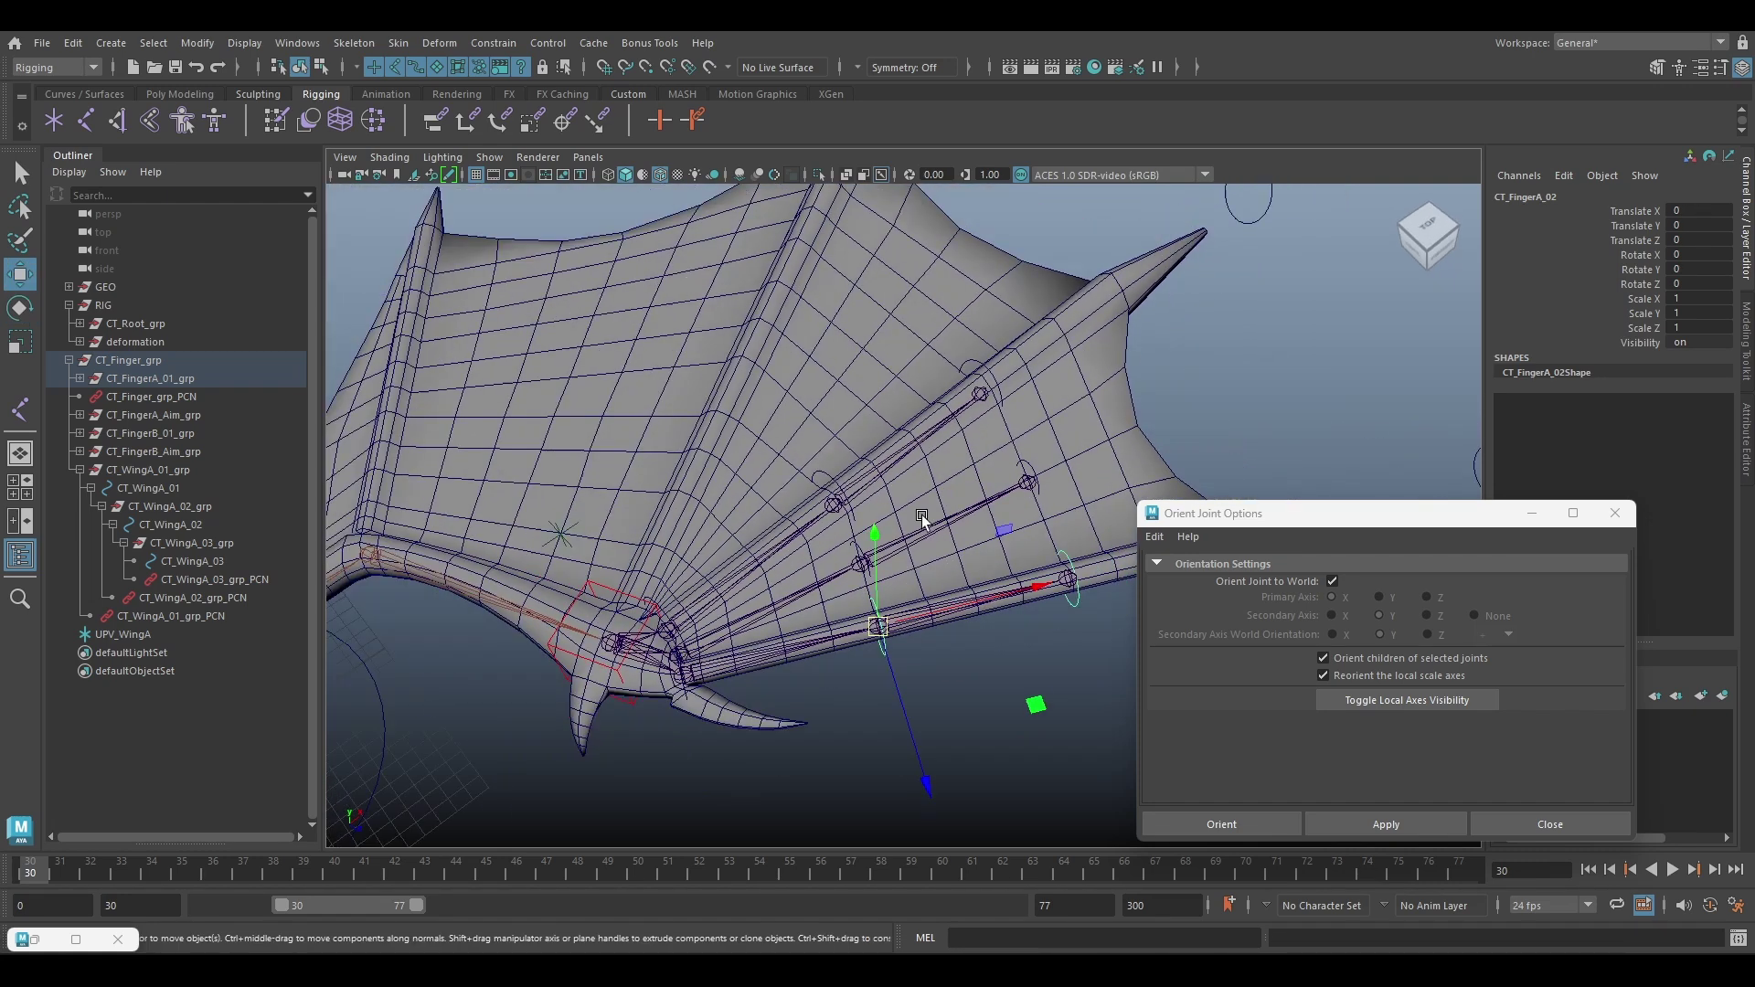
{"action": "middle_click_drag", "start_coordinate": [925, 517], "coordinate": [845, 405], "text": "alt"}
{"action": "left_click", "coordinate": [630, 515]}
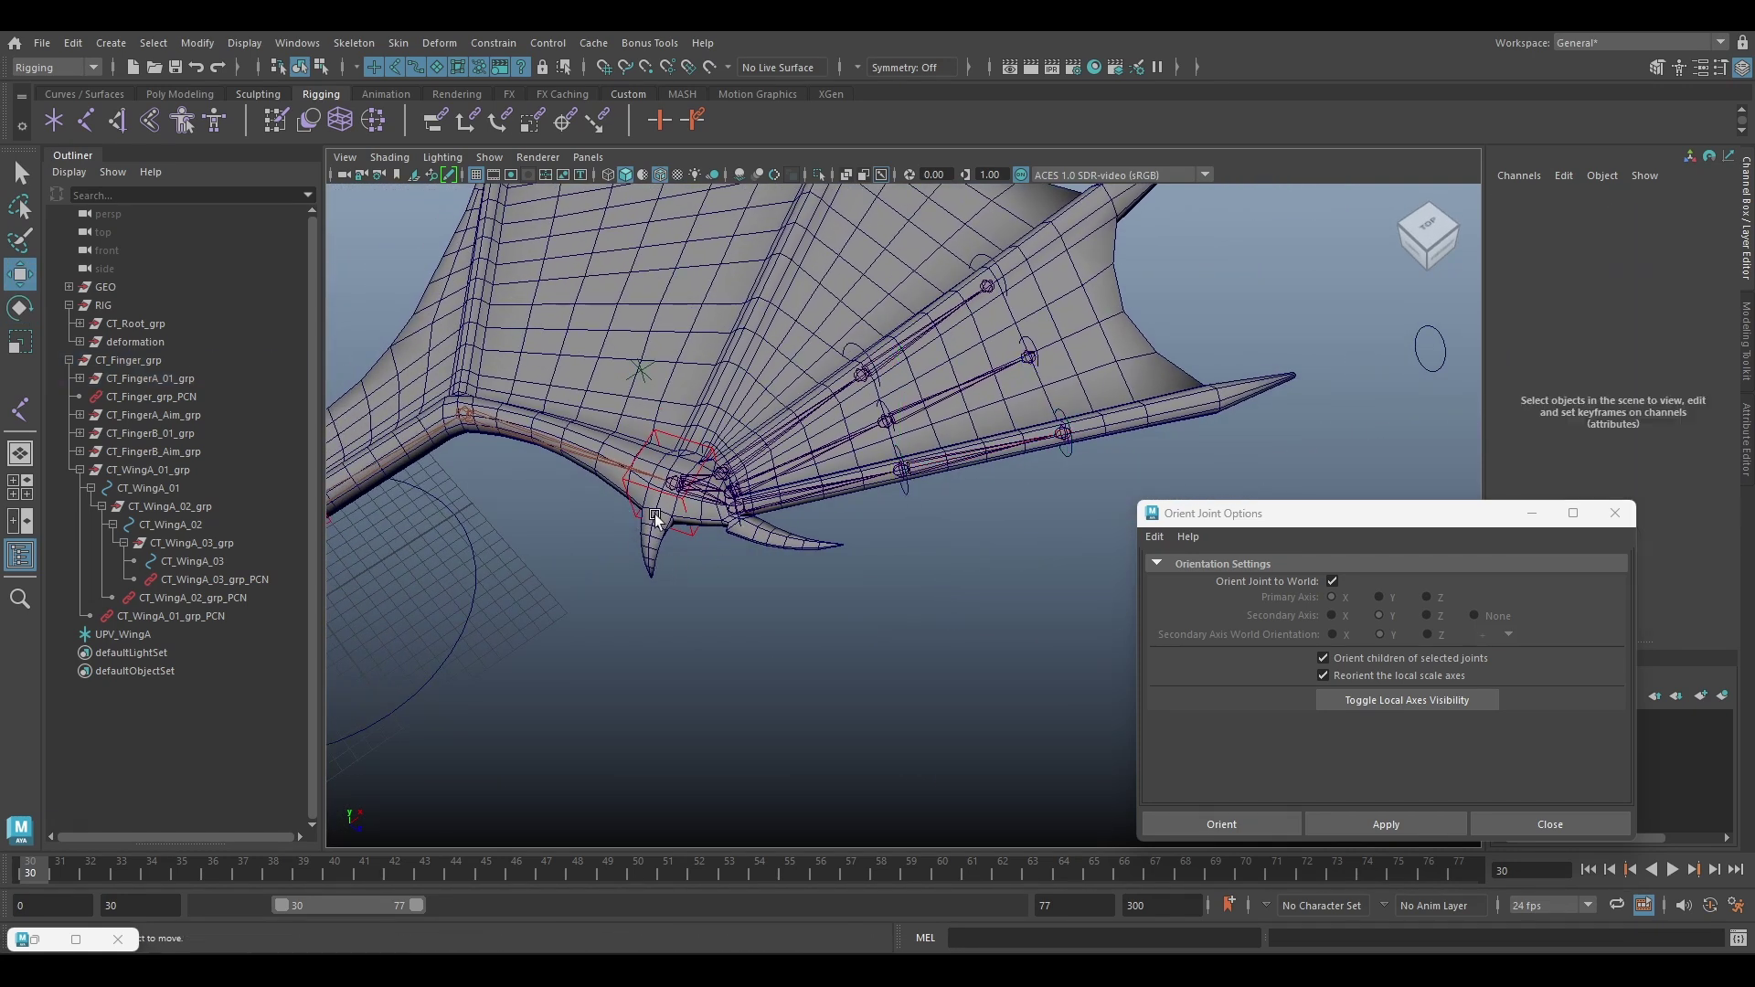
Duplicate the FingerB joint chain and move the copy's base joint to the root of the next wing finger
{"action": "scroll", "coordinate": [795, 404], "scroll_direction": "down", "scroll_amount": 2}
{"action": "left_click_drag", "start_coordinate": [794, 404], "coordinate": [693, 592], "text": "alt"}
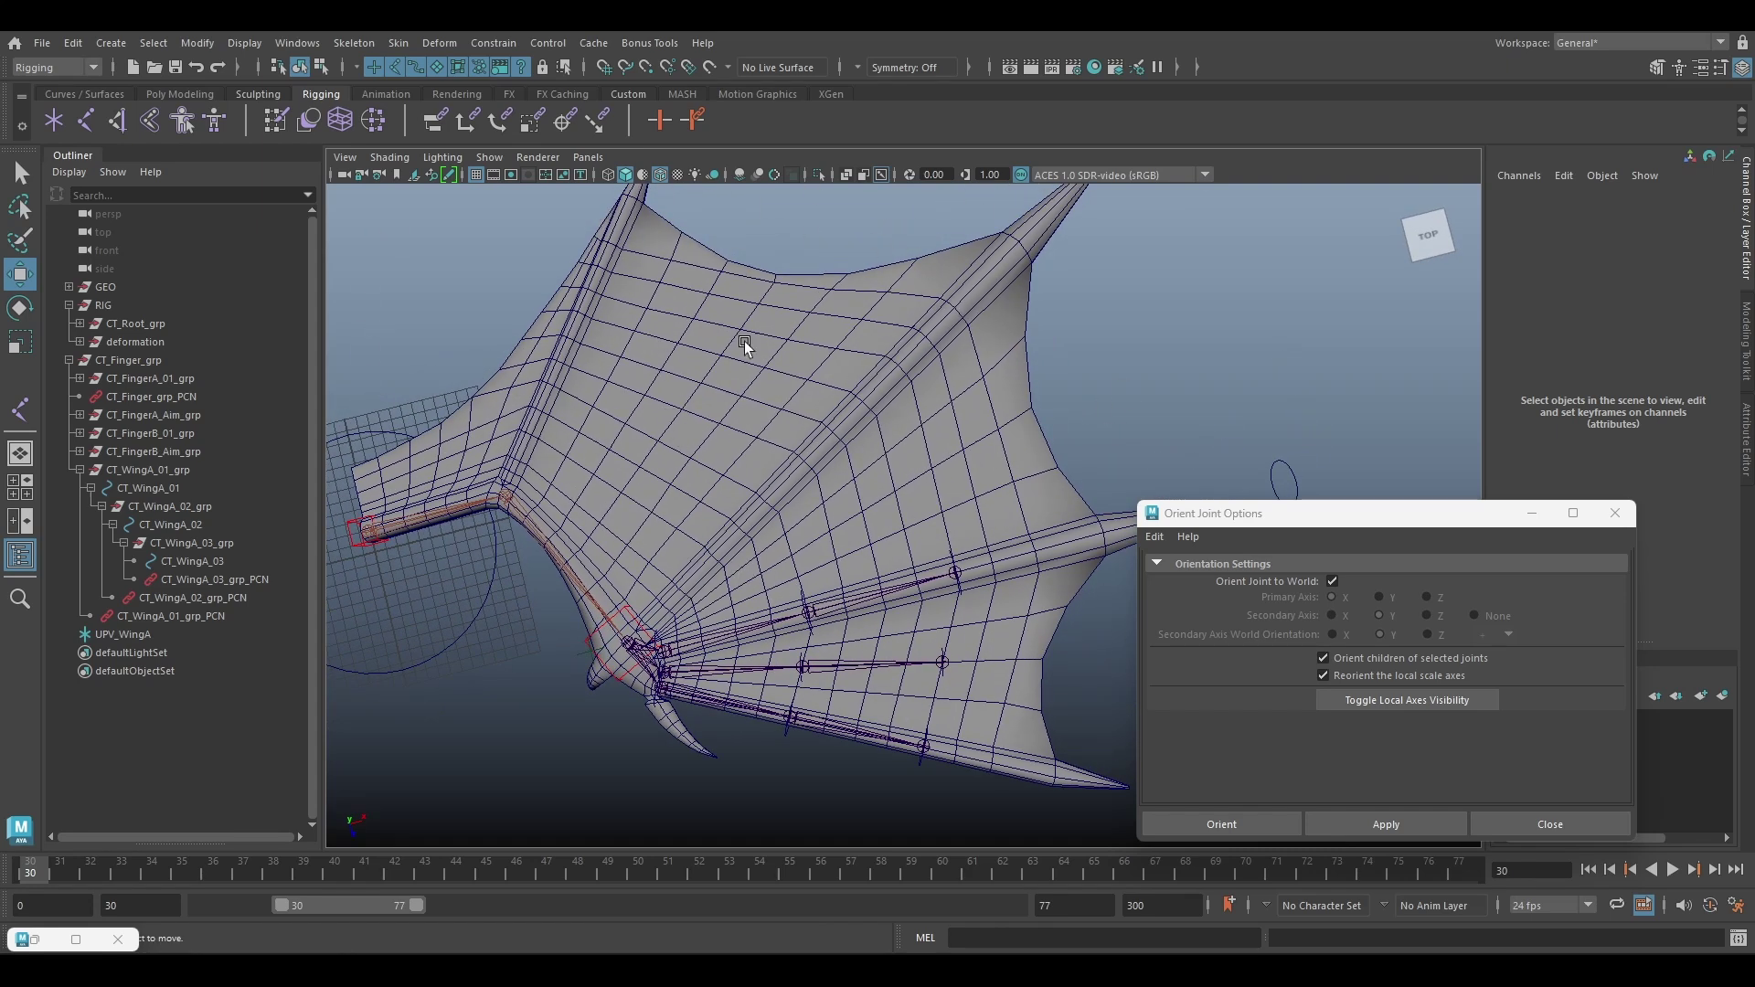
{"action": "left_click_drag", "start_coordinate": [950, 464], "coordinate": [914, 466], "text": "alt"}
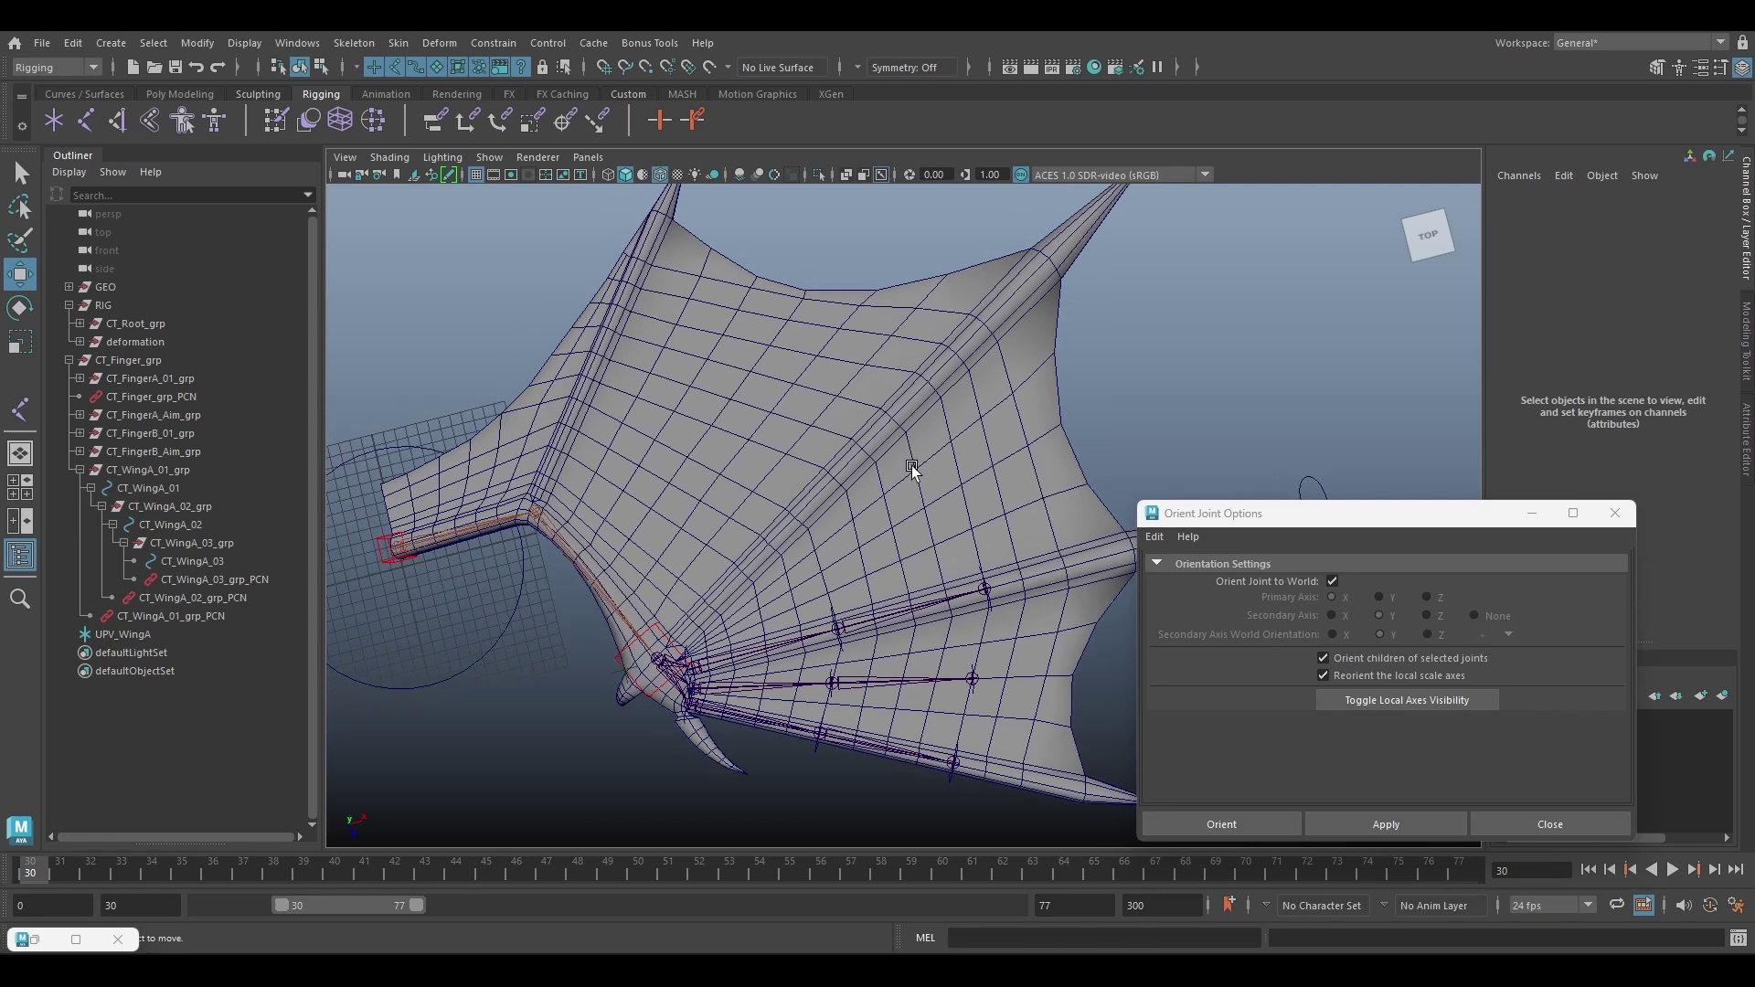
{"action": "key", "text": "space"}
{"action": "key", "text": "space"}
{"action": "scroll", "coordinate": [650, 525], "scroll_direction": "up", "scroll_amount": 2}
{"action": "middle_click_drag", "start_coordinate": [731, 443], "coordinate": [719, 556], "text": "alt"}
{"action": "left_click_drag", "start_coordinate": [719, 560], "coordinate": [678, 546], "text": "alt"}
{"action": "left_click", "coordinate": [662, 542]}
{"action": "scroll", "coordinate": [733, 619], "scroll_direction": "up", "scroll_amount": 1}
{"action": "middle_click_drag", "start_coordinate": [732, 619], "coordinate": [772, 596], "text": "alt"}
{"action": "left_click_drag", "start_coordinate": [772, 512], "coordinate": [743, 527]}
{"action": "scroll", "coordinate": [1041, 512], "scroll_direction": "up", "scroll_amount": 2}
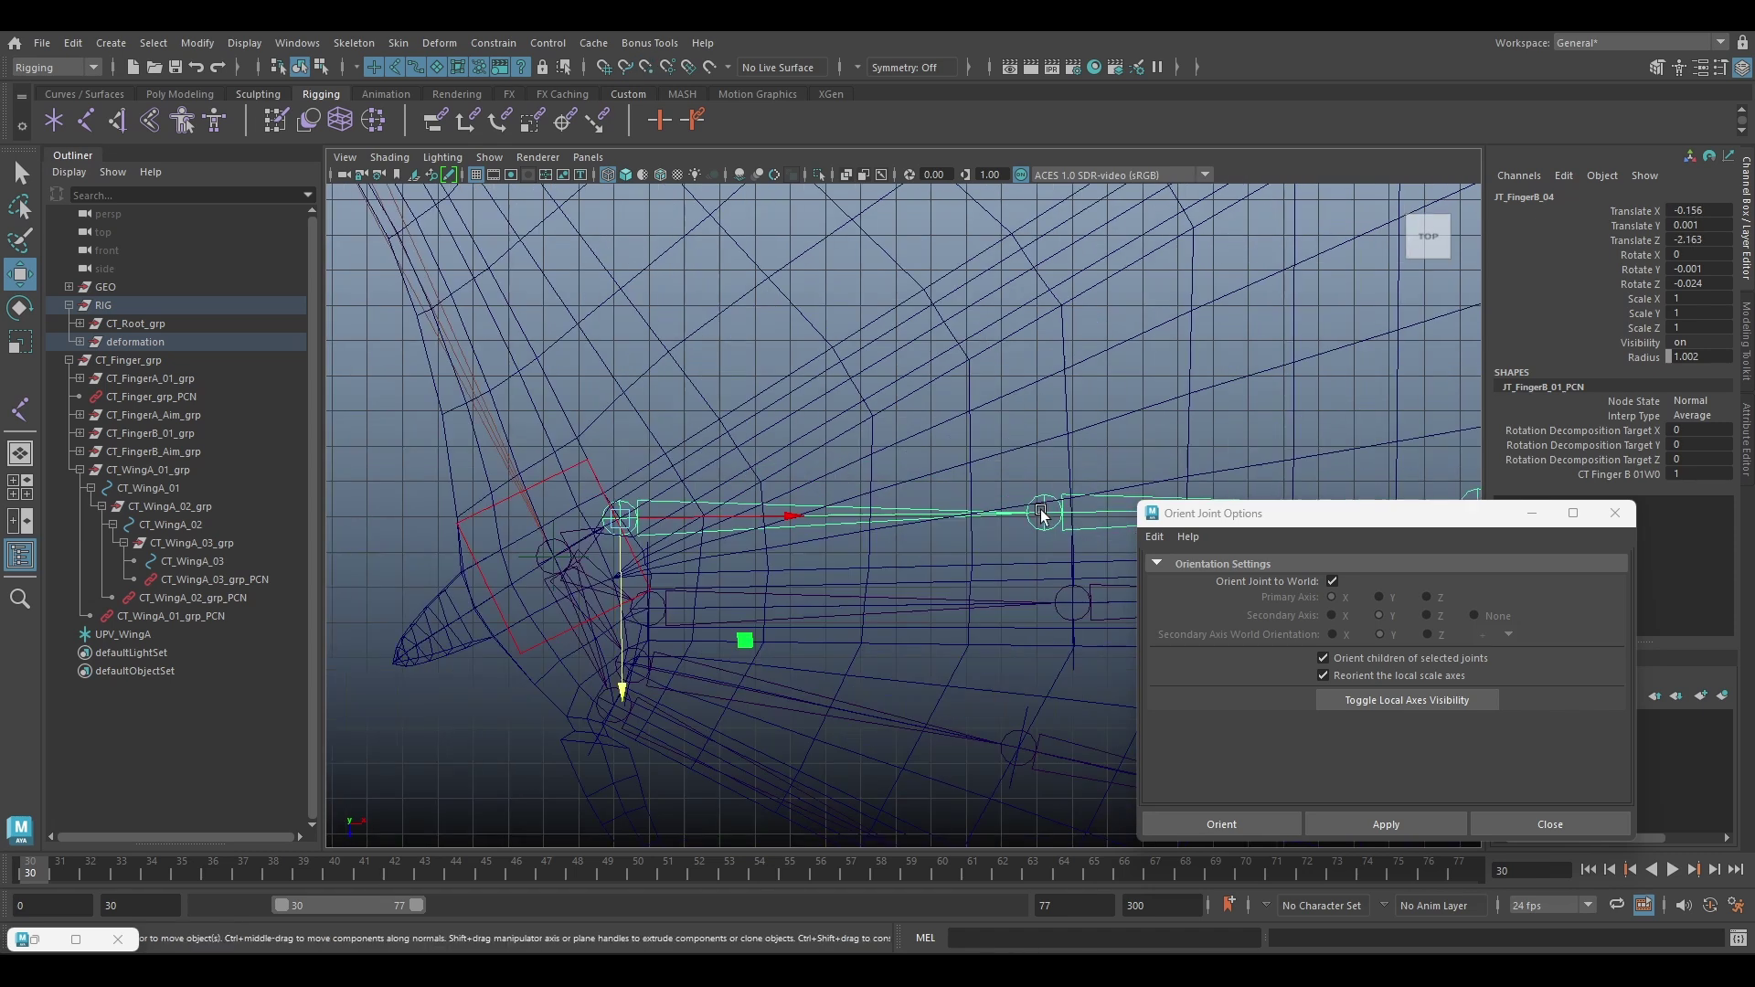
Move the copied chain's second and end joints along the centre of the third wing finger
{"action": "left_click", "coordinate": [1041, 512]}
{"action": "left_click_drag", "start_coordinate": [1043, 528], "coordinate": [1046, 291]}
{"action": "middle_click_drag", "start_coordinate": [1463, 270], "coordinate": [925, 384], "text": "alt"}
{"action": "left_click", "coordinate": [929, 381]}
{"action": "scroll", "coordinate": [929, 381], "scroll_direction": "down", "scroll_amount": 1}
{"action": "left_click_drag", "start_coordinate": [951, 412], "coordinate": [921, 314]}
{"action": "middle_click_drag", "start_coordinate": [921, 314], "coordinate": [902, 558], "text": "alt"}
{"action": "left_click_drag", "start_coordinate": [934, 540], "coordinate": [989, 411]}
{"action": "key", "text": "f"}
Delete the copied chain's constraints and rename its joints JT_FingerC_01, JT_FingerC_02 and JT_FingerC_03
{"action": "left_click", "coordinate": [180, 542]}
{"action": "left_click", "coordinate": [210, 578], "text": "shift"}
{"action": "key", "text": "Delete"}
{"action": "double_click", "coordinate": [242, 490]}
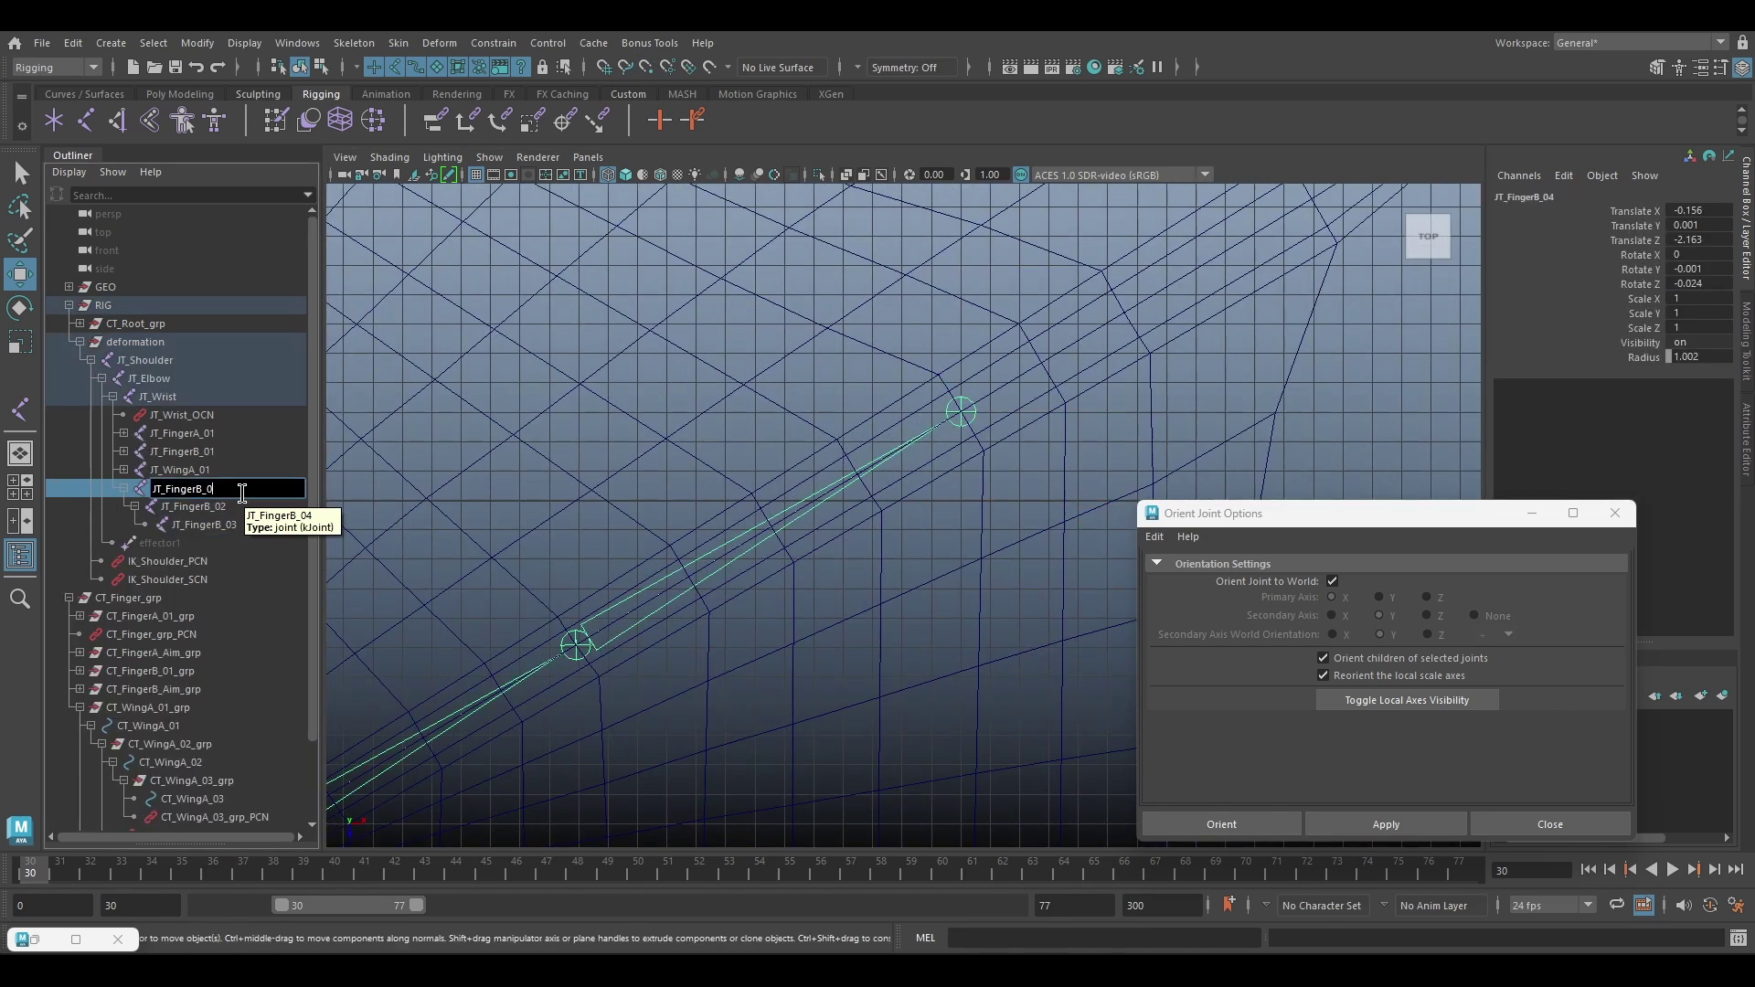
{"action": "left_click", "coordinate": [197, 487]}
{"action": "left_click", "coordinate": [206, 523], "text": "shift"}
{"action": "scroll", "coordinate": [874, 604], "scroll_direction": "down", "scroll_amount": 1}
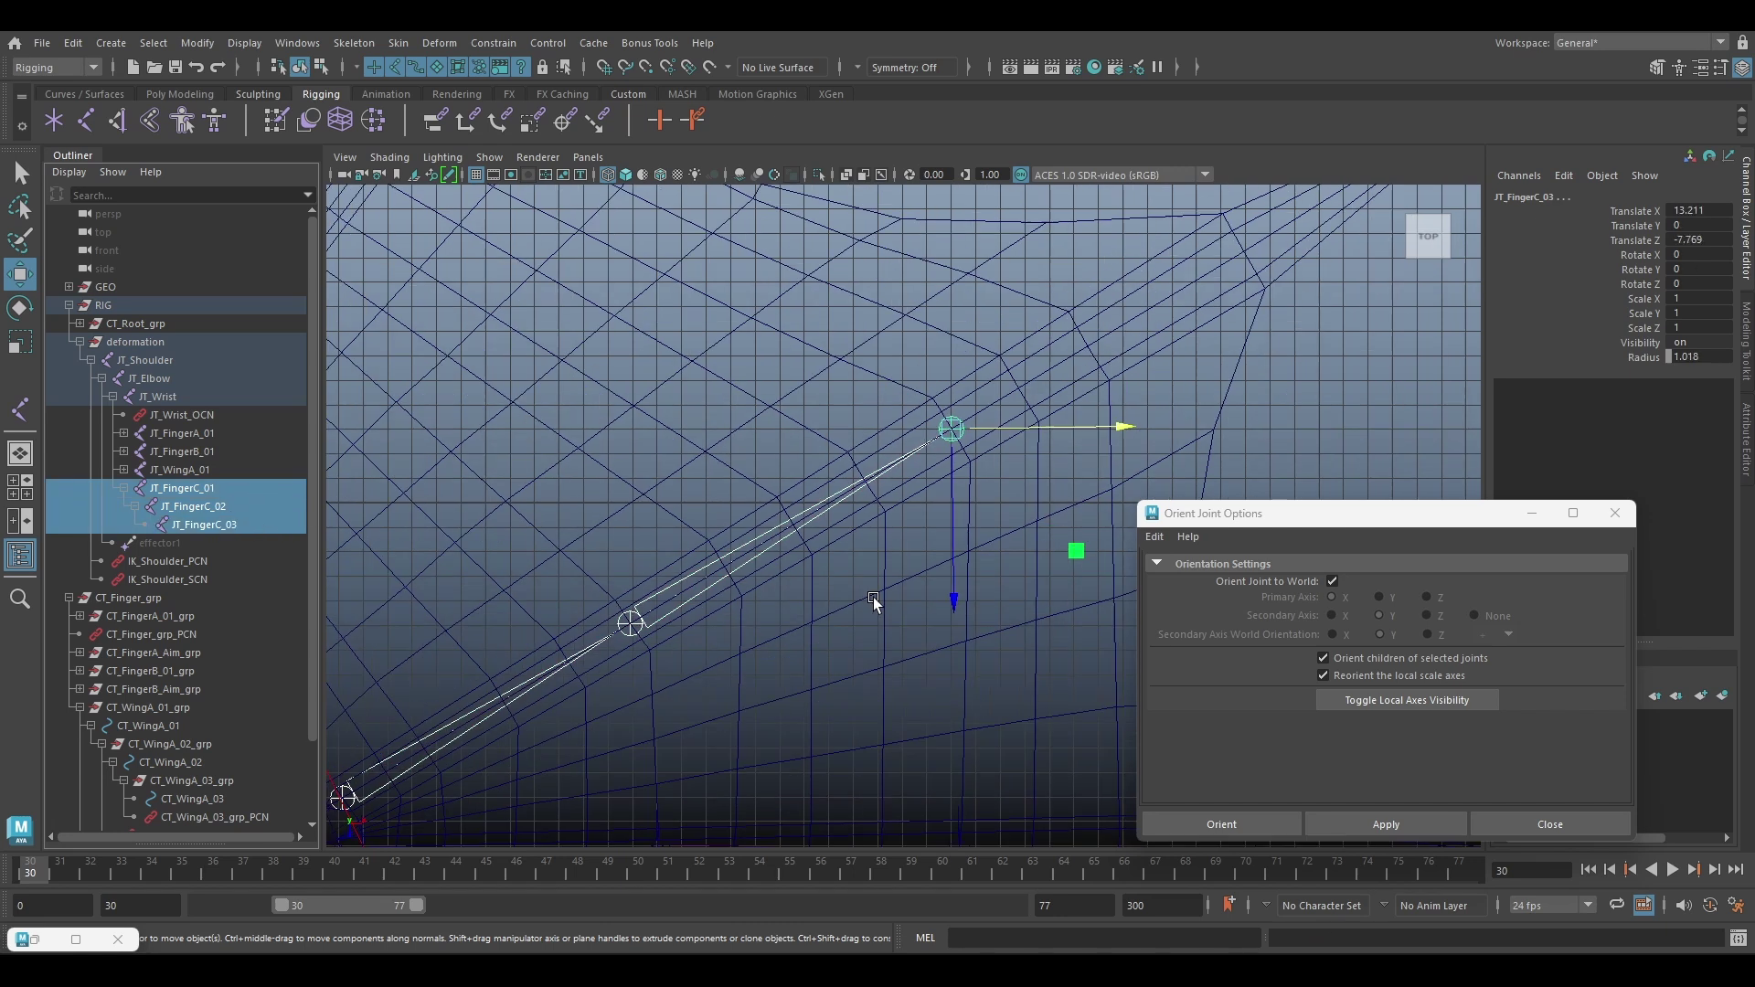
Zero JT_FingerC_01's rotation, orient JT_FingerC_01 and 02 with primary X and secondary Y, and orient the end joint to world
{"action": "middle_click_drag", "start_coordinate": [874, 603], "coordinate": [963, 471], "text": "alt"}
{"action": "left_click", "coordinate": [197, 487]}
{"action": "left_click", "coordinate": [197, 505], "text": "shift"}
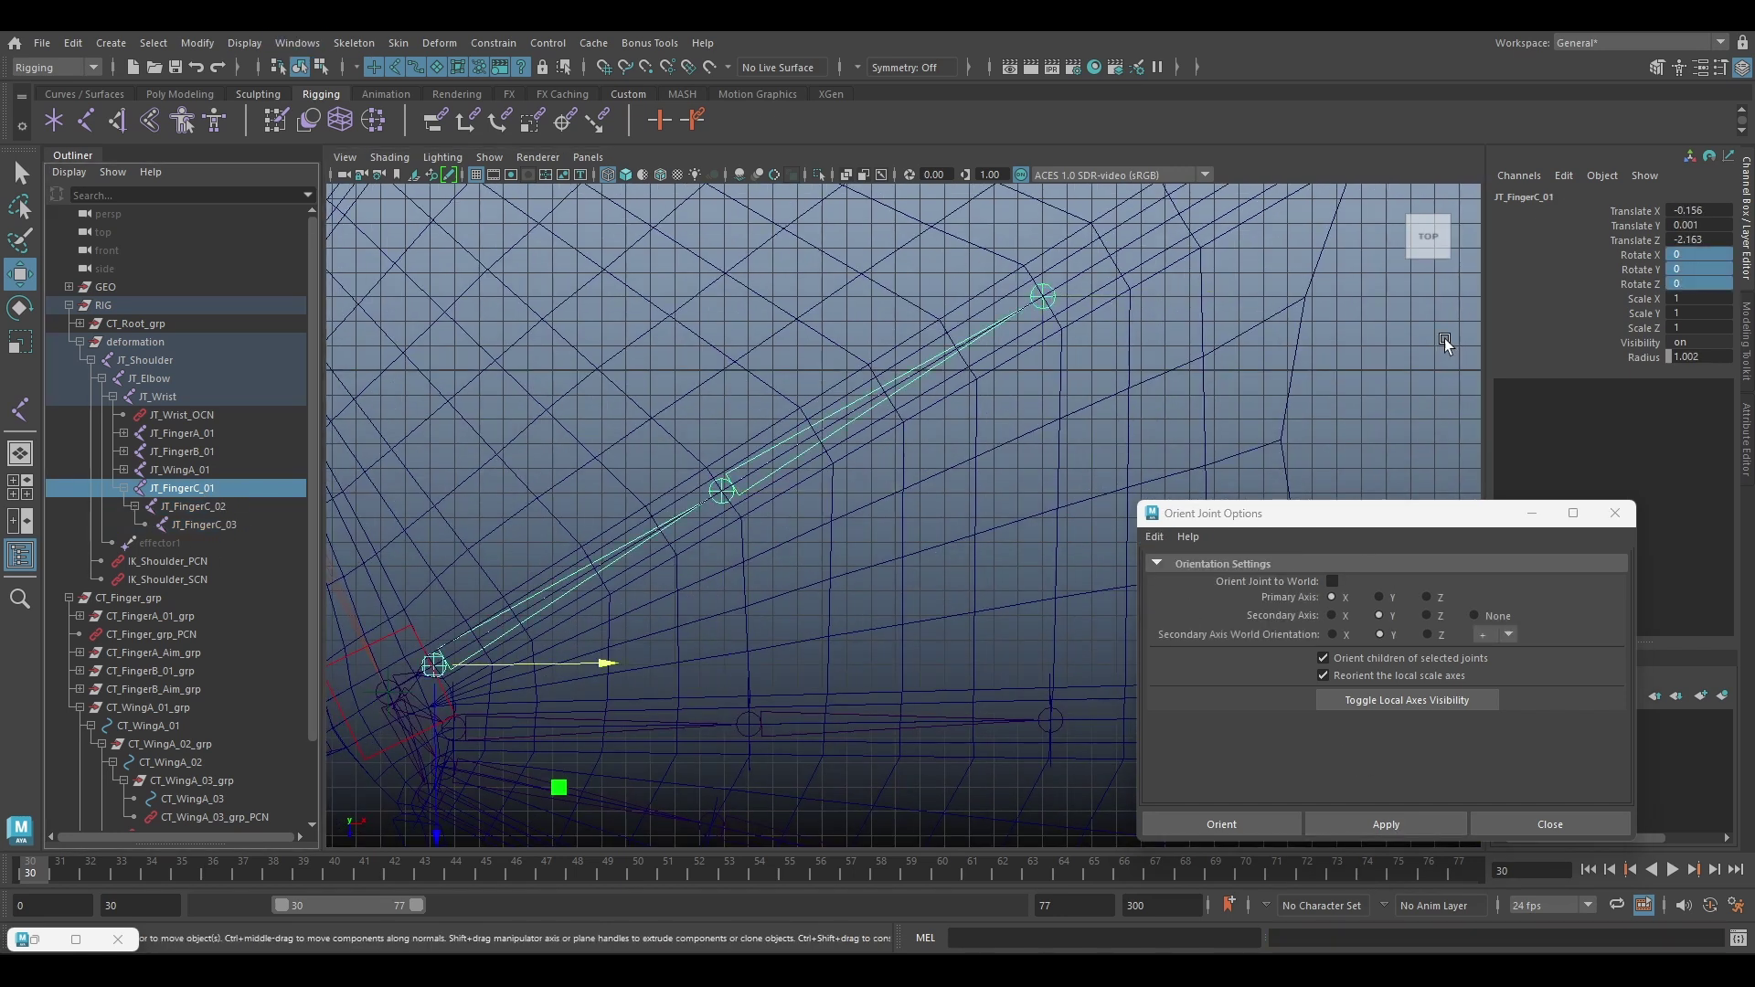
{"action": "left_click", "coordinate": [210, 506], "text": "shift"}
{"action": "left_click", "coordinate": [1326, 824]}
{"action": "left_click", "coordinate": [1043, 296]}
{"action": "left_click", "coordinate": [1332, 582]}
{"action": "left_click", "coordinate": [1387, 824]}
{"action": "scroll", "coordinate": [1076, 415], "scroll_direction": "down", "scroll_amount": 2}
Create circle controls for JT_FingerC_01, 02 and 03 and nest each offset group under the preceding control
{"action": "left_click", "coordinate": [197, 487]}
{"action": "left_click", "coordinate": [197, 524], "text": "shift"}
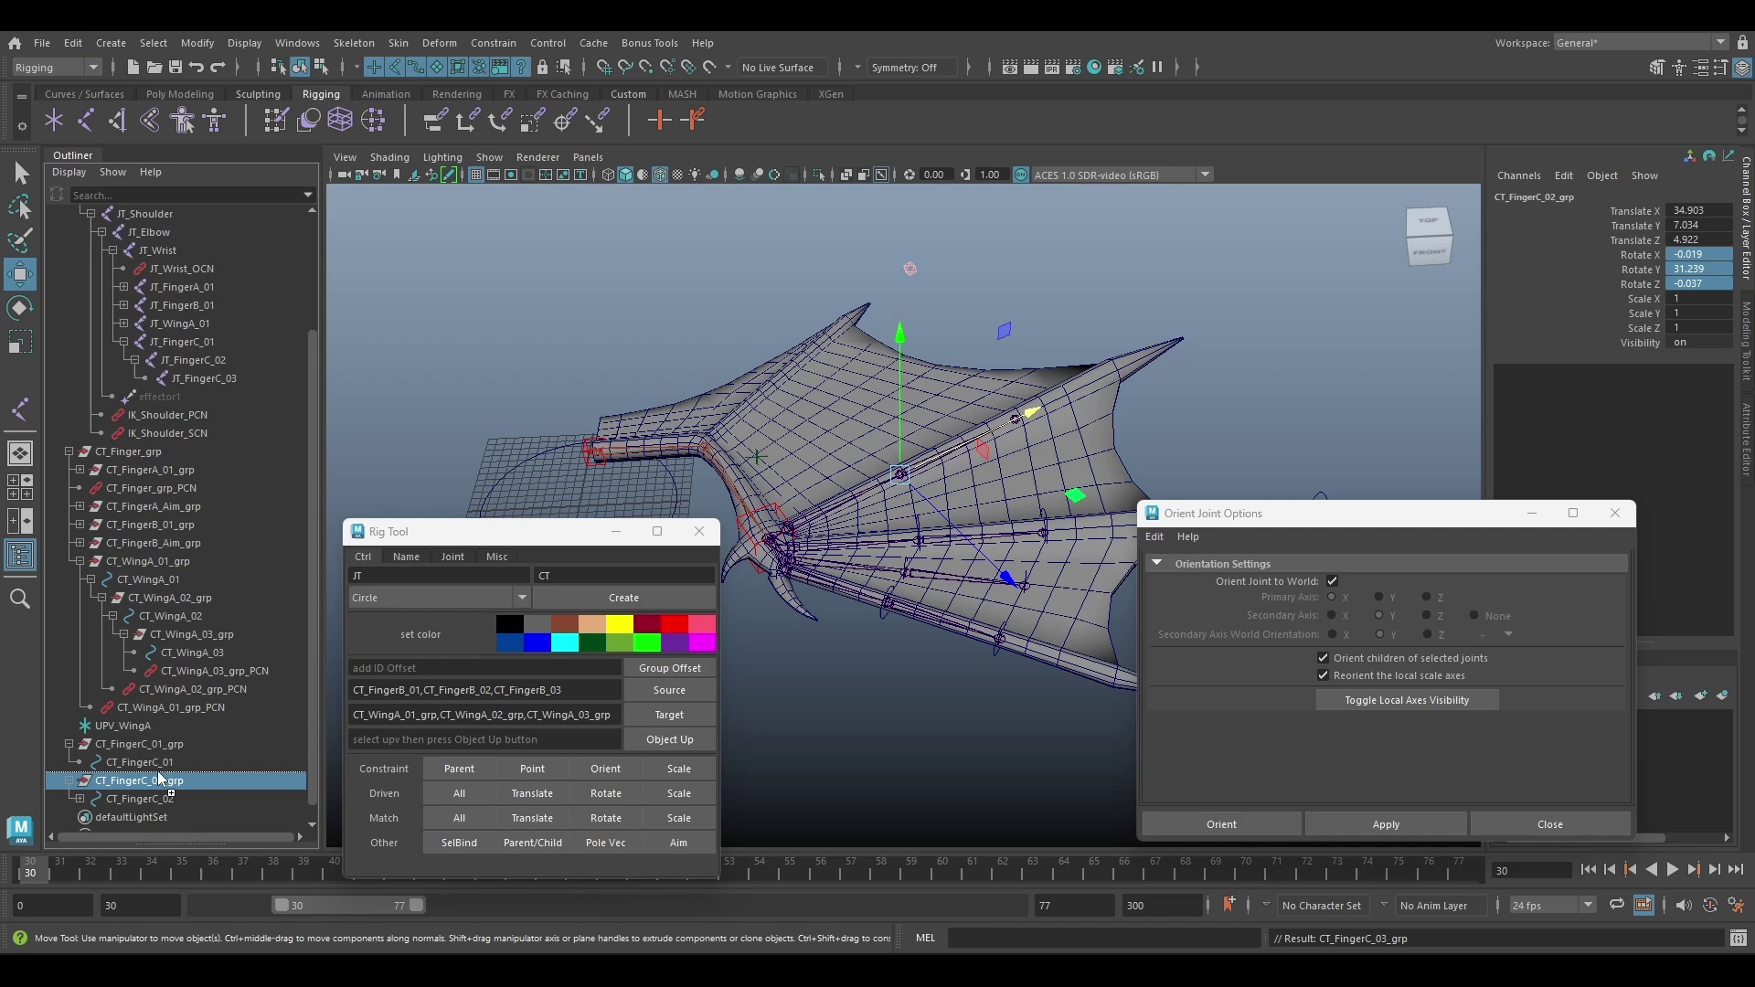
Rotate the curve vertices of CT_FingerC_01, 02 and 03 so the circles wrap around the finger
{"action": "left_click", "coordinate": [196, 743], "text": "ctrl"}
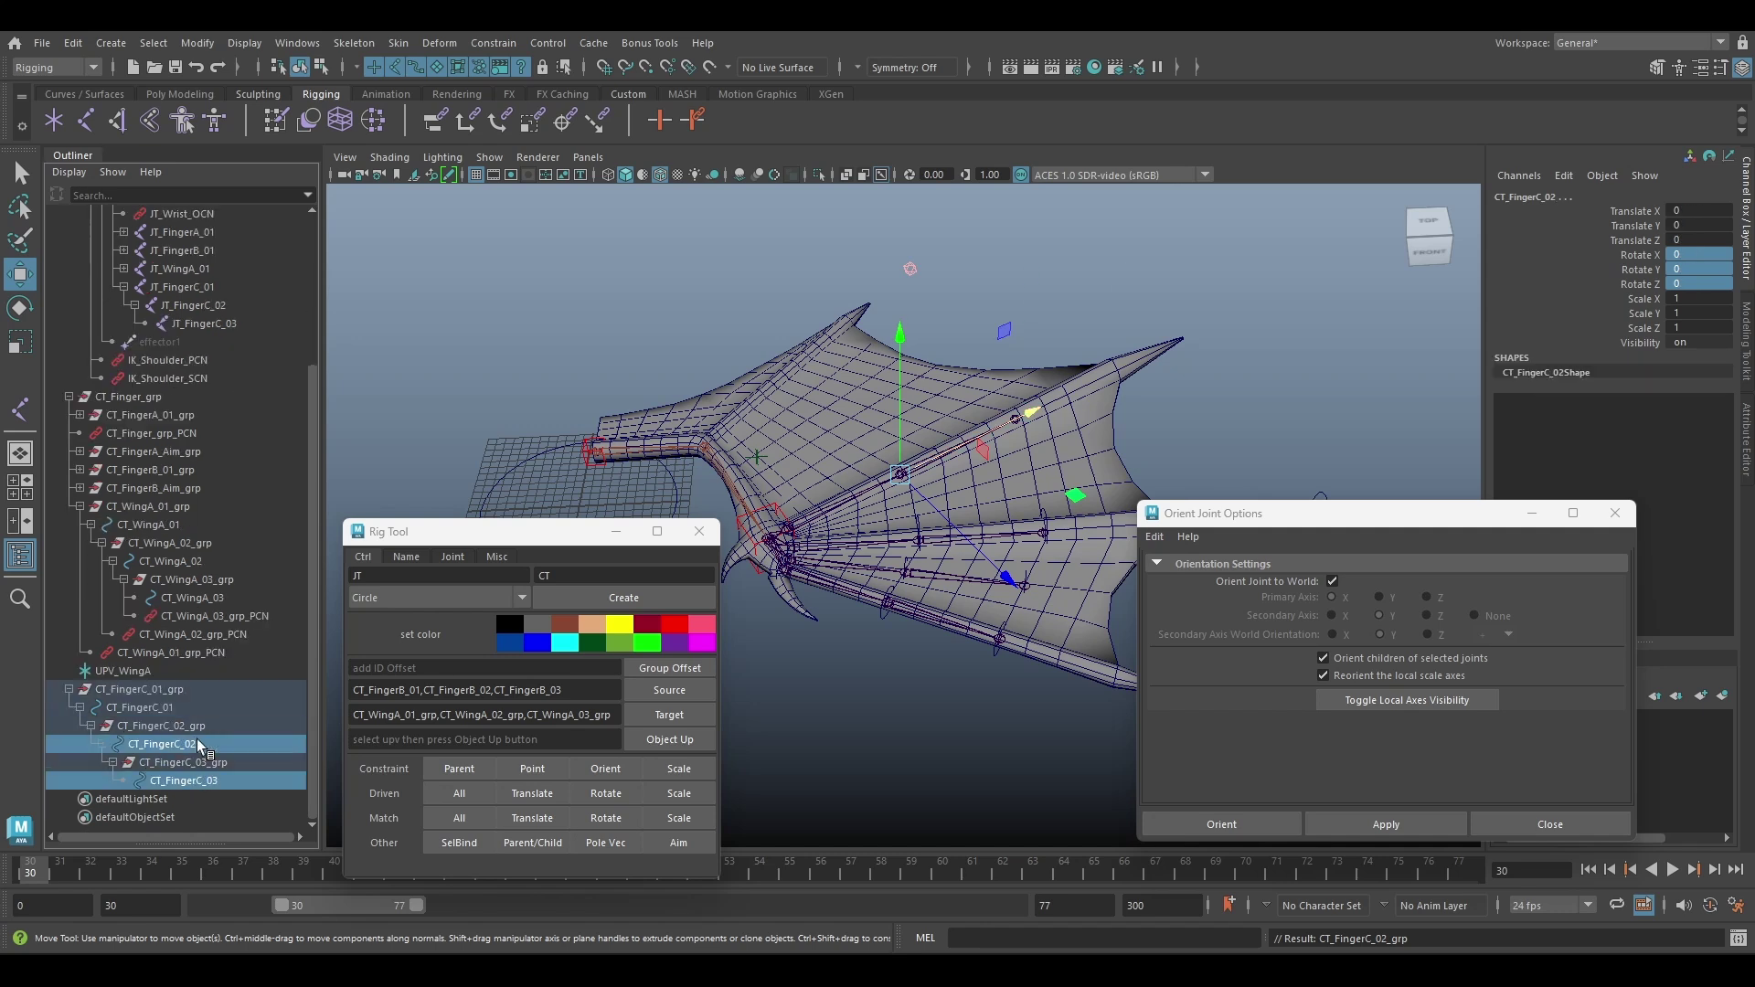
{"action": "left_click", "coordinate": [157, 706], "text": "ctrl"}
{"action": "key", "text": "F8"}
{"action": "scroll", "coordinate": [814, 621], "scroll_direction": "up", "scroll_amount": 3}
{"action": "left_click_drag", "start_coordinate": [697, 206], "coordinate": [1221, 480]}
{"action": "key", "text": "e"}
{"action": "left_click_drag", "start_coordinate": [975, 464], "coordinate": [1083, 455]}
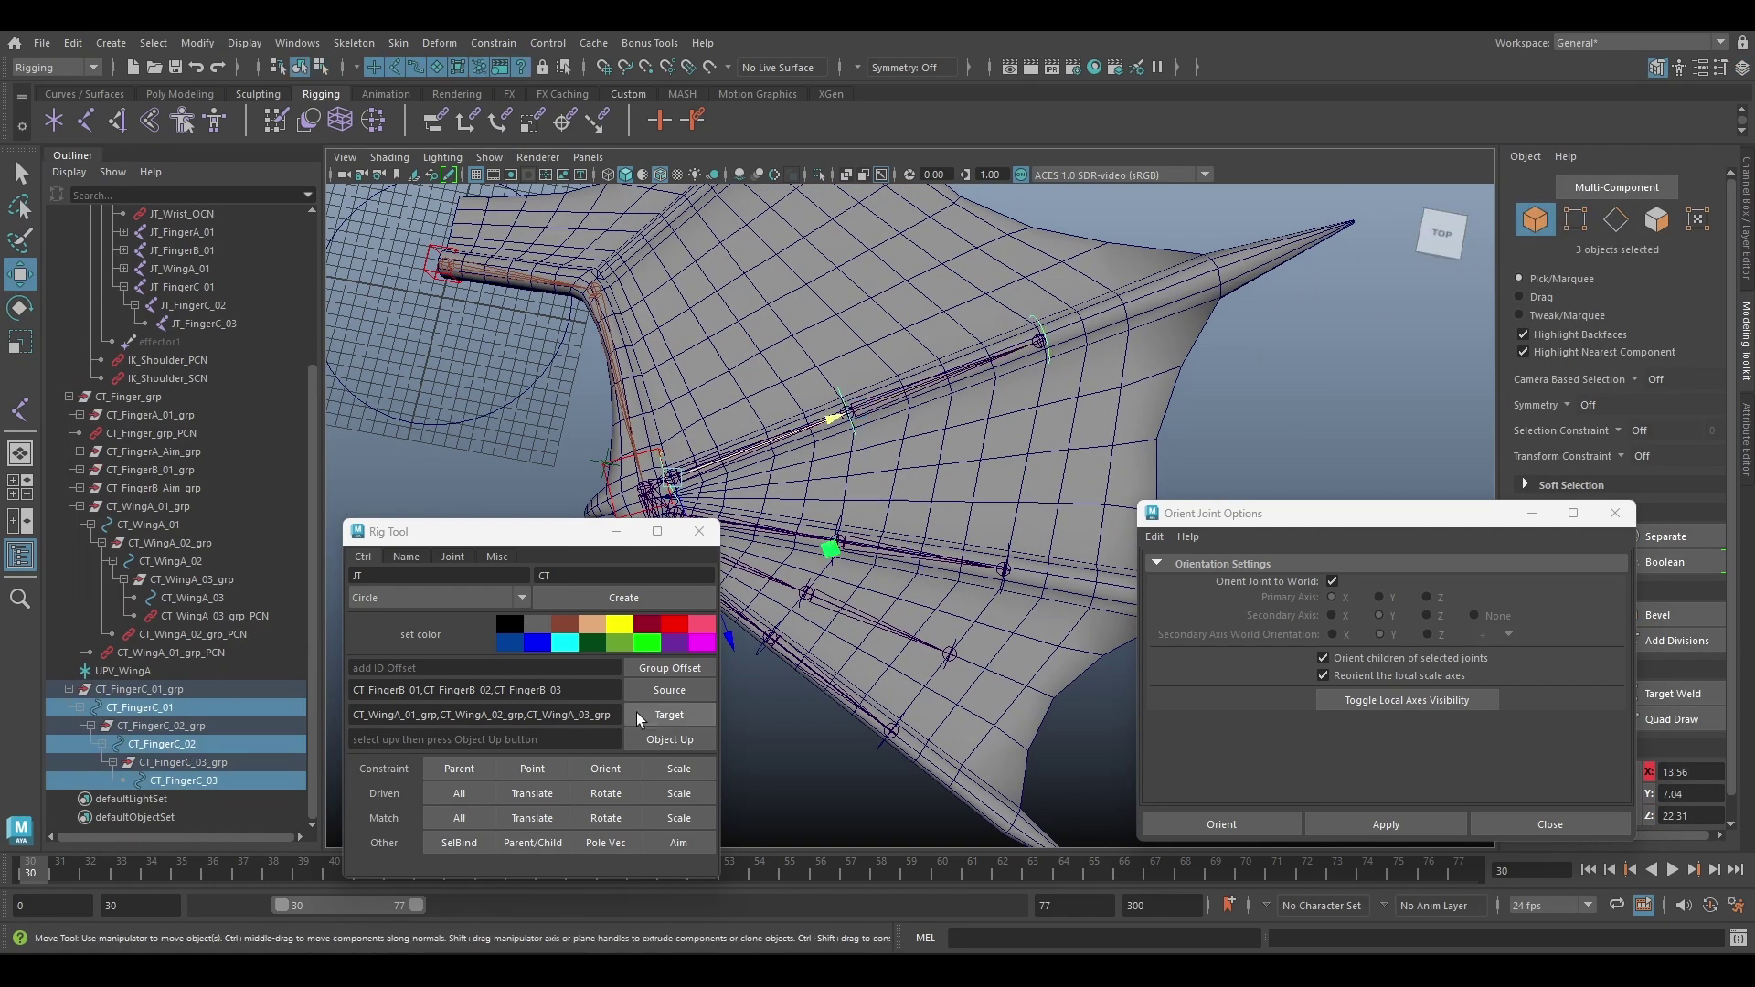
Parent-constrain JT_FingerC_01, 02 and 03 to CT_FingerC_01, 02 and 03 respectively
{"action": "left_click", "coordinate": [670, 690]}
{"action": "scroll", "coordinate": [199, 441], "scroll_direction": "up", "scroll_amount": 3}
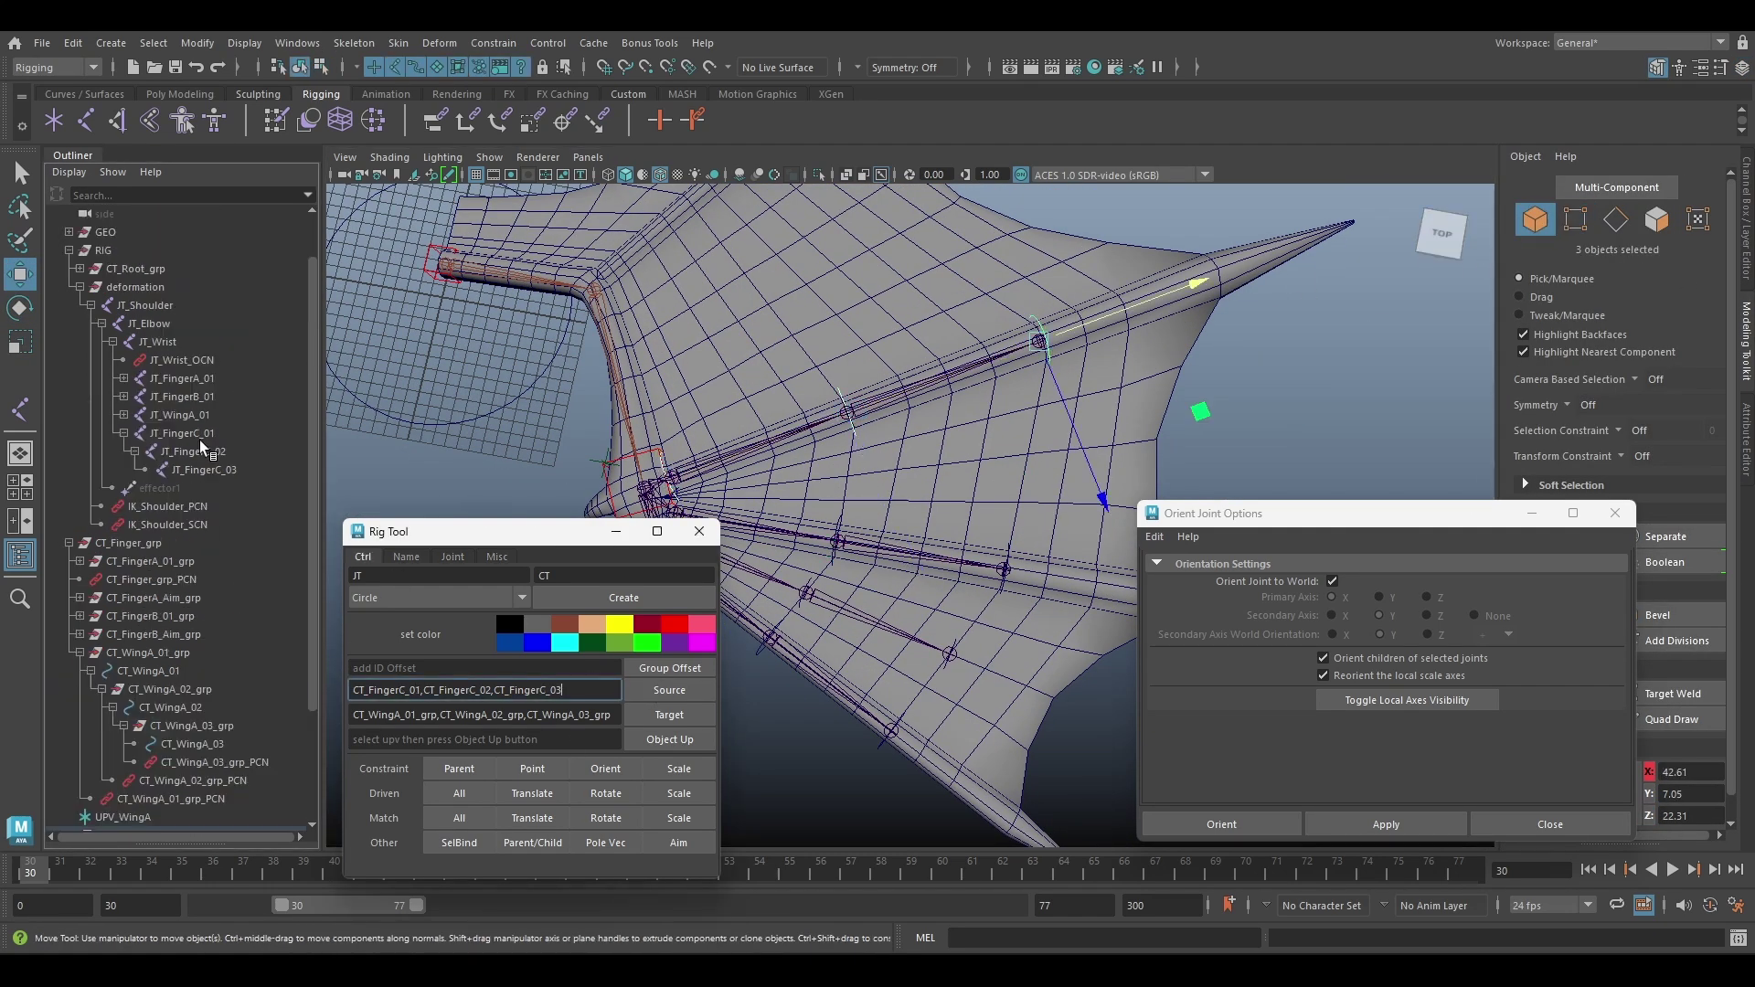
{"action": "scroll", "coordinate": [199, 441], "scroll_direction": "up", "scroll_amount": 1}
{"action": "left_click_drag", "start_coordinate": [196, 488], "coordinate": [196, 524]}
{"action": "left_click", "coordinate": [647, 713]}
{"action": "left_click", "coordinate": [459, 769]}
{"action": "left_click_drag", "start_coordinate": [914, 439], "coordinate": [923, 384], "text": "alt"}
{"action": "left_click", "coordinate": [1213, 273]}
Duplicate the CT_FingerC_03 group and rename the copies CT_FingerC_Aim_grp and CT_FingerC_Aim
{"action": "scroll", "coordinate": [196, 640], "scroll_direction": "down", "scroll_amount": 5}
{"action": "left_click_drag", "start_coordinate": [190, 781], "coordinate": [189, 768]}
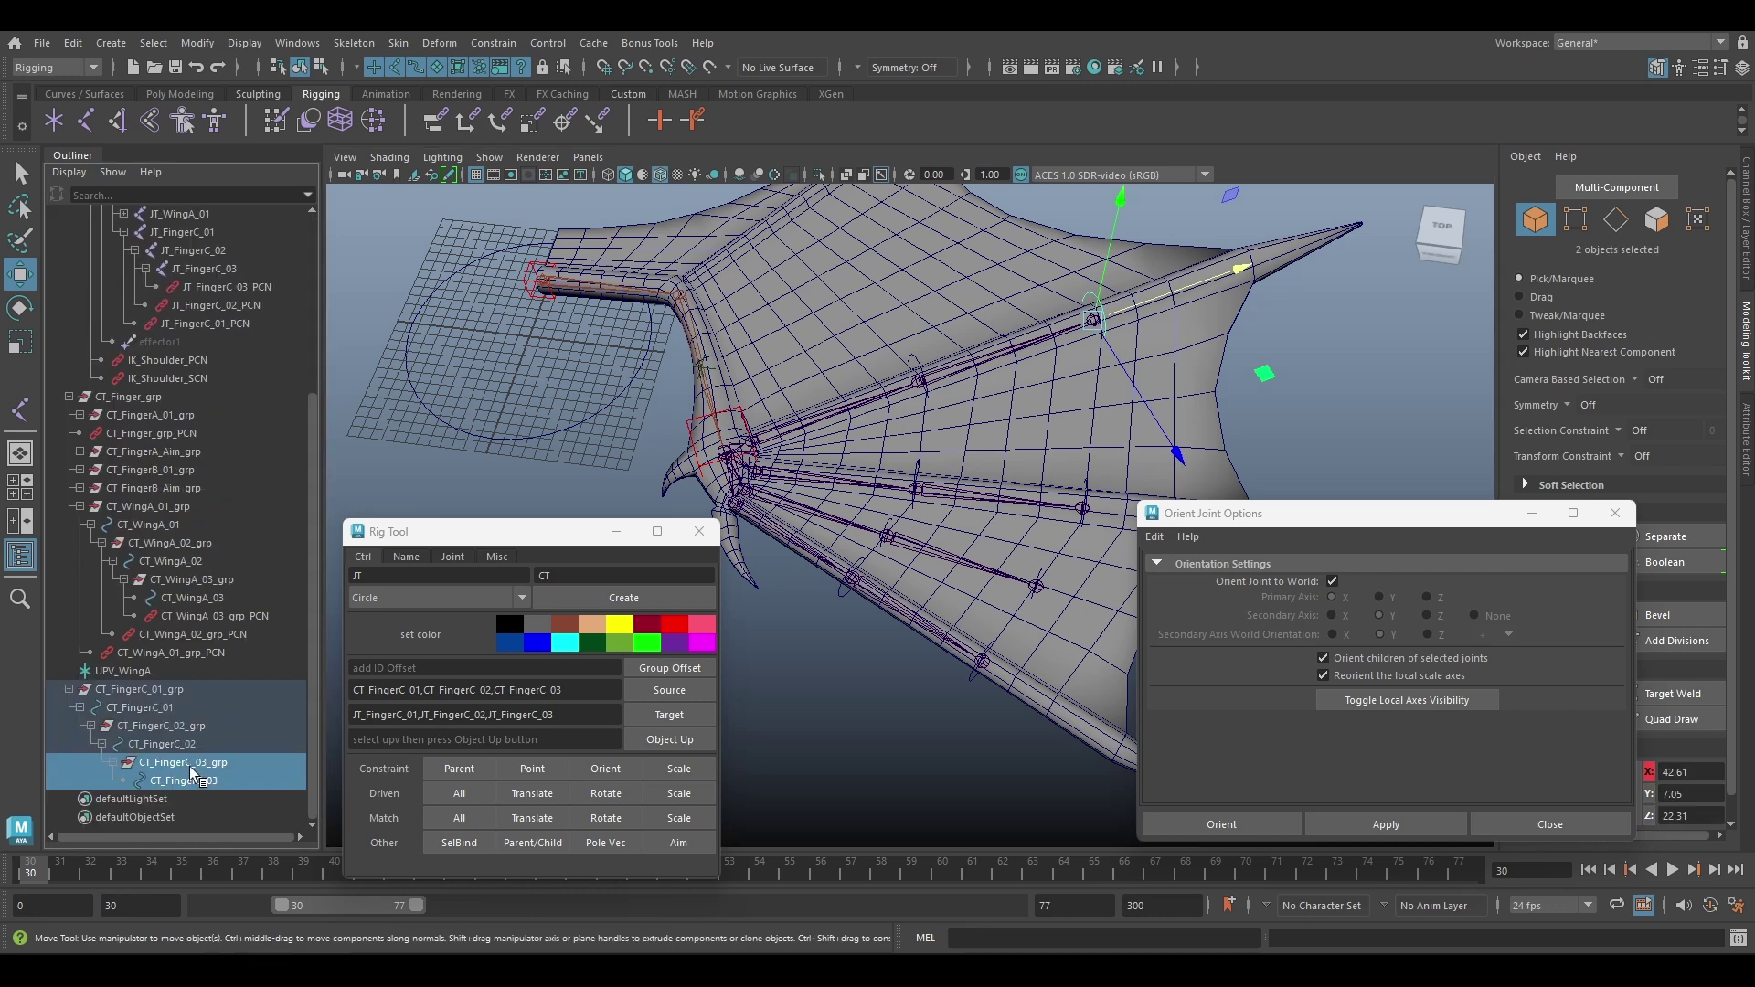
{"action": "key", "text": "ctrl+g"}
{"action": "double_click", "coordinate": [219, 781]}
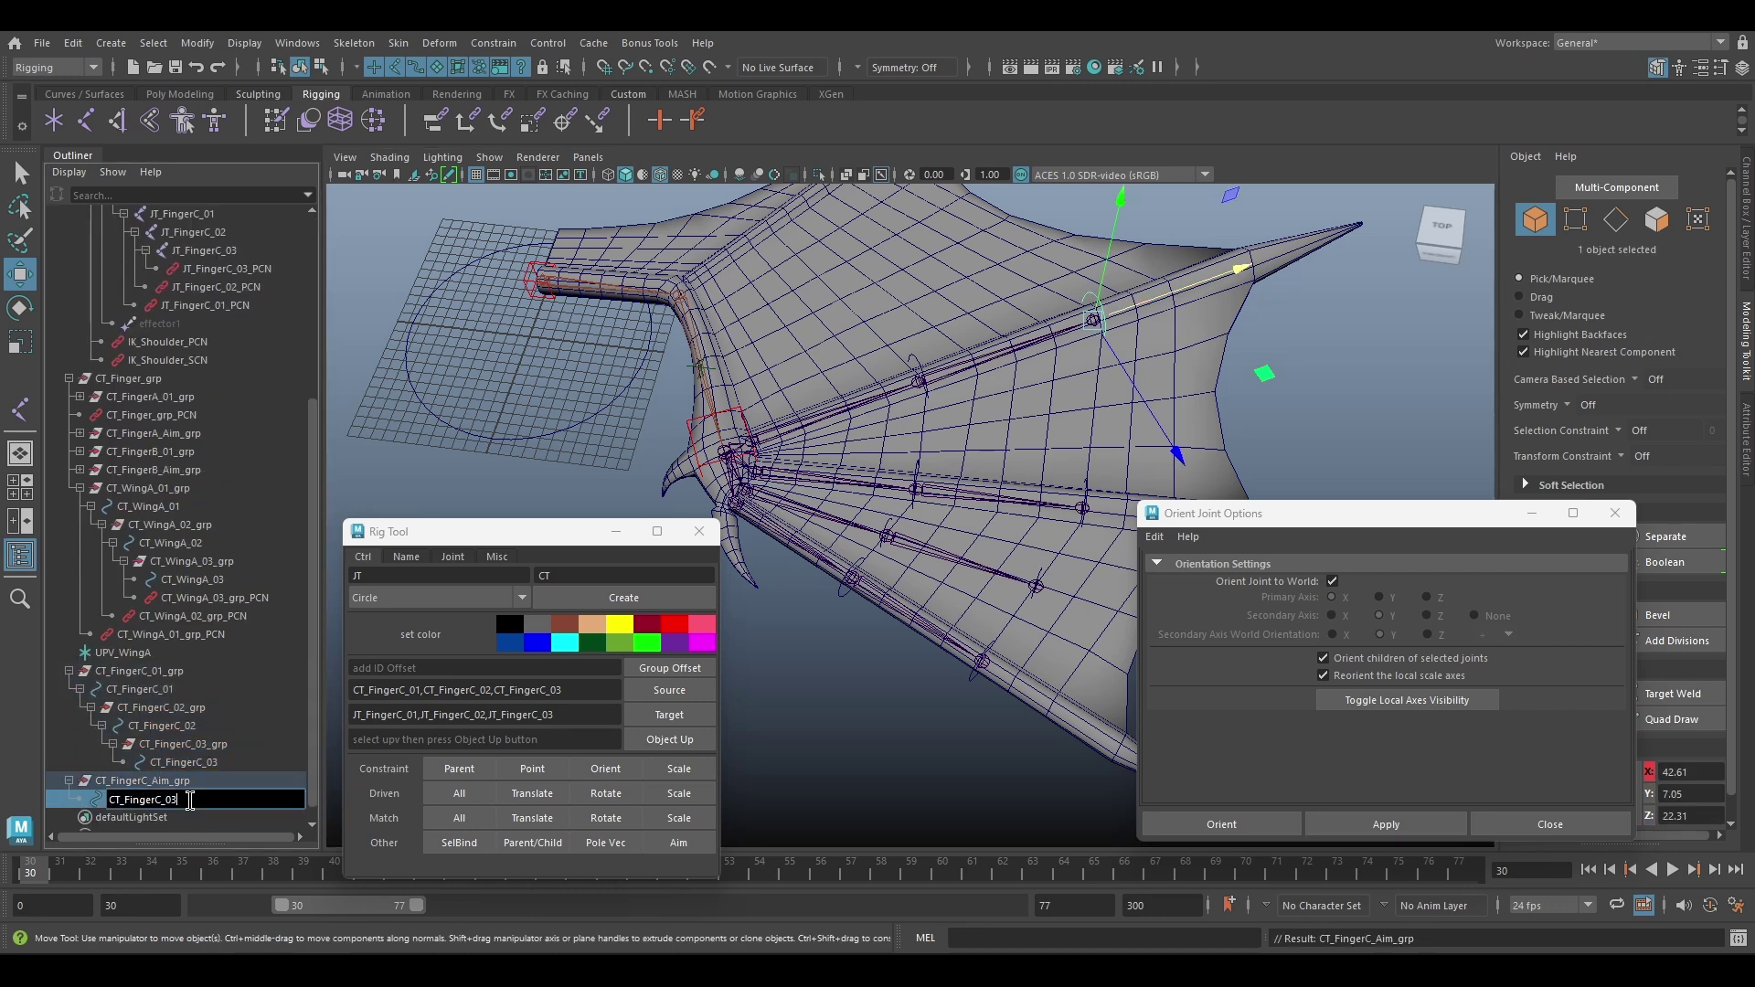
{"action": "key", "text": "Return"}
Move CT_FingerC_Aim_grp outward along the finger's direction, past the fingertip
{"action": "middle_click_drag", "start_coordinate": [914, 439], "coordinate": [750, 457], "text": "alt"}
{"action": "left_click", "coordinate": [183, 779]}
{"action": "left_click_drag", "start_coordinate": [1027, 314], "coordinate": [1226, 261]}
{"action": "left_click_drag", "start_coordinate": [1052, 384], "coordinate": [960, 384], "text": "alt"}
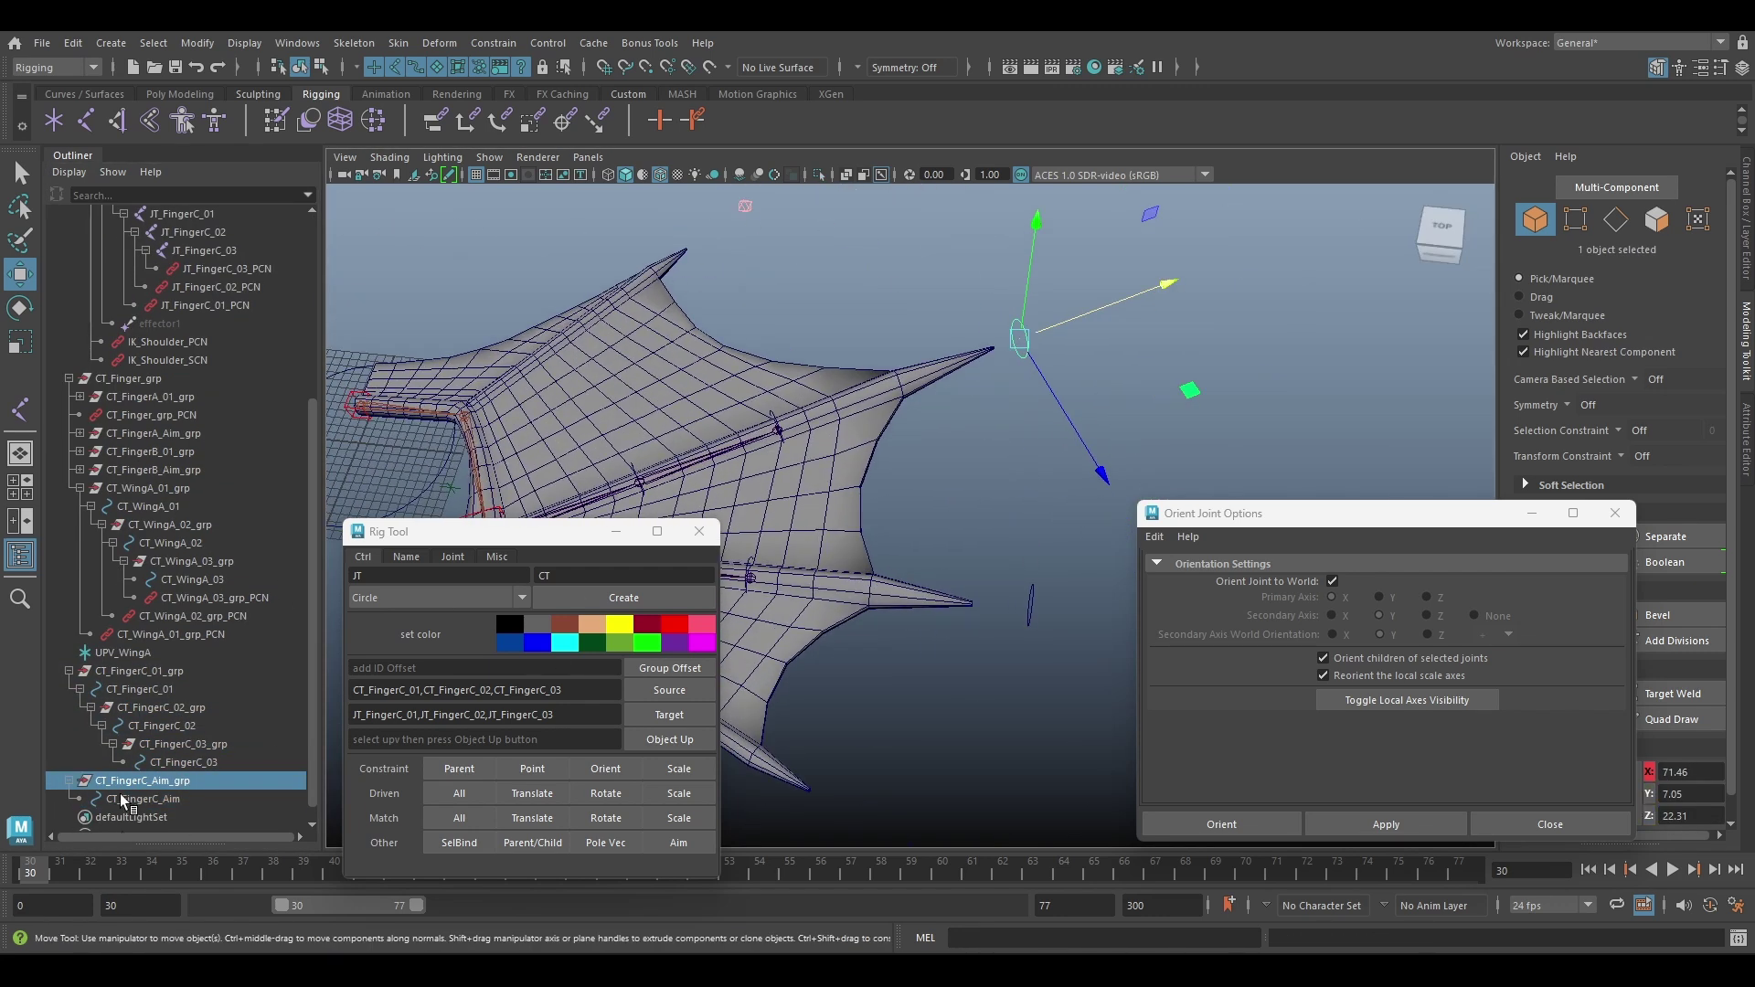
Aim-constrain CT_FingerC_01_grp to CT_FingerC_Aim with aim vector 1, 0, 0 and UPV_WingA as the object rotation up
{"action": "left_click", "coordinate": [121, 797]}
{"action": "middle_click_drag", "start_coordinate": [823, 402], "coordinate": [724, 379], "text": "alt"}
{"action": "left_click", "coordinate": [152, 673], "text": "ctrl"}
{"action": "left_click", "coordinate": [493, 42]}
{"action": "left_click", "coordinate": [650, 167]}
{"action": "left_click", "coordinate": [1393, 908]}
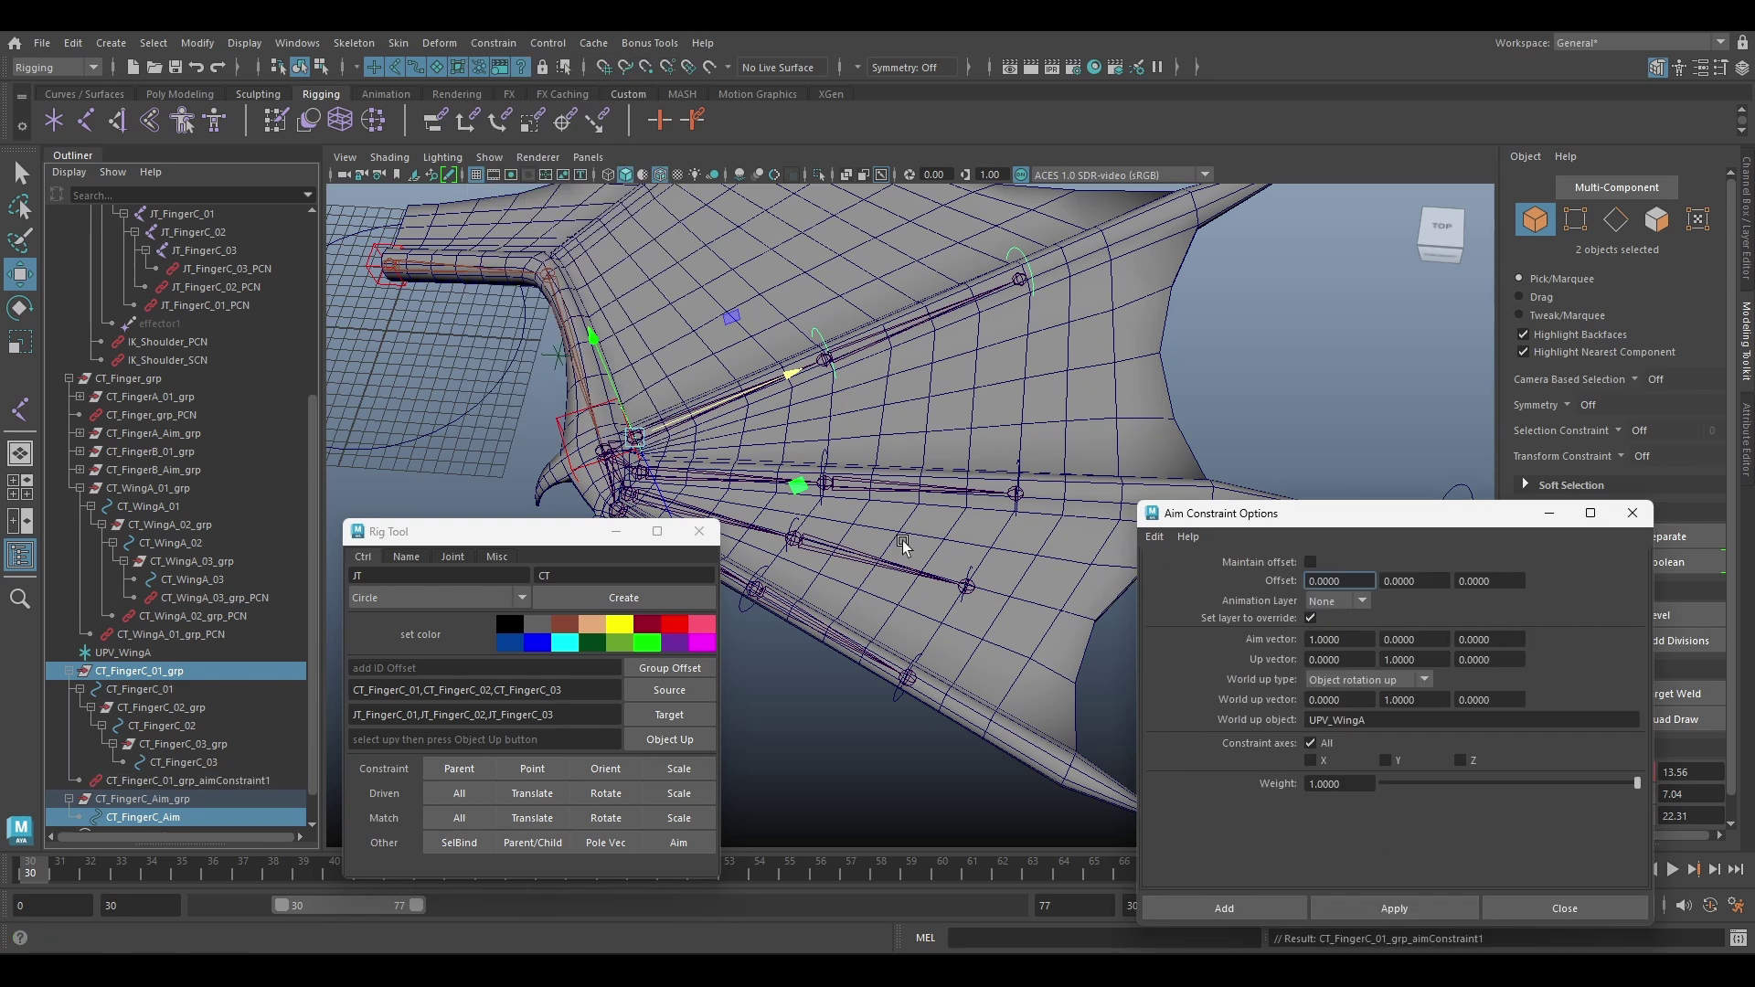
Test-move the FingerC aim control to check that the finger follows, and undo the move
{"action": "middle_click_drag", "start_coordinate": [915, 412], "coordinate": [1021, 396], "text": "alt"}
{"action": "scroll", "coordinate": [151, 801], "scroll_direction": "down", "scroll_amount": 1}
{"action": "left_click", "coordinate": [146, 780]}
{"action": "left_click_drag", "start_coordinate": [914, 412], "coordinate": [914, 348], "text": "alt"}
{"action": "left_click_drag", "start_coordinate": [1201, 307], "coordinate": [1129, 204]}
{"action": "key", "text": "ctrl+z"}
Nest CT_FingerC_01_grp and CT_FingerC_Aim_grp under CT_Finger_grp and test-move the wrist control
{"action": "left_click", "coordinate": [68, 634]}
{"action": "left_click", "coordinate": [137, 762]}
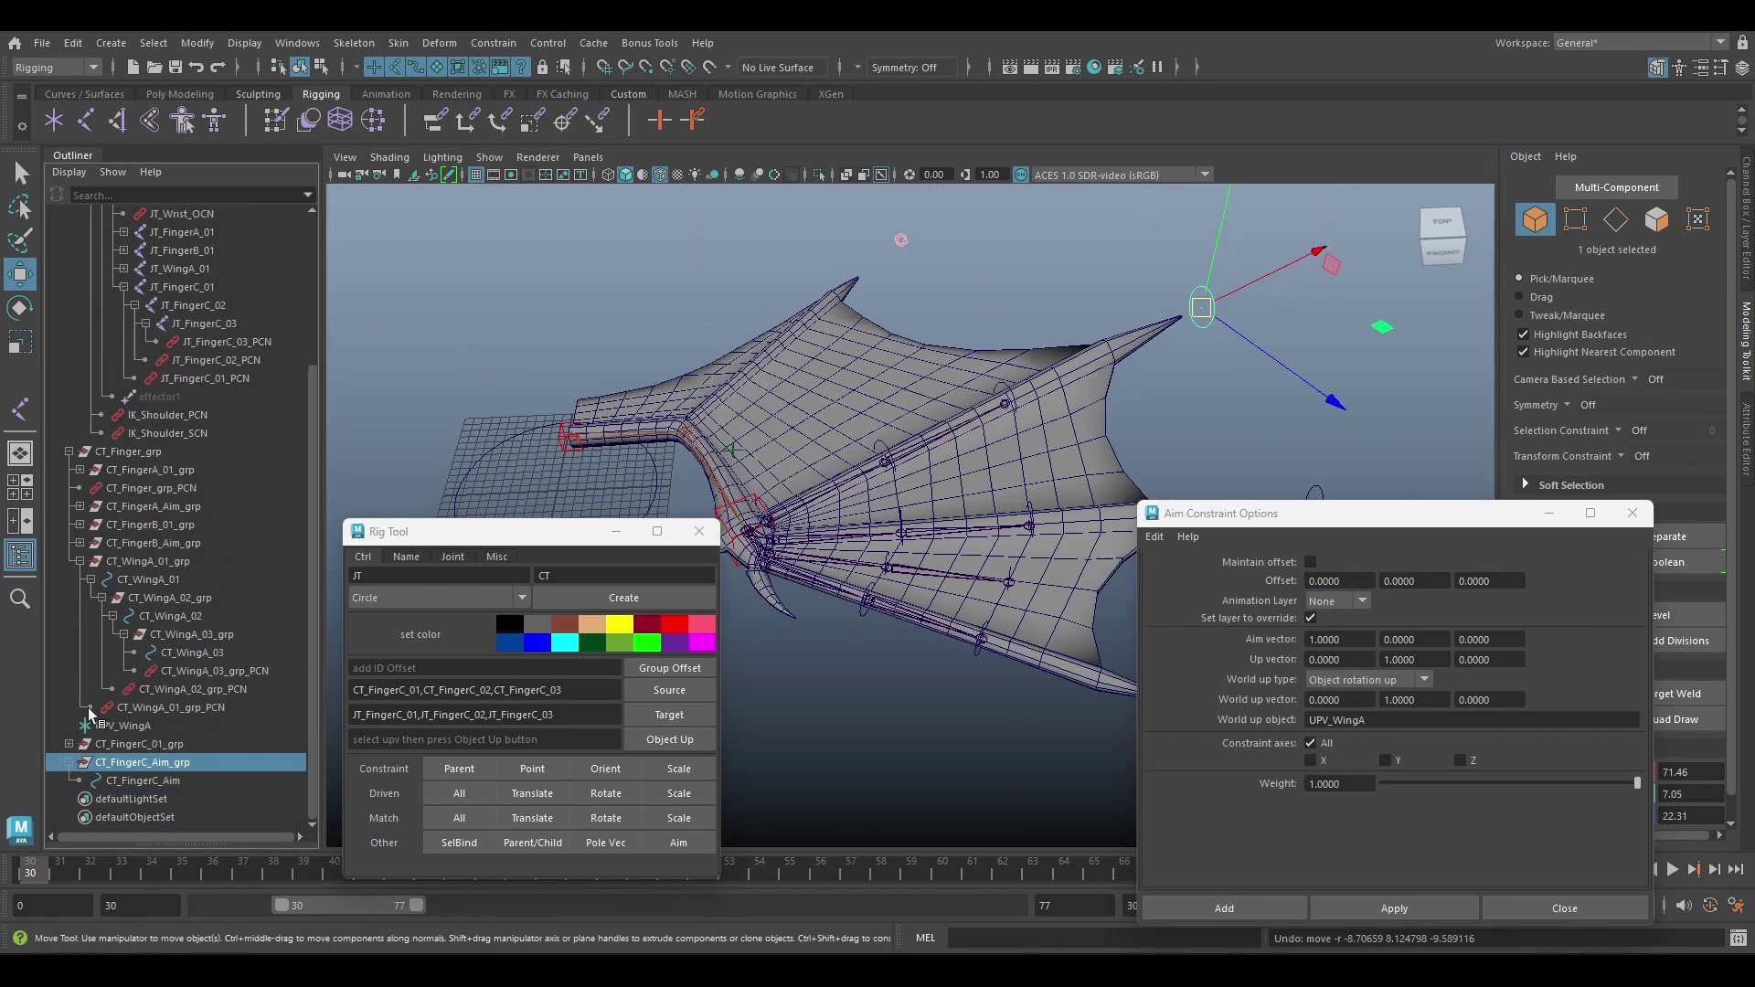
{"action": "left_click", "coordinate": [69, 761]}
{"action": "left_click", "coordinate": [137, 761], "text": "shift"}
{"action": "middle_click_drag", "start_coordinate": [137, 760], "coordinate": [136, 618]}
{"action": "left_click_drag", "start_coordinate": [822, 420], "coordinate": [878, 411], "text": "alt"}
{"action": "left_click", "coordinate": [782, 465]}
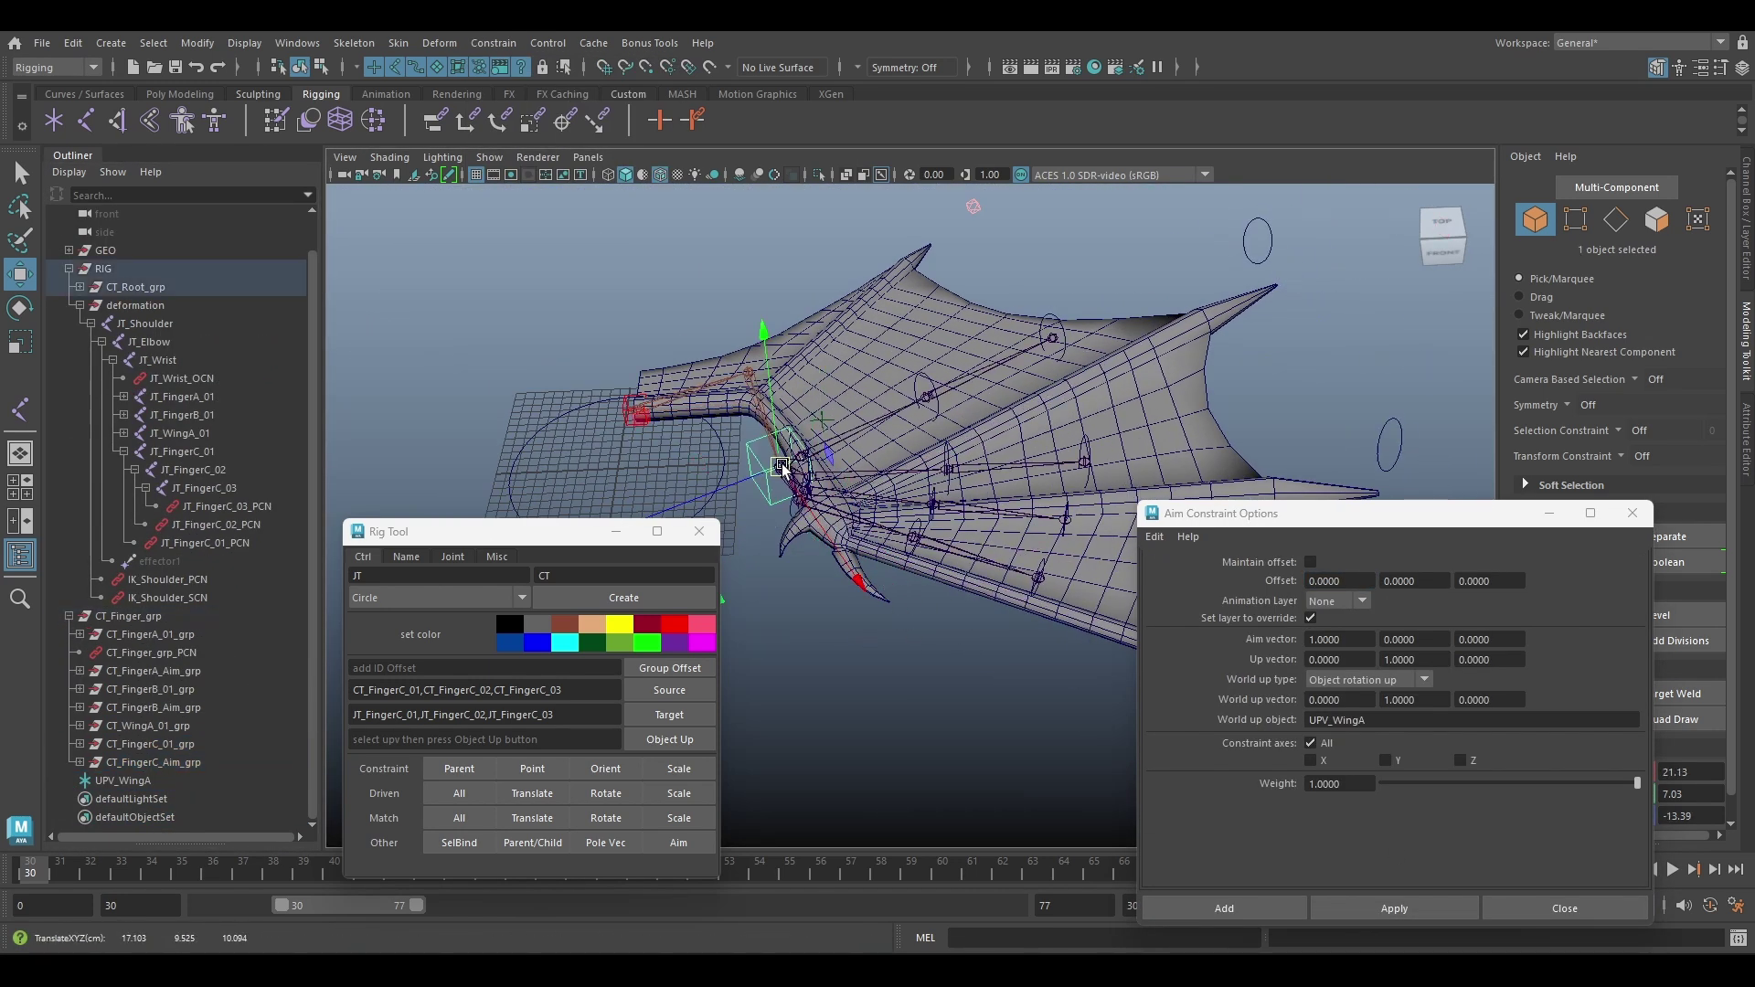
Duplicate the FingerC joint chain and move the copy's base joint between the FingerB and FingerC roots
{"action": "right_click_drag", "start_coordinate": [782, 465], "coordinate": [924, 470], "text": "alt"}
{"action": "left_click_drag", "start_coordinate": [923, 471], "coordinate": [916, 423], "text": "alt"}
{"action": "left_click", "coordinate": [859, 429]}
{"action": "key", "text": "ctrl+d"}
{"action": "key", "text": "space"}
{"action": "key", "text": "space"}
{"action": "middle_click_drag", "start_coordinate": [732, 384], "coordinate": [937, 394], "text": "alt"}
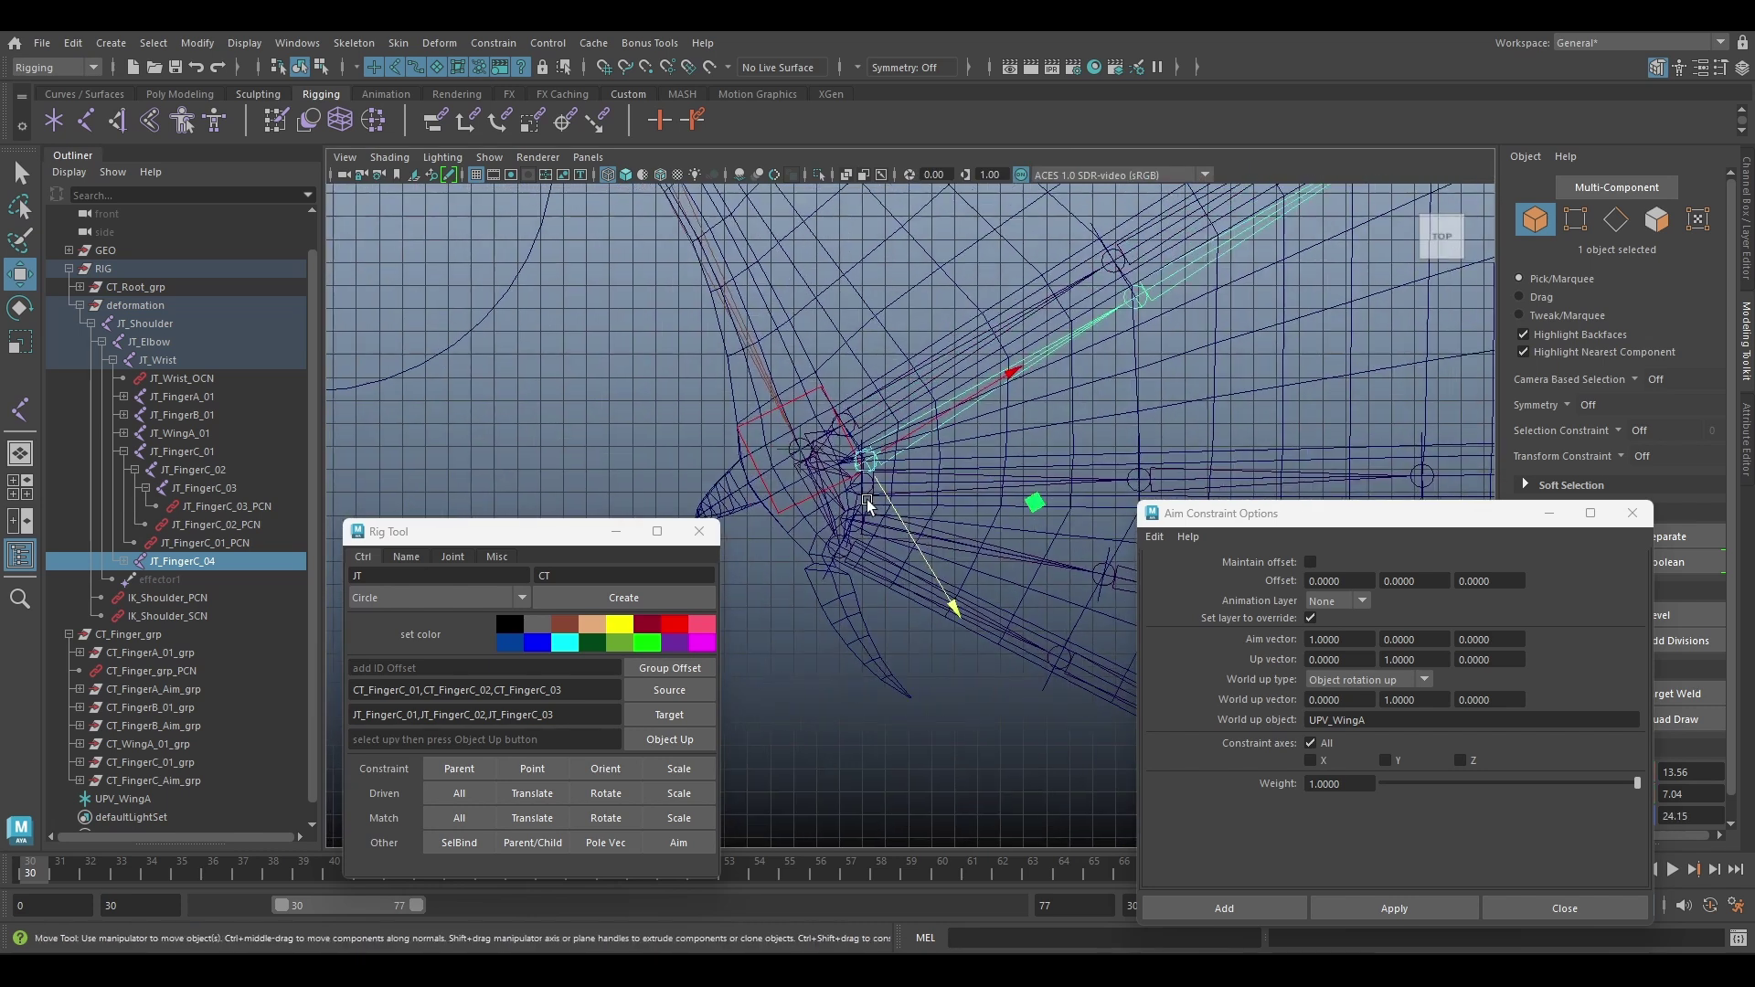
{"action": "scroll", "coordinate": [933, 590], "scroll_direction": "up", "scroll_amount": 3}
{"action": "left_click_drag", "start_coordinate": [860, 447], "coordinate": [839, 407]}
Move the copied chain's second and end joints into the membrane between FingerB and FingerC, undoing misplaced moves
{"action": "key", "text": "ctrl+z"}
{"action": "key", "text": "ctrl+z"}
{"action": "key", "text": "ctrl+z"}
{"action": "key", "text": "ctrl+z"}
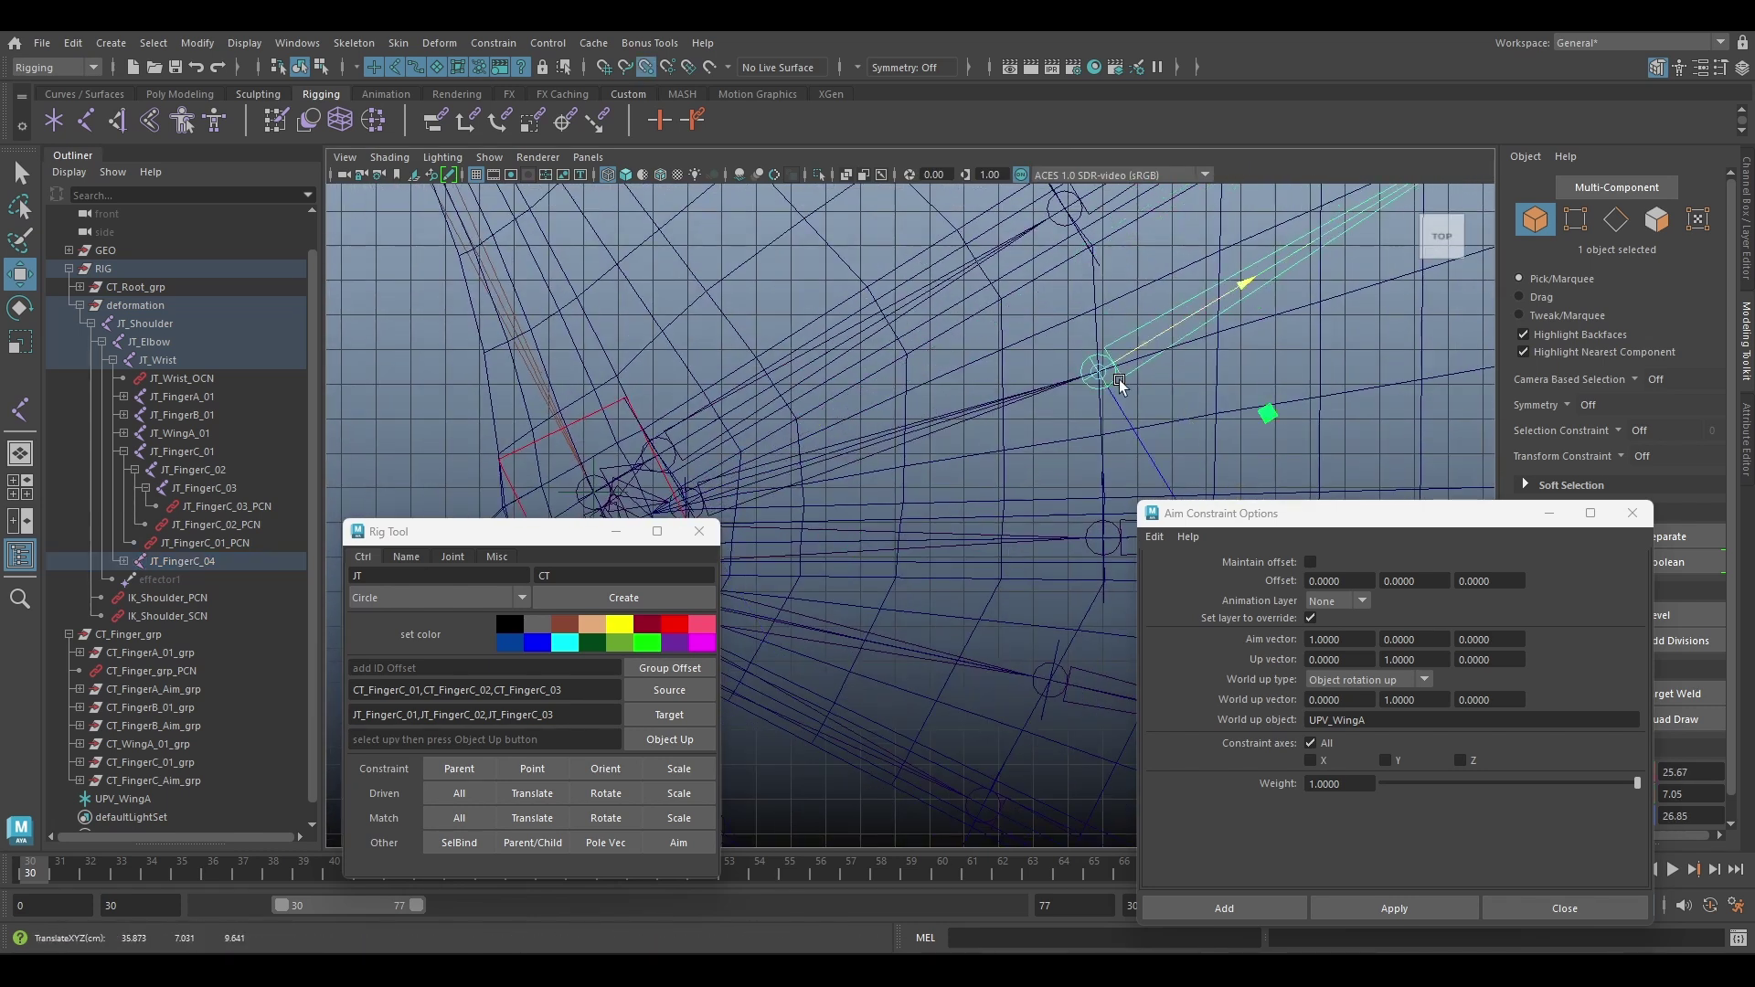
{"action": "left_click_drag", "start_coordinate": [1081, 461], "coordinate": [1064, 439]}
{"action": "scroll", "coordinate": [1064, 439], "scroll_direction": "down", "scroll_amount": 1}
{"action": "middle_click_drag", "start_coordinate": [1038, 452], "coordinate": [1277, 318], "text": "alt"}
Rename the copied chain's joints JT_WingB_01, JT_WingB_02 and JT_WingB_03
{"action": "left_click", "coordinate": [124, 560], "text": "shift"}
{"action": "double_click", "coordinate": [187, 561]}
{"action": "key", "text": "BackSpace"}
{"action": "key", "text": "BackSpace"}
{"action": "key", "text": "BackSpace"}
{"action": "key", "text": "BackSpace"}
{"action": "key", "text": "BackSpace"}
{"action": "key", "text": "BackSpace"}
{"action": "key", "text": "BackSpace"}
{"action": "key", "text": "BackSpace"}
{"action": "key", "text": "BackSpace"}
{"action": "key", "text": "BackSpace"}
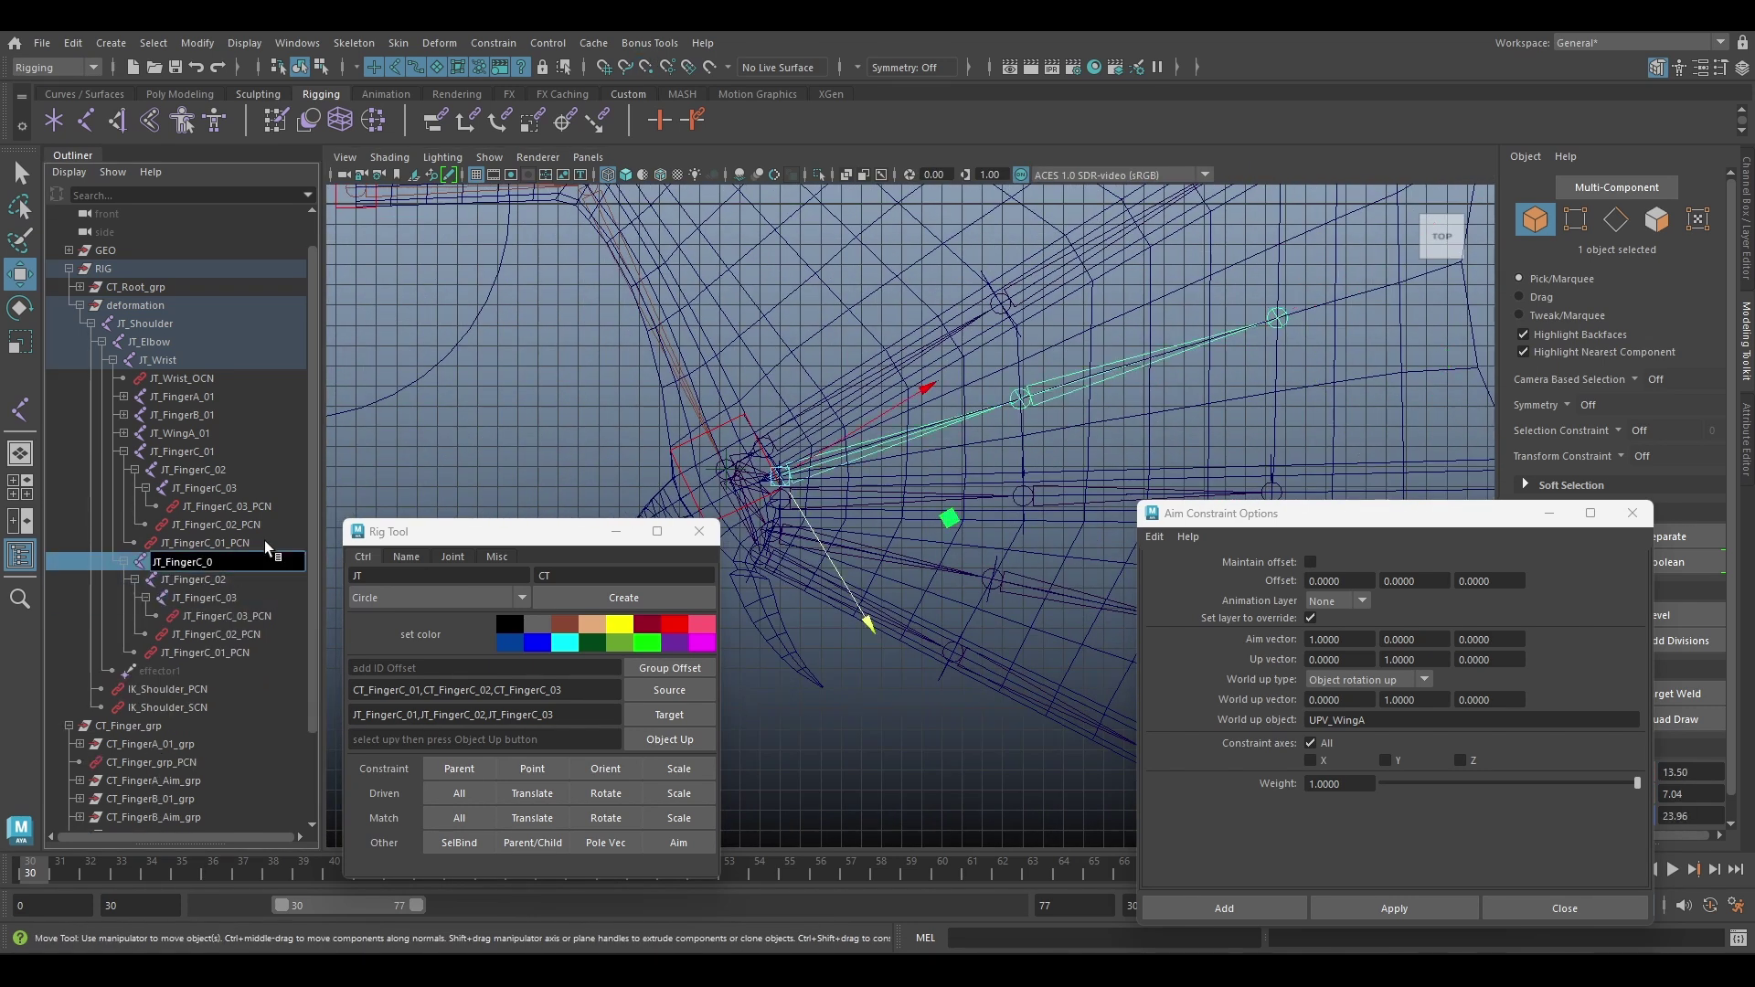
{"action": "type", "text": "WingB_01"}
{"action": "key", "text": "Tab"}
{"action": "type", "text": "JT_WingB_02"}
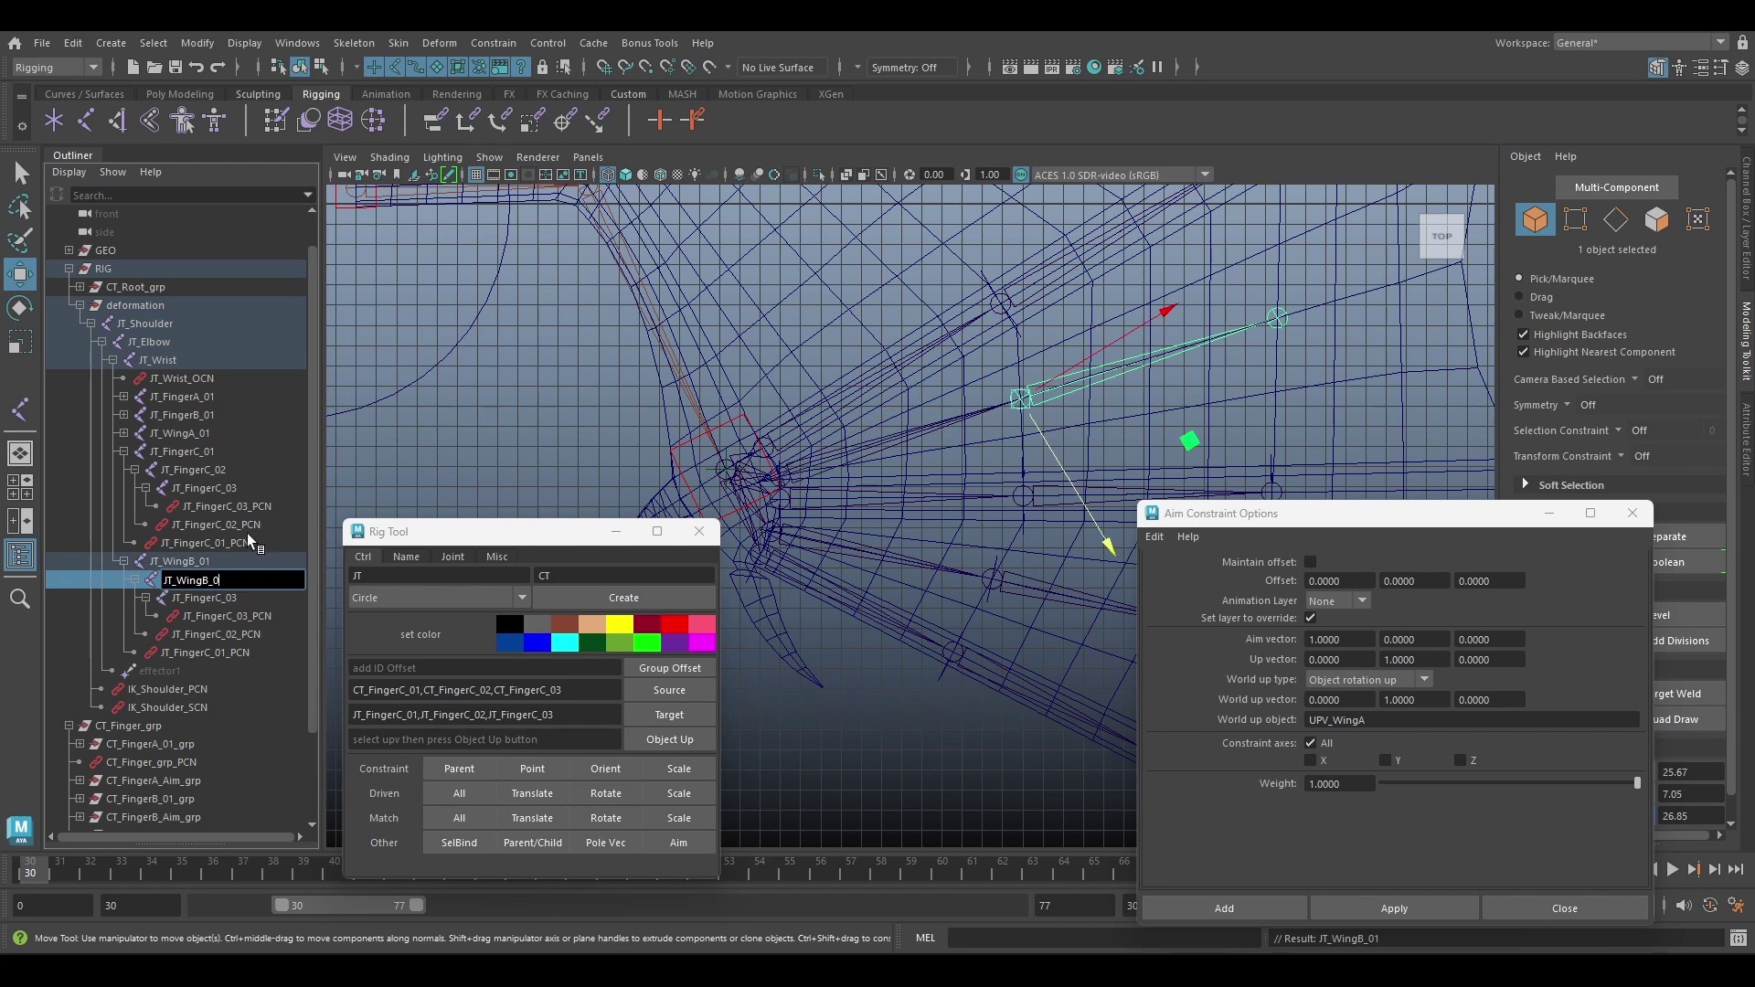
{"action": "key", "text": "Tab"}
{"action": "type", "text": "JT_WingB_03"}
{"action": "key", "text": "Return"}
Delete the parent constraints copied under the WingB chain and set JT_WingB_01's X, Y and Z rotation to 0
{"action": "left_click_drag", "start_coordinate": [249, 615], "coordinate": [250, 644]}
{"action": "key", "text": "Delete"}
{"action": "scroll", "coordinate": [636, 416], "scroll_direction": "up", "scroll_amount": 1}
{"action": "left_click", "coordinate": [1744, 218]}
{"action": "left_click_drag", "start_coordinate": [1703, 255], "coordinate": [1706, 284]}
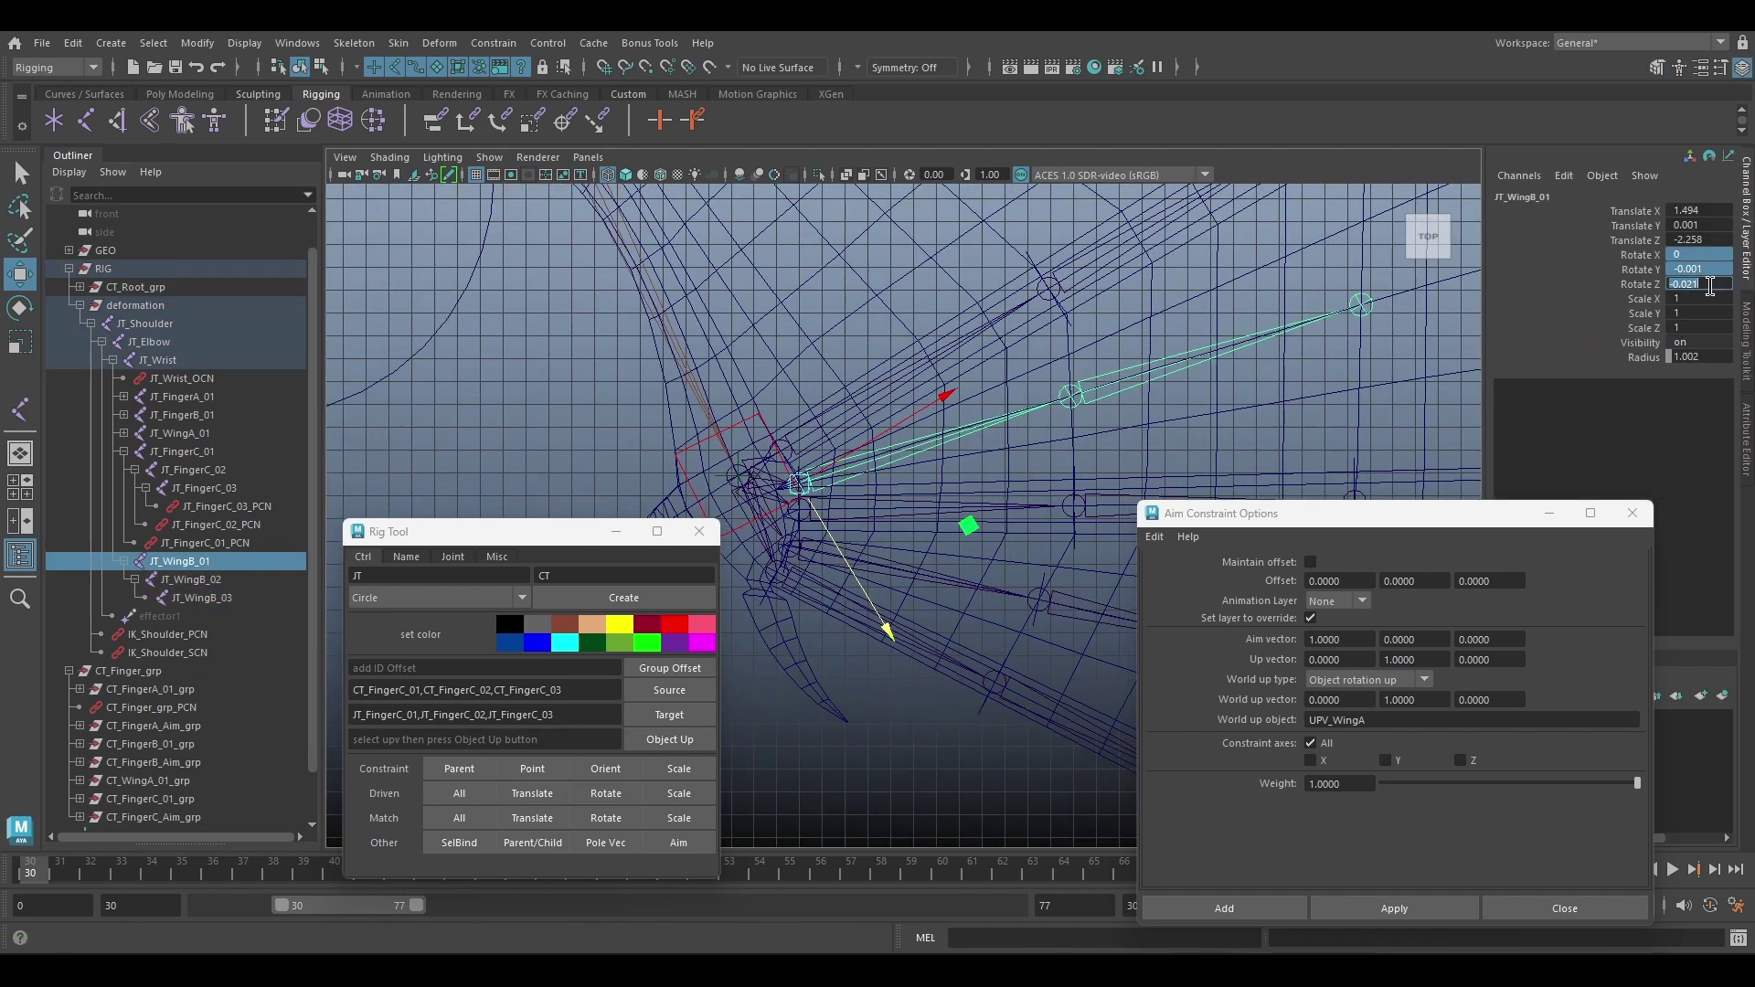
{"action": "type", "text": "0"}
{"action": "key", "text": "Return"}
Orient JT_WingB_01 and JT_WingB_02 with the reset default joint orientation settings, and orient JT_WingB_03 to world
{"action": "left_click", "coordinate": [219, 581]}
{"action": "left_click", "coordinate": [197, 561], "text": "shift"}
{"action": "left_click", "coordinate": [353, 43]}
{"action": "left_click", "coordinate": [542, 144]}
{"action": "left_click", "coordinate": [1155, 536]}
{"action": "left_click", "coordinate": [1187, 577]}
{"action": "left_click", "coordinate": [1386, 824]}
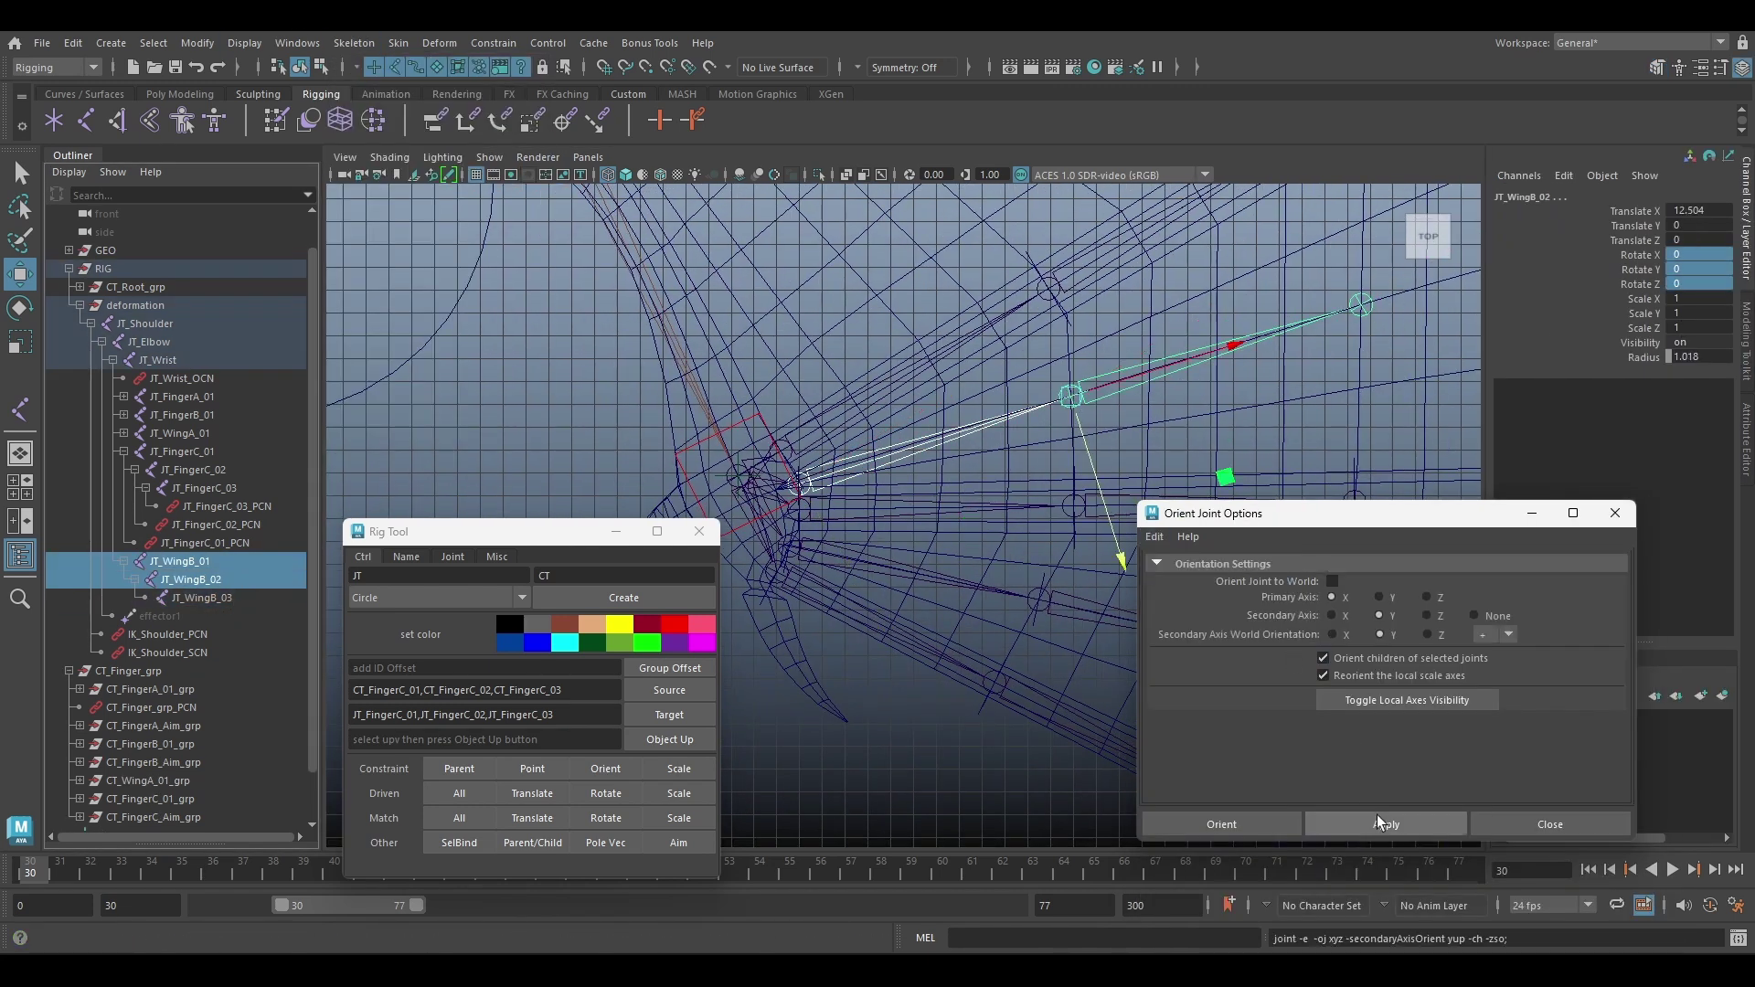
{"action": "left_click", "coordinate": [1361, 305]}
{"action": "left_click", "coordinate": [1332, 581]}
{"action": "left_click", "coordinate": [1386, 823]}
Create circle controls for JT_WingB_01, 02 and 03 and nest each offset group under the preceding control
{"action": "left_click", "coordinate": [623, 597]}
{"action": "left_click", "coordinate": [616, 532]}
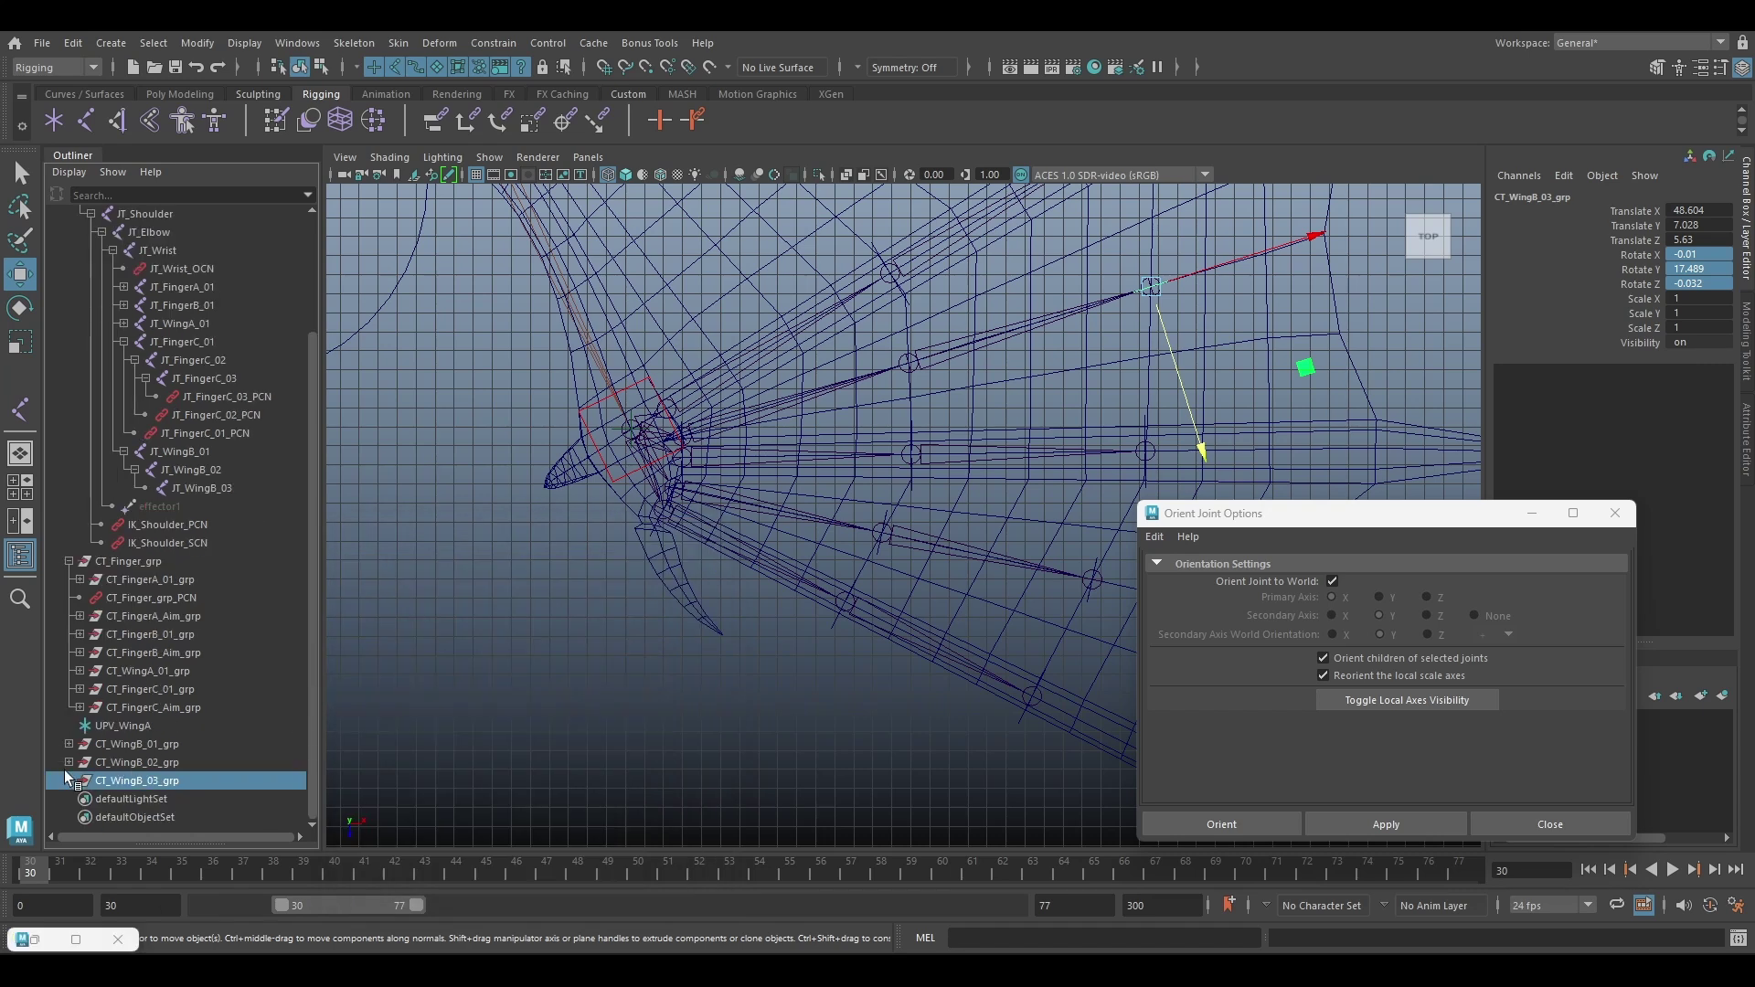
{"action": "middle_click_drag", "start_coordinate": [136, 779], "coordinate": [194, 764]}
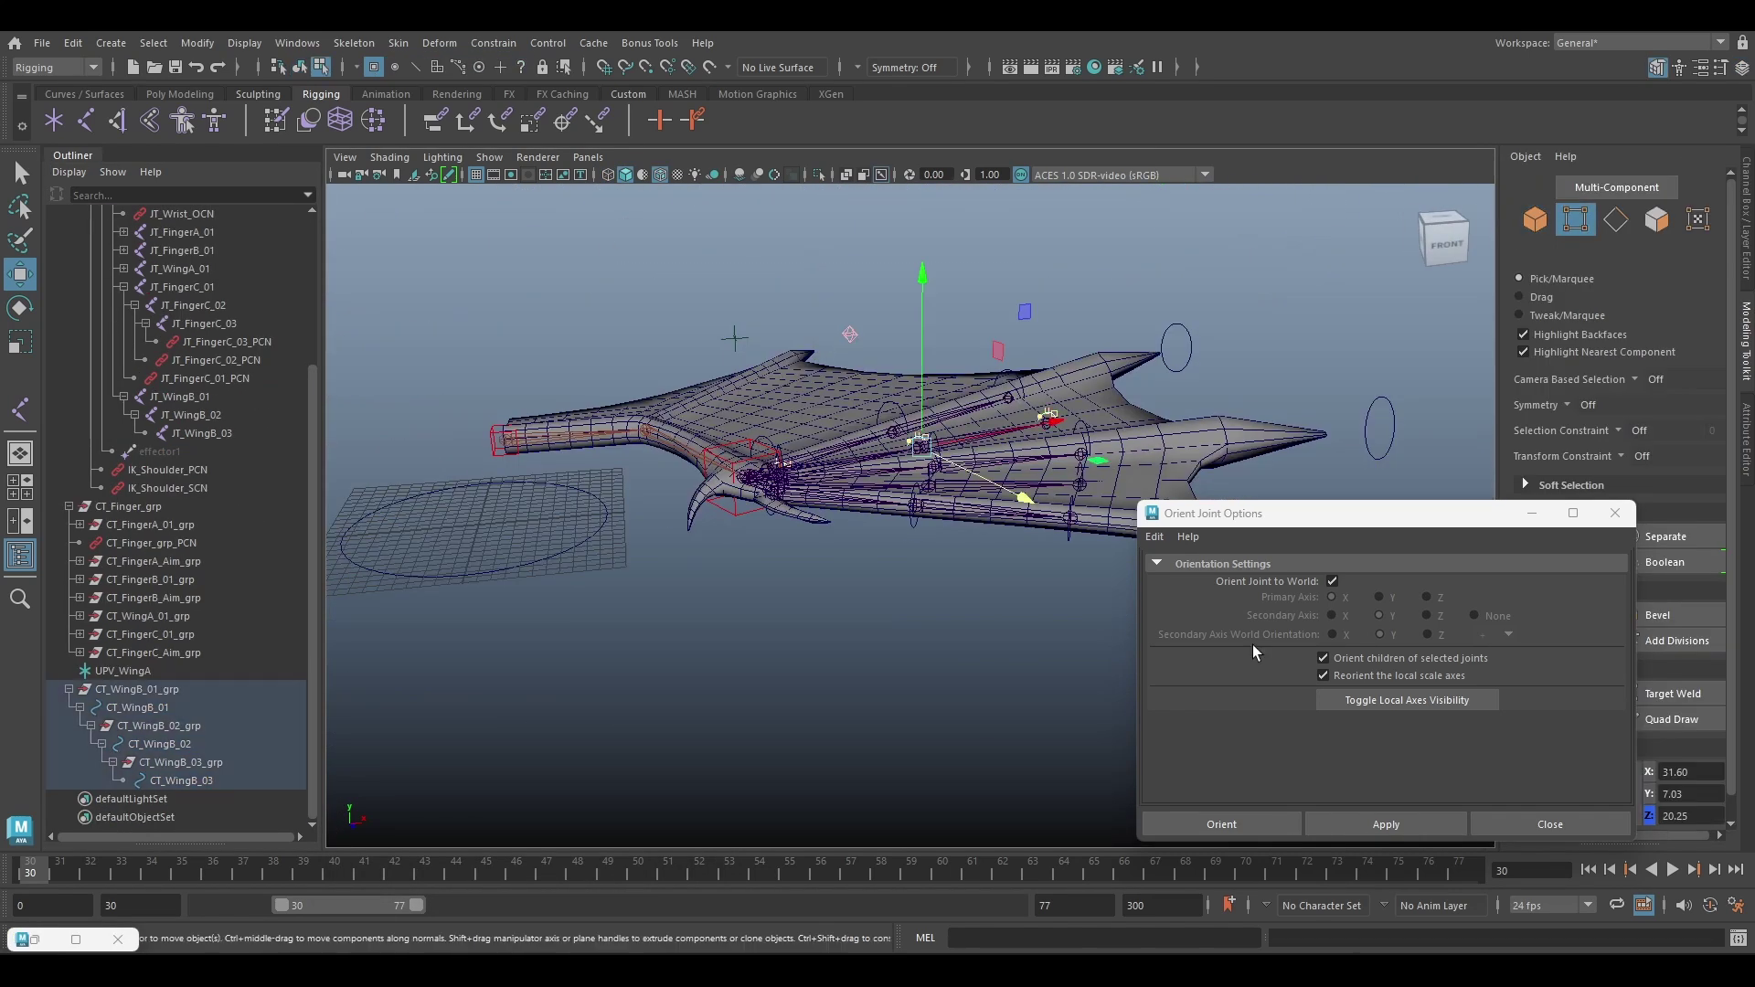
Rotate the curve vertices of CT_WingB_01, 02 and 03 so the circles stand across the joint chain
{"action": "key", "text": "e"}
{"action": "scroll", "coordinate": [905, 498], "scroll_direction": "down", "scroll_amount": 3}
{"action": "left_click_drag", "start_coordinate": [905, 498], "coordinate": [924, 643], "text": "alt"}
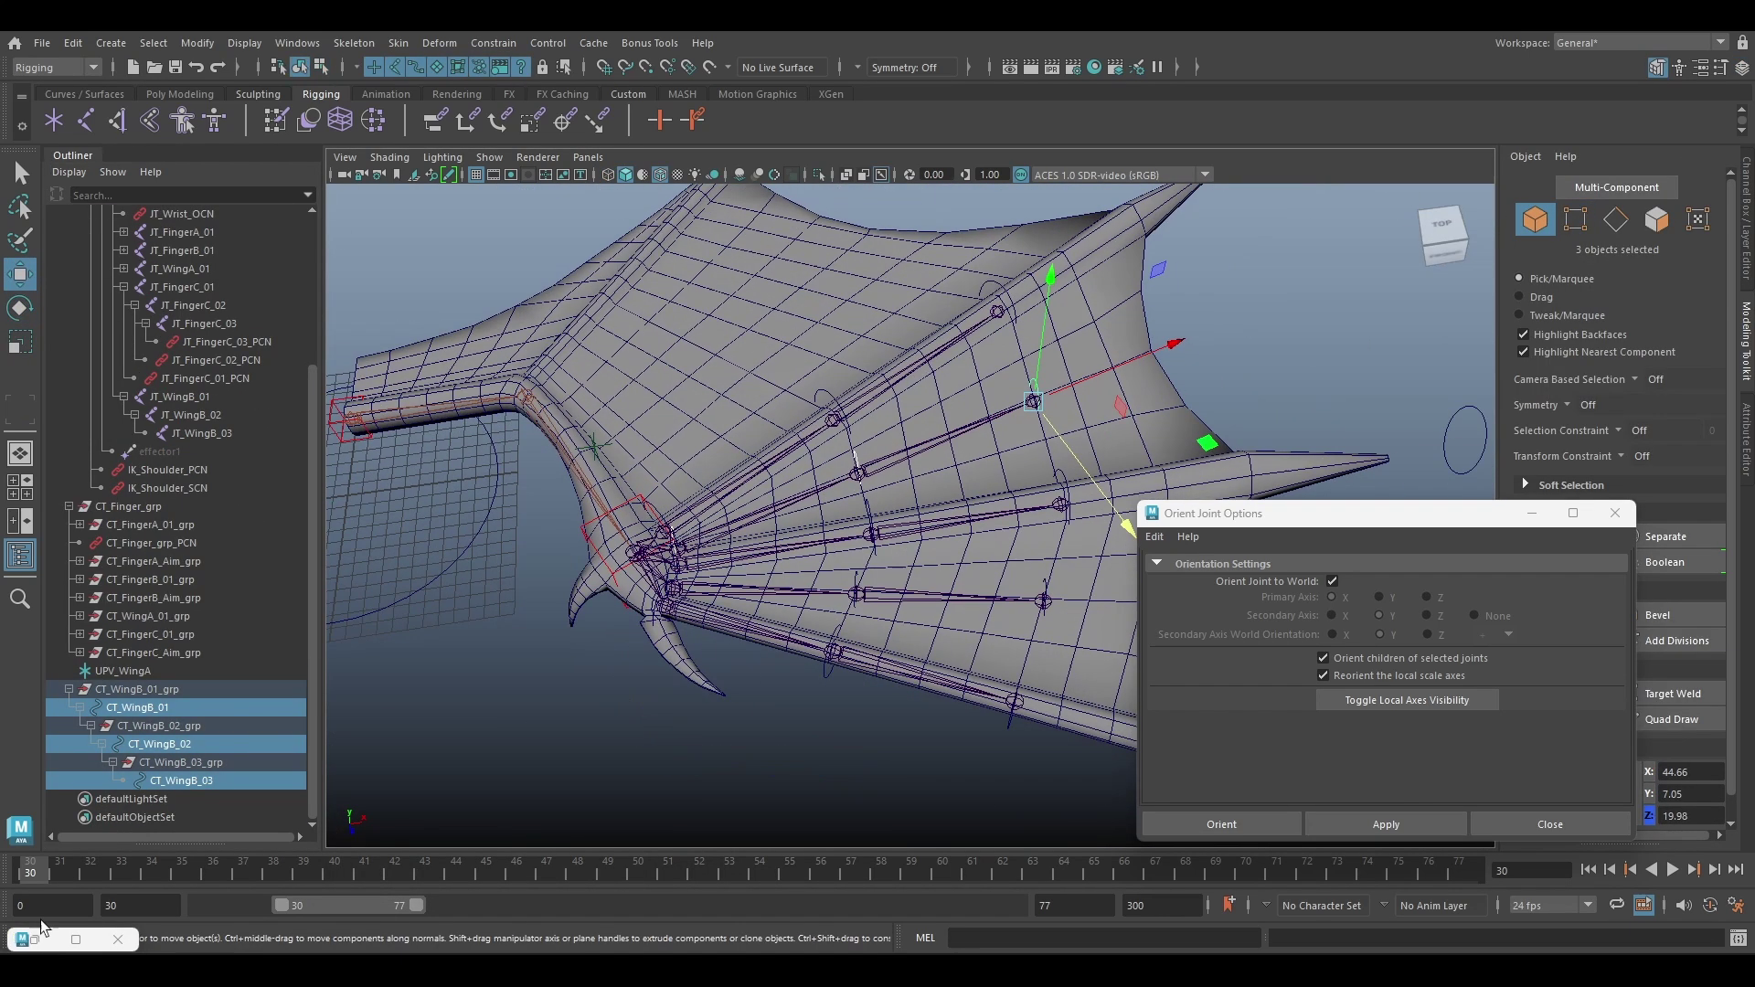
Parent-constrain JT_WingB_01, 02 and 03 to CT_WingB_01, 02 and 03 respectively
{"action": "left_click", "coordinate": [27, 939]}
{"action": "left_click", "coordinate": [459, 768]}
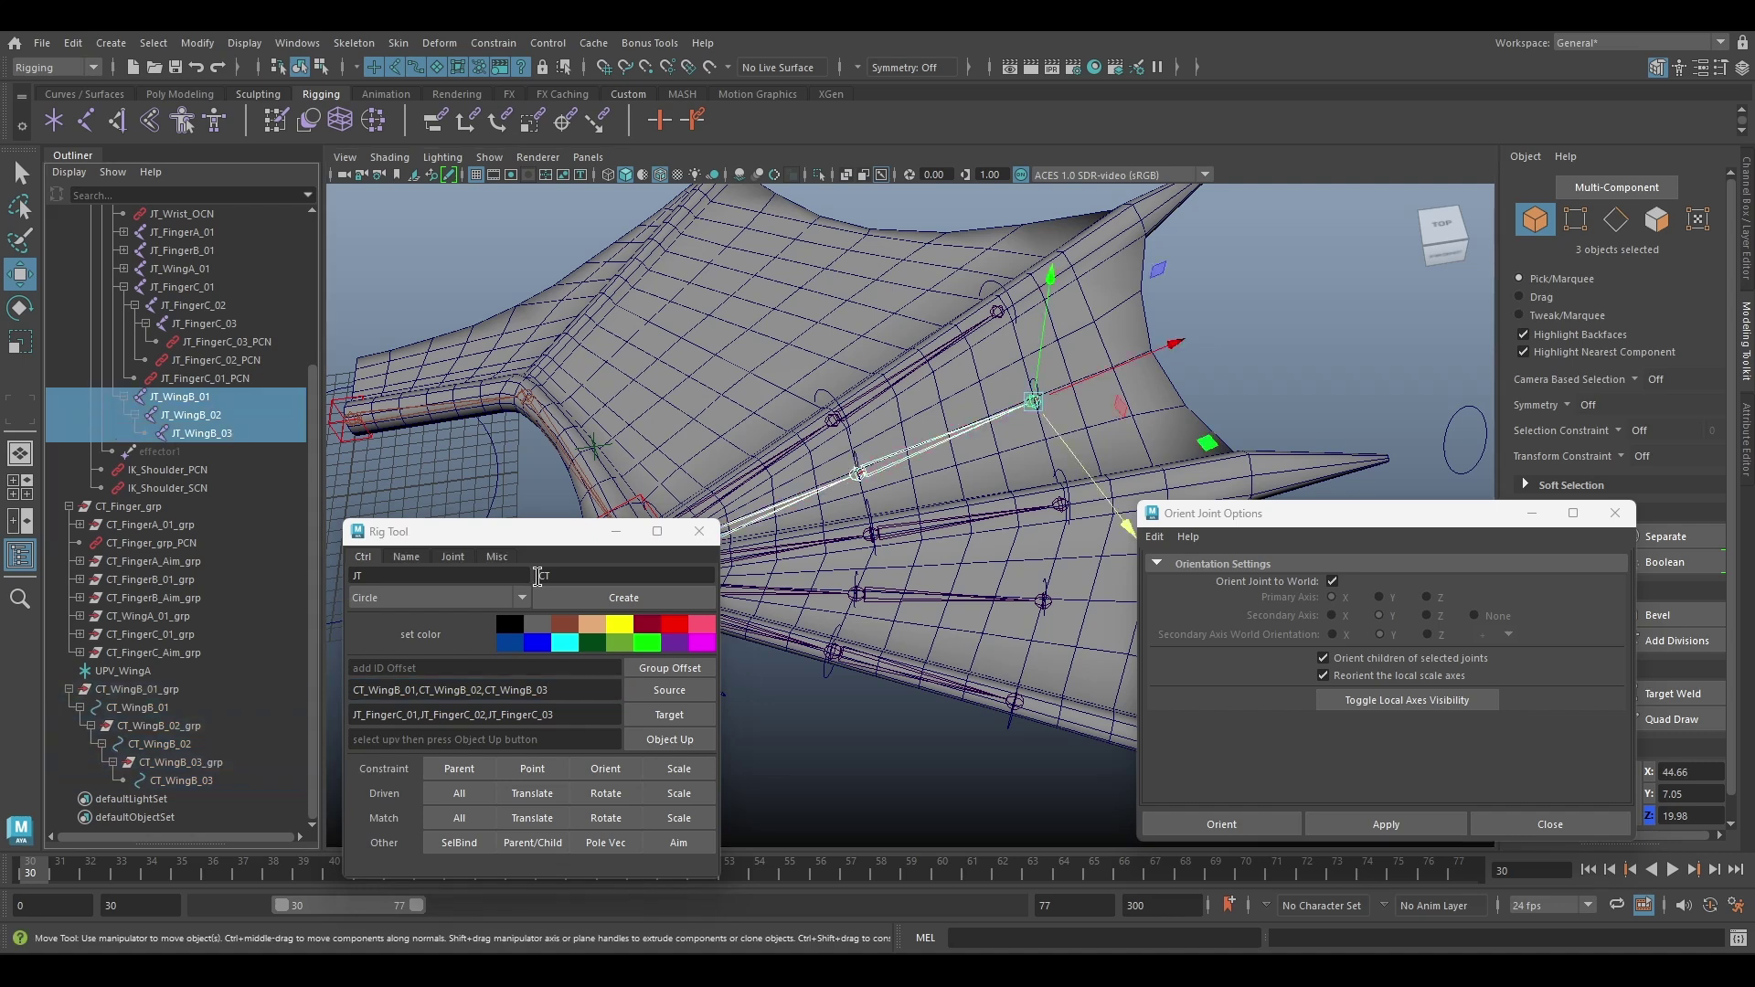
{"action": "left_click", "coordinate": [615, 532]}
Test-rotate CT_WingB_01, 02 and 03 together to check the joints follow, and undo the rotation
{"action": "left_click", "coordinate": [138, 762]}
{"action": "left_click", "coordinate": [161, 799], "text": "ctrl"}
{"action": "scroll", "coordinate": [179, 814], "scroll_direction": "down", "scroll_amount": 1}
{"action": "left_click", "coordinate": [179, 781], "text": "ctrl"}
{"action": "key", "text": "e"}
Load the offset groups CT_WingB_01_grp, CT_WingB_02_grp and CT_WingB_03_grp as constraint targets in the Rig Tool
{"action": "left_click", "coordinate": [146, 689]}
{"action": "left_click", "coordinate": [161, 726], "text": "ctrl"}
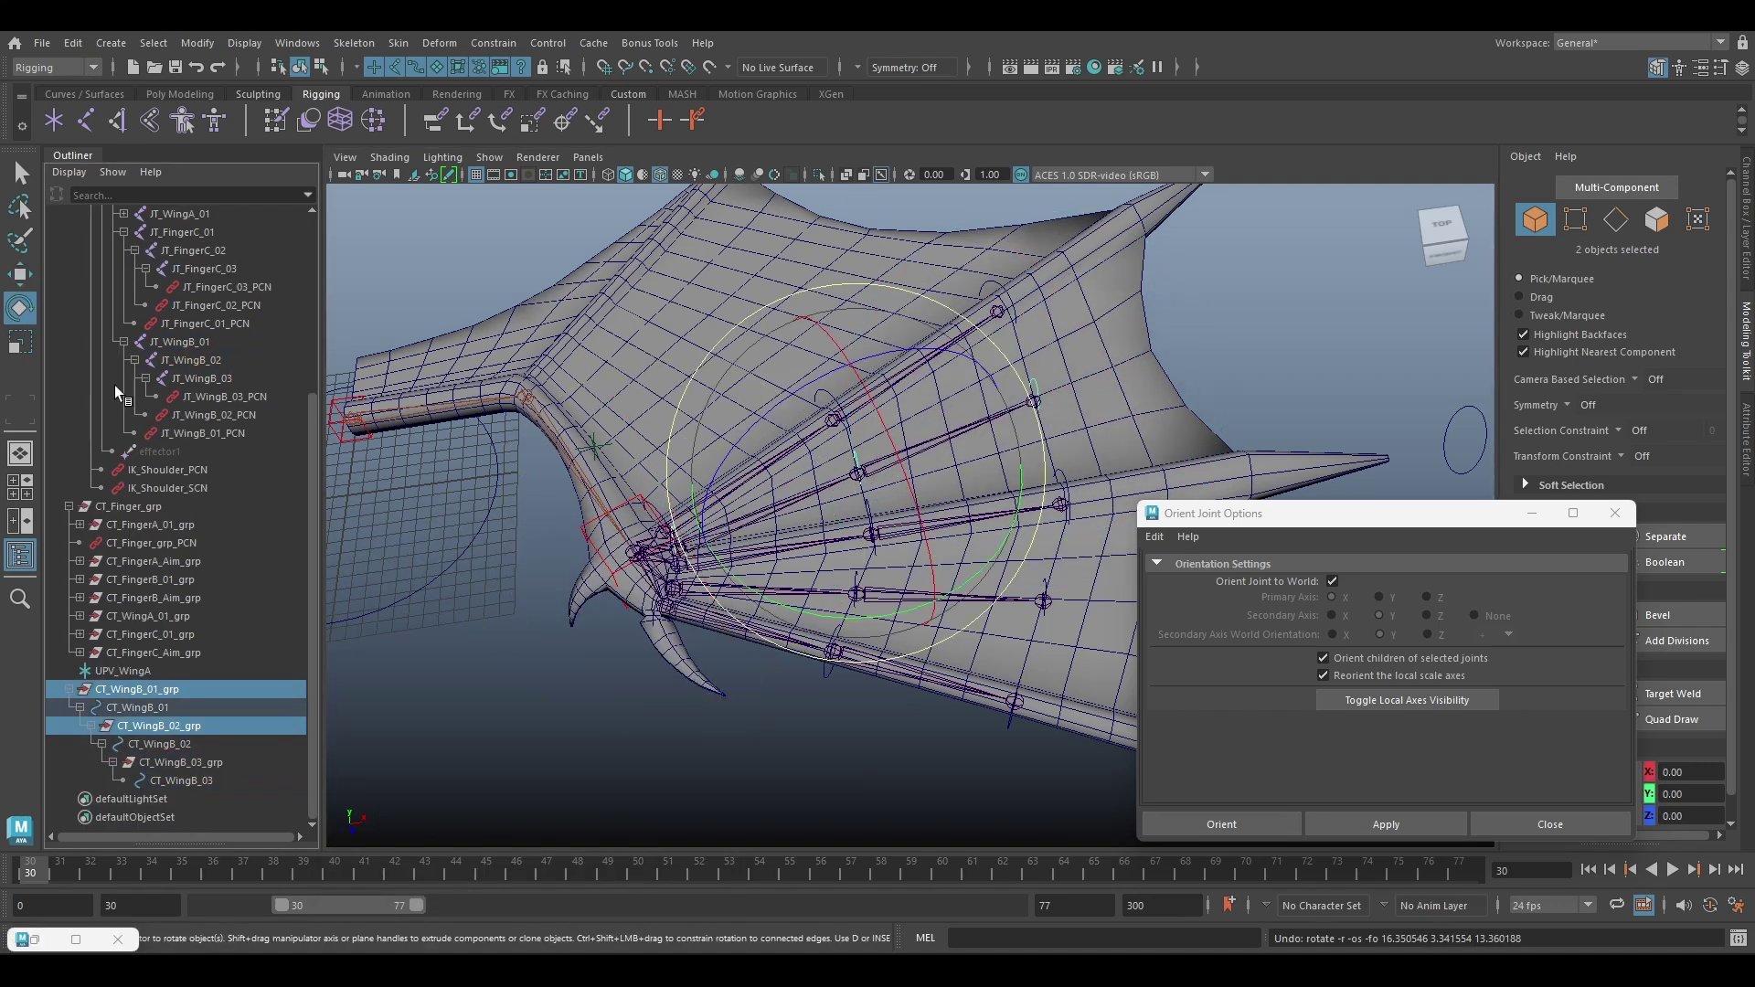
{"action": "left_click", "coordinate": [180, 617], "text": "ctrl"}
{"action": "left_click", "coordinate": [27, 939]}
{"action": "left_click", "coordinate": [668, 714]}
Parent-constrain the three CT_WingB offset groups to CT_FingerB_01, CT_FingerB_02 and CT_FingerB_03 respectively
{"action": "left_click_drag", "start_coordinate": [823, 567], "coordinate": [917, 427], "text": "alt"}
{"action": "left_click", "coordinate": [917, 427]}
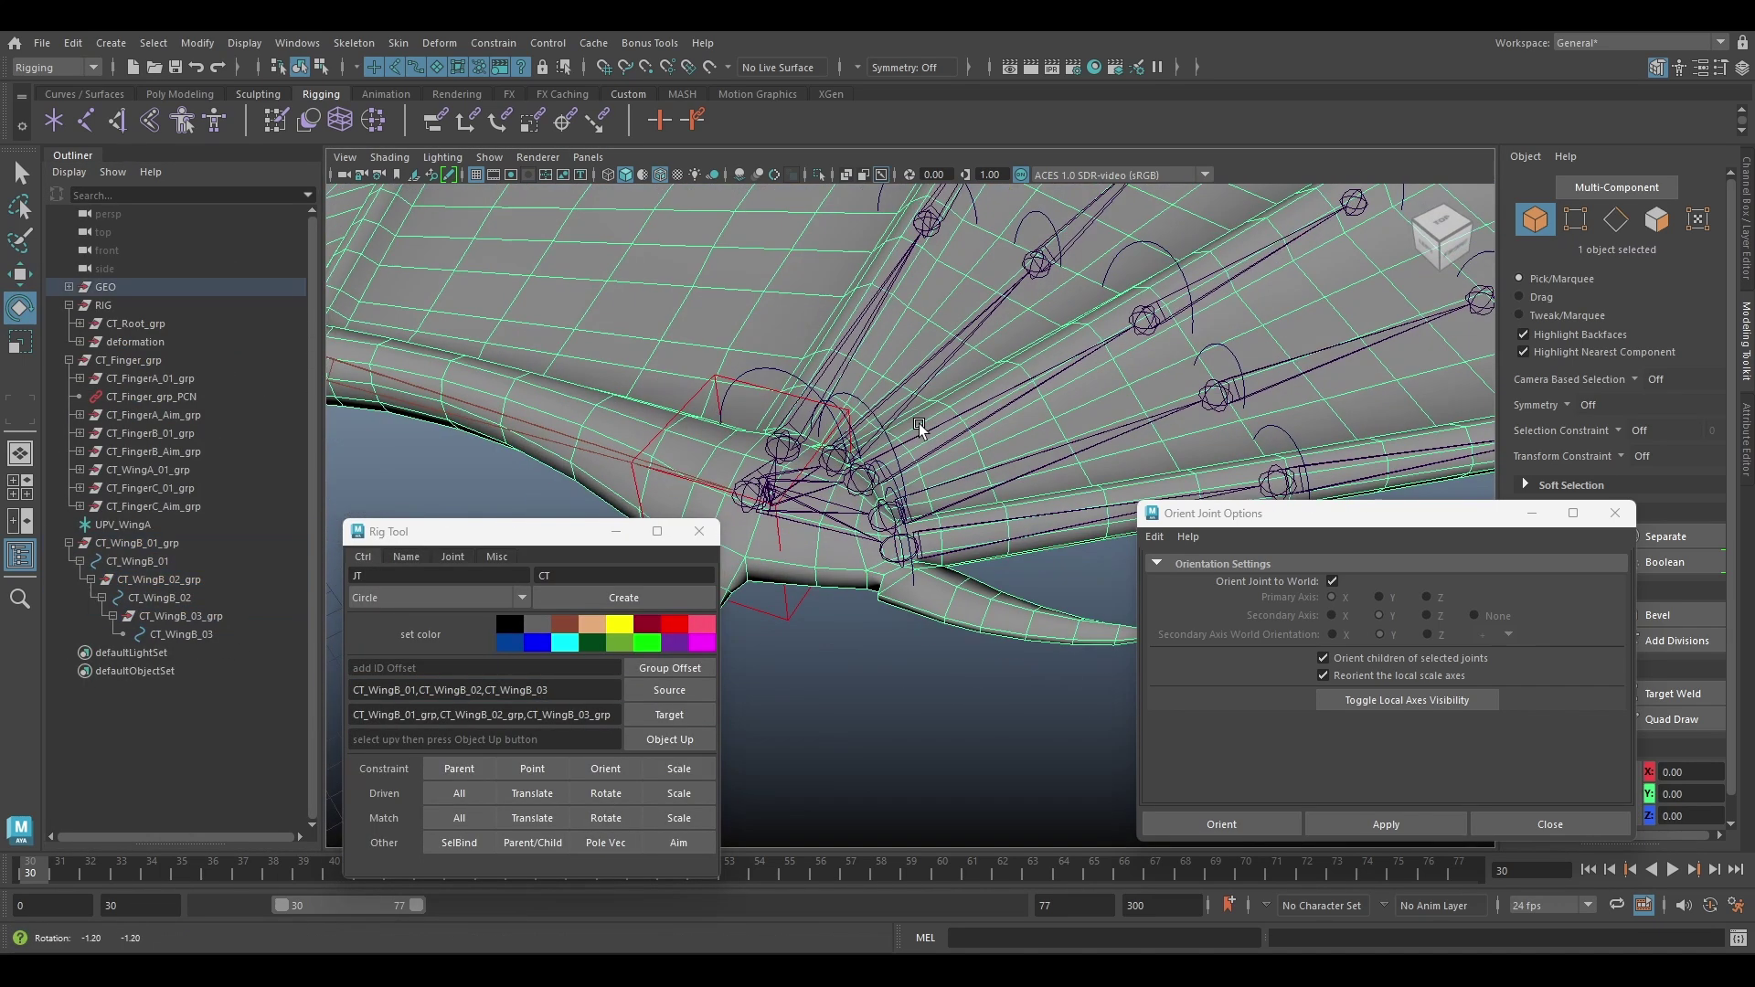
{"action": "key", "text": "q"}
{"action": "left_click", "coordinate": [876, 414]}
{"action": "left_click", "coordinate": [80, 432], "text": "shift"}
{"action": "left_click", "coordinate": [188, 488], "text": "ctrl"}
{"action": "left_click", "coordinate": [194, 525], "text": "ctrl"}
{"action": "left_click", "coordinate": [669, 690]}
Add CT_FingerC_01, CT_FingerC_02 and CT_FingerC_03 as second parent-constraint drivers of the matching CT_WingB offset groups
{"action": "left_click", "coordinate": [777, 391]}
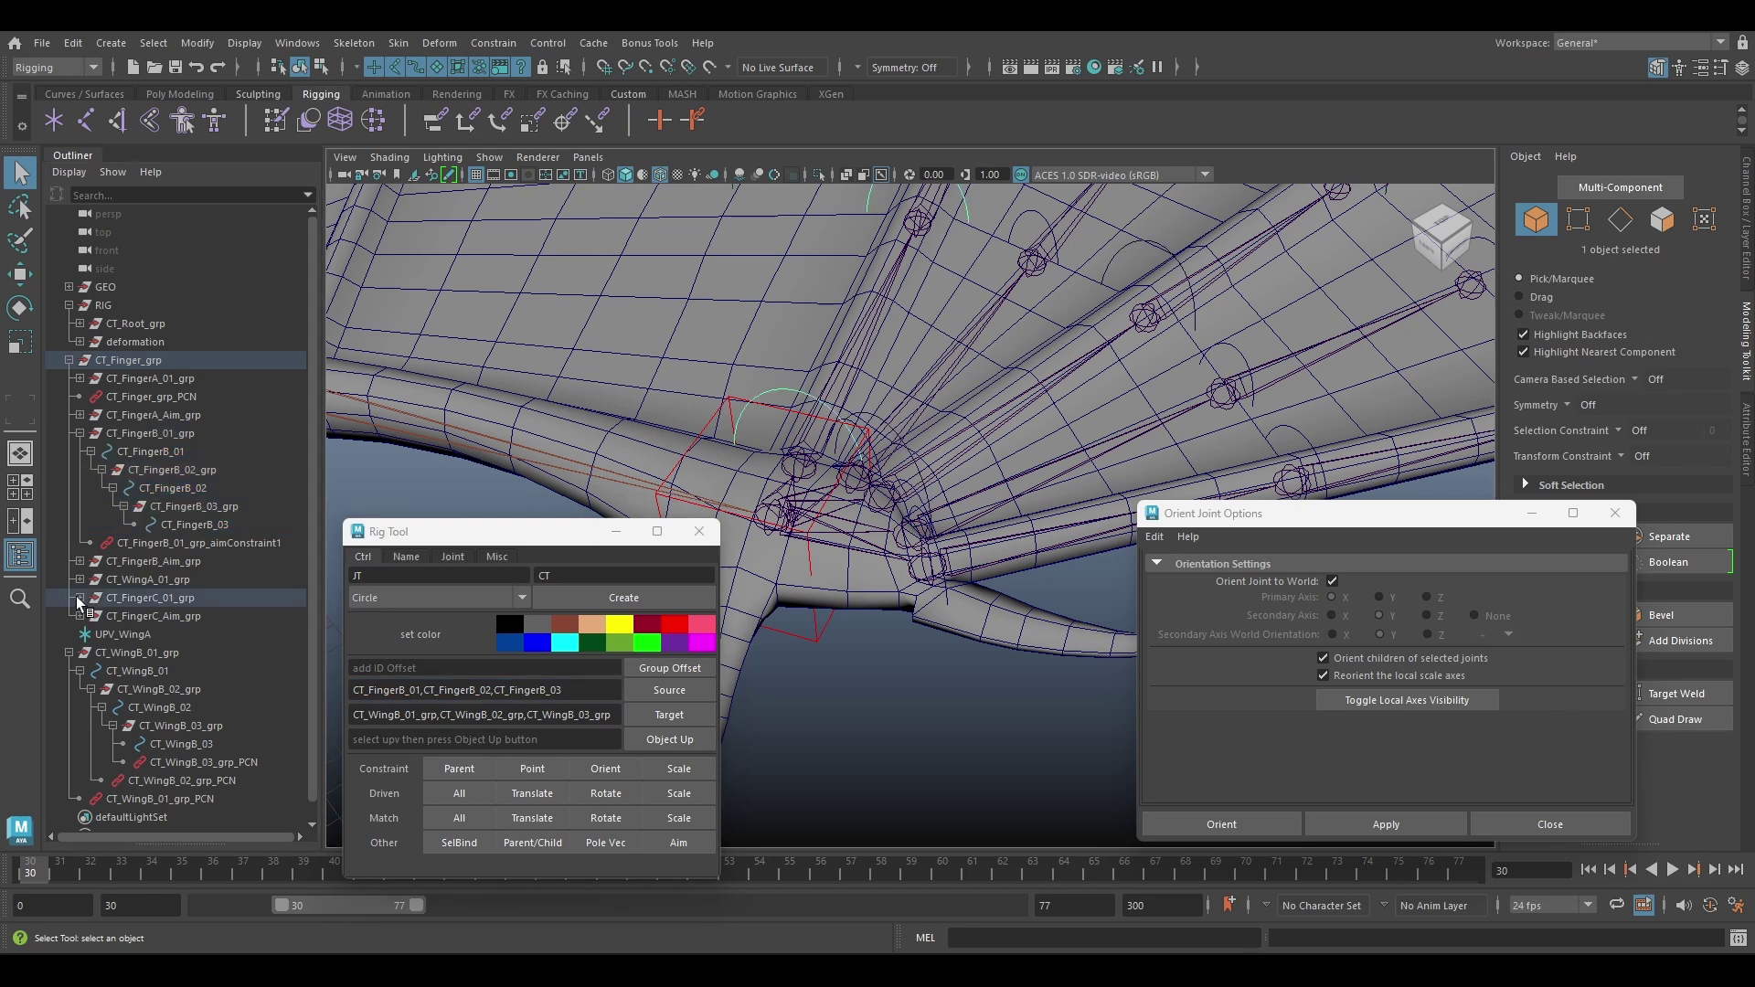
{"action": "left_click", "coordinate": [80, 598], "text": "shift"}
{"action": "left_click", "coordinate": [174, 653], "text": "ctrl"}
{"action": "left_click", "coordinate": [193, 690], "text": "ctrl"}
{"action": "left_click", "coordinate": [668, 690]}
{"action": "left_click", "coordinate": [459, 769]}
Set both the FingerB and FingerC weights to 0.5 on the parent constraints of the three CT_WingB groups
{"action": "scroll", "coordinate": [232, 677], "scroll_direction": "down", "scroll_amount": 3}
{"action": "left_click", "coordinate": [203, 745]}
{"action": "left_click", "coordinate": [1744, 217]}
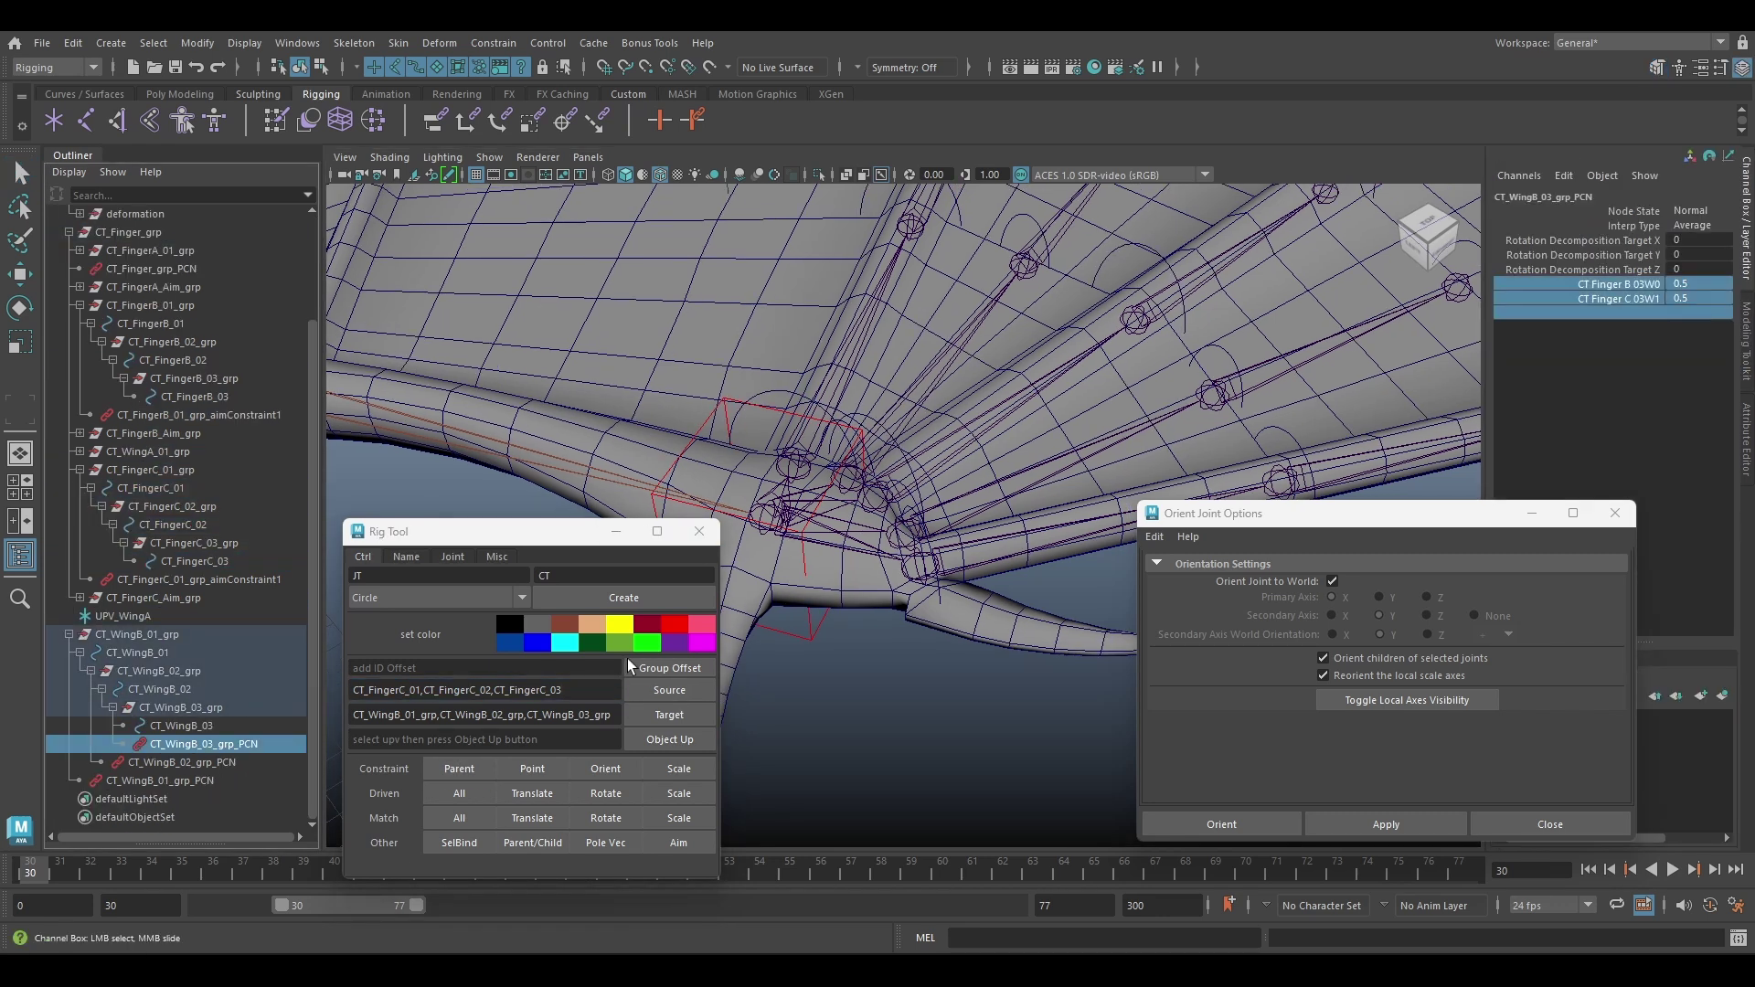
{"action": "left_click", "coordinate": [181, 762]}
{"action": "left_click_drag", "start_coordinate": [1696, 283], "coordinate": [1690, 314]}
{"action": "type", "text": "0.5"}
{"action": "key", "text": "Return"}
{"action": "left_click", "coordinate": [160, 780]}
Collapse the control hierarchies and nest CT_WingB_01_grp under CT_Finger_grp
{"action": "left_click", "coordinate": [69, 635]}
{"action": "left_click", "coordinate": [69, 361]}
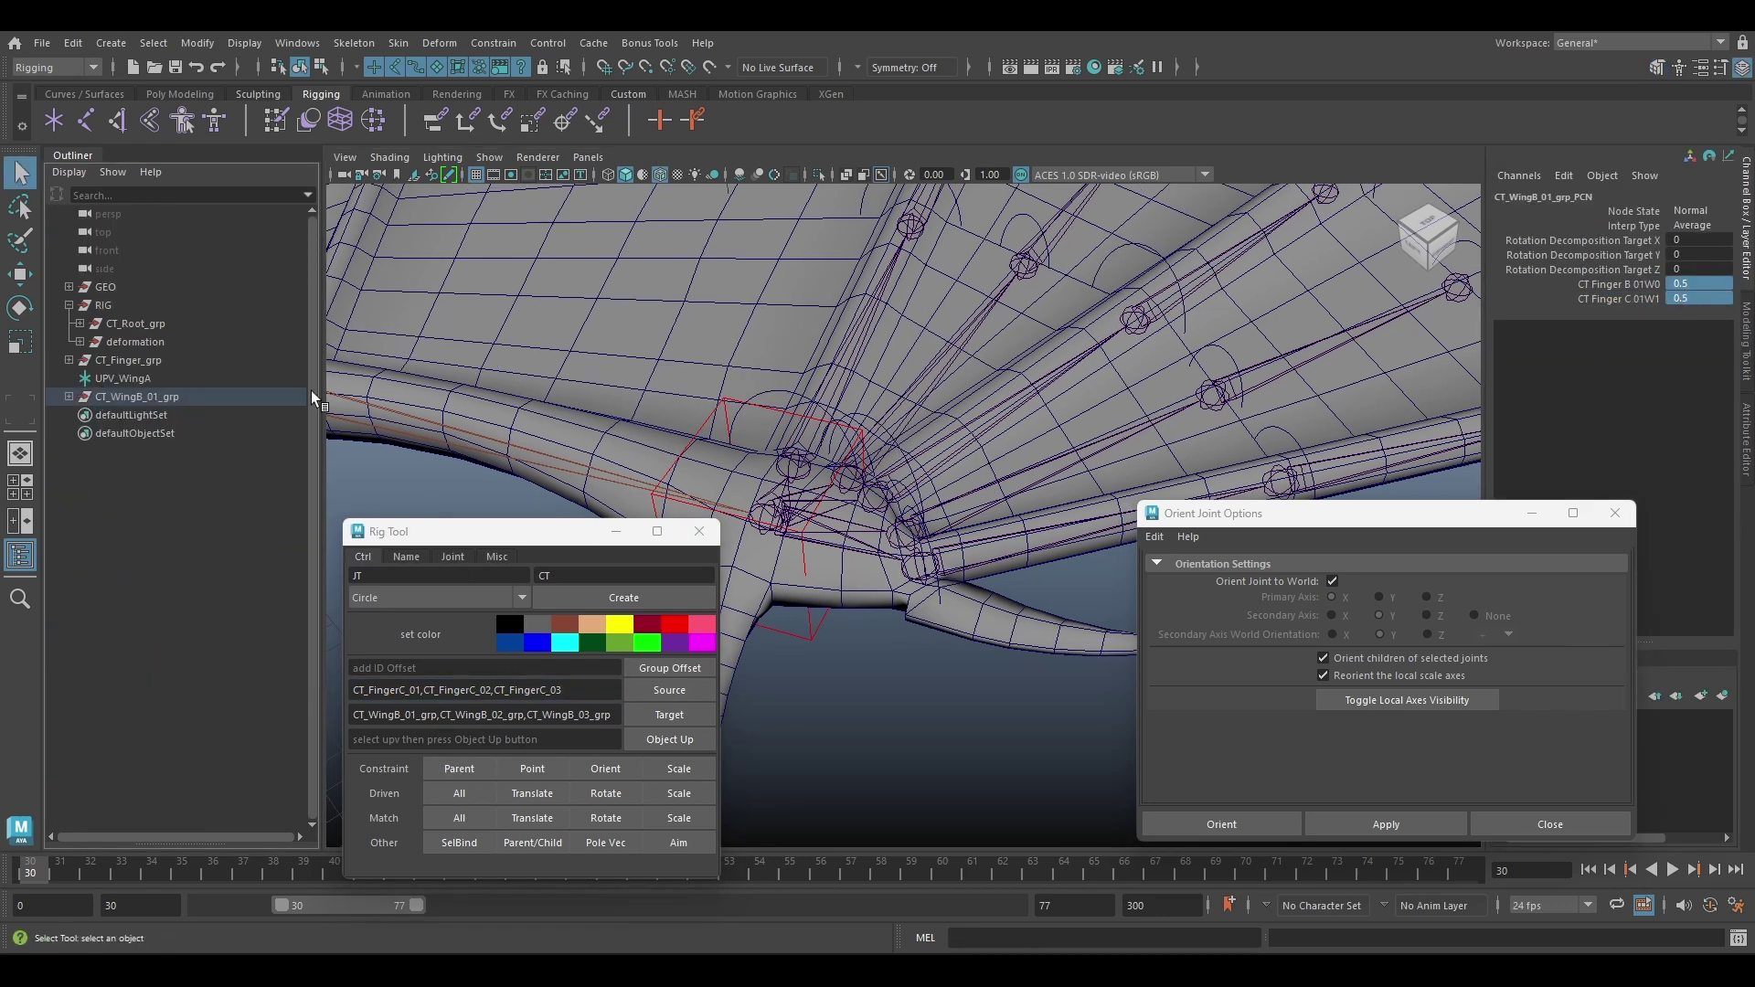
{"action": "left_click_drag", "start_coordinate": [640, 384], "coordinate": [695, 302], "text": "alt"}
{"action": "left_click", "coordinate": [114, 397]}
{"action": "middle_click_drag", "start_coordinate": [115, 397], "coordinate": [128, 360]}
Test-rotate CT_Wrist and try the finger controls to check that wing B follows, and undo the rotation
{"action": "left_click", "coordinate": [645, 403]}
{"action": "key", "text": "w"}
{"action": "key", "text": "e"}
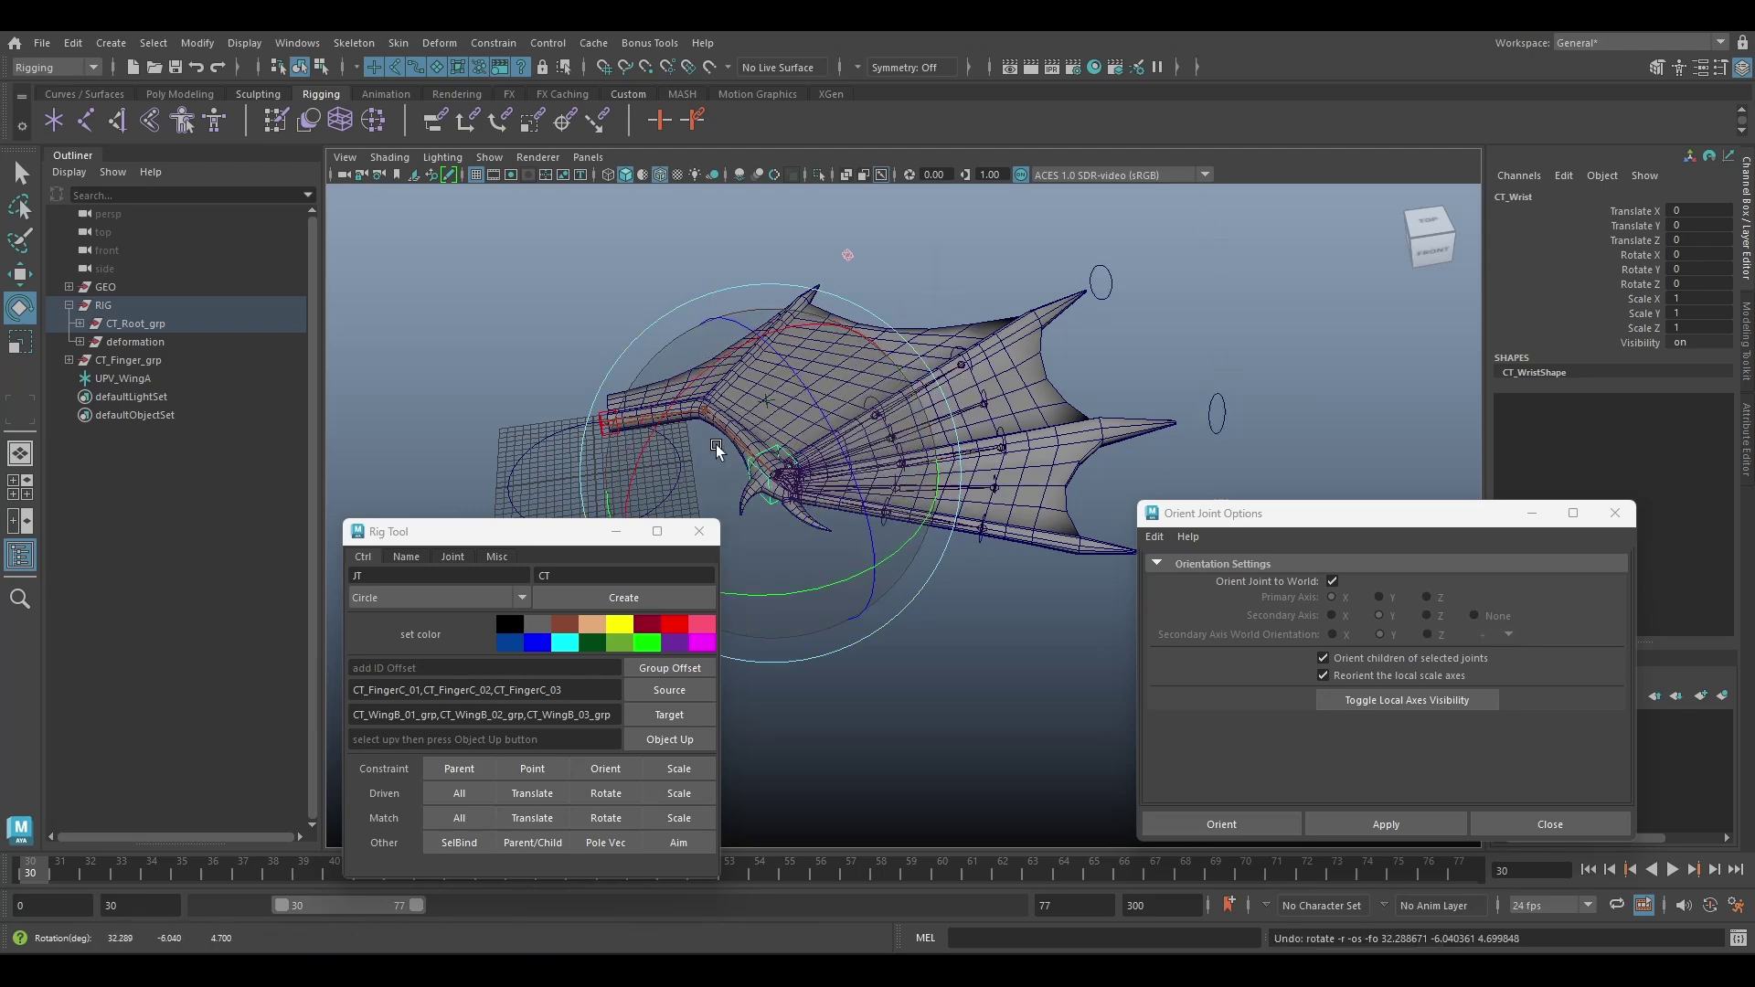
{"action": "key", "text": "w"}
{"action": "scroll", "coordinate": [715, 444], "scroll_direction": "up", "scroll_amount": 5}
{"action": "left_click", "coordinate": [1003, 243]}
{"action": "left_click", "coordinate": [854, 333]}
{"action": "key", "text": "e"}
{"action": "key", "text": "w"}
{"action": "middle_click_drag", "start_coordinate": [839, 388], "coordinate": [918, 364], "text": "alt"}
{"action": "left_click_drag", "start_coordinate": [918, 364], "coordinate": [822, 301], "text": "alt"}
Nest the up-vector locator UPV_WingA under CT_Finger_grp
{"action": "left_click", "coordinate": [765, 236]}
{"action": "middle_click_drag", "start_coordinate": [113, 378], "coordinate": [128, 364]}
{"action": "left_click", "coordinate": [128, 364]}
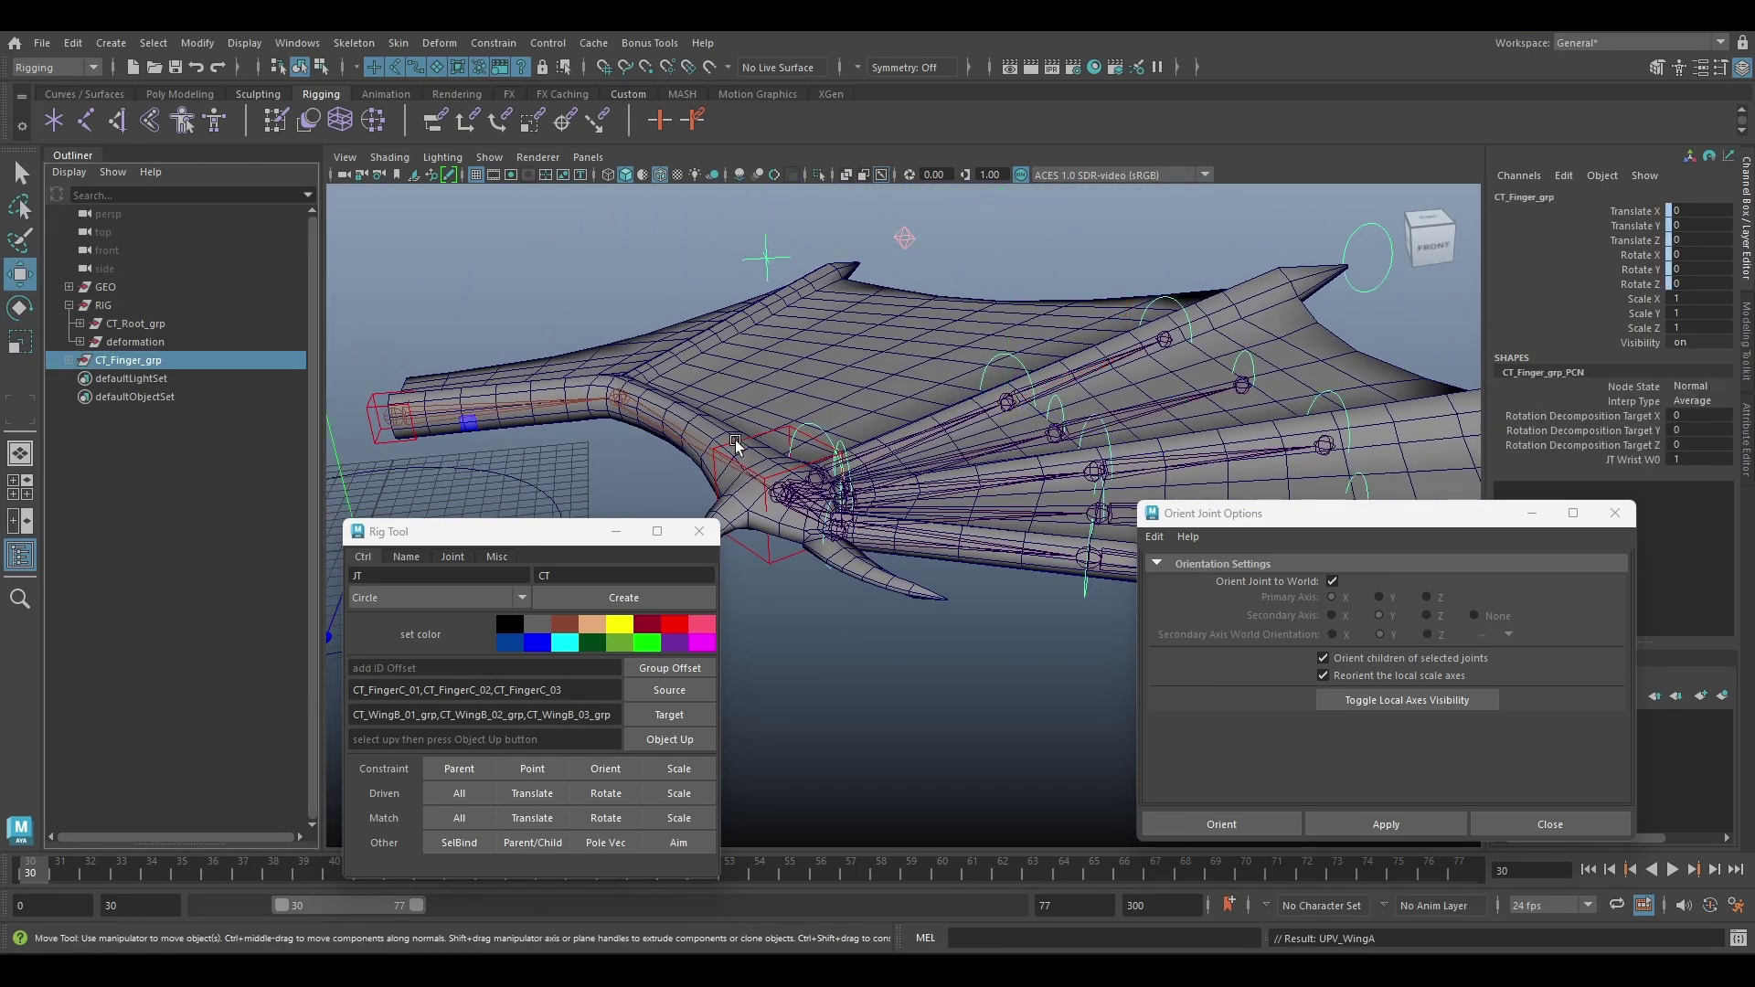
Test-move and rotate CT_Wrist to check how the wing and up-vector locator follow, and undo the changes
{"action": "scroll", "coordinate": [737, 446], "scroll_direction": "down", "scroll_amount": 2}
{"action": "left_click", "coordinate": [749, 457]}
{"action": "left_click_drag", "start_coordinate": [768, 462], "coordinate": [777, 384]}
{"action": "left_click", "coordinate": [712, 260]}
{"action": "left_click_drag", "start_coordinate": [862, 307], "coordinate": [969, 320], "text": "alt"}
{"action": "left_click", "coordinate": [1235, 211]}
{"action": "key", "text": "ctrl+z"}
{"action": "key", "text": "ctrl+z"}
{"action": "key", "text": "ctrl+z"}
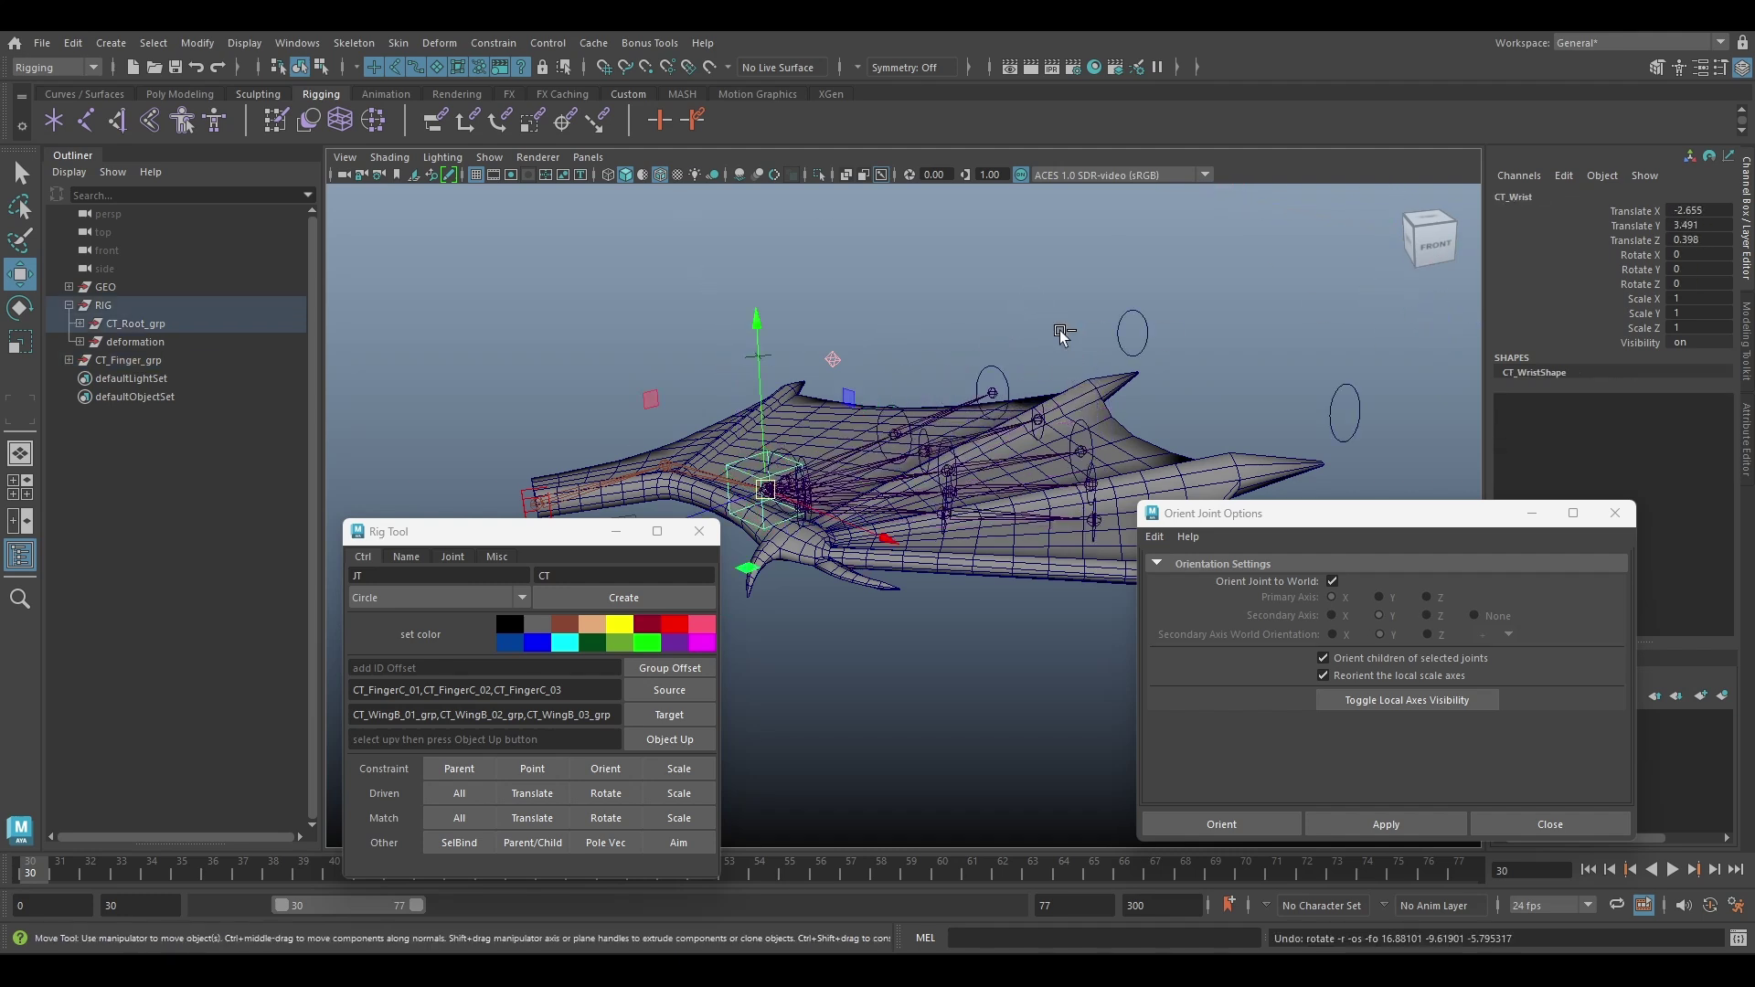
Duplicate UPV_WingA, unparent the copy, place it above the elbow and rename it UPV_WingB
{"action": "left_click", "coordinate": [1061, 333]}
{"action": "left_click_drag", "start_coordinate": [1051, 237], "coordinate": [848, 373], "text": "alt"}
{"action": "left_click", "coordinate": [969, 324]}
{"action": "scroll", "coordinate": [848, 373], "scroll_direction": "up", "scroll_amount": 2}
{"action": "middle_click_drag", "start_coordinate": [756, 391], "coordinate": [795, 462], "text": "alt"}
{"action": "key", "text": "shift+p"}
{"action": "double_click", "coordinate": [158, 381]}
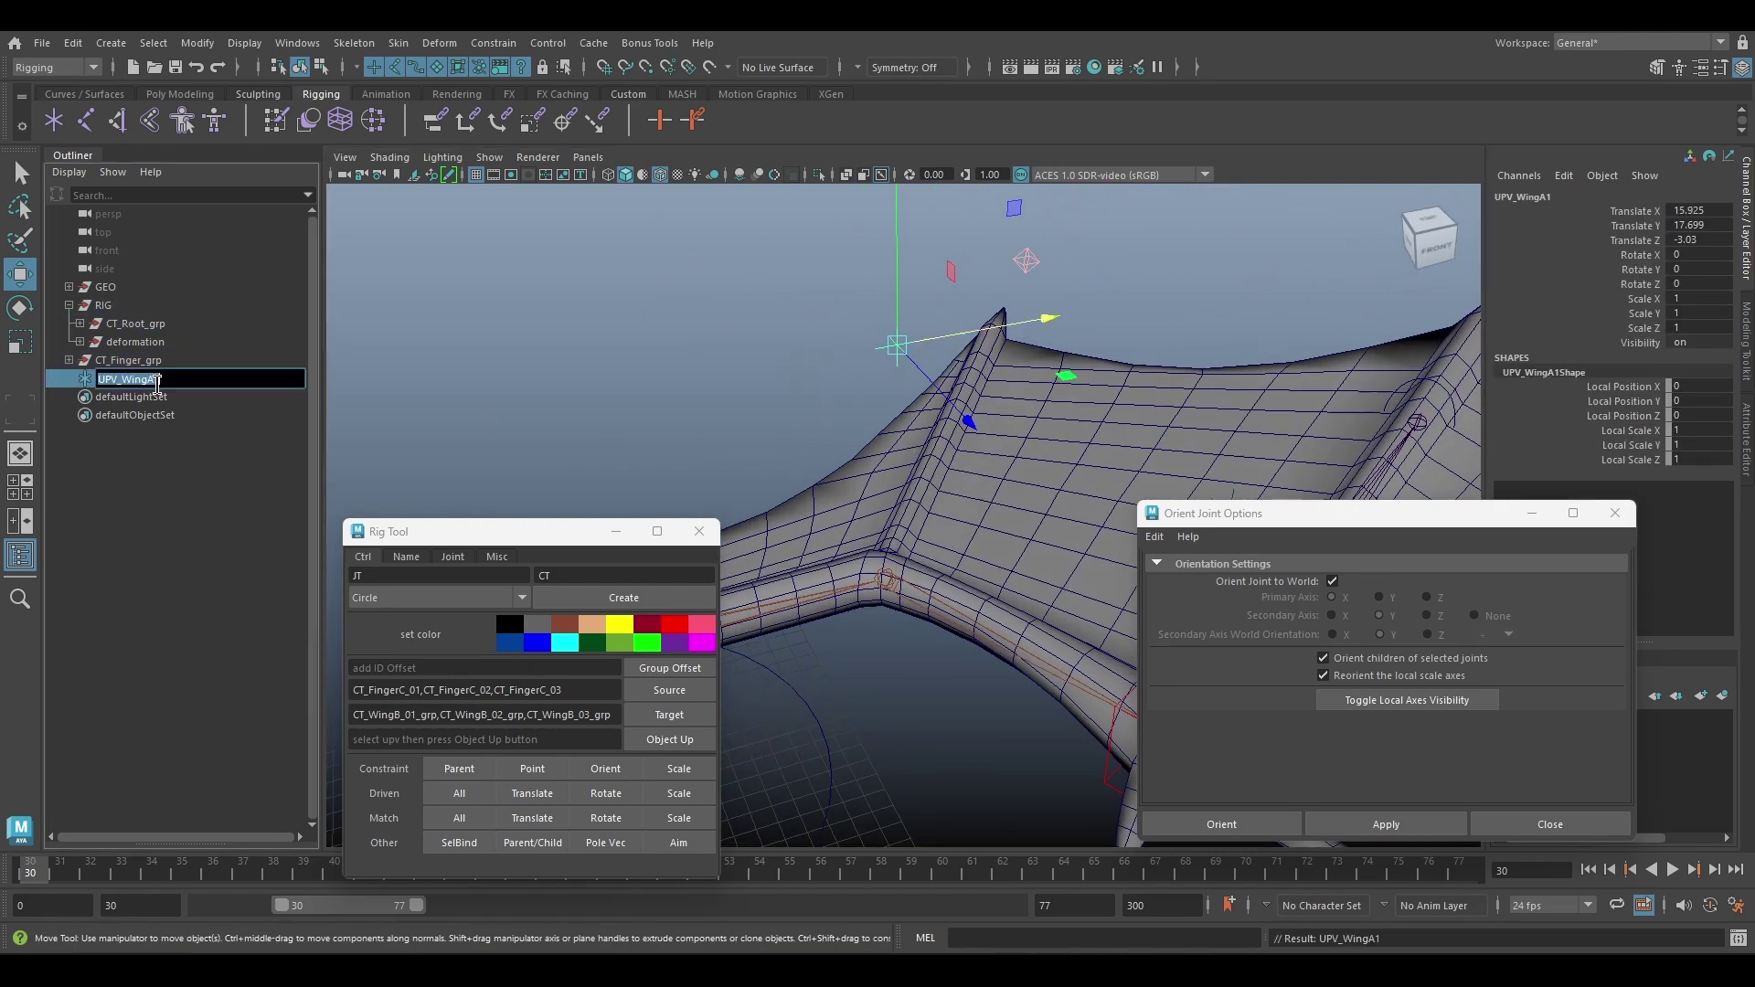
{"action": "type", "text": "B"}
{"action": "key", "text": "Return"}
Group UPV_WingB and name the new group UPV_WingB_grp
{"action": "left_click_drag", "start_coordinate": [732, 411], "coordinate": [768, 375], "text": "alt"}
{"action": "key", "text": "ctrl+g"}
{"action": "left_click", "coordinate": [69, 380]}
{"action": "double_click", "coordinate": [137, 379]}
{"action": "type", "text": "U"}
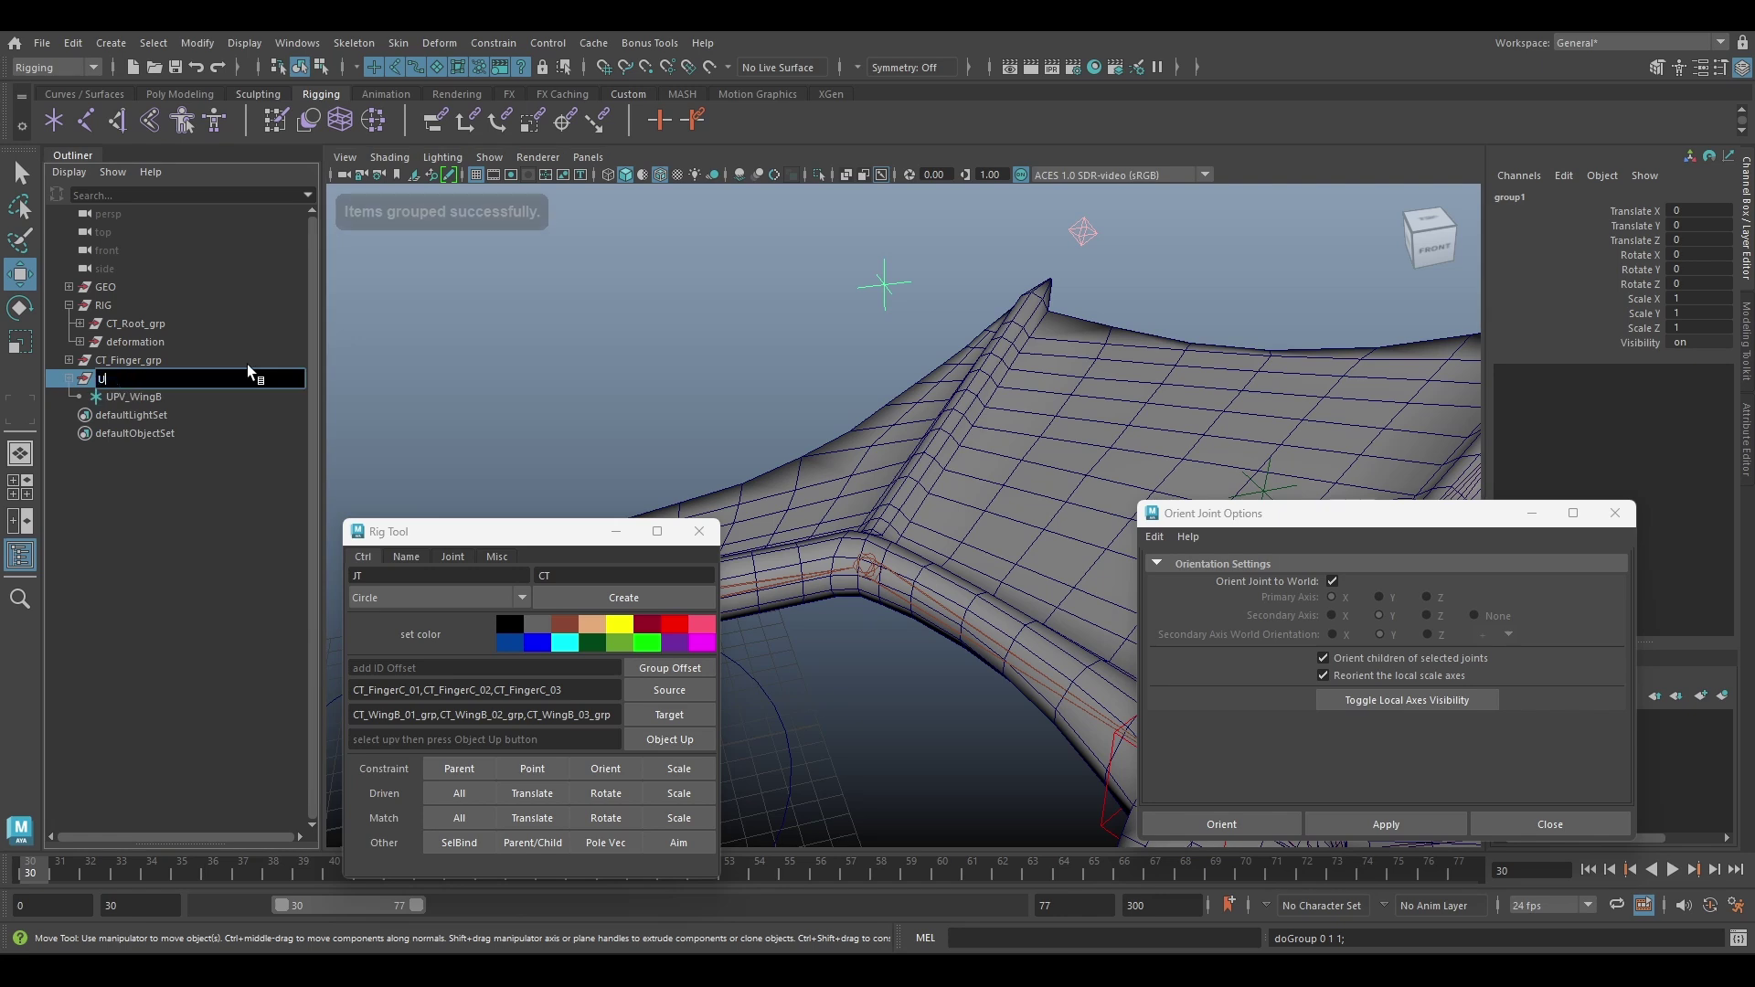
{"action": "type", "text": "PV_WingB_grp"}
{"action": "key", "text": "Return"}
Parent-constrain the locator UPV_WingB to JT_Elbow
{"action": "key", "text": "Down"}
{"action": "left_click_drag", "start_coordinate": [923, 457], "coordinate": [995, 536], "text": "alt"}
{"action": "left_click", "coordinate": [885, 537]}
{"action": "left_click_drag", "start_coordinate": [951, 278], "coordinate": [1006, 302], "text": "alt"}
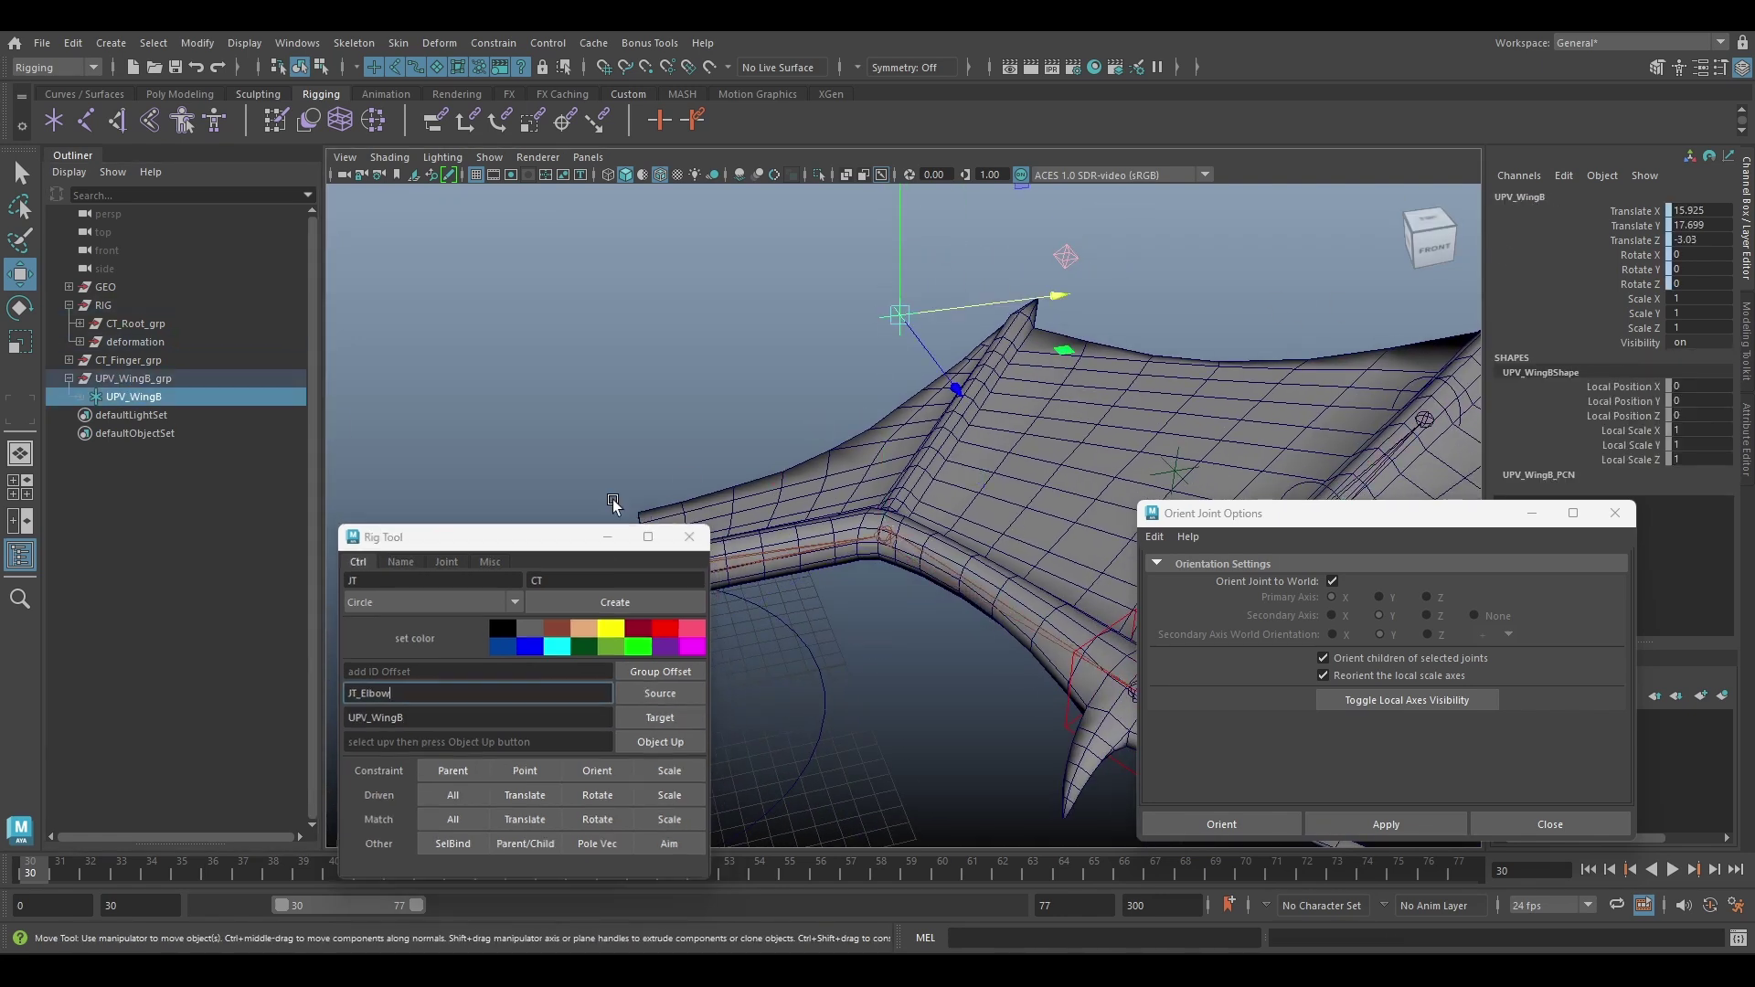
{"action": "left_click", "coordinate": [617, 531]}
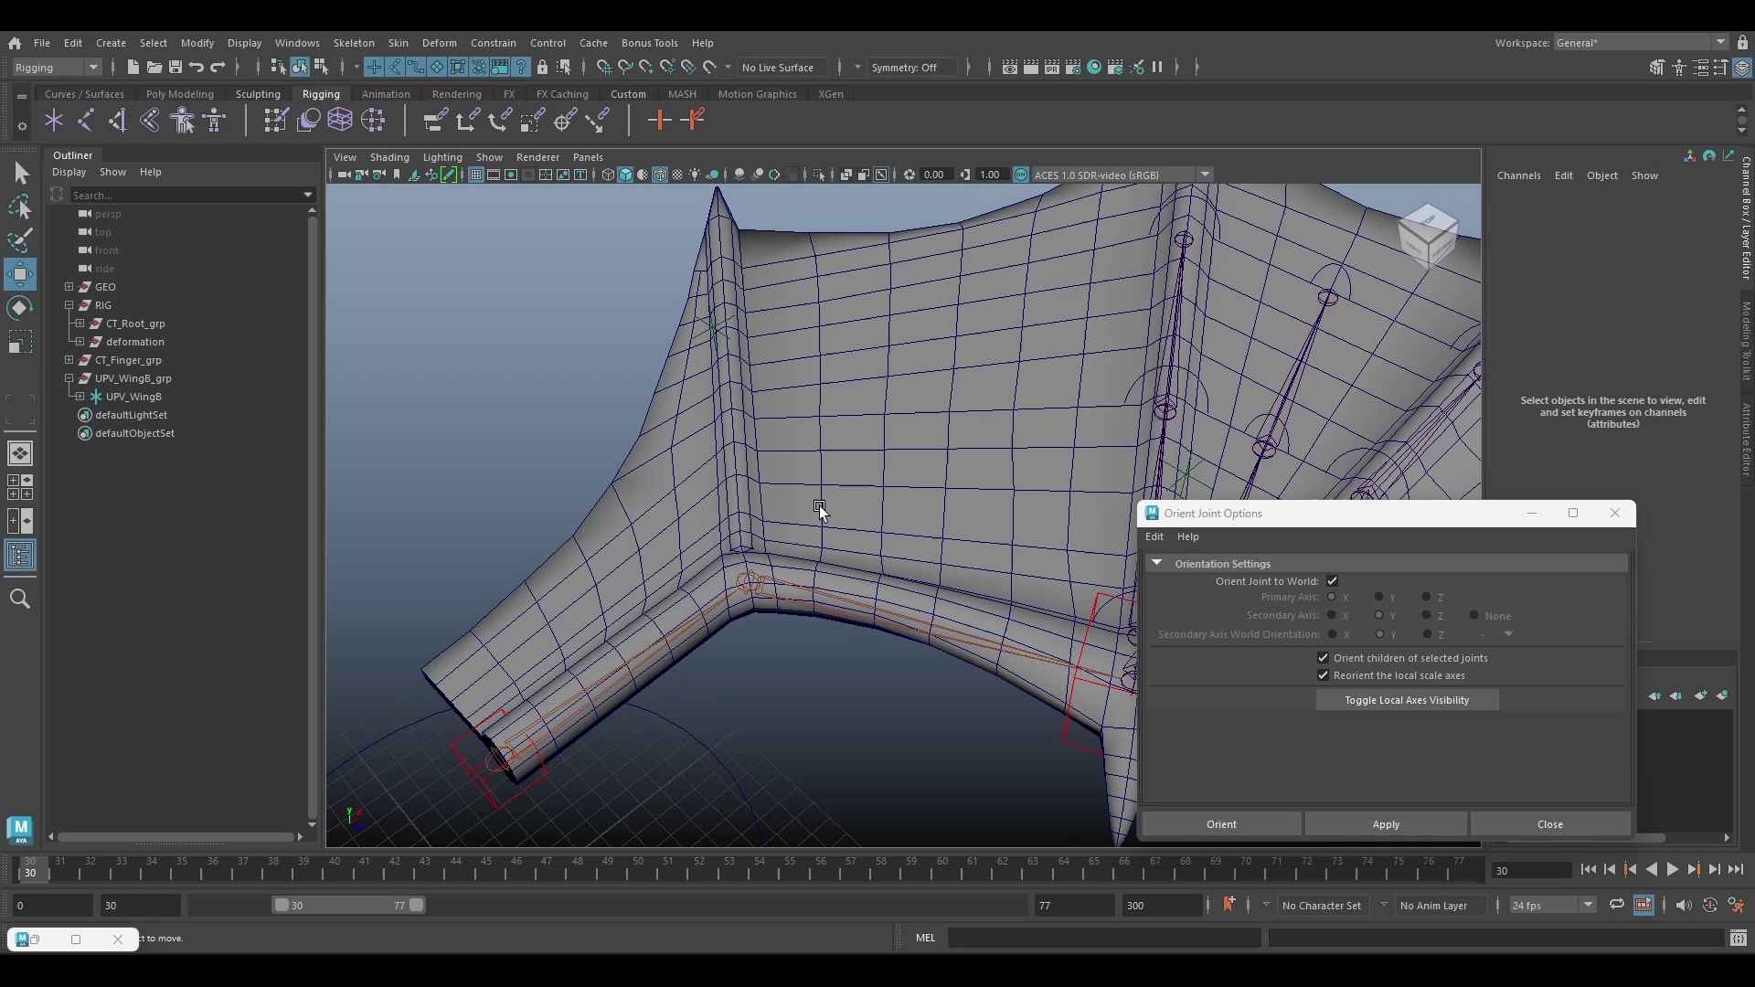
In the top view, duplicate the JT_FingerC joint chain and move the copy's base joint towards the forearm
{"action": "left_click_drag", "start_coordinate": [819, 506], "coordinate": [717, 470], "text": "alt"}
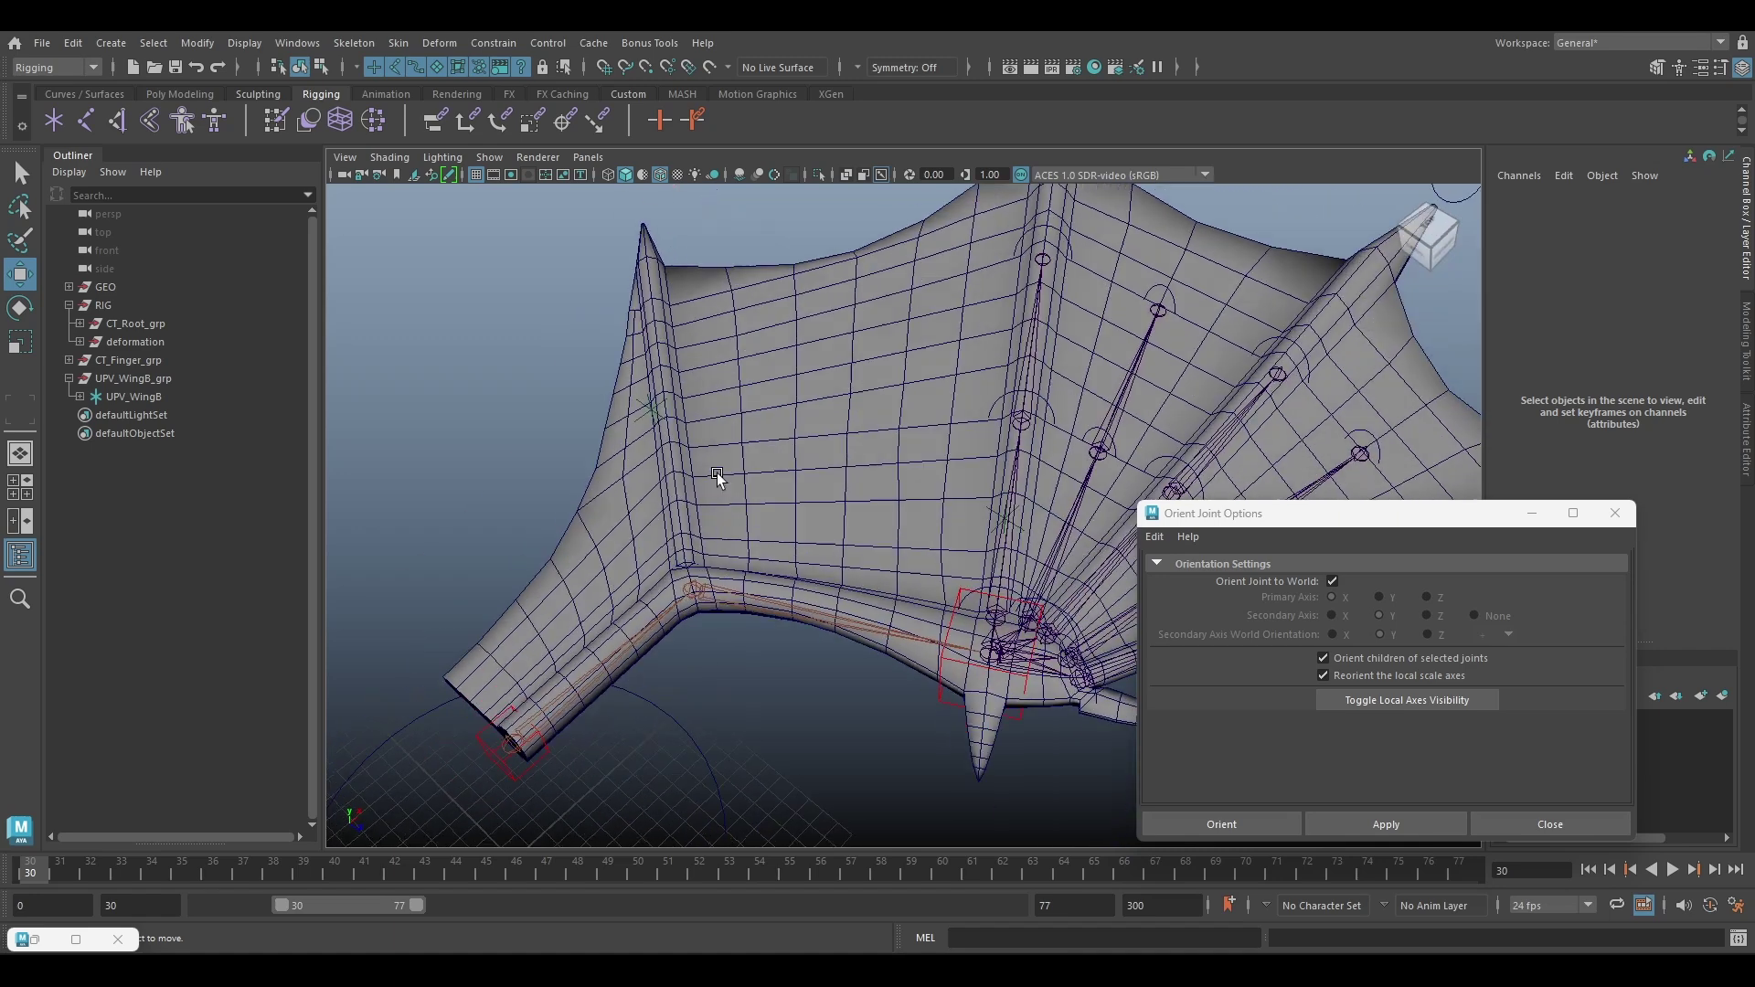
{"action": "key", "text": "space"}
{"action": "key", "text": "space"}
{"action": "middle_click_drag", "start_coordinate": [831, 509], "coordinate": [893, 585], "text": "alt"}
{"action": "left_click", "coordinate": [752, 473]}
{"action": "scroll", "coordinate": [781, 461], "scroll_direction": "up", "scroll_amount": 5}
{"action": "left_click_drag", "start_coordinate": [710, 485], "coordinate": [717, 461]}
{"action": "scroll", "coordinate": [717, 461], "scroll_direction": "down", "scroll_amount": 3}
Move the duplicated chain's second and third joints onto the membrane between the elbow and finger C
{"action": "left_click", "coordinate": [1042, 341]}
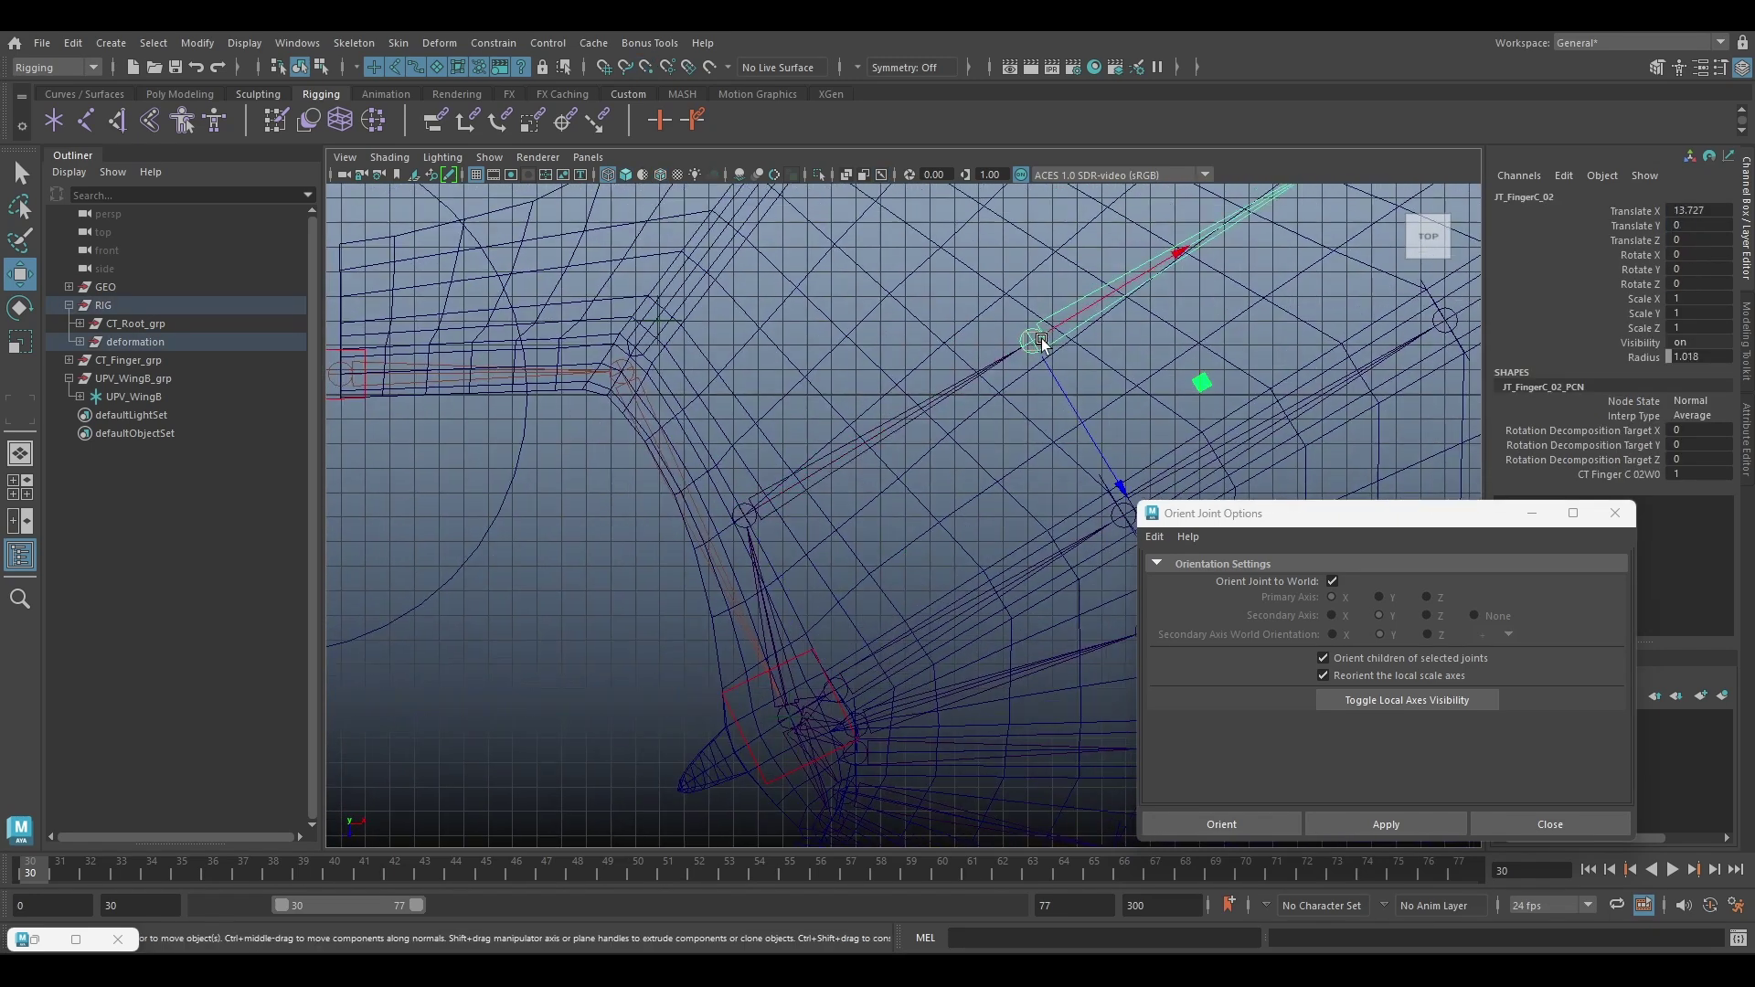
{"action": "left_click_drag", "start_coordinate": [1042, 341], "coordinate": [954, 342]}
{"action": "middle_click_drag", "start_coordinate": [954, 342], "coordinate": [745, 515], "text": "alt"}
{"action": "left_click", "coordinate": [1067, 319]}
{"action": "left_click_drag", "start_coordinate": [1068, 319], "coordinate": [960, 337]}
{"action": "key", "text": "f"}
Delete the duplicated chain's copied constraints and rename its joints JT_WingC_01, JT_WingC_02 and JT_WingC_03
{"action": "left_click_drag", "start_coordinate": [197, 579], "coordinate": [203, 616]}
{"action": "key", "text": "Delete"}
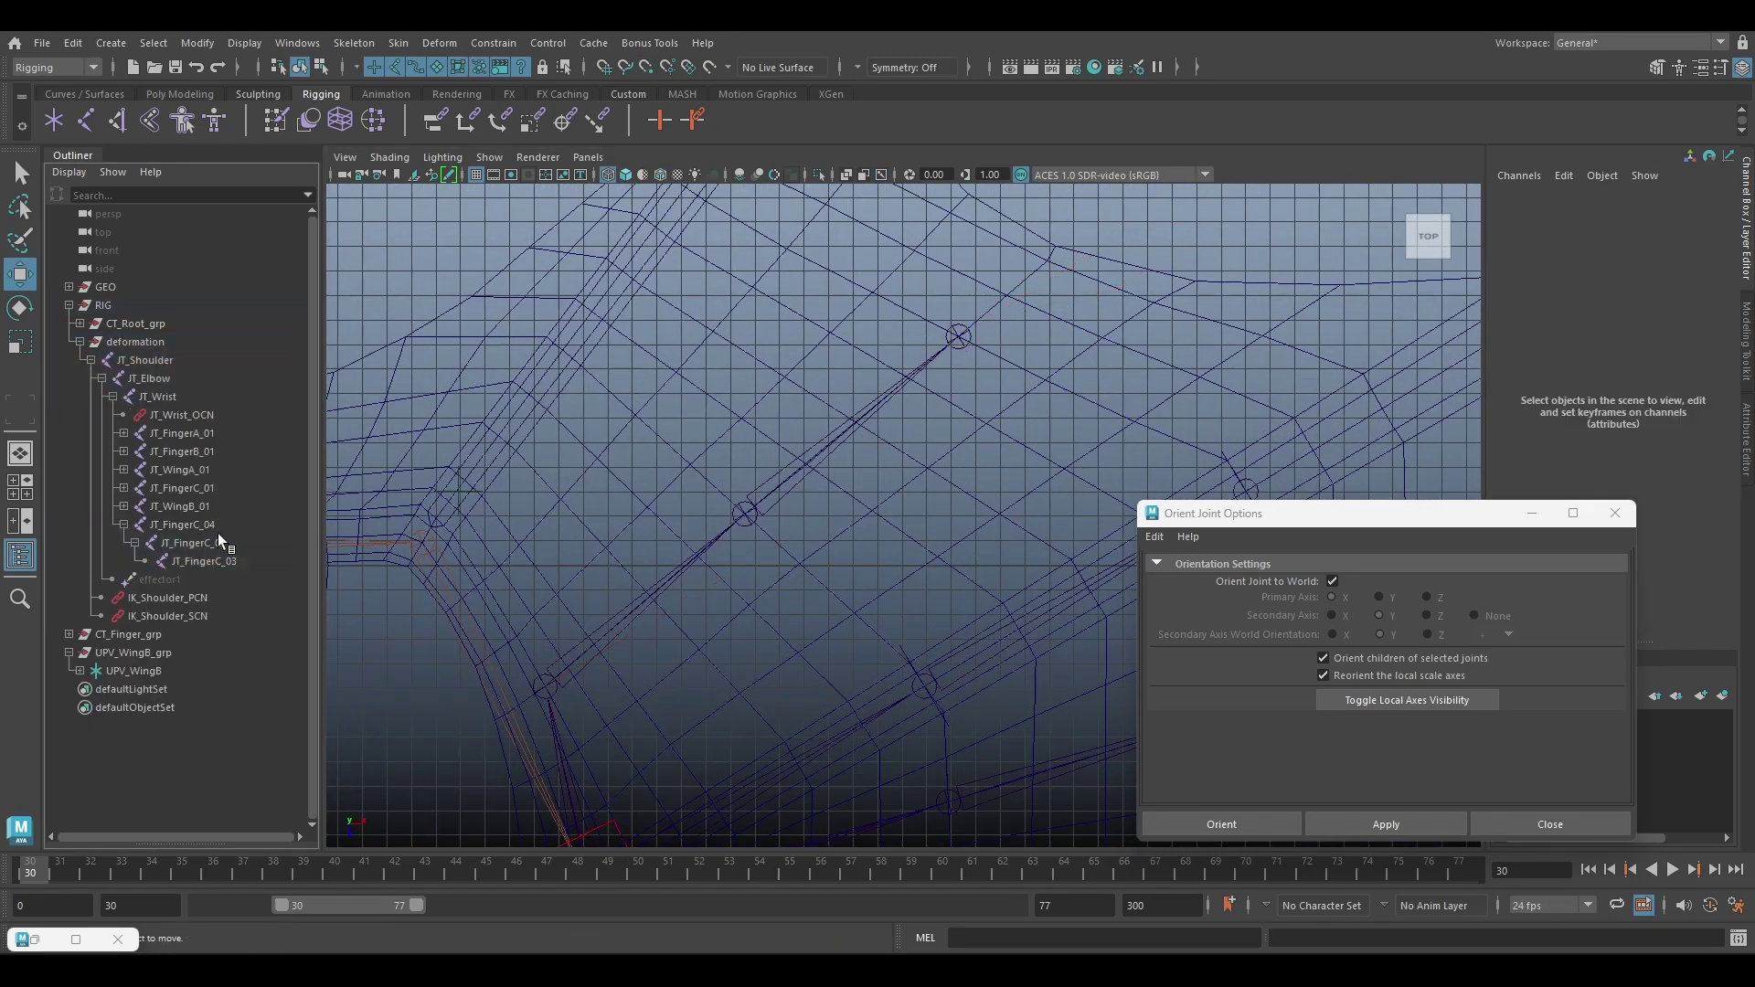
{"action": "double_click", "coordinate": [240, 526]}
{"action": "key", "text": "BackSpace"}
{"action": "key", "text": "BackSpace"}
{"action": "key", "text": "BackSpace"}
{"action": "key", "text": "BackSpace"}
{"action": "type", "text": "01"}
{"action": "double_click", "coordinate": [233, 545]}
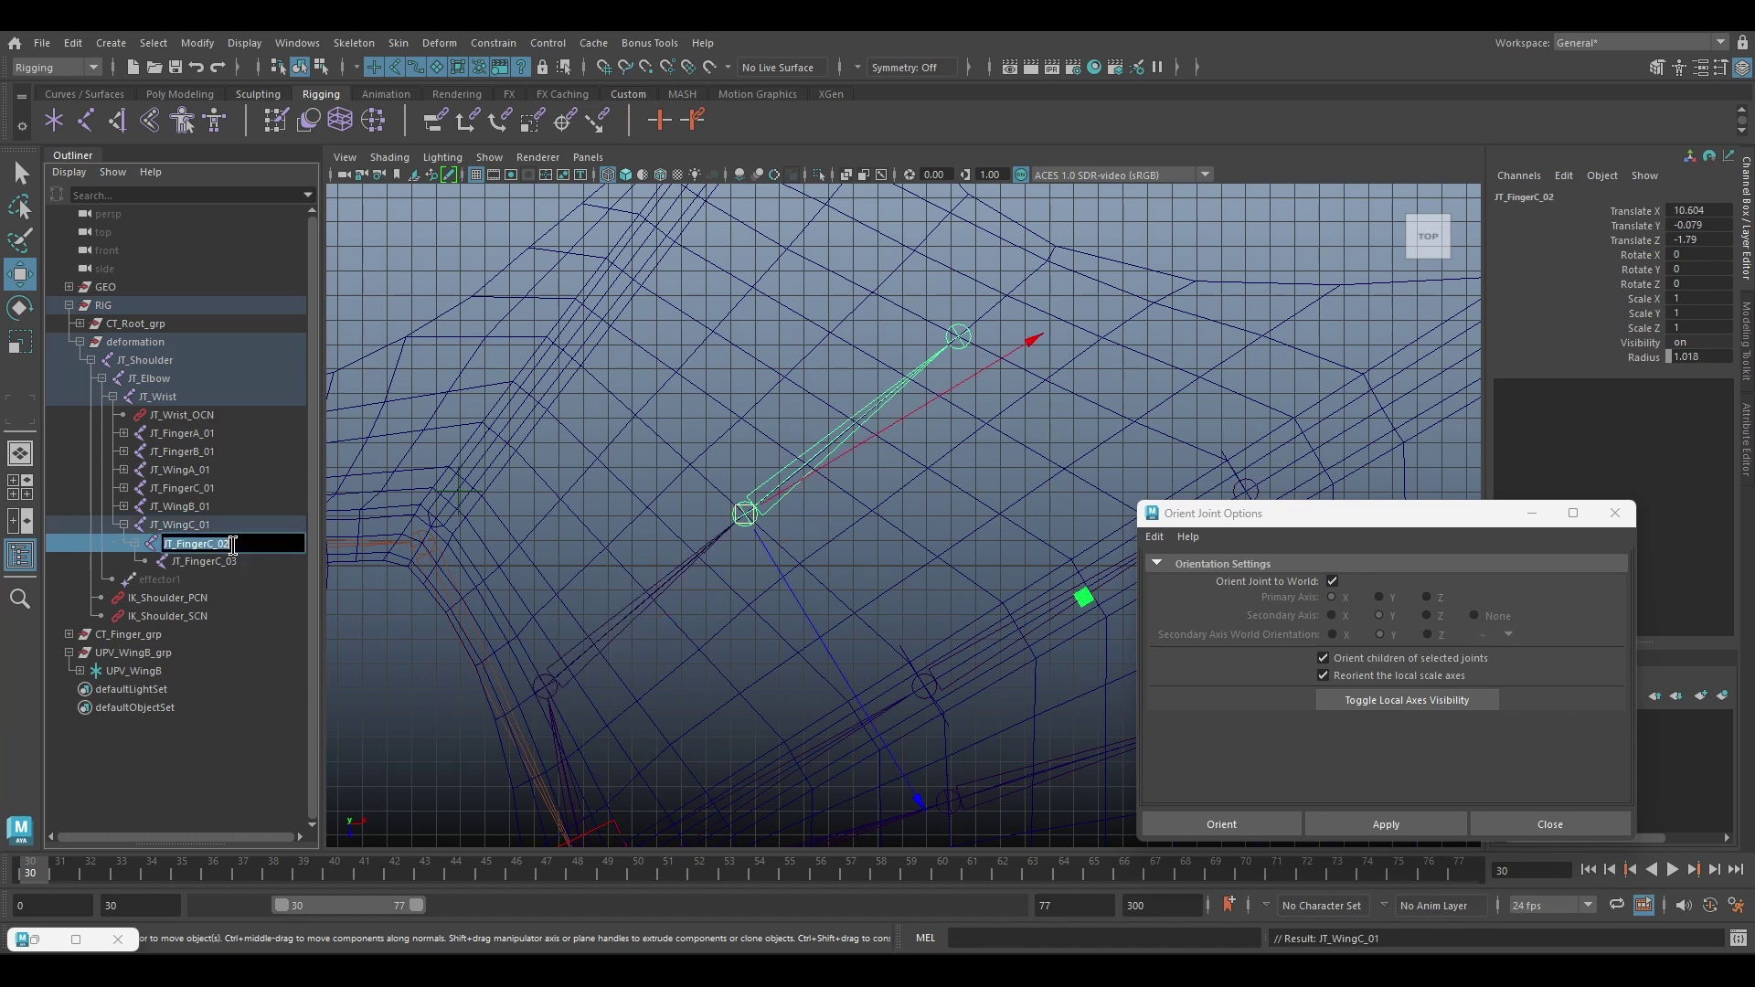
{"action": "double_click", "coordinate": [242, 560]}
{"action": "type", "text": "JT_WingC_"}
{"action": "type", "text": "03"}
{"action": "key", "text": "Return"}
Reorient the JT_WingC_01 chain along its bones and reset the orientation of the end joint JT_WingC_03
{"action": "left_click", "coordinate": [241, 525]}
{"action": "middle_click_drag", "start_coordinate": [577, 579], "coordinate": [660, 521], "text": "alt"}
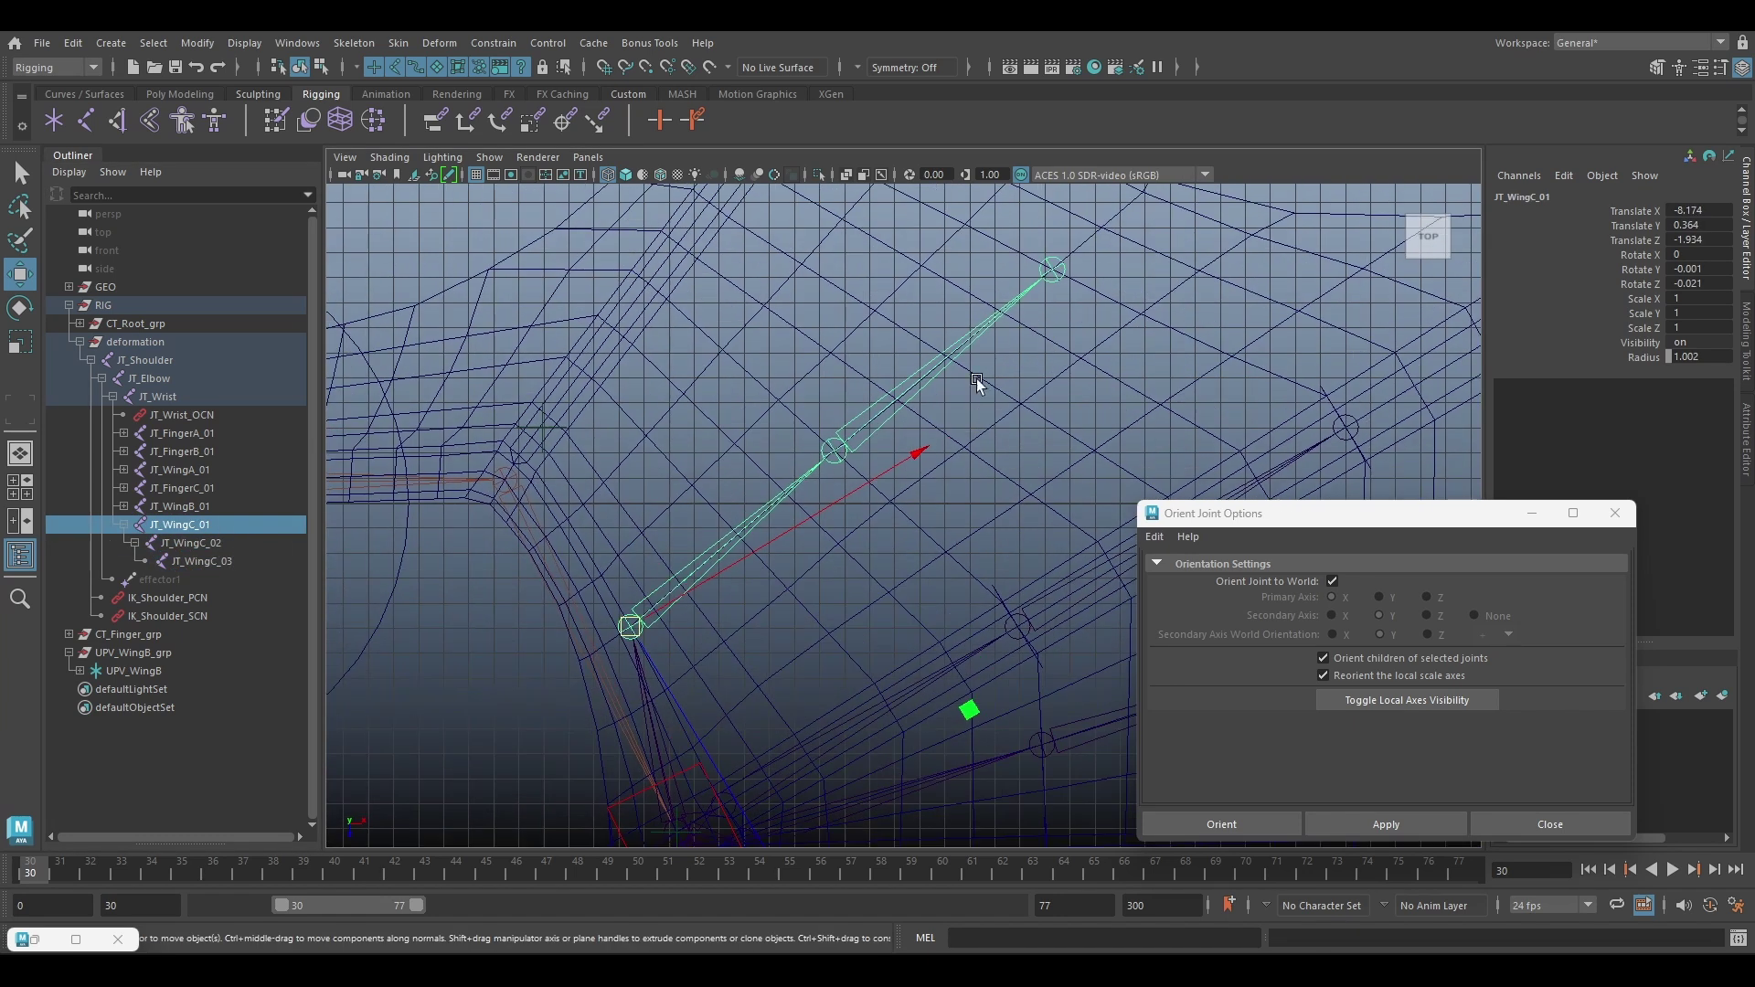
{"action": "left_click", "coordinate": [1055, 274]}
{"action": "left_click", "coordinate": [1332, 582]}
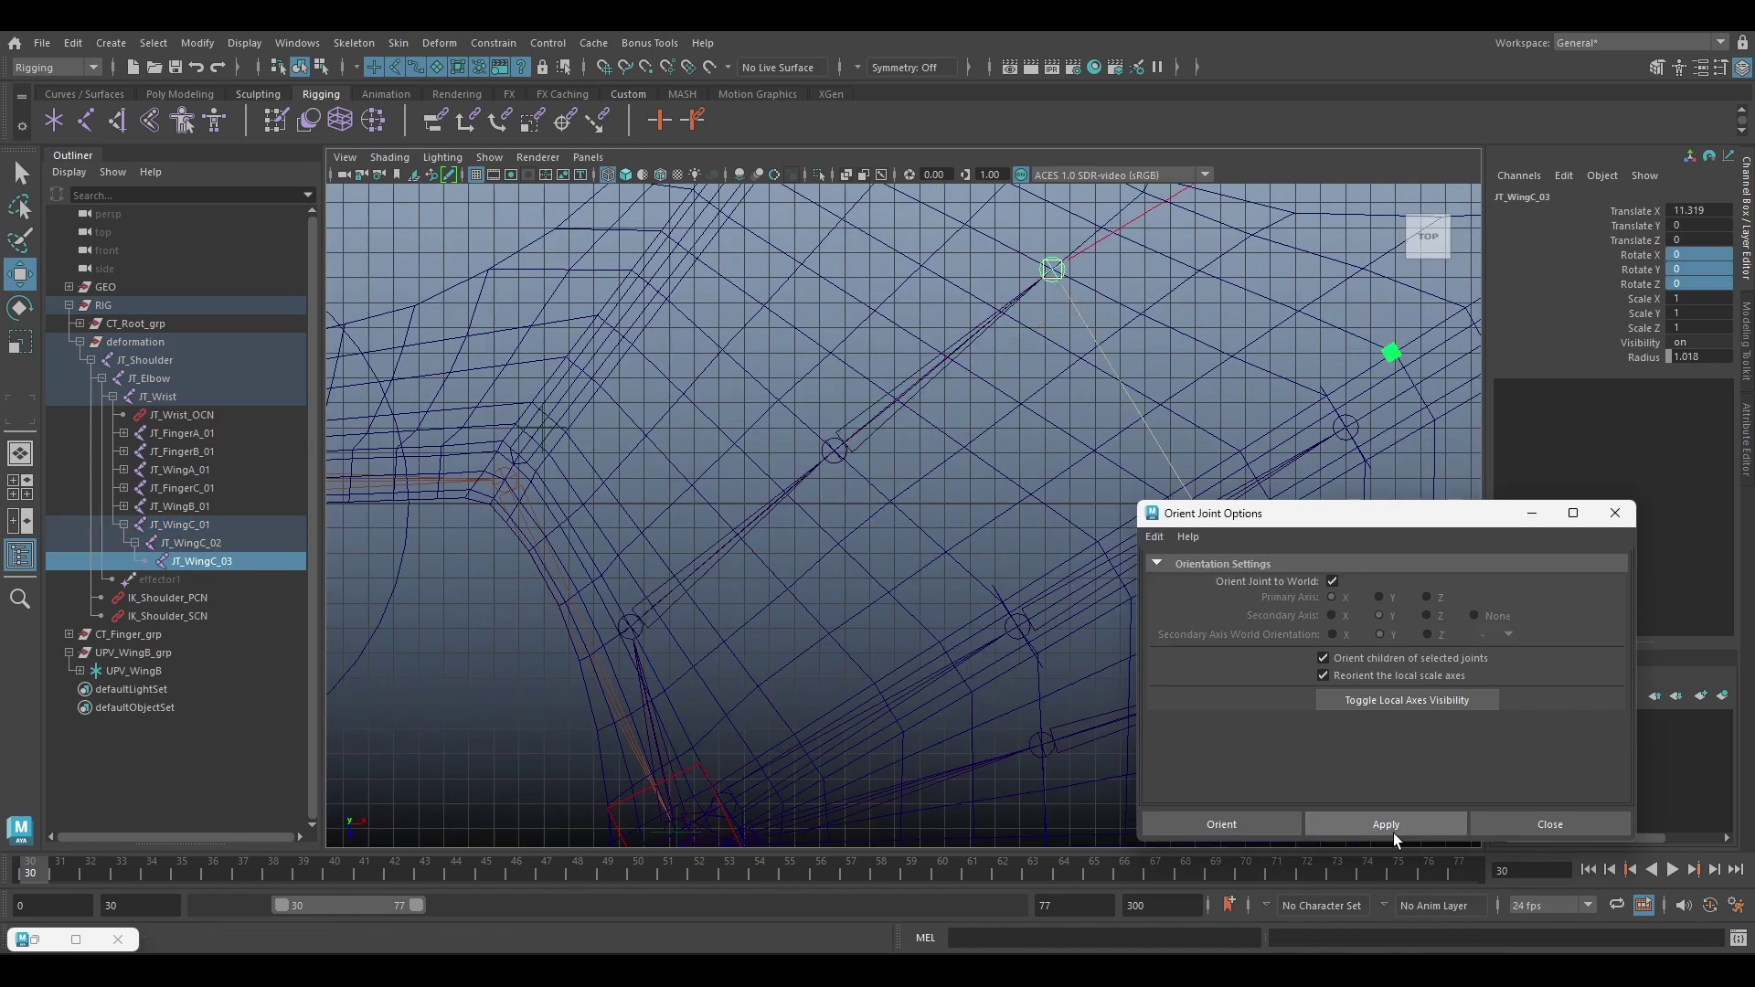
{"action": "left_click", "coordinate": [1393, 831]}
Create circle controls with offset groups for JT_WingC_01, JT_WingC_02 and JT_WingC_03
{"action": "scroll", "coordinate": [921, 550], "scroll_direction": "down", "scroll_amount": 1}
{"action": "middle_click_drag", "start_coordinate": [921, 551], "coordinate": [927, 585], "text": "alt"}
{"action": "left_click_drag", "start_coordinate": [216, 525], "coordinate": [212, 562]}
{"action": "left_click", "coordinate": [35, 940]}
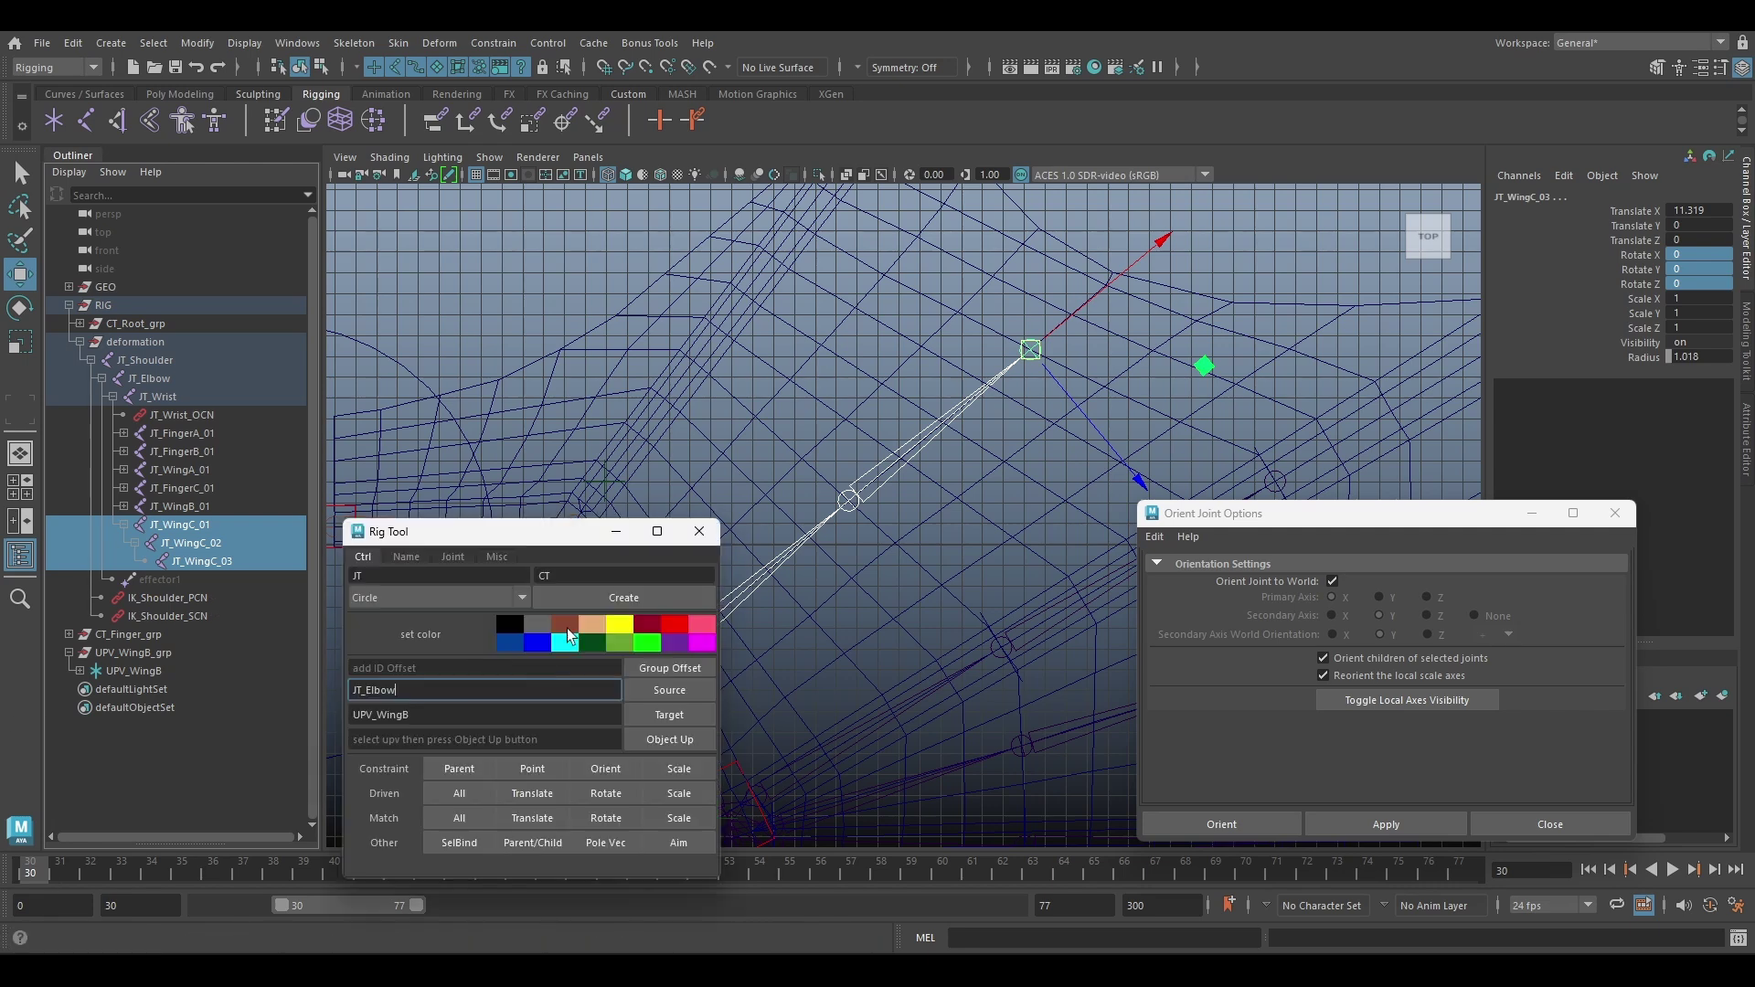
{"action": "left_click", "coordinate": [635, 597]}
{"action": "left_click", "coordinate": [626, 528]}
Nest the CT_WingC_02 and CT_WingC_03 offset groups under the preceding CT_WingC controls
{"action": "key", "text": "space"}
{"action": "key", "text": "space"}
{"action": "left_click_drag", "start_coordinate": [968, 443], "coordinate": [823, 338], "text": "alt"}
{"action": "left_click", "coordinate": [70, 689]}
{"action": "left_click", "coordinate": [70, 726]}
{"action": "middle_click_drag", "start_coordinate": [117, 726], "coordinate": [91, 708]}
{"action": "left_click", "coordinate": [80, 708], "text": "shift"}
Rotate and scale the curve vertices of CT_WingC_01, 02 and 03 so the circles stand across the joint chain
{"action": "left_click", "coordinate": [137, 707]}
{"action": "left_click", "coordinate": [159, 744], "text": "ctrl"}
{"action": "left_click_drag", "start_coordinate": [512, 640], "coordinate": [917, 595], "text": "alt"}
{"action": "left_click", "coordinate": [181, 781], "text": "ctrl"}
{"action": "key", "text": "F8"}
{"action": "scroll", "coordinate": [1069, 677], "scroll_direction": "up", "scroll_amount": 5}
{"action": "key", "text": "e"}
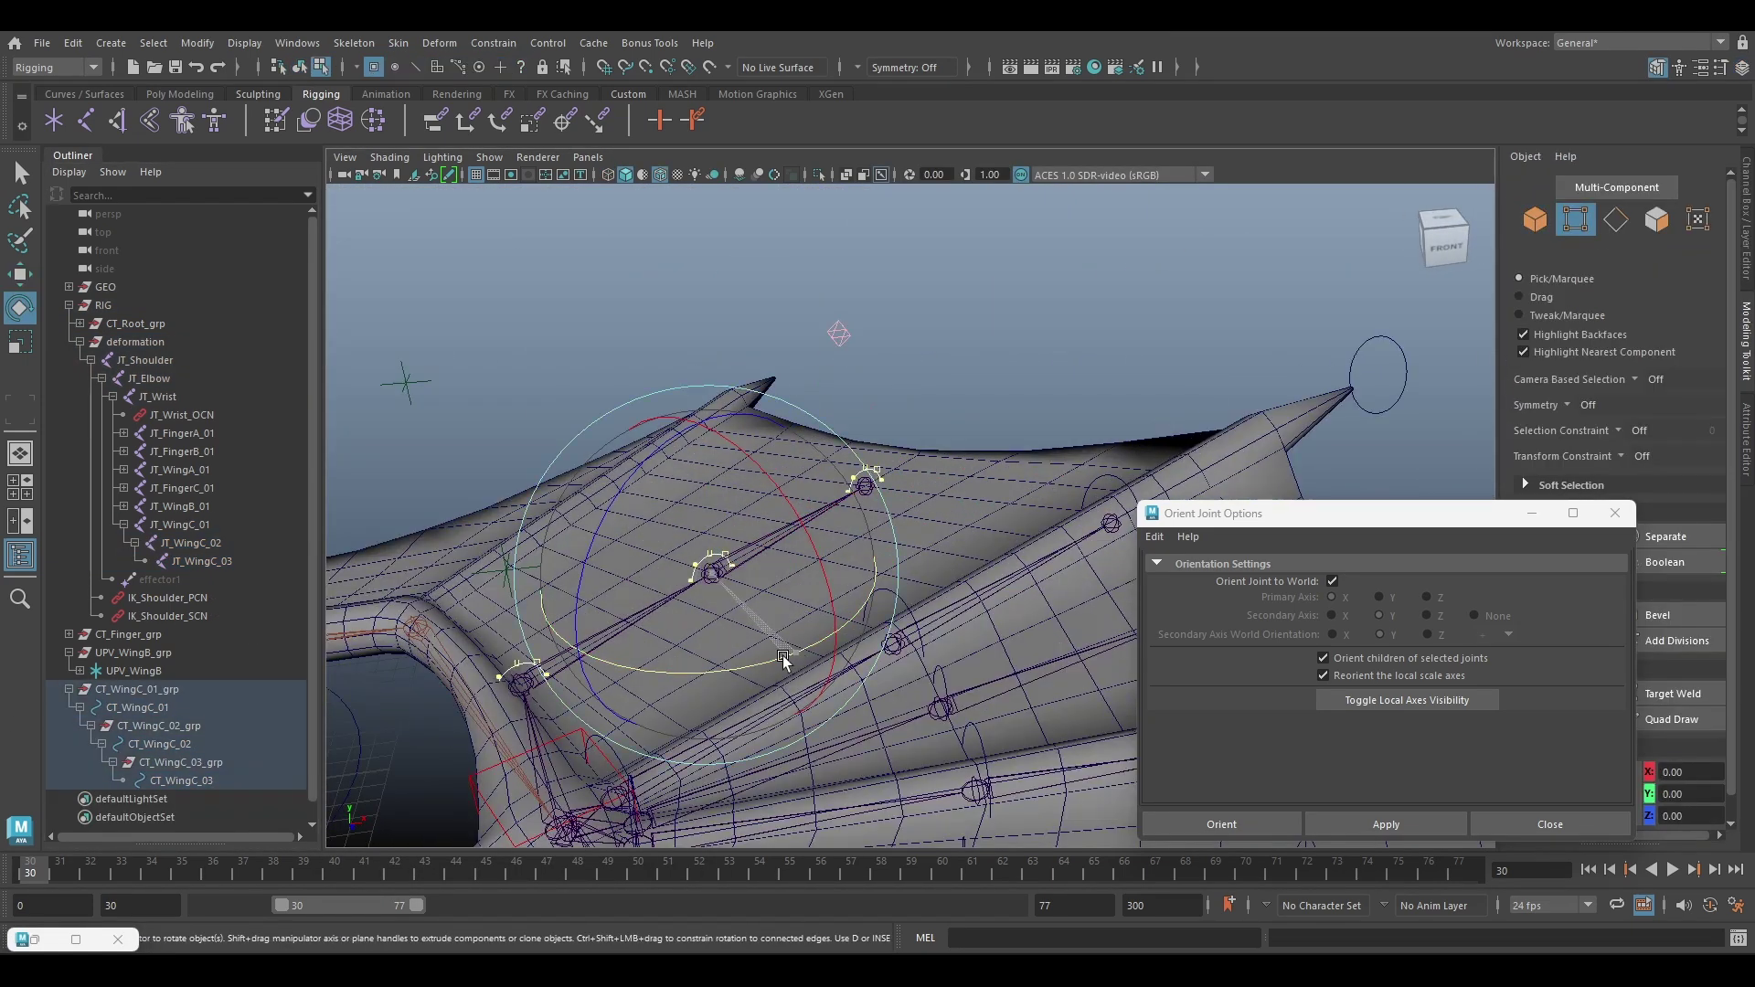
{"action": "left_click_drag", "start_coordinate": [783, 662], "coordinate": [603, 594]}
{"action": "key", "text": "r"}
{"action": "left_click_drag", "start_coordinate": [700, 423], "coordinate": [858, 578]}
{"action": "key", "text": "e"}
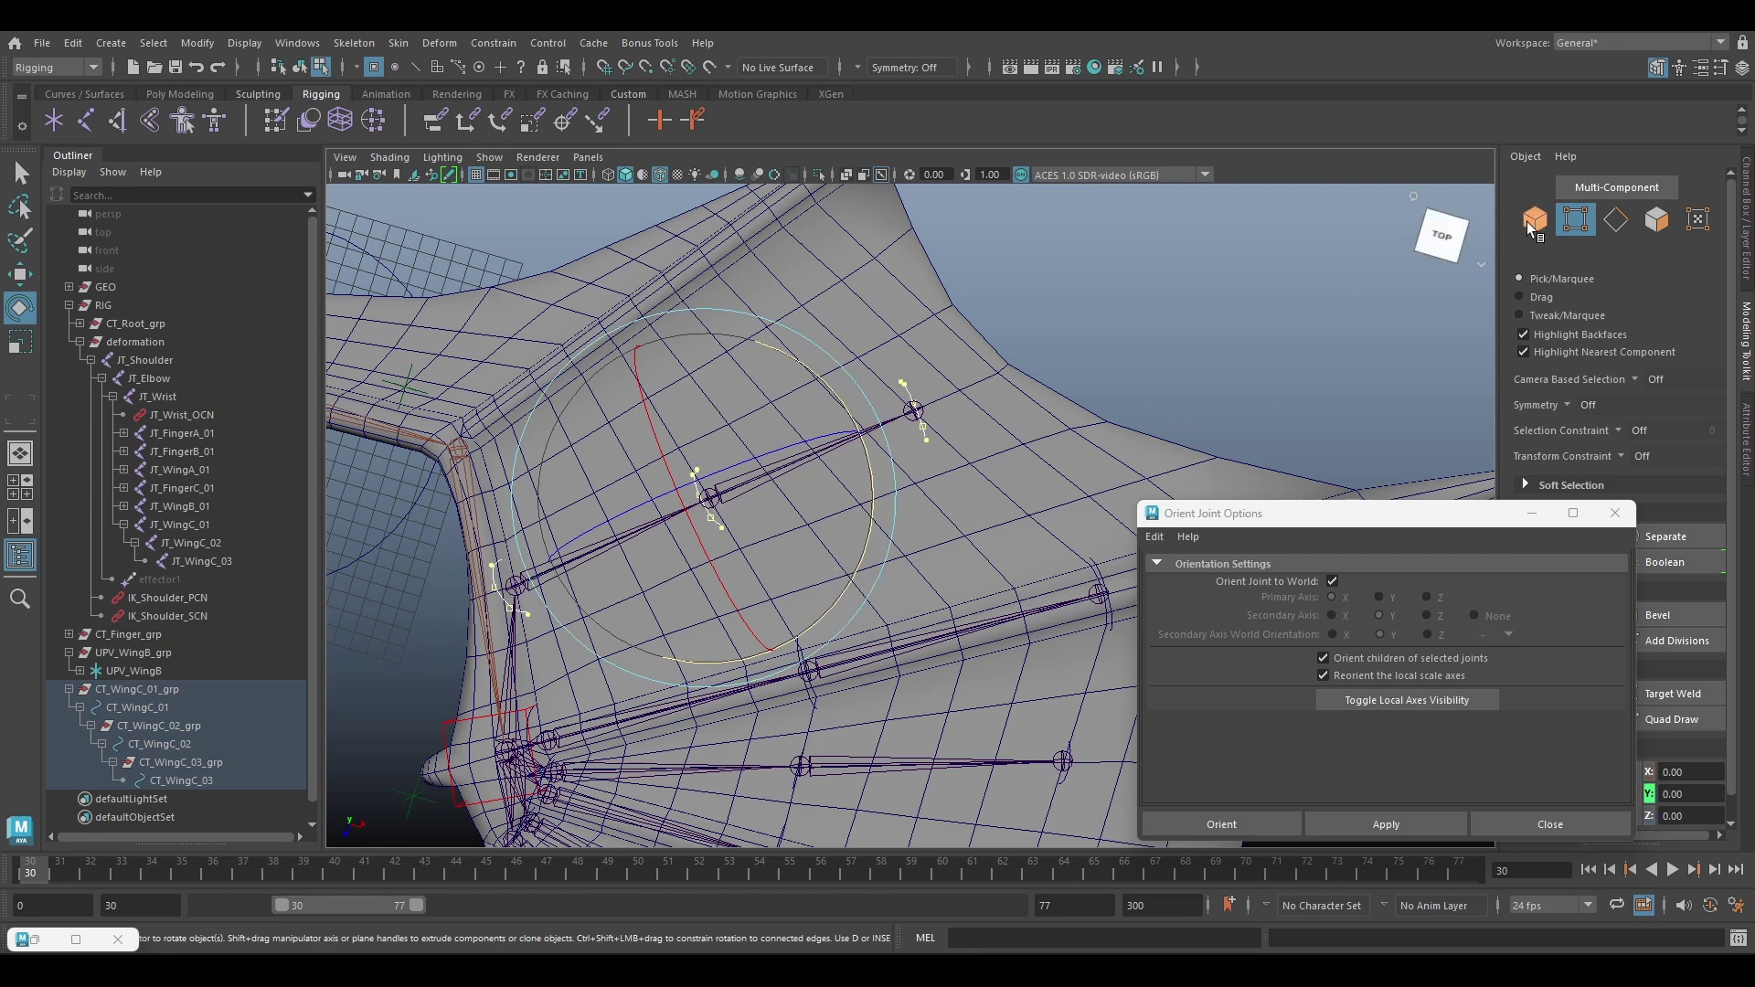
Parent-constrain JT_WingC_01, 02 and 03 to CT_WingC_01, 02 and 03 respectively
{"action": "left_click", "coordinate": [1528, 222]}
{"action": "left_click", "coordinate": [35, 940]}
{"action": "left_click", "coordinate": [668, 690]}
{"action": "left_click", "coordinate": [778, 520]}
{"action": "left_click", "coordinate": [862, 480], "text": "shift"}
{"action": "left_click", "coordinate": [1038, 397], "text": "shift"}
{"action": "left_click", "coordinate": [668, 715]}
{"action": "left_click", "coordinate": [458, 768]}
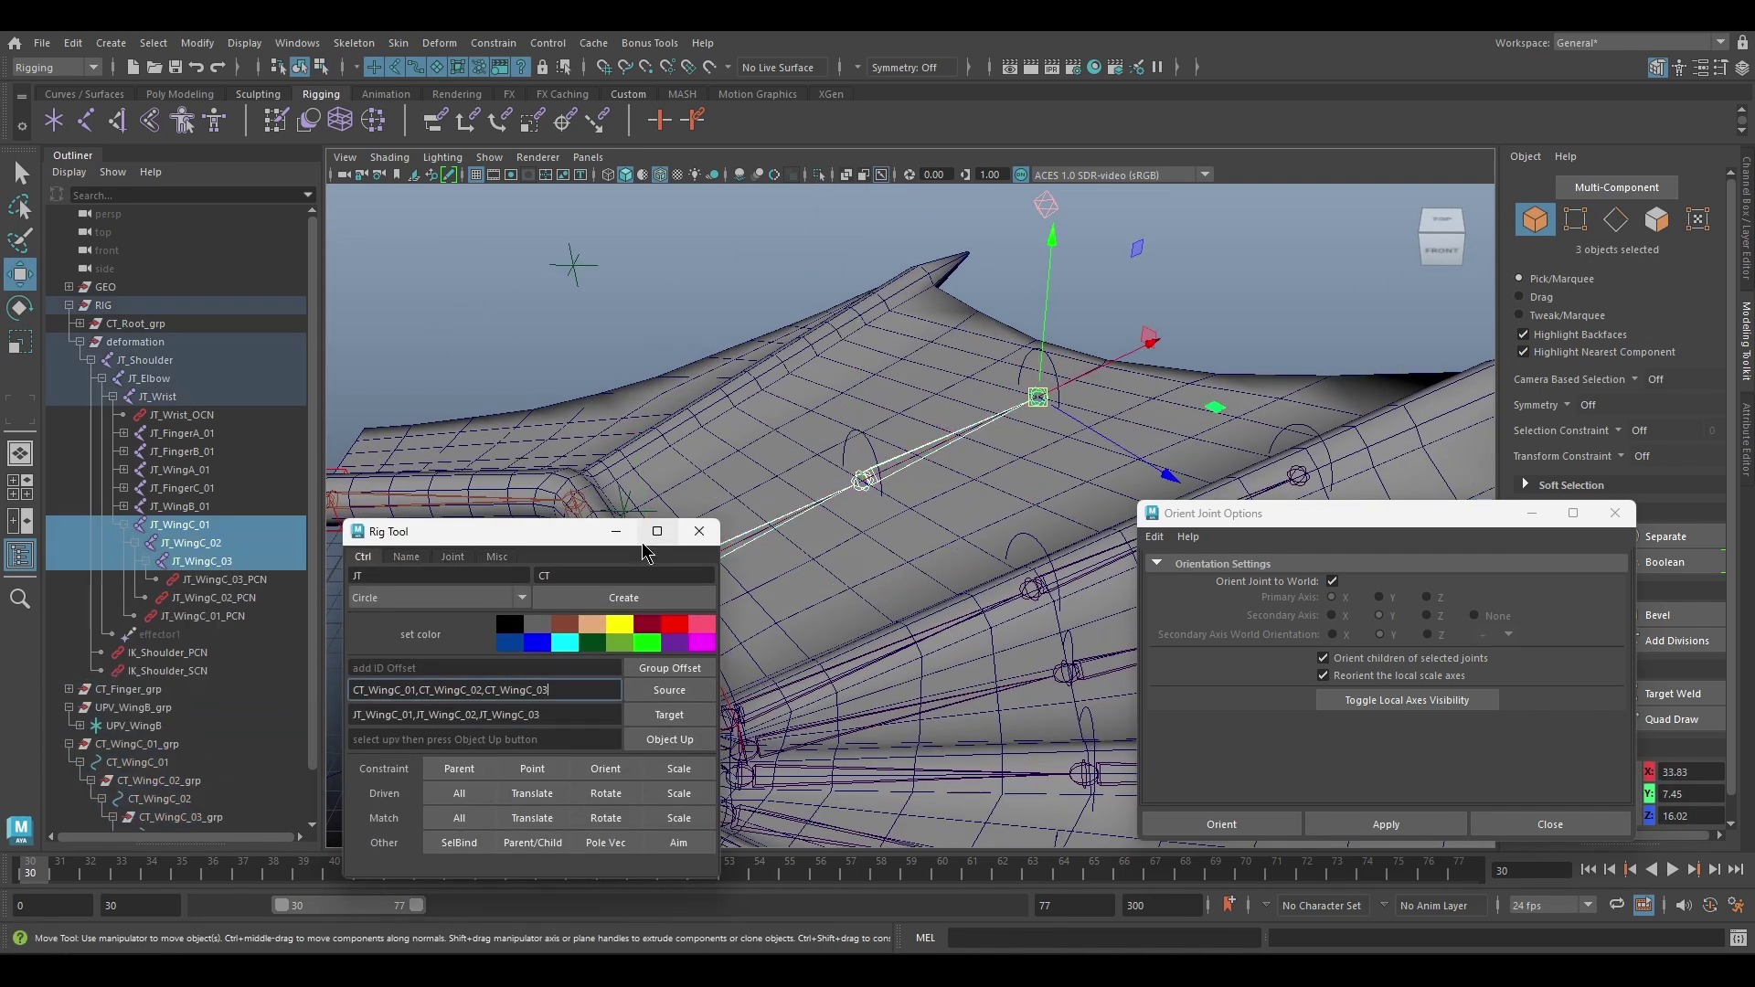
{"action": "left_click", "coordinate": [616, 531]}
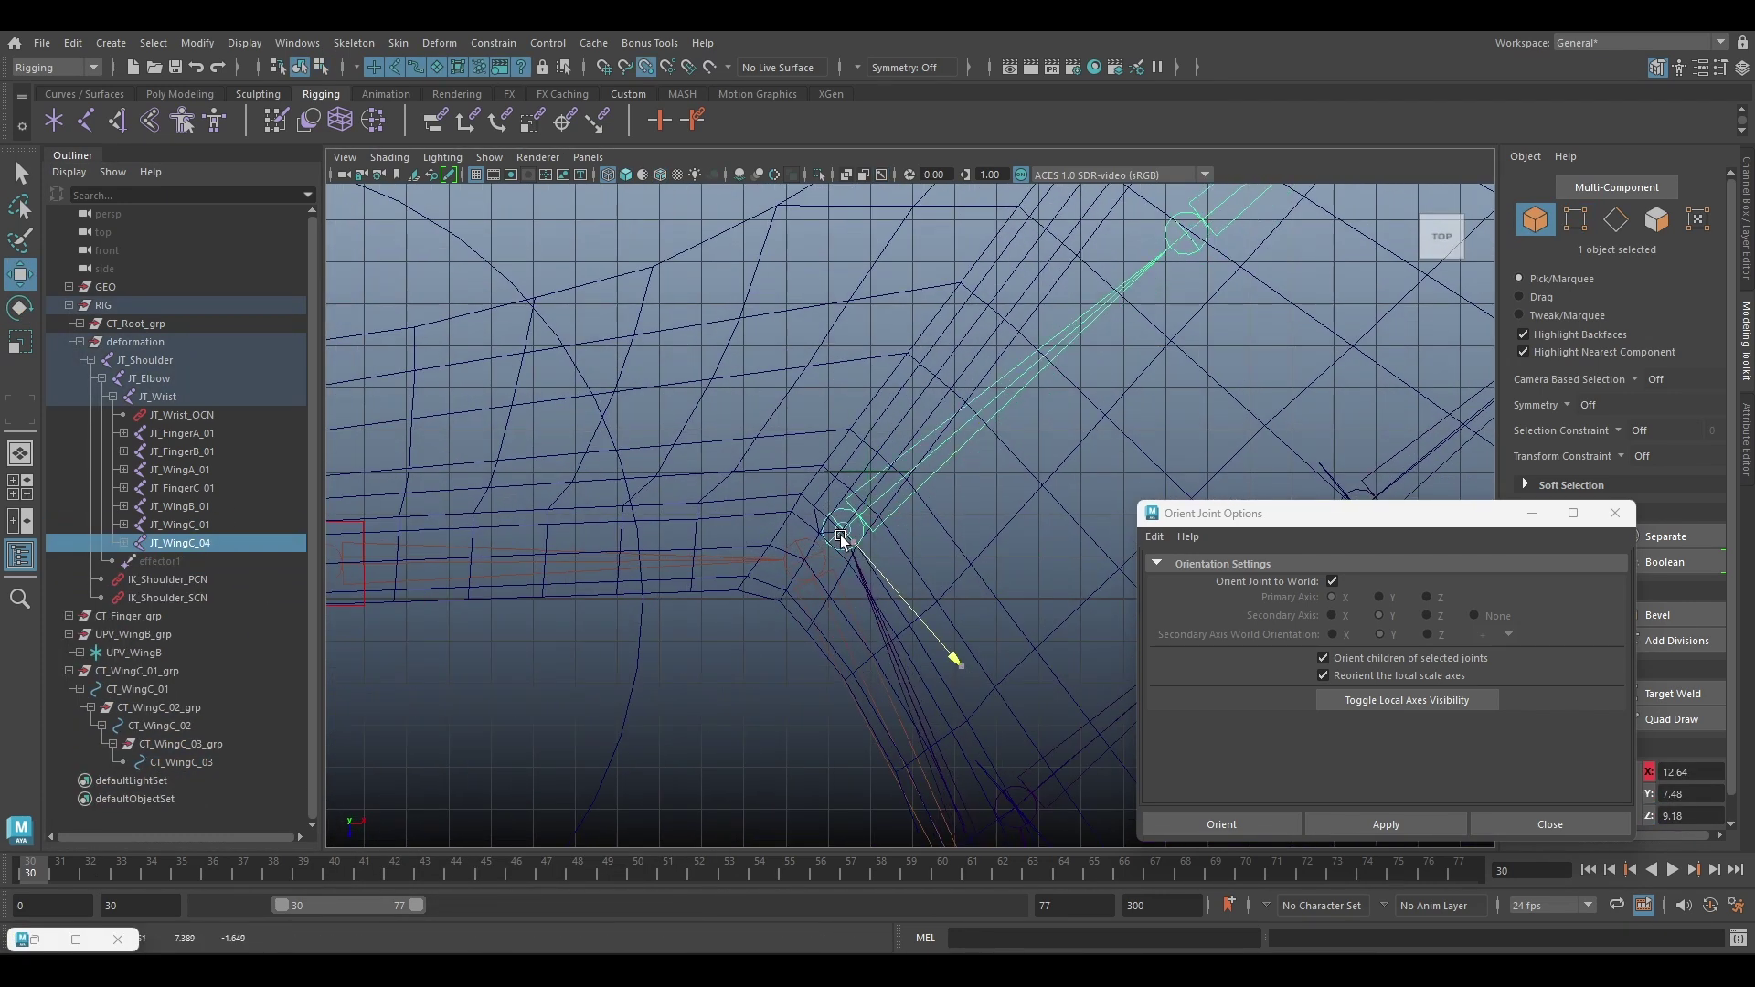
Position the JT_WingC_04 joint chain along the wing's fourth finger, placing its base, middle and end joints inside the finger
{"action": "left_click_drag", "start_coordinate": [841, 536], "coordinate": [827, 512]}
{"action": "middle_click_drag", "start_coordinate": [878, 502], "coordinate": [838, 423], "text": "alt"}
{"action": "left_click_drag", "start_coordinate": [855, 370], "coordinate": [867, 362]}
{"action": "middle_click_drag", "start_coordinate": [1097, 237], "coordinate": [873, 504], "text": "alt"}
{"action": "left_click", "coordinate": [925, 384]}
{"action": "left_click_drag", "start_coordinate": [960, 429], "coordinate": [858, 478]}
{"action": "left_click_drag", "start_coordinate": [873, 380], "coordinate": [848, 399]}
{"action": "middle_click_drag", "start_coordinate": [1097, 228], "coordinate": [847, 285], "text": "alt"}
{"action": "left_click", "coordinate": [983, 338]}
{"action": "middle_click_drag", "start_coordinate": [847, 285], "coordinate": [772, 368]}
{"action": "left_click_drag", "start_coordinate": [771, 369], "coordinate": [727, 319]}
{"action": "middle_click_drag", "start_coordinate": [727, 319], "coordinate": [788, 317], "text": "alt"}
Delete the three parent constraints copied under the JT_WingC_04 chain
{"action": "left_click", "coordinate": [123, 544], "text": "shift"}
{"action": "left_click_drag", "start_coordinate": [224, 598], "coordinate": [228, 634]}
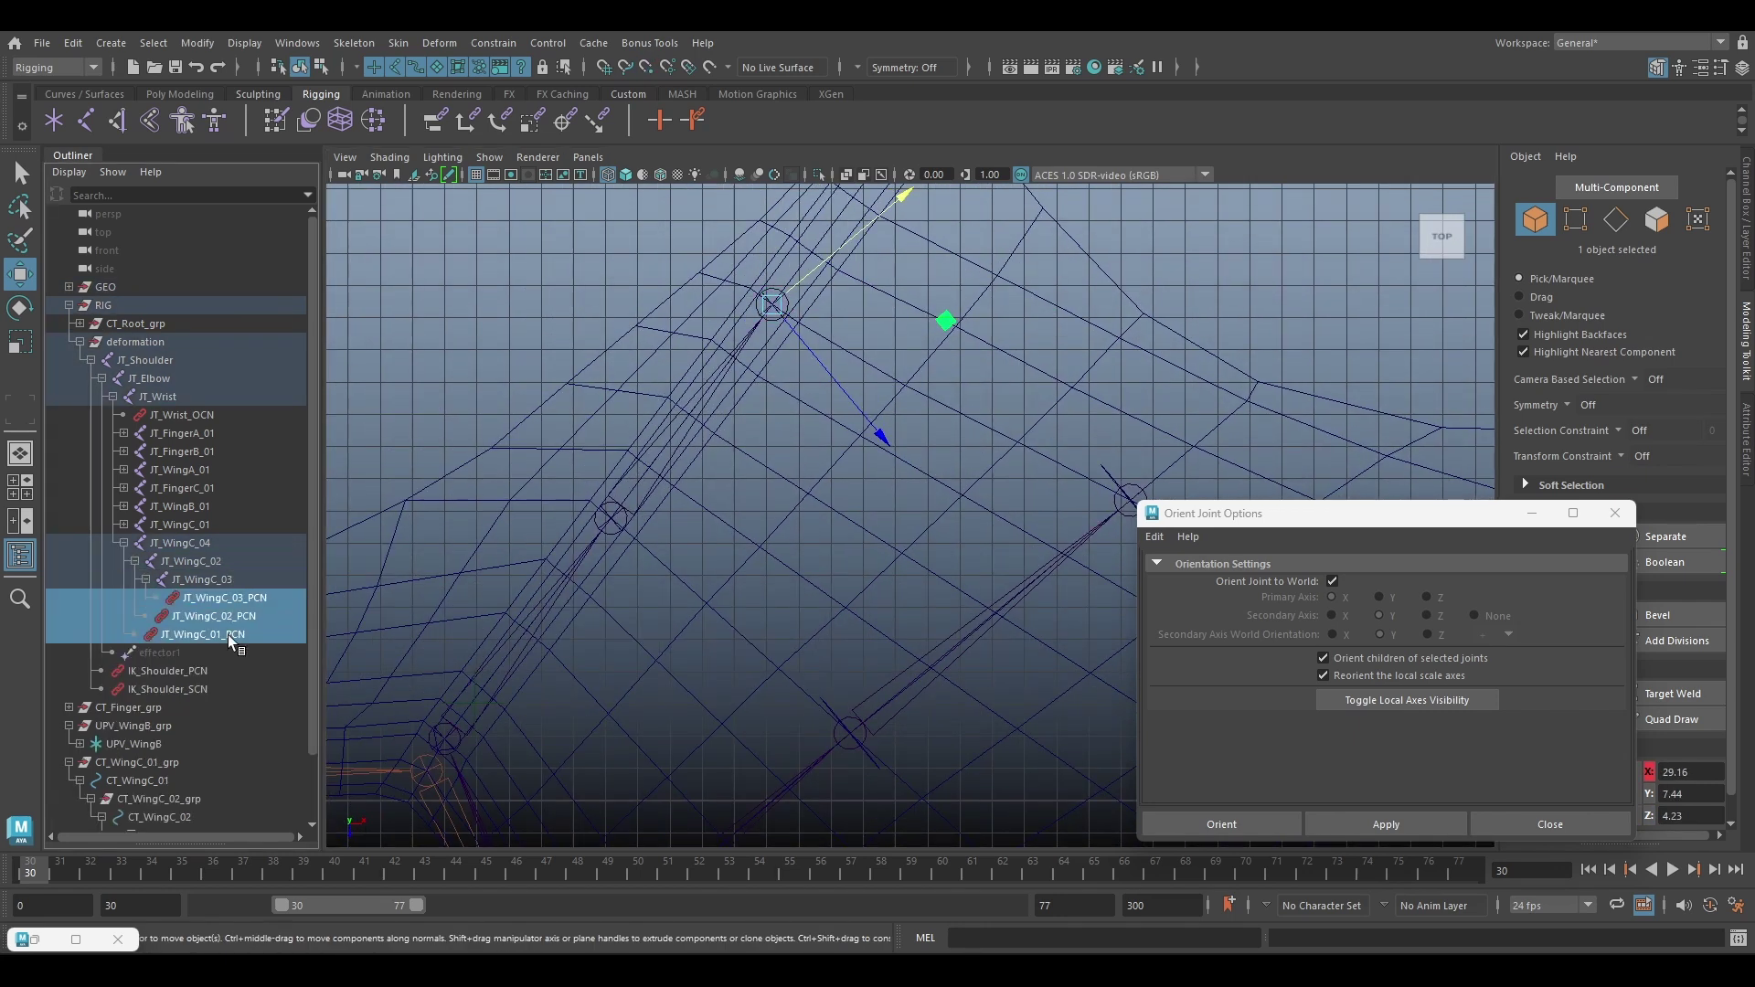
{"action": "key", "text": "Delete"}
Rename the fourth finger's joints JT_FingerD_01, JT_FingerD_02 and JT_FingerD_03
{"action": "double_click", "coordinate": [188, 540]}
{"action": "type", "text": "JT_FingerD_01"}
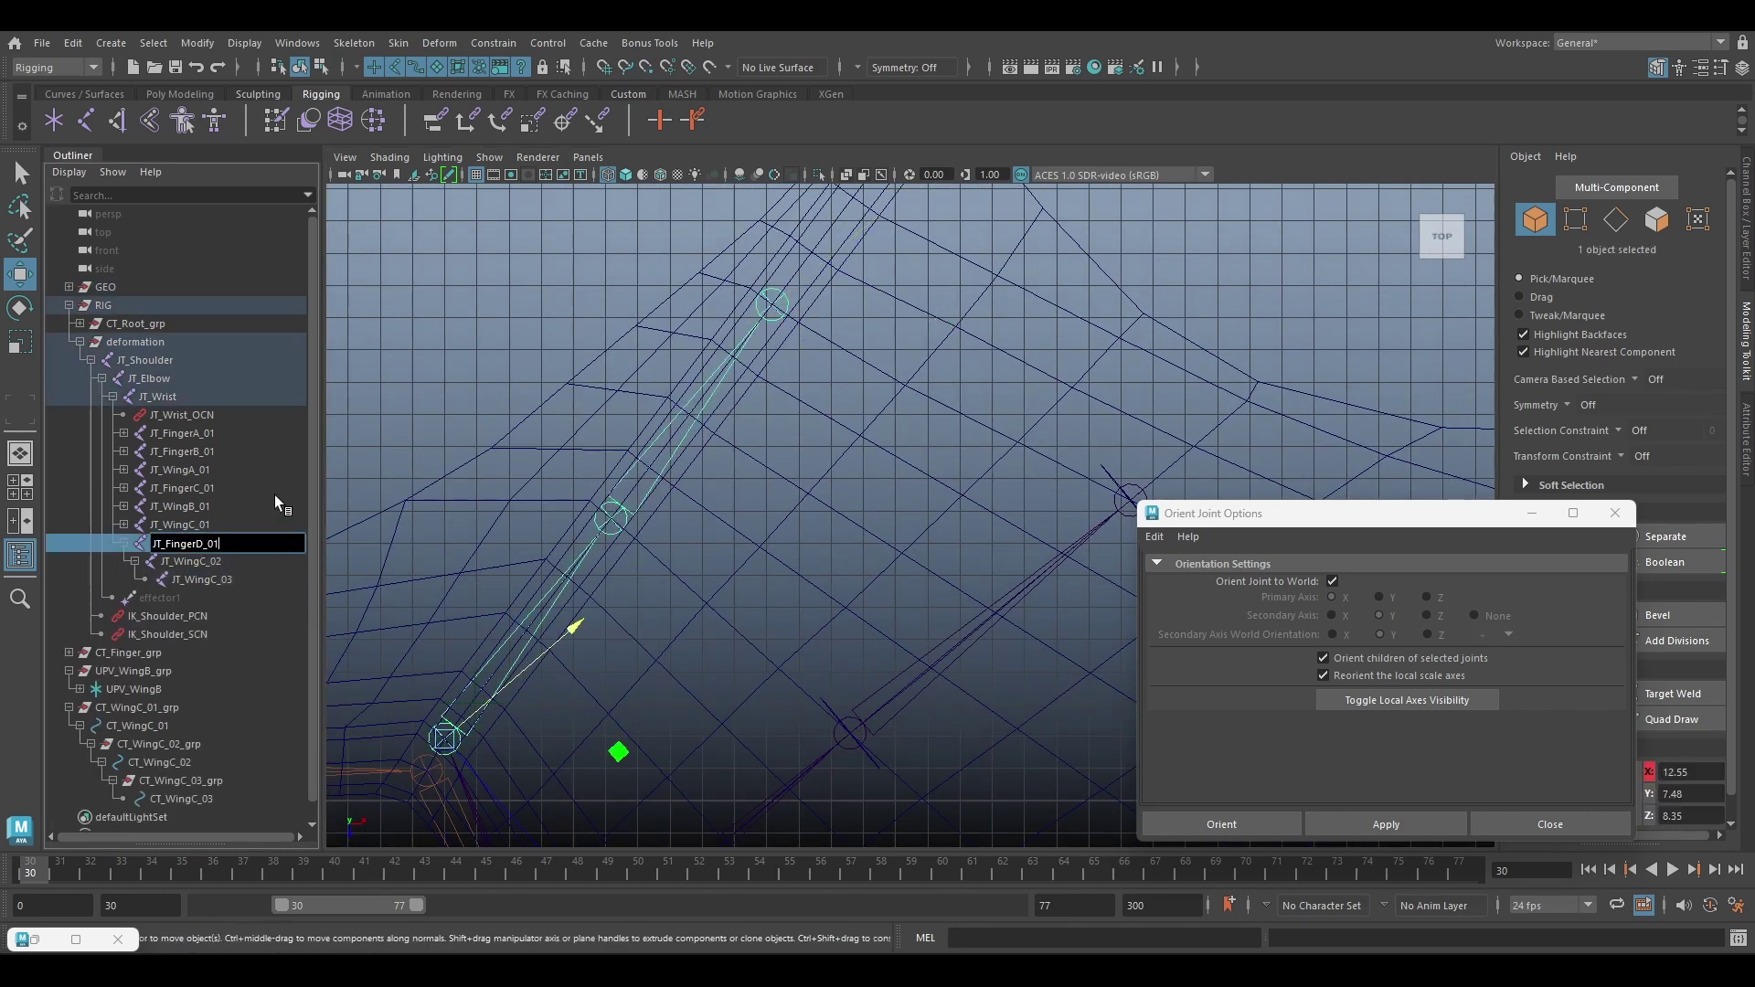
{"action": "double_click", "coordinate": [208, 560]}
{"action": "type", "text": "JT_FingerD_02"}
{"action": "double_click", "coordinate": [214, 579]}
{"action": "type", "text": "JT_FingerD_03"}
{"action": "key", "text": "Return"}
Orient the JT_FingerD joints along the chain, and orient the end joint with Orient Joint to World enabled
{"action": "left_click", "coordinate": [220, 543]}
{"action": "key", "text": "ctrl+a"}
{"action": "left_click", "coordinate": [225, 562]}
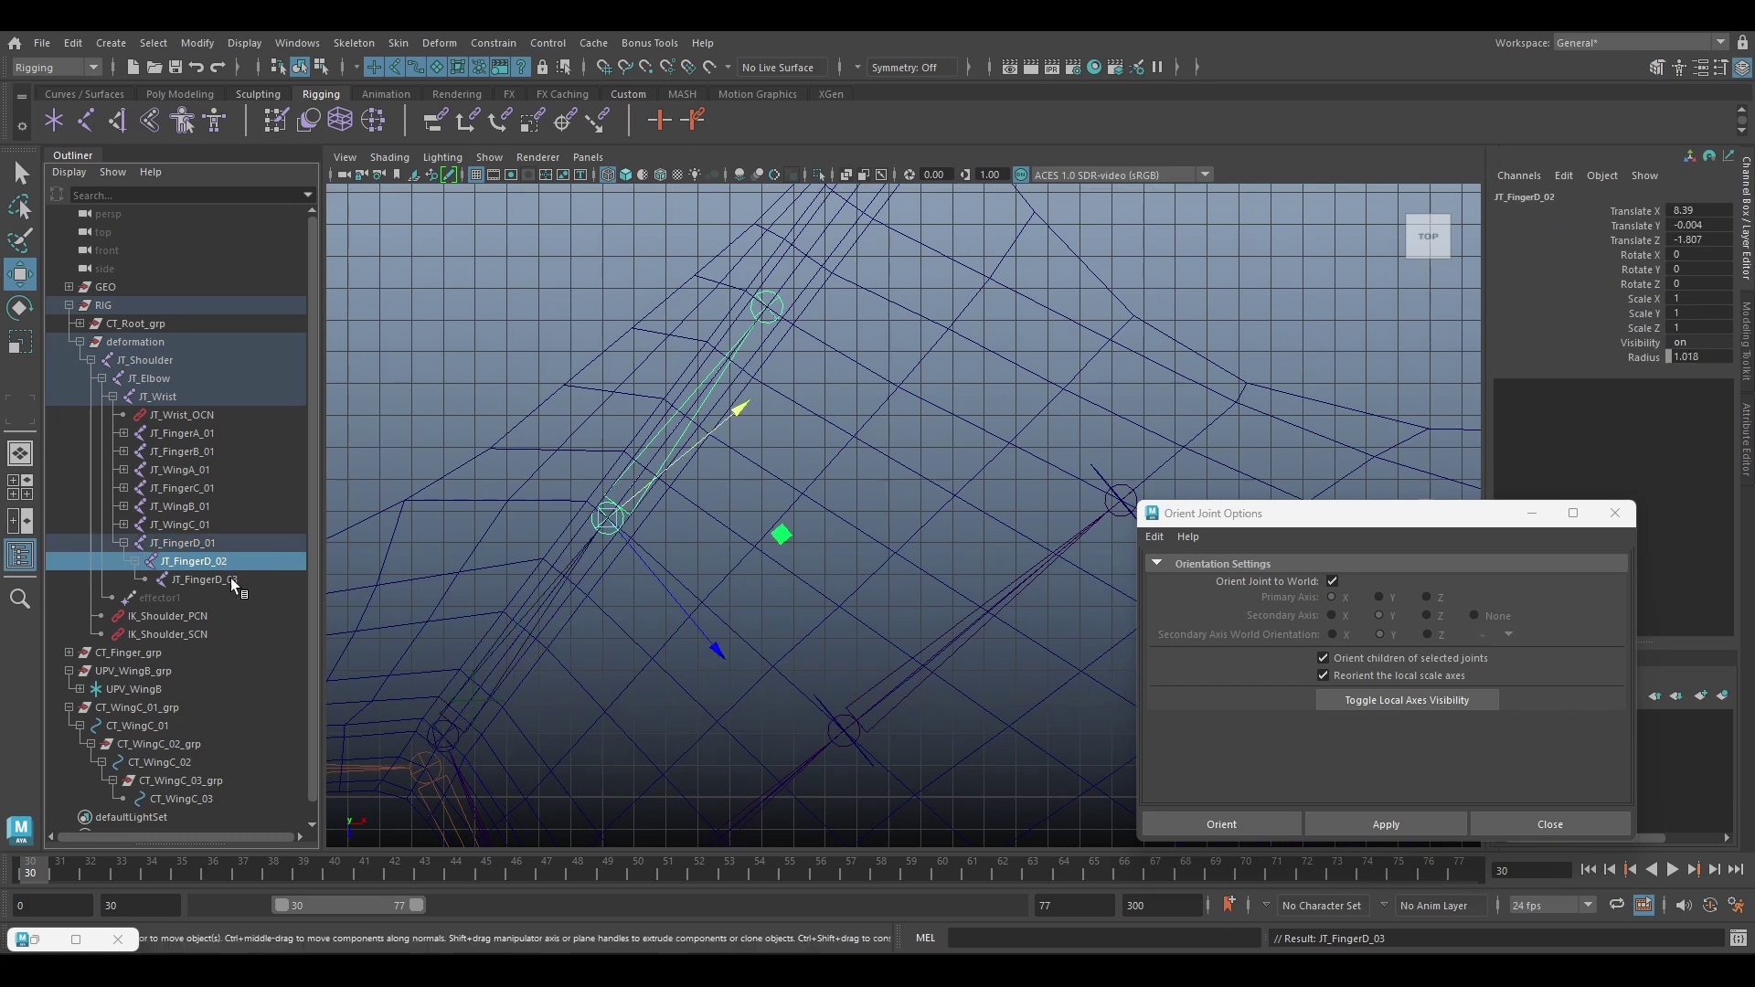
{"action": "scroll", "coordinate": [710, 478], "scroll_direction": "down", "scroll_amount": 2}
{"action": "left_click", "coordinate": [572, 653]}
{"action": "left_click", "coordinate": [710, 476], "text": "shift"}
{"action": "left_click", "coordinate": [1332, 581]}
{"action": "left_click", "coordinate": [1386, 823]}
{"action": "left_click", "coordinate": [840, 296]}
{"action": "left_click", "coordinate": [1332, 582]}
{"action": "left_click", "coordinate": [1386, 823]}
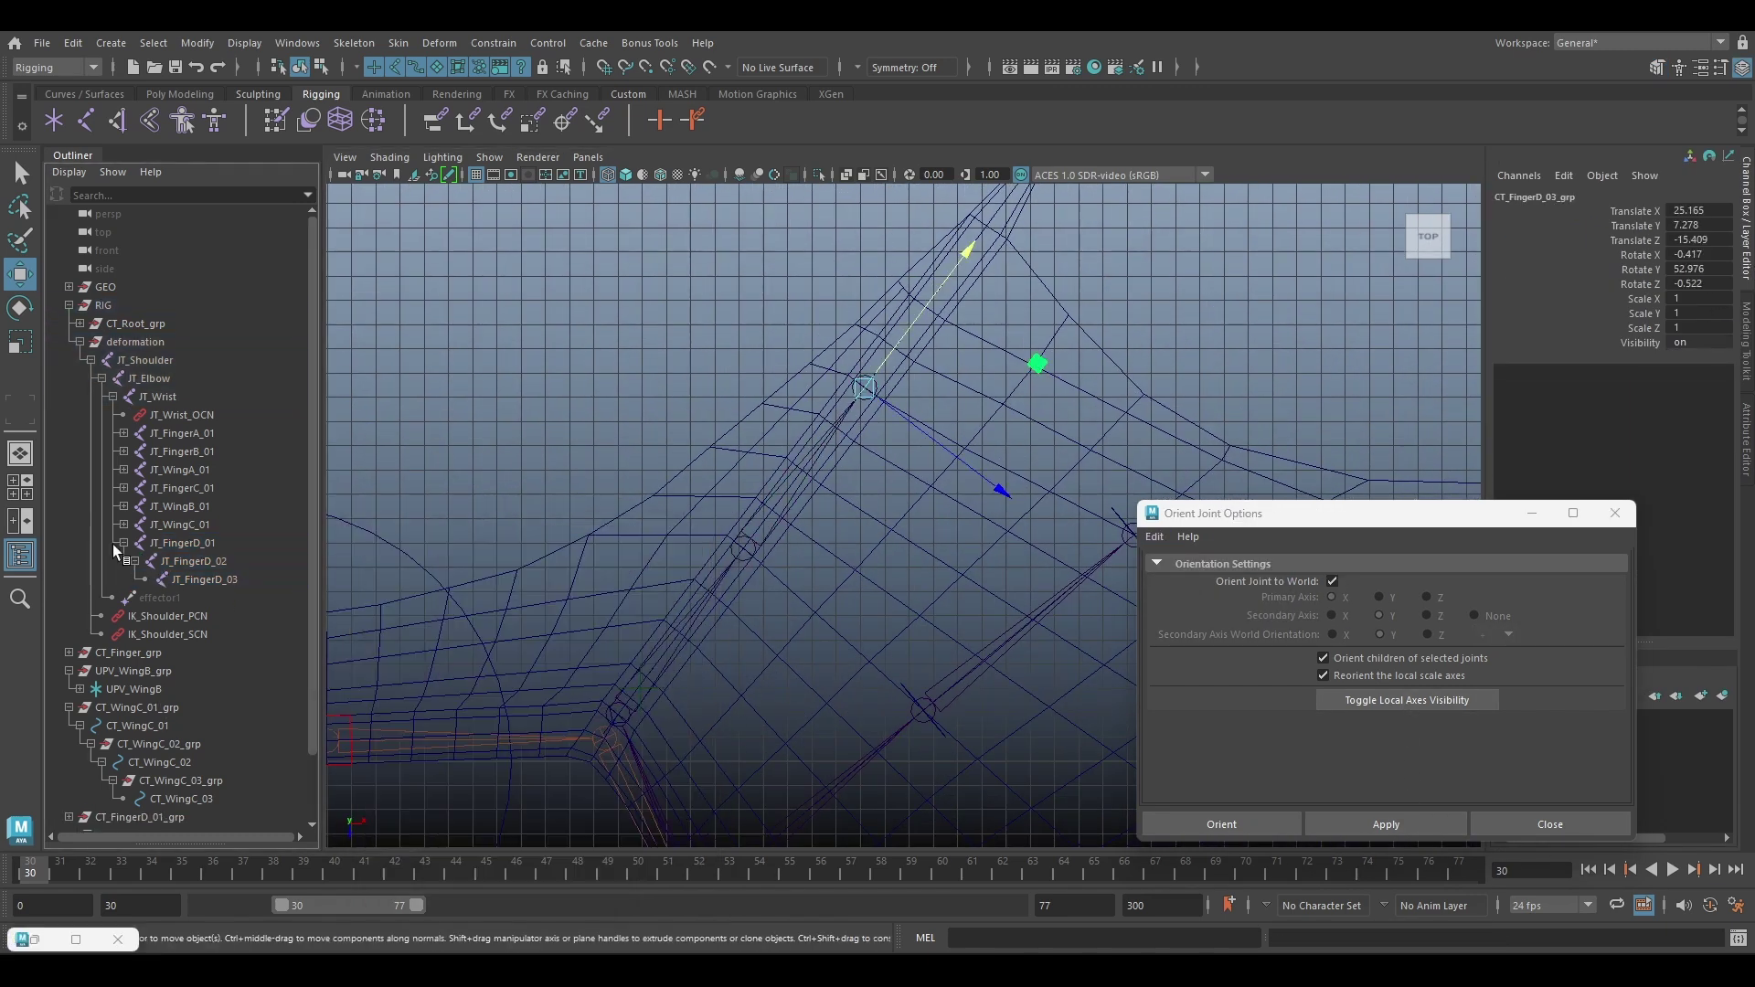
Nest the CT_FingerD offset groups under the preceding controls and parent-constrain JT_FingerD_01, 02 and 03 to their controls
{"action": "scroll", "coordinate": [137, 731], "scroll_direction": "down", "scroll_amount": 2}
{"action": "left_click_drag", "start_coordinate": [138, 782], "coordinate": [137, 766]}
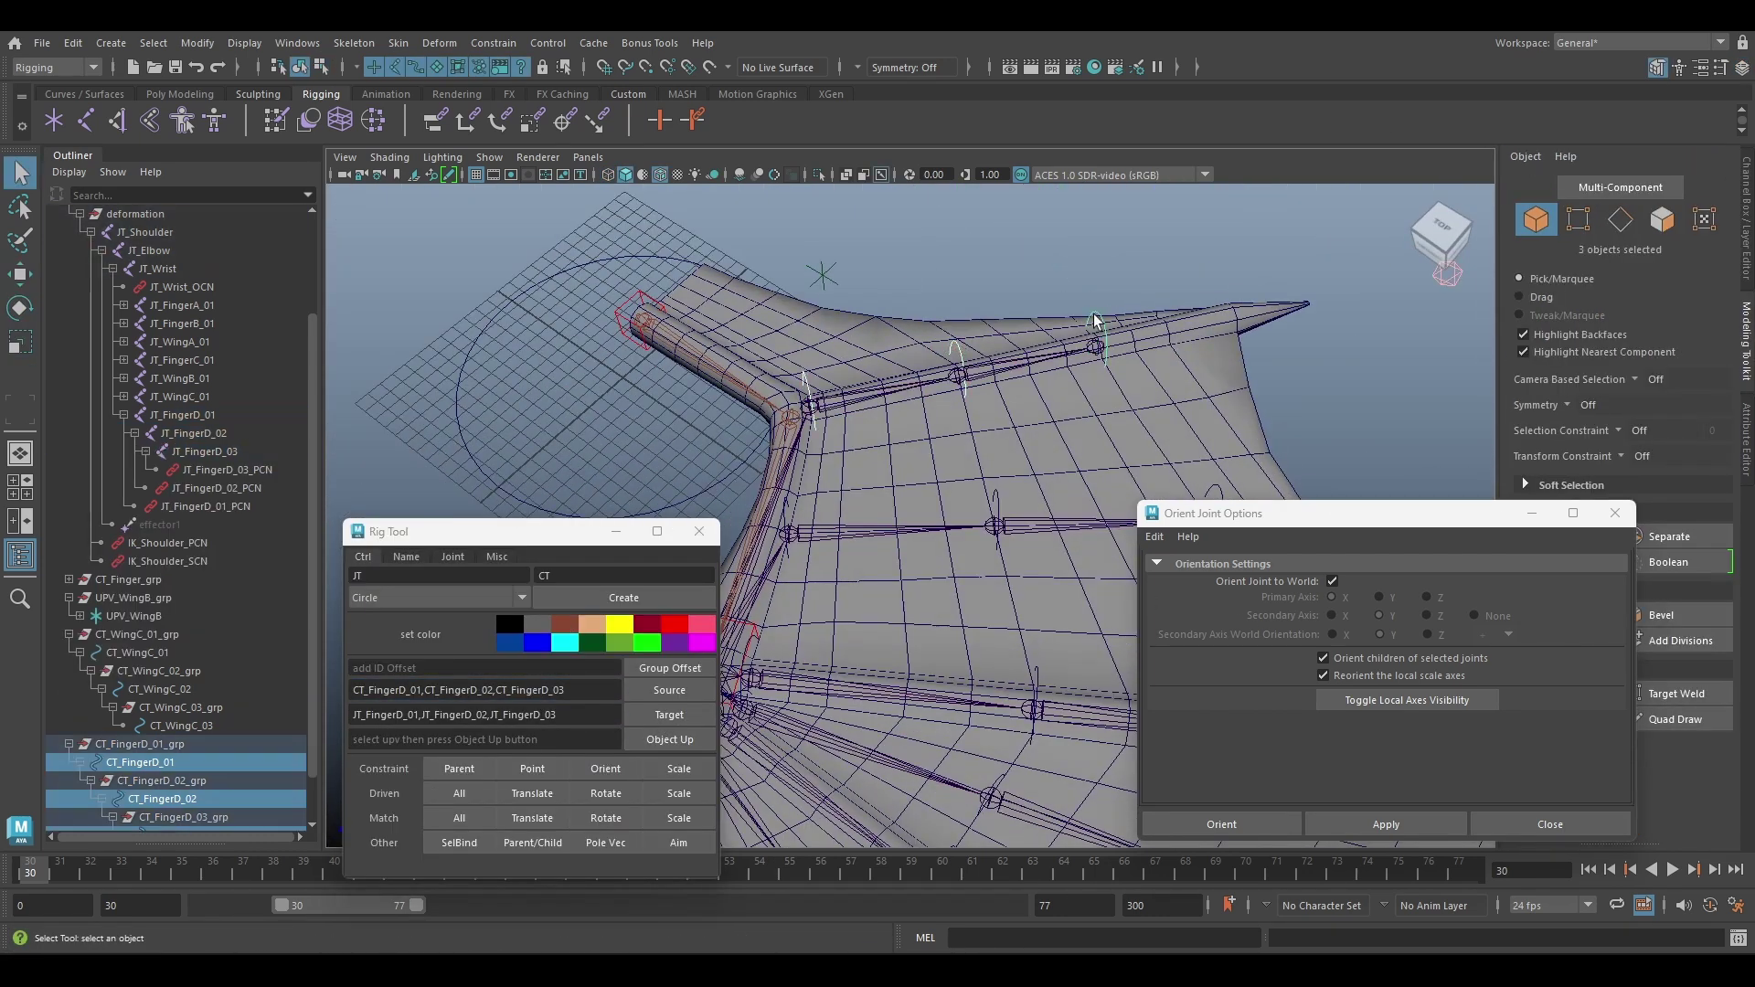
Unparent the duplicate of CT_FingerD_03_grp and rename it CT_FingerD_Aim_grp, with its control named CT_FingerD_Aim
{"action": "scroll", "coordinate": [128, 792], "scroll_direction": "down", "scroll_amount": 2}
{"action": "left_click", "coordinate": [214, 780]}
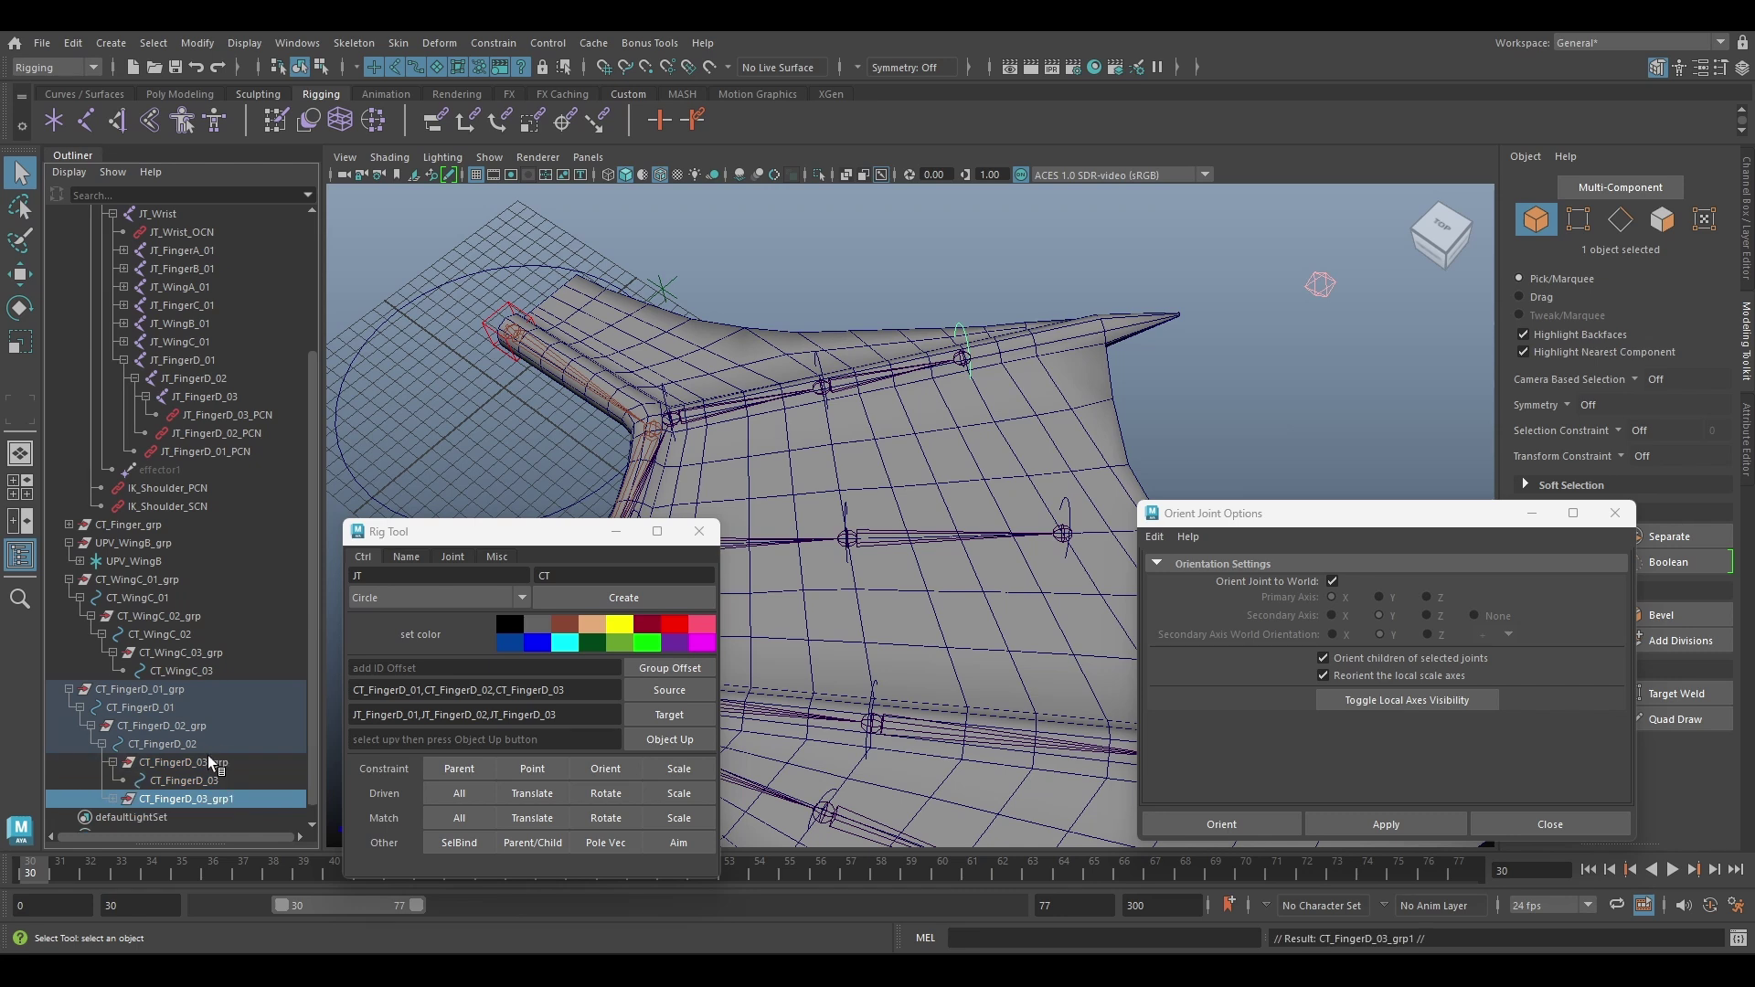
{"action": "double_click", "coordinate": [228, 795]}
{"action": "left_click", "coordinate": [68, 798]}
{"action": "double_click", "coordinate": [164, 784]}
{"action": "type", "text": "CT_FingerD_Aim"}
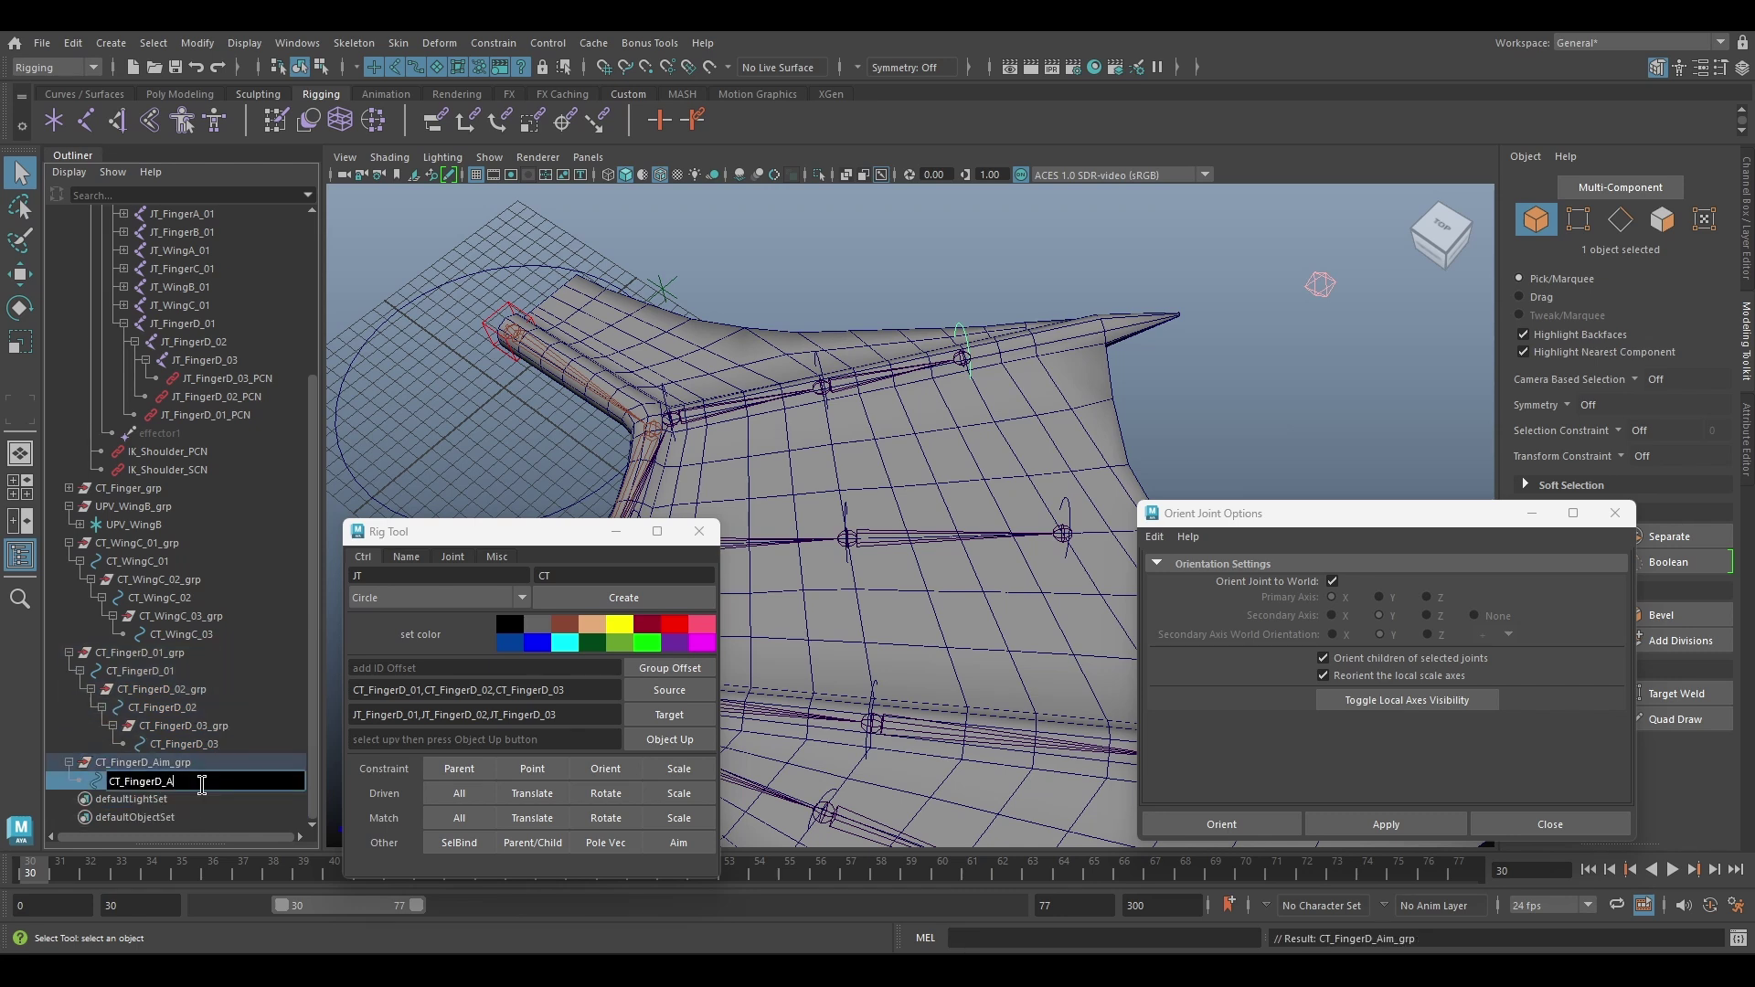
{"action": "key", "text": "Return"}
Move CT_FingerD_Aim_grp outward beyond the tip of the fourth finger
{"action": "left_click", "coordinate": [143, 762]}
{"action": "key", "text": "w"}
{"action": "left_click_drag", "start_coordinate": [765, 404], "coordinate": [1141, 451]}
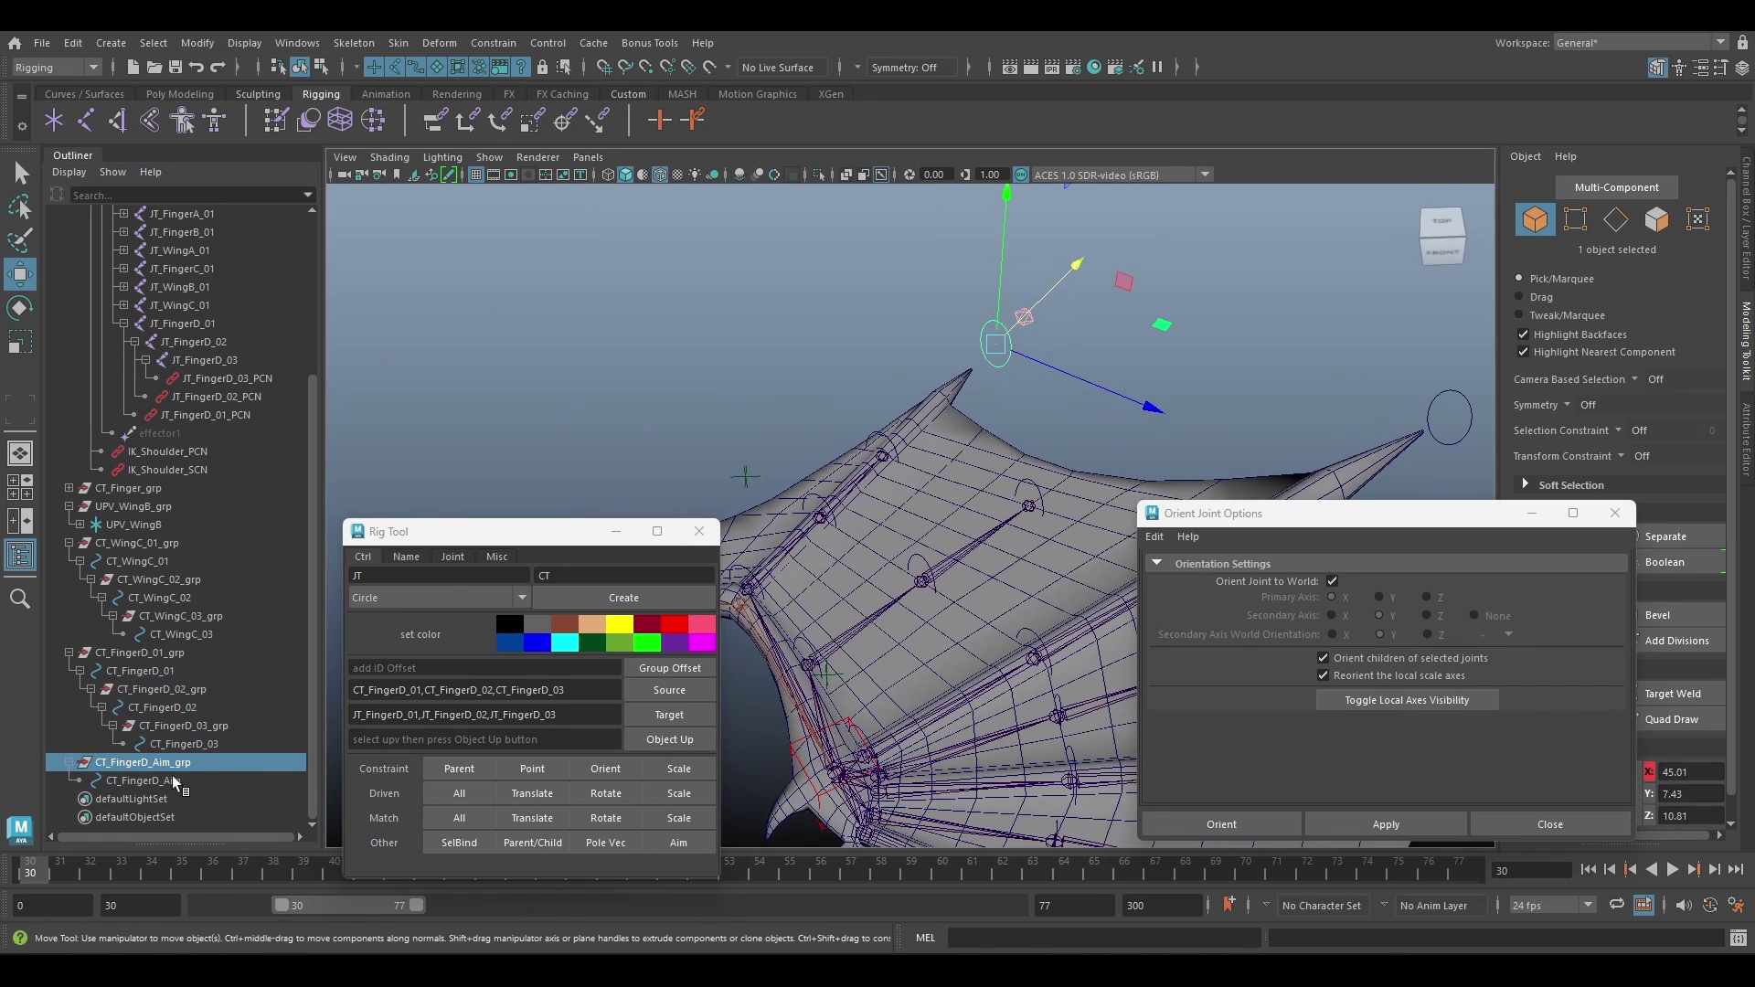
Aim-constrain CT_FingerD_01_grp to CT_FingerD_Aim, using UPV_WingB as the world up object
{"action": "left_click", "coordinate": [172, 782]}
{"action": "left_click_drag", "start_coordinate": [804, 430], "coordinate": [823, 380], "text": "alt"}
{"action": "left_click", "coordinate": [493, 42]}
{"action": "left_click", "coordinate": [672, 171]}
{"action": "left_click_drag", "start_coordinate": [795, 293], "coordinate": [837, 332], "text": "alt"}
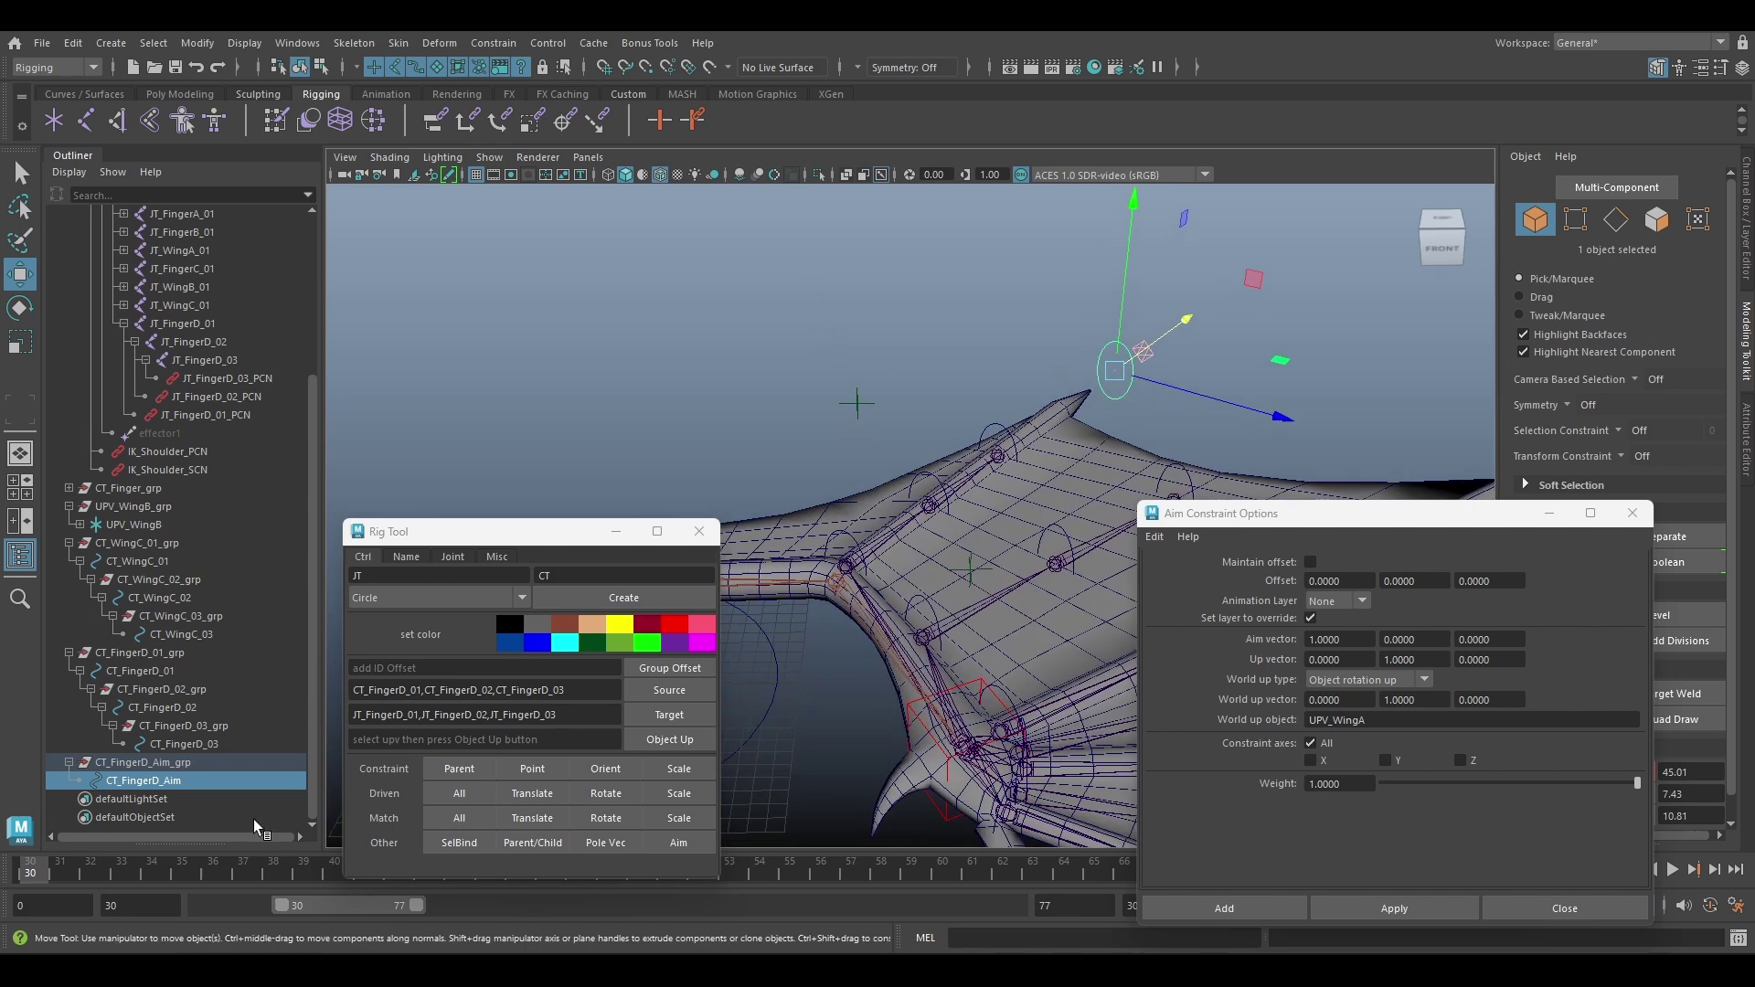
{"action": "left_click_drag", "start_coordinate": [878, 411], "coordinate": [917, 402], "text": "alt"}
{"action": "double_click", "coordinate": [134, 524]}
{"action": "left_click", "coordinate": [152, 781]}
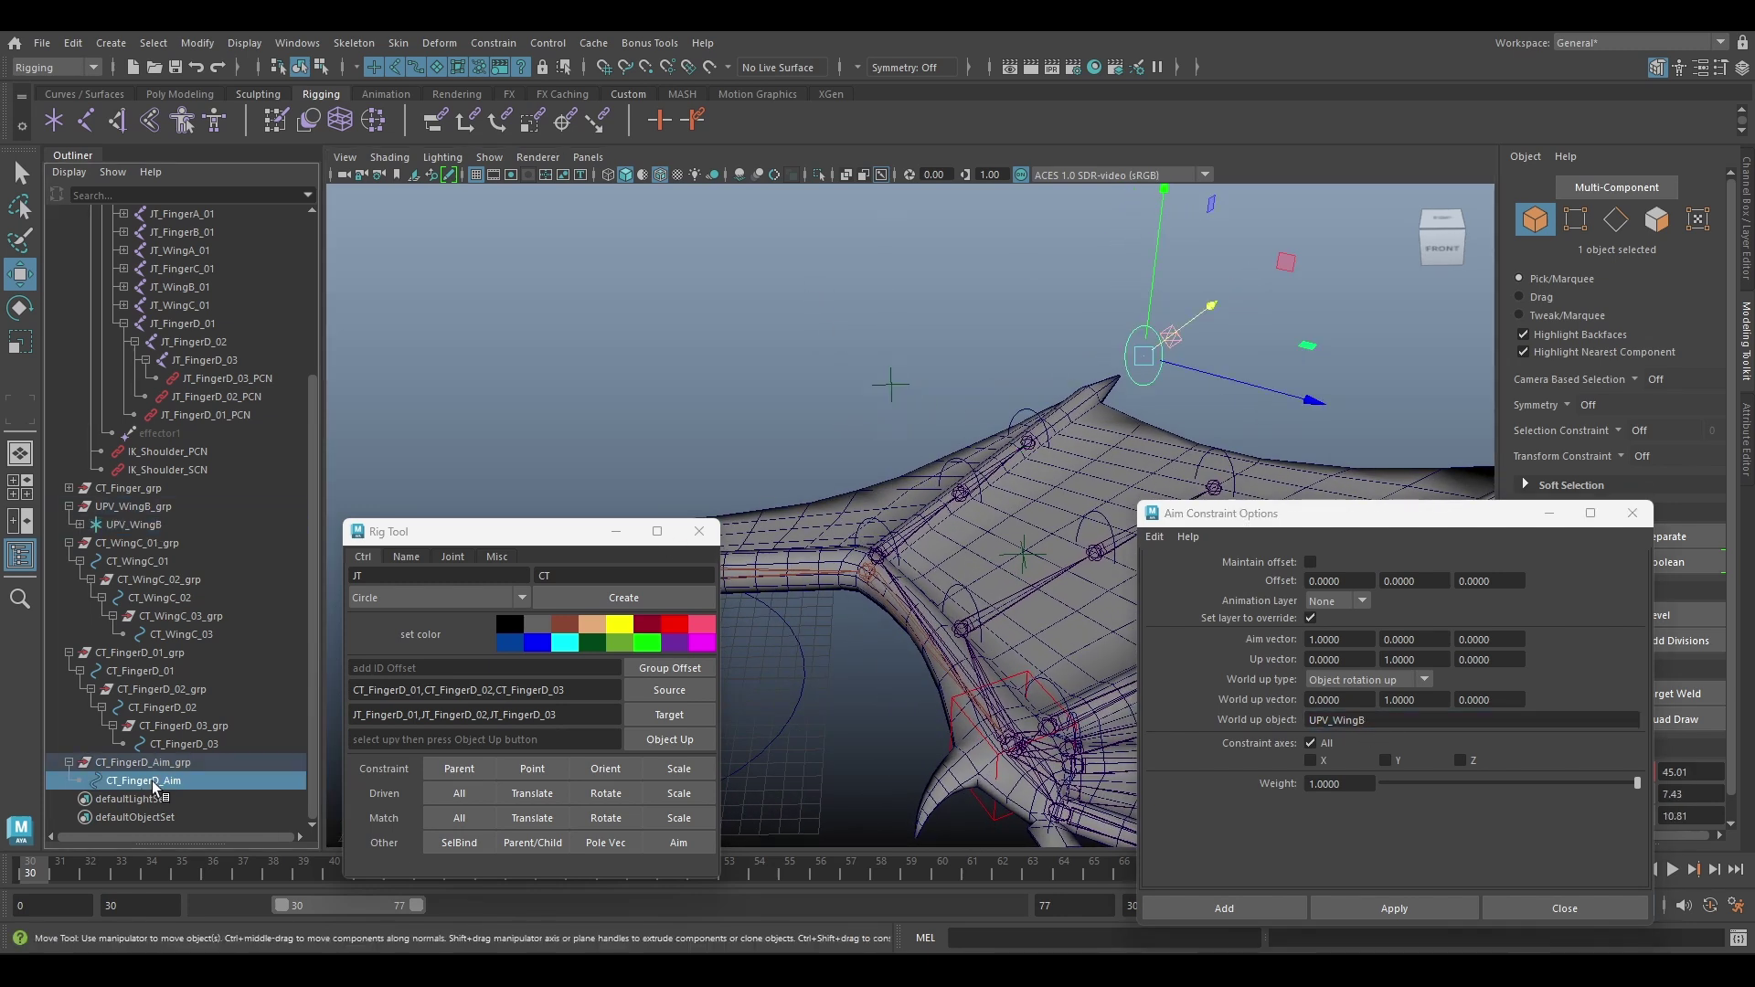
{"action": "left_click", "coordinate": [1394, 908]}
Test the aim constraint by moving CT_FingerD_Aim, and undo the move
{"action": "left_click", "coordinate": [1135, 384]}
{"action": "left_click_drag", "start_coordinate": [1138, 358], "coordinate": [917, 278]}
{"action": "key", "text": "ctrl+z"}
Group CT_WingC_01_grp, CT_FingerD_01_grp and CT_FingerD_Aim_grp as CT_Finger_02_grp
{"action": "middle_click_drag", "start_coordinate": [854, 375], "coordinate": [886, 455], "text": "alt"}
{"action": "left_click", "coordinate": [70, 653]}
{"action": "left_click", "coordinate": [70, 762]}
{"action": "left_click", "coordinate": [70, 652]}
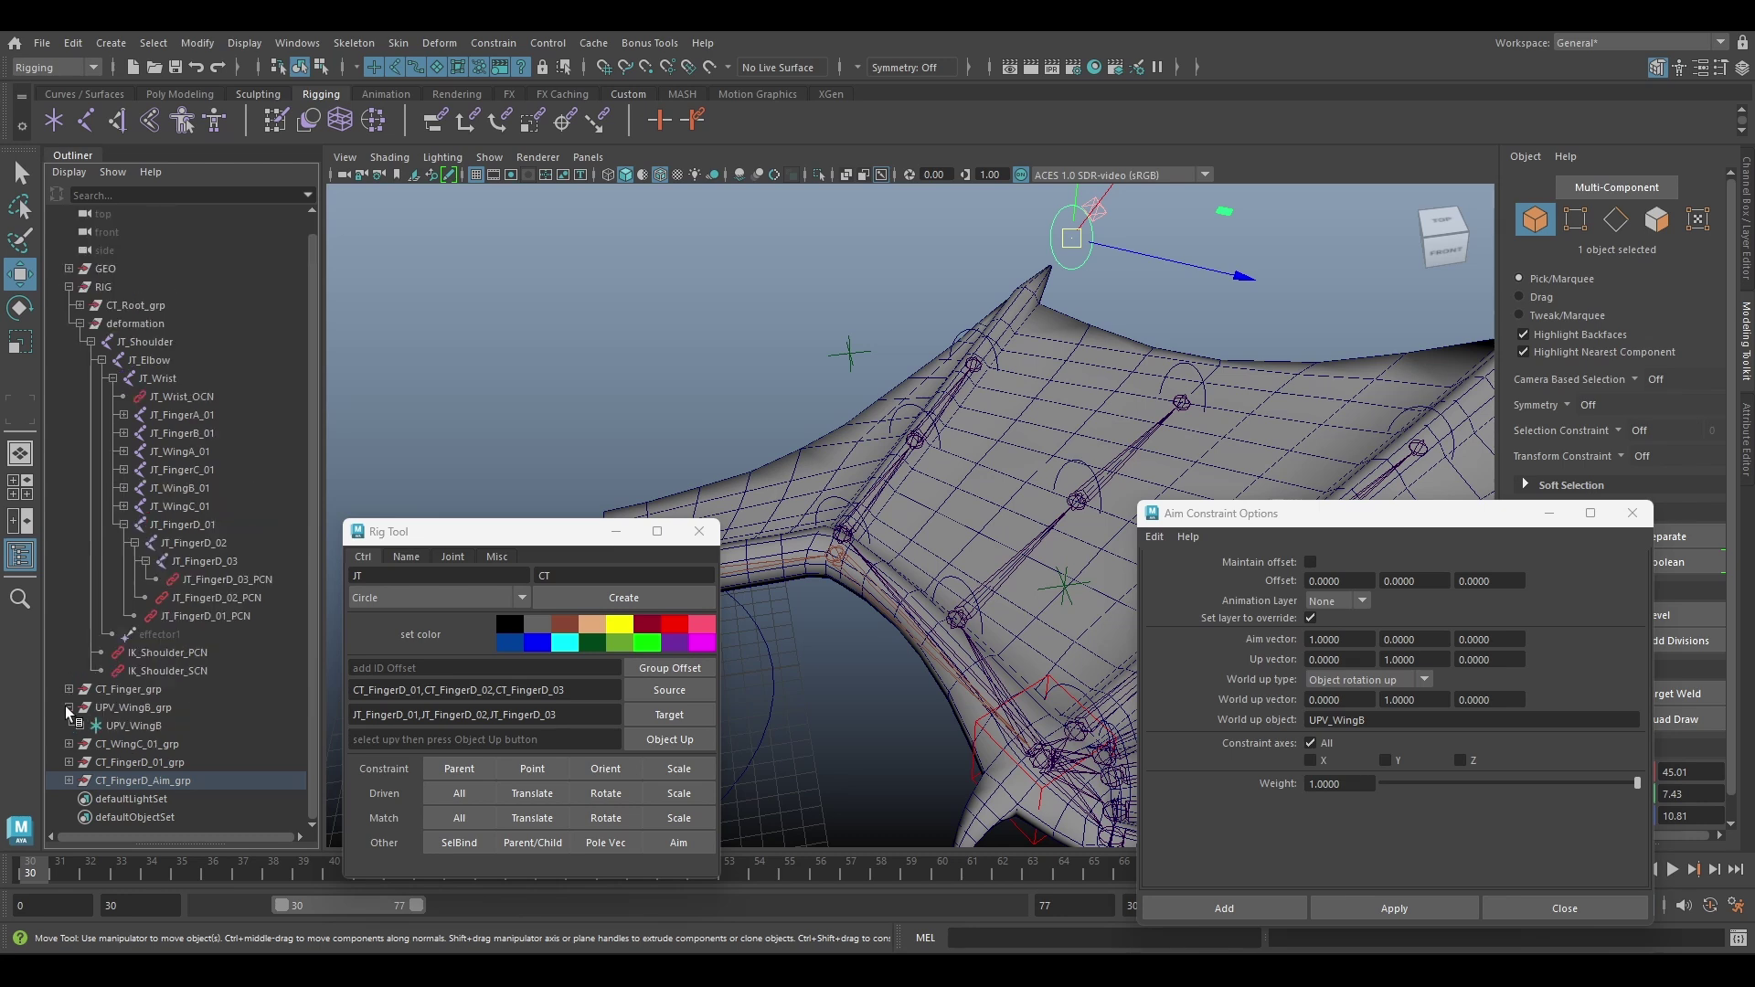
{"action": "left_click", "coordinate": [69, 707]}
{"action": "left_click_drag", "start_coordinate": [156, 745], "coordinate": [155, 780]}
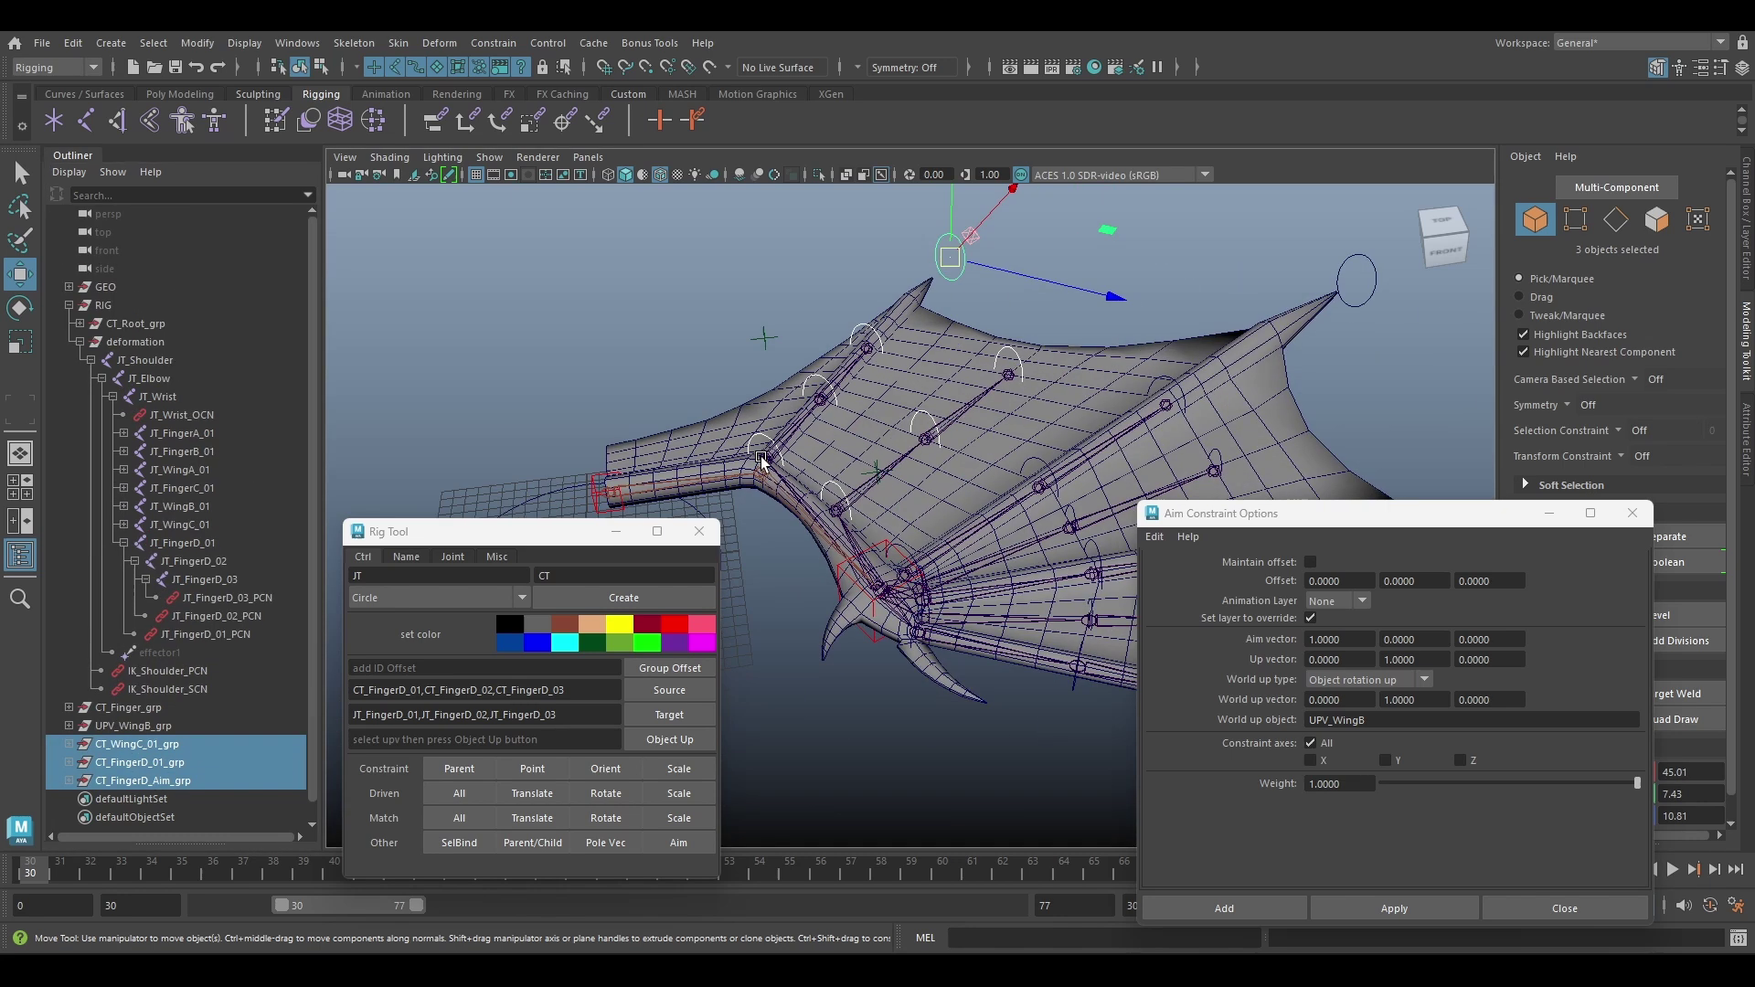
{"action": "key", "text": "ctrl+g"}
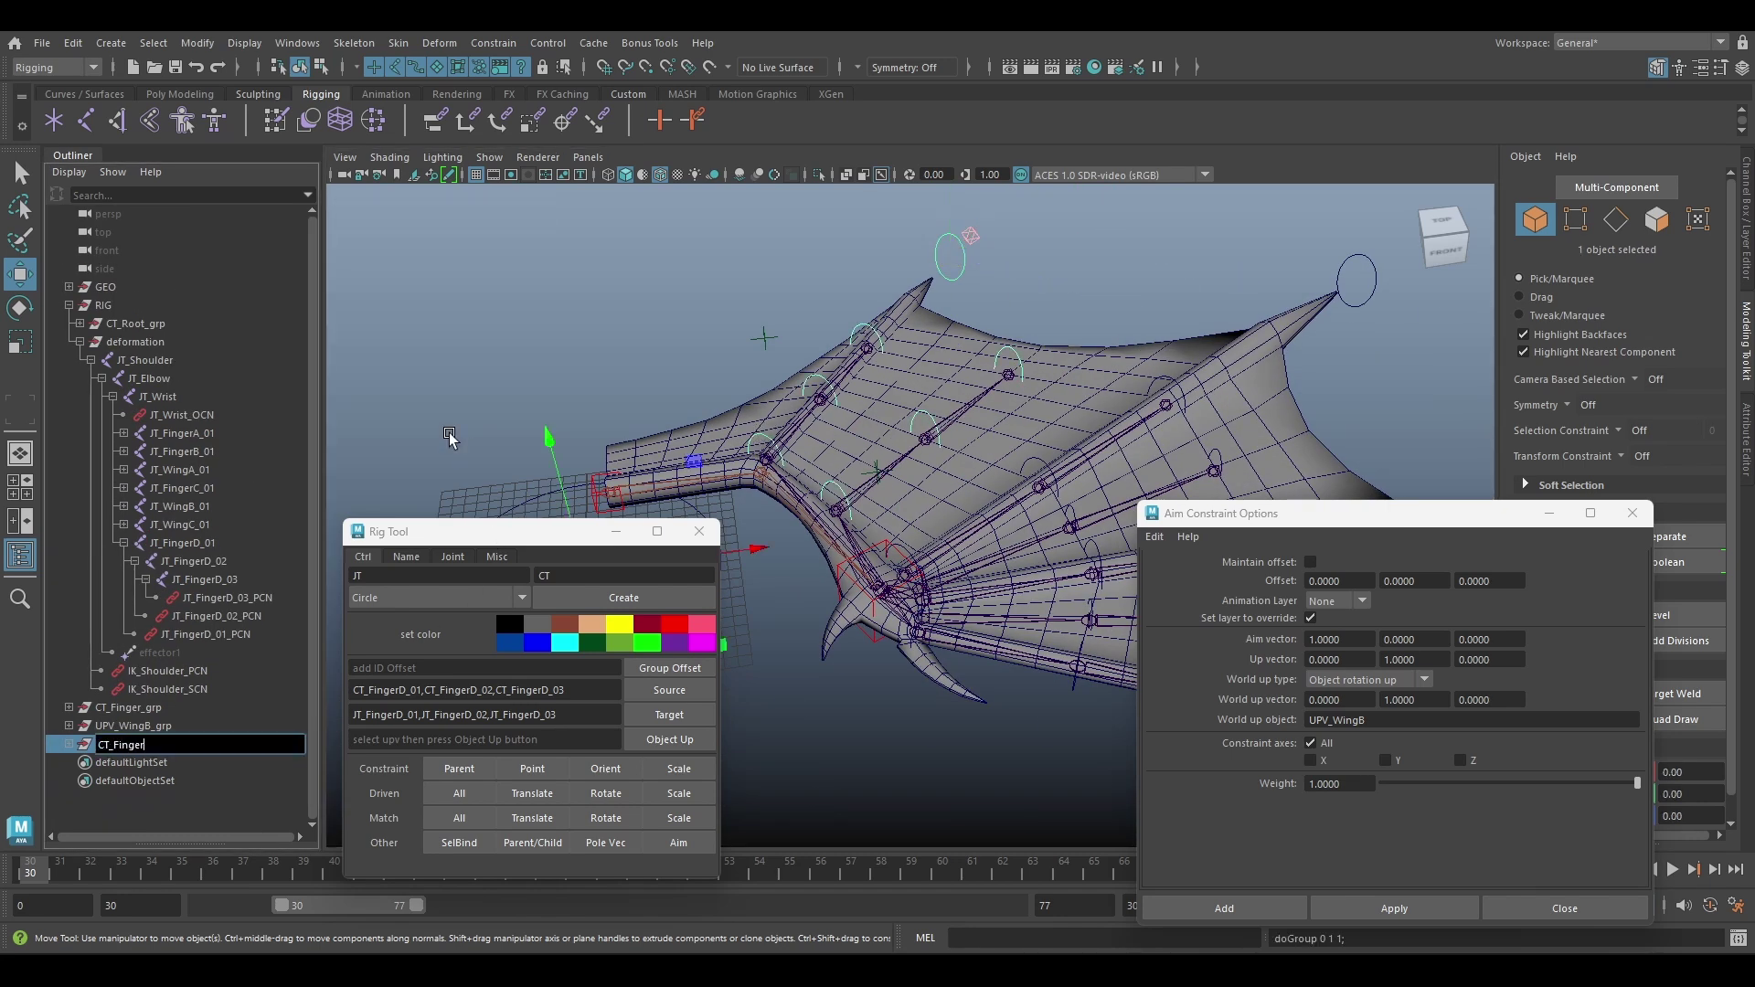
{"action": "type", "text": "_grp"}
{"action": "key", "text": "Return"}
Parent-constrain CT_Finger_02_grp to JT_Shoulder
{"action": "scroll", "coordinate": [768, 360], "scroll_direction": "up", "scroll_amount": 3}
{"action": "left_click", "coordinate": [669, 714]}
{"action": "left_click_drag", "start_coordinate": [1089, 497], "coordinate": [980, 523], "text": "alt"}
{"action": "left_click", "coordinate": [777, 491]}
{"action": "left_click", "coordinate": [1746, 252]}
{"action": "left_click", "coordinate": [669, 690]}
{"action": "left_click_drag", "start_coordinate": [952, 458], "coordinate": [968, 398], "text": "alt"}
Check with CT_Wrist how the controls in CT_Finger_02_grp follow the arm
{"action": "left_click", "coordinate": [967, 598]}
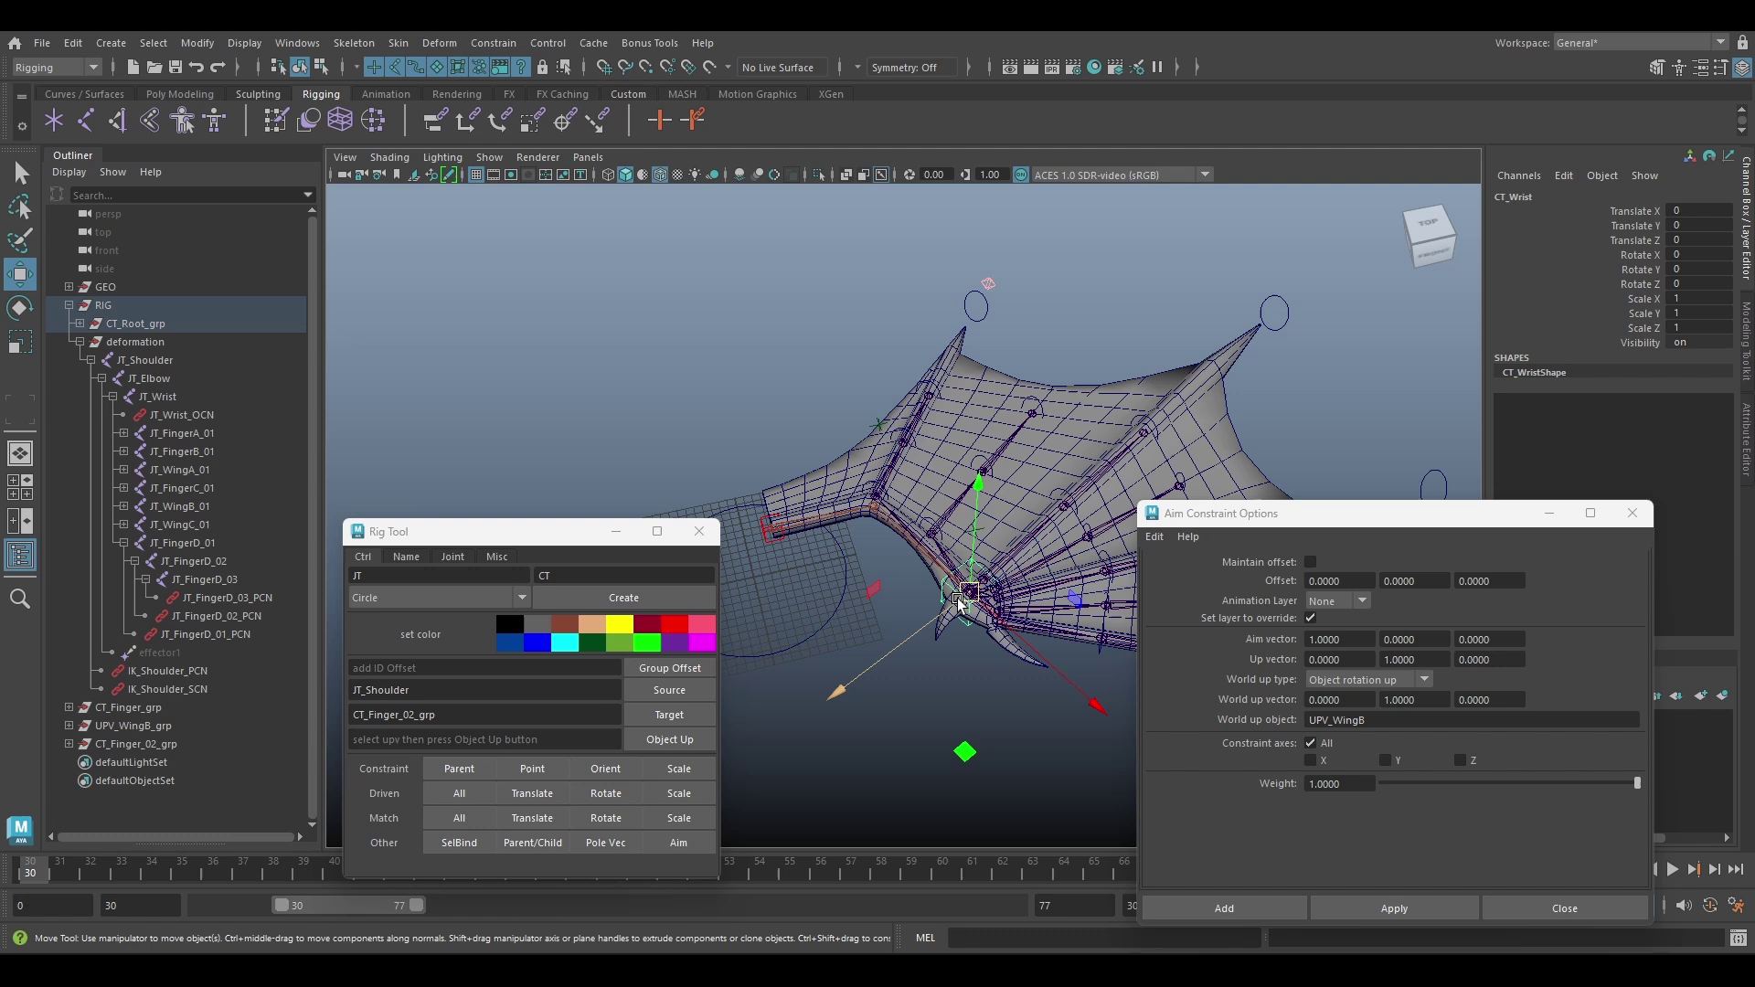
{"action": "left_click", "coordinate": [760, 372]}
{"action": "left_click_drag", "start_coordinate": [760, 372], "coordinate": [951, 429], "text": "alt"}
{"action": "left_click", "coordinate": [964, 494]}
{"action": "left_click", "coordinate": [957, 475]}
{"action": "key", "text": "f"}
Parent-constrain CT_WingC_01_grp, 02_grp and 03_grp to CT_FingerC_01, 02 and 03 respectively
{"action": "scroll", "coordinate": [172, 768], "scroll_direction": "down", "scroll_amount": 5}
{"action": "left_click", "coordinate": [181, 507]}
{"action": "left_click", "coordinate": [192, 543], "text": "ctrl"}
{"action": "left_click", "coordinate": [209, 579], "text": "ctrl"}
{"action": "left_click", "coordinate": [670, 715]}
{"action": "left_click", "coordinate": [915, 592]}
{"action": "left_click", "coordinate": [1063, 447], "text": "shift"}
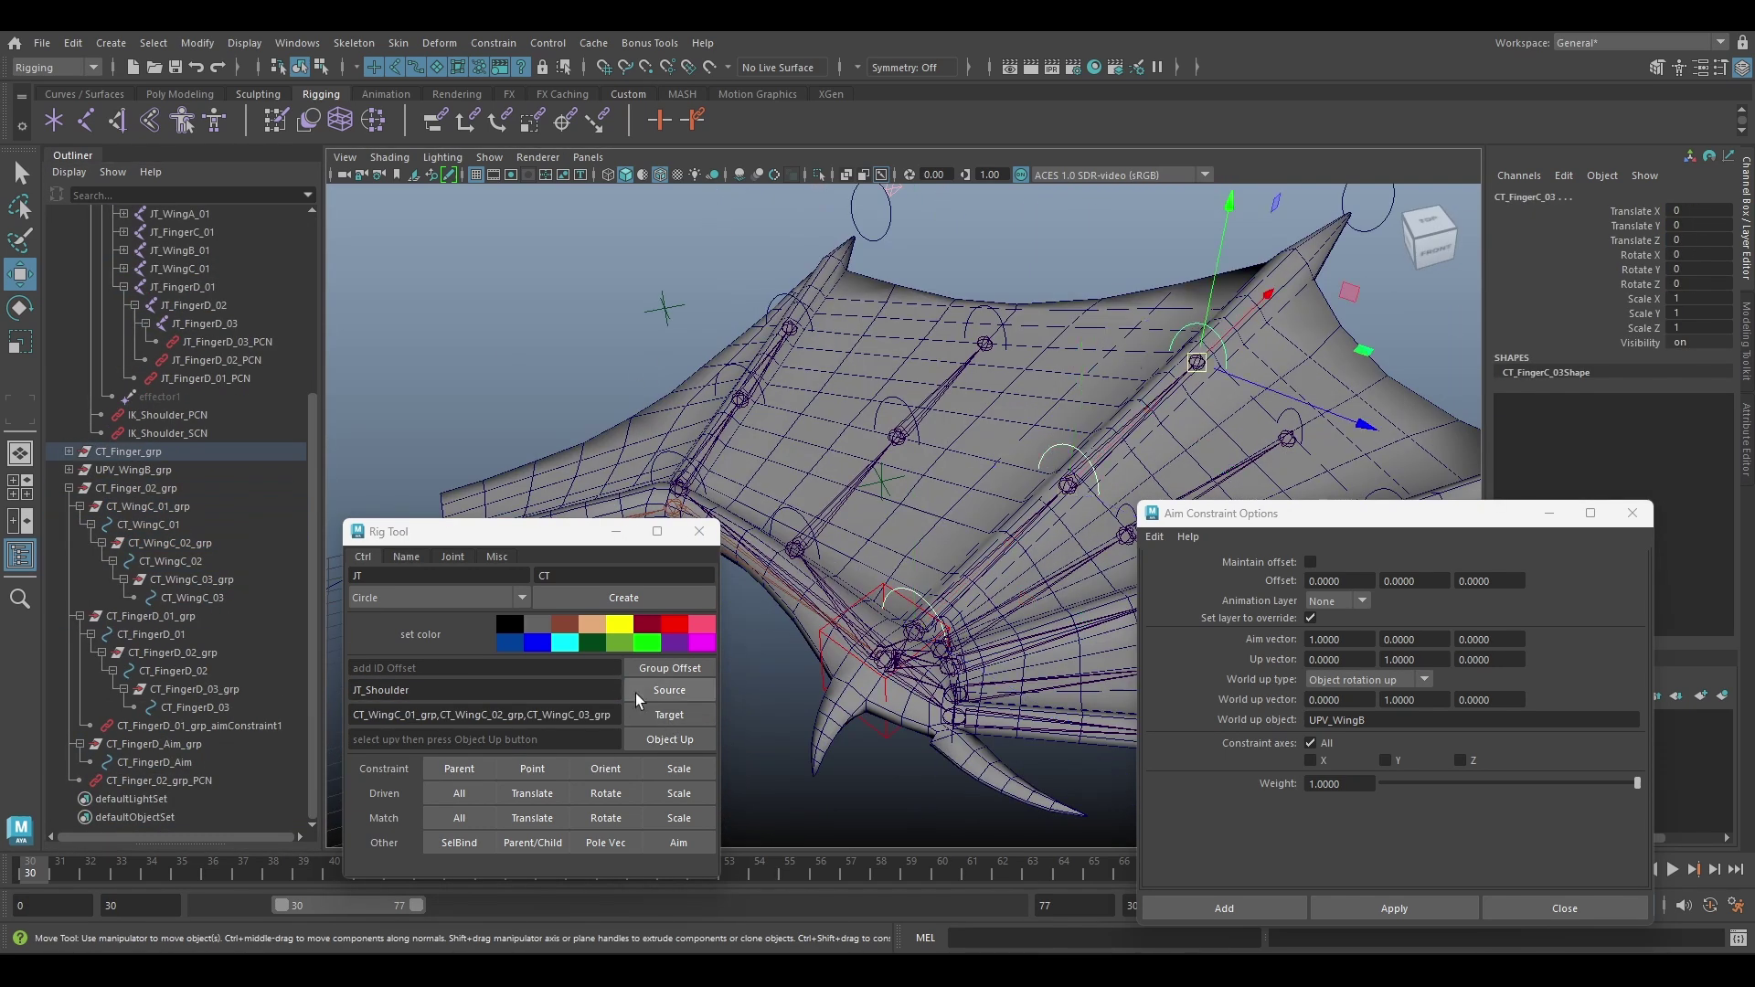
{"action": "left_click", "coordinate": [670, 690]}
{"action": "left_click", "coordinate": [459, 769]}
Parent-constrain the same three CT_WingC groups to CT_FingerD_01, 02 and 03 as well
{"action": "left_click", "coordinate": [672, 455]}
{"action": "left_click", "coordinate": [736, 367], "text": "shift"}
{"action": "left_click", "coordinate": [786, 296], "text": "shift"}
{"action": "left_click", "coordinate": [669, 690]}
{"action": "left_click", "coordinate": [459, 769]}
Set the FingerC and FingerD weights to 0.5 on the three CT_WingC group parent constraints
{"action": "mouse_move", "coordinate": [1699, 284]}
{"action": "left_mouse_down"}
{"action": "mouse_move", "coordinate": [1715, 315]}
{"action": "mouse_move", "coordinate": [1691, 301]}
{"action": "left_mouse_up"}
{"action": "left_click", "coordinate": [214, 634]}
{"action": "type", "text": "0.5"}
{"action": "key", "text": "Return"}
{"action": "left_click", "coordinate": [210, 652]}
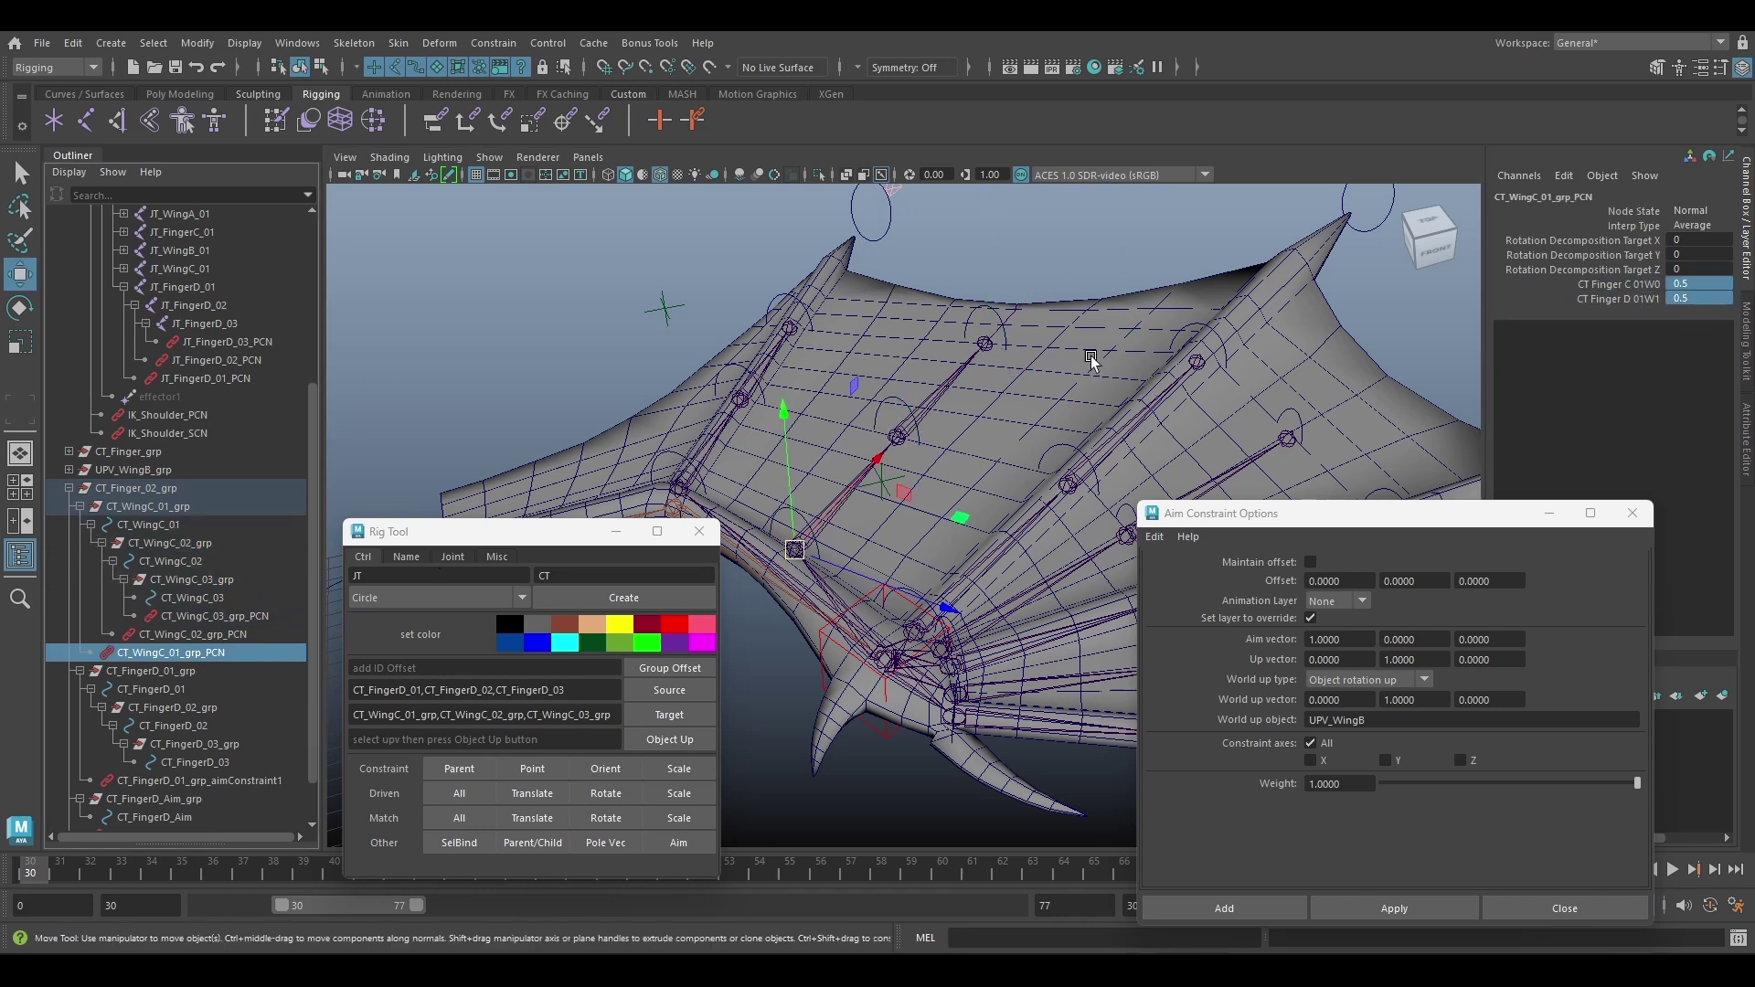
Test how the WingC controls follow by trying the FingerD, aim and neighbouring finger controls
{"action": "left_click", "coordinate": [794, 298]}
{"action": "left_click", "coordinate": [887, 224]}
{"action": "left_click", "coordinate": [757, 466]}
{"action": "key", "text": "e"}
{"action": "left_click_drag", "start_coordinate": [827, 521], "coordinate": [905, 475], "text": "alt"}
{"action": "left_click", "coordinate": [998, 389]}
{"action": "key", "text": "w"}
{"action": "left_click", "coordinate": [729, 502]}
{"action": "left_click", "coordinate": [960, 321]}
{"action": "left_click_drag", "start_coordinate": [960, 321], "coordinate": [823, 384], "text": "alt"}
Group CT_Finger_grp, UPV_WingB_grp and CT_Finger_02_grp as CTRL_grp, and hide the up-vector locators
{"action": "left_click", "coordinate": [698, 532]}
{"action": "scroll", "coordinate": [129, 391], "scroll_direction": "up", "scroll_amount": 5}
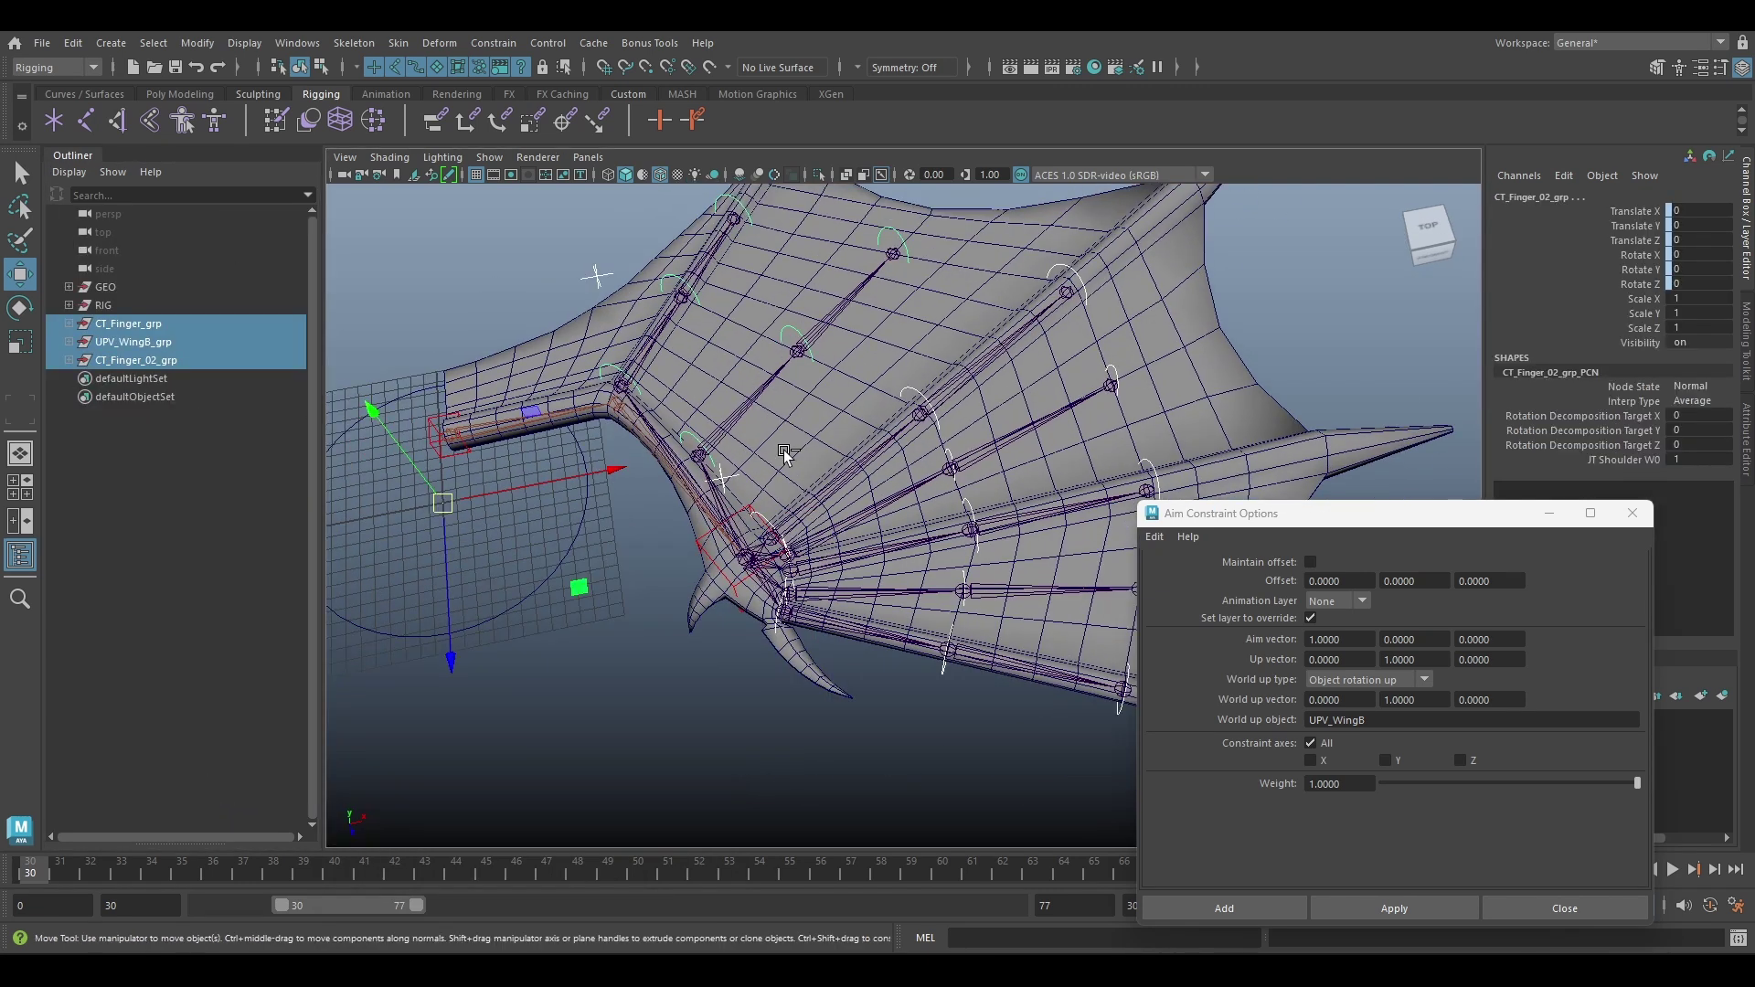
{"action": "key", "text": "ctrl+g"}
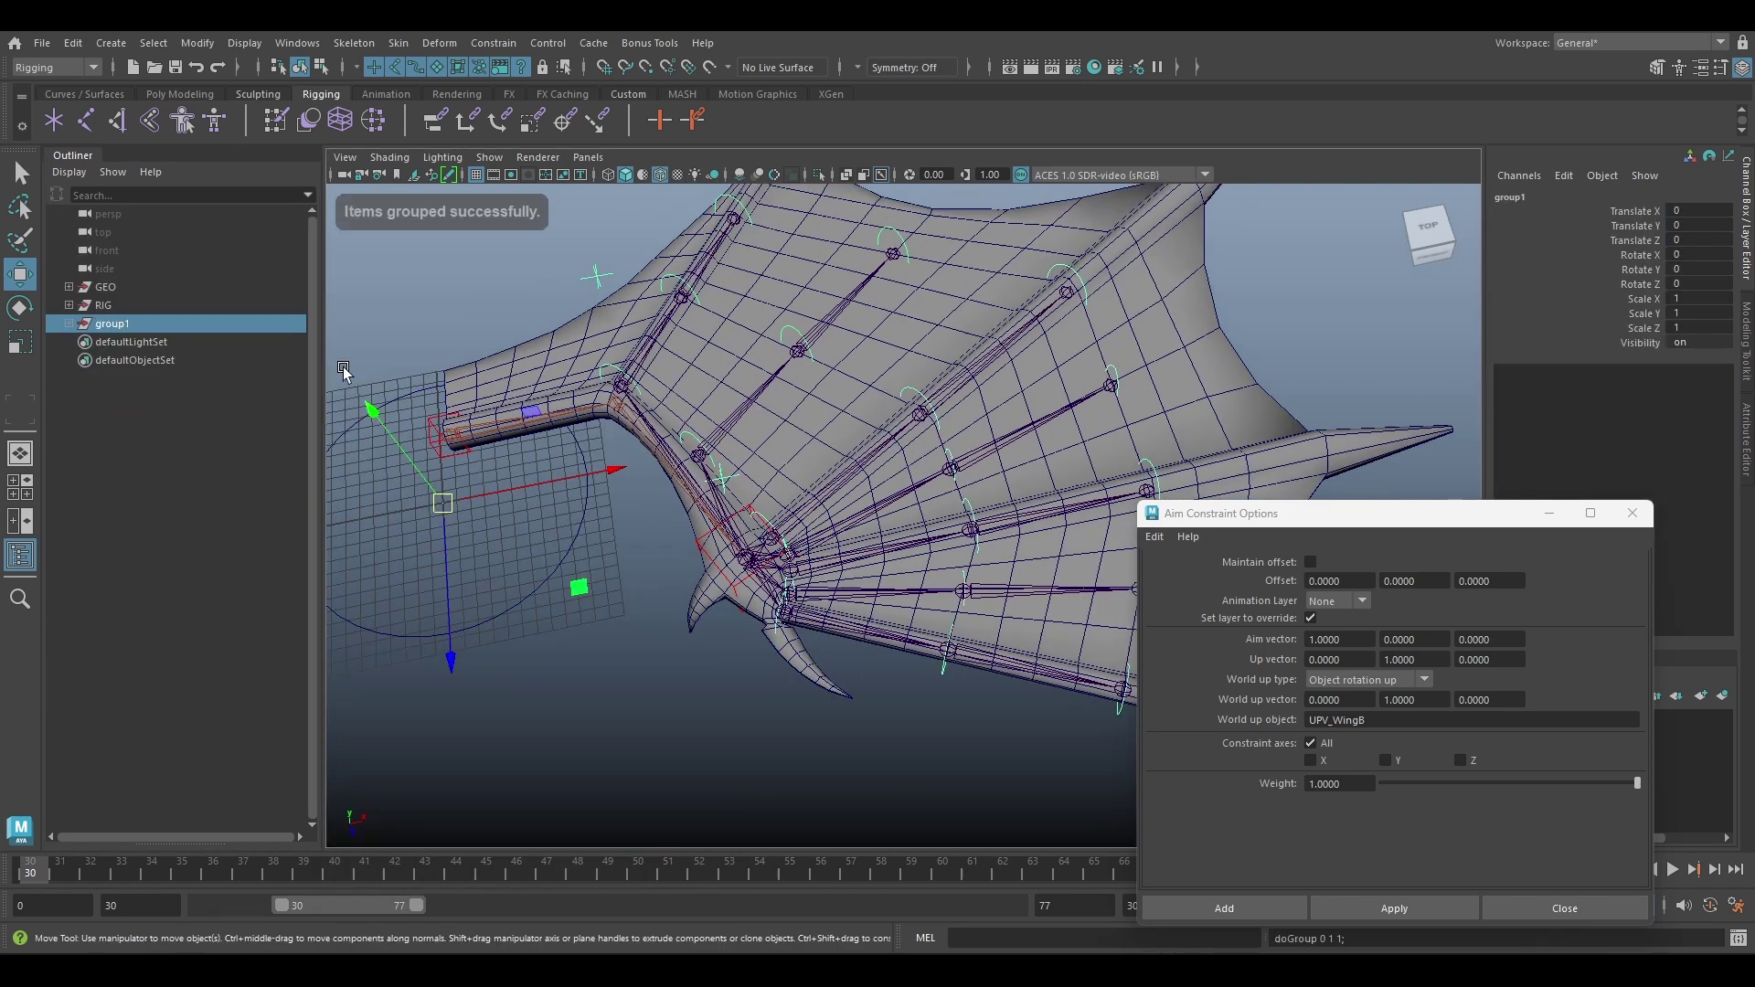
{"action": "double_click", "coordinate": [105, 324]}
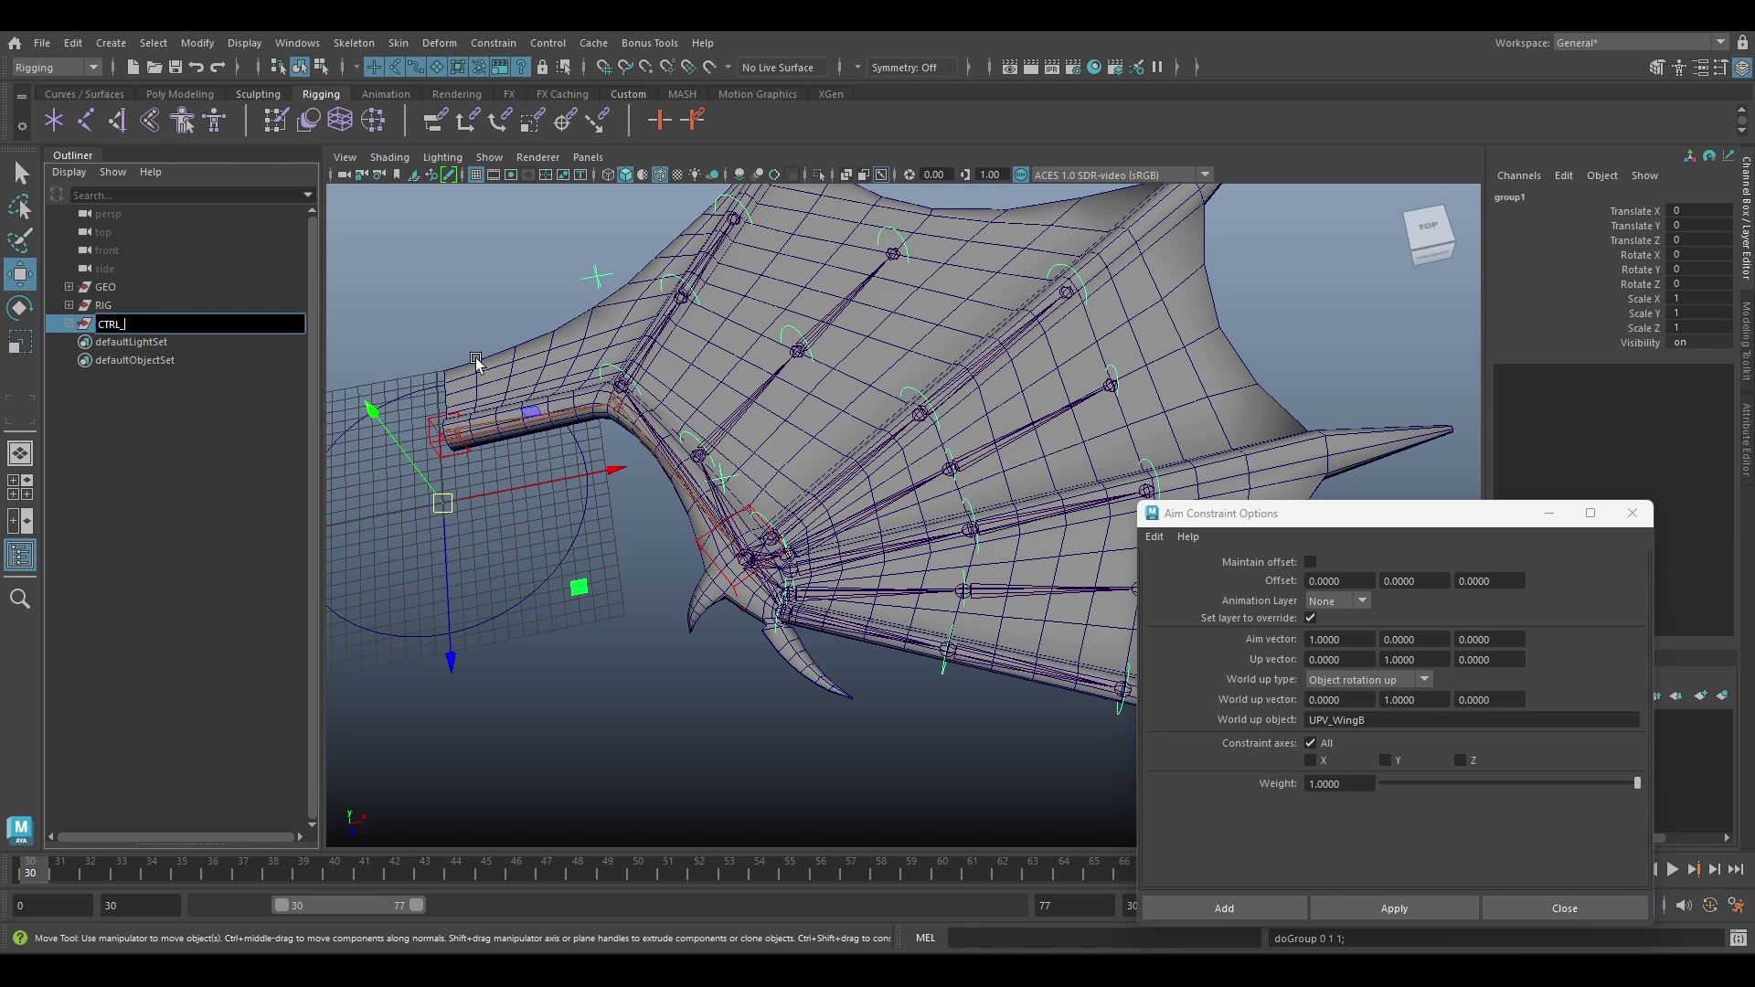
{"action": "type", "text": "CTRL_grp"}
{"action": "key", "text": "Return"}
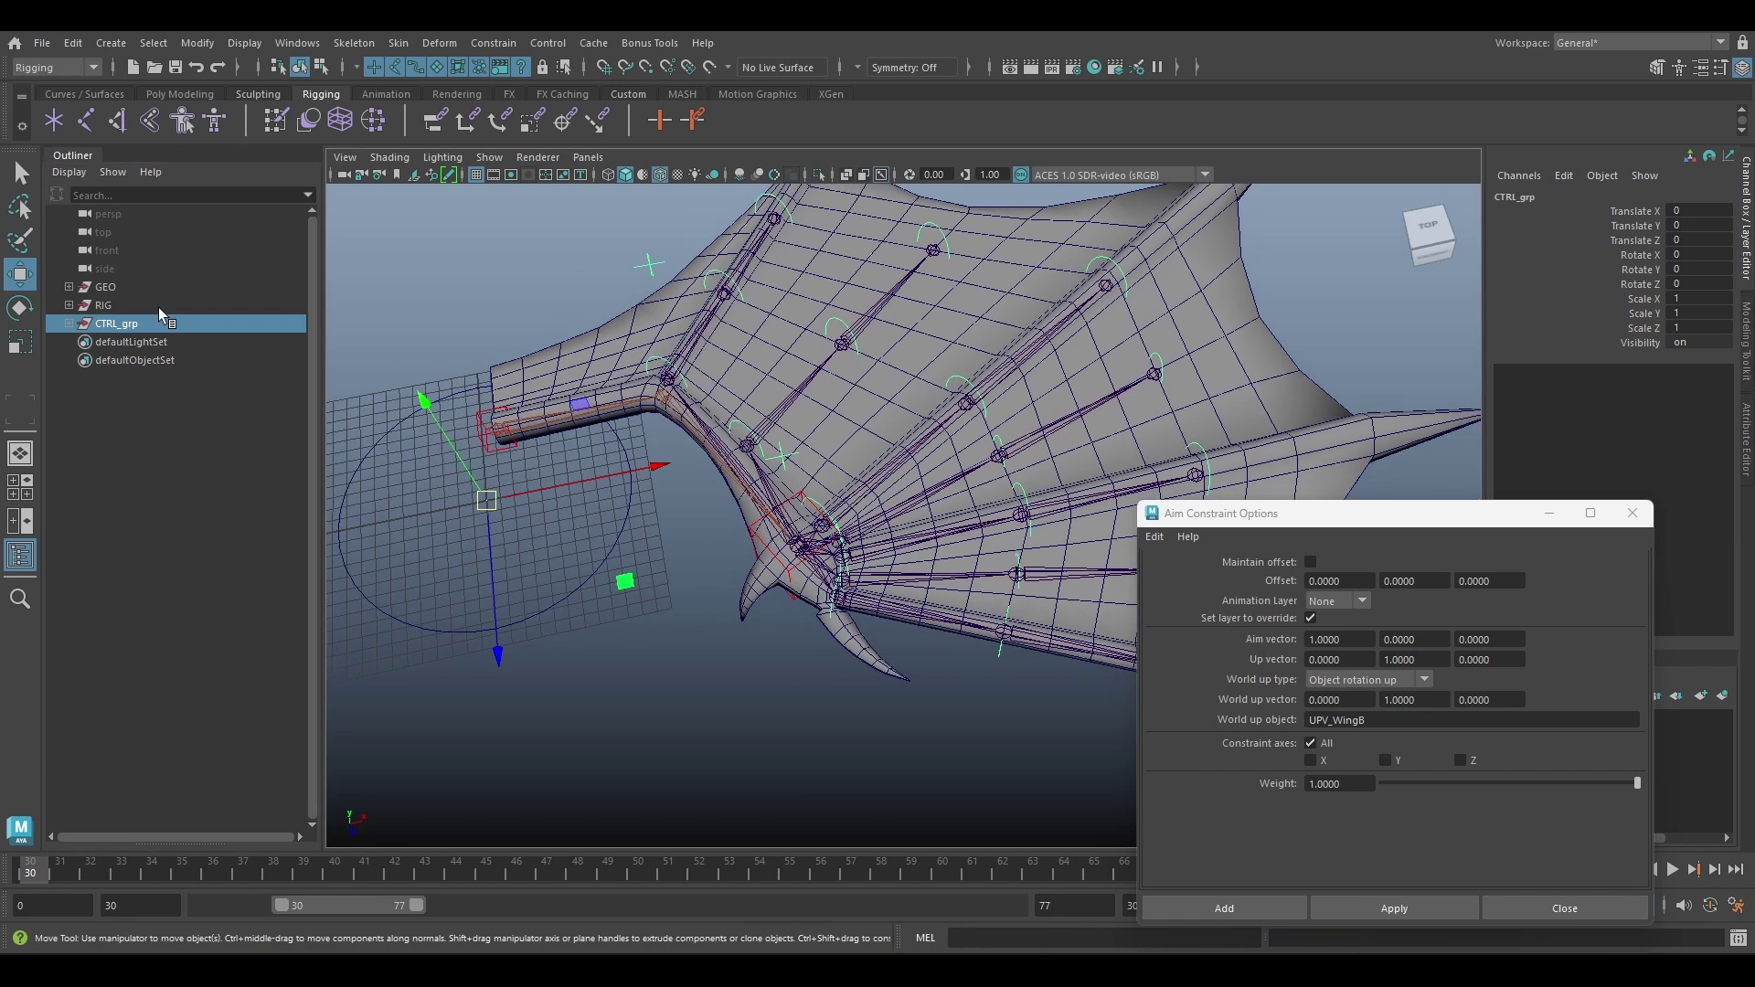
{"action": "left_click_drag", "start_coordinate": [713, 457], "coordinate": [668, 255], "text": "alt"}
{"action": "left_click_drag", "start_coordinate": [851, 211], "coordinate": [877, 505]}
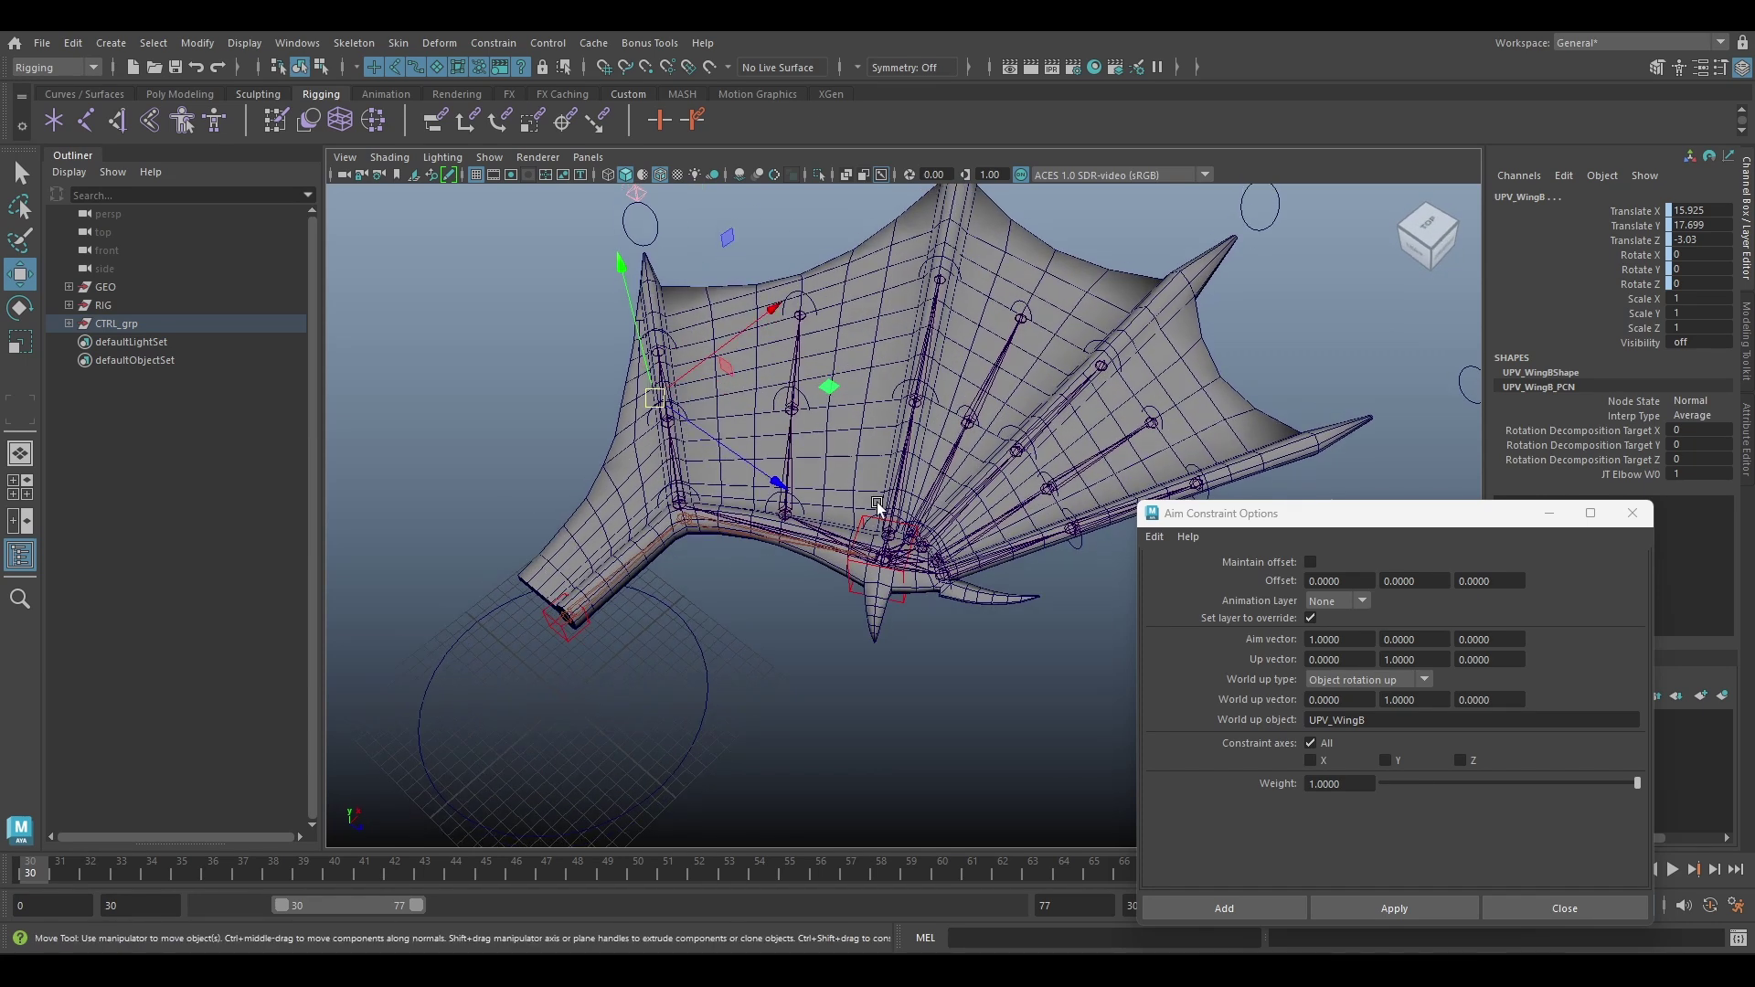
Bind Wing_GEO to the JT_Shoulder joint hierarchy with the Bind Skin options reset to defaults
{"action": "left_click", "coordinate": [634, 554]}
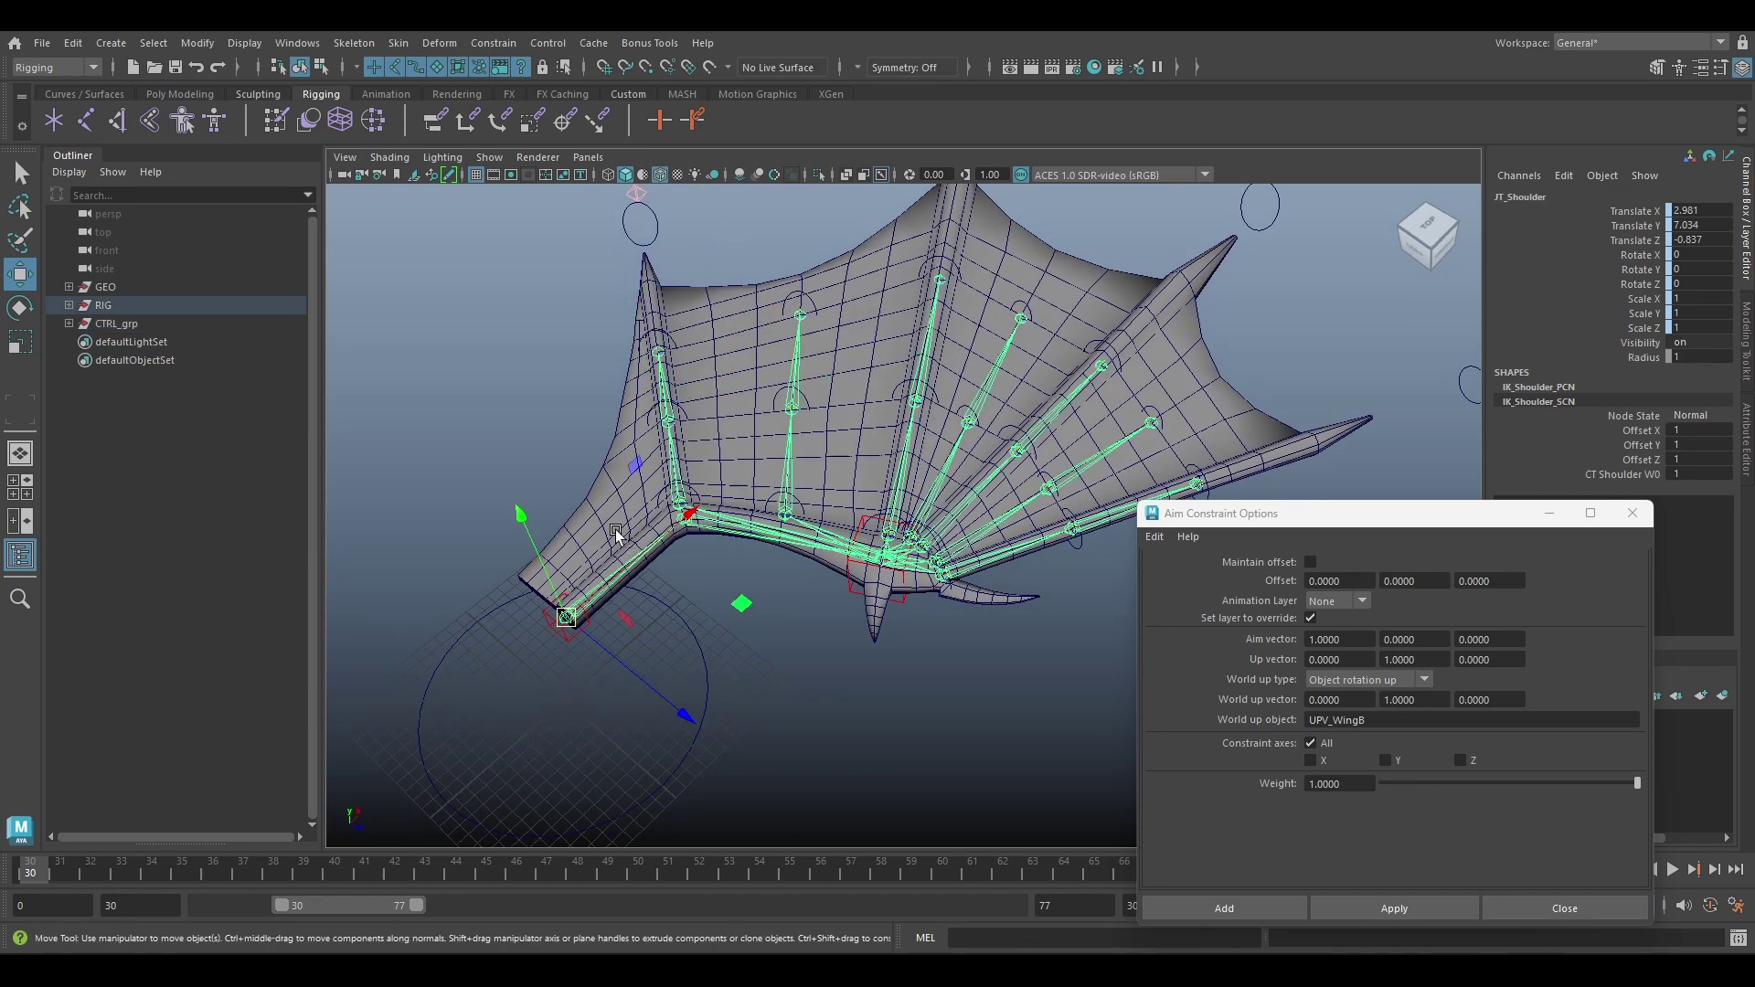
{"action": "left_click", "coordinate": [616, 535], "text": "shift"}
{"action": "left_click", "coordinate": [398, 43]}
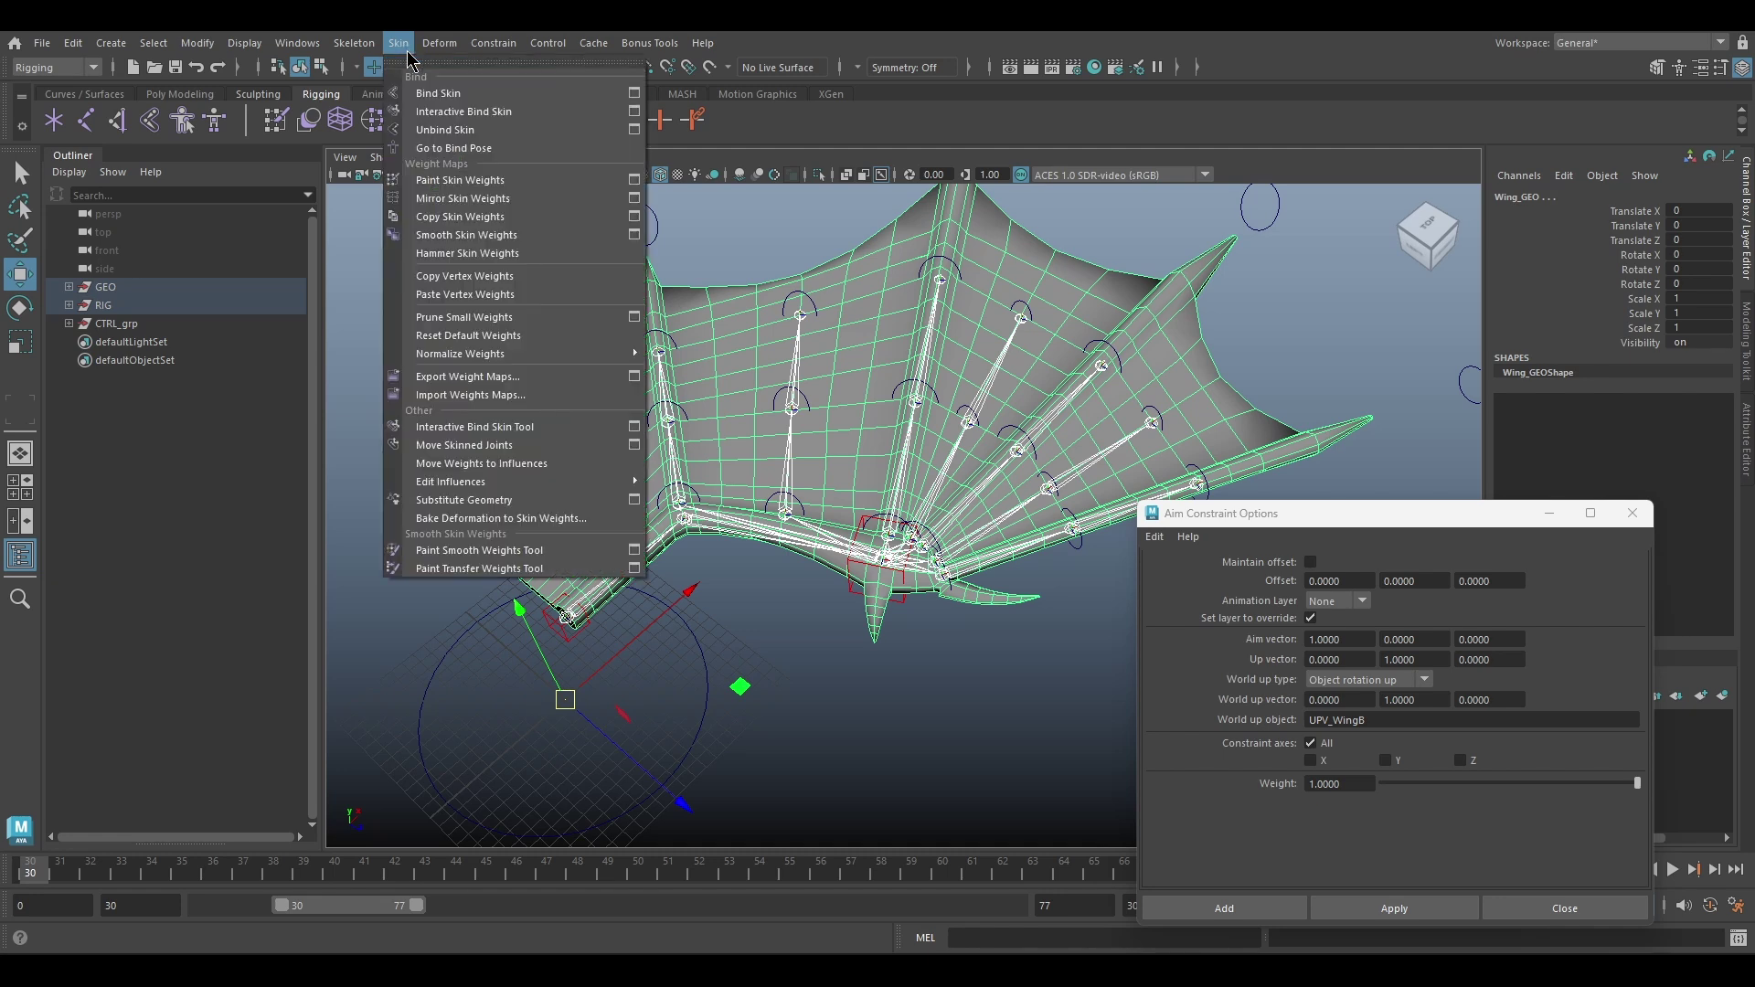
{"action": "left_click", "coordinate": [639, 93]}
{"action": "left_click", "coordinate": [1155, 536]}
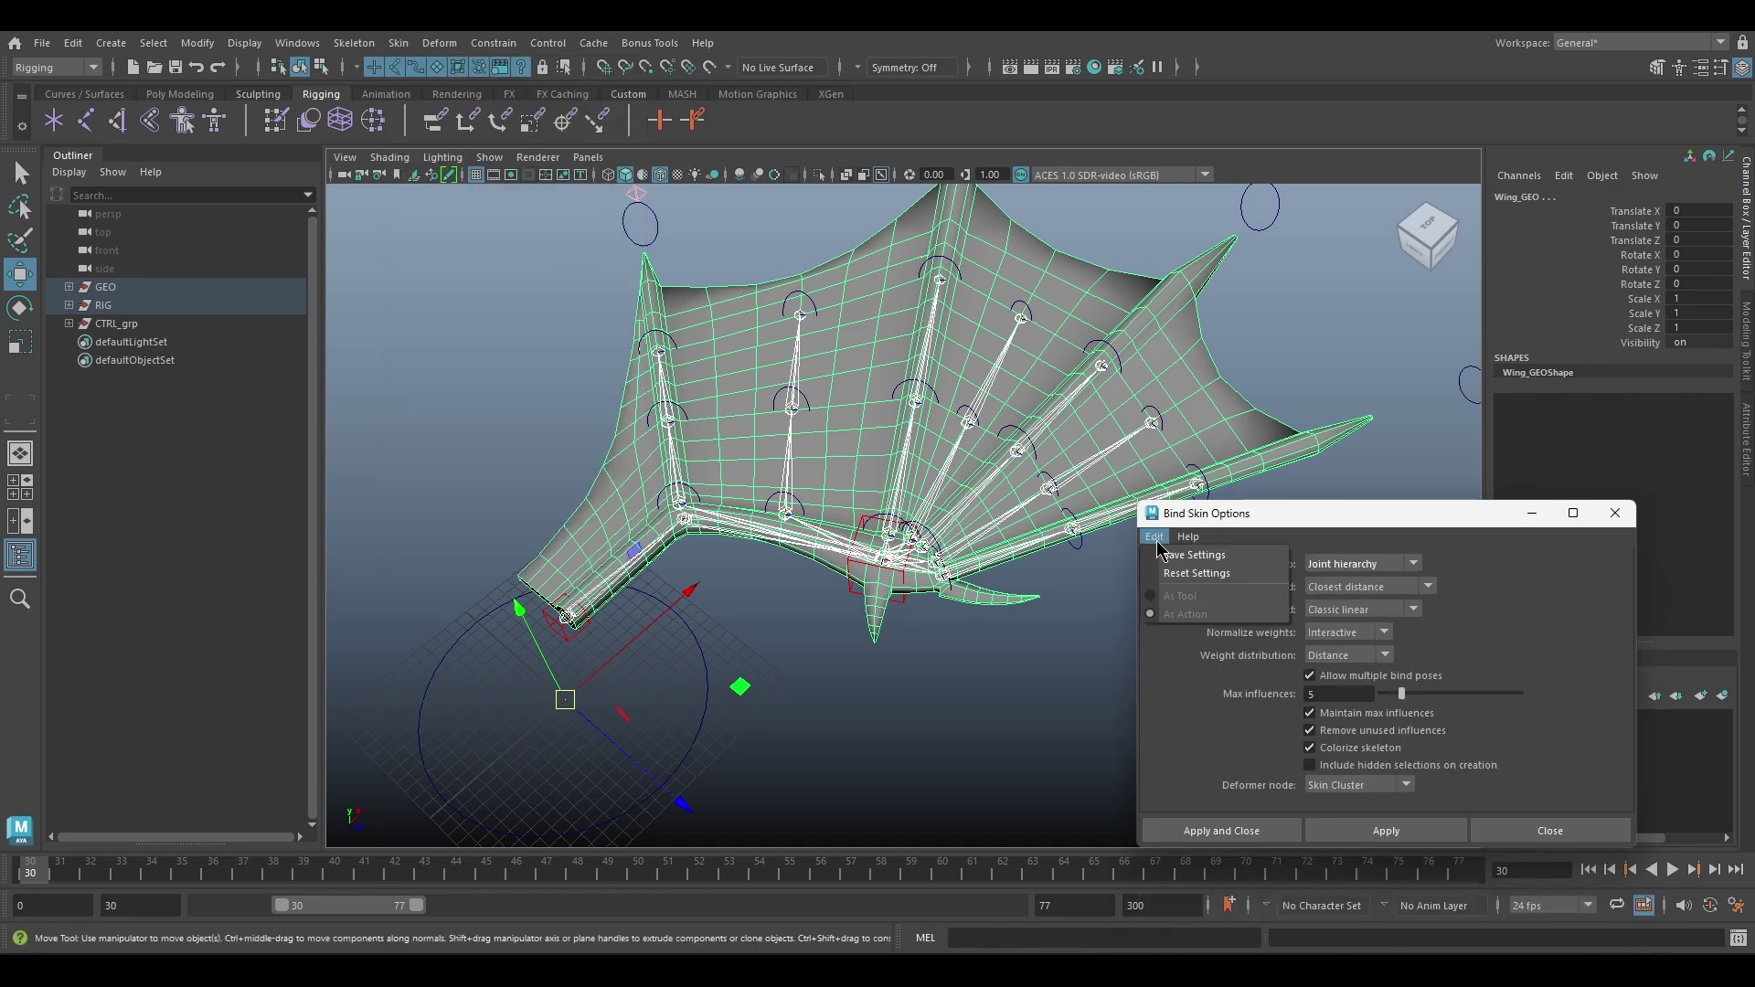
{"action": "left_click", "coordinate": [1172, 574]}
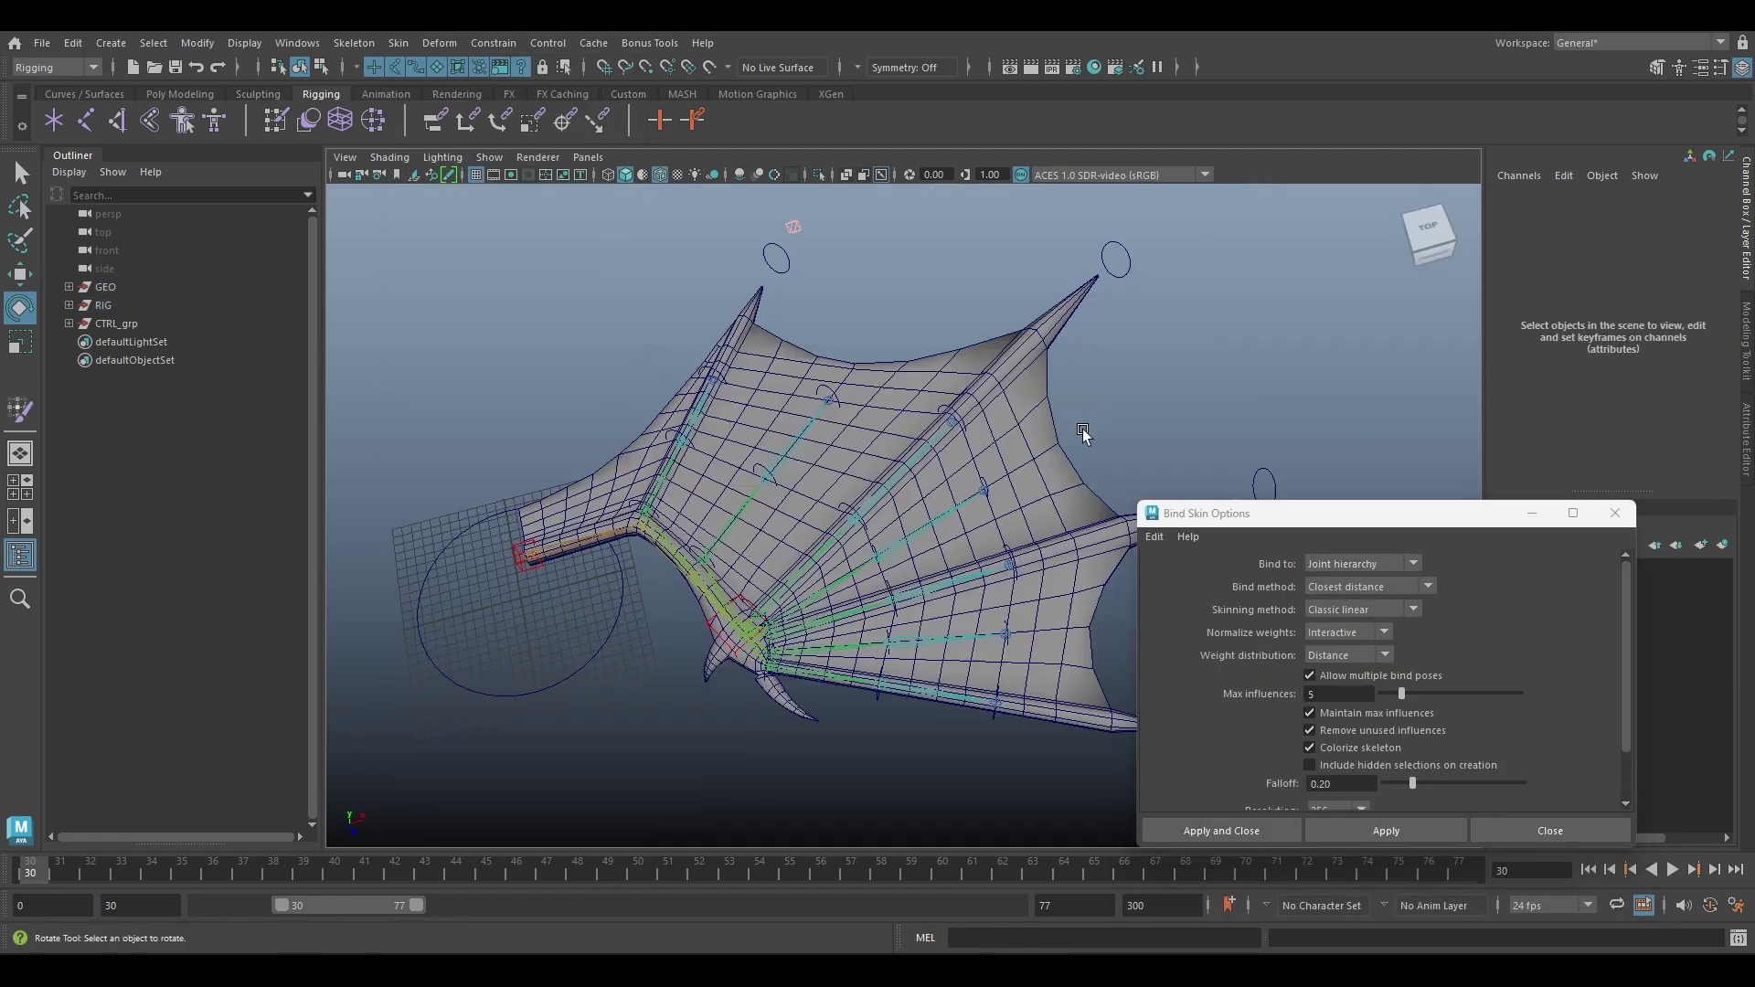
Move and rotate CT_Wrist to test how the bound wing deforms
{"action": "left_click_drag", "start_coordinate": [1024, 467], "coordinate": [891, 579], "text": "alt"}
{"action": "left_click", "coordinate": [729, 546]}
{"action": "middle_click_drag", "start_coordinate": [891, 580], "coordinate": [748, 525], "text": "alt"}
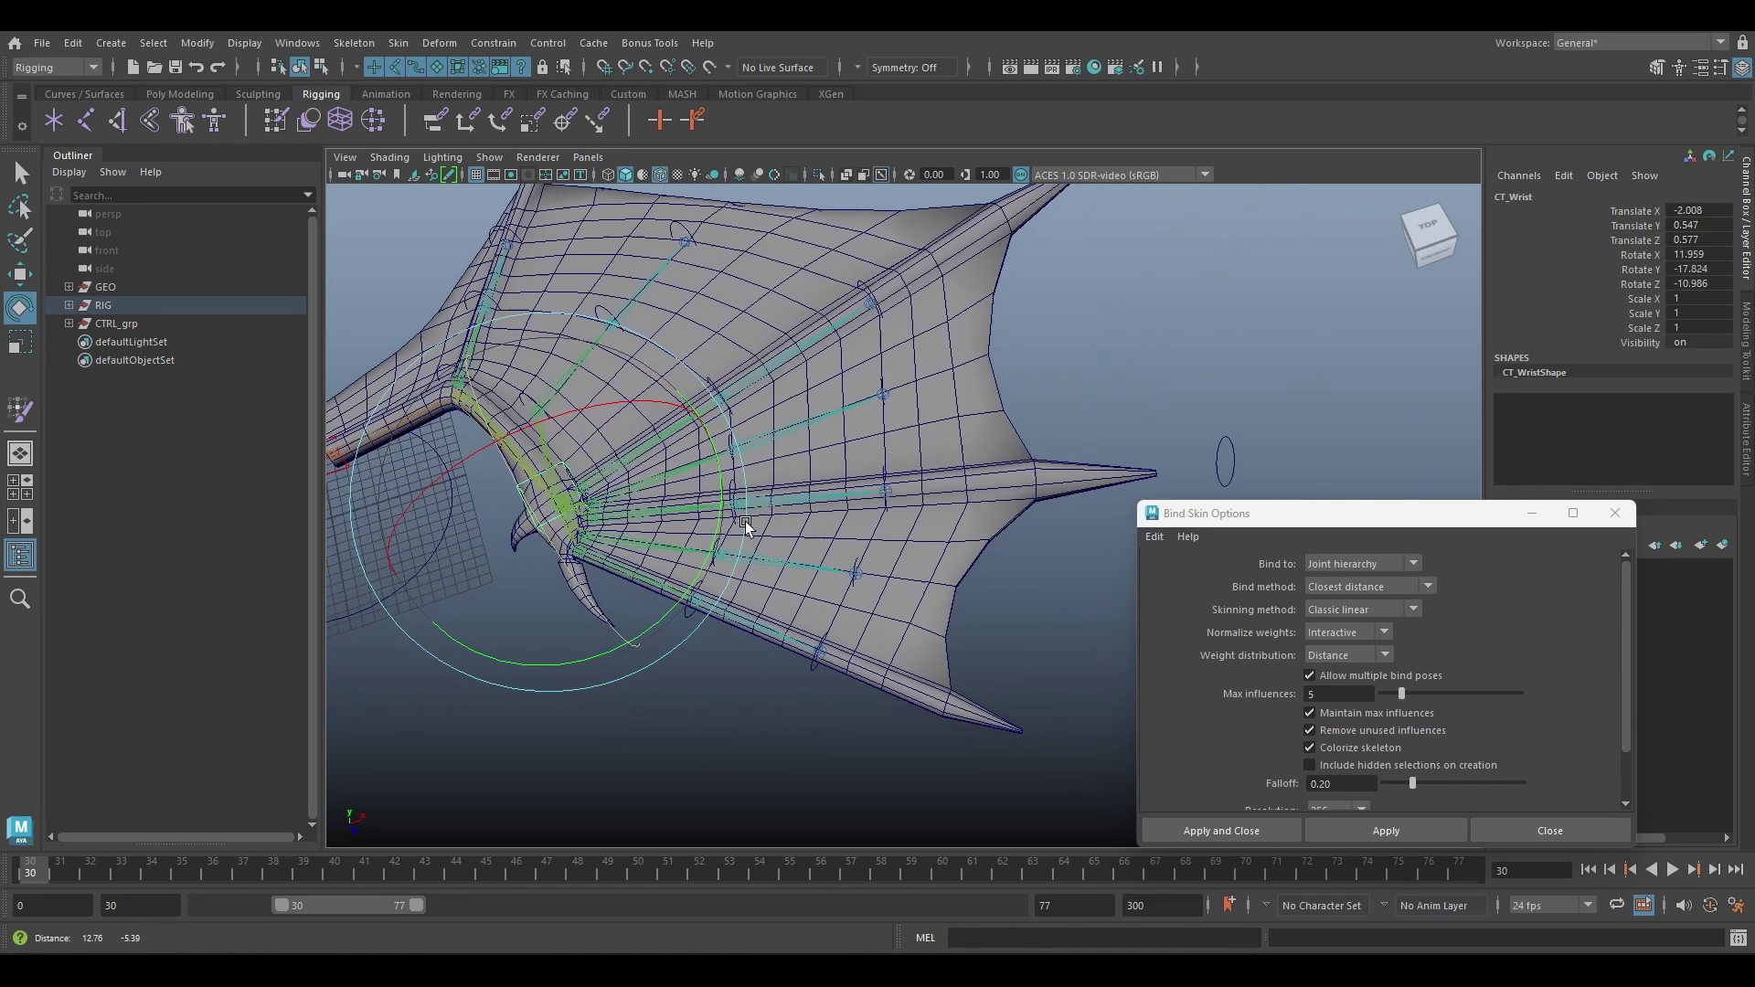
{"action": "scroll", "coordinate": [951, 457], "scroll_direction": "down", "scroll_amount": 3}
{"action": "left_click_drag", "start_coordinate": [956, 461], "coordinate": [794, 440], "text": "alt"}
{"action": "key", "text": "q"}
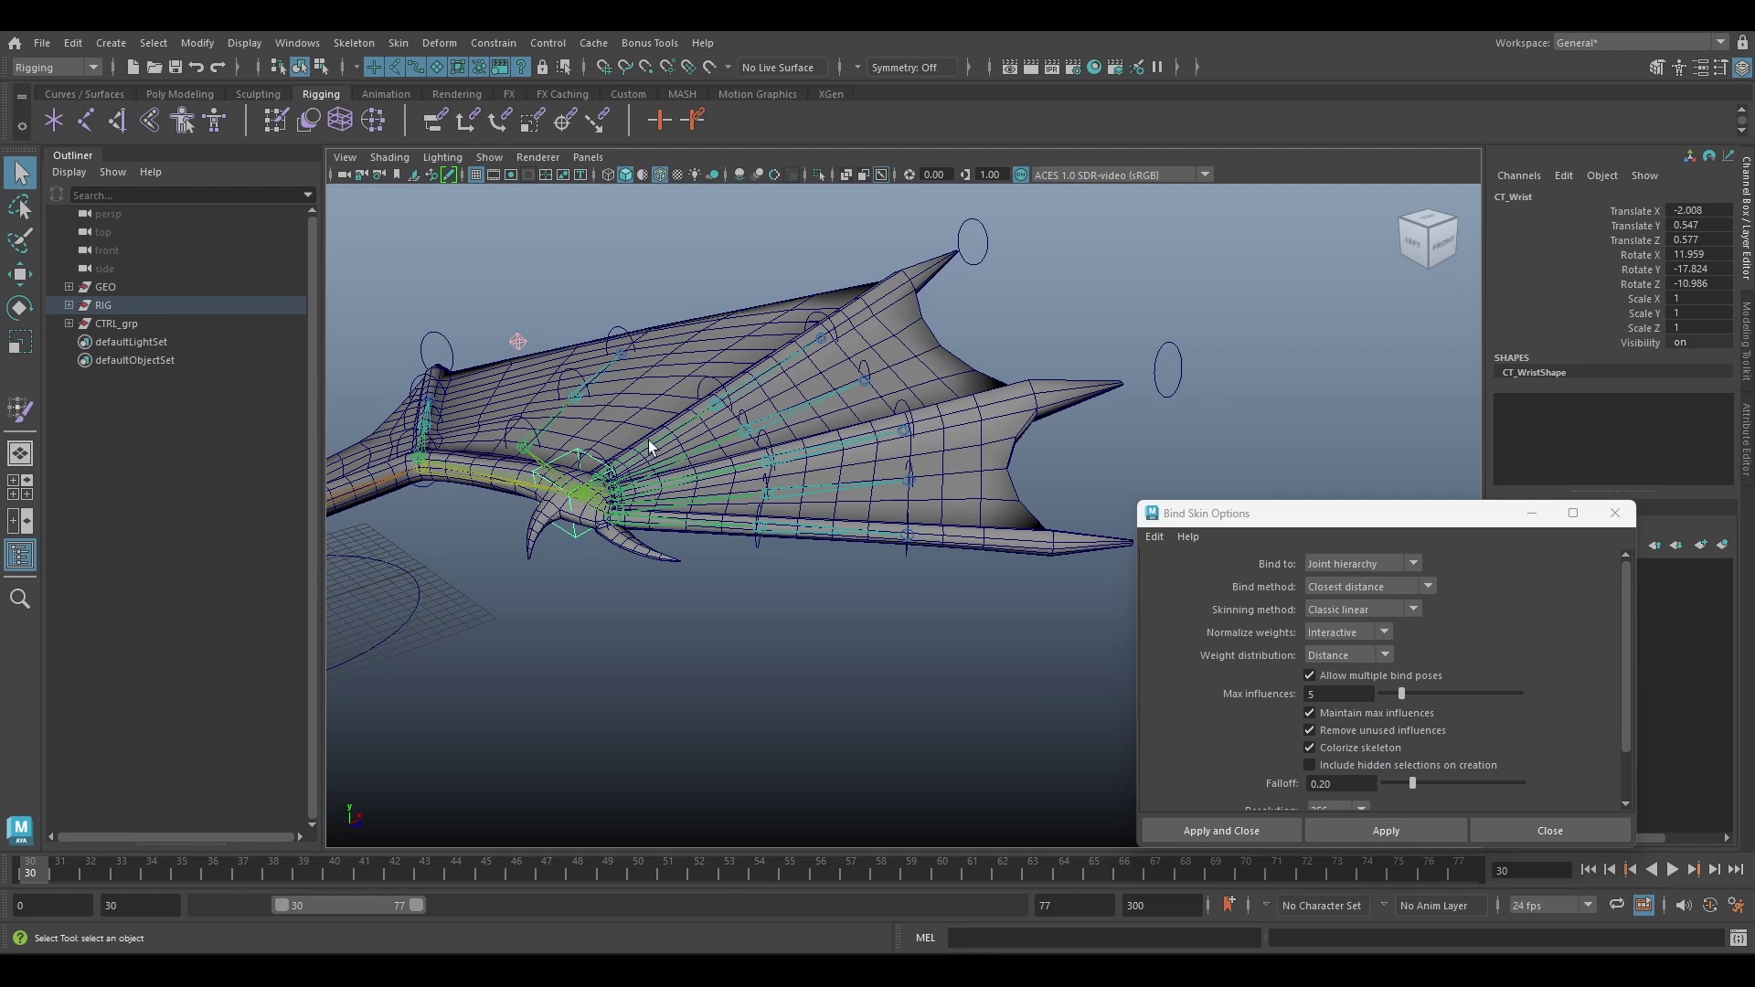
Try rotating the CT_Finger controls together to test the wing membrane, and undo the rotation
{"action": "left_click", "coordinate": [718, 403]}
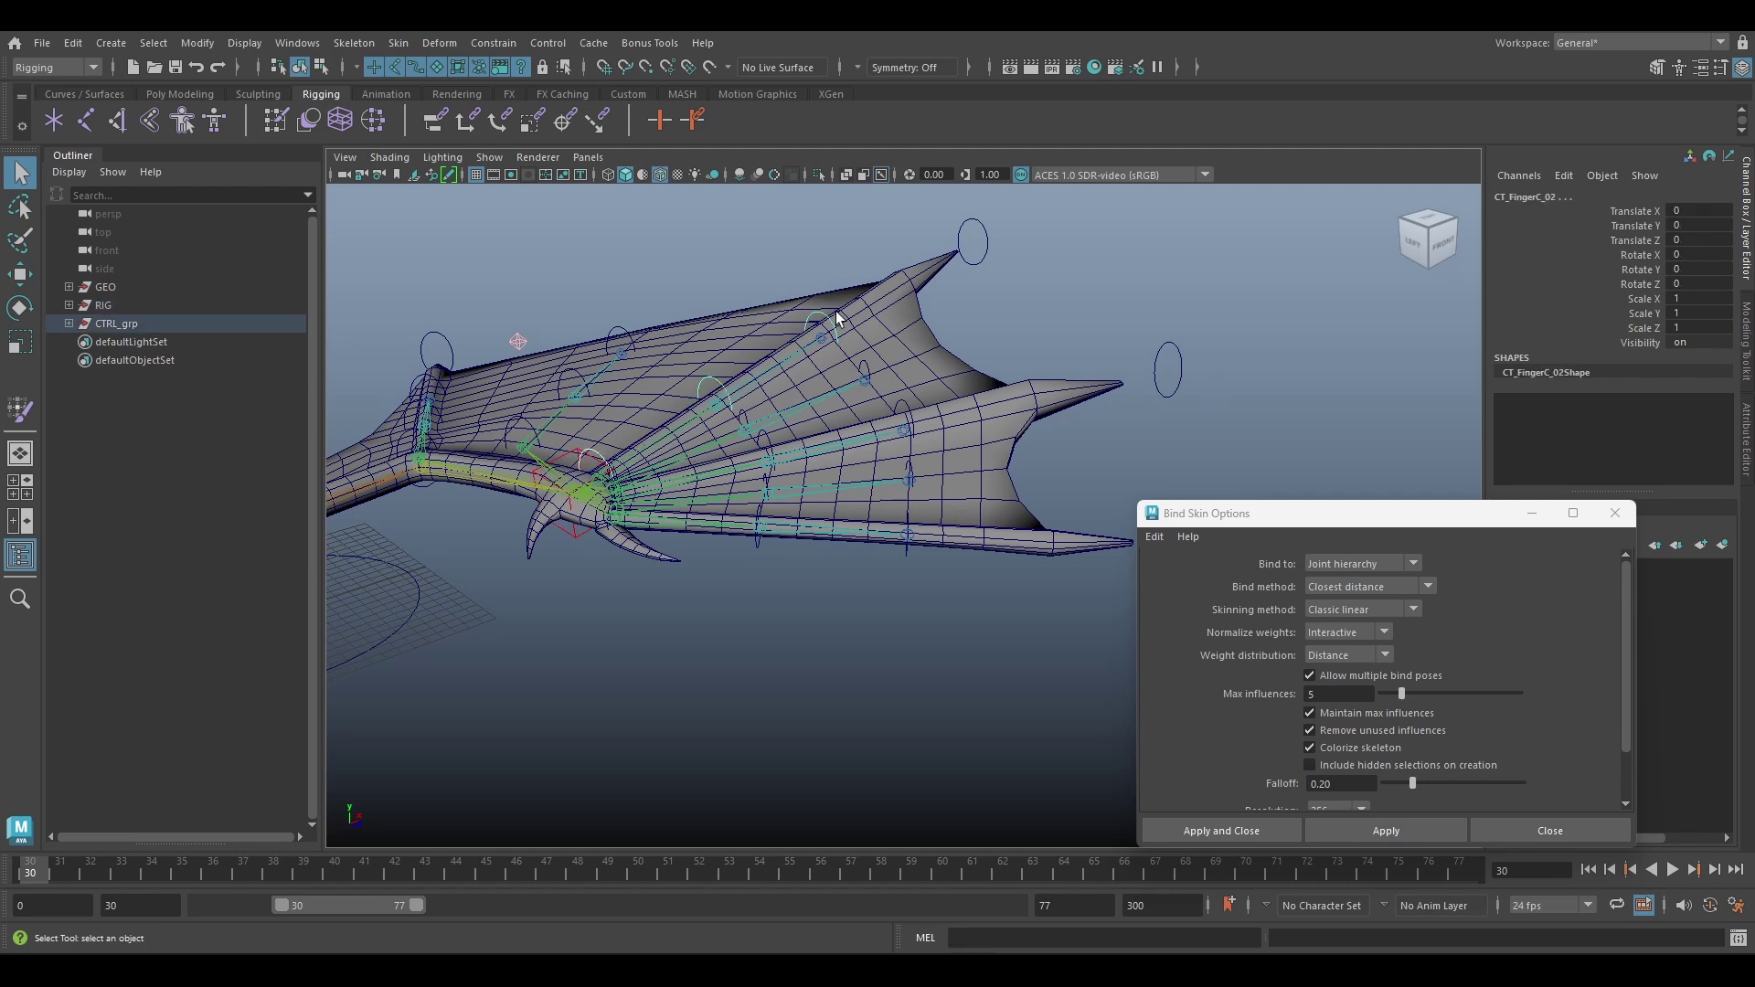
{"action": "left_click_drag", "start_coordinate": [748, 532], "coordinate": [805, 497], "text": "alt"}
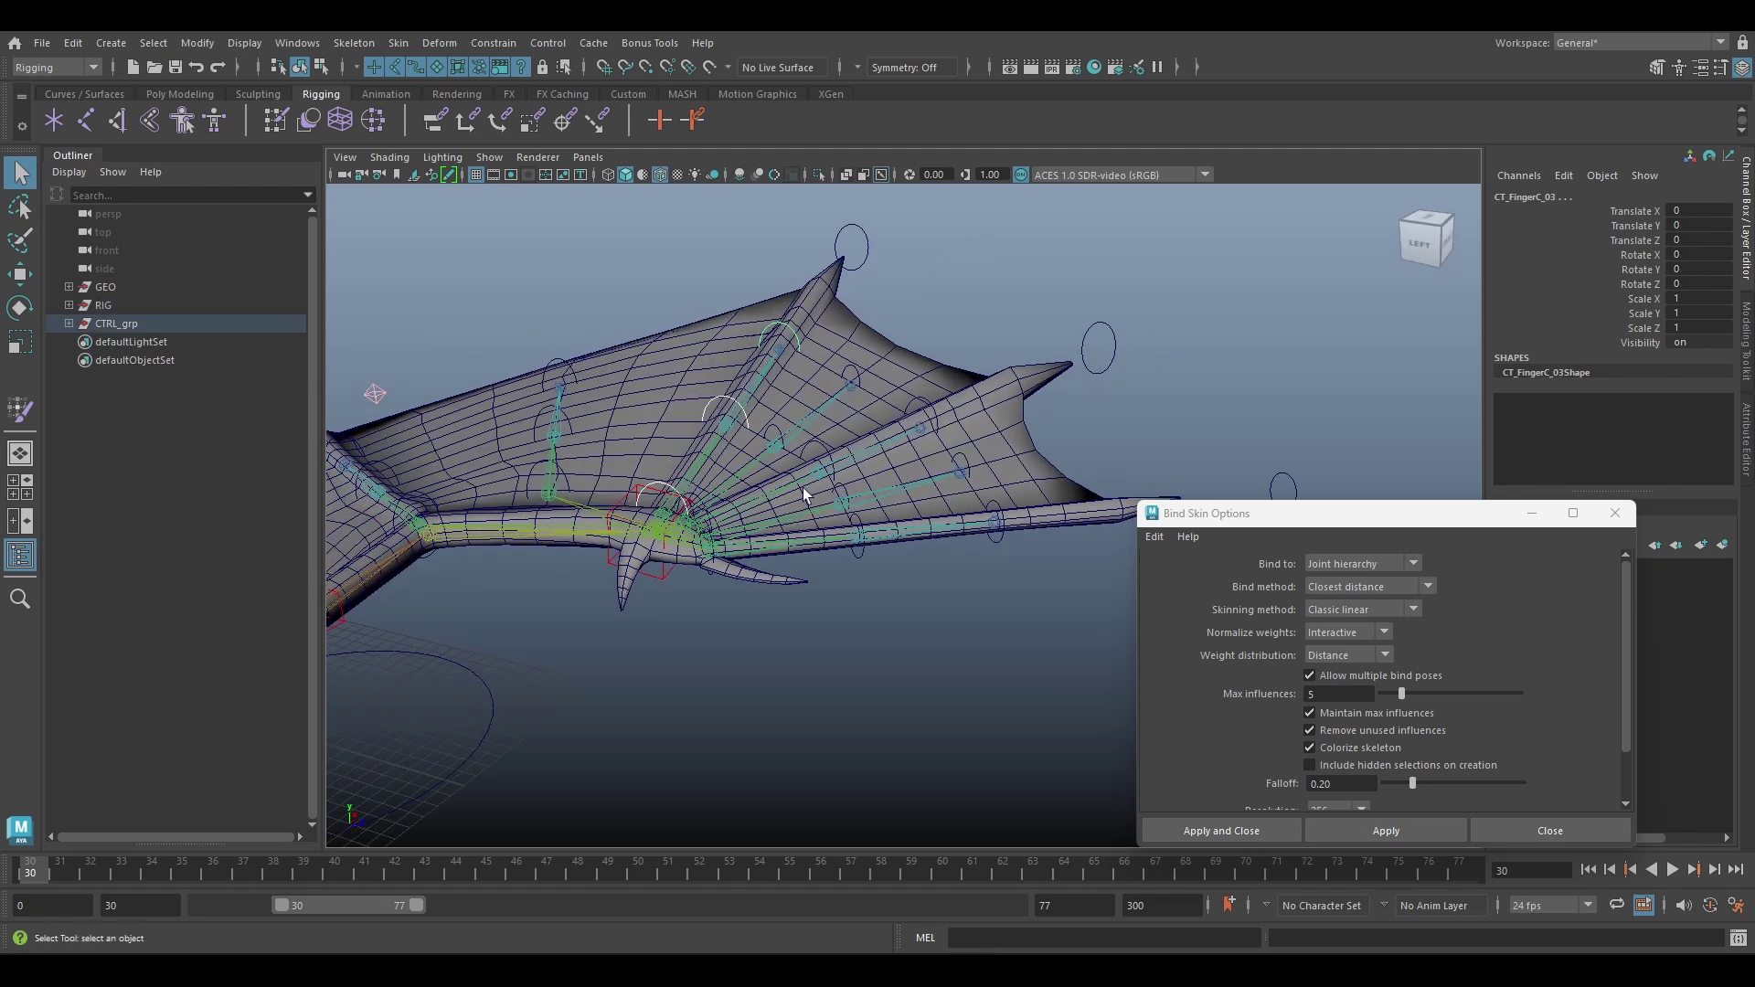
{"action": "left_click", "coordinate": [685, 491]}
{"action": "left_click", "coordinate": [694, 496]}
{"action": "left_click_drag", "start_coordinate": [919, 407], "coordinate": [805, 555], "text": "alt"}
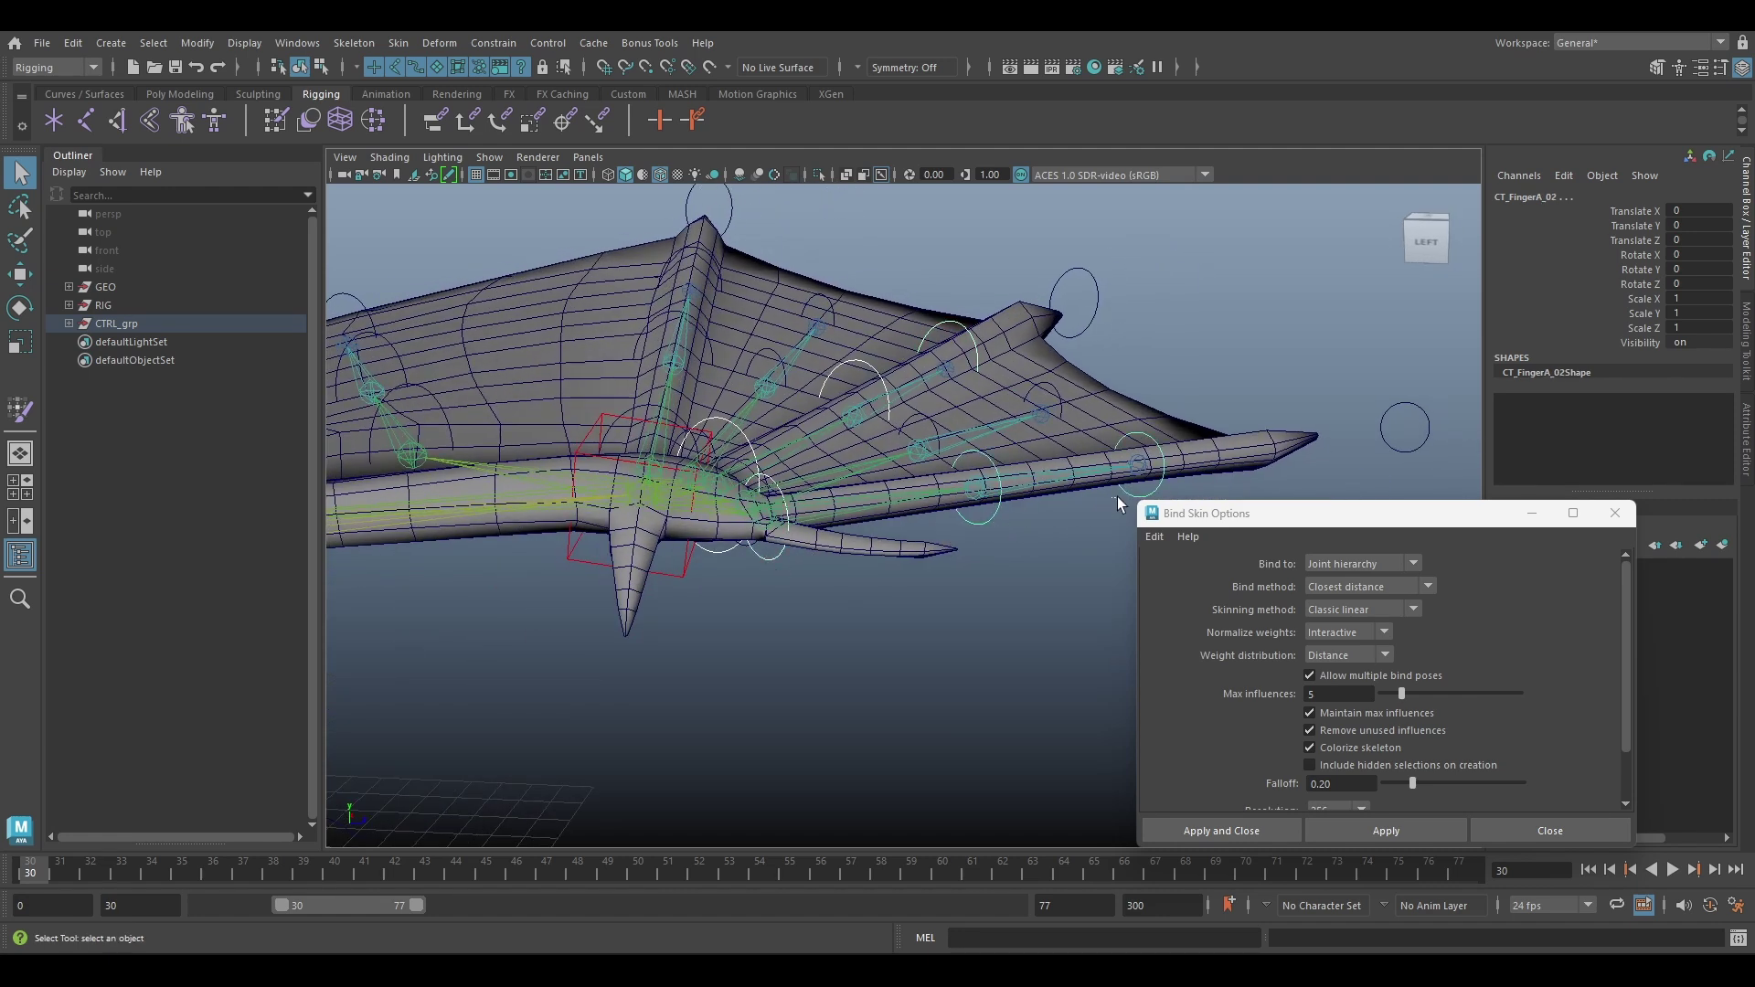
{"action": "key", "text": "e"}
{"action": "right_click_drag", "start_coordinate": [1106, 498], "coordinate": [950, 429], "text": "alt"}
{"action": "left_click_drag", "start_coordinate": [951, 429], "coordinate": [1038, 526], "text": "alt"}
{"action": "key", "text": "ctrl+z"}
{"action": "key", "text": "w"}
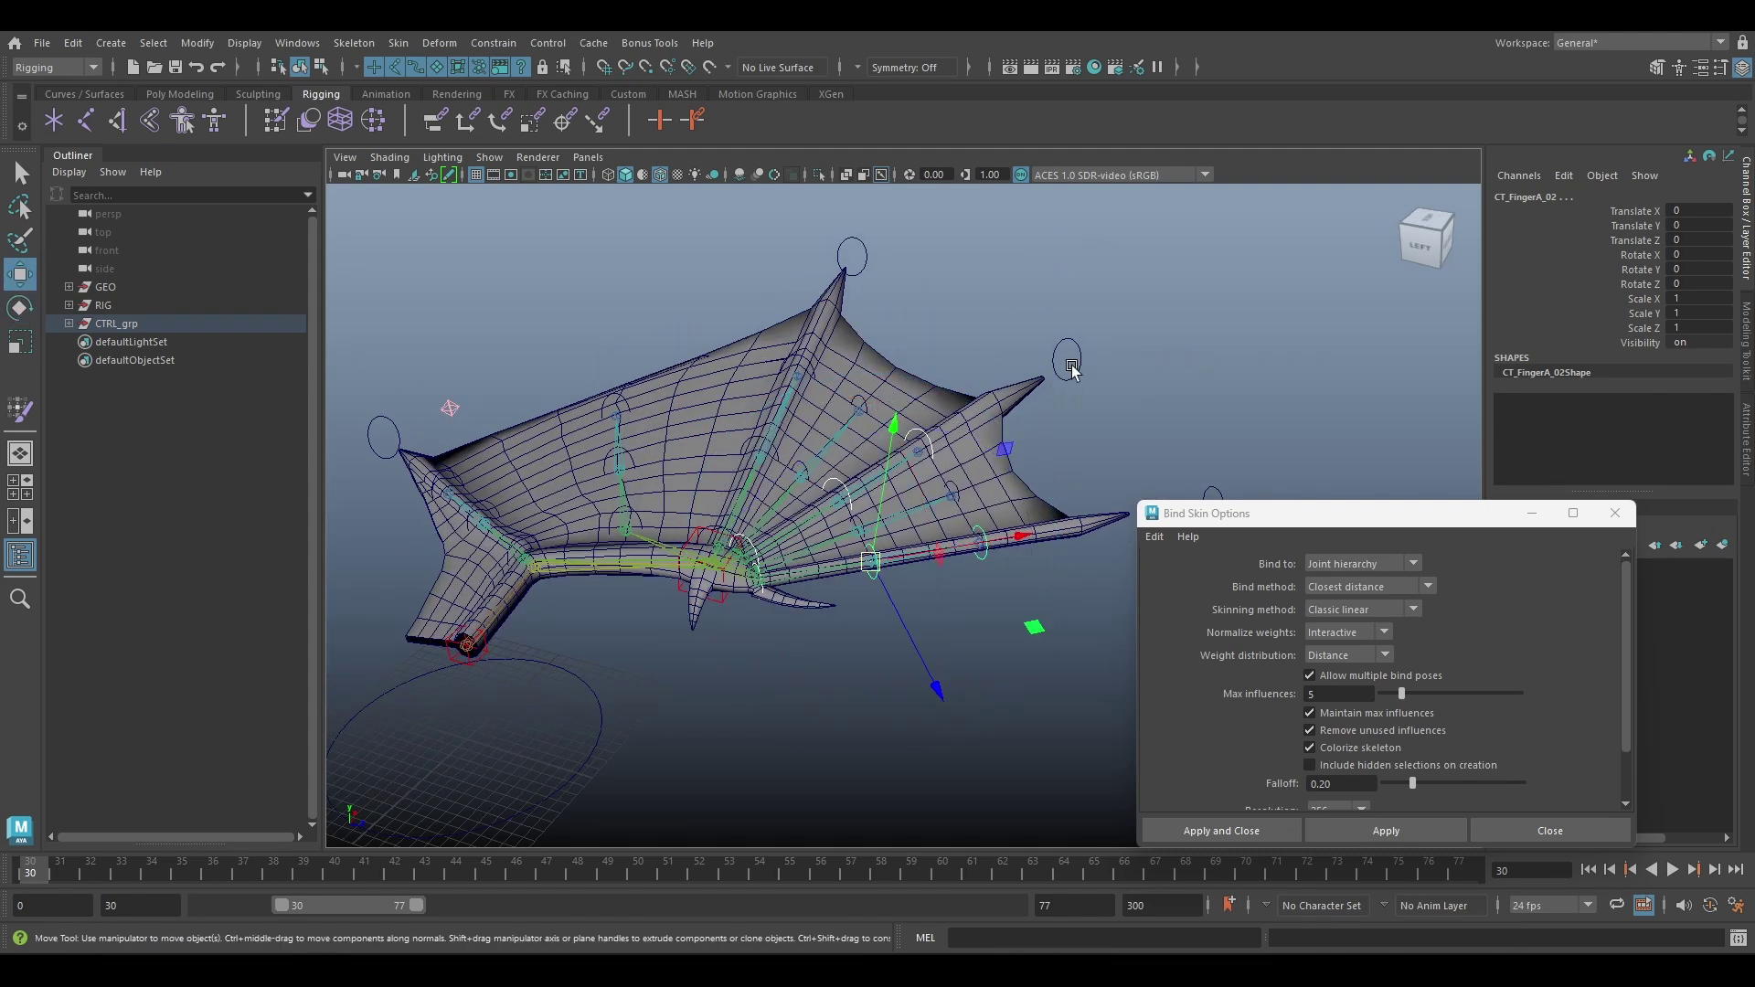
Move CT_FingerB_Aim to test how the finger and its surrounding membrane deform
{"action": "left_click", "coordinate": [1073, 368]}
{"action": "left_click_drag", "start_coordinate": [1067, 364], "coordinate": [1038, 388]}
{"action": "middle_click_drag", "start_coordinate": [958, 348], "coordinate": [865, 311], "text": "alt"}
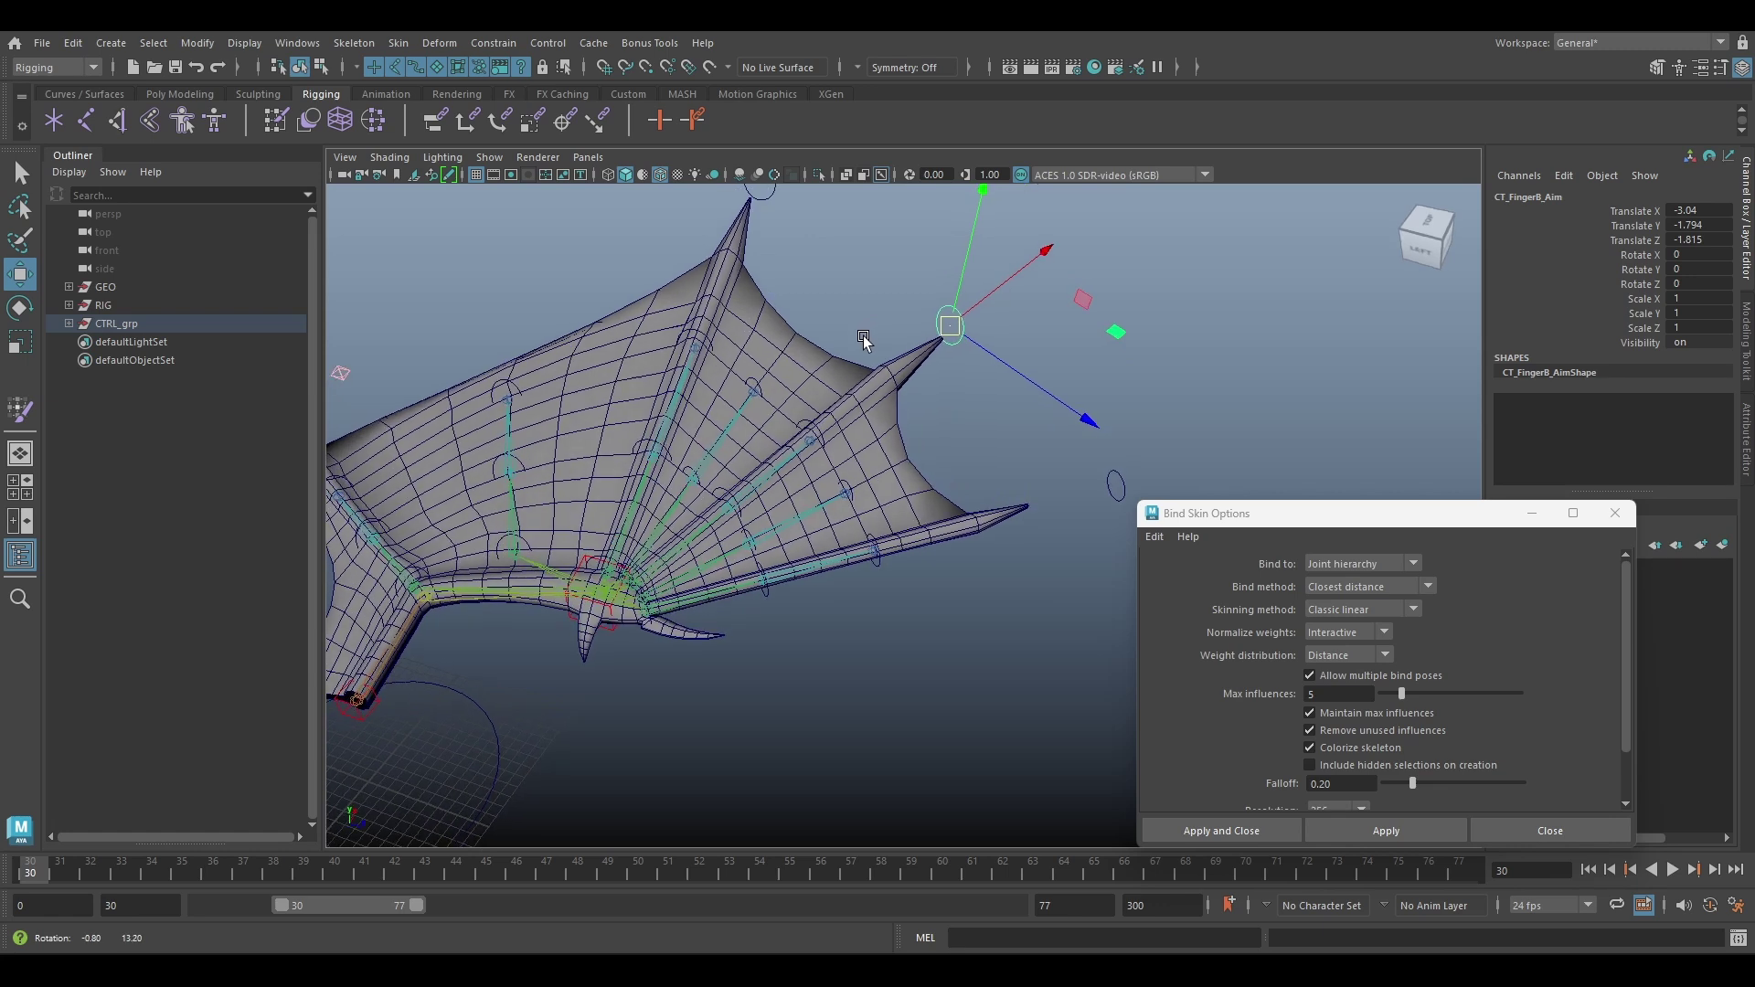